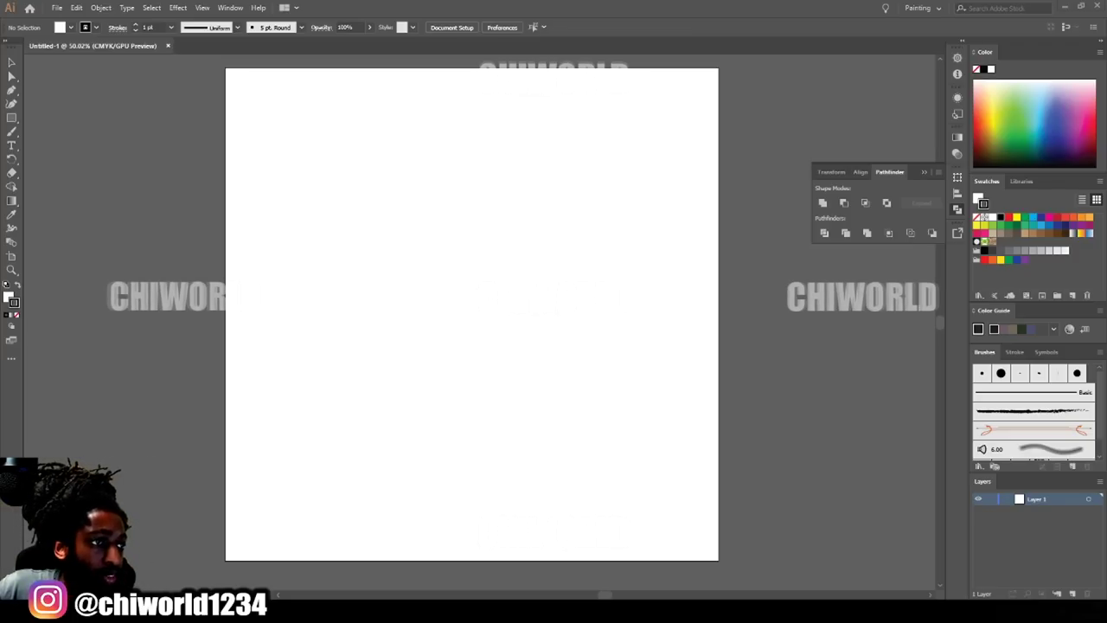
# Place the portrait photo and scale it to about 16.1 × 21.4 in, positioned so the head fits within the artboard.
pyautogui.moveTo(528, 246); pyautogui.dragTo(582, 394)
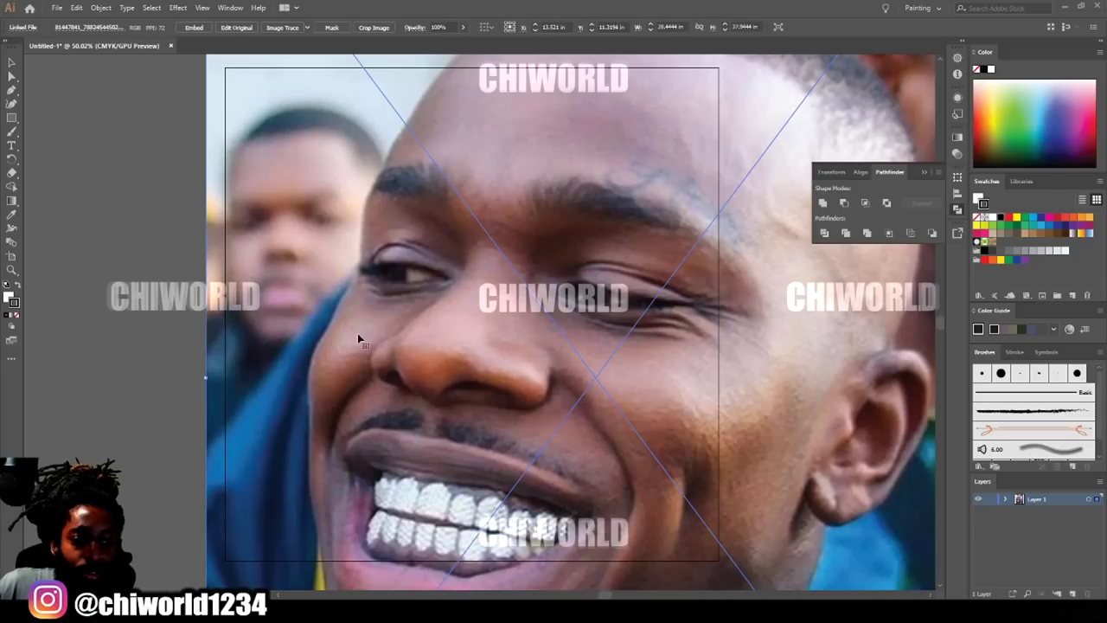
pyautogui.moveTo(392, 292); pyautogui.dragTo(354, 235)
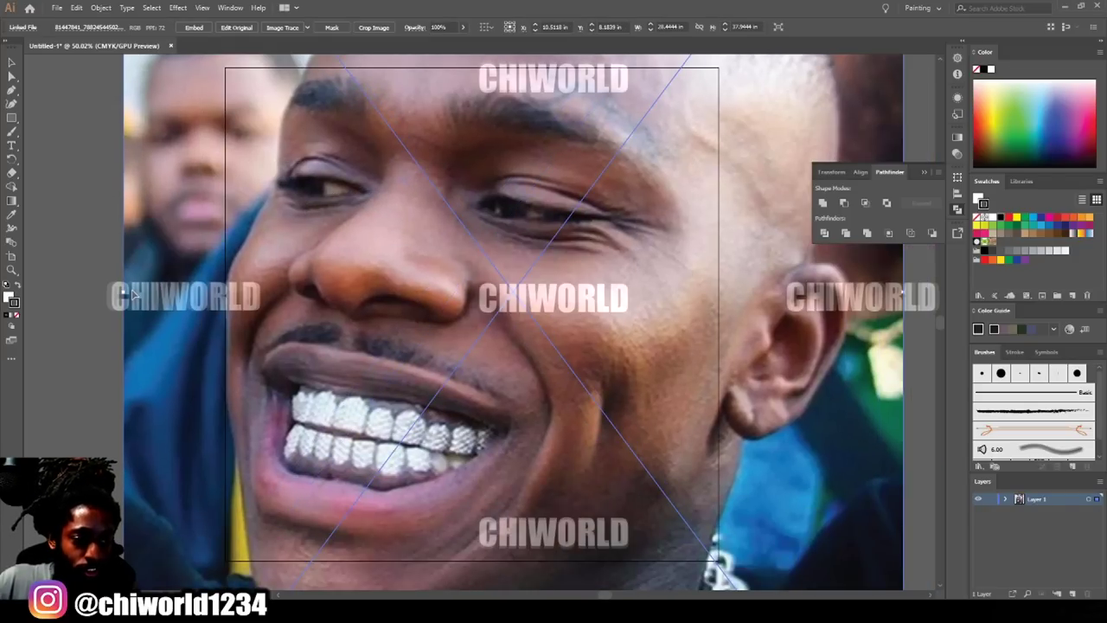
pyautogui.moveTo(123, 291); pyautogui.dragTo(328, 372)
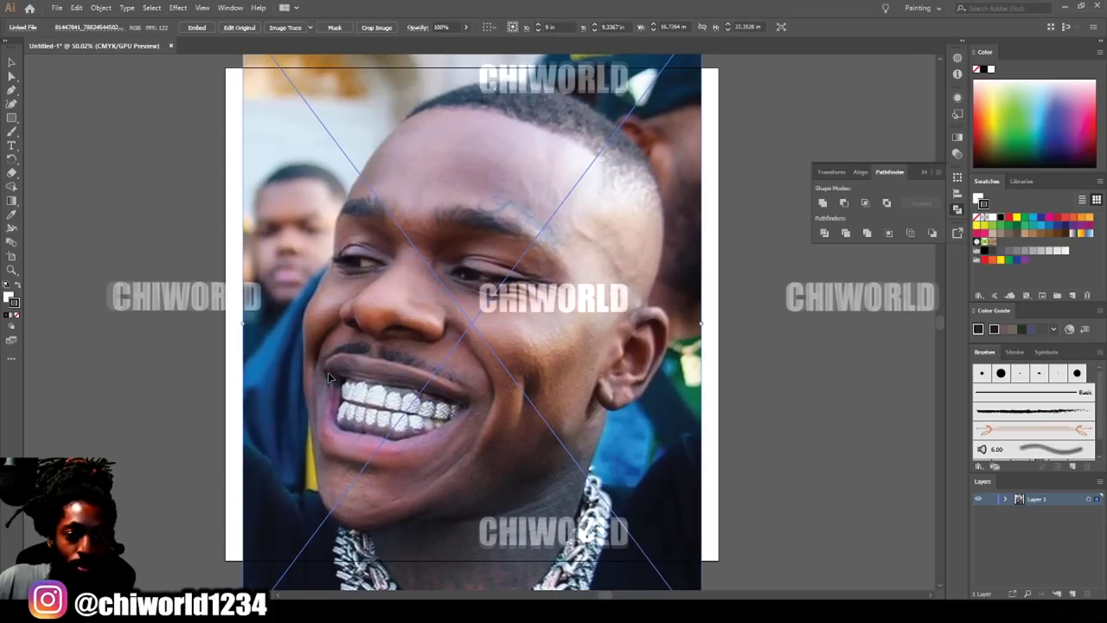
pyautogui.moveTo(705, 323); pyautogui.dragTo(668, 325)
pyautogui.moveTo(567, 350); pyautogui.dragTo(584, 325)
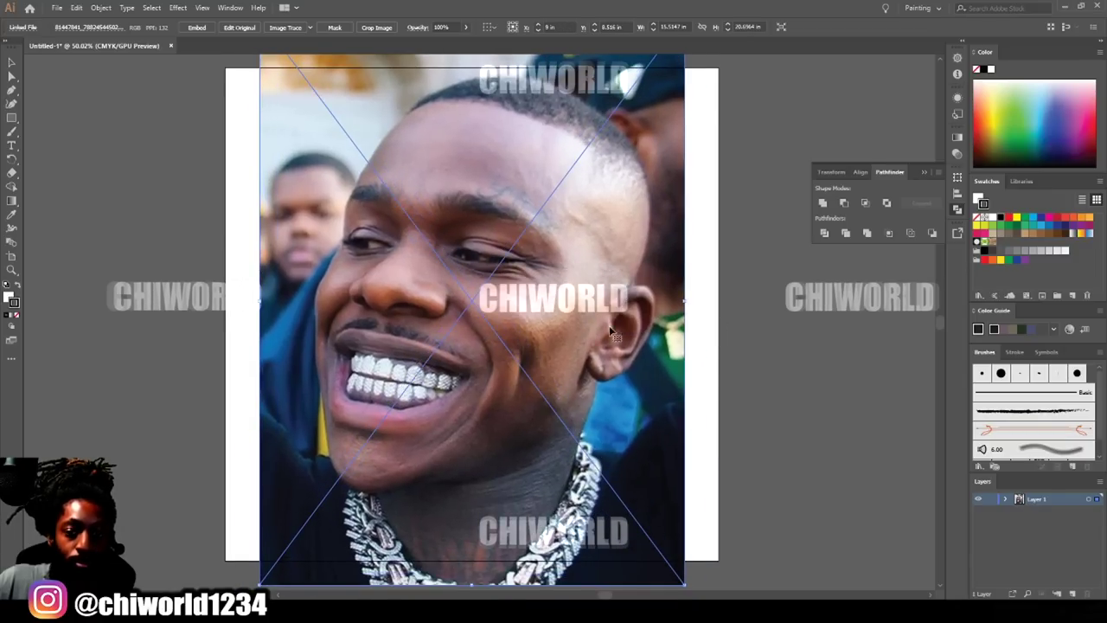
pyautogui.moveTo(684, 294); pyautogui.dragTo(661, 311)
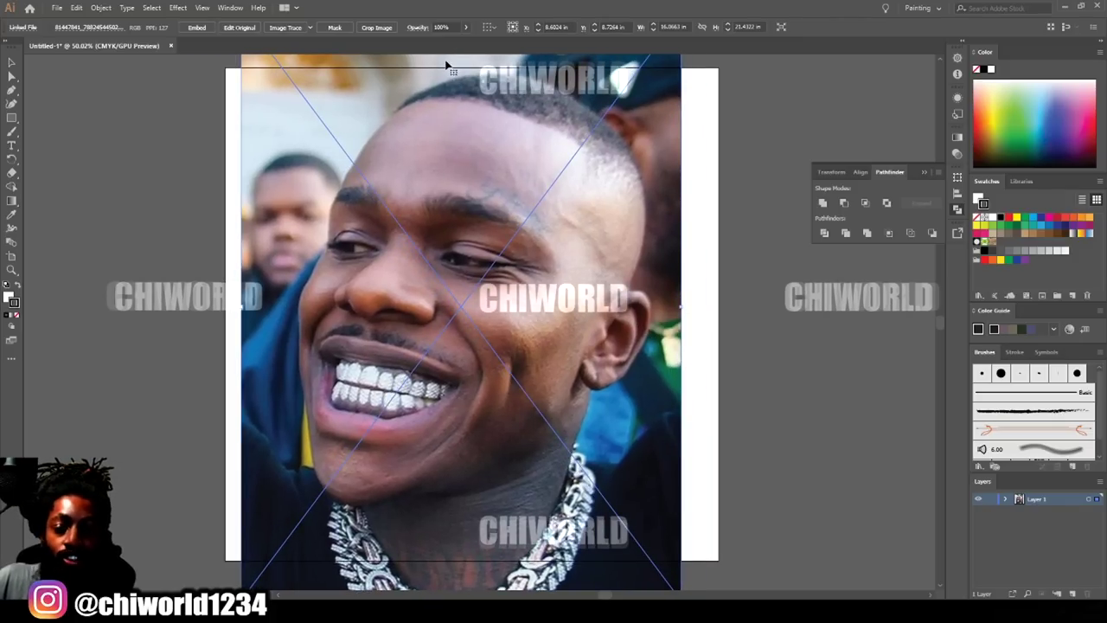
# Lower the placed portrait's opacity to roughly 70% for use as a tracing reference.
pyautogui.click(465, 28)
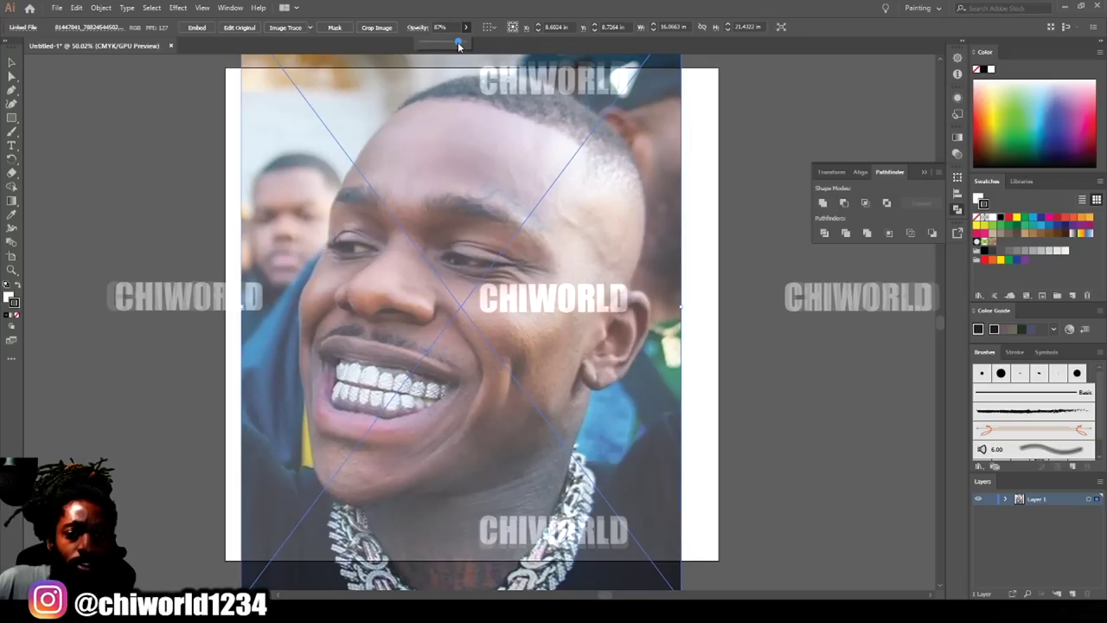
pyautogui.moveTo(455, 45); pyautogui.dragTo(452, 48)
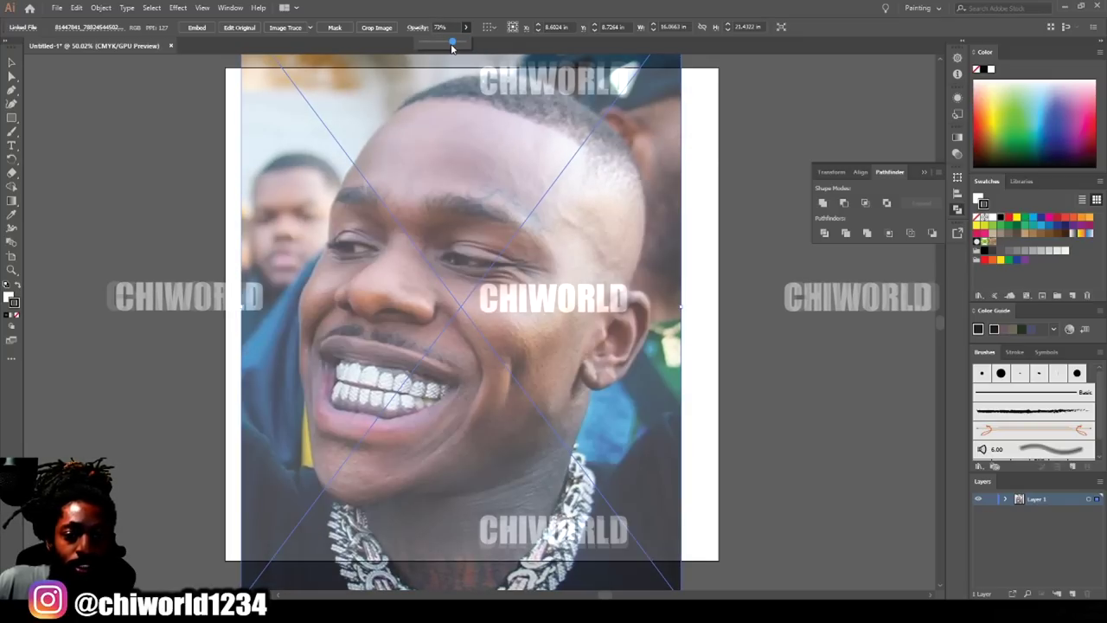
# Lock the photo's layer and create a new layer above it for the line art.
pyautogui.click(990, 500)
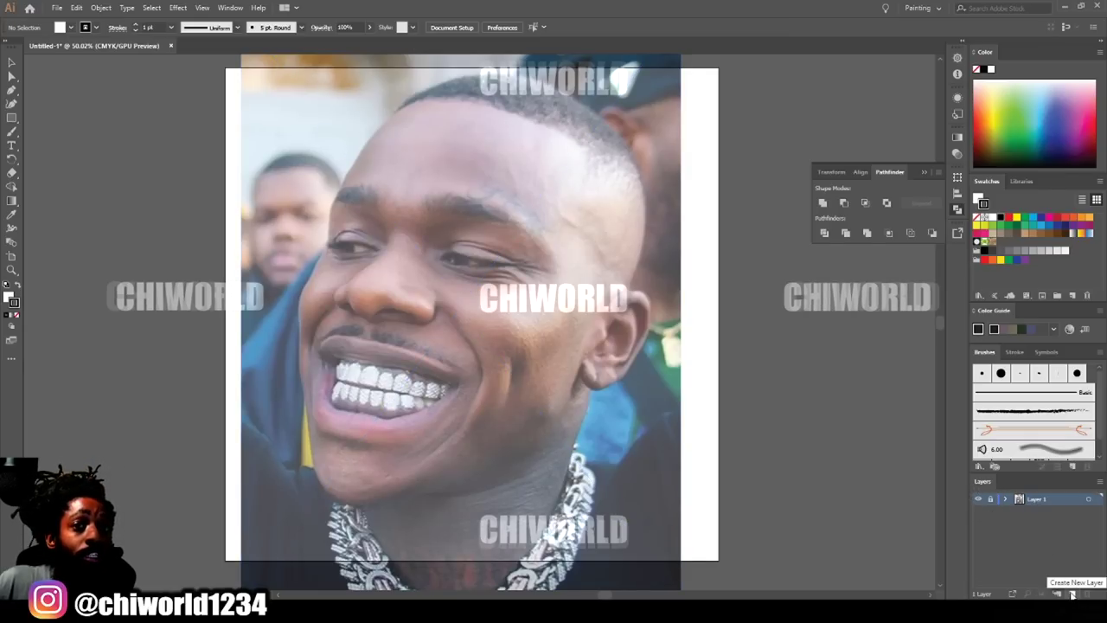
pyautogui.click(1071, 594)
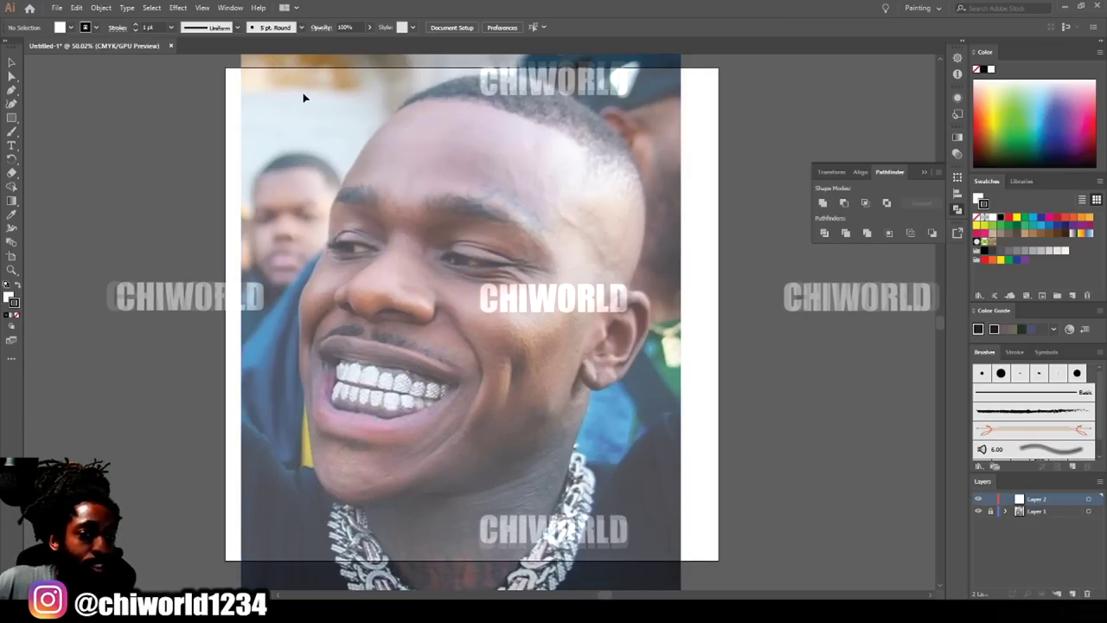
pyautogui.click(300, 28)
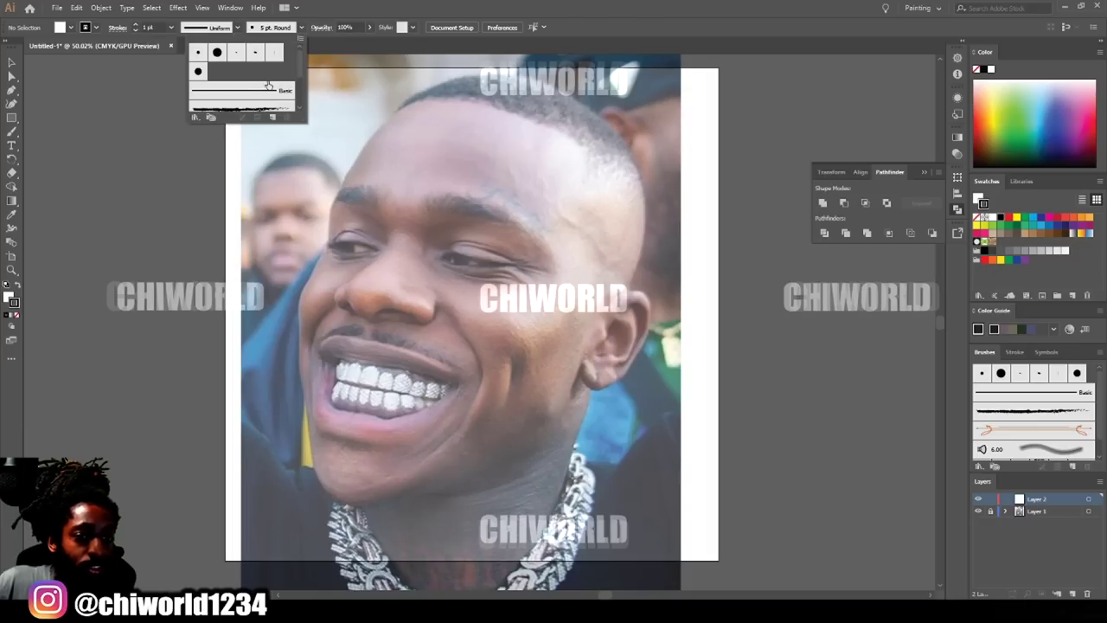
pyautogui.click(273, 118)
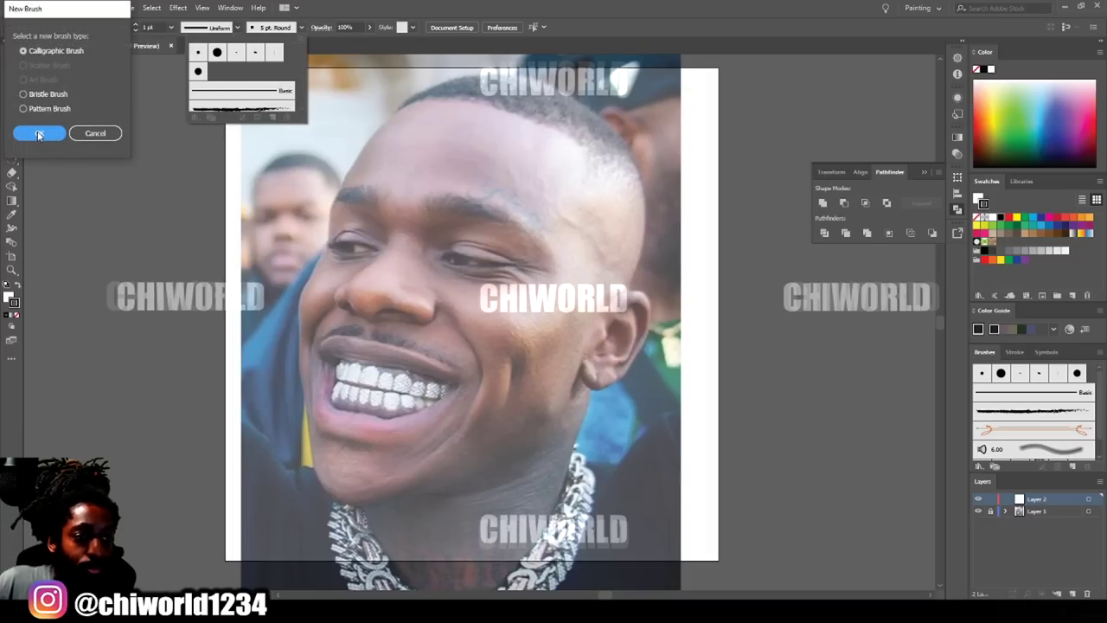
pyautogui.click(38, 134)
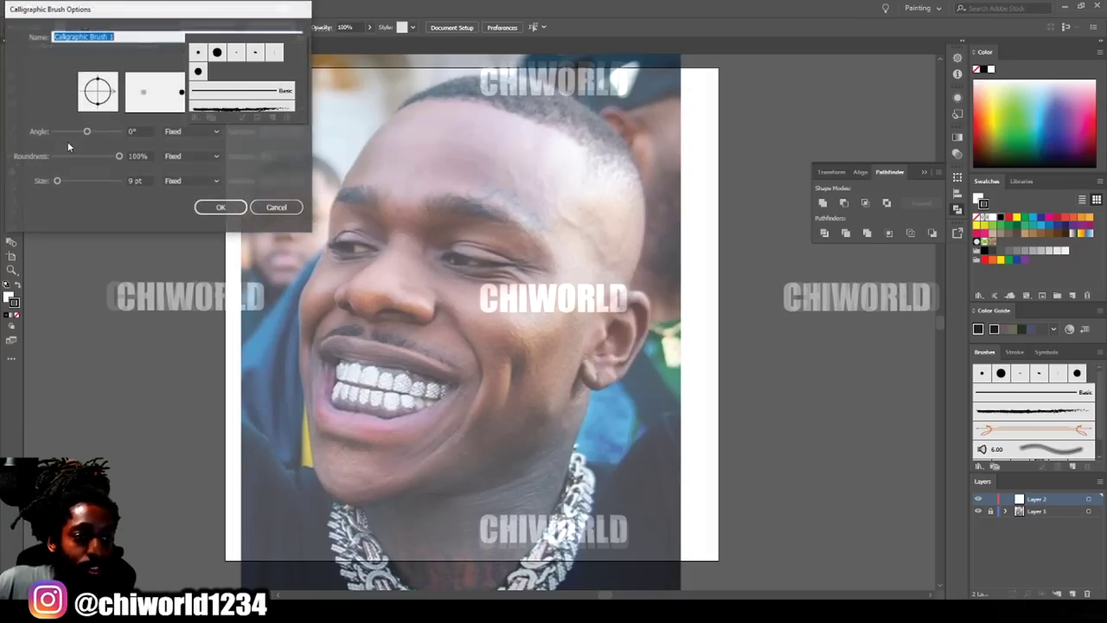
pyautogui.click(264, 207)
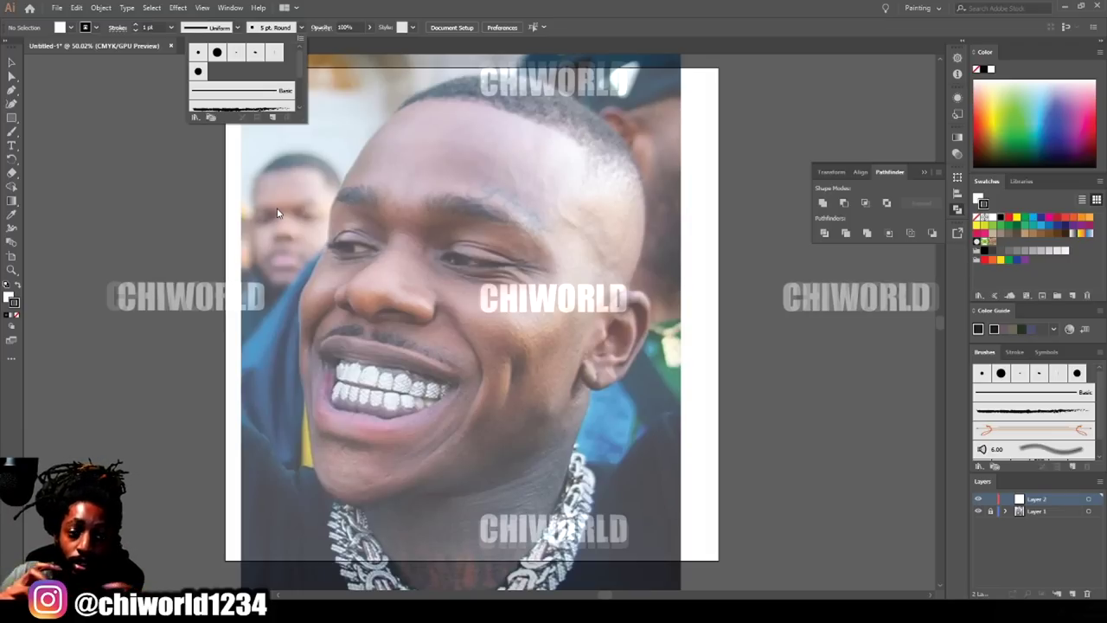
pyautogui.click(301, 28)
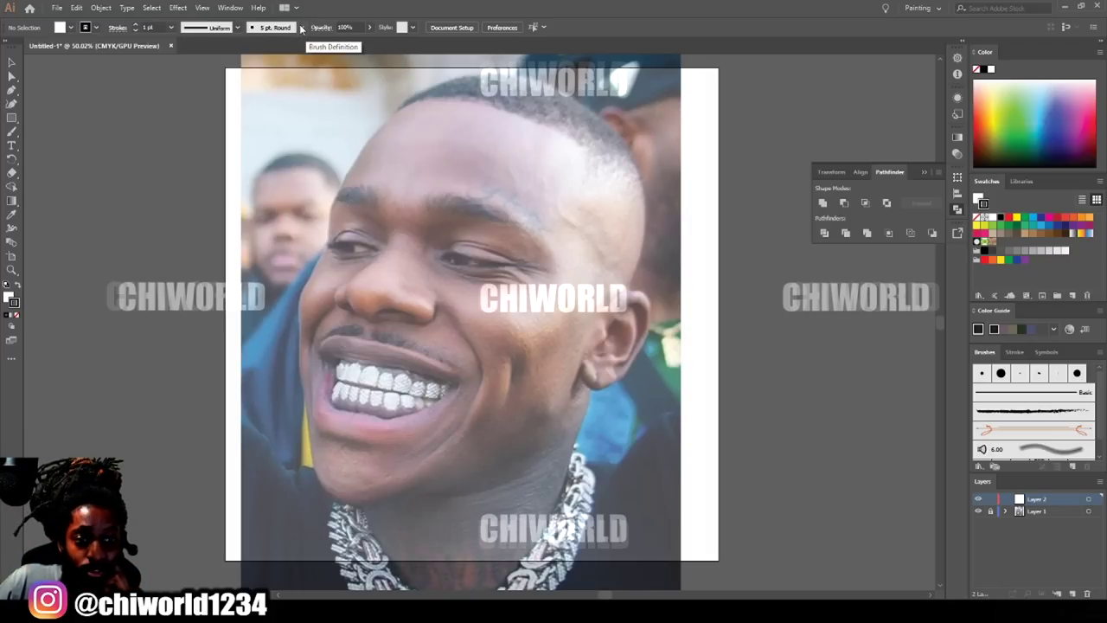
# Create a calligraphic brush with pressure-controlled size of 3 pt and 3 pt variation, and activate the Paintbrush tool.
pyautogui.click(301, 28)
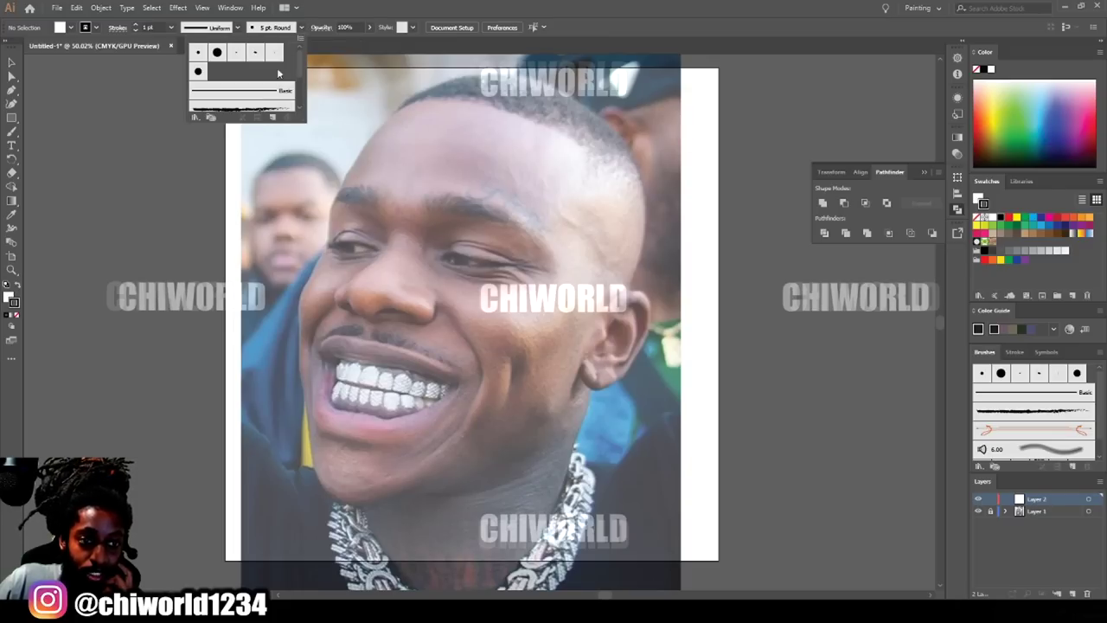
pyautogui.click(273, 117)
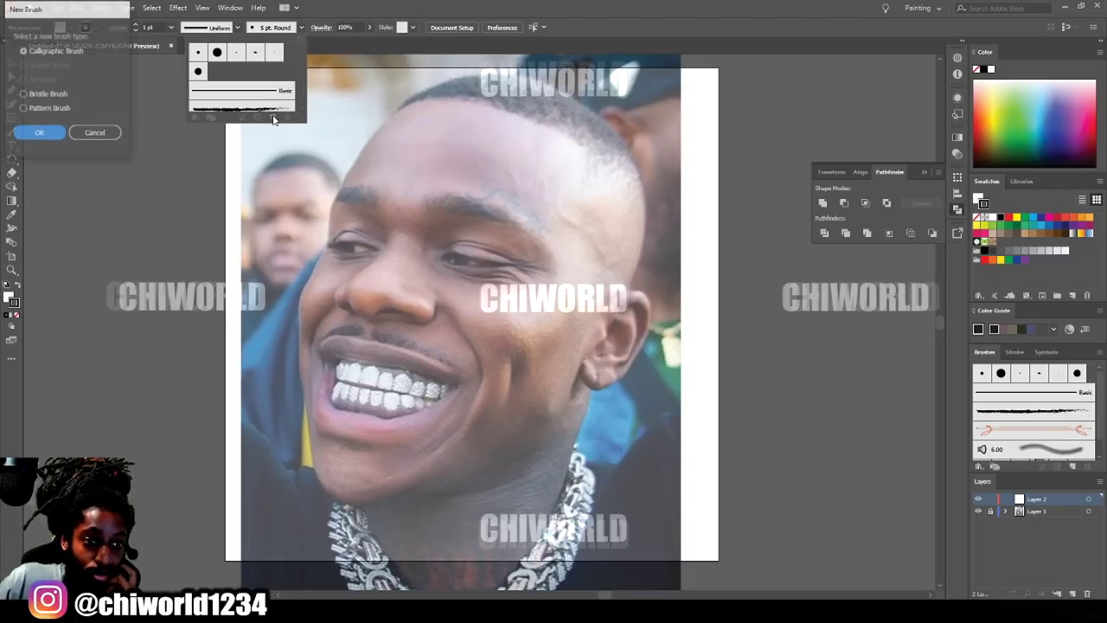
pyautogui.click(29, 137)
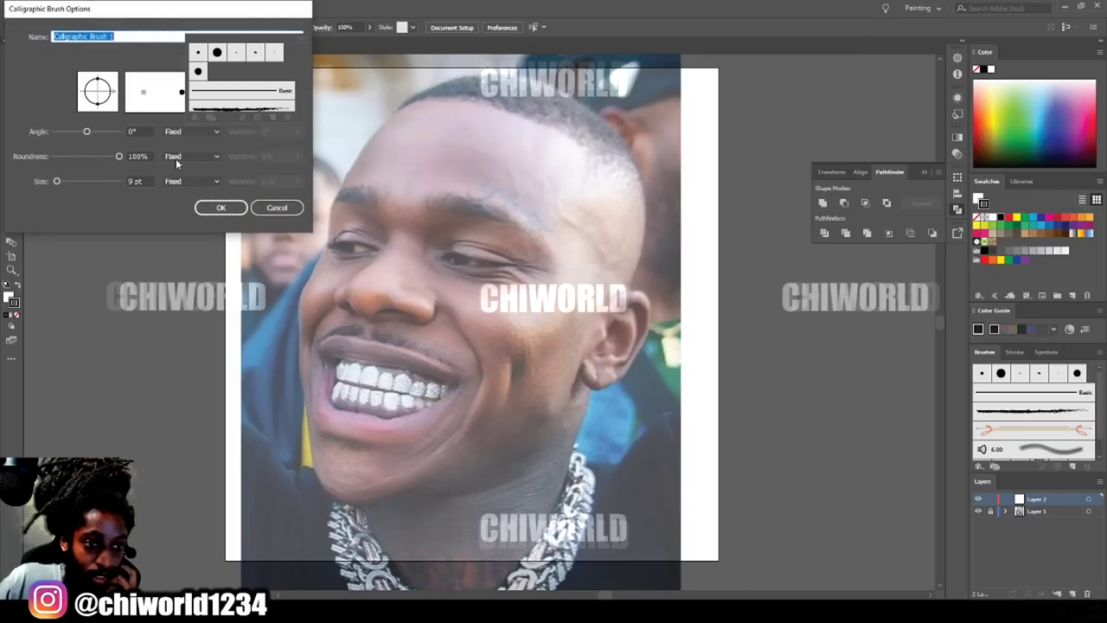
pyautogui.click(195, 182)
pyautogui.click(184, 221)
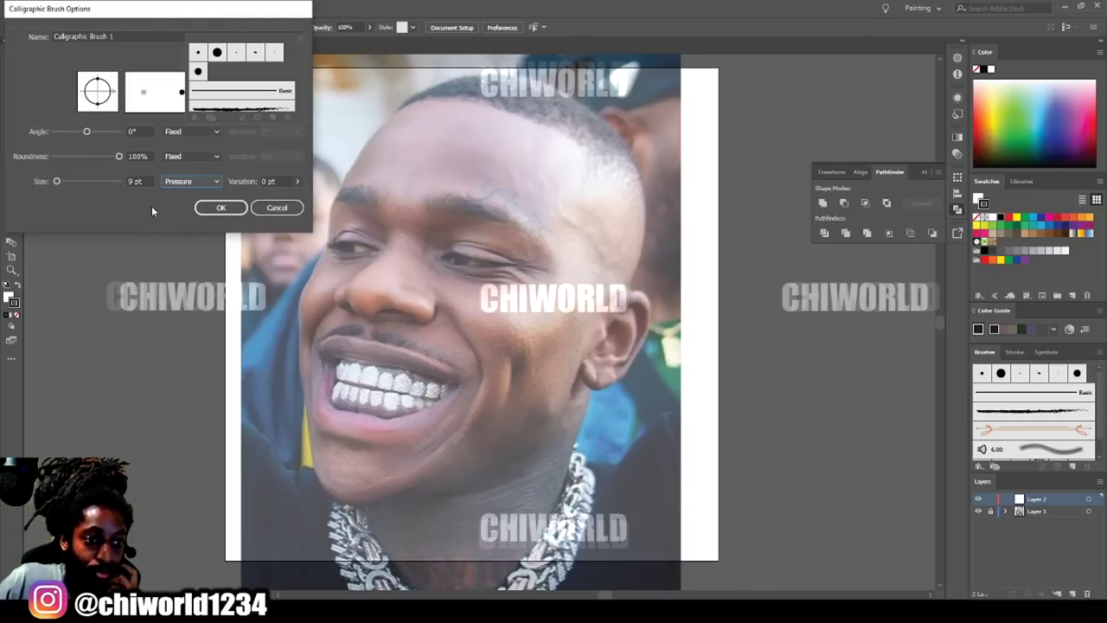
pyautogui.click(137, 181)
pyautogui.write('3')
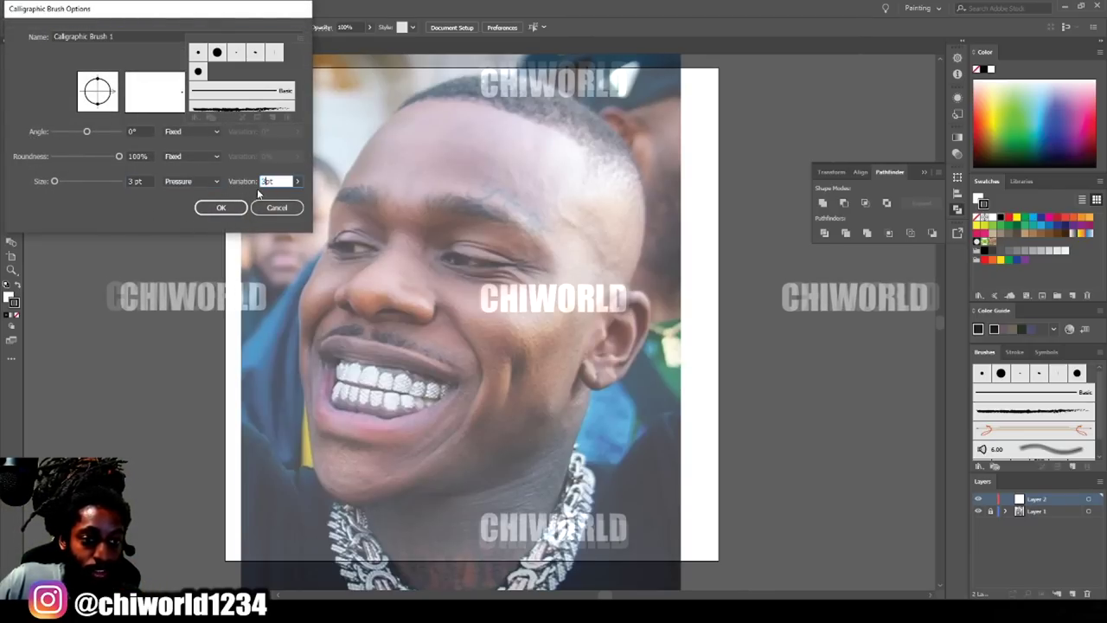
pyautogui.click(220, 207)
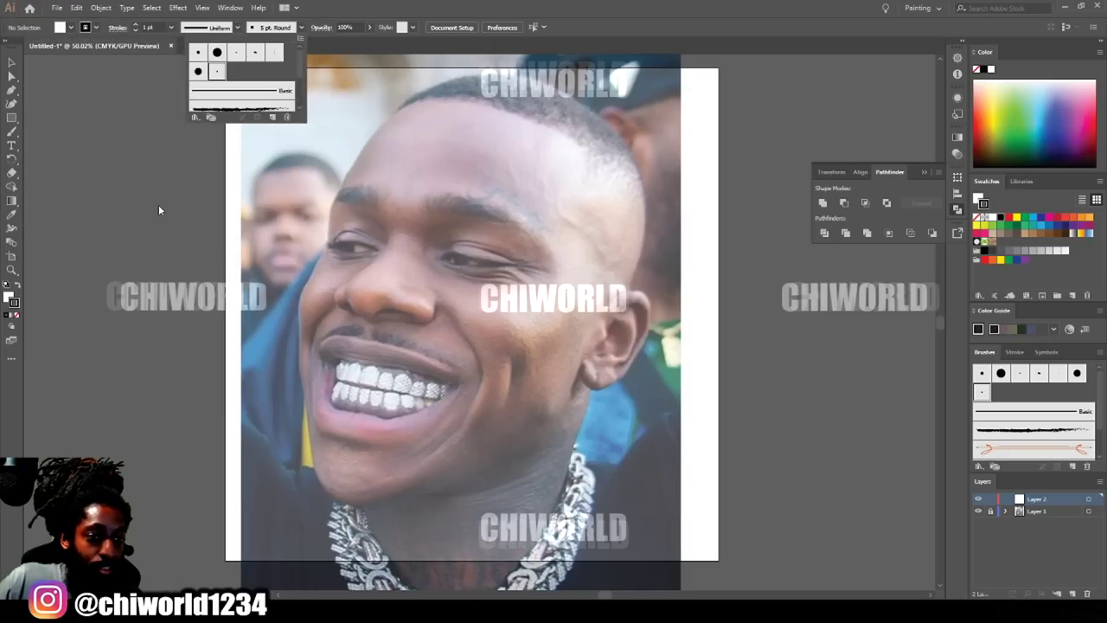
pyautogui.click(12, 133)
pyautogui.click(13, 132)
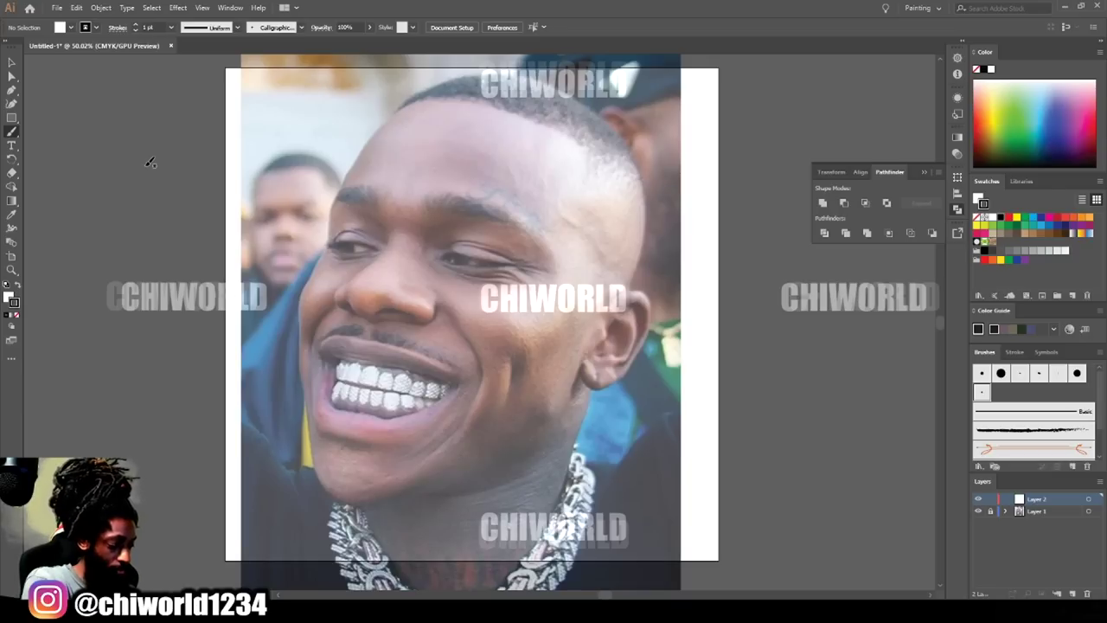
# Paint a few test strokes beside the artboard with the new brush and undo them.
pyautogui.moveTo(161, 275)
pyautogui.mouseDown()
pyautogui.moveTo(172, 208)
pyautogui.moveTo(160, 181)
pyautogui.moveTo(174, 117)
pyautogui.mouseUp()
pyautogui.moveTo(111, 365)
pyautogui.mouseDown()
pyautogui.moveTo(136, 330)
pyautogui.moveTo(133, 242)
pyautogui.mouseUp()
pyautogui.hotkey('ctrl', 'z')
pyautogui.hotkey('ctrl', 'z')
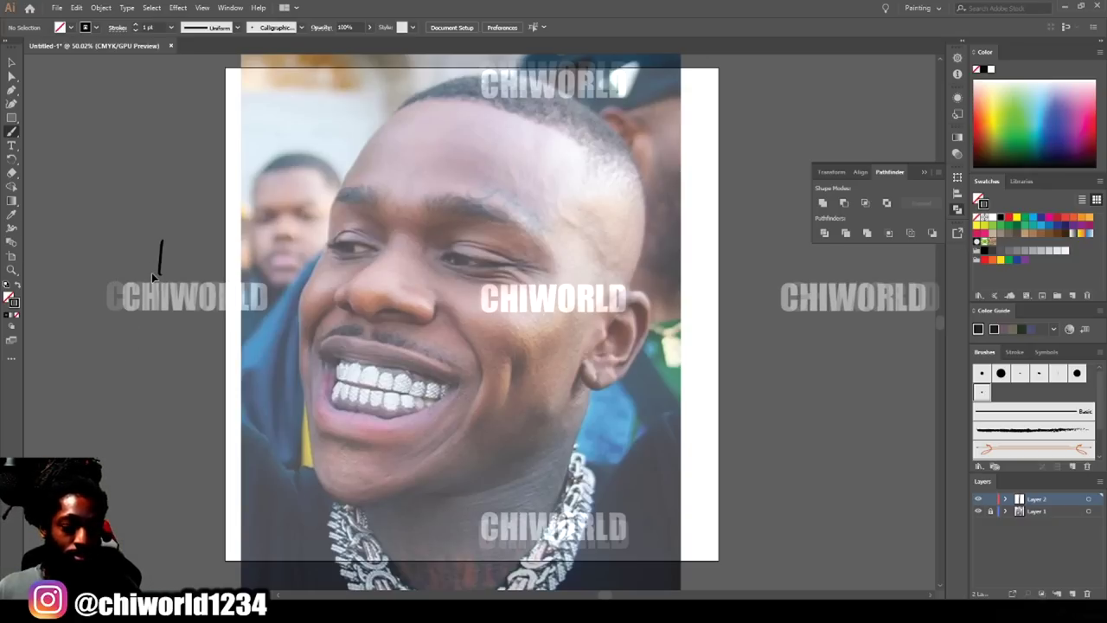
pyautogui.hotkey('ctrl', 'z')
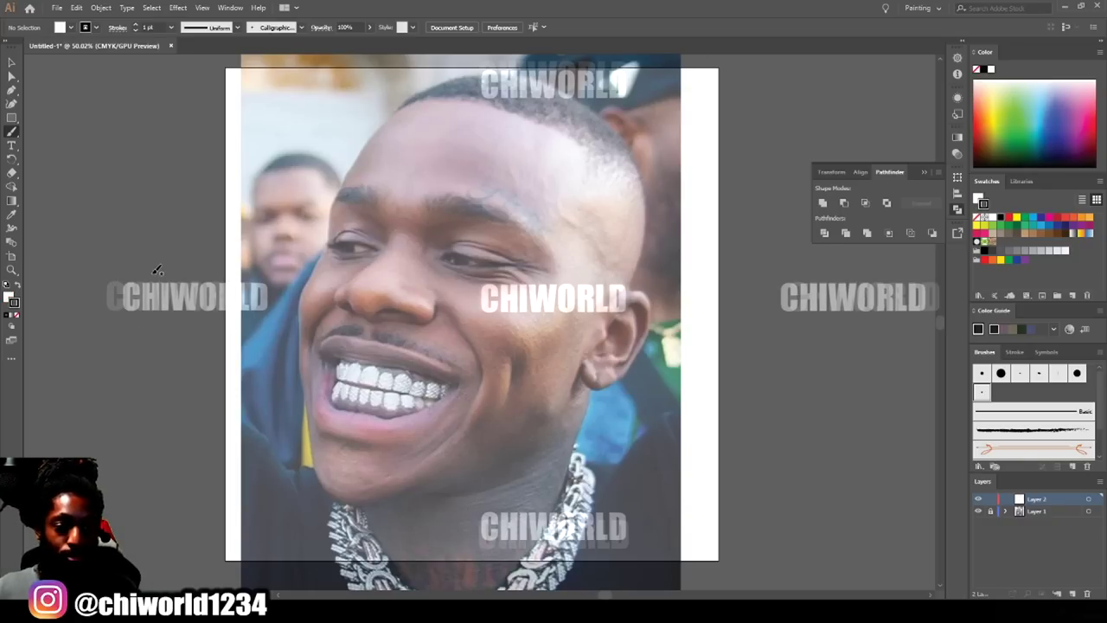
pyautogui.moveTo(177, 291); pyautogui.dragTo(178, 172)
pyautogui.hotkey('ctrl', 'z')
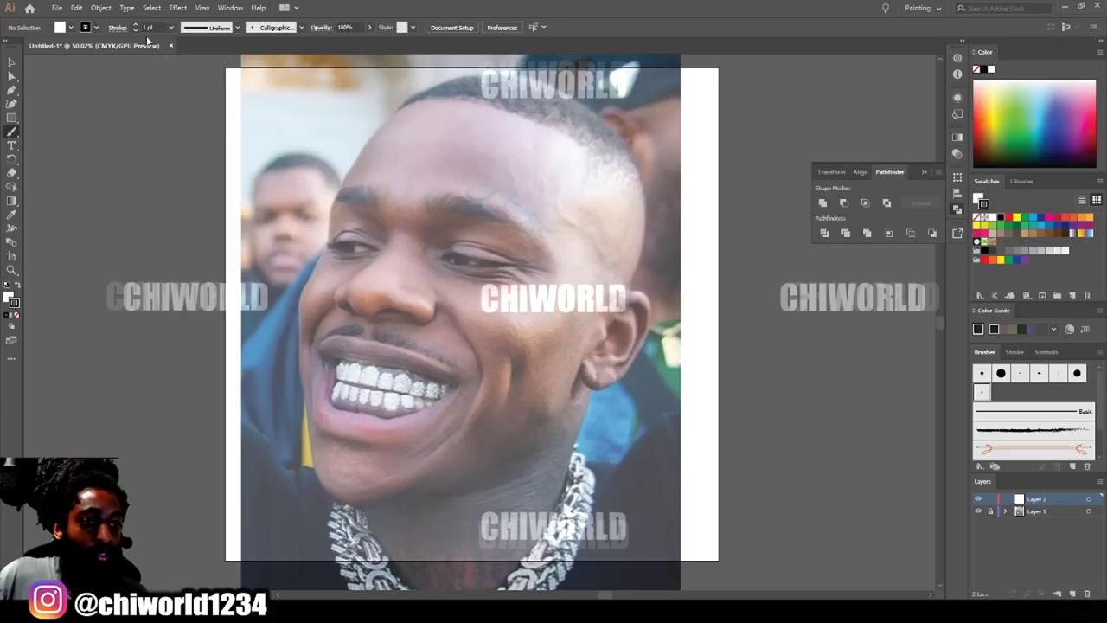
# Set the stroke weight to 0.5 pt, trying it with a test stroke beside the artboard and undoing that stroke.
pyautogui.click(172, 27)
pyautogui.click(182, 55)
pyautogui.moveTo(177, 256); pyautogui.dragTo(181, 161)
pyautogui.hotkey('ctrl', 'z')
# Trace the near nostril opening under the nose with an arched upper stroke and a shallow lower stroke.
pyautogui.scroll(8, 554, 394)
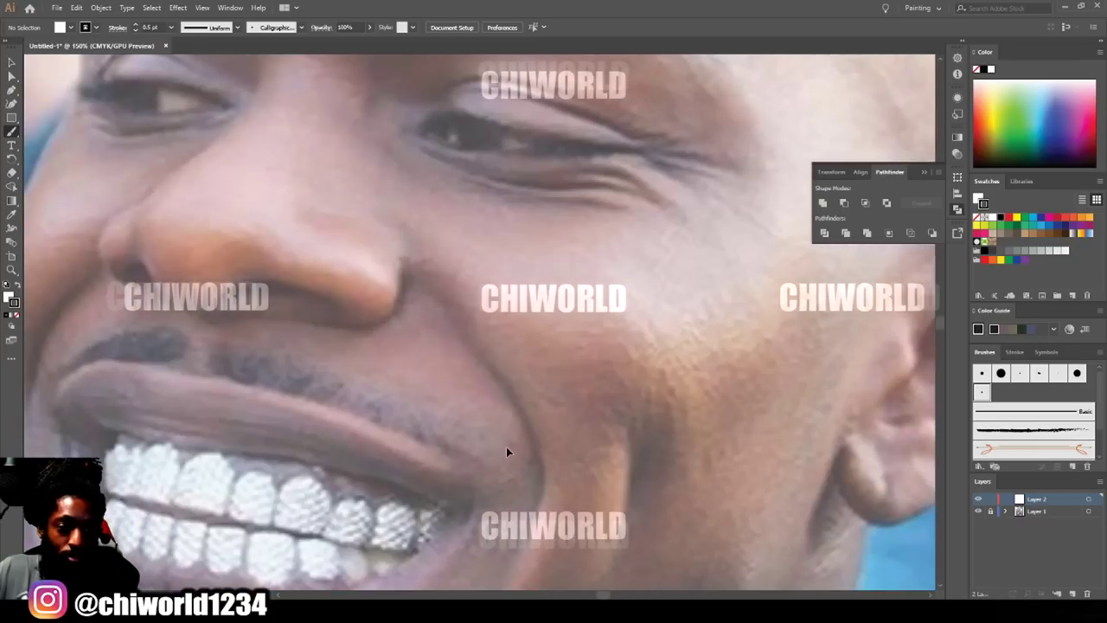
pyautogui.hscroll(-4, 504, 435)
pyautogui.scroll(4, 505, 435)
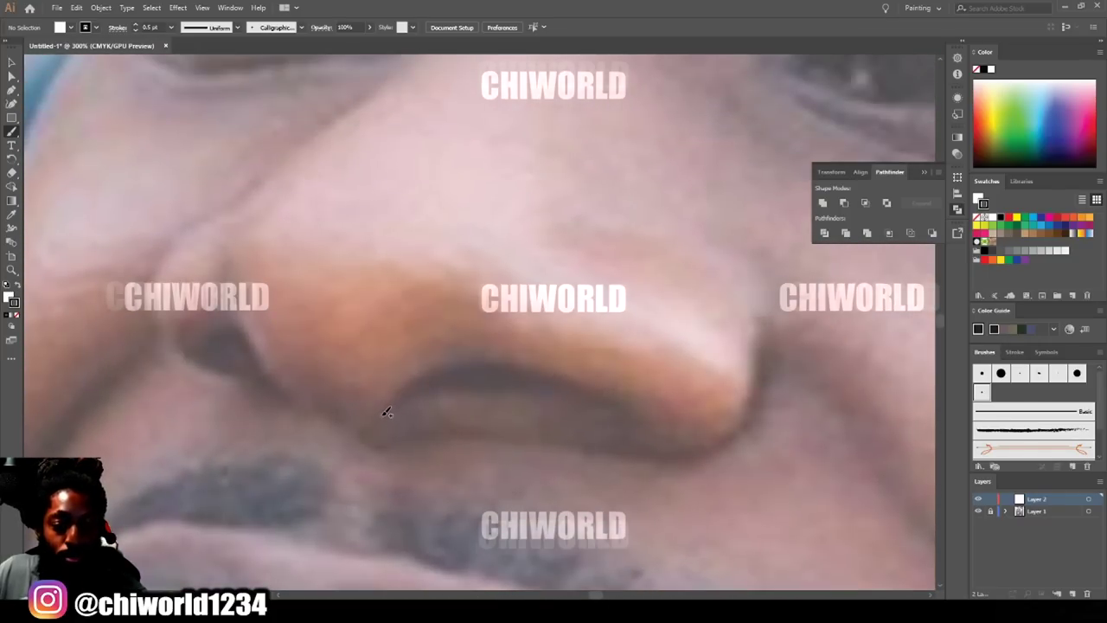
pyautogui.moveTo(383, 412)
pyautogui.mouseDown()
pyautogui.moveTo(446, 369)
pyautogui.moveTo(510, 362)
pyautogui.moveTo(582, 374)
pyautogui.moveTo(630, 419)
pyautogui.mouseUp()
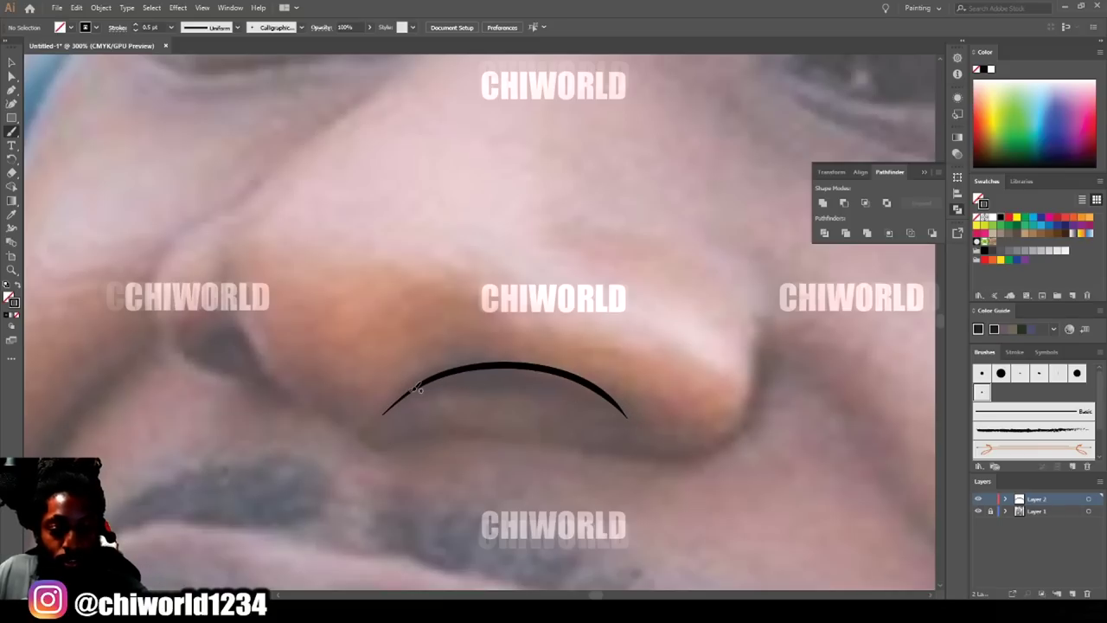
pyautogui.moveTo(430, 381)
pyautogui.mouseDown()
pyautogui.moveTo(583, 383)
pyautogui.moveTo(616, 396)
pyautogui.mouseUp()
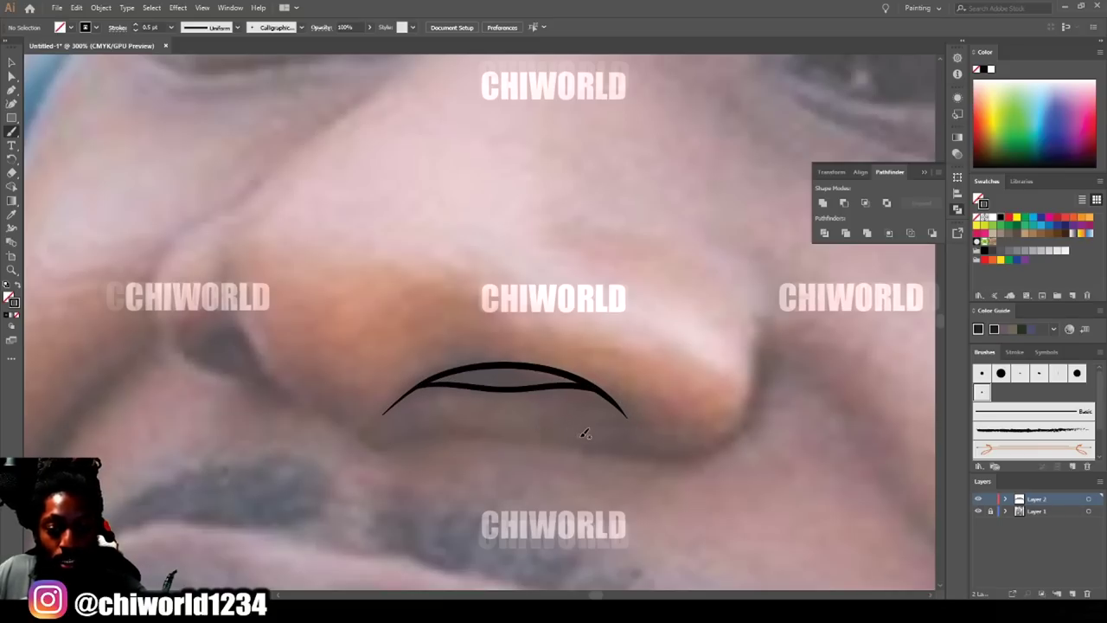
# Outline the lower nose with curves around its right wing and rounded tip, and add a small mark in the far nostril.
pyautogui.moveTo(586, 447)
pyautogui.mouseDown()
pyautogui.moveTo(704, 462)
pyautogui.moveTo(748, 436)
pyautogui.moveTo(768, 398)
pyautogui.moveTo(772, 355)
pyautogui.moveTo(756, 301)
pyautogui.mouseUp()
pyautogui.moveTo(421, 440)
pyautogui.mouseDown()
pyautogui.moveTo(333, 423)
pyautogui.moveTo(251, 352)
pyautogui.moveTo(231, 304)
pyautogui.mouseUp()
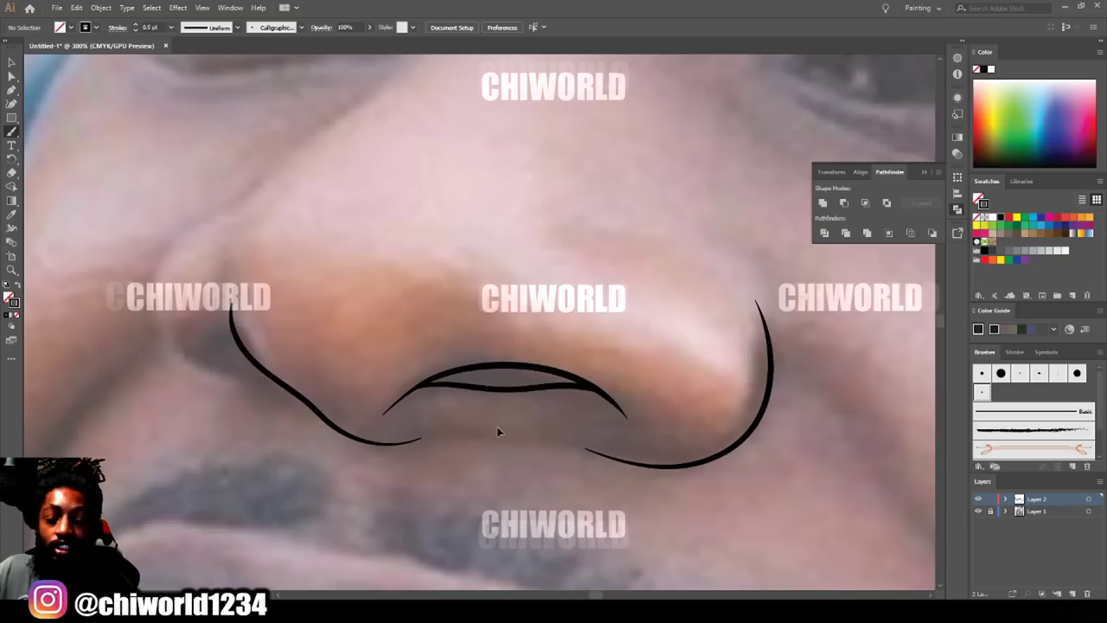
pyautogui.hotkey('ctrl', 'z')
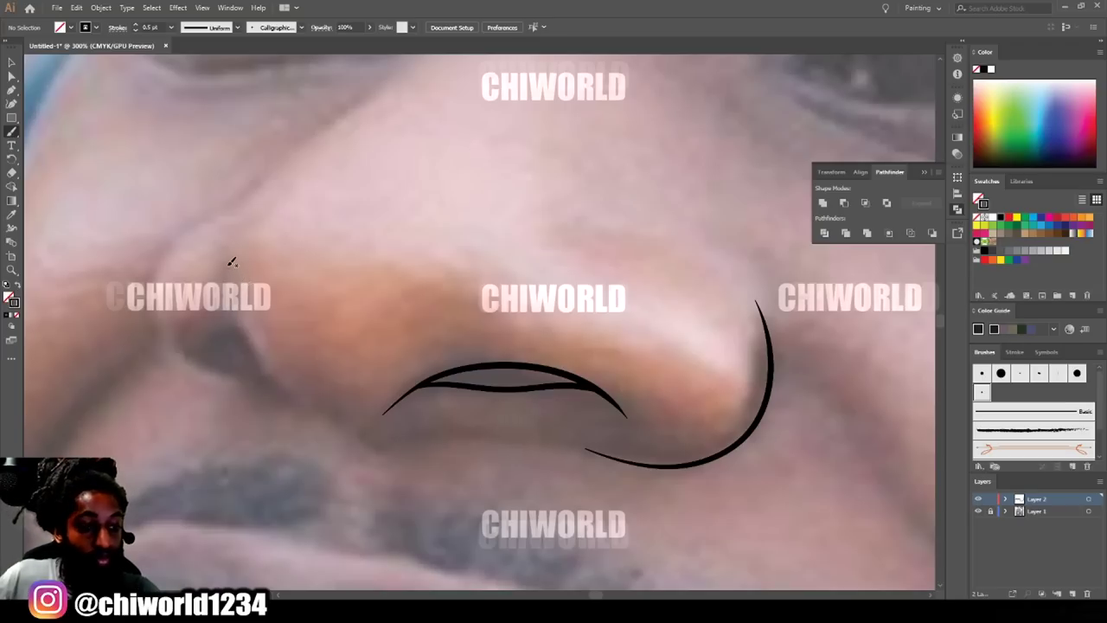
pyautogui.moveTo(232, 280)
pyautogui.mouseDown()
pyautogui.moveTo(252, 346)
pyautogui.moveTo(294, 401)
pyautogui.moveTo(385, 441)
pyautogui.moveTo(419, 440)
pyautogui.mouseUp()
pyautogui.moveTo(246, 351)
pyautogui.mouseDown()
pyautogui.moveTo(225, 326)
pyautogui.moveTo(247, 355)
pyautogui.mouseUp()
# Trace the far nostril wing and the side of the nose up along the bridge to the brow.
pyautogui.scroll(1, 159, 386)
pyautogui.moveTo(253, 445)
pyautogui.mouseDown()
pyautogui.moveTo(159, 343)
pyautogui.moveTo(211, 270)
pyautogui.mouseUp()
pyautogui.scroll(1, 227, 334)
pyautogui.hotkey('ctrl', 'z')
pyautogui.moveTo(253, 494)
pyautogui.mouseDown()
pyautogui.moveTo(223, 324)
pyautogui.moveTo(339, 236)
pyautogui.mouseUp()
pyautogui.scroll(2, 366, 216)
pyautogui.moveTo(359, 303)
pyautogui.mouseDown()
pyautogui.moveTo(428, 244)
pyautogui.moveTo(452, 92)
pyautogui.mouseUp()
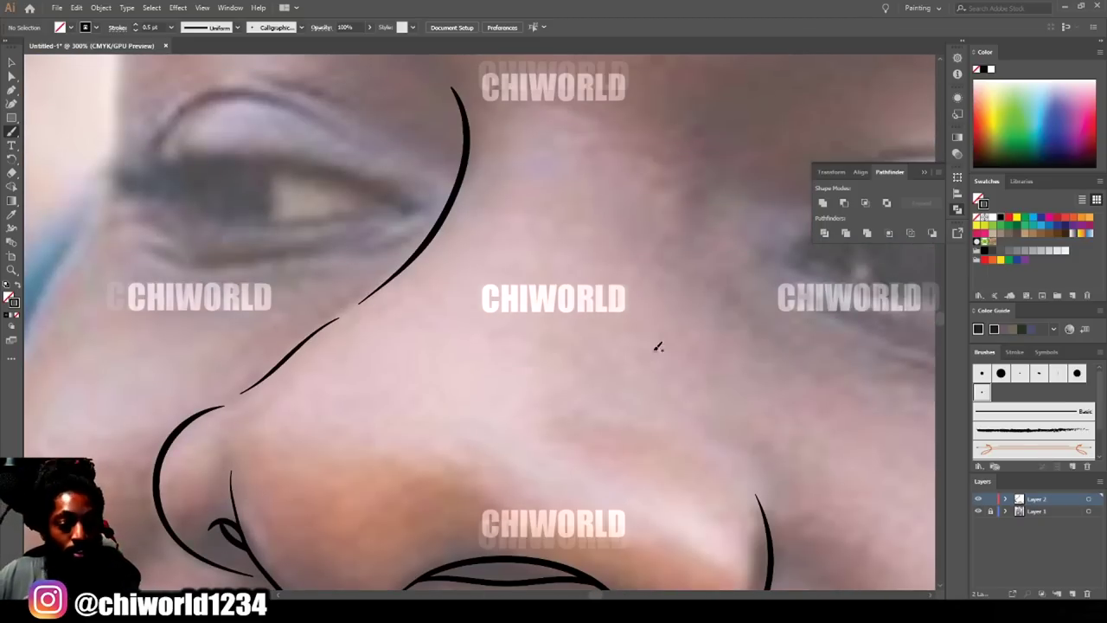
# Trace the smile line running down from the far nostril toward the left corner of the mouth.
pyautogui.hotkey('ctrl', '-')
pyautogui.hotkey('ctrl', '-')
pyautogui.hotkey('ctrl', '-')
pyautogui.scroll(-2, 735, 537)
pyautogui.hotkey('ctrl', '=')
pyautogui.hotkey('ctrl', '=')
pyautogui.hscroll(-2, 738, 536)
pyautogui.moveTo(289, 484)
pyautogui.mouseDown()
pyautogui.moveTo(301, 396)
pyautogui.moveTo(373, 301)
pyautogui.mouseUp()
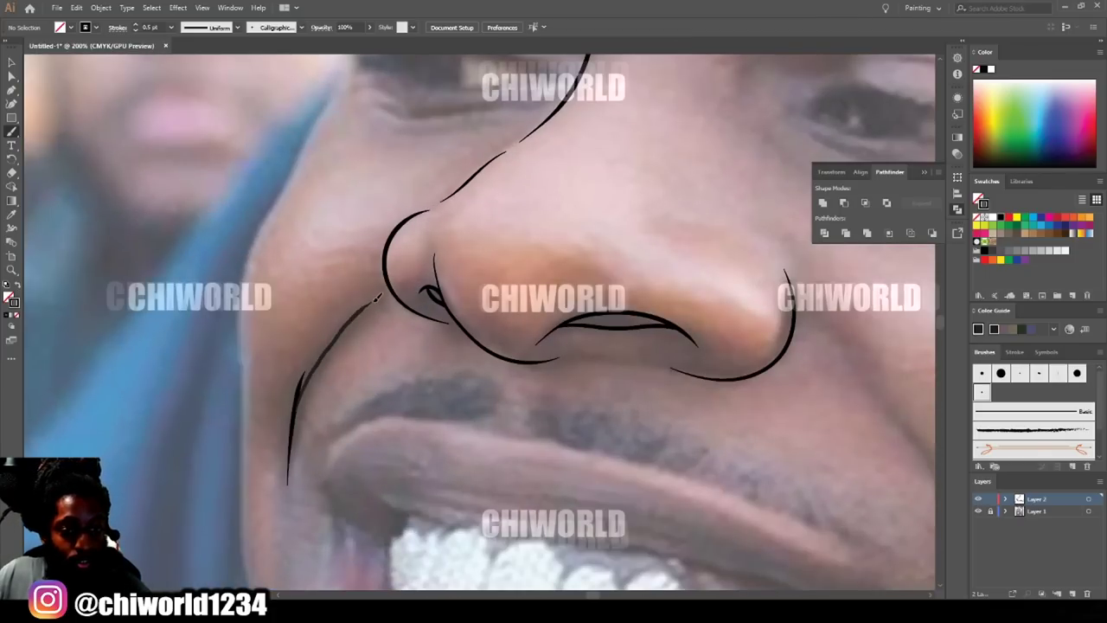
# Trace the smile line on the near side of the mouth and the cheek crease beside it.
pyautogui.hotkey('ctrl', '-')
pyautogui.hscroll(4, 678, 490)
pyautogui.scroll(-2, 678, 491)
pyautogui.moveTo(615, 484)
pyautogui.mouseDown()
pyautogui.moveTo(638, 374)
pyautogui.moveTo(564, 255)
pyautogui.mouseUp()
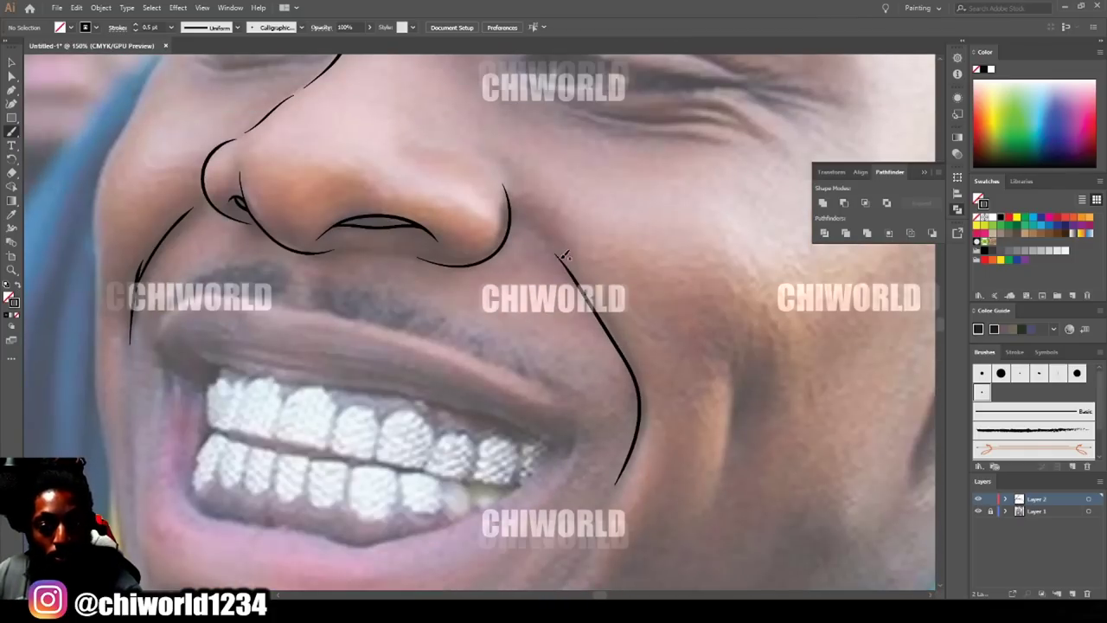
pyautogui.moveTo(713, 494); pyautogui.dragTo(729, 374)
# Outline the left eye in the photo with its upper lid and inner corner.
pyautogui.hotkey('ctrl', '-')
pyautogui.scroll(3, 732, 427)
pyautogui.hscroll(-3, 731, 427)
pyautogui.hotkey('ctrl', '=')
pyautogui.hotkey('ctrl', '=')
pyautogui.hotkey('ctrl', '=')
pyautogui.hotkey('ctrl', '=')
pyautogui.scroll(3, 738, 411)
pyautogui.moveTo(315, 359)
pyautogui.mouseDown()
pyautogui.moveTo(342, 361)
pyautogui.moveTo(471, 334)
pyautogui.moveTo(642, 377)
pyautogui.moveTo(709, 407)
pyautogui.mouseUp()
pyautogui.moveTo(617, 409); pyautogui.dragTo(639, 381)
# Complete the left eye's lower lid and draw the creases above and below the eye.
pyautogui.moveTo(343, 365)
pyautogui.mouseDown()
pyautogui.moveTo(597, 415)
pyautogui.moveTo(692, 415)
pyautogui.moveTo(383, 292)
pyautogui.moveTo(556, 250)
pyautogui.moveTo(662, 329)
pyautogui.mouseUp()
pyautogui.moveTo(540, 231)
pyautogui.mouseDown()
pyautogui.moveTo(593, 241)
pyautogui.moveTo(635, 268)
pyautogui.mouseUp()
pyautogui.moveTo(337, 424)
pyautogui.mouseDown()
pyautogui.moveTo(410, 462)
pyautogui.moveTo(673, 449)
pyautogui.mouseUp()
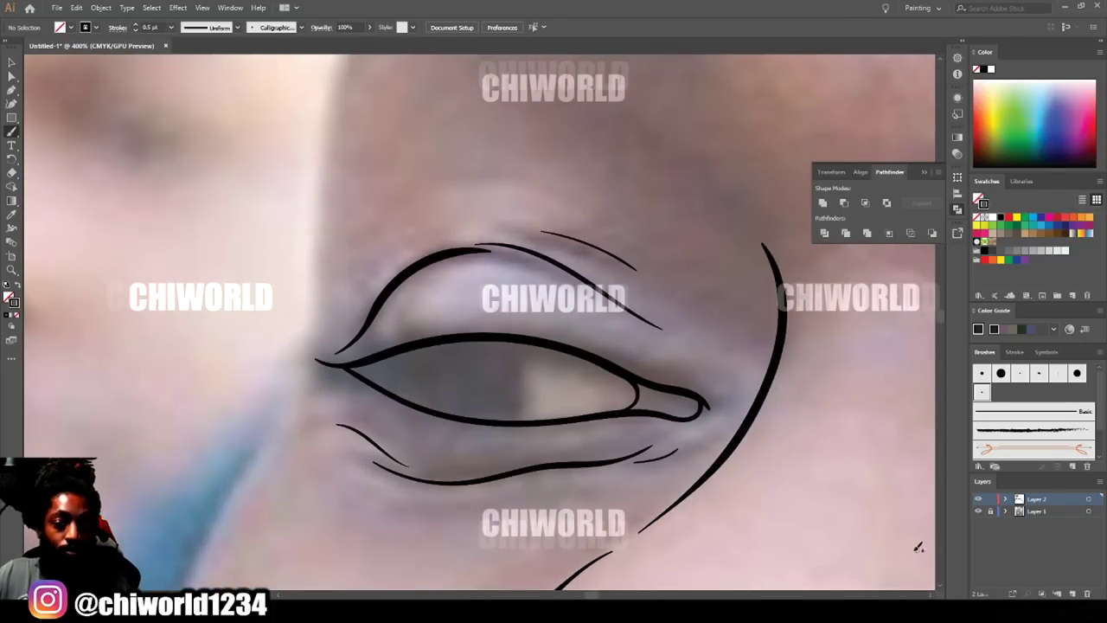
# Trace the right eye in the photo, including its lids, upper creases and under-eye folds.
pyautogui.hotkey('ctrl', '-')
pyautogui.hotkey('ctrl', '-')
pyautogui.hotkey('ctrl', '-')
pyautogui.moveTo(925, 545); pyautogui.dragTo(790, 502)
pyautogui.scroll(2, 791, 502)
pyautogui.moveTo(418, 369)
pyautogui.mouseDown()
pyautogui.moveTo(454, 348)
pyautogui.moveTo(661, 394)
pyautogui.moveTo(690, 390)
pyautogui.moveTo(453, 381)
pyautogui.moveTo(543, 398)
pyautogui.moveTo(678, 397)
pyautogui.mouseUp()
pyautogui.moveTo(424, 343)
pyautogui.mouseDown()
pyautogui.moveTo(488, 313)
pyautogui.moveTo(732, 380)
pyautogui.mouseUp()
pyautogui.moveTo(443, 315)
pyautogui.mouseDown()
pyautogui.moveTo(472, 298)
pyautogui.moveTo(561, 300)
pyautogui.mouseUp()
pyautogui.moveTo(425, 390); pyautogui.dragTo(657, 446)
pyautogui.moveTo(621, 430)
pyautogui.mouseDown()
pyautogui.moveTo(714, 437)
pyautogui.moveTo(723, 450)
pyautogui.mouseUp()
# Hide the reference photo's layer so only the traced line art is displayed.
pyautogui.hotkey('ctrl', '-')
pyautogui.hotkey('ctrl', '-')
pyautogui.hotkey('ctrl', '-')
pyautogui.hscroll(-2, 791, 525)
pyautogui.scroll(-1, 655, 494)
pyautogui.click(978, 512)
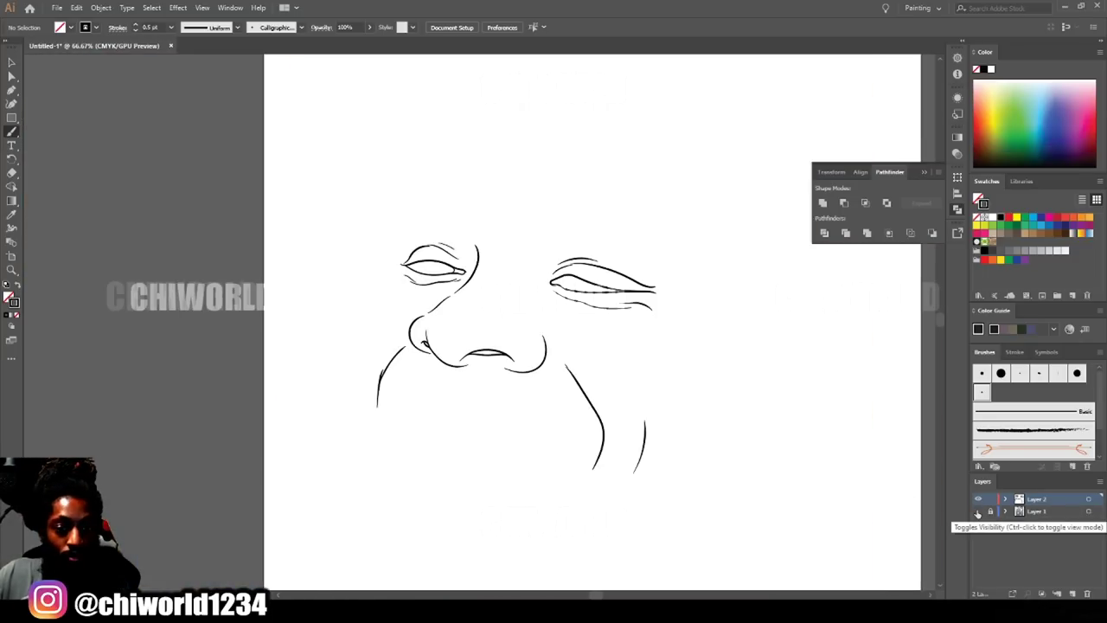
# Show the reference photo's layer and trace the upper lip's top and bottom edges, ending with the crease at the right mouth corner.
pyautogui.hotkey('ctrl', '+')
pyautogui.hotkey('ctrl', '+')
pyautogui.click(978, 511)
pyautogui.scroll(-3, 680, 482)
pyautogui.scroll(2, 681, 482)
pyautogui.moveTo(208, 332)
pyautogui.mouseDown()
pyautogui.moveTo(268, 373)
pyautogui.moveTo(298, 370)
pyautogui.mouseUp()
pyautogui.moveTo(262, 340)
pyautogui.mouseDown()
pyautogui.moveTo(363, 370)
pyautogui.moveTo(580, 403)
pyautogui.moveTo(746, 463)
pyautogui.mouseUp()
pyautogui.moveTo(211, 326)
pyautogui.mouseDown()
pyautogui.moveTo(239, 277)
pyautogui.moveTo(338, 267)
pyautogui.moveTo(555, 317)
pyautogui.moveTo(732, 389)
pyautogui.moveTo(760, 415)
pyautogui.mouseUp()
pyautogui.moveTo(744, 500); pyautogui.dragTo(765, 410)
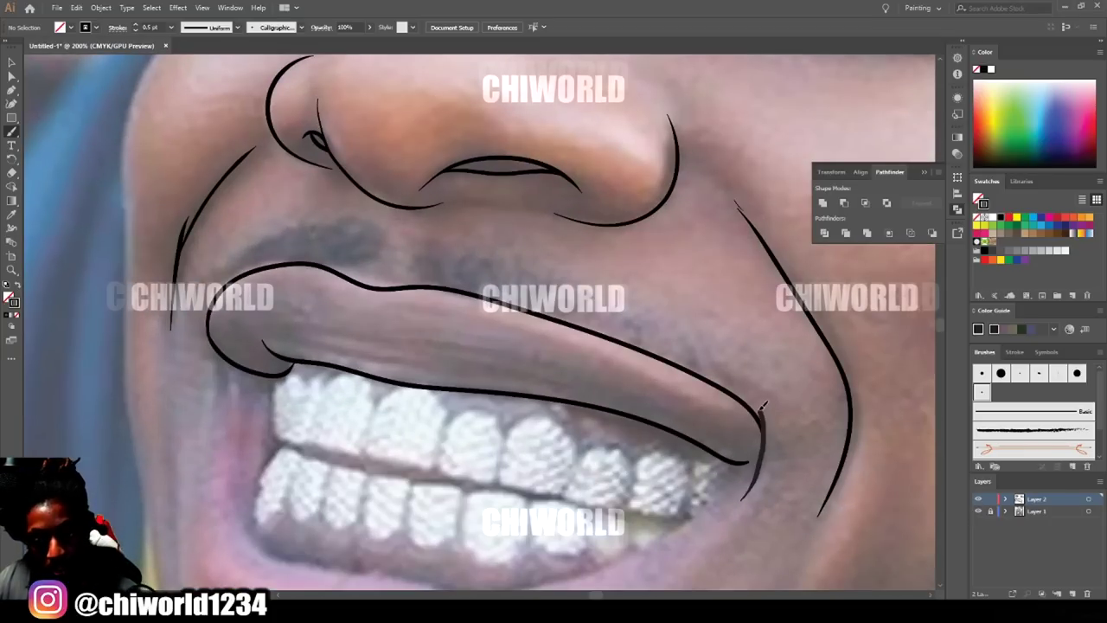
# Trace the biting edge of the upper teeth and the scalloped gum line beneath the lower teeth.
pyautogui.scroll(1, 677, 429)
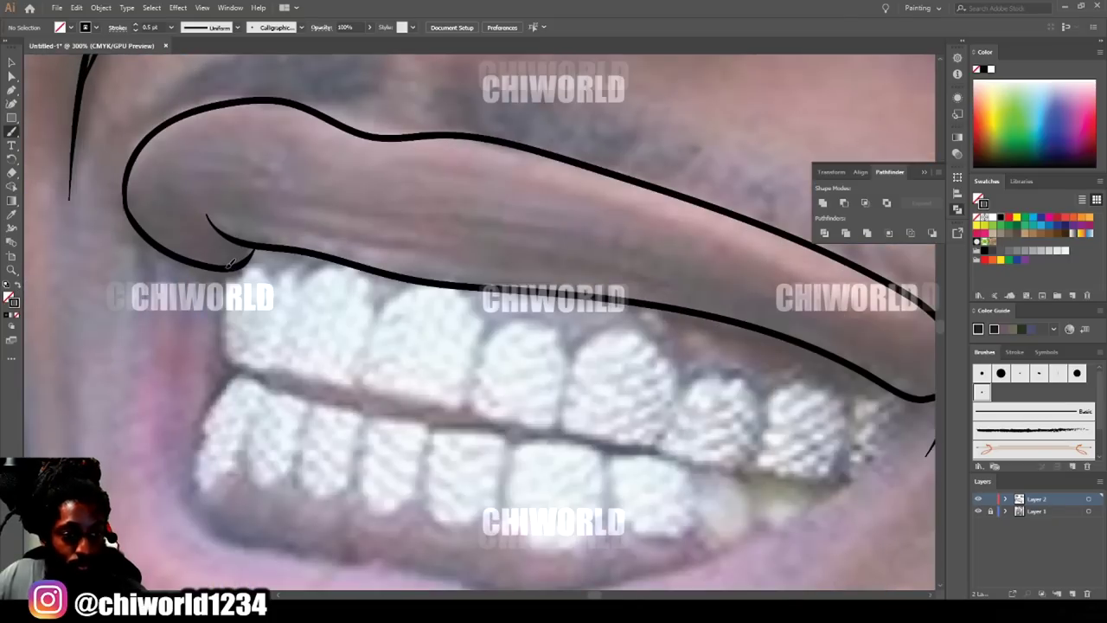
pyautogui.moveTo(253, 249)
pyautogui.mouseDown()
pyautogui.moveTo(222, 272)
pyautogui.moveTo(223, 312)
pyautogui.moveTo(310, 385)
pyautogui.moveTo(852, 480)
pyautogui.mouseUp()
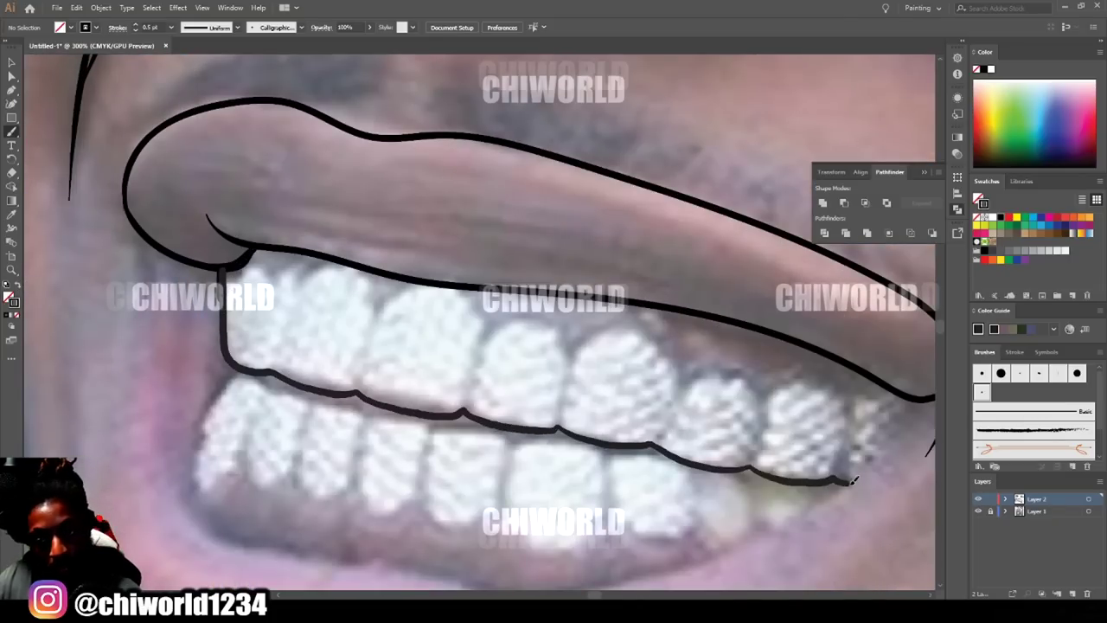
pyautogui.scroll(-2, 235, 329)
pyautogui.moveTo(235, 327)
pyautogui.mouseDown()
pyautogui.moveTo(202, 379)
pyautogui.moveTo(227, 441)
pyautogui.moveTo(428, 474)
pyautogui.moveTo(611, 485)
pyautogui.moveTo(673, 503)
pyautogui.moveTo(796, 482)
pyautogui.mouseUp()
# Trace the lower lip's inner edge up to the right mouth corner and add a short stroke at its left end.
pyautogui.scroll(-2, 797, 463)
pyautogui.moveTo(206, 437)
pyautogui.mouseDown()
pyautogui.moveTo(554, 511)
pyautogui.moveTo(697, 479)
pyautogui.moveTo(800, 438)
pyautogui.moveTo(925, 342)
pyautogui.mouseUp()
pyautogui.hotkey('ctrl', '-')
pyautogui.hotkey('ctrl', '-')
pyautogui.hotkey('ctrl', '+')
pyautogui.hotkey('ctrl', '+')
pyautogui.moveTo(666, 369); pyautogui.dragTo(697, 319)
pyautogui.moveTo(639, 389); pyautogui.dragTo(718, 310)
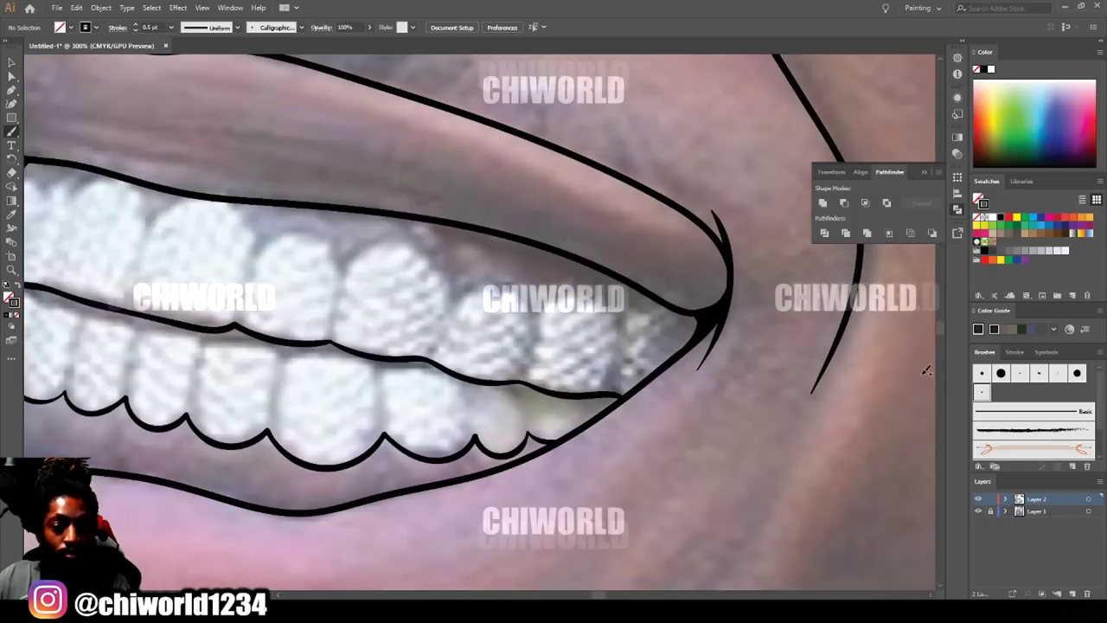
pyautogui.hscroll(-10, 647, 372)
pyautogui.scroll(1, 647, 372)
pyautogui.moveTo(375, 466); pyautogui.dragTo(377, 424)
pyautogui.scroll(-1, 608, 397)
pyautogui.hotkey('ctrl', '-')
pyautogui.moveTo(337, 244)
pyautogui.mouseDown()
pyautogui.moveTo(313, 399)
pyautogui.moveTo(326, 476)
pyautogui.moveTo(432, 512)
pyautogui.moveTo(558, 526)
pyautogui.moveTo(665, 454)
pyautogui.moveTo(725, 384)
pyautogui.moveTo(743, 329)
pyautogui.mouseUp()
pyautogui.hotkey('ctrl', '-')
pyautogui.hotkey('ctrl', '-')
pyautogui.hotkey('ctrl', '-')
pyautogui.scroll(1, 869, 481)
pyautogui.hotkey('ctrl', 'z')
# Trace the ear in the photo, including its outer rim, lobe crease and inner folds.
pyautogui.hotkey('ctrl', '+')
pyautogui.hotkey('ctrl', '+')
pyautogui.hscroll(6, 869, 481)
pyautogui.hotkey('ctrl', '+')
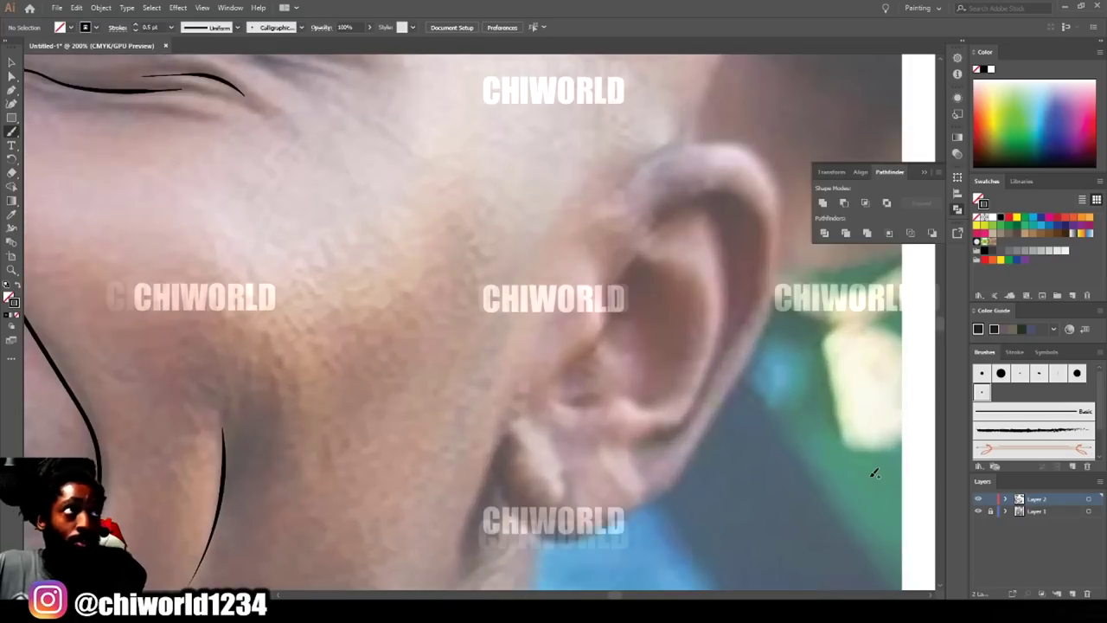
pyautogui.moveTo(500, 464)
pyautogui.mouseDown()
pyautogui.moveTo(514, 499)
pyautogui.moveTo(614, 523)
pyautogui.moveTo(688, 470)
pyautogui.moveTo(755, 354)
pyautogui.moveTo(786, 201)
pyautogui.moveTo(733, 137)
pyautogui.moveTo(625, 180)
pyautogui.mouseUp()
pyautogui.moveTo(543, 386)
pyautogui.mouseDown()
pyautogui.moveTo(601, 339)
pyautogui.moveTo(605, 285)
pyautogui.moveTo(759, 216)
pyautogui.moveTo(731, 338)
pyautogui.mouseUp()
pyautogui.moveTo(570, 493); pyautogui.dragTo(541, 424)
pyautogui.moveTo(543, 396)
pyautogui.mouseDown()
pyautogui.moveTo(653, 404)
pyautogui.moveTo(683, 342)
pyautogui.moveTo(635, 263)
pyautogui.mouseUp()
pyautogui.moveTo(668, 213); pyautogui.dragTo(684, 241)
pyautogui.moveTo(712, 197)
pyautogui.mouseDown()
pyautogui.moveTo(735, 256)
pyautogui.moveTo(724, 350)
pyautogui.moveTo(679, 434)
pyautogui.moveTo(630, 452)
pyautogui.mouseUp()
# Hide the reference photo to check the line art of the whole face, and show the photo again.
pyautogui.hotkey('ctrl', '-')
pyautogui.hotkey('ctrl', '-')
pyautogui.hotkey('ctrl', '-')
pyautogui.hotkey('ctrl', '-')
pyautogui.hscroll(-5, 694, 528)
pyautogui.click(978, 511)
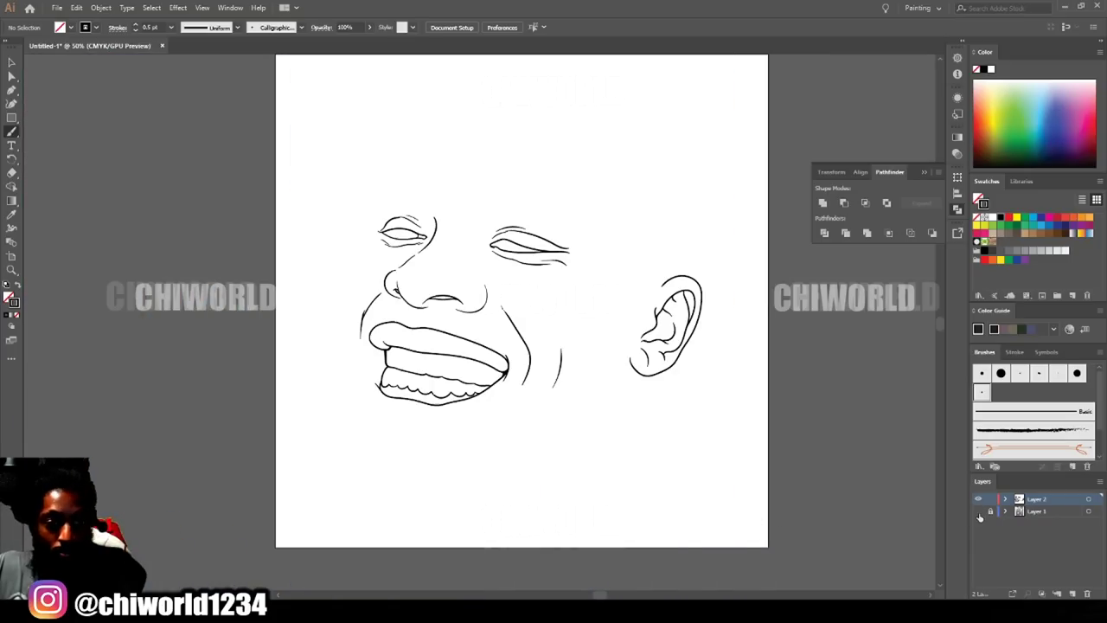
pyautogui.click(978, 511)
# Trace the lower lip's outer contour, the crease under the right mouth corner and the smile fold running down toward the chin.
pyautogui.hotkey('ctrl', '=')
pyautogui.hscroll(-3, 883, 540)
pyautogui.hotkey('ctrl', '+')
pyautogui.hotkey('ctrl', '+')
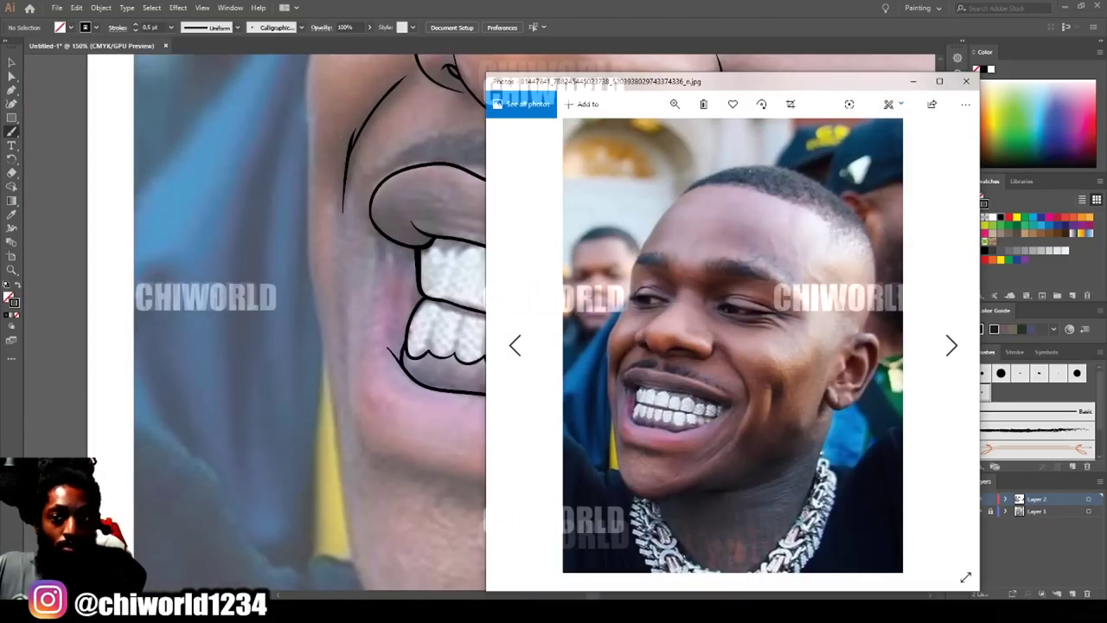
pyautogui.moveTo(771, 81); pyautogui.dragTo(191, 0)
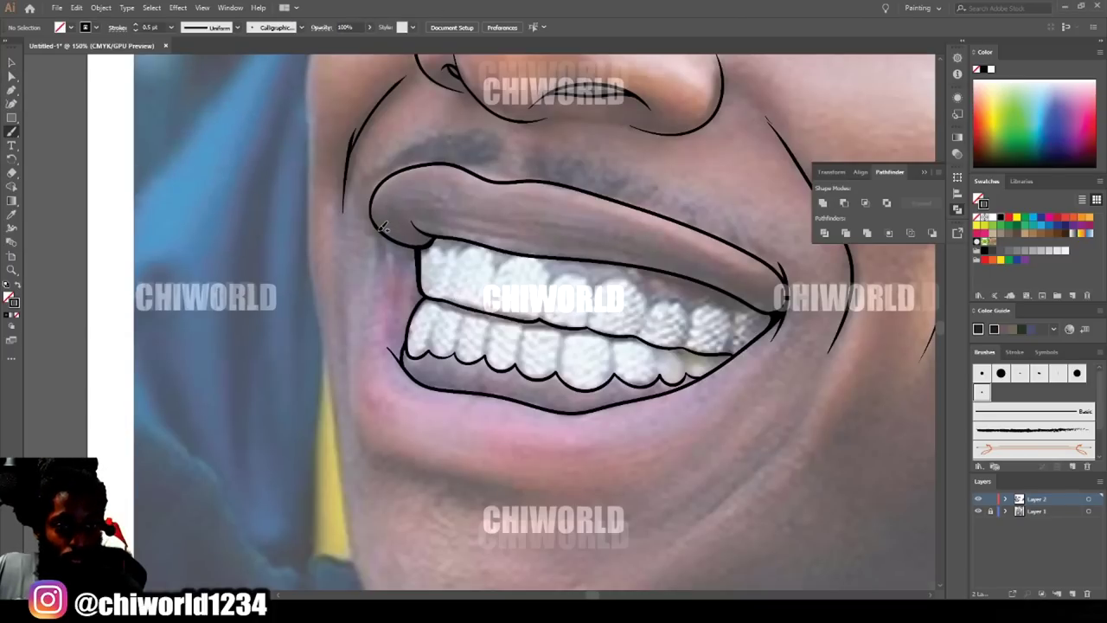
pyautogui.moveTo(381, 229)
pyautogui.mouseDown()
pyautogui.moveTo(361, 357)
pyautogui.moveTo(369, 434)
pyautogui.moveTo(433, 467)
pyautogui.moveTo(535, 489)
pyautogui.moveTo(645, 470)
pyautogui.mouseUp()
pyautogui.moveTo(692, 424); pyautogui.dragTo(783, 320)
pyautogui.moveTo(656, 552)
pyautogui.mouseDown()
pyautogui.moveTo(800, 430)
pyautogui.moveTo(825, 373)
pyautogui.mouseUp()
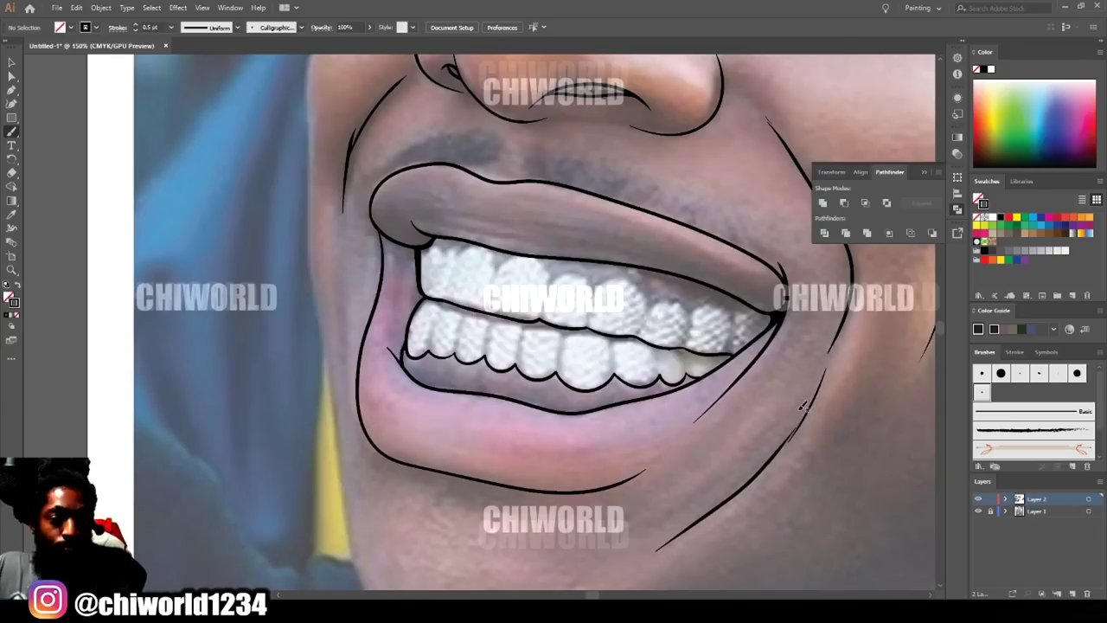
# Add a fold line beside the mouth's left side, a crease beside the right nostril and a short line under the nose.
pyautogui.hotkey('ctrl', '-')
pyautogui.scroll(2, 800, 410)
pyautogui.moveTo(390, 489); pyautogui.dragTo(391, 396)
pyautogui.scroll(2, 459, 420)
pyautogui.hotkey('ctrl', '+')
pyautogui.hotkey('ctrl', '+')
pyautogui.hscroll(4, 466, 415)
pyautogui.moveTo(649, 370); pyautogui.dragTo(589, 293)
pyautogui.hotkey('ctrl', '-')
pyautogui.hscroll(3, 915, 481)
pyautogui.hotkey('ctrl', '+')
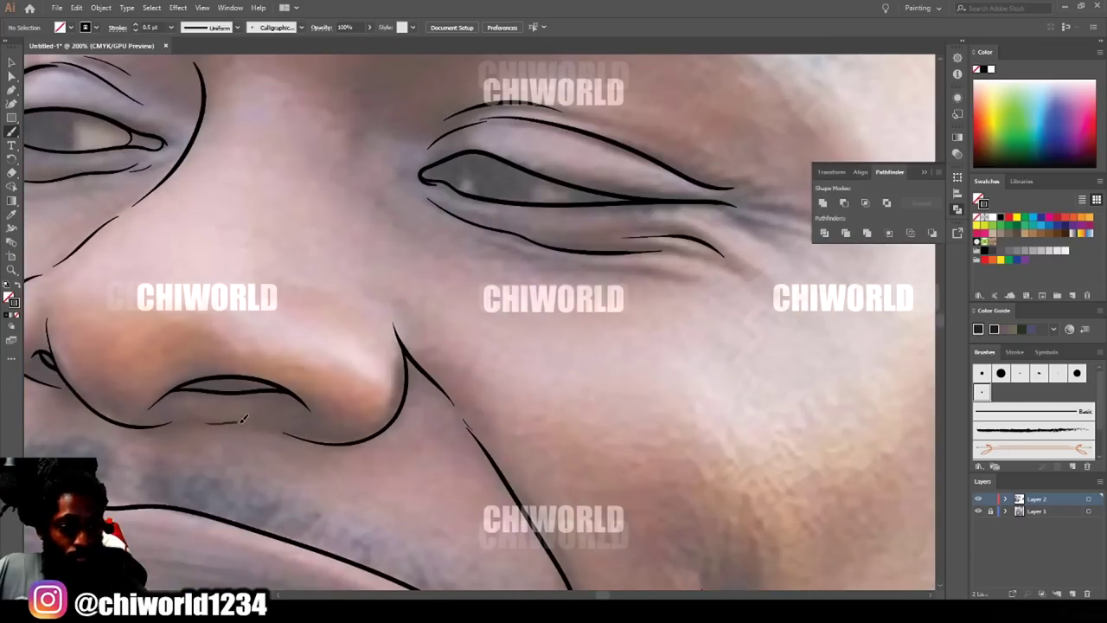
# Draw the wrinkles at the right eye's outer corner and a short fold line beneath the eye.
pyautogui.scroll(2, 717, 317)
pyautogui.moveTo(714, 290); pyautogui.dragTo(782, 338)
pyautogui.moveTo(749, 303); pyautogui.dragTo(843, 320)
pyautogui.moveTo(733, 286)
pyautogui.mouseDown()
pyautogui.moveTo(809, 292)
pyautogui.moveTo(840, 311)
pyautogui.moveTo(786, 269)
pyautogui.mouseUp()
pyautogui.hotkey('ctrl', '-')
pyautogui.moveTo(543, 340); pyautogui.dragTo(626, 344)
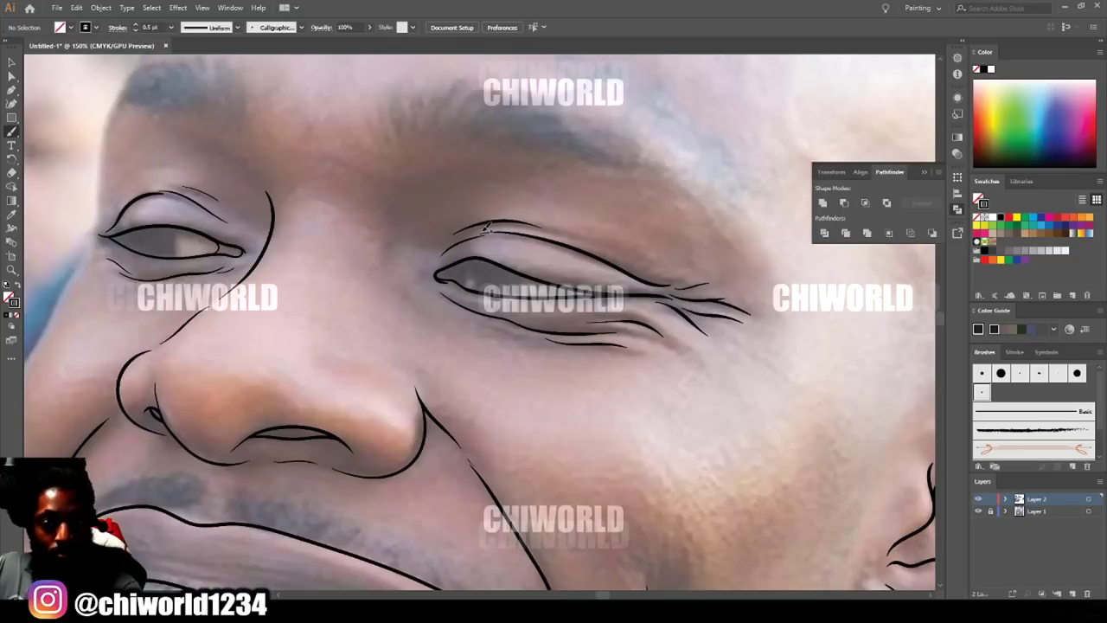
# Trace the chin's contour from the left cheek and add the jaw line under the chin.
pyautogui.scroll(1, 482, 231)
pyautogui.hotkey('ctrl', '-')
pyautogui.hotkey('ctrl', '-')
pyautogui.hscroll(-2, 428, 290)
pyautogui.scroll(-3, 428, 290)
pyautogui.hotkey('ctrl', '+')
pyautogui.hotkey('ctrl', '+')
pyautogui.scroll(-3, 437, 263)
pyautogui.scroll(-3, 437, 261)
pyautogui.moveTo(279, 270)
pyautogui.mouseDown()
pyautogui.moveTo(287, 369)
pyautogui.moveTo(318, 458)
pyautogui.moveTo(413, 510)
pyautogui.moveTo(614, 463)
pyautogui.mouseUp()
pyautogui.moveTo(500, 500); pyautogui.dragTo(803, 476)
# Set the brush's stroke weight to 1 pt.
pyautogui.hotkey('ctrl', '-')
pyautogui.hotkey('ctrl', '-')
pyautogui.click(171, 26)
pyautogui.click(185, 78)
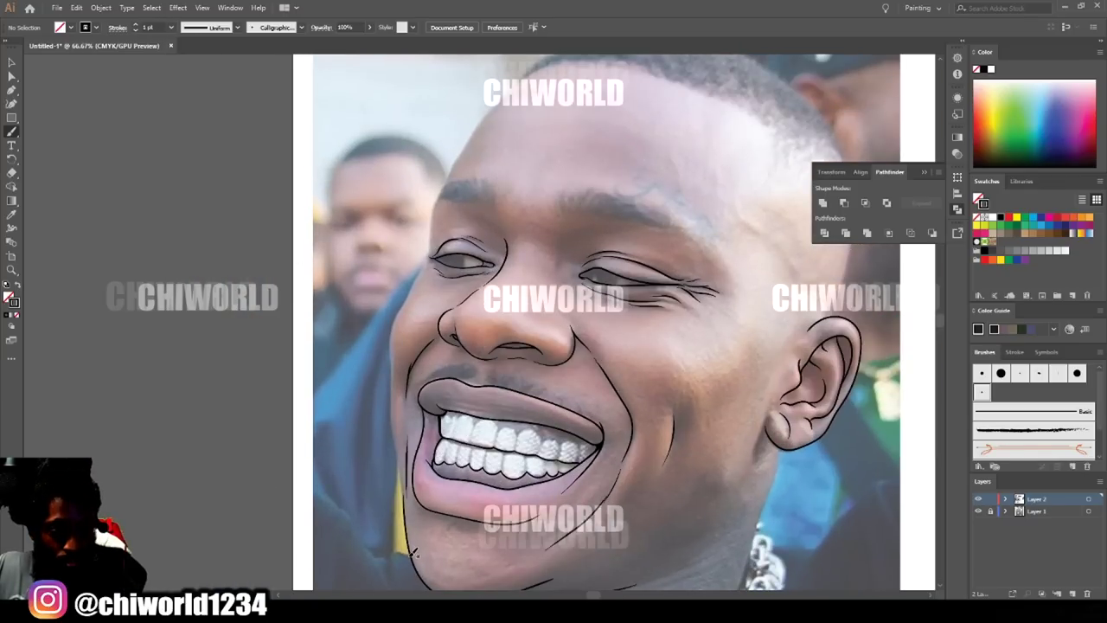
pyautogui.moveTo(403, 487)
pyautogui.mouseDown()
pyautogui.moveTo(394, 342)
pyautogui.moveTo(407, 296)
pyautogui.mouseUp()
pyautogui.moveTo(435, 223)
pyautogui.mouseDown()
pyautogui.moveTo(464, 149)
pyautogui.moveTo(522, 75)
pyautogui.mouseUp()
pyautogui.hotkey('ctrl', '-')
pyautogui.hotkey('ctrl', '+')
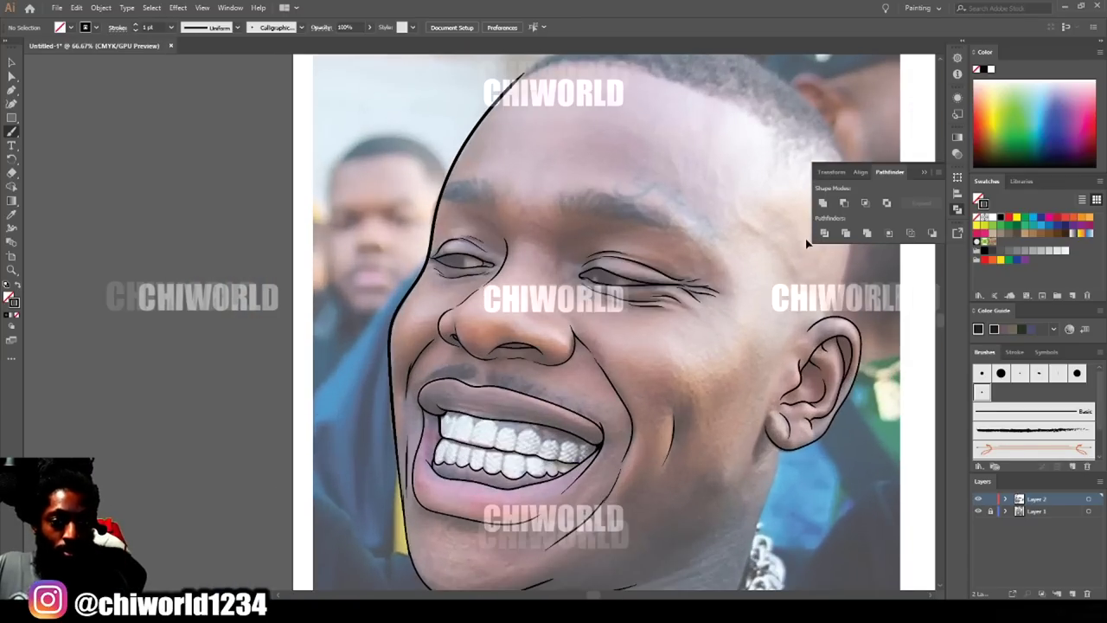
pyautogui.hotkey('ctrl', 'z')
# Outline the left side of the face with the 1 pt stroke, from the cheek past the brow to the forehead.
pyautogui.scroll(2, 807, 243)
pyautogui.hotkey('ctrl', '+')
pyautogui.hotkey('ctrl', '+')
pyautogui.moveTo(339, 566)
pyautogui.mouseDown()
pyautogui.moveTo(367, 512)
pyautogui.moveTo(389, 395)
pyautogui.mouseUp()
pyautogui.scroll(1, 388, 391)
pyautogui.moveTo(387, 458)
pyautogui.mouseDown()
pyautogui.moveTo(558, 197)
pyautogui.moveTo(610, 159)
pyautogui.mouseUp()
pyautogui.hotkey('ctrl', '-')
pyautogui.scroll(-1, 460, 562)
pyautogui.moveTo(460, 562)
pyautogui.mouseDown()
pyautogui.moveTo(440, 278)
pyautogui.moveTo(498, 165)
pyautogui.mouseUp()
# Retrace the chin's outer contour from the lower left cheek around to the jaw with the heavier stroke.
pyautogui.scroll(-2, 637, 151)
pyautogui.scroll(1, 383, 251)
pyautogui.moveTo(376, 210); pyautogui.dragTo(386, 355)
pyautogui.hotkey('ctrl', 'z')
pyautogui.moveTo(376, 213)
pyautogui.mouseDown()
pyautogui.moveTo(396, 408)
pyautogui.moveTo(434, 487)
pyautogui.moveTo(521, 527)
pyautogui.moveTo(666, 491)
pyautogui.moveTo(680, 412)
pyautogui.moveTo(722, 299)
pyautogui.mouseUp()
# Outline the top and back of the head from the forehead hairline over the scalp down to the ear.
pyautogui.scroll(-2, 692, 493)
pyautogui.scroll(1, 695, 492)
pyautogui.scroll(-1, 747, 388)
pyautogui.scroll(1, 747, 388)
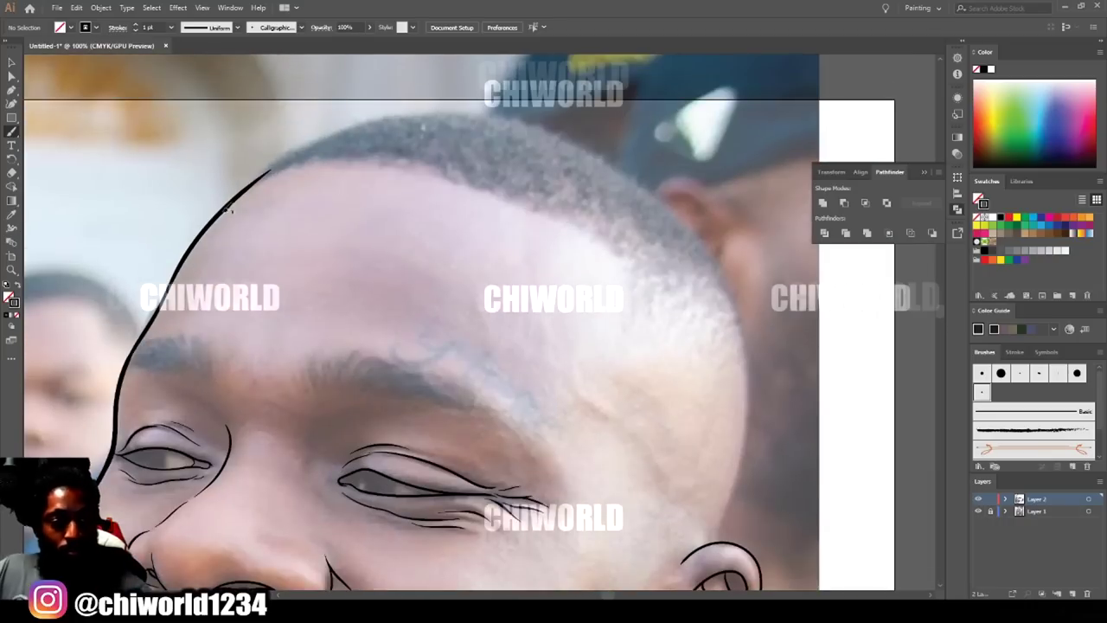
pyautogui.moveTo(269, 171)
pyautogui.mouseDown()
pyautogui.moveTo(414, 112)
pyautogui.moveTo(485, 112)
pyautogui.moveTo(553, 133)
pyautogui.moveTo(646, 189)
pyautogui.moveTo(713, 257)
pyautogui.moveTo(750, 343)
pyautogui.moveTo(750, 424)
pyautogui.moveTo(716, 538)
pyautogui.mouseUp()
pyautogui.scroll(-3, 795, 547)
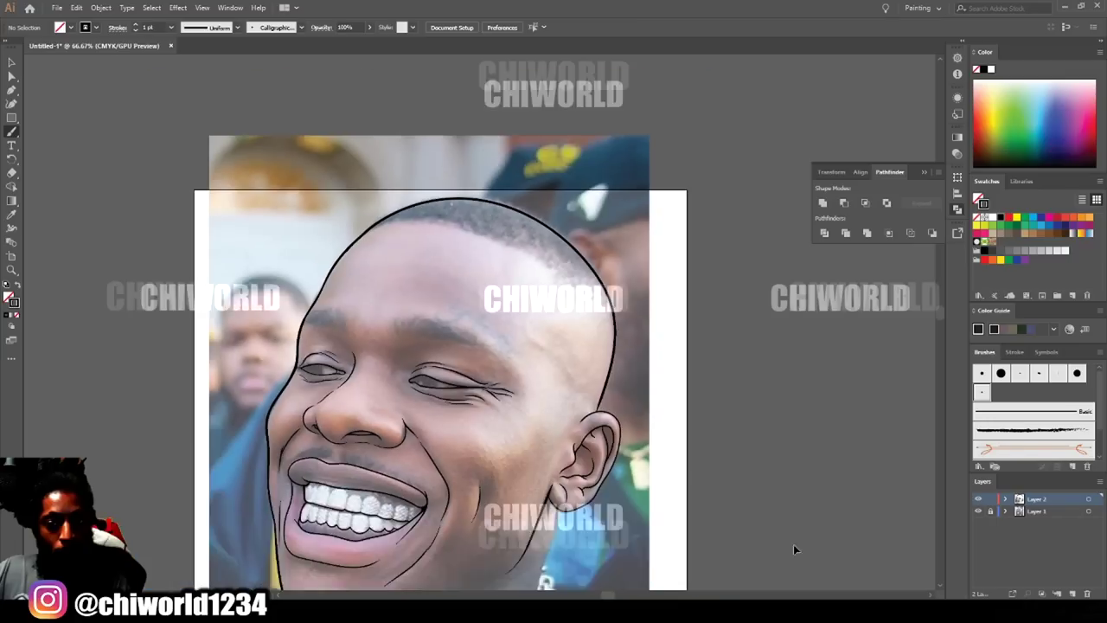
pyautogui.scroll(4, 567, 397)
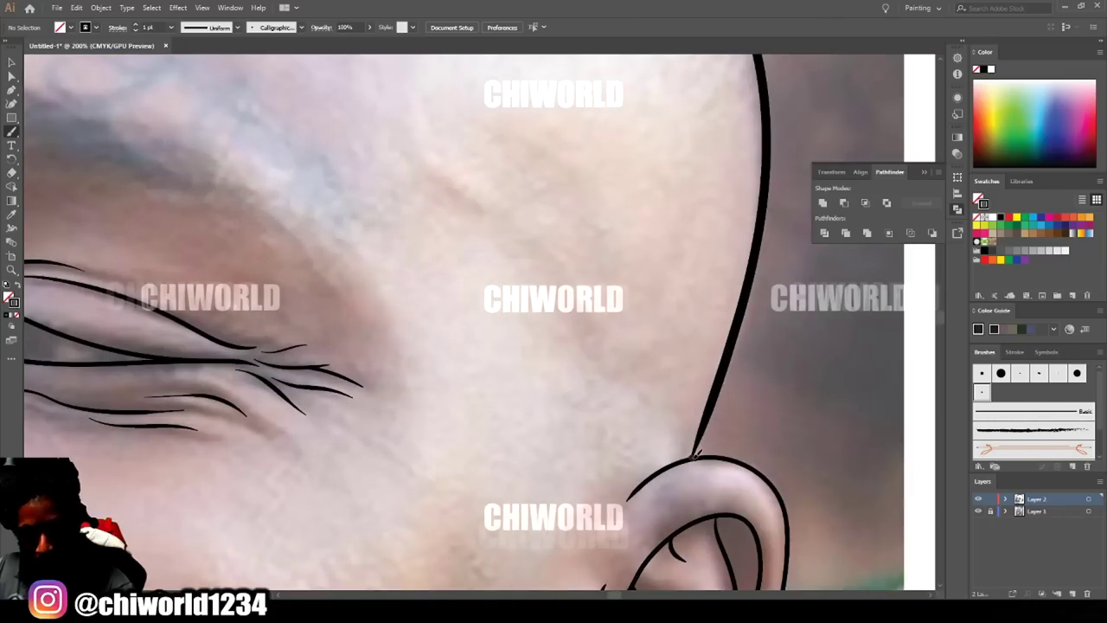
pyautogui.hotkey('ctrl', '-')
pyautogui.hotkey('ctrl', '-')
pyautogui.hotkey('ctrl', '-')
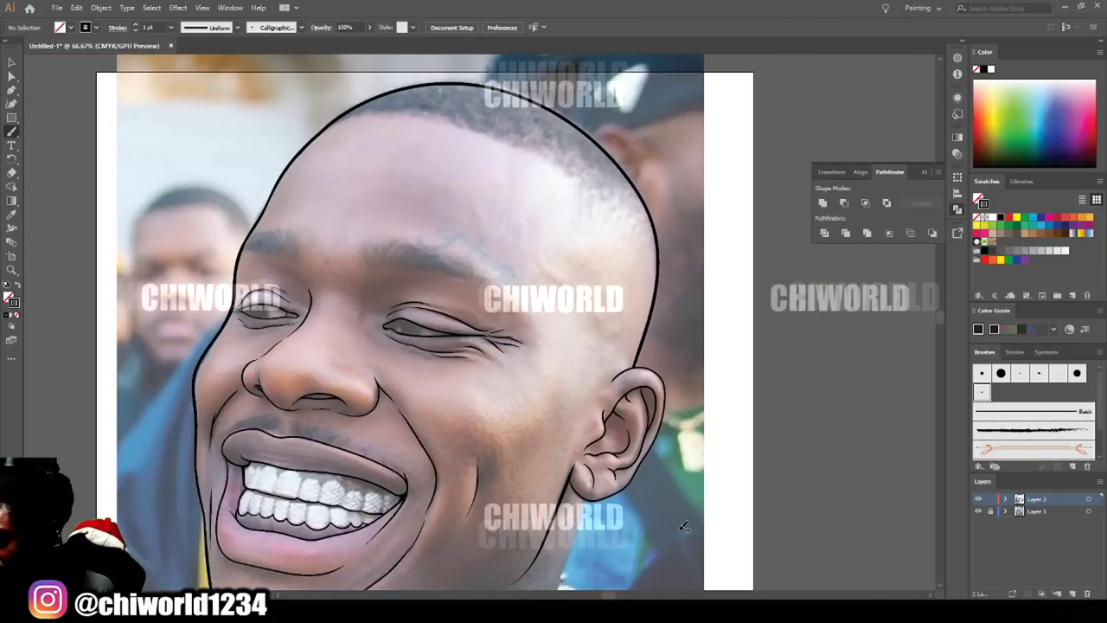
# Retrace the ear's outer contour from the jaw line around the lobe and up the rim with the heavier stroke.
pyautogui.hotkey('ctrl', '+')
pyautogui.hotkey('ctrl', '+')
pyautogui.hotkey('ctrl', '+')
pyautogui.hotkey('ctrl', '+')
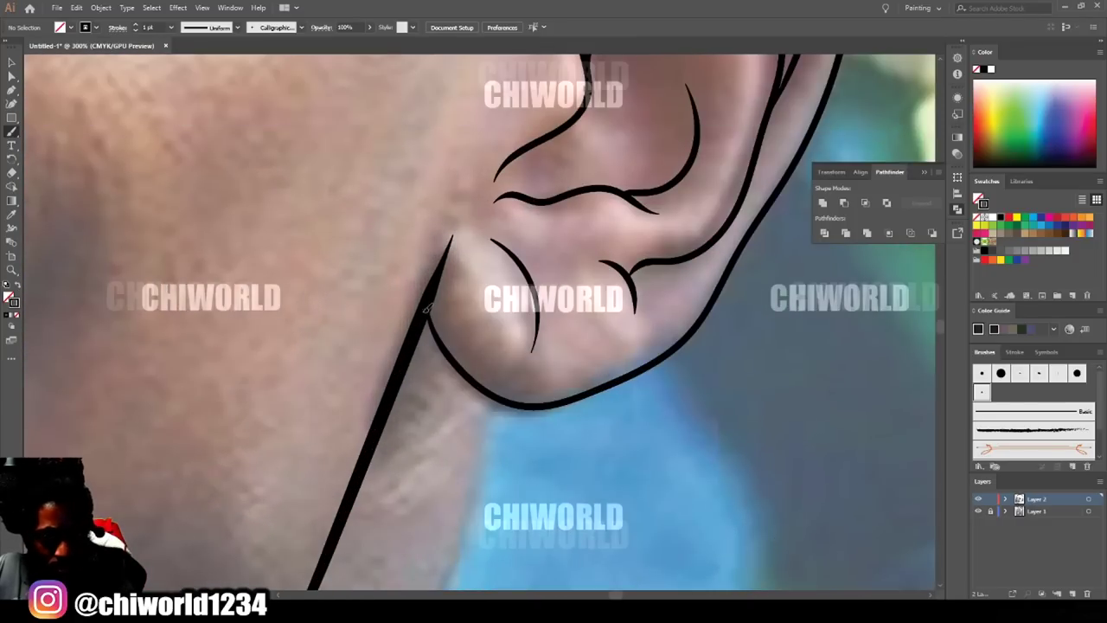
pyautogui.moveTo(426, 310)
pyautogui.mouseDown()
pyautogui.moveTo(471, 385)
pyautogui.moveTo(608, 393)
pyautogui.moveTo(700, 330)
pyautogui.moveTo(792, 173)
pyautogui.mouseUp()
pyautogui.hotkey('ctrl', '-')
pyautogui.hotkey('ctrl', '-')
pyautogui.hotkey('ctrl', '-')
pyautogui.hotkey('ctrl', '-')
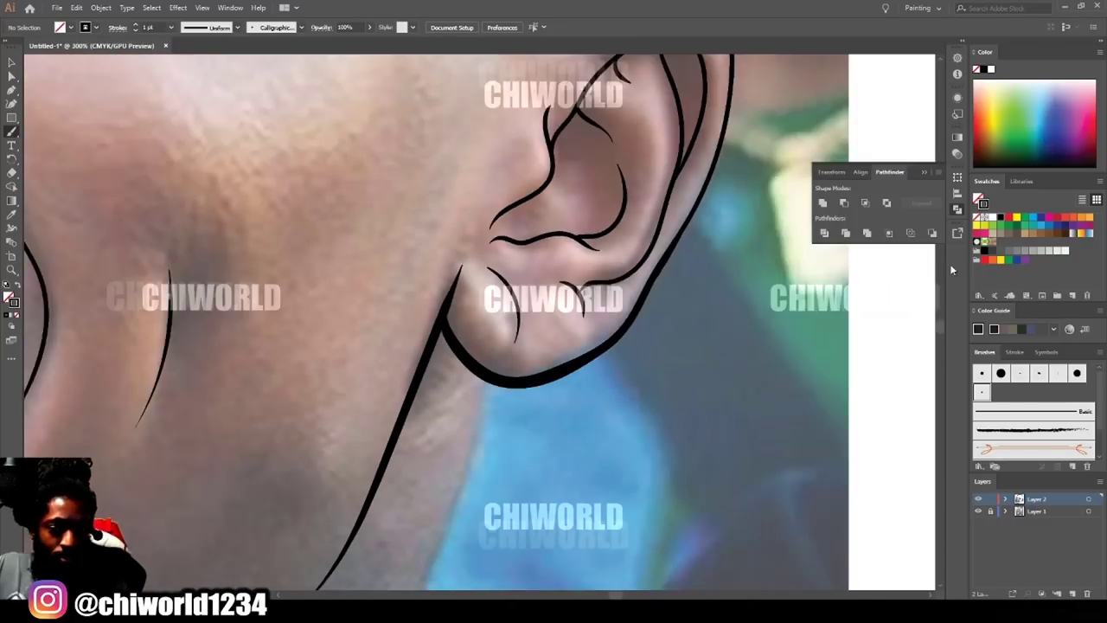
# Trace the right edge of the neck from below the earlobe down to the chain.
pyautogui.hotkey('ctrl', '+')
pyautogui.scroll(-2, 852, 300)
pyautogui.moveTo(703, 222); pyautogui.dragTo(614, 495)
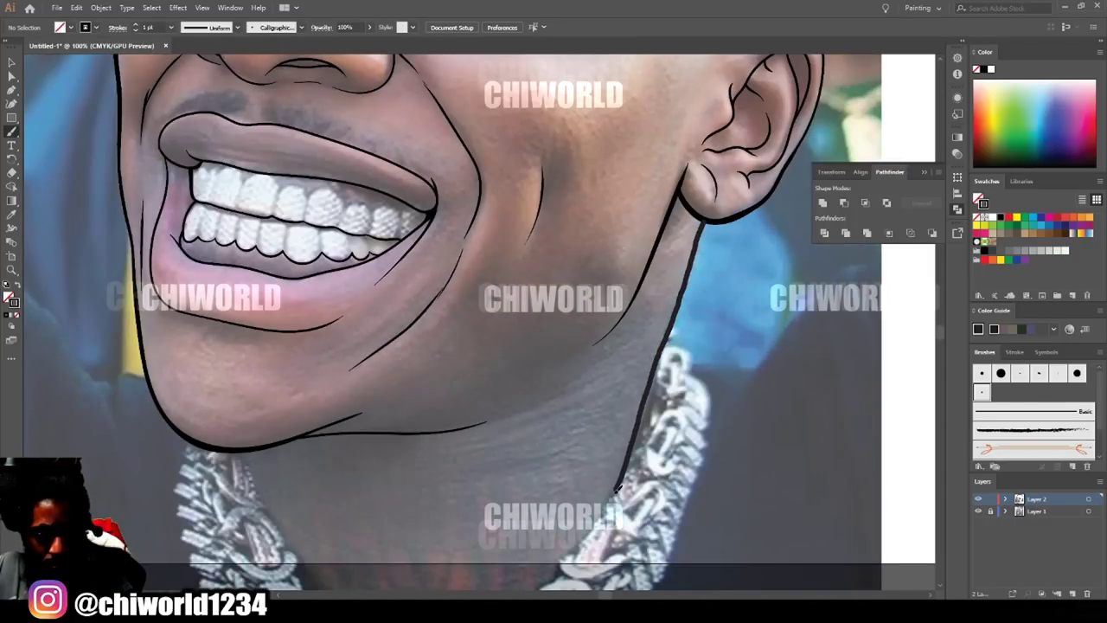
# Hide the reference photo to check the head outline, and turn the photo's layer back on.
pyautogui.hotkey('ctrl', '-')
pyautogui.hotkey('ctrl', '-')
pyautogui.hotkey('ctrl', '-')
pyautogui.hotkey('ctrl', '+')
pyautogui.click(978, 511)
pyautogui.hotkey('ctrl', '+')
pyautogui.click(979, 511)
# Set the stroke weight to 0.5 pt and trace the scalloped gum line along the upper teeth under the upper lip.
pyautogui.hotkey('ctrl', '+')
pyautogui.hotkey('ctrl', '+')
pyautogui.hotkey('ctrl', '+')
pyautogui.scroll(-5, 798, 522)
pyautogui.hotkey('ctrl', '+')
pyautogui.click(171, 28)
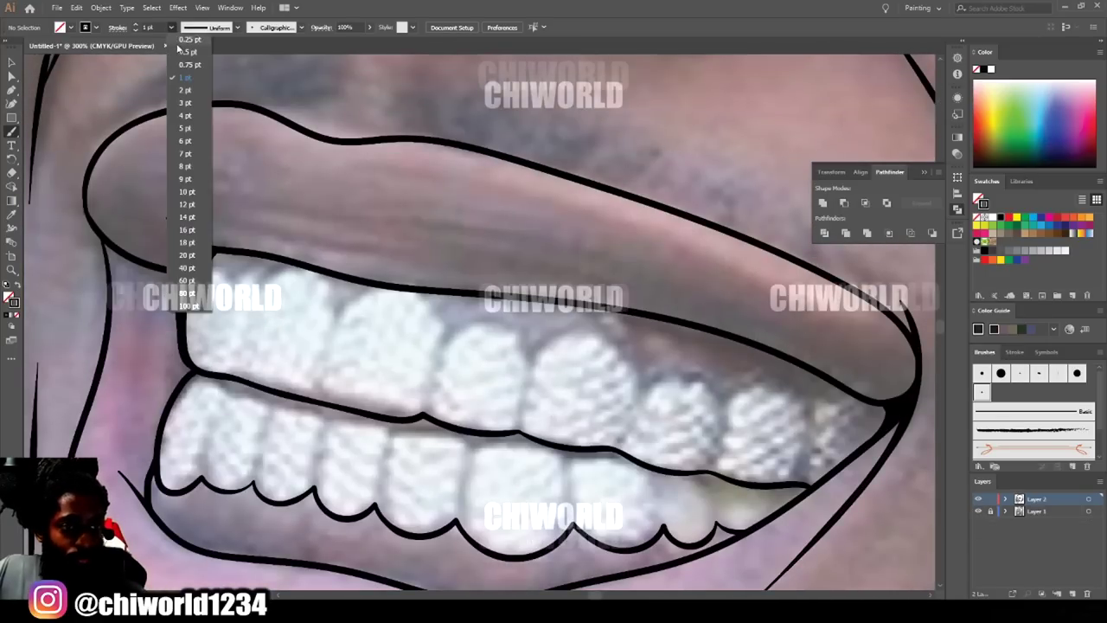
pyautogui.click(179, 51)
pyautogui.moveTo(884, 407)
pyautogui.mouseDown()
pyautogui.moveTo(642, 366)
pyautogui.moveTo(610, 321)
pyautogui.moveTo(541, 331)
pyautogui.mouseUp()
pyautogui.hotkey('ctrl', 'z')
pyautogui.moveTo(428, 291)
pyautogui.mouseDown()
pyautogui.moveTo(448, 308)
pyautogui.moveTo(489, 305)
pyautogui.moveTo(534, 345)
pyautogui.moveTo(582, 321)
pyautogui.moveTo(642, 365)
pyautogui.moveTo(724, 392)
pyautogui.moveTo(784, 375)
pyautogui.moveTo(863, 397)
pyautogui.moveTo(895, 387)
pyautogui.mouseUp()
# Trace the small gum arcs over the leftmost upper teeth at the narrow corner of the mouth.
pyautogui.hotkey('ctrl', '-')
pyautogui.hotkey('ctrl', '-')
pyautogui.hotkey('ctrl', '-')
pyautogui.moveTo(841, 444); pyautogui.dragTo(869, 486)
pyautogui.hotkey('ctrl', '=')
pyautogui.hotkey('ctrl', '=')
pyautogui.hotkey('ctrl', '=')
pyautogui.hotkey('ctrl', '=')
pyautogui.moveTo(808, 455); pyautogui.dragTo(793, 373)
pyautogui.moveTo(415, 335)
pyautogui.mouseDown()
pyautogui.moveTo(561, 337)
pyautogui.moveTo(663, 355)
pyautogui.mouseUp()
# Set the stroke weight to 2 pt and draw a dripping lower edge across the neck, joining both neck lines.
pyautogui.hotkey('ctrl', '-')
pyautogui.hotkey('ctrl', '-')
pyautogui.hotkey('ctrl', '-')
pyautogui.hotkey('ctrl', '-')
pyautogui.hotkey('ctrl', '-')
pyautogui.hotkey('ctrl', '-')
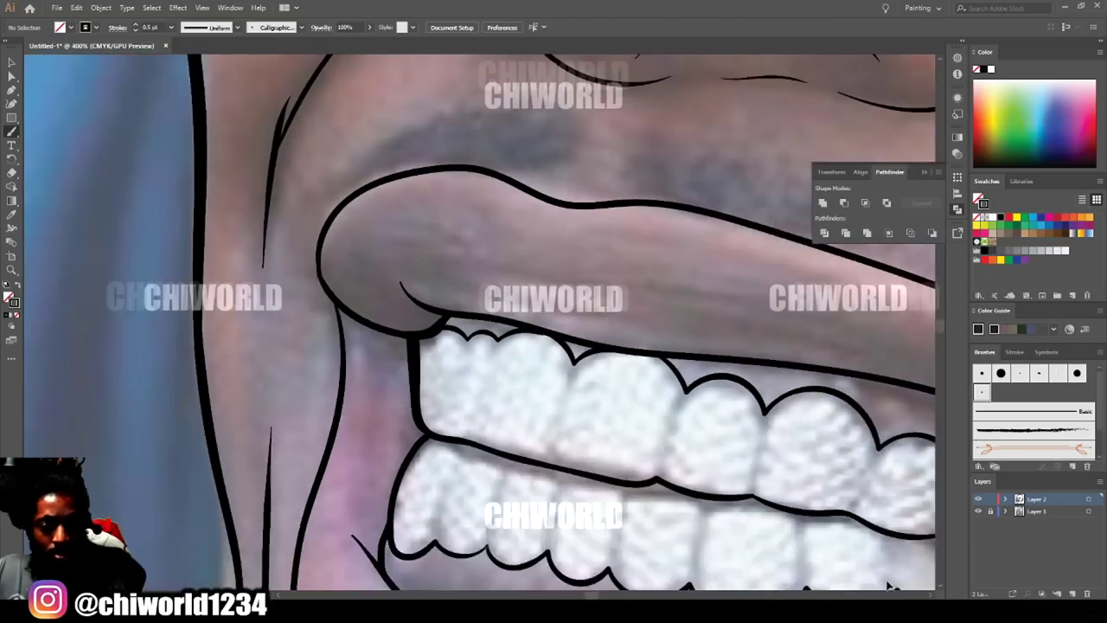
pyautogui.scroll(4, 813, 529)
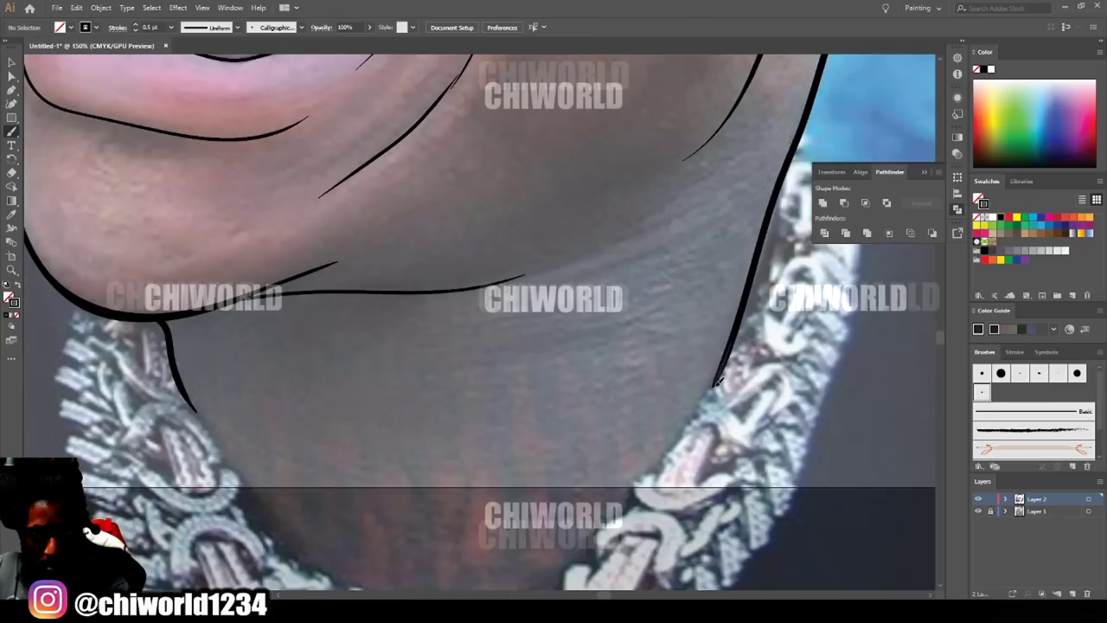
pyautogui.moveTo(717, 382); pyautogui.dragTo(699, 432)
pyautogui.hotkey('ctrl', 'z')
pyautogui.click(171, 28)
pyautogui.click(184, 93)
pyautogui.moveTo(736, 332)
pyautogui.mouseDown()
pyautogui.moveTo(710, 405)
pyautogui.moveTo(668, 446)
pyautogui.mouseUp()
pyautogui.moveTo(672, 396)
pyautogui.mouseDown()
pyautogui.moveTo(641, 419)
pyautogui.moveTo(564, 437)
pyautogui.moveTo(534, 420)
pyautogui.moveTo(502, 443)
pyautogui.moveTo(362, 456)
pyautogui.moveTo(339, 494)
pyautogui.moveTo(261, 466)
pyautogui.moveTo(235, 442)
pyautogui.moveTo(214, 478)
pyautogui.moveTo(171, 344)
pyautogui.mouseUp()
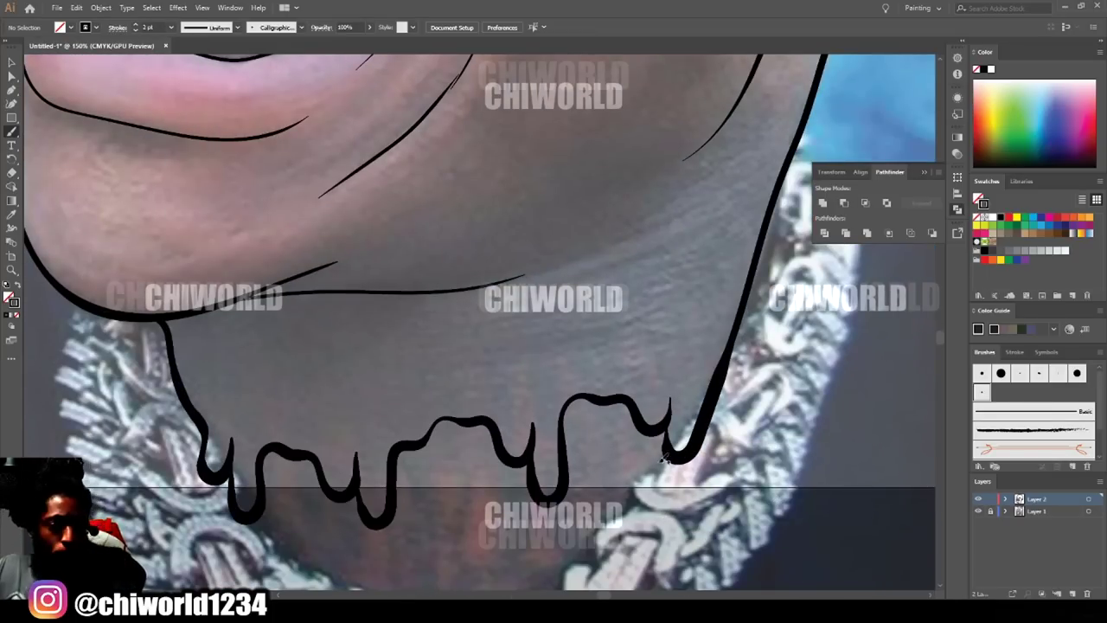
# Hide the reference photo to check the line art with the dripping neck, and show the photo again.
pyautogui.scroll(-4, 635, 452)
pyautogui.hotkey('ctrl', '=')
pyautogui.moveTo(722, 460)
pyautogui.mouseDown()
pyautogui.moveTo(715, 518)
pyautogui.moveTo(742, 531)
pyautogui.mouseUp()
pyautogui.click(978, 512)
pyautogui.hotkey('ctrl', '-')
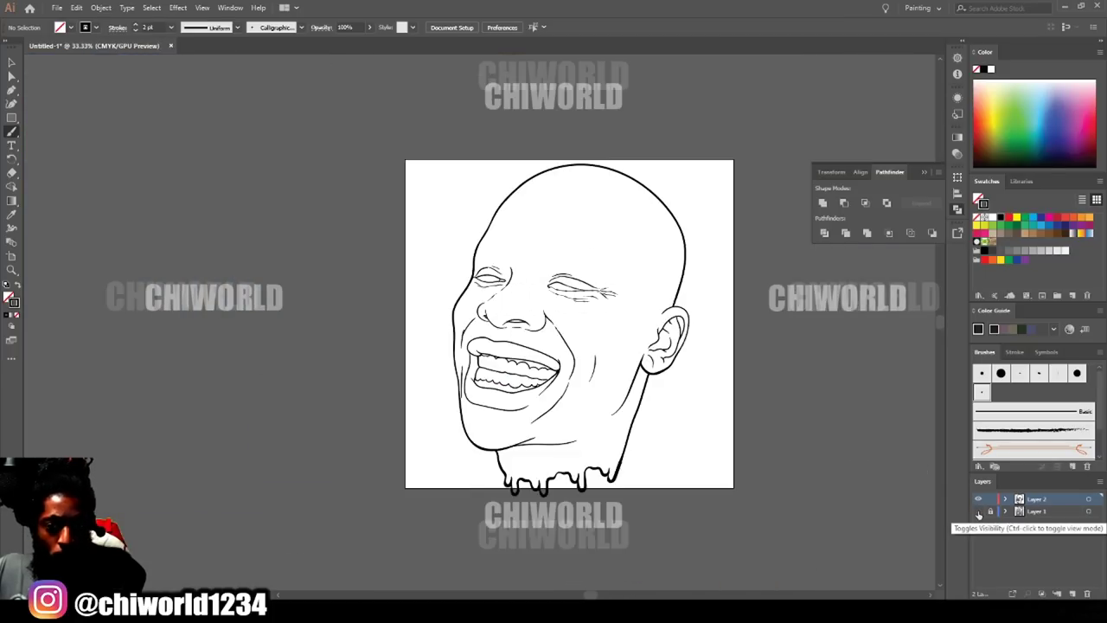
pyautogui.hotkey('ctrl', '=')
pyautogui.hotkey('ctrl', '=')
pyautogui.click(978, 512)
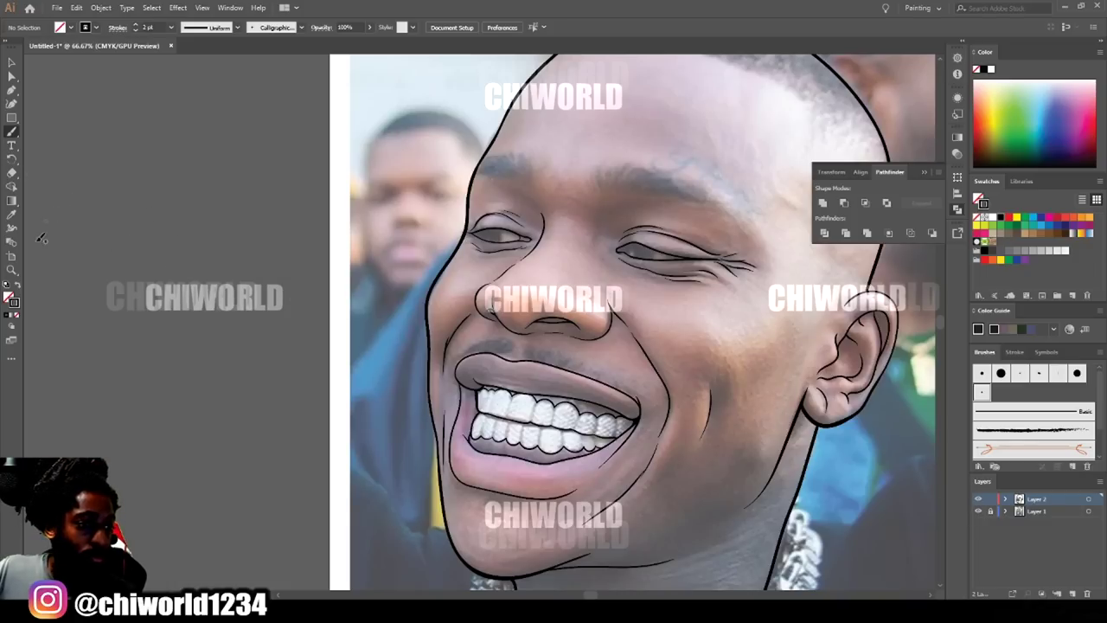
# Switch to the Pencil tool with Fill new pencil strokes enabled, and use a black fill with no stroke.
pyautogui.click(8, 133)
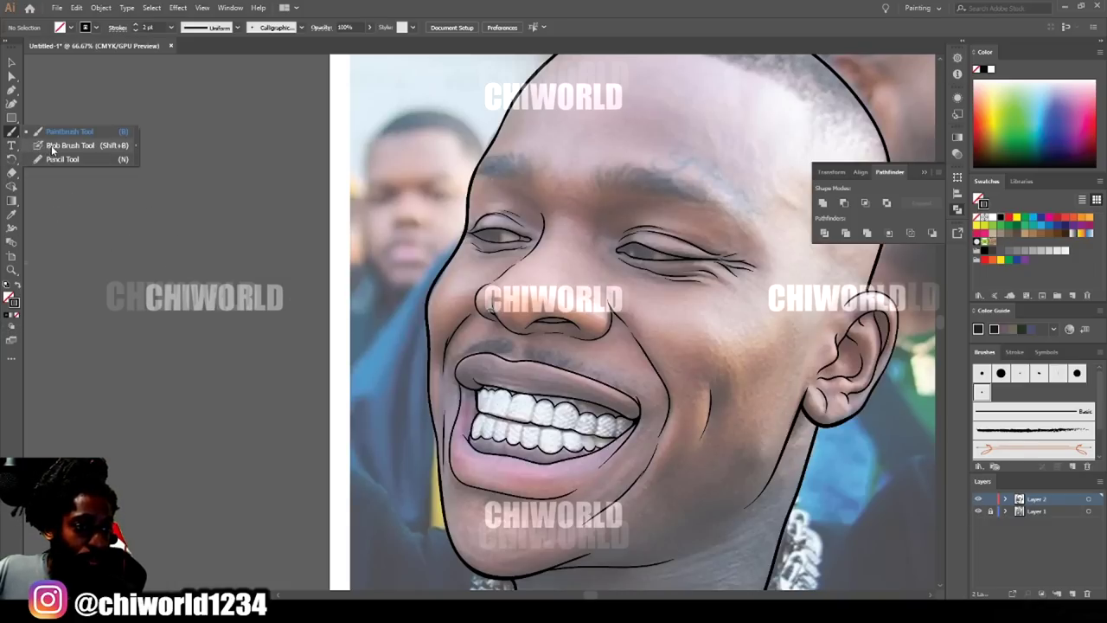
pyautogui.click(57, 132)
pyautogui.click(11, 117)
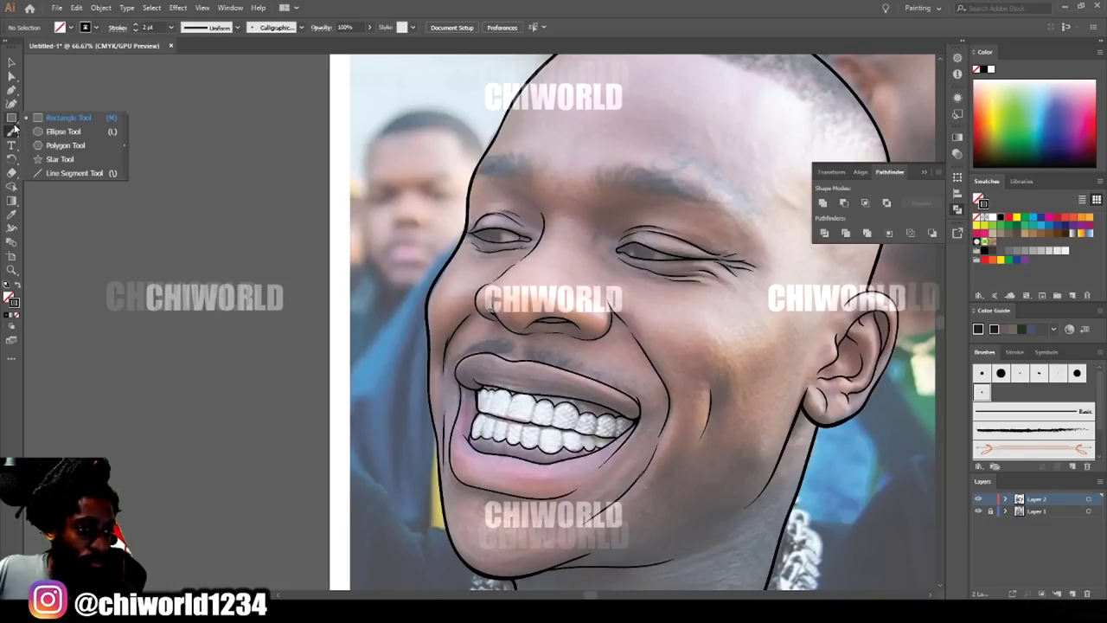
pyautogui.click(13, 135)
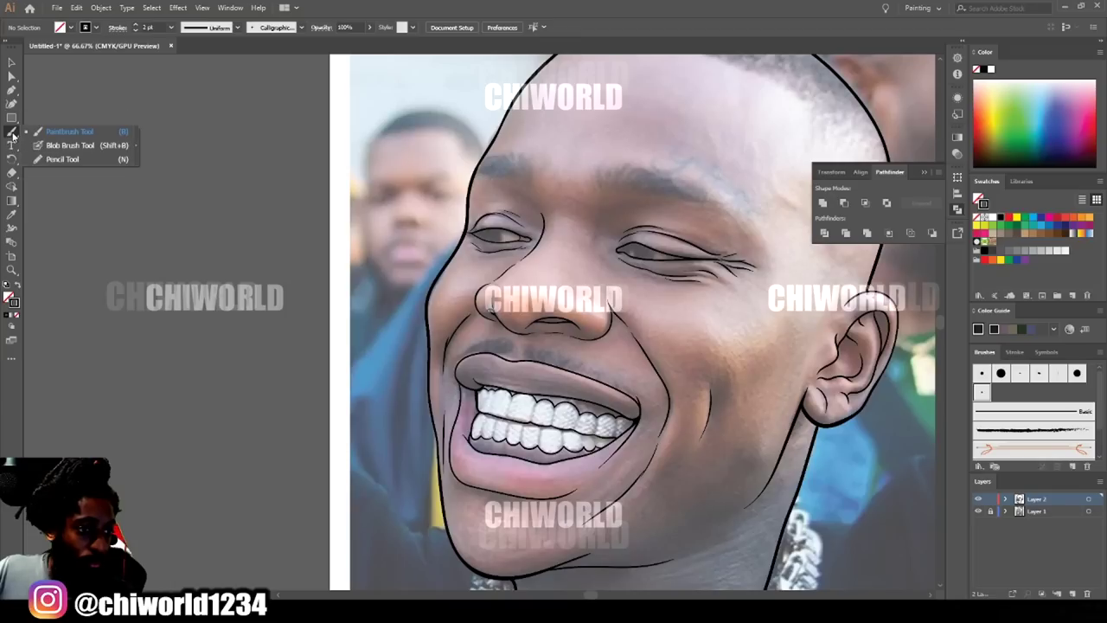
pyautogui.click(54, 160)
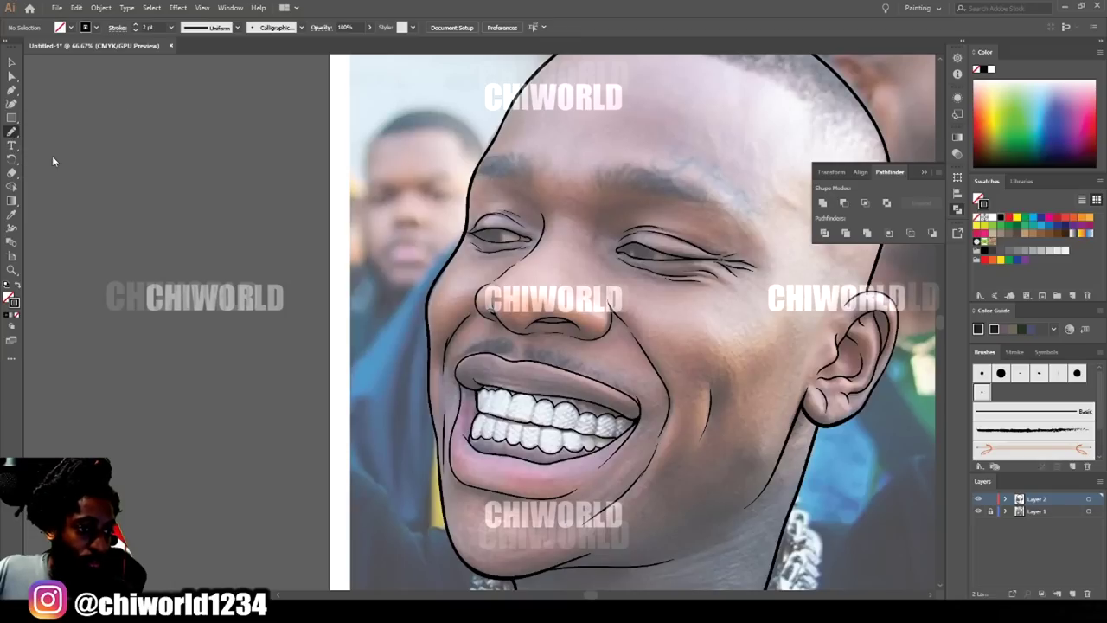
pyautogui.doubleClick(12, 132)
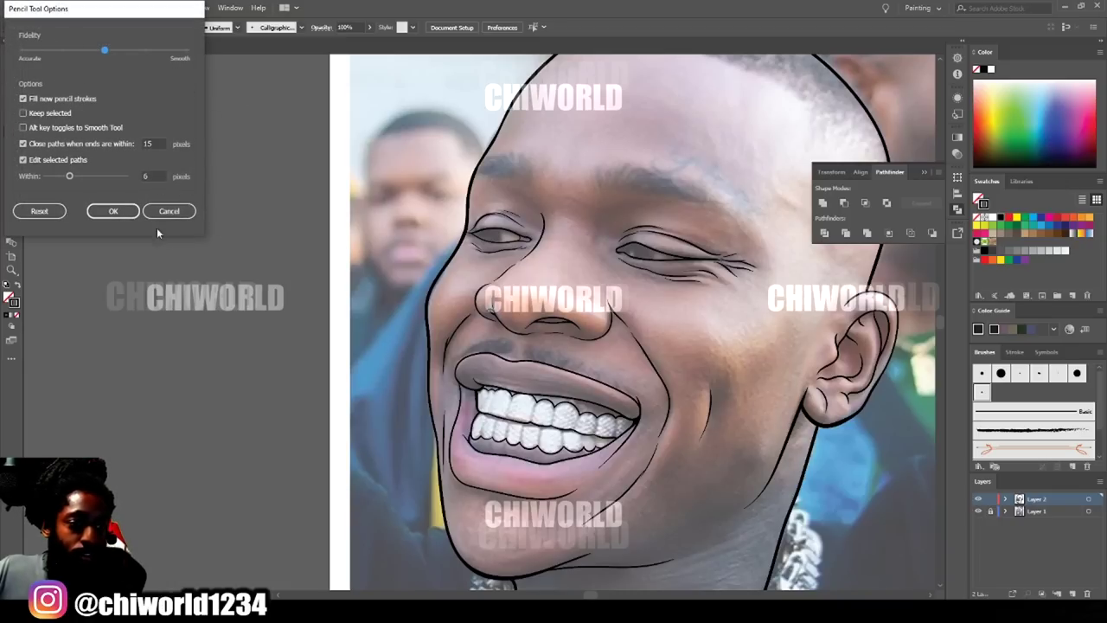
pyautogui.click(103, 214)
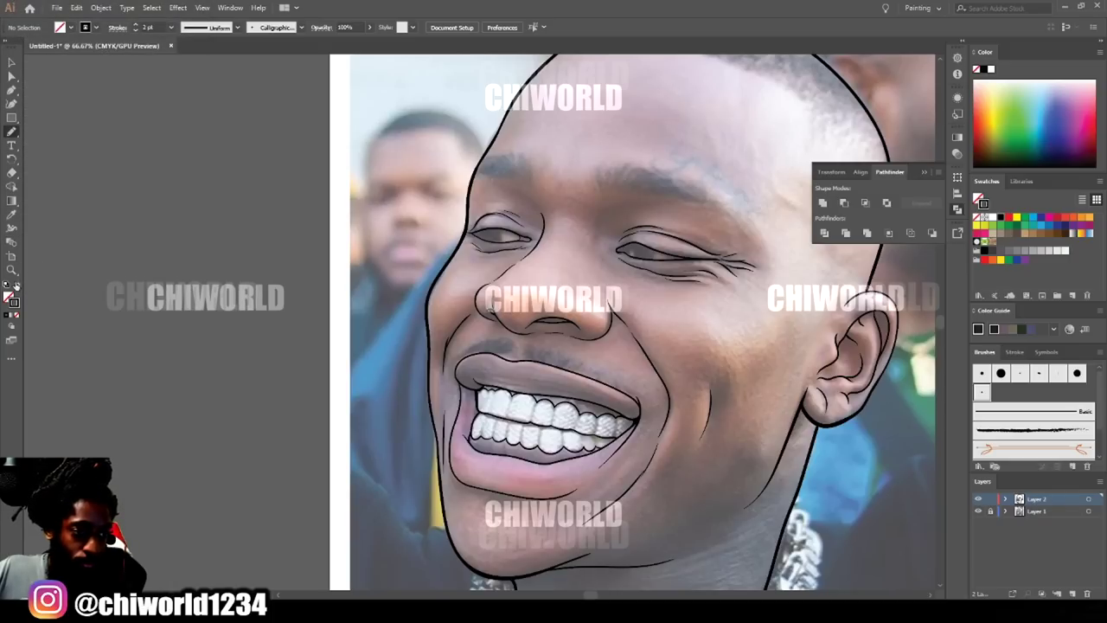
pyautogui.click(18, 288)
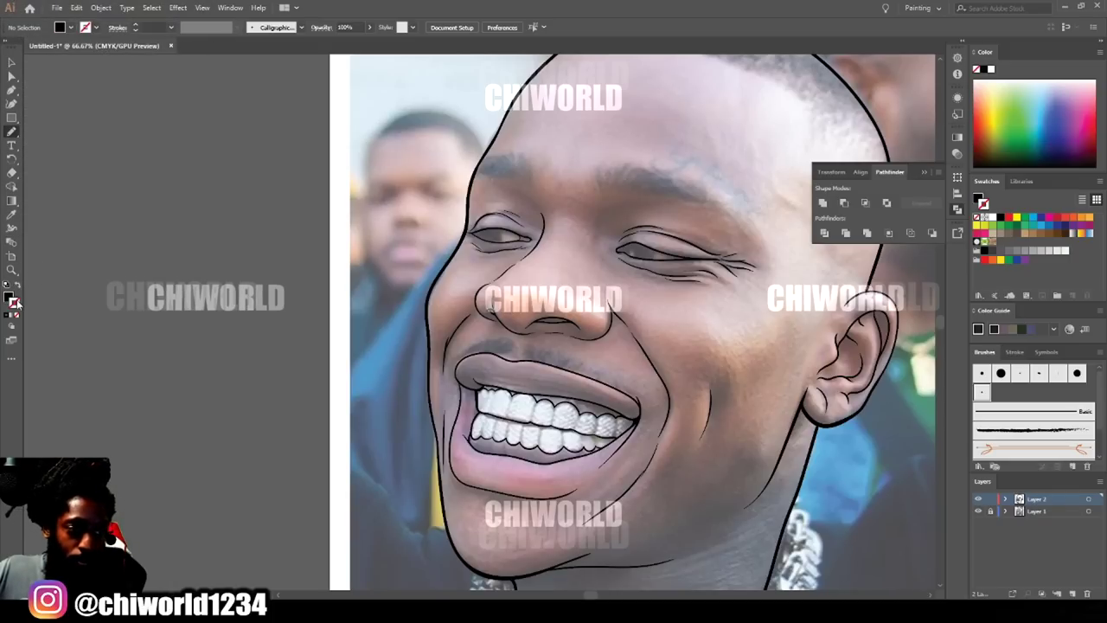
# Draw a filled black shape for the left eye's iris and upper lash line, leaving the eye white open.
pyautogui.scroll(3, 600, 355)
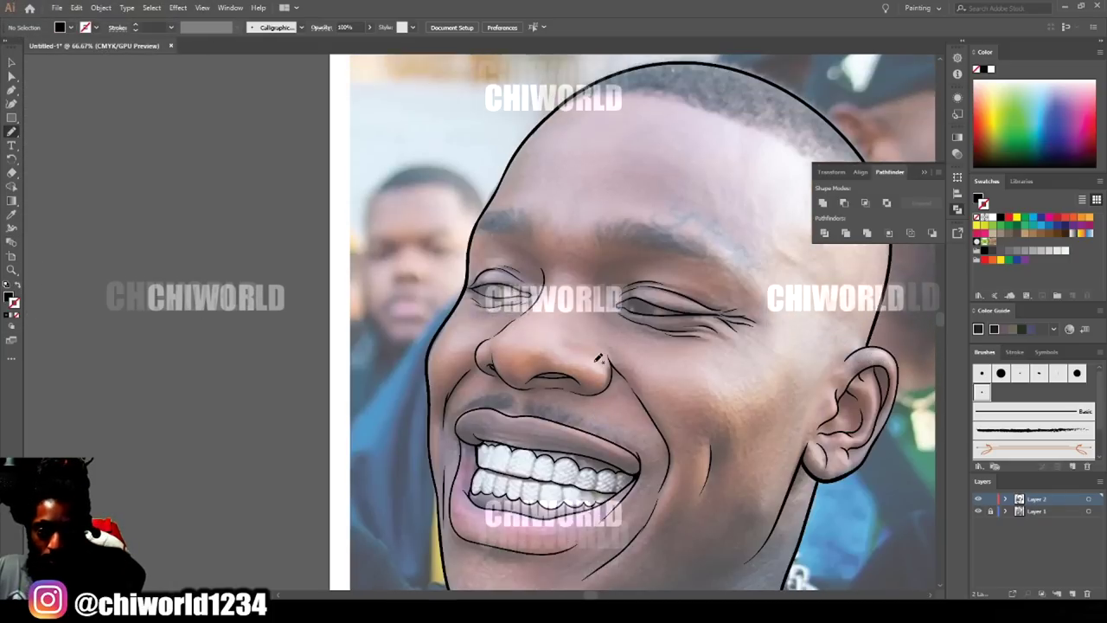
pyautogui.hotkey('ctrl', '+')
pyautogui.hotkey('ctrl', '+')
pyautogui.hotkey('ctrl', '+')
pyautogui.hotkey('ctrl', '+')
pyautogui.hscroll(3, 593, 365)
pyautogui.scroll(3, 593, 363)
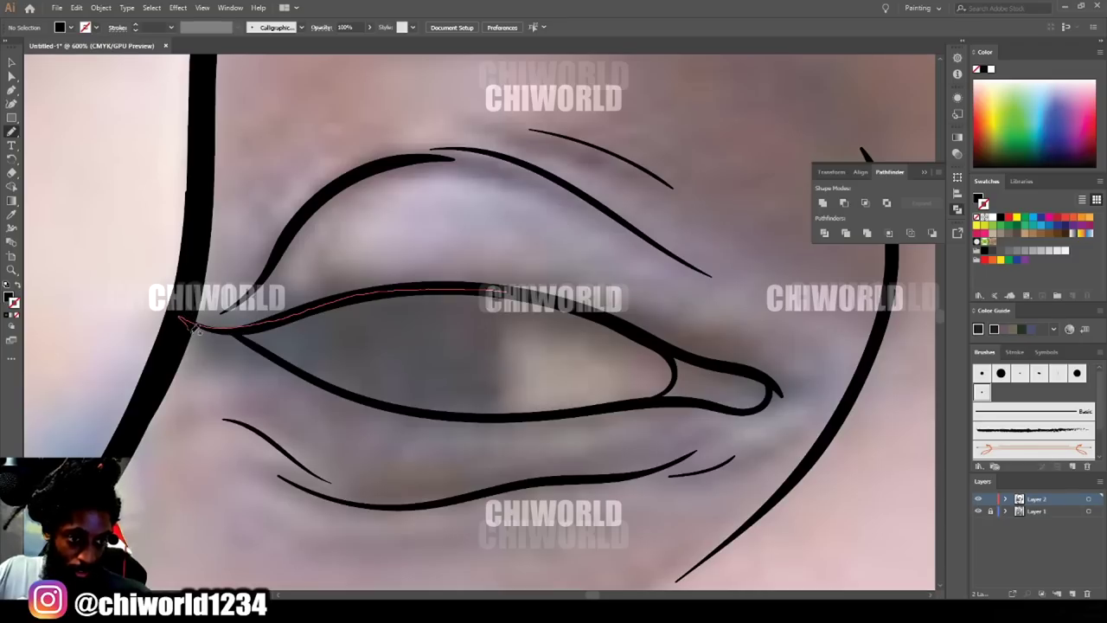
pyautogui.moveTo(376, 396); pyautogui.dragTo(427, 408)
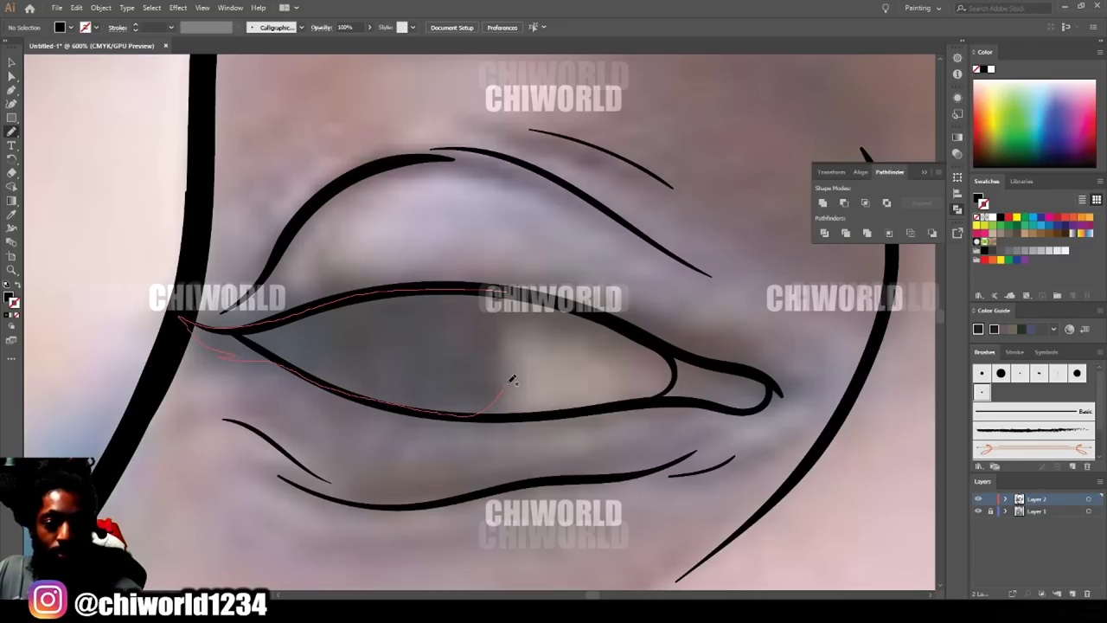
pyautogui.moveTo(575, 324); pyautogui.dragTo(714, 368)
pyautogui.moveTo(621, 316); pyautogui.dragTo(620, 315)
# Draw a filled black iris and spiky upper lash line in the right eye, leaving the whites open on both sides.
pyautogui.hotkey('ctrl', '-')
pyautogui.hotkey('ctrl', '-')
pyautogui.hotkey('ctrl', '-')
pyautogui.hotkey('ctrl', '-')
pyautogui.hotkey('ctrl', '-')
pyautogui.hotkey('ctrl', '-')
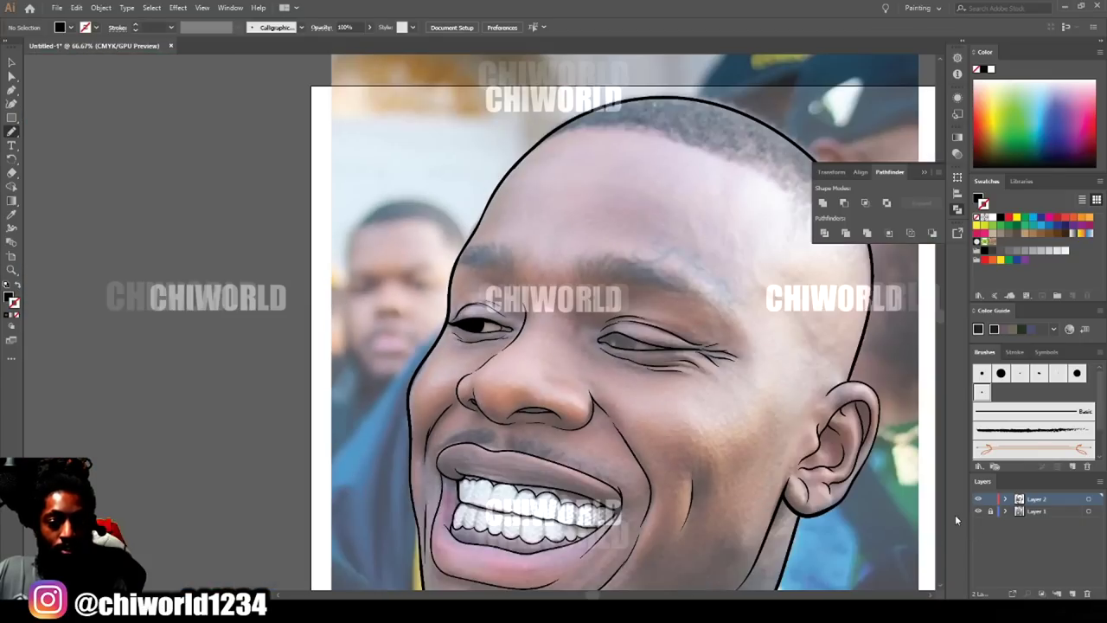
pyautogui.hotkey('ctrl', '+')
pyautogui.hotkey('ctrl', '+')
pyautogui.hotkey('ctrl', '+')
pyautogui.hotkey('ctrl', '+')
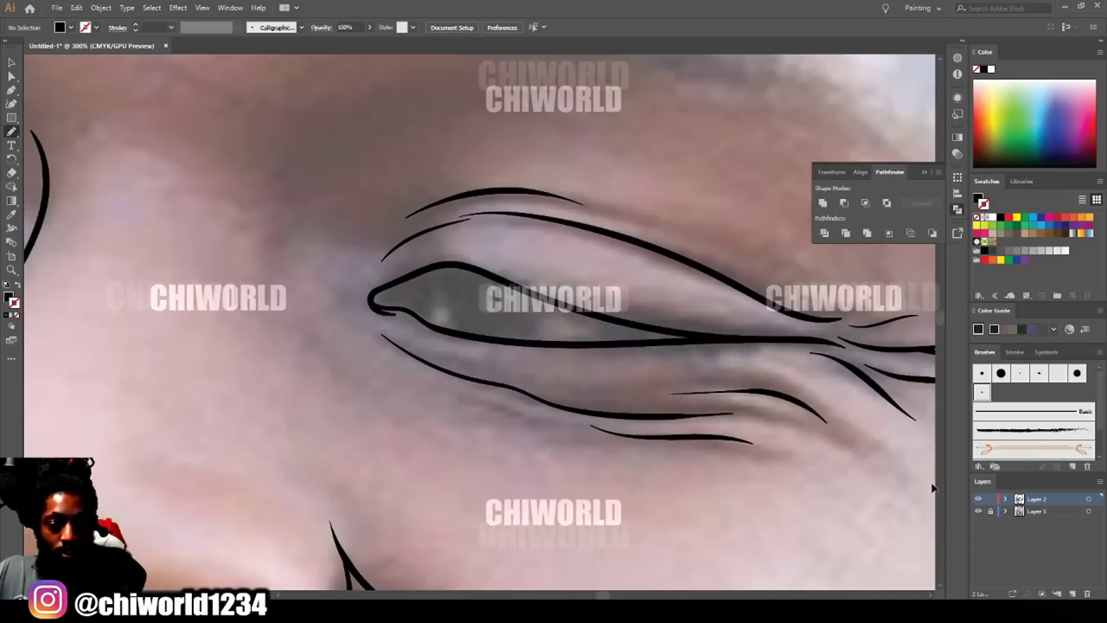
pyautogui.hotkey('ctrl', '+')
pyautogui.hotkey('ctrl', '+')
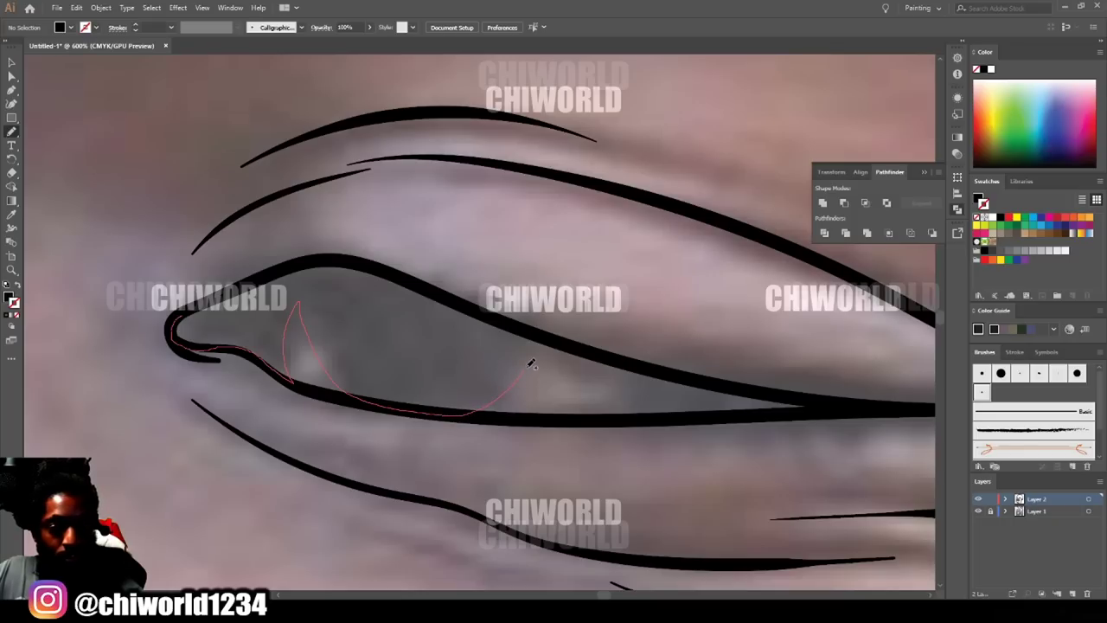
pyautogui.moveTo(729, 396)
pyautogui.mouseDown()
pyautogui.moveTo(872, 401)
pyautogui.moveTo(588, 330)
pyautogui.moveTo(343, 243)
pyautogui.moveTo(259, 279)
pyautogui.mouseUp()
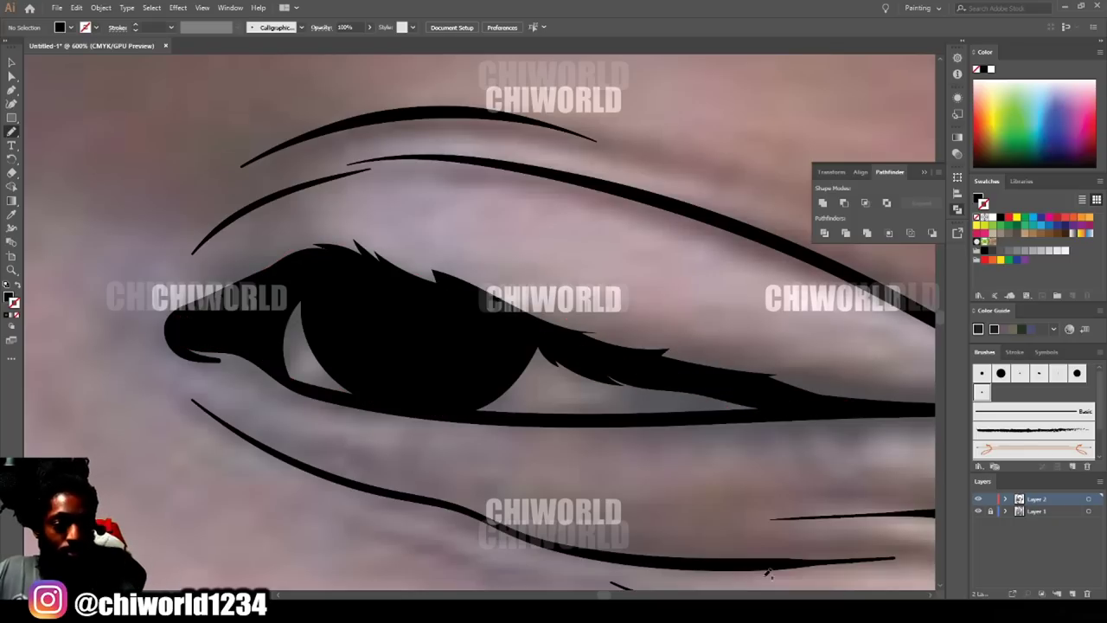
# Draw the left eyebrow as a filled black shape with spiky hair edges, starting at the face outline.
pyautogui.scroll(-6, 789, 568)
pyautogui.scroll(5, 788, 566)
pyautogui.scroll(2, 786, 563)
pyautogui.moveTo(187, 406); pyautogui.dragTo(327, 373)
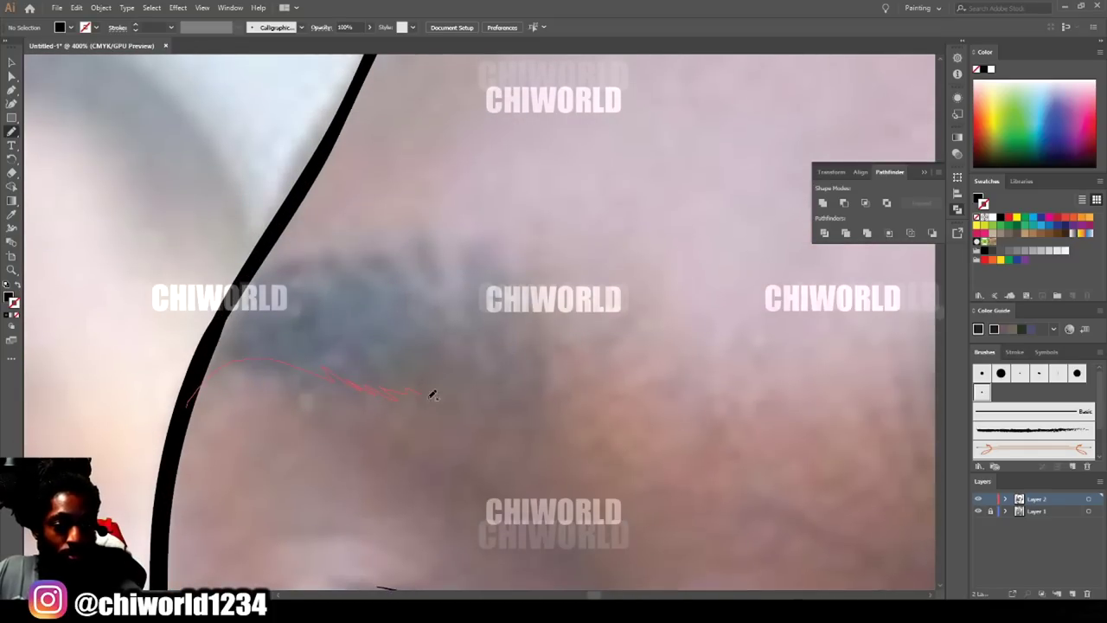
pyautogui.moveTo(295, 273); pyautogui.dragTo(234, 279)
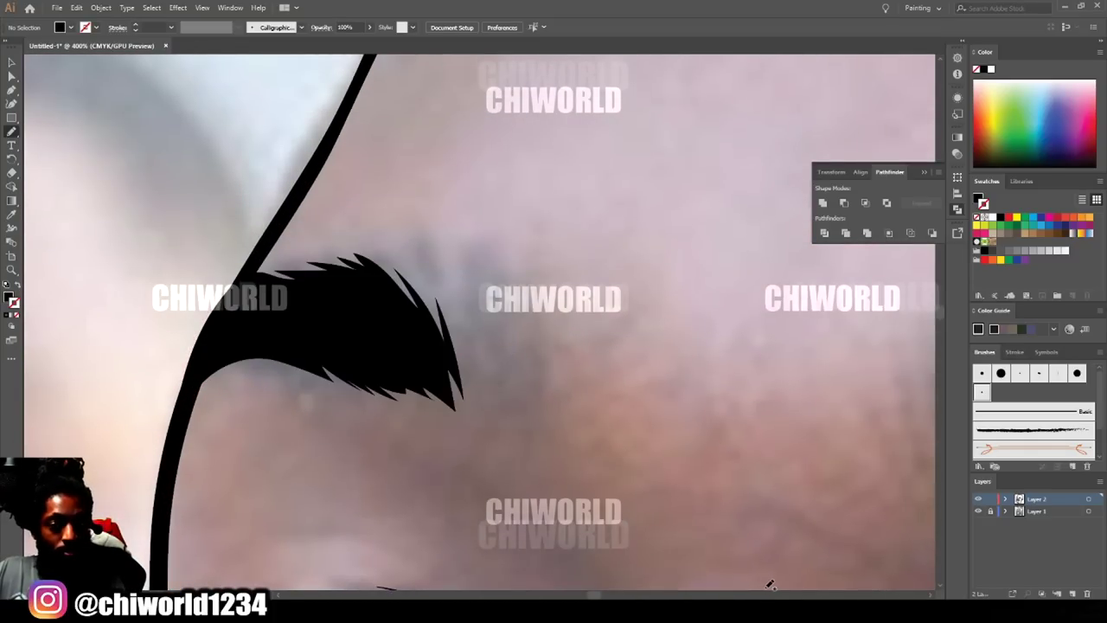
# Draw the right eyebrow as a filled black shape with jagged hair edges, tapering to a thin outer tip.
pyautogui.scroll(-5, 770, 585)
pyautogui.scroll(2, 786, 534)
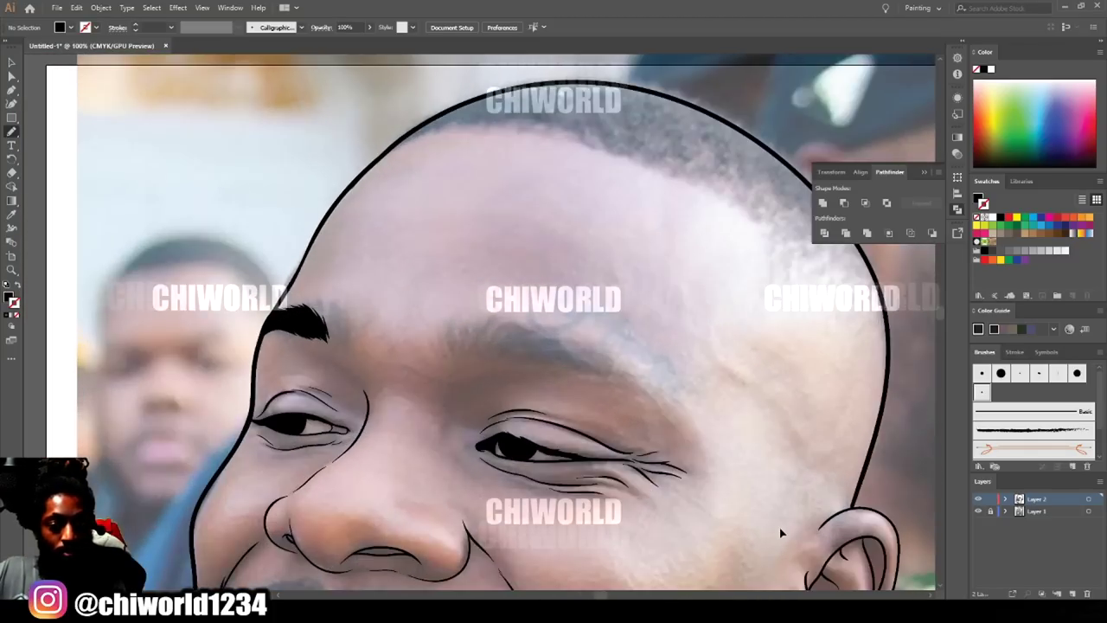
pyautogui.scroll(2, 780, 533)
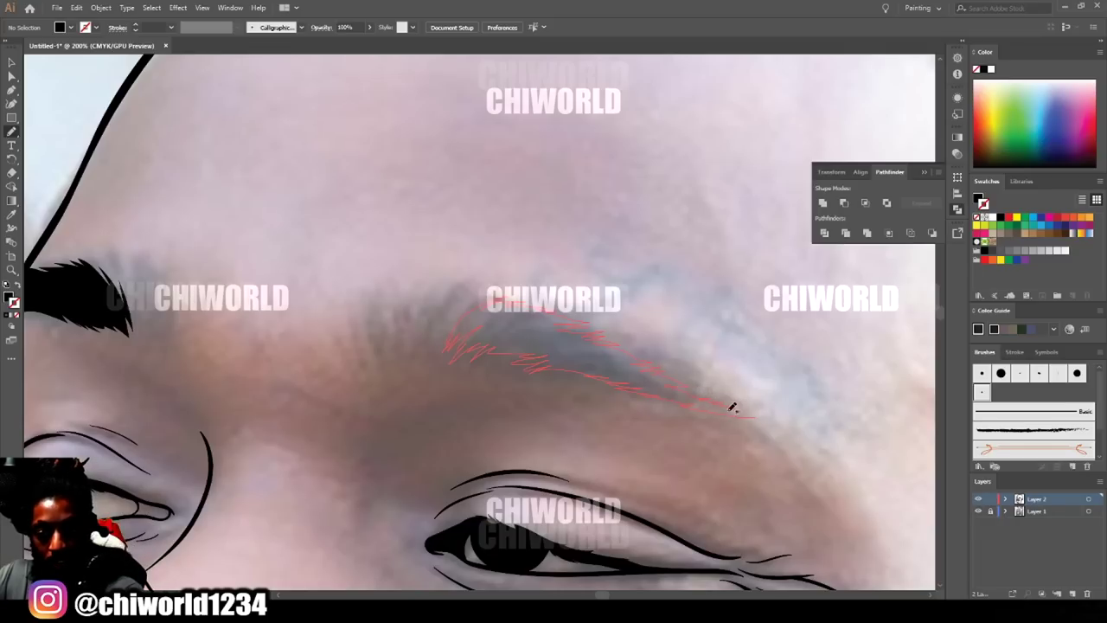
pyautogui.moveTo(759, 414); pyautogui.dragTo(783, 429)
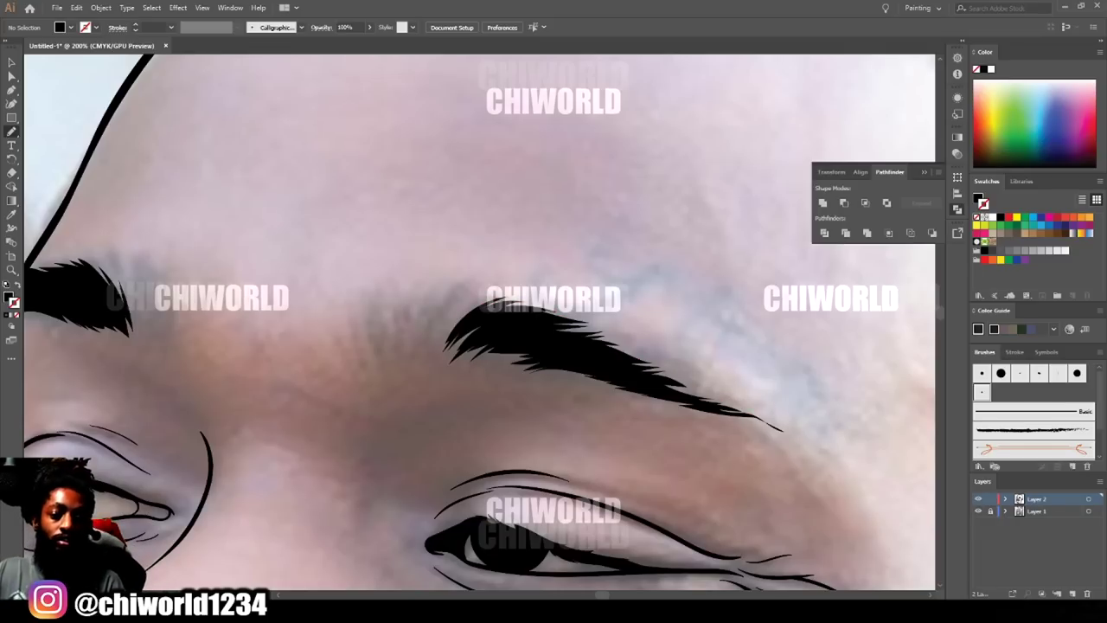
# Hide the reference photo to check the filled eyes and eyebrows, and show the photo again.
pyautogui.hotkey('ctrl', '-')
pyautogui.hotkey('ctrl', '-')
pyautogui.hotkey('ctrl', '-')
pyautogui.hotkey('ctrl', '-')
pyautogui.hotkey('ctrl', '-')
pyautogui.moveTo(684, 506); pyautogui.dragTo(710, 517)
pyautogui.scroll(1, 711, 521)
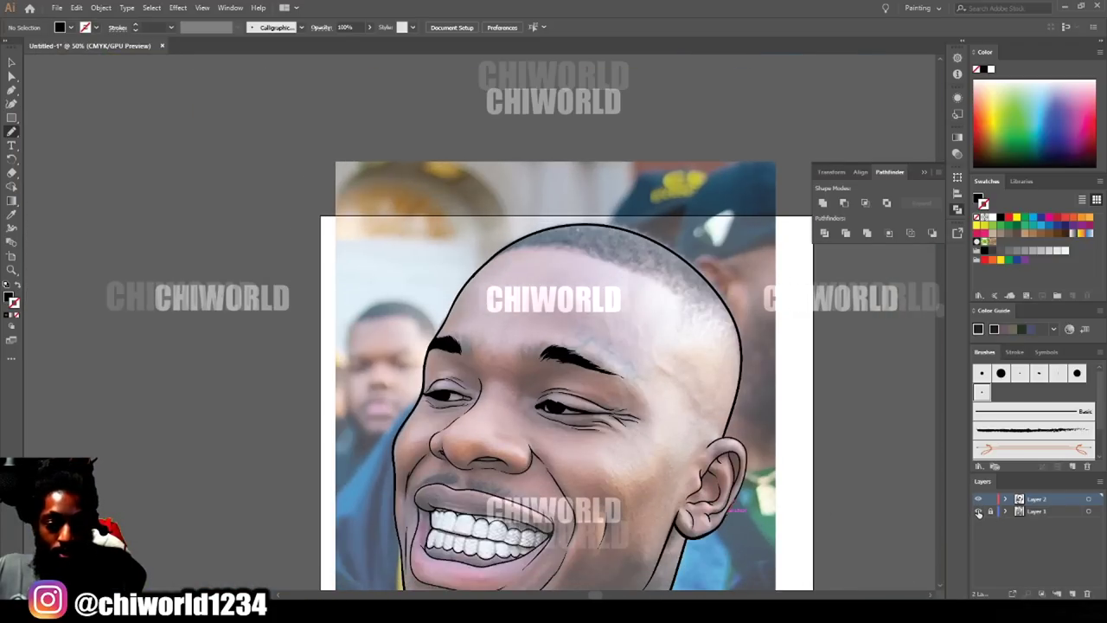
pyautogui.click(978, 512)
pyautogui.hotkey('ctrl', '-')
pyautogui.hotkey('ctrl', '=')
pyautogui.hotkey('ctrl', '=')
pyautogui.click(978, 512)
# Draw the hair as a filled black shape between the scalp outline and a jagged hairline following the photo.
pyautogui.hotkey('ctrl', '=')
pyautogui.hotkey('ctrl', '=')
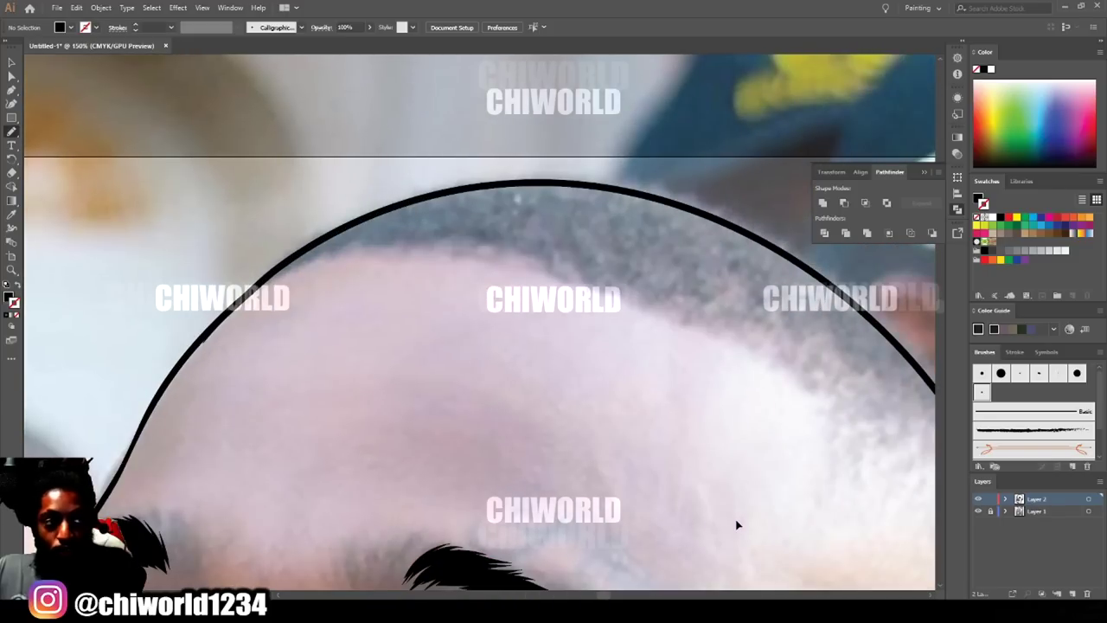
pyautogui.hscroll(3, 738, 524)
pyautogui.scroll(-1, 737, 524)
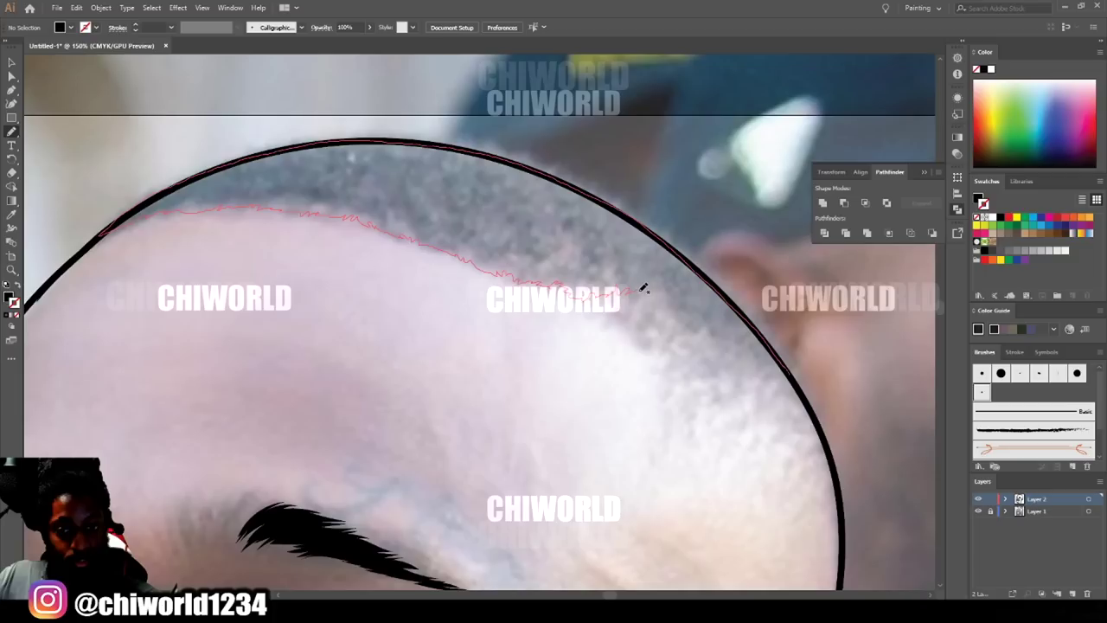
pyautogui.moveTo(644, 289); pyautogui.dragTo(725, 334)
pyautogui.moveTo(775, 361); pyautogui.dragTo(799, 386)
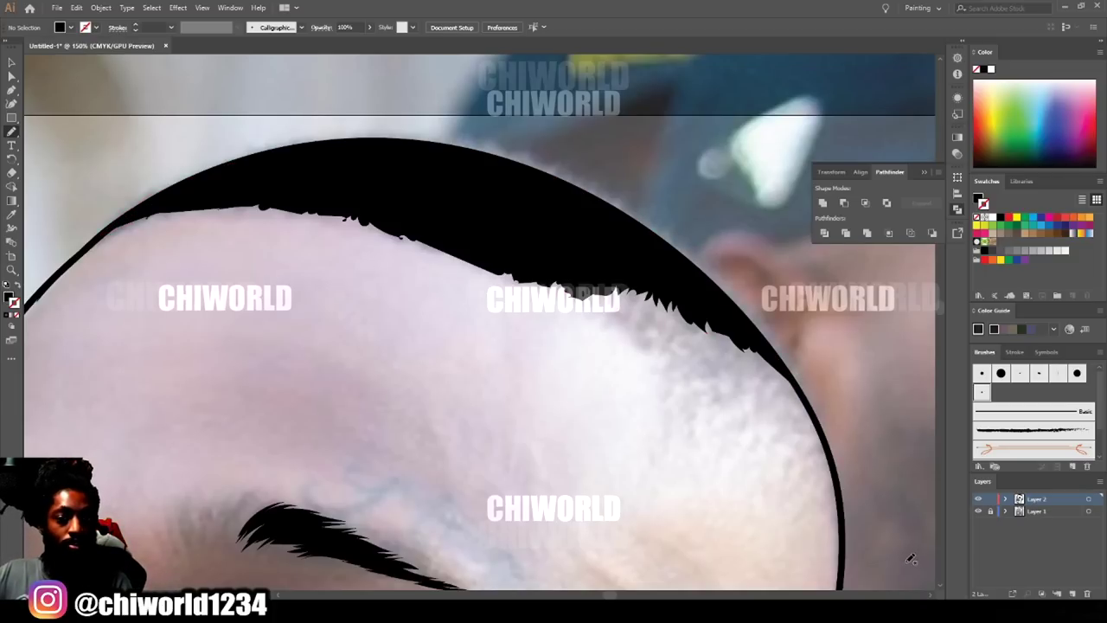
# Add fine spiky hair edges along the front part of the hairline above the forehead.
pyautogui.hotkey('ctrl', '-')
pyautogui.hotkey('ctrl', '-')
pyautogui.hotkey('ctrl', '-')
pyautogui.hscroll(-3, 665, 515)
pyautogui.hotkey('ctrl', '+')
pyautogui.hotkey('ctrl', '+')
pyautogui.hotkey('ctrl', '+')
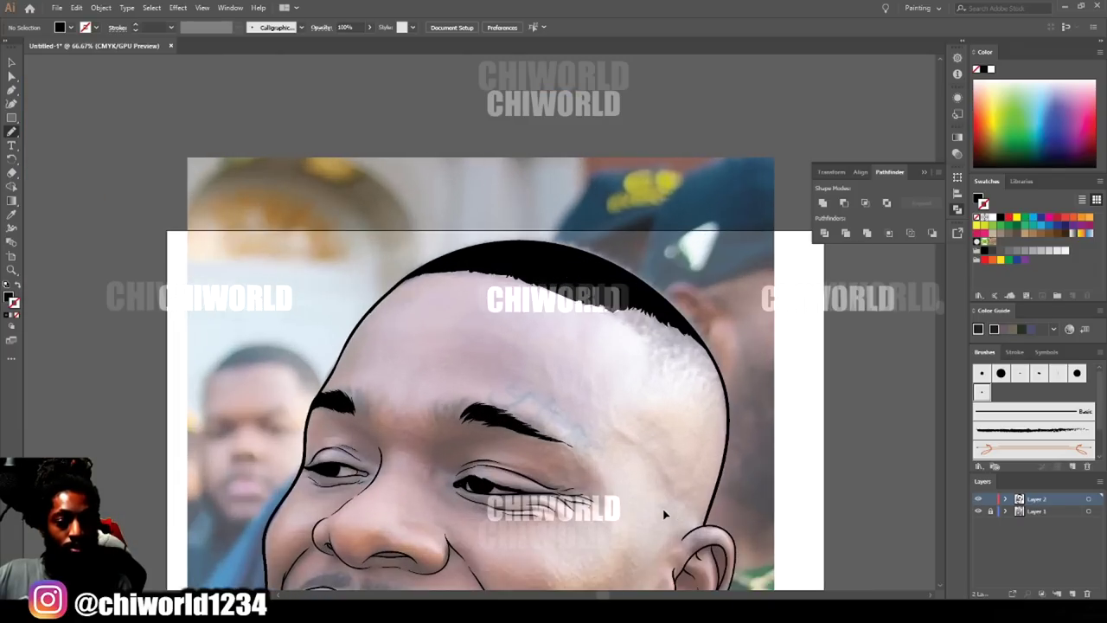
pyautogui.scroll(2, 664, 515)
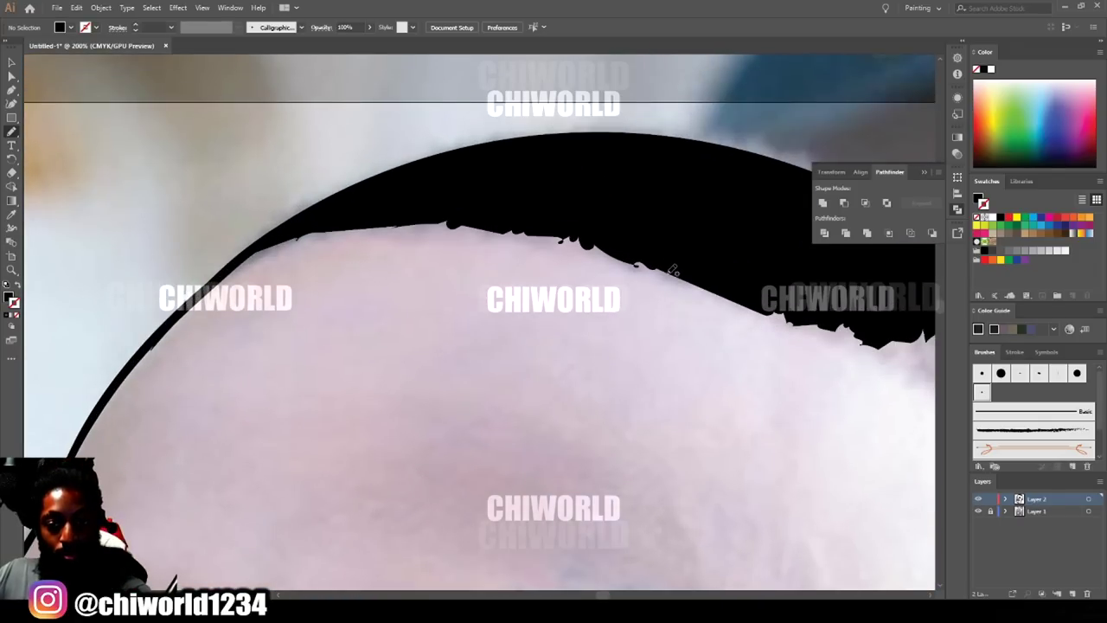
pyautogui.moveTo(621, 261)
pyautogui.mouseDown()
pyautogui.moveTo(657, 258)
pyautogui.moveTo(606, 250)
pyautogui.mouseUp()
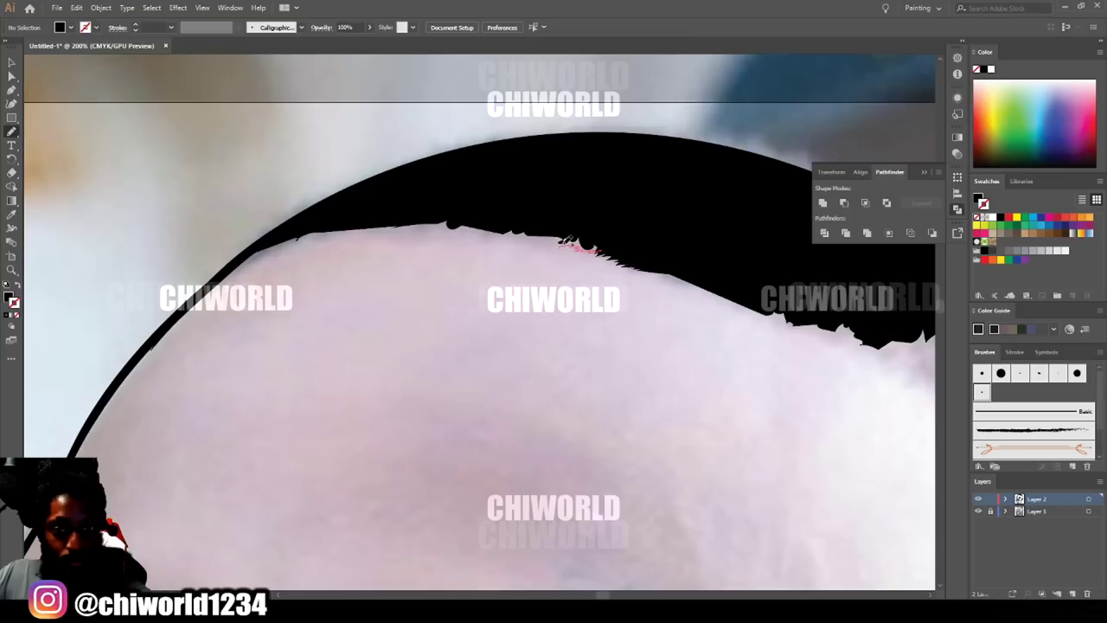
pyautogui.moveTo(550, 233)
pyautogui.mouseDown()
pyautogui.moveTo(615, 226)
pyautogui.moveTo(374, 226)
pyautogui.moveTo(302, 234)
pyautogui.moveTo(231, 264)
pyautogui.mouseUp()
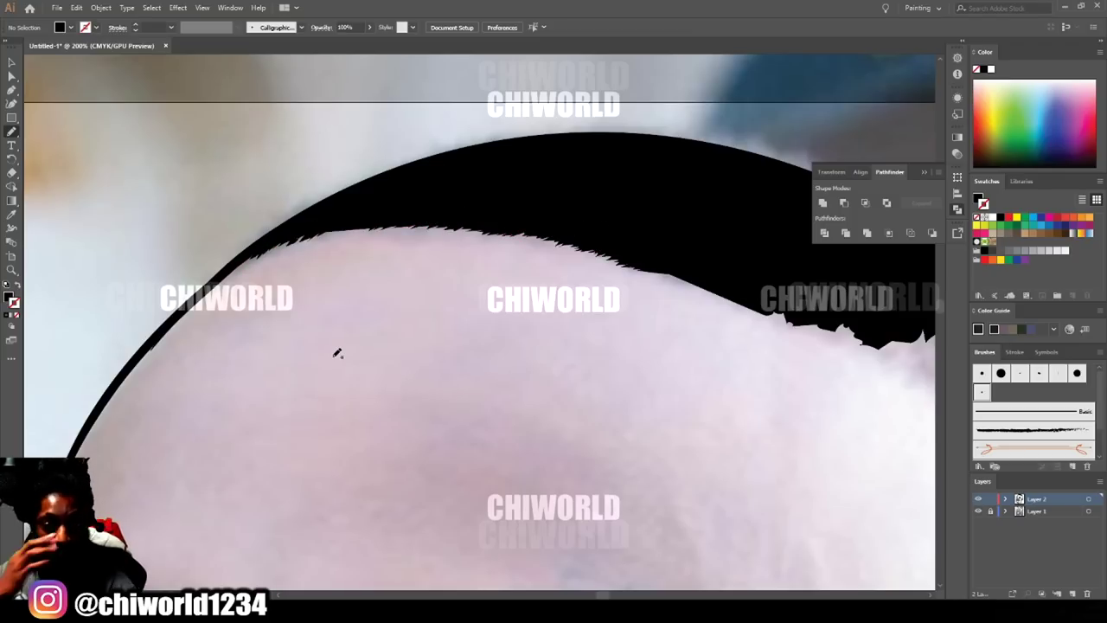
# Check the hair with the reference photo hidden, show the photo again, and add short spikes along the middle of the hairline.
pyautogui.hotkey('ctrl', '-')
pyautogui.hotkey('ctrl', '-')
pyautogui.hotkey('ctrl', '-')
pyautogui.click(979, 512)
pyautogui.click(979, 512)
pyautogui.hotkey('ctrl', '+')
pyautogui.hotkey('ctrl', '+')
pyautogui.hotkey('ctrl', '+')
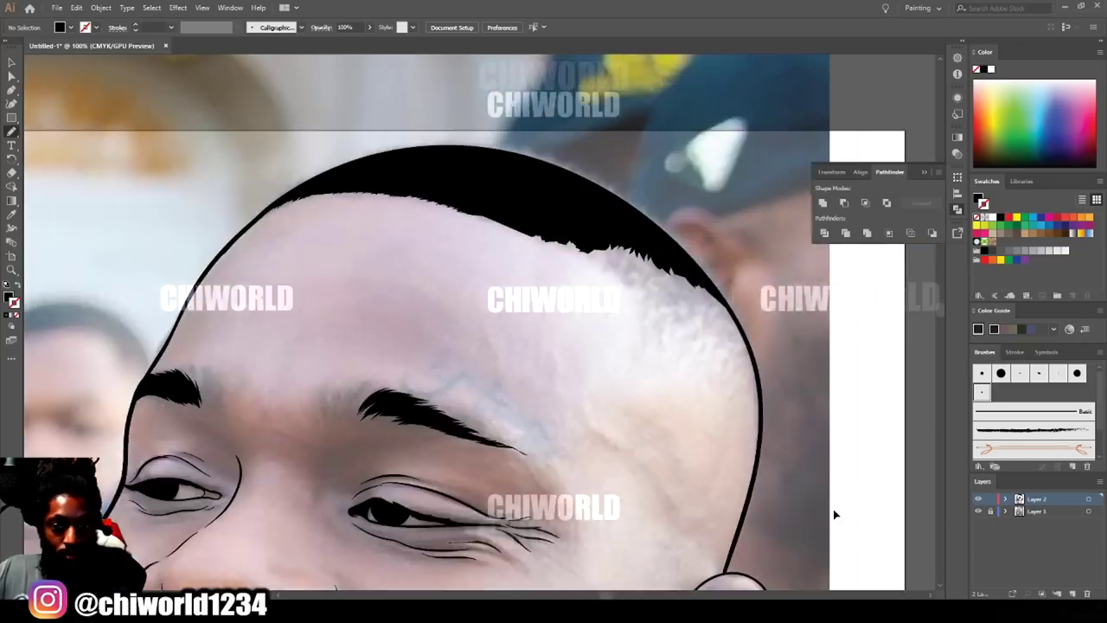
pyautogui.moveTo(459, 224)
pyautogui.mouseDown()
pyautogui.moveTo(419, 190)
pyautogui.moveTo(426, 198)
pyautogui.mouseUp()
pyautogui.moveTo(505, 247); pyautogui.dragTo(549, 228)
# Draw a filled black moustache shape with jagged hair edges above the left half of the upper lip.
pyautogui.hotkey('ctrl', '-')
pyautogui.hotkey('ctrl', '-')
pyautogui.hotkey('ctrl', '-')
pyautogui.hotkey('ctrl', '-')
pyautogui.moveTo(610, 527); pyautogui.dragTo(688, 324)
pyautogui.hotkey('ctrl', '+')
pyautogui.hotkey('ctrl', '+')
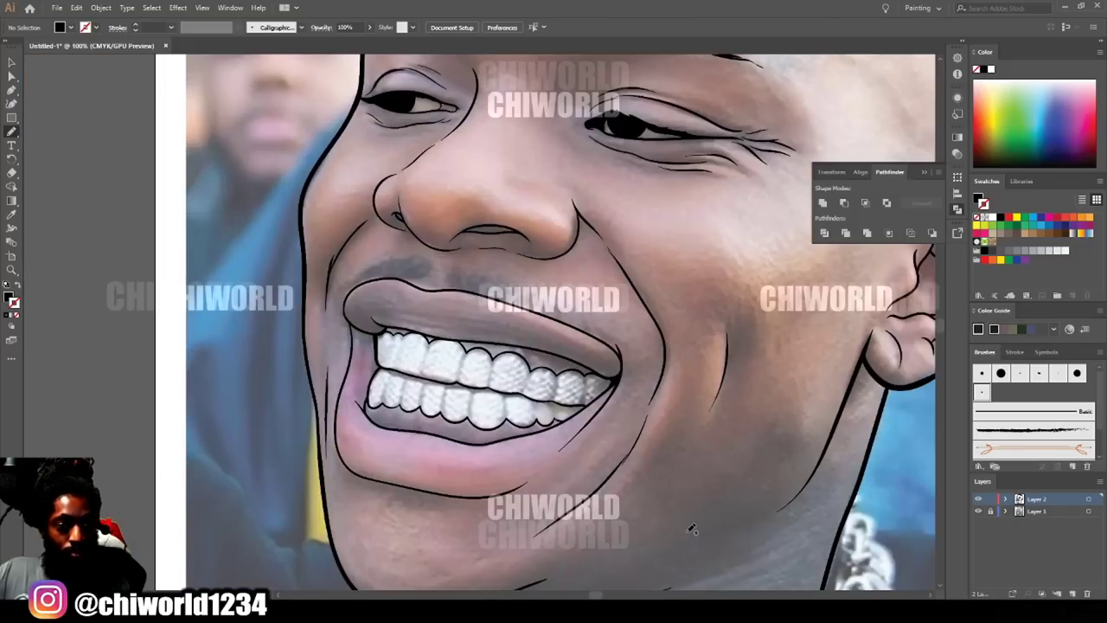
pyautogui.hotkey('ctrl', '+')
pyautogui.hotkey('ctrl', '+')
pyautogui.hotkey('ctrl', '+')
pyautogui.scroll(1, 394, 307)
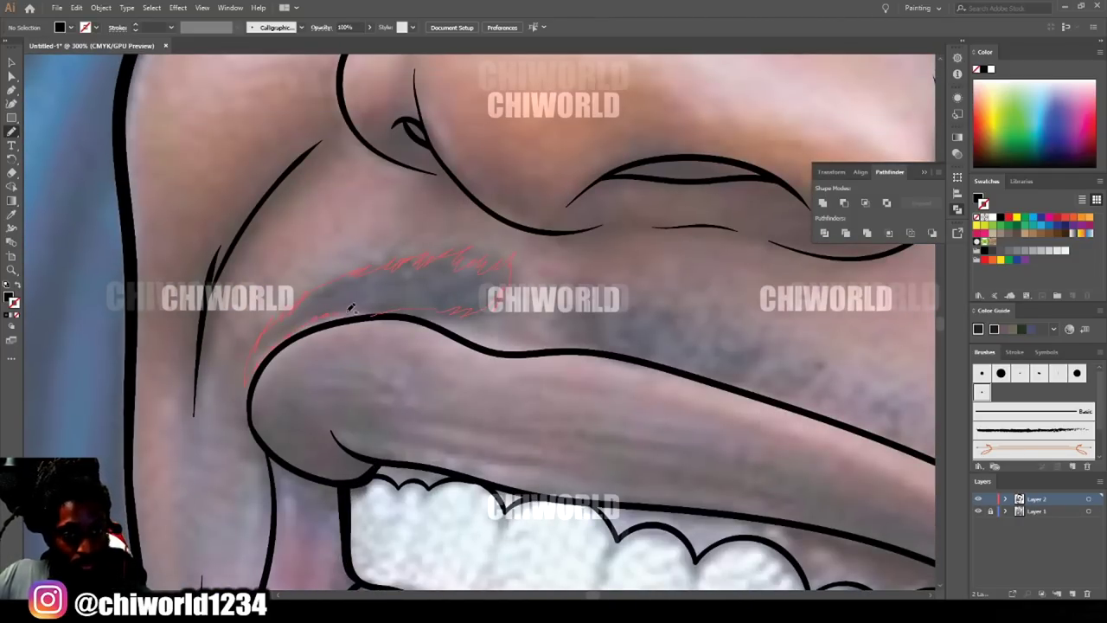
pyautogui.moveTo(343, 309); pyautogui.dragTo(351, 313)
# Draw a matching filled moustache shape with spiky edges just right of the gap above the upper lip.
pyautogui.hotkey('ctrl', '-')
pyautogui.hotkey('ctrl', '-')
pyautogui.hotkey('ctrl', '-')
pyautogui.hotkey('ctrl', '+')
pyautogui.hotkey('ctrl', '+')
pyautogui.hotkey('ctrl', '+')
pyautogui.scroll(1, 410, 386)
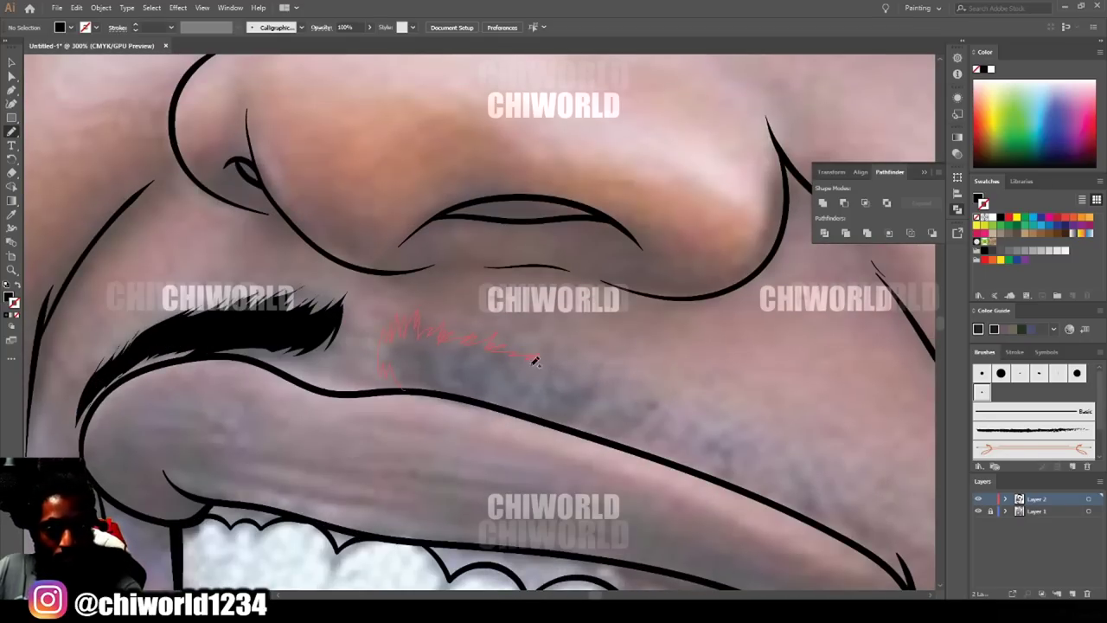
pyautogui.moveTo(490, 403); pyautogui.dragTo(387, 379)
pyautogui.hotkey('ctrl', '-')
pyautogui.hotkey('ctrl', '-')
pyautogui.hotkey('ctrl', '-')
pyautogui.hotkey('ctrl', '-')
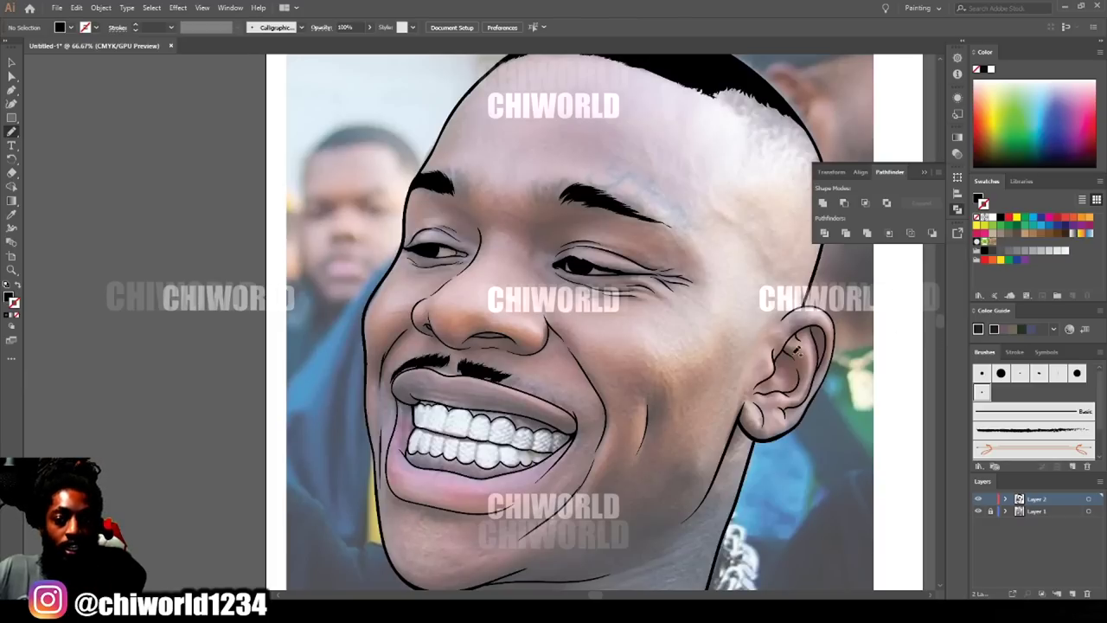
# Fill the large nostril opening between its upper arch and lower curve with a solid black shape.
pyautogui.scroll(-1, 691, 352)
pyautogui.hotkey('ctrl', '+')
pyautogui.hotkey('ctrl', '+')
pyautogui.hotkey('ctrl', '+')
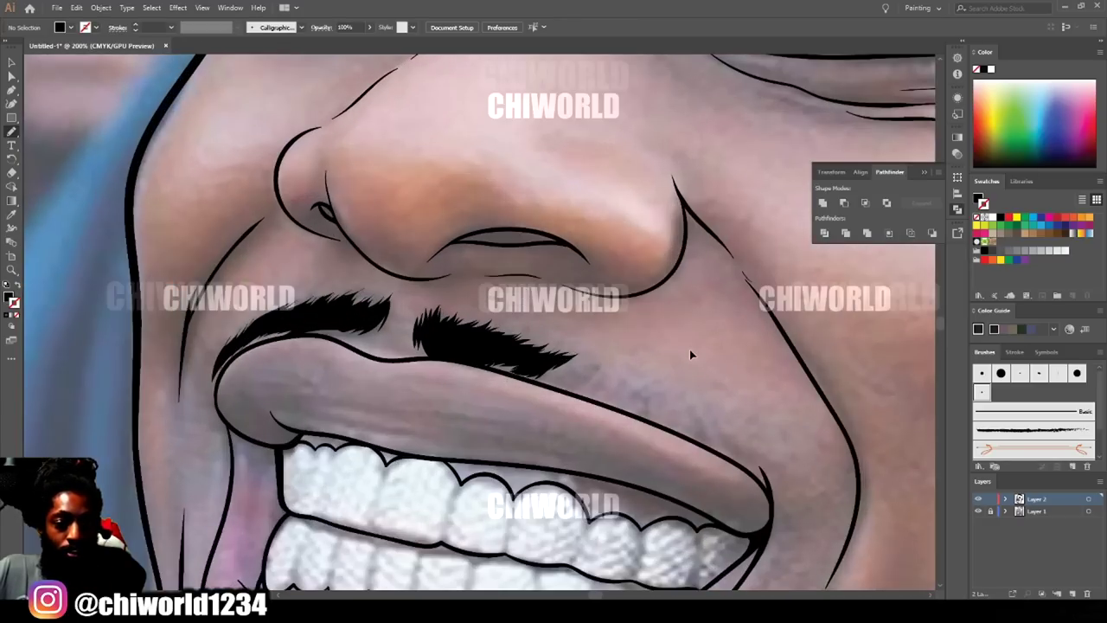
pyautogui.scroll(2, 691, 352)
pyautogui.hotkey('ctrl', '+')
pyautogui.hotkey('ctrl', '+')
pyautogui.hotkey('ctrl', '+')
pyautogui.scroll(-1, 696, 355)
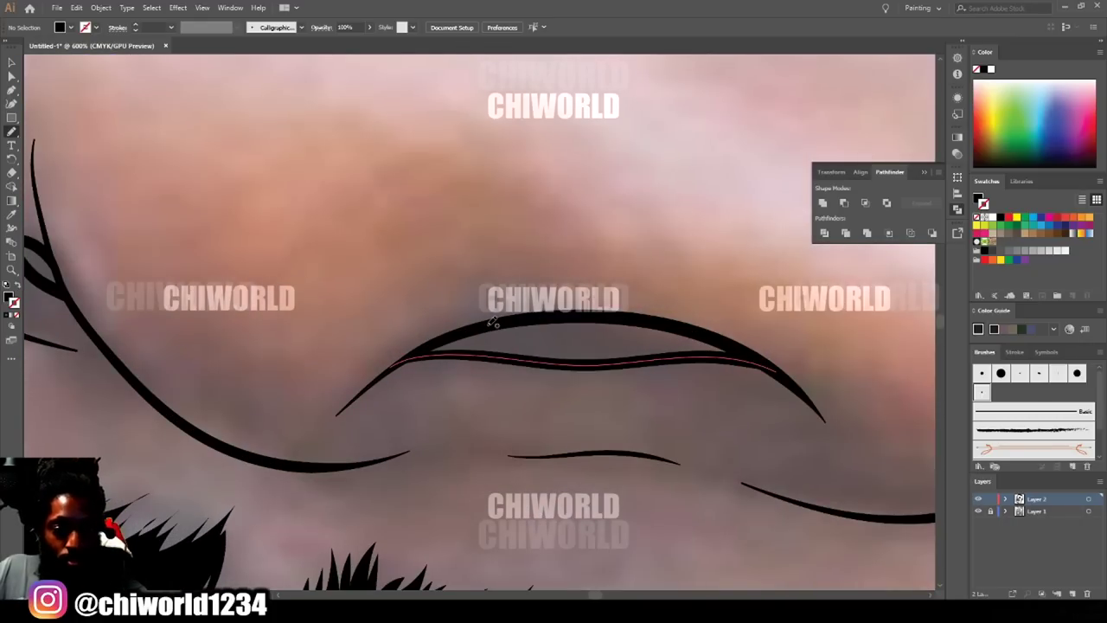
pyautogui.moveTo(522, 360)
pyautogui.mouseDown()
pyautogui.moveTo(743, 352)
pyautogui.moveTo(603, 320)
pyautogui.moveTo(462, 323)
pyautogui.mouseUp()
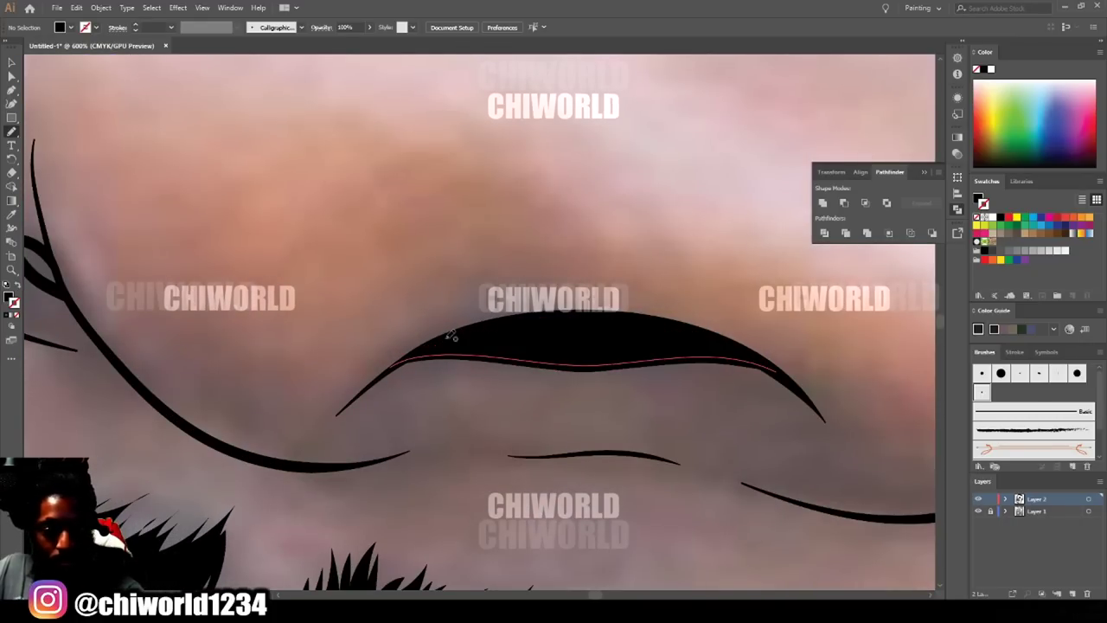
# Fill the small nostril on the left side of the nose with solid black.
pyautogui.scroll(-2, 606, 555)
pyautogui.scroll(3, 546, 554)
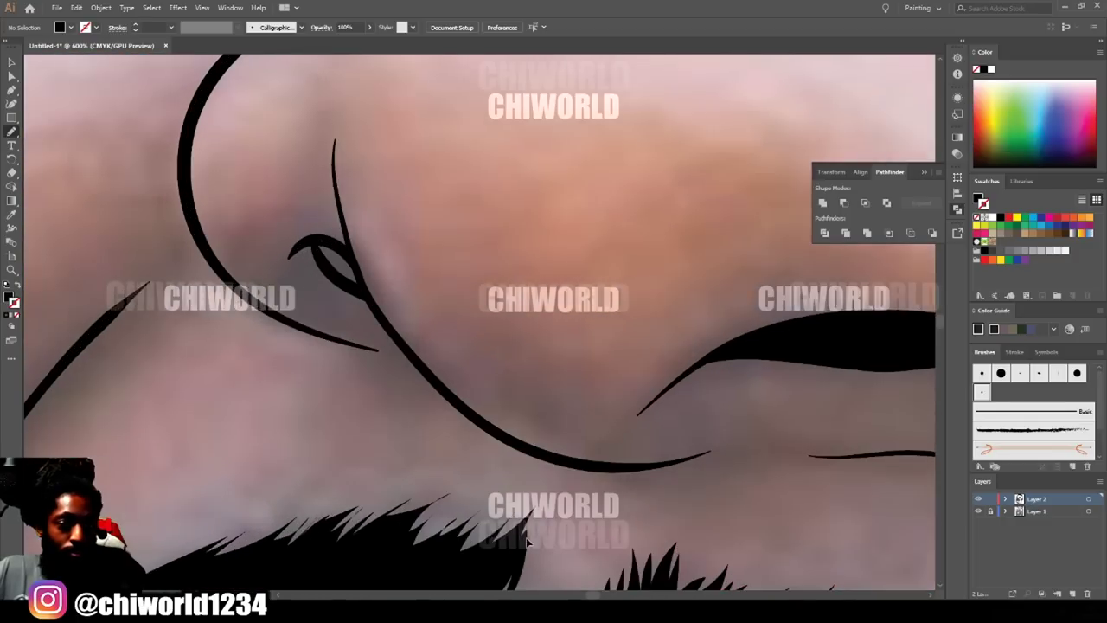
pyautogui.moveTo(391, 339)
pyautogui.mouseDown()
pyautogui.moveTo(359, 322)
pyautogui.moveTo(389, 339)
pyautogui.mouseUp()
# Thicken the short cheek crease into a filled black wedge with a forked upper end.
pyautogui.scroll(-5, 462, 327)
pyautogui.scroll(3, 822, 491)
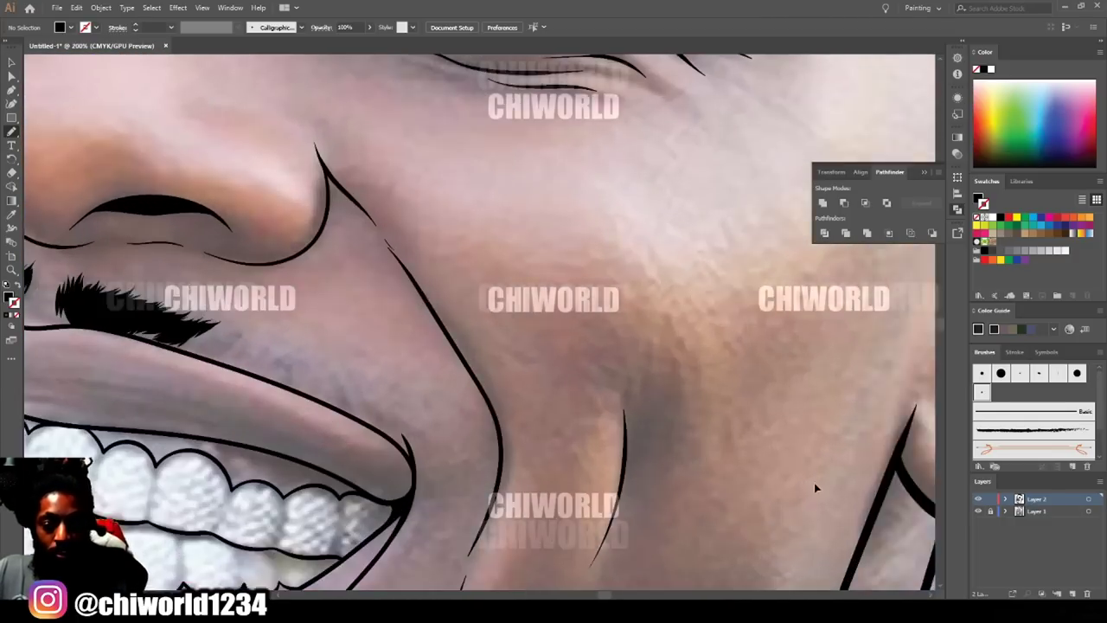
pyautogui.moveTo(635, 327); pyautogui.dragTo(595, 468)
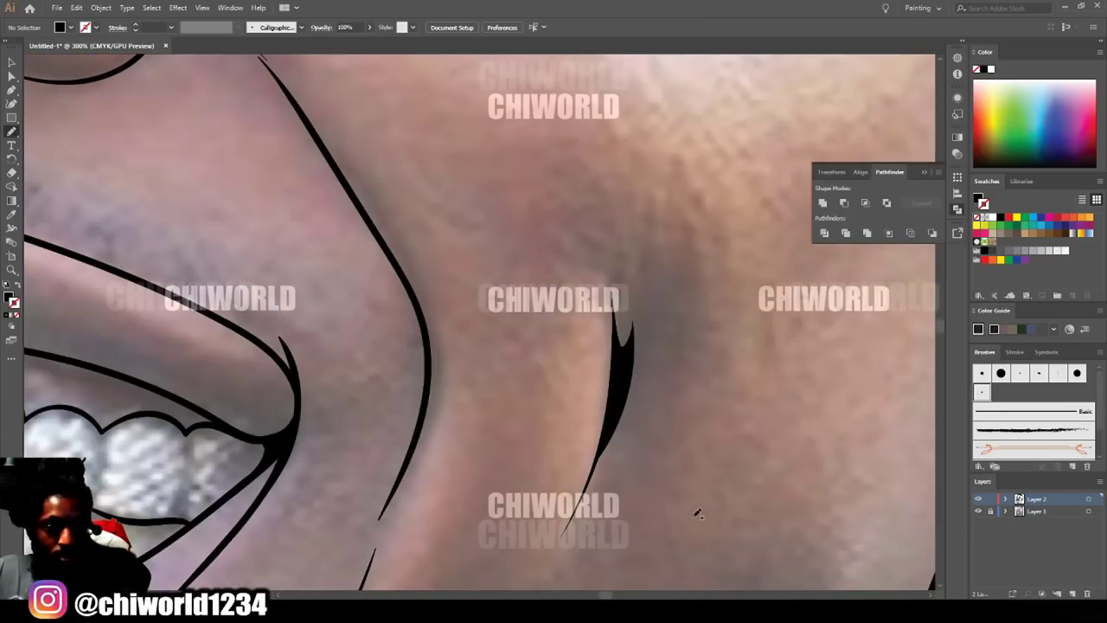
# Draw a filled black shadow with spiky ends under the chin where the neck begins.
pyautogui.scroll(-5, 697, 512)
pyautogui.scroll(4, 607, 491)
pyautogui.scroll(1, 611, 487)
pyautogui.moveTo(377, 501)
pyautogui.mouseDown()
pyautogui.moveTo(460, 421)
pyautogui.moveTo(548, 375)
pyautogui.moveTo(500, 366)
pyautogui.moveTo(603, 340)
pyautogui.moveTo(450, 347)
pyautogui.mouseUp()
pyautogui.scroll(-4, 713, 574)
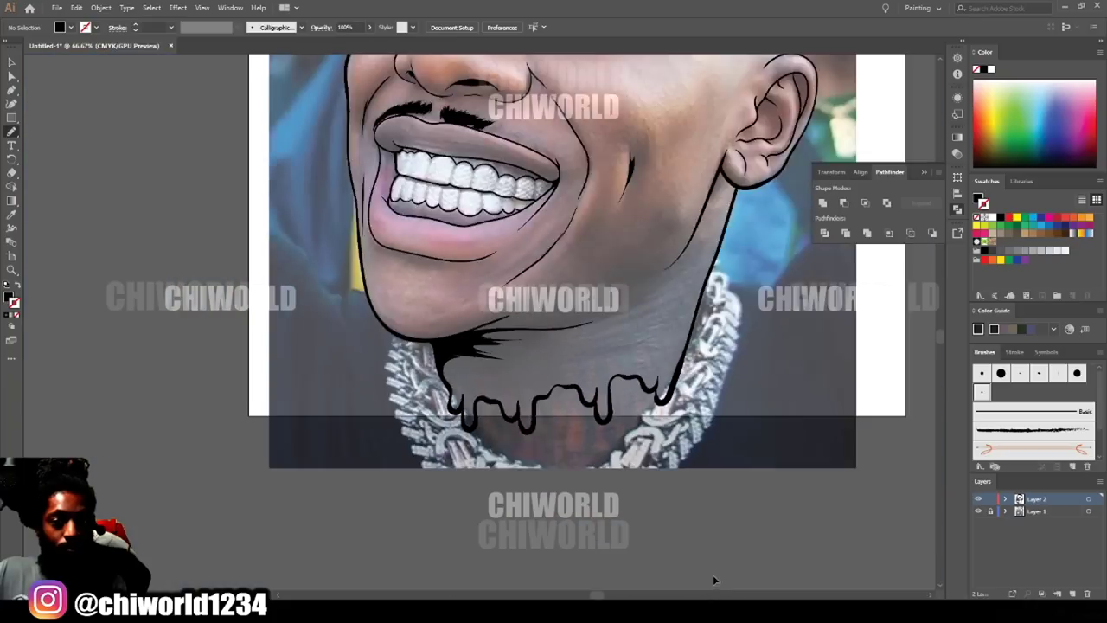
# Draw a filled black shadow with pointed edges between the upper lip and the upper teeth at the right mouth corner.
pyautogui.scroll(1, 690, 523)
pyautogui.scroll(5, 556, 378)
pyautogui.scroll(-1, 684, 350)
pyautogui.moveTo(835, 371)
pyautogui.mouseDown()
pyautogui.moveTo(817, 404)
pyautogui.moveTo(745, 347)
pyautogui.moveTo(659, 331)
pyautogui.moveTo(619, 306)
pyautogui.mouseUp()
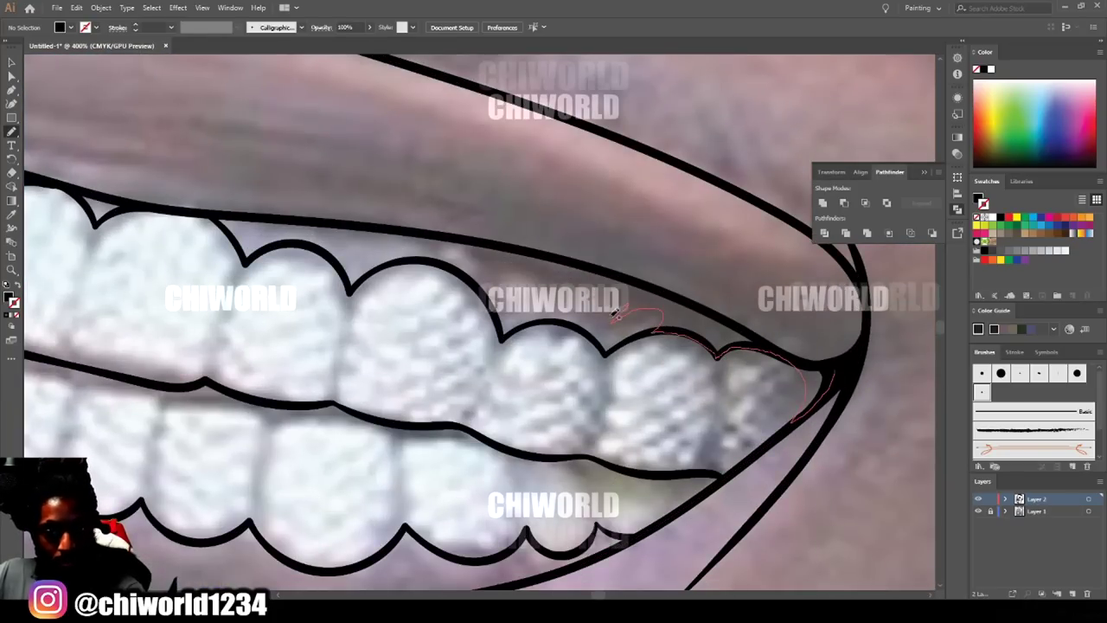
pyautogui.moveTo(495, 264); pyautogui.dragTo(412, 228)
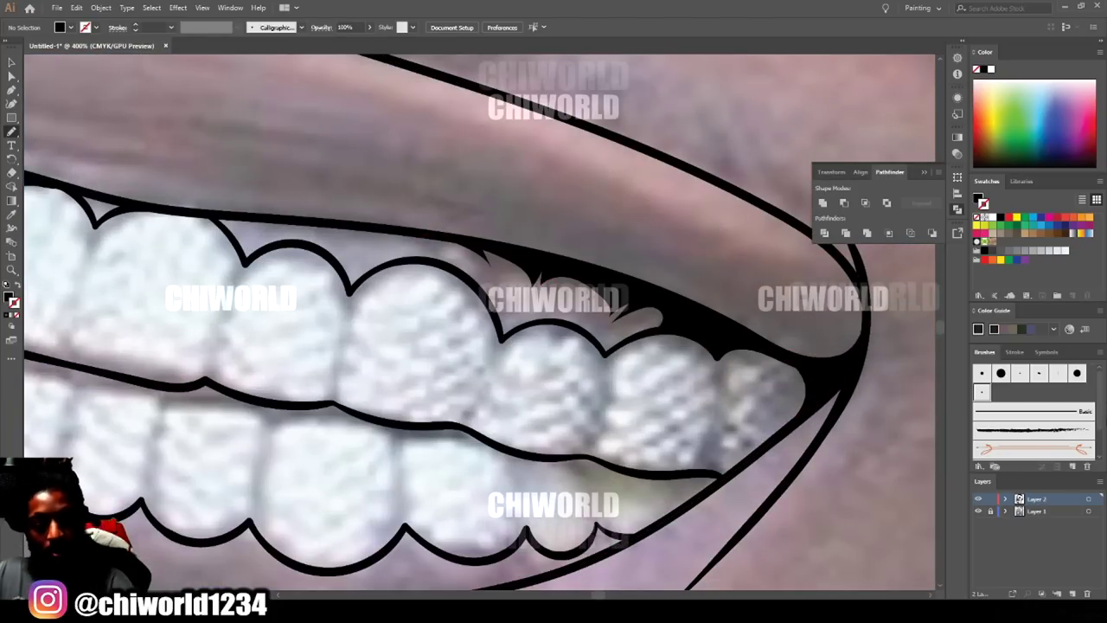
# Draw a filled black gum shadow with pointed edges along the inner edge of the lower lip.
pyautogui.scroll(-4, 820, 532)
pyautogui.scroll(5, 825, 524)
pyautogui.scroll(2, 825, 524)
pyautogui.moveTo(186, 345)
pyautogui.mouseDown()
pyautogui.moveTo(539, 423)
pyautogui.moveTo(748, 395)
pyautogui.mouseUp()
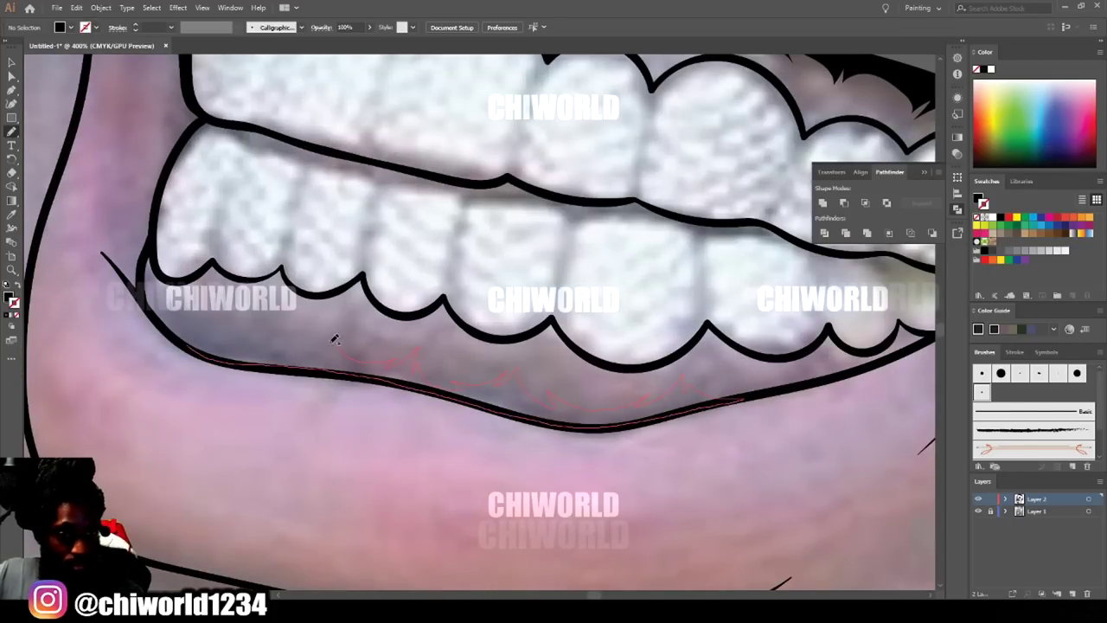
pyautogui.scroll(-6, 784, 528)
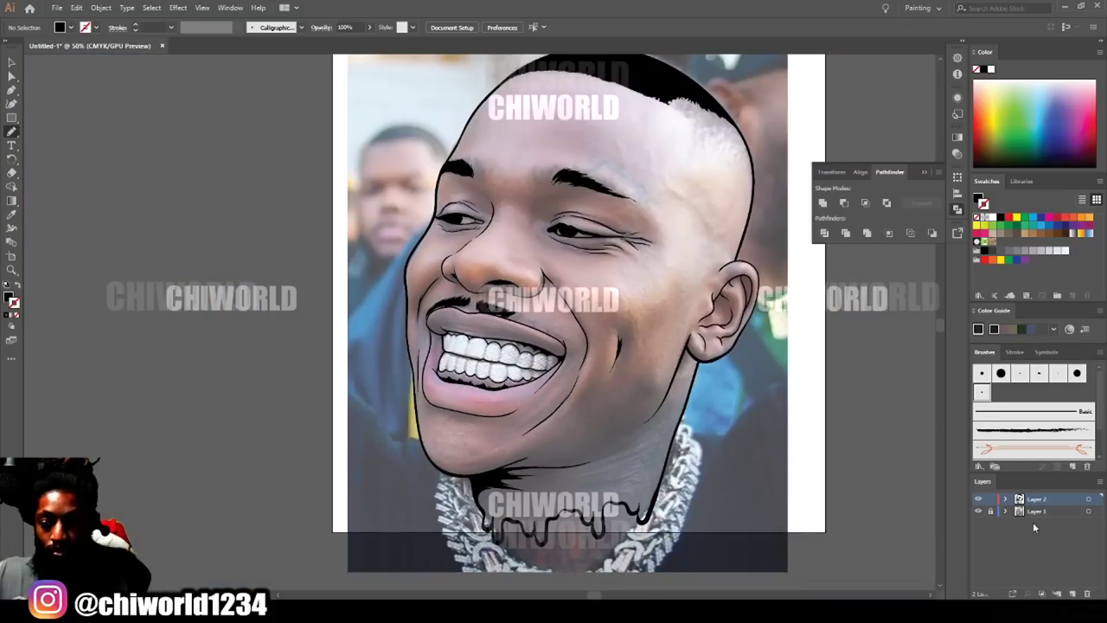
# Switch to a black stroke without fill and draw thin lines separating the lower teeth.
pyautogui.scroll(3, 390, 445)
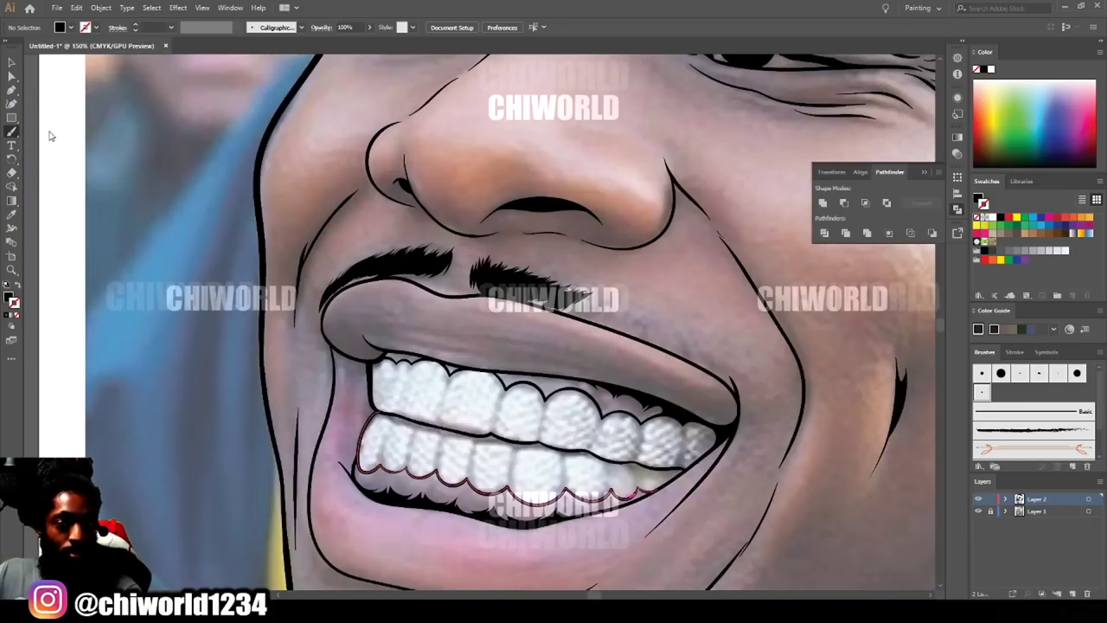
pyautogui.hotkey('shift', 'x')
pyautogui.scroll(4, 418, 262)
pyautogui.moveTo(371, 440); pyautogui.dragTo(382, 327)
pyautogui.moveTo(519, 344); pyautogui.dragTo(524, 443)
pyautogui.moveTo(270, 431); pyautogui.dragTo(280, 311)
pyautogui.moveTo(182, 400); pyautogui.dragTo(195, 299)
pyautogui.moveTo(100, 372); pyautogui.dragTo(121, 277)
# Draw thin separating lines between the upper teeth, redoing the first one, and between the last lower teeth on the right.
pyautogui.moveTo(327, 301); pyautogui.dragTo(364, 183)
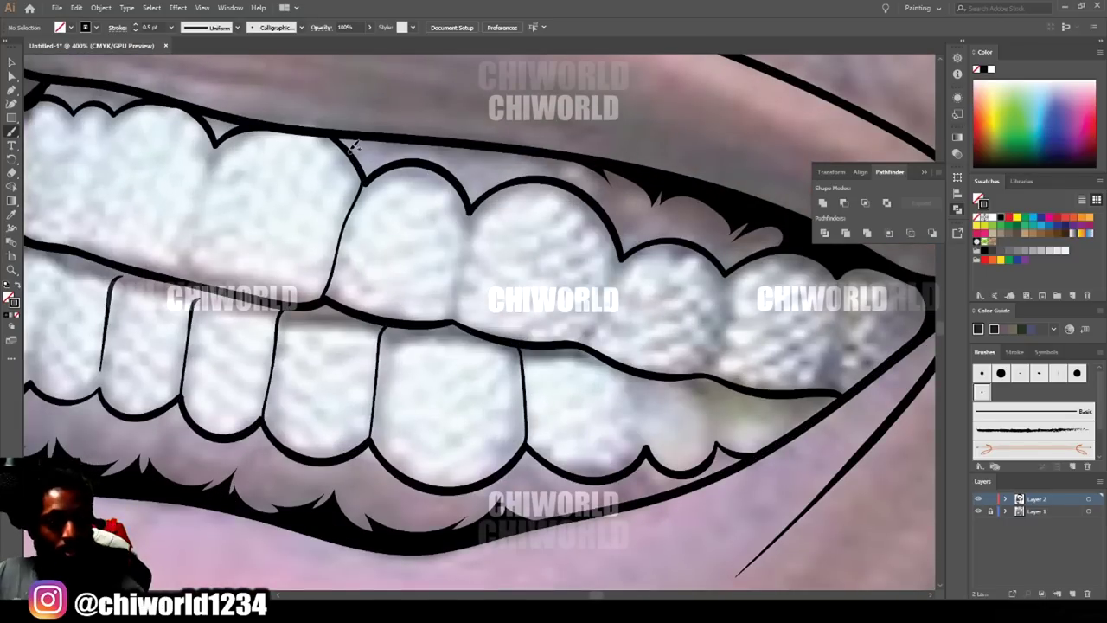
pyautogui.scroll(1, 360, 183)
pyautogui.hotkey('ctrl', 'z')
pyautogui.moveTo(355, 254); pyautogui.dragTo(340, 309)
pyautogui.moveTo(450, 379); pyautogui.dragTo(468, 286)
pyautogui.moveTo(578, 400); pyautogui.dragTo(613, 337)
pyautogui.moveTo(700, 431); pyautogui.dragTo(730, 348)
pyautogui.moveTo(829, 450); pyautogui.dragTo(844, 367)
pyautogui.scroll(-1, 845, 333)
pyautogui.scroll(2, 692, 415)
pyautogui.moveTo(703, 483); pyautogui.dragTo(690, 398)
pyautogui.moveTo(773, 402)
pyautogui.mouseDown()
pyautogui.moveTo(790, 409)
pyautogui.moveTo(813, 486)
pyautogui.mouseUp()
# Hide the reference photo to check the separated teeth in the line art, and show the photo again.
pyautogui.hotkey('ctrl', '-')
pyautogui.hotkey('ctrl', '-')
pyautogui.hotkey('ctrl', '-')
pyautogui.hotkey('ctrl', '-')
pyautogui.hotkey('ctrl', '-')
pyautogui.click(979, 511)
pyautogui.hotkey('ctrl', '-')
pyautogui.hotkey('ctrl', '-')
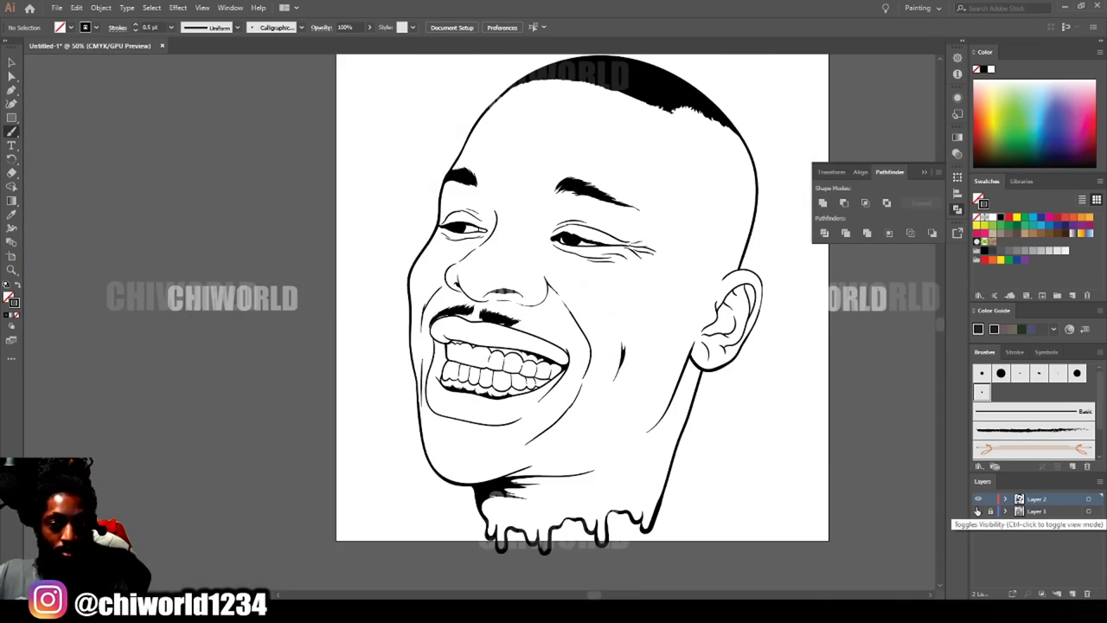
pyautogui.hotkey('ctrl', '+')
pyautogui.hotkey('ctrl', '+')
pyautogui.hotkey('ctrl', '+')
pyautogui.hotkey('ctrl', '+')
pyautogui.click(978, 511)
# Add the missing thin separating lines between the upper and lower teeth on the left side of the mouth.
pyautogui.hotkey('ctrl', '+')
pyautogui.hotkey('ctrl', '+')
pyautogui.moveTo(402, 394); pyautogui.dragTo(424, 282)
pyautogui.moveTo(541, 415); pyautogui.dragTo(555, 369)
pyautogui.moveTo(295, 363); pyautogui.dragTo(302, 301)
pyautogui.moveTo(286, 378); pyautogui.dragTo(248, 455)
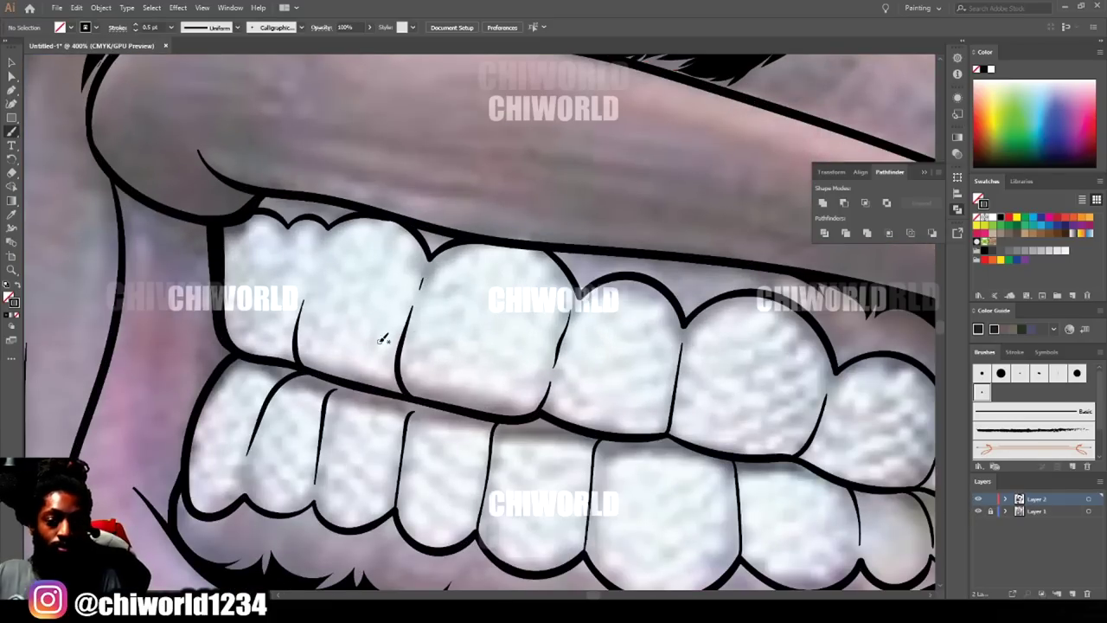
# Set the stroke weight to 0.25 pt and draw fine curved hairs at the inner end of the right eyebrow.
pyautogui.hotkey('ctrl', '-')
pyautogui.hotkey('ctrl', '-')
pyautogui.hotkey('ctrl', '-')
pyautogui.hotkey('ctrl', '-')
pyautogui.hotkey('ctrl', '-')
pyautogui.scroll(3, 307, 67)
pyautogui.click(171, 28)
pyautogui.click(192, 39)
pyautogui.scroll(3, 628, 299)
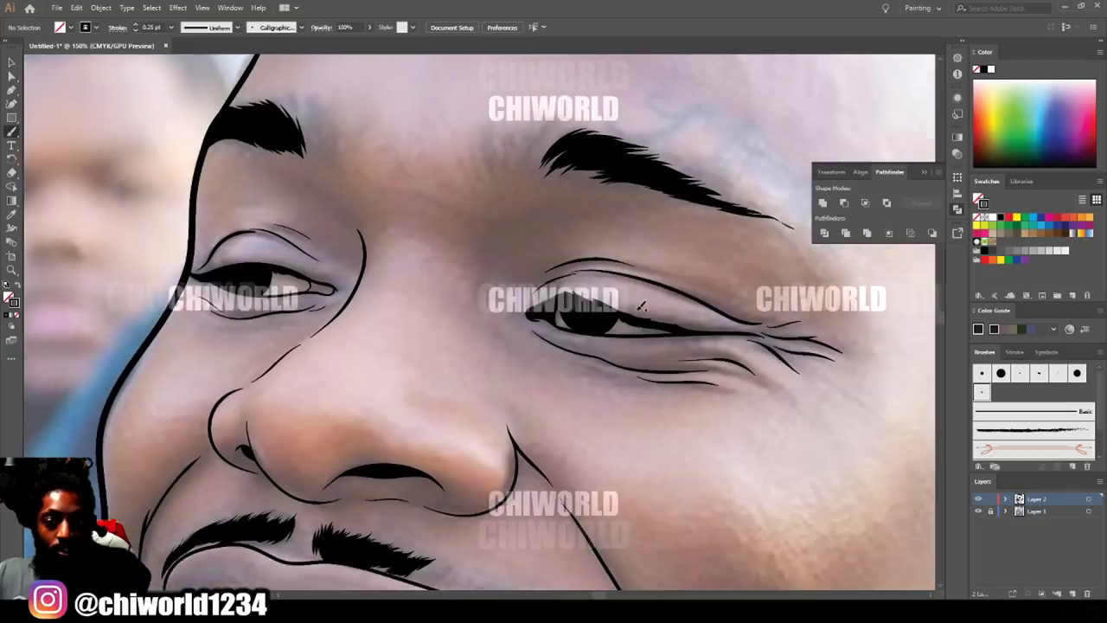
pyautogui.scroll(3, 638, 306)
pyautogui.click(171, 27)
pyautogui.click(192, 40)
pyautogui.moveTo(464, 272)
pyautogui.mouseDown()
pyautogui.moveTo(481, 312)
pyautogui.moveTo(508, 266)
pyautogui.mouseUp()
pyautogui.moveTo(531, 303); pyautogui.dragTo(550, 259)
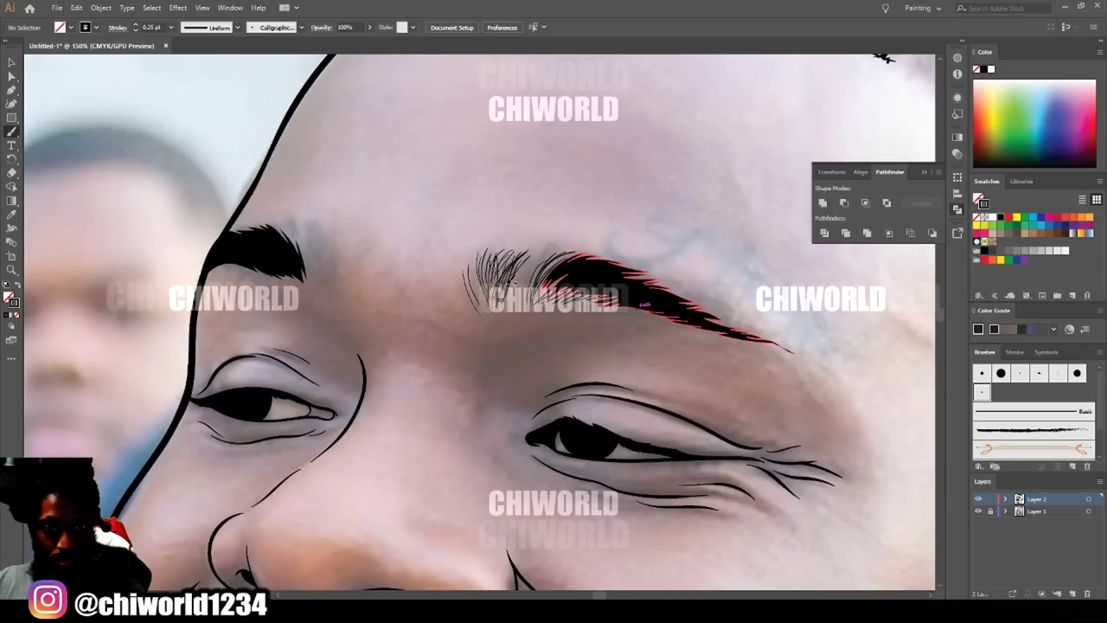
pyautogui.moveTo(552, 253); pyautogui.dragTo(516, 294)
pyautogui.moveTo(551, 259); pyautogui.dragTo(519, 300)
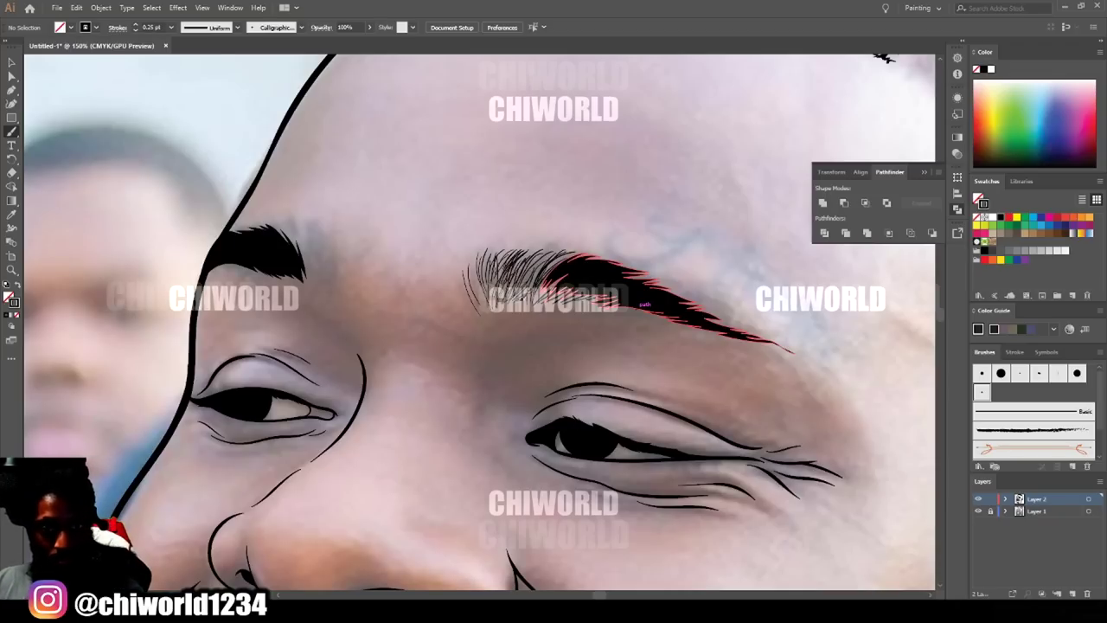
pyautogui.moveTo(524, 298); pyautogui.dragTo(571, 255)
pyautogui.moveTo(519, 290); pyautogui.dragTo(551, 253)
pyautogui.moveTo(510, 289); pyautogui.dragTo(540, 254)
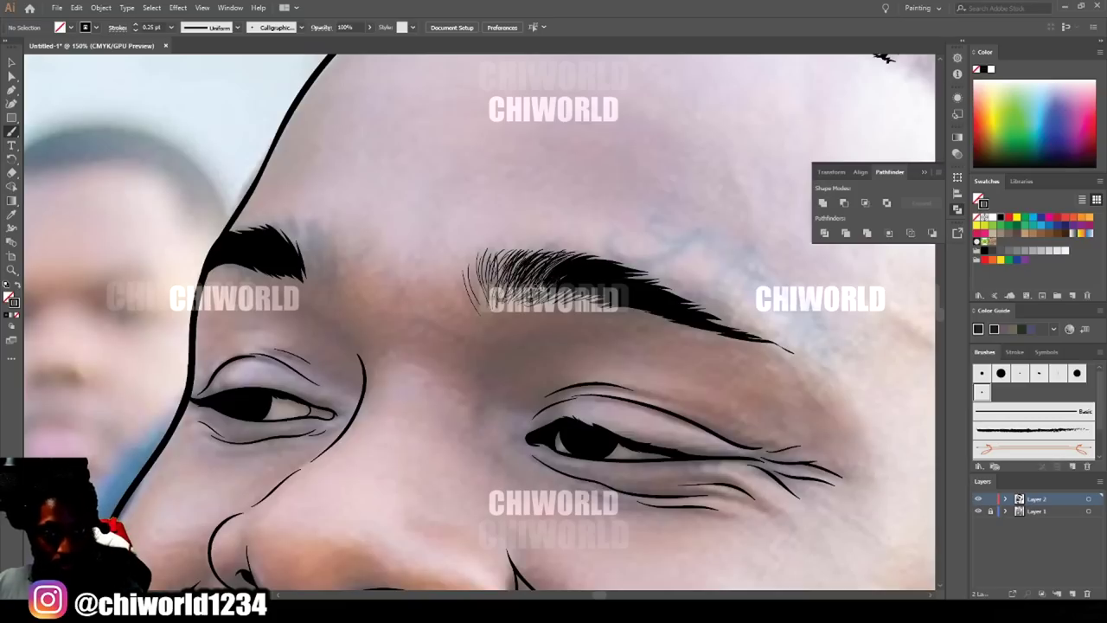
# Hide the reference photo to check the eyebrow hairs, and show the photo again.
pyautogui.hotkey('ctrl', '-')
pyautogui.hotkey('ctrl', '-')
pyautogui.hotkey('ctrl', '-')
pyautogui.hotkey('ctrl', '-')
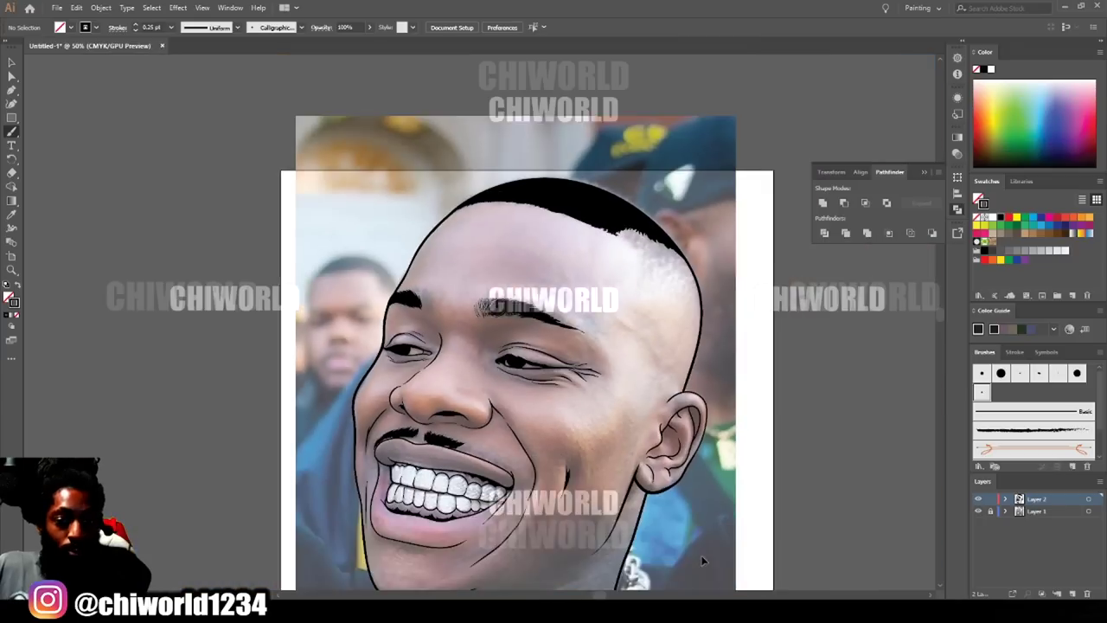
pyautogui.click(979, 511)
pyautogui.hotkey('ctrl', '+')
pyautogui.hotkey('ctrl', '+')
pyautogui.hotkey('ctrl', '+')
pyautogui.hotkey('ctrl', '+')
pyautogui.hotkey('ctrl', '+')
pyautogui.click(978, 511)
# Add more fine hairs at the inner ends of both eyebrows and along the right eyebrow's tail.
pyautogui.moveTo(599, 346); pyautogui.dragTo(590, 307)
pyautogui.moveTo(609, 359)
pyautogui.mouseDown()
pyautogui.moveTo(598, 309)
pyautogui.moveTo(620, 301)
pyautogui.mouseUp()
pyautogui.moveTo(617, 351)
pyautogui.mouseDown()
pyautogui.moveTo(635, 299)
pyautogui.moveTo(631, 311)
pyautogui.mouseUp()
pyautogui.moveTo(628, 345); pyautogui.dragTo(644, 301)
pyautogui.moveTo(389, 324)
pyautogui.mouseDown()
pyautogui.moveTo(370, 263)
pyautogui.moveTo(337, 256)
pyautogui.mouseUp()
pyautogui.moveTo(355, 294); pyautogui.dragTo(327, 259)
pyautogui.moveTo(380, 320)
pyautogui.mouseDown()
pyautogui.moveTo(356, 258)
pyautogui.moveTo(358, 291)
pyautogui.moveTo(367, 272)
pyautogui.moveTo(328, 261)
pyautogui.mouseUp()
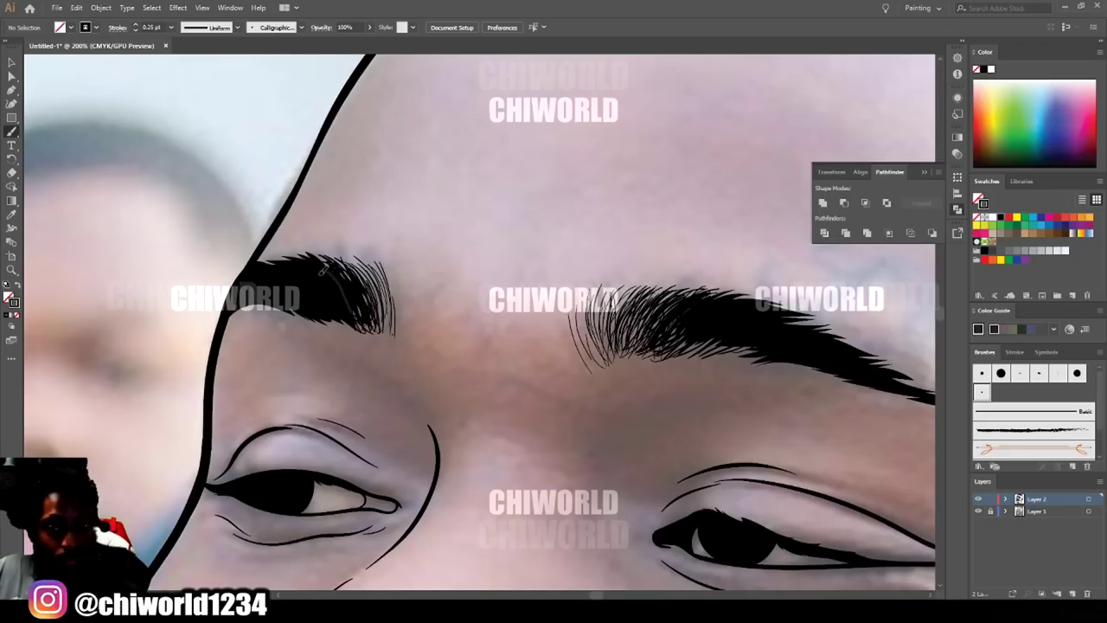
pyautogui.hotkey('ctrl', '-')
pyautogui.hotkey('ctrl', '-')
pyautogui.hotkey('ctrl', '-')
pyautogui.hotkey('ctrl', '+')
pyautogui.hotkey('ctrl', '+')
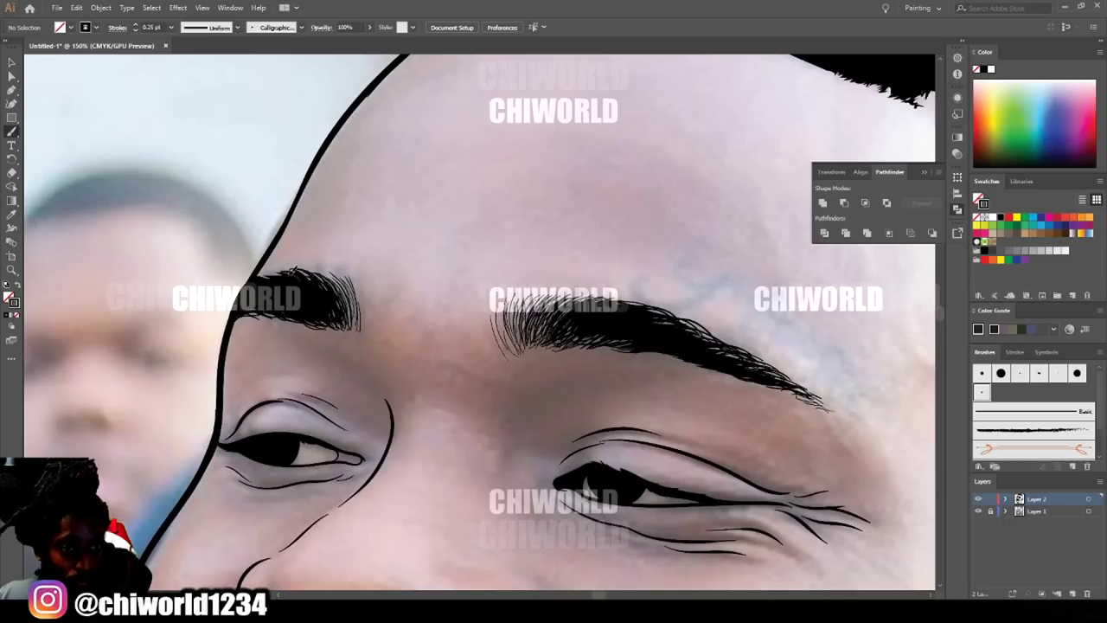
# Extend the right half of the moustache with fine hairs along the upper lip down to the mouth corner.
pyautogui.scroll(-4, 484, 363)
pyautogui.scroll(5, 523, 441)
pyautogui.moveTo(614, 467)
pyautogui.mouseDown()
pyautogui.moveTo(586, 422)
pyautogui.moveTo(411, 354)
pyautogui.moveTo(481, 381)
pyautogui.moveTo(465, 354)
pyautogui.moveTo(414, 360)
pyautogui.mouseUp()
pyautogui.hotkey('ctrl', '-')
pyautogui.hotkey('ctrl', '-')
pyautogui.hotkey('ctrl', '-')
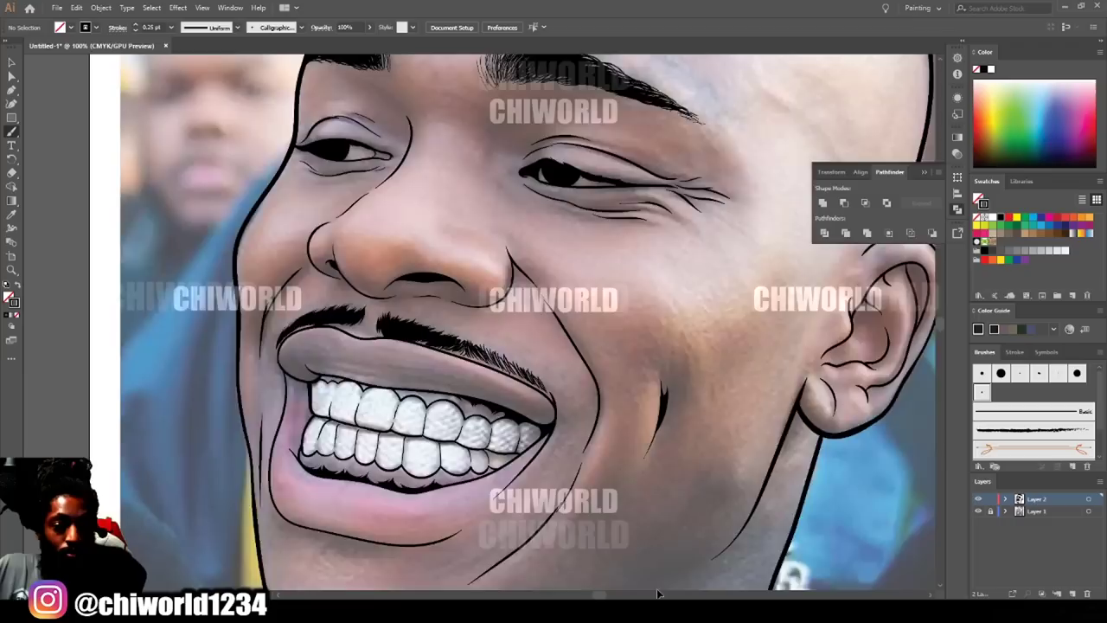
# Add fine hairs around the inner ends and upper edges of both filled moustache halves.
pyautogui.hotkey('ctrl', '=')
pyautogui.hotkey('ctrl', '=')
pyautogui.hotkey('ctrl', '=')
pyautogui.moveTo(558, 469); pyautogui.dragTo(645, 564)
pyautogui.moveTo(374, 441); pyautogui.dragTo(379, 407)
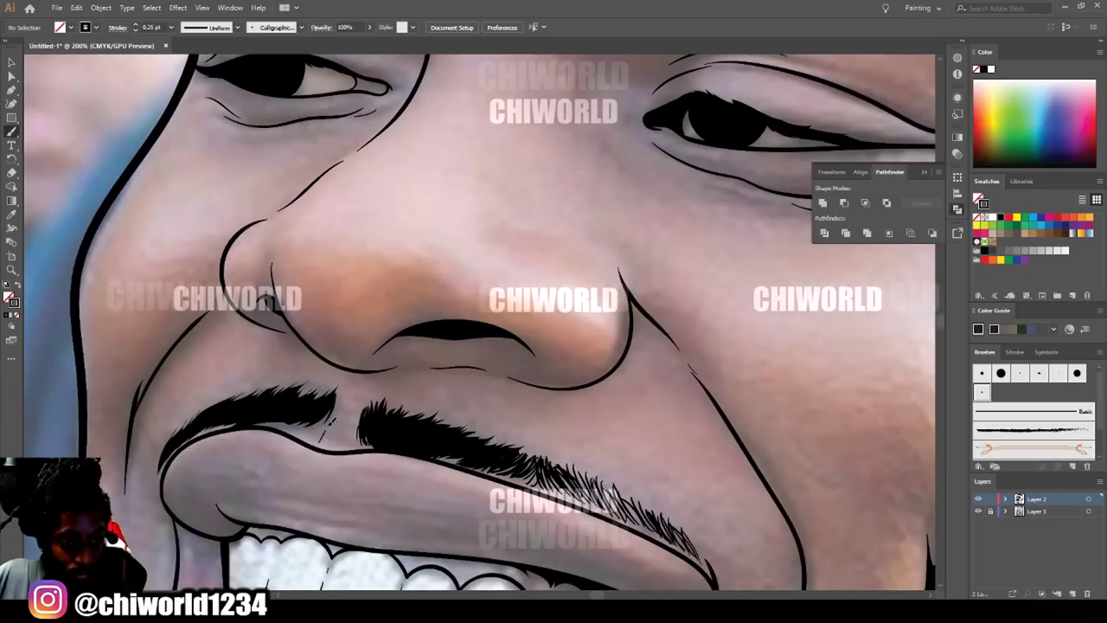
pyautogui.moveTo(300, 424); pyautogui.dragTo(318, 416)
pyautogui.moveTo(325, 401); pyautogui.dragTo(301, 381)
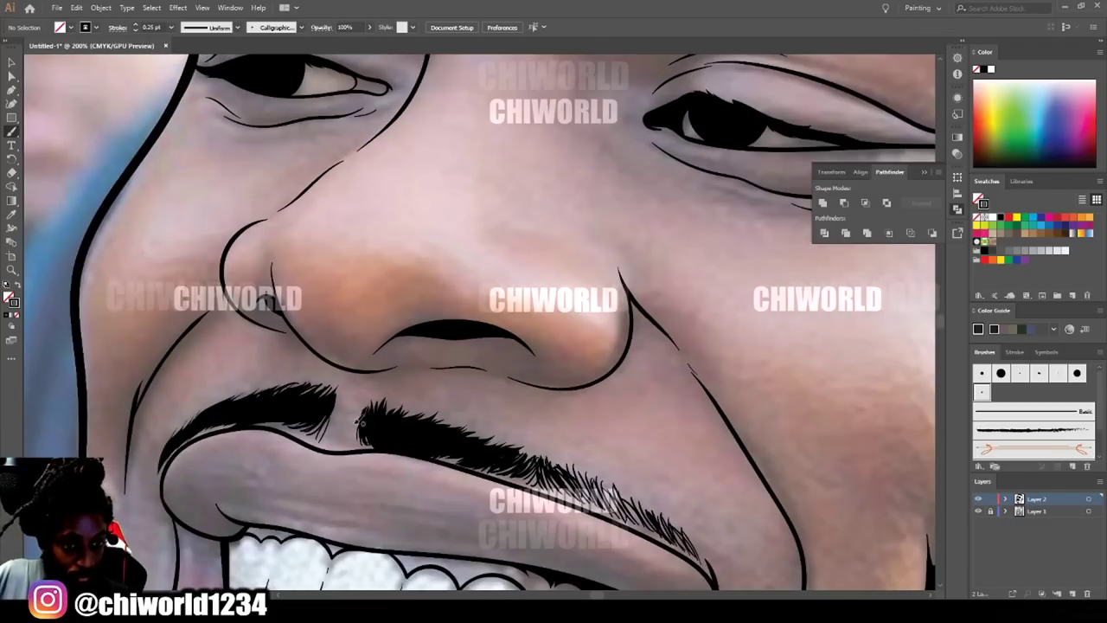
pyautogui.moveTo(458, 436); pyautogui.dragTo(474, 417)
pyautogui.moveTo(415, 428)
pyautogui.mouseDown()
pyautogui.moveTo(433, 409)
pyautogui.moveTo(413, 405)
pyautogui.mouseUp()
pyautogui.moveTo(372, 439); pyautogui.dragTo(389, 403)
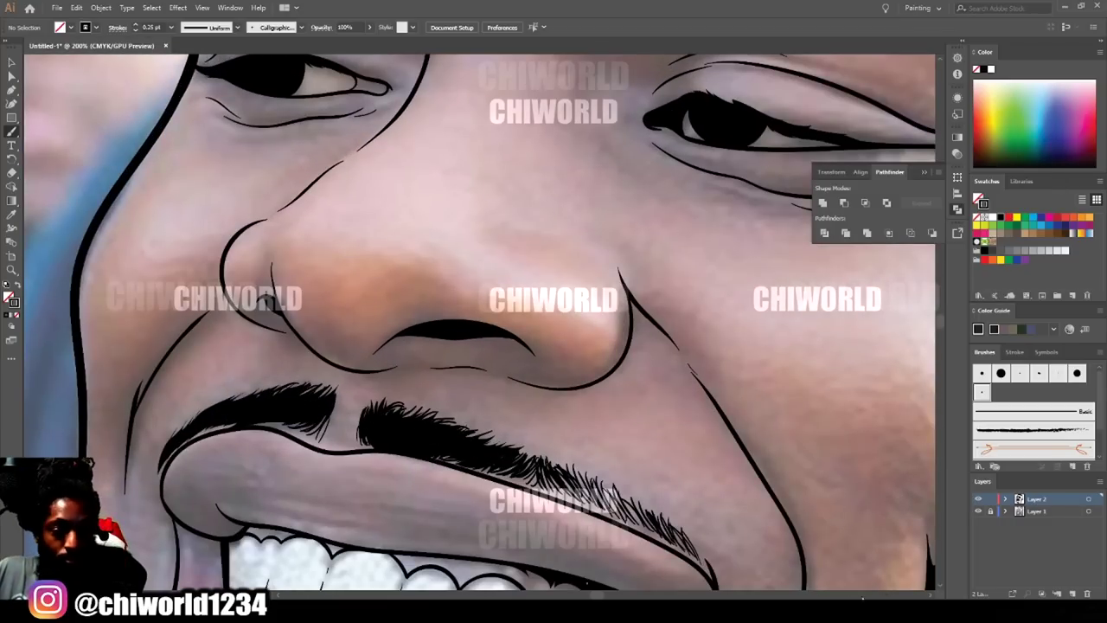
# Draw additional fine hairs to thicken the moustache's thin right end near the mouth corner.
pyautogui.hotkey('ctrl', '-')
pyautogui.scroll(-2, 711, 543)
pyautogui.moveTo(588, 376); pyautogui.dragTo(606, 395)
pyautogui.moveTo(566, 362)
pyautogui.mouseDown()
pyautogui.moveTo(584, 381)
pyautogui.moveTo(561, 369)
pyautogui.mouseUp()
pyautogui.moveTo(524, 344); pyautogui.dragTo(541, 359)
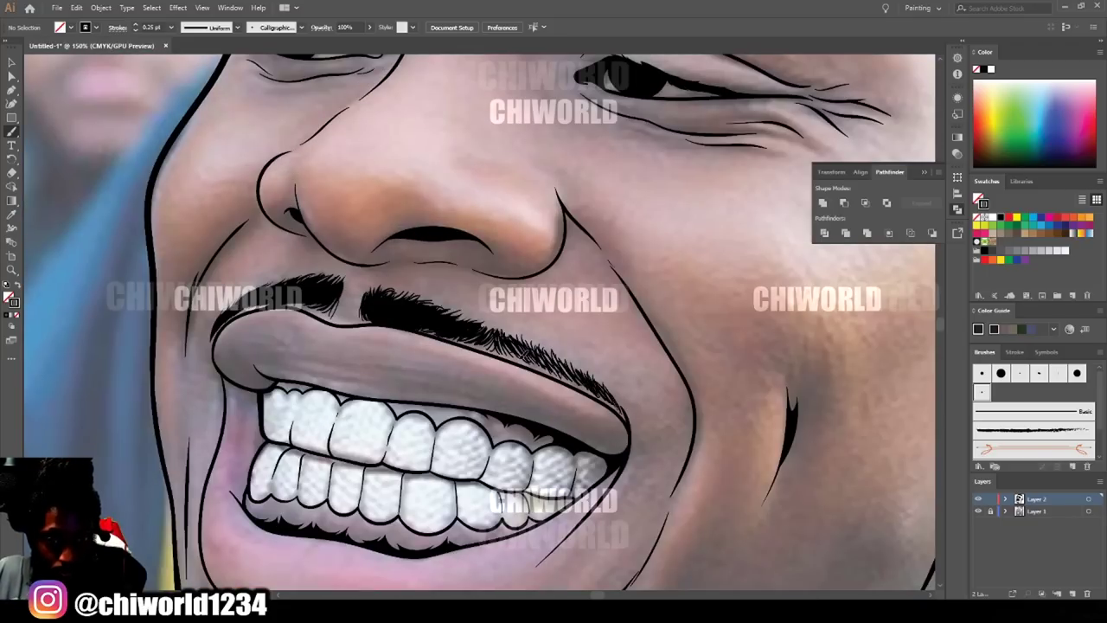
# Check the moustache and face line art with the photo layer hidden, and show the photo again.
pyautogui.hotkey('ctrl', '-')
pyautogui.hotkey('ctrl', '-')
pyautogui.hotkey('ctrl', '-')
pyautogui.scroll(1, 763, 524)
pyautogui.click(978, 511)
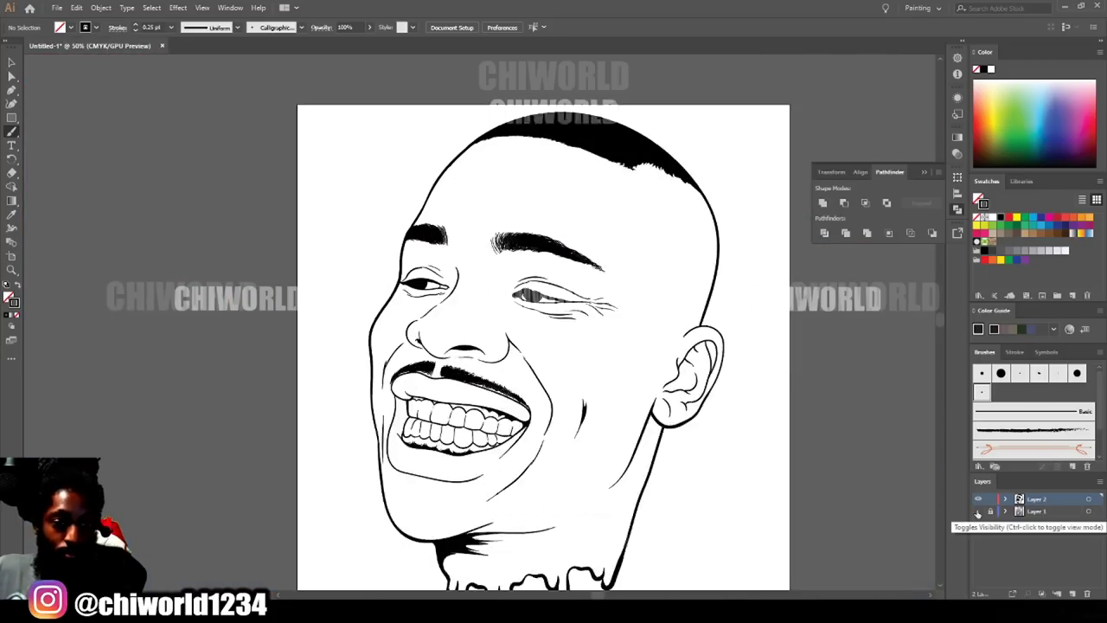
pyautogui.click(978, 512)
# Draw short fine hairs along the underside of the filled shadow below the lower lip.
pyautogui.hotkey('ctrl', '+')
pyautogui.scroll(-3, 854, 523)
pyautogui.hotkey('ctrl', '+')
pyautogui.hotkey('ctrl', '+')
pyautogui.hotkey('ctrl', '+')
pyautogui.hotkey('ctrl', '+')
pyautogui.hscroll(-8, 854, 522)
pyautogui.scroll(-1, 854, 522)
pyautogui.moveTo(592, 483); pyautogui.dragTo(624, 506)
pyautogui.moveTo(595, 484)
pyautogui.mouseDown()
pyautogui.moveTo(615, 513)
pyautogui.moveTo(604, 507)
pyautogui.mouseUp()
pyautogui.moveTo(575, 481)
pyautogui.mouseDown()
pyautogui.moveTo(591, 504)
pyautogui.moveTo(377, 439)
pyautogui.mouseUp()
pyautogui.moveTo(558, 478); pyautogui.dragTo(523, 482)
pyautogui.moveTo(524, 465); pyautogui.dragTo(476, 477)
pyautogui.moveTo(485, 455)
pyautogui.mouseDown()
pyautogui.moveTo(462, 470)
pyautogui.moveTo(439, 465)
pyautogui.mouseUp()
pyautogui.moveTo(439, 445); pyautogui.dragTo(415, 456)
pyautogui.moveTo(576, 495); pyautogui.dragTo(516, 466)
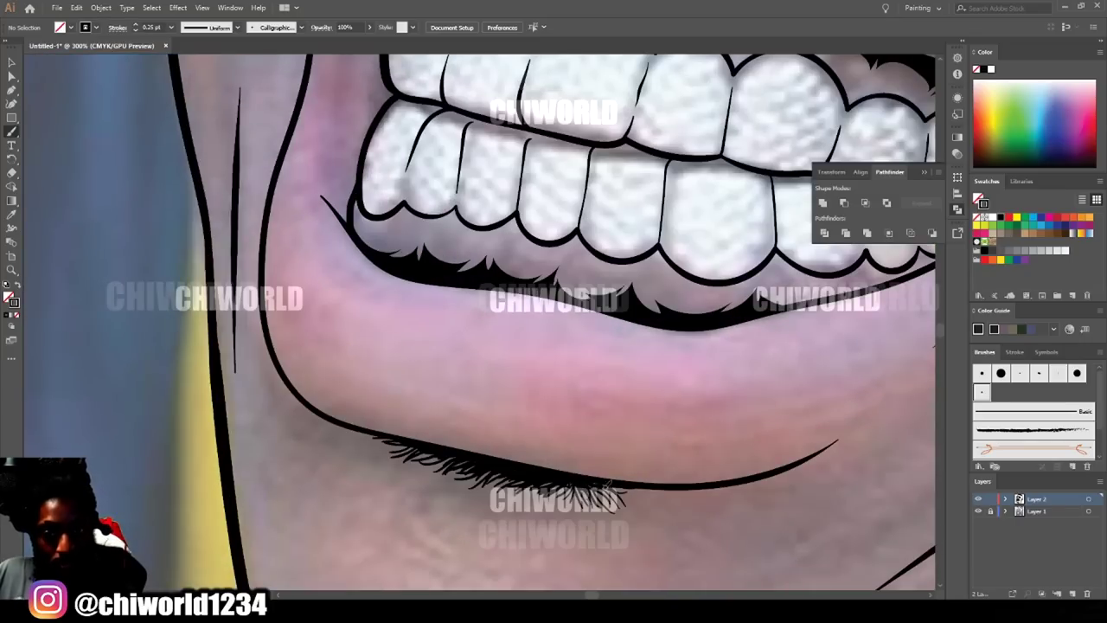
# Examine the whole portrait with the photo layer hidden to judge the hairs under the lip, and restore the photo.
pyautogui.hotkey('ctrl', '-')
pyautogui.hotkey('ctrl', '-')
pyautogui.hotkey('ctrl', '-')
pyautogui.hotkey('ctrl', '-')
pyautogui.hotkey('ctrl', '-')
pyautogui.hotkey('ctrl', '-')
pyautogui.hotkey('ctrl', '+')
pyautogui.click(978, 511)
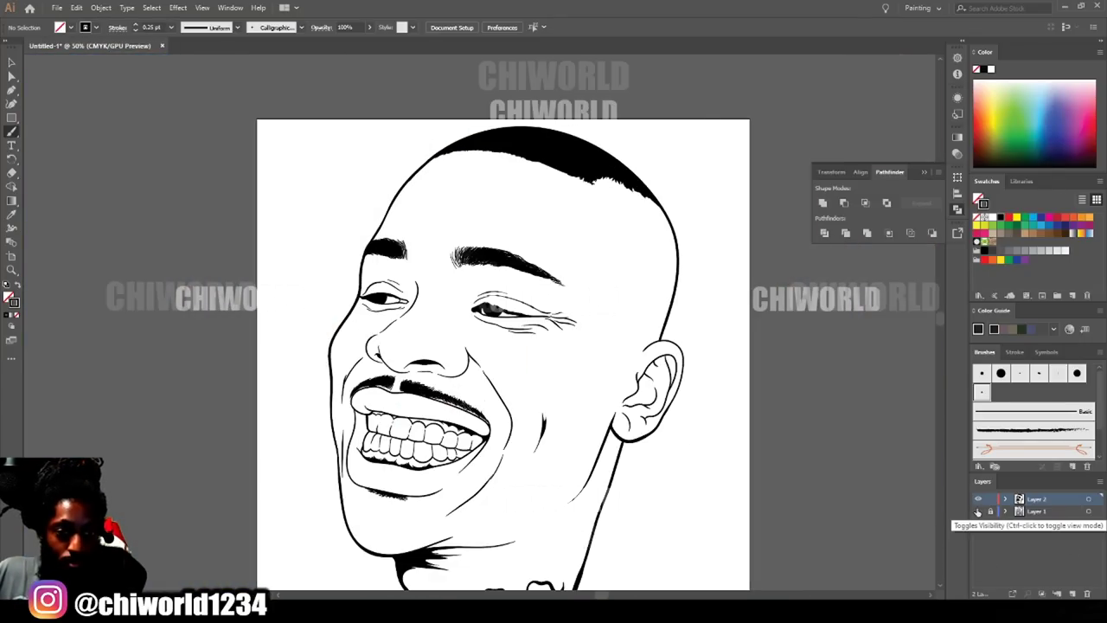
pyautogui.click(978, 511)
# Draw thin crease lines beside the nose bridge and above the inner corner of the right eye.
pyautogui.hotkey('ctrl', '+')
pyautogui.hotkey('ctrl', '+')
pyautogui.hotkey('ctrl', '+')
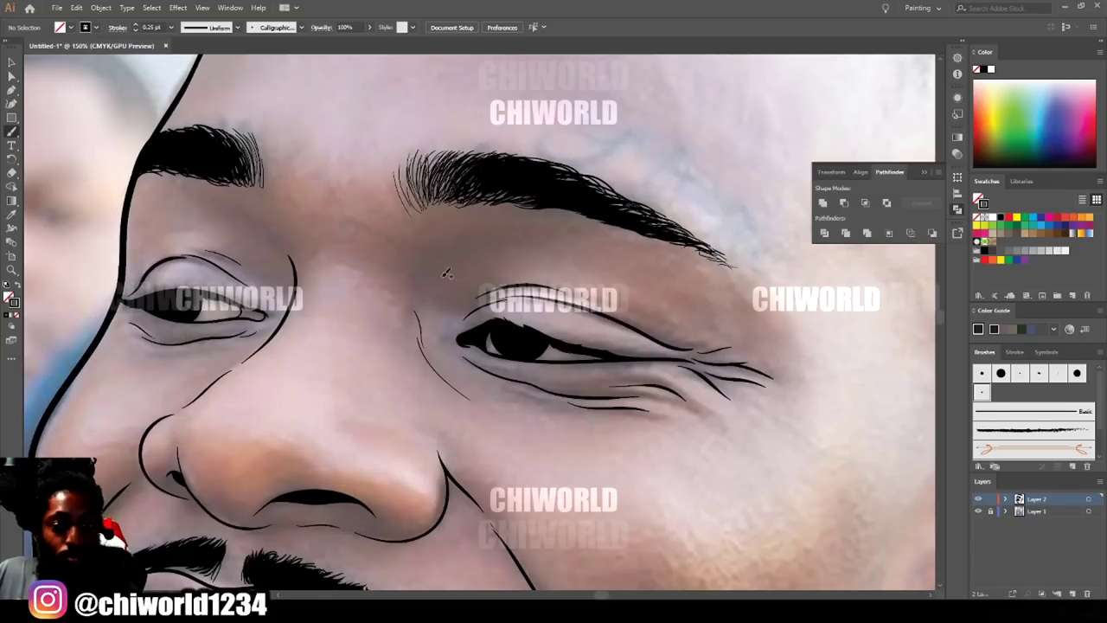
pyautogui.moveTo(288, 261); pyautogui.dragTo(247, 210)
# Trace the cursive tattoo lettering above the right eyebrow with thin brush strokes.
pyautogui.hotkey('ctrl', '-')
pyautogui.hotkey('ctrl', '-')
pyautogui.hotkey('ctrl', '-')
pyautogui.hotkey('ctrl', '+')
pyautogui.hotkey('ctrl', '+')
pyautogui.hotkey('ctrl', '+')
pyautogui.hotkey('ctrl', '+')
pyautogui.moveTo(266, 270)
pyautogui.mouseDown()
pyautogui.moveTo(338, 285)
pyautogui.moveTo(374, 270)
pyautogui.mouseUp()
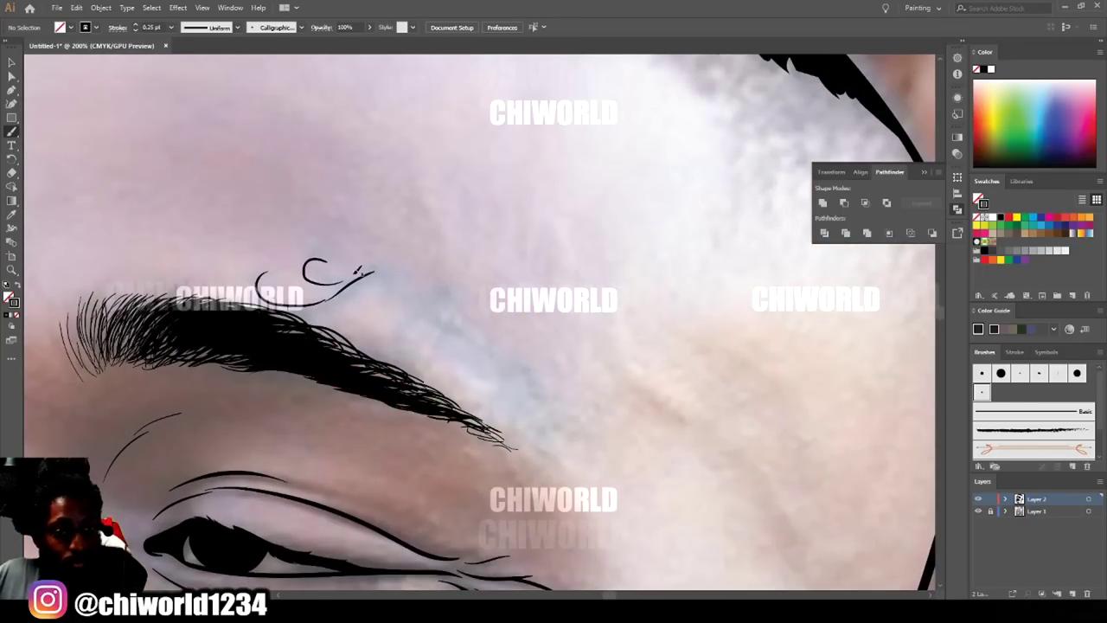
pyautogui.moveTo(426, 299); pyautogui.dragTo(374, 349)
pyautogui.moveTo(400, 326); pyautogui.dragTo(380, 355)
pyautogui.moveTo(471, 368); pyautogui.dragTo(529, 415)
pyautogui.moveTo(507, 387)
pyautogui.mouseDown()
pyautogui.moveTo(473, 400)
pyautogui.moveTo(493, 387)
pyautogui.mouseUp()
pyautogui.moveTo(476, 350)
pyautogui.mouseDown()
pyautogui.moveTo(454, 372)
pyautogui.moveTo(398, 359)
pyautogui.mouseUp()
# Check the tattoo lettering on the full portrait without the photo, and show the photo layer again.
pyautogui.hotkey('ctrl', '-')
pyautogui.hotkey('ctrl', '-')
pyautogui.hotkey('ctrl', '-')
pyautogui.hotkey('ctrl', '-')
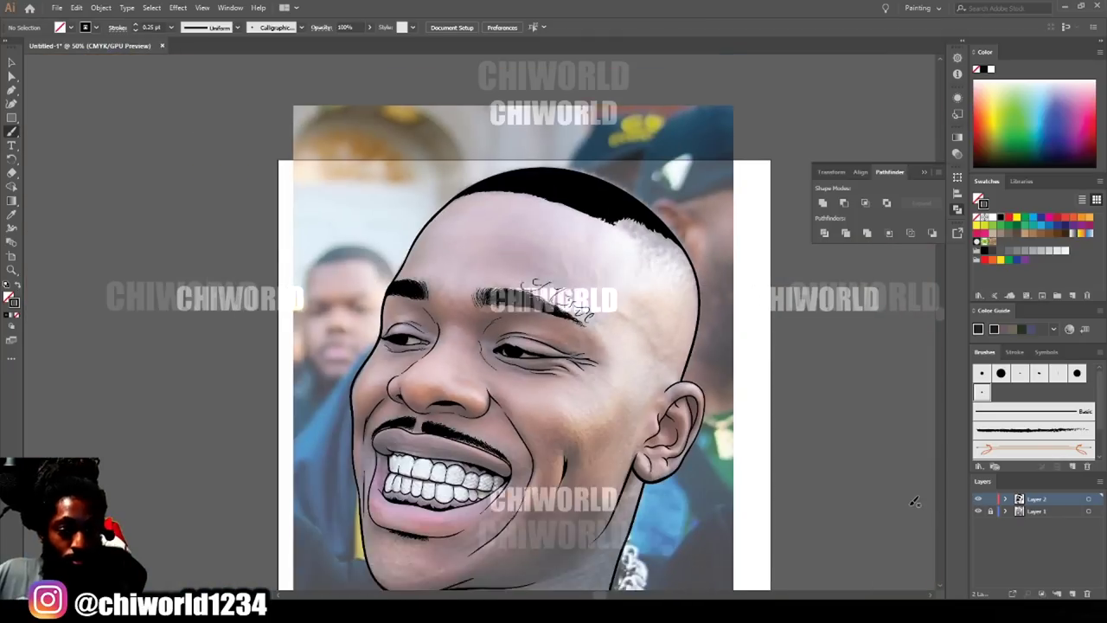
pyautogui.click(979, 512)
pyautogui.click(978, 512)
# Draw short hair strokes down from the filled hair's corner to the temple, ending in a small patch.
pyautogui.scroll(3, 610, 185)
pyautogui.scroll(1, 674, 242)
pyautogui.moveTo(691, 288); pyautogui.dragTo(672, 274)
pyautogui.moveTo(675, 281); pyautogui.dragTo(663, 267)
pyautogui.moveTo(666, 274); pyautogui.dragTo(621, 244)
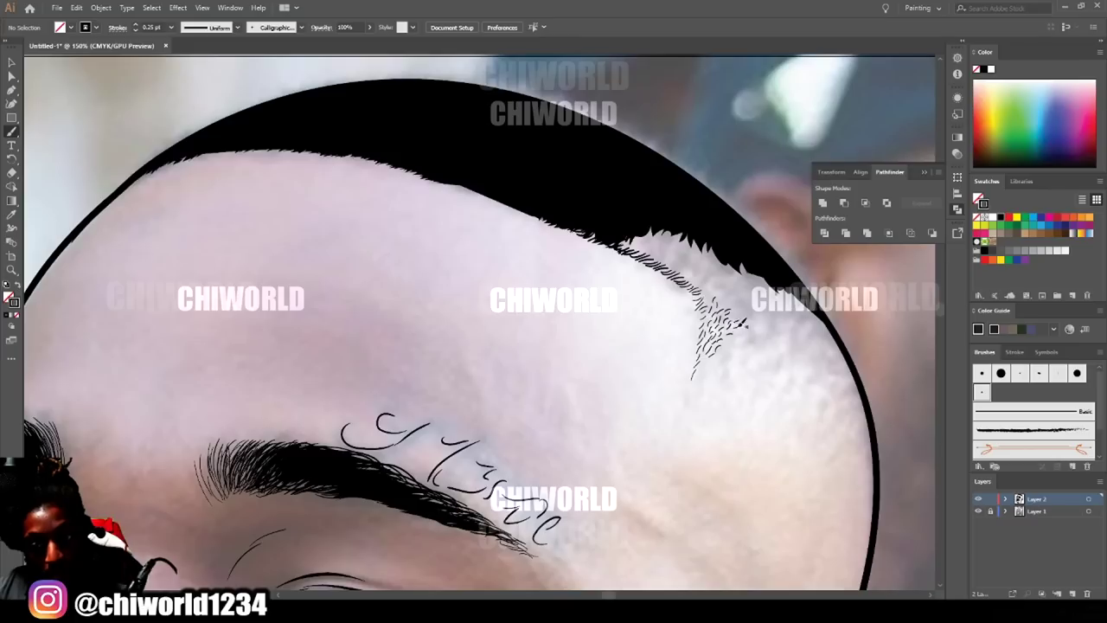
# Select the small patch of temple hairs and duplicate it, placing one copy below the filled hair and a spare on the forehead.
pyautogui.click(12, 62)
pyautogui.moveTo(769, 374)
pyautogui.mouseDown()
pyautogui.moveTo(699, 325)
pyautogui.moveTo(711, 267)
pyautogui.moveTo(736, 299)
pyautogui.moveTo(742, 332)
pyautogui.mouseUp()
pyautogui.click(745, 402)
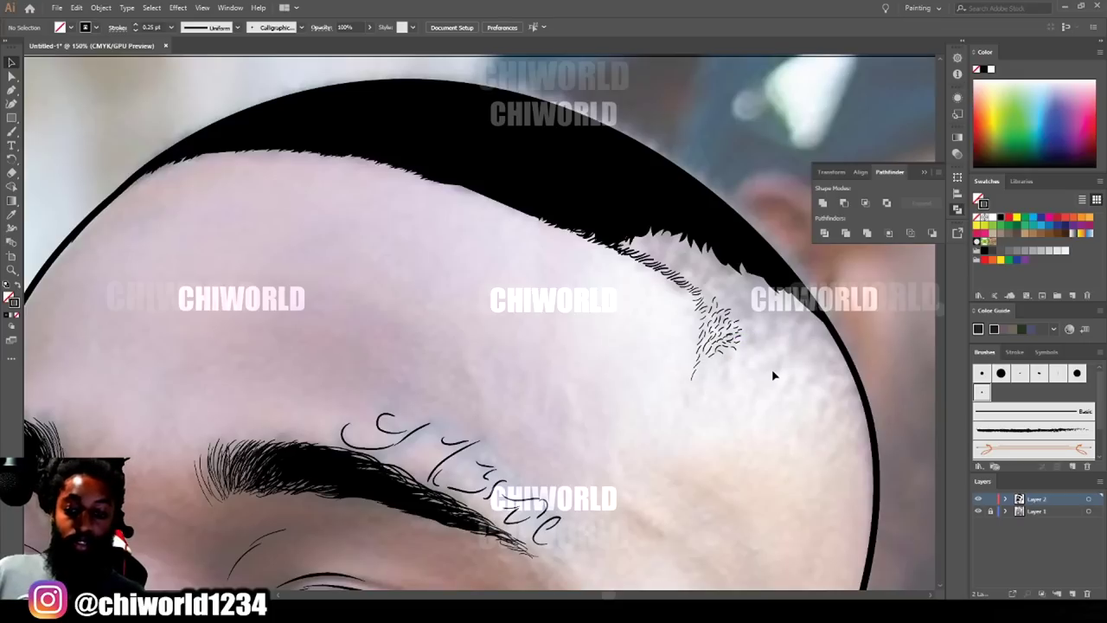
pyautogui.moveTo(702, 353)
pyautogui.mouseDown()
pyautogui.moveTo(676, 315)
pyautogui.moveTo(714, 330)
pyautogui.mouseUp()
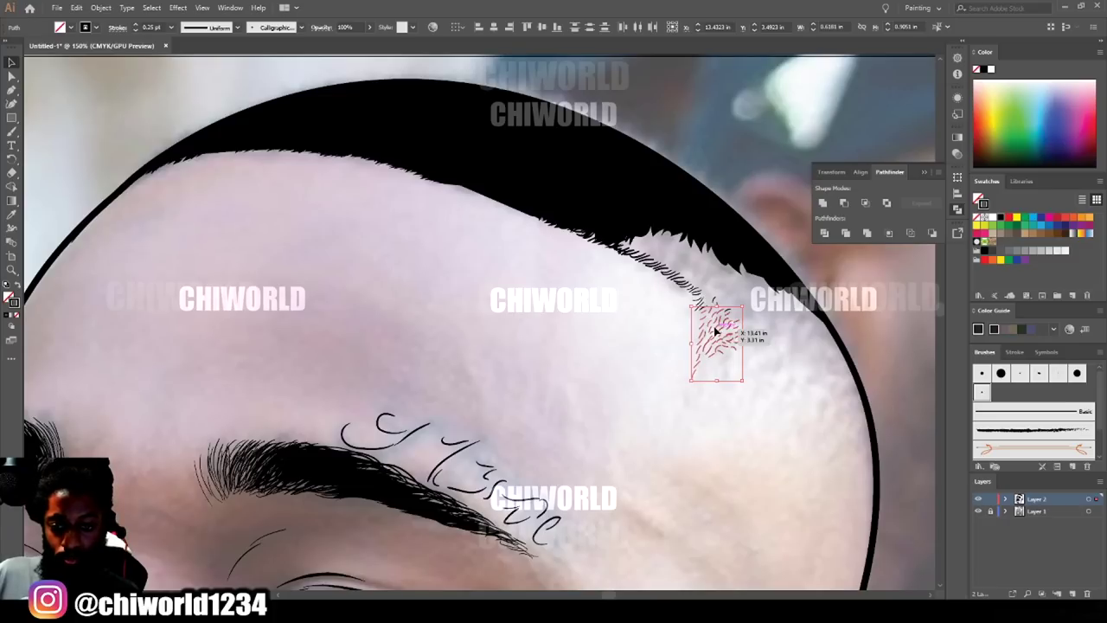
pyautogui.moveTo(715, 330)
pyautogui.mouseDown()
pyautogui.moveTo(762, 331)
pyautogui.moveTo(721, 331)
pyautogui.moveTo(743, 283)
pyautogui.moveTo(749, 309)
pyautogui.moveTo(716, 256)
pyautogui.moveTo(632, 328)
pyautogui.mouseUp()
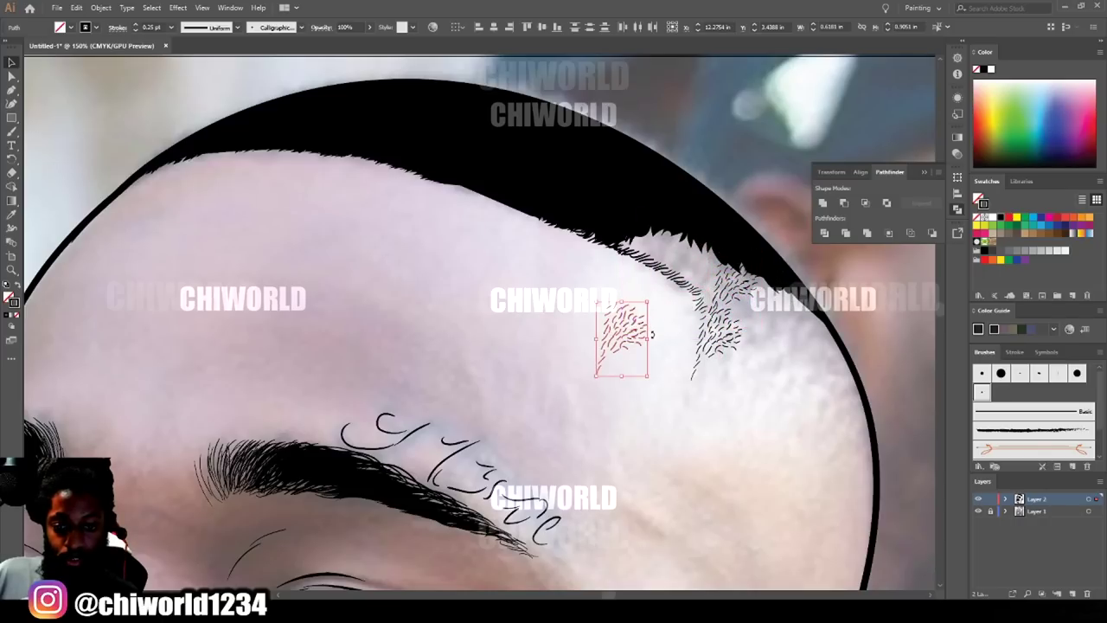
# Place rotated copies of the hair patch along the filled hair's lower edge and down the head outline.
pyautogui.click(655, 340)
pyautogui.moveTo(575, 391)
pyautogui.mouseDown()
pyautogui.moveTo(653, 299)
pyautogui.moveTo(666, 346)
pyautogui.moveTo(634, 381)
pyautogui.moveTo(622, 365)
pyautogui.moveTo(635, 352)
pyautogui.moveTo(631, 322)
pyautogui.moveTo(657, 277)
pyautogui.moveTo(709, 273)
pyautogui.moveTo(654, 235)
pyautogui.moveTo(640, 239)
pyautogui.moveTo(783, 270)
pyautogui.moveTo(778, 304)
pyautogui.moveTo(767, 304)
pyautogui.moveTo(817, 330)
pyautogui.mouseUp()
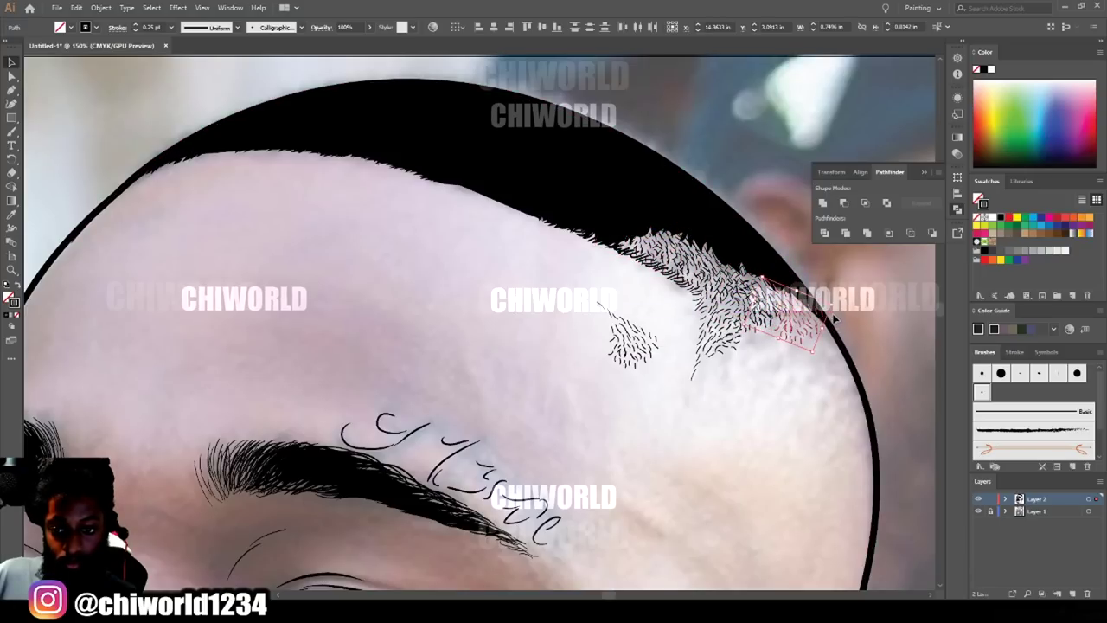
pyautogui.moveTo(836, 302); pyautogui.dragTo(846, 396)
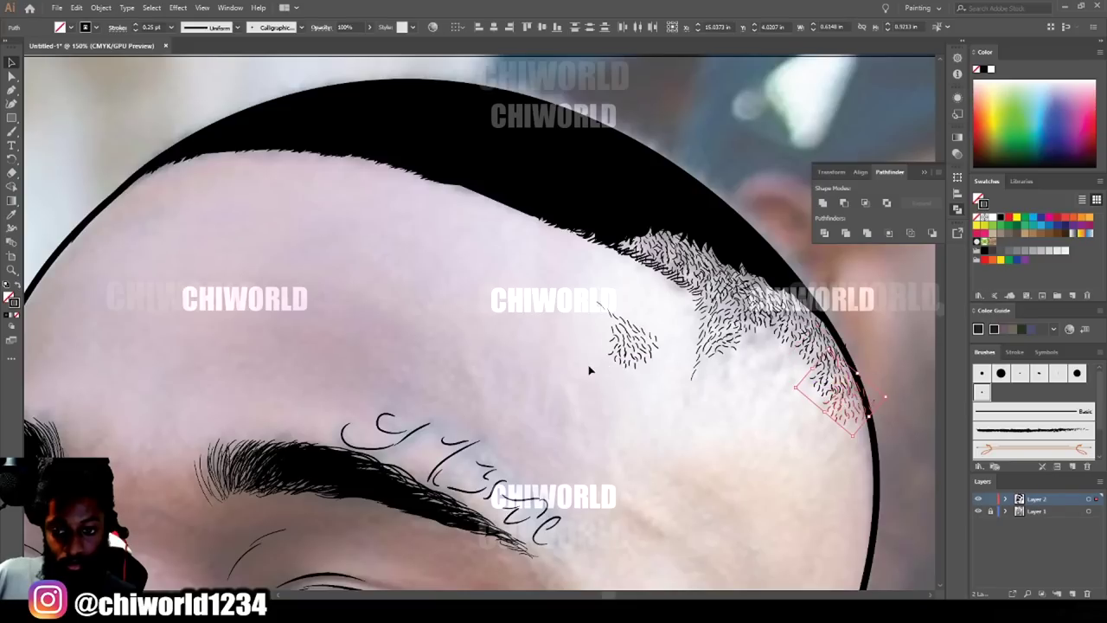
# Delete the spare hair patch left on the forehead.
pyautogui.click(574, 406)
pyautogui.moveTo(620, 353); pyautogui.dragTo(667, 288)
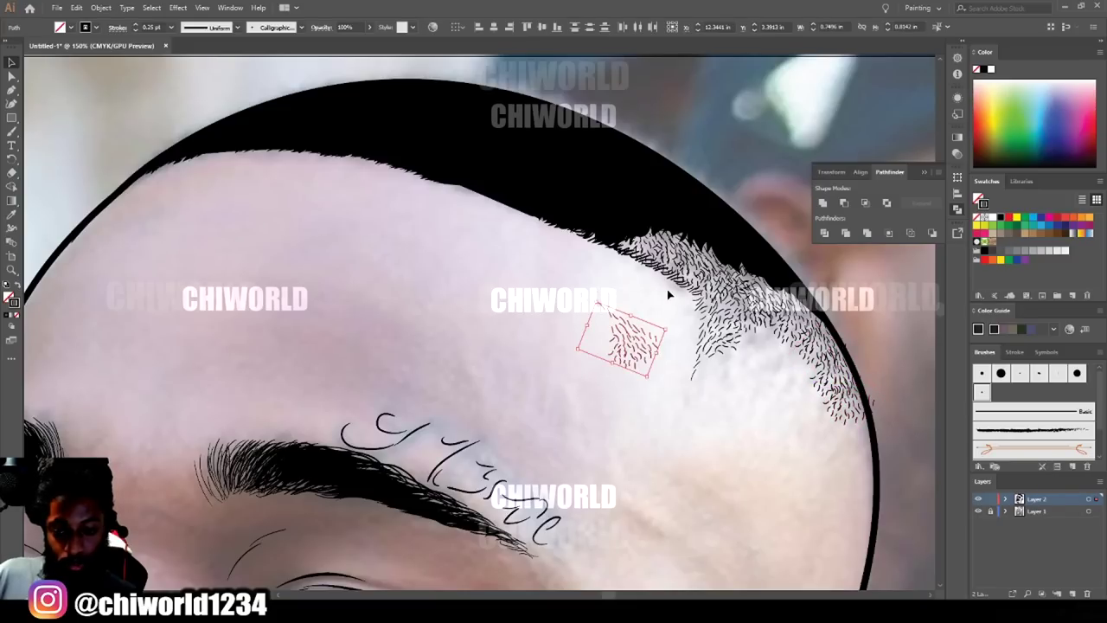
pyautogui.press('Delete')
# Fill the gaps in the temple fade with short brush hairs, thinning to tiny dots near the head outline.
pyautogui.hotkey('ctrl', '-')
pyautogui.hotkey('ctrl', '-')
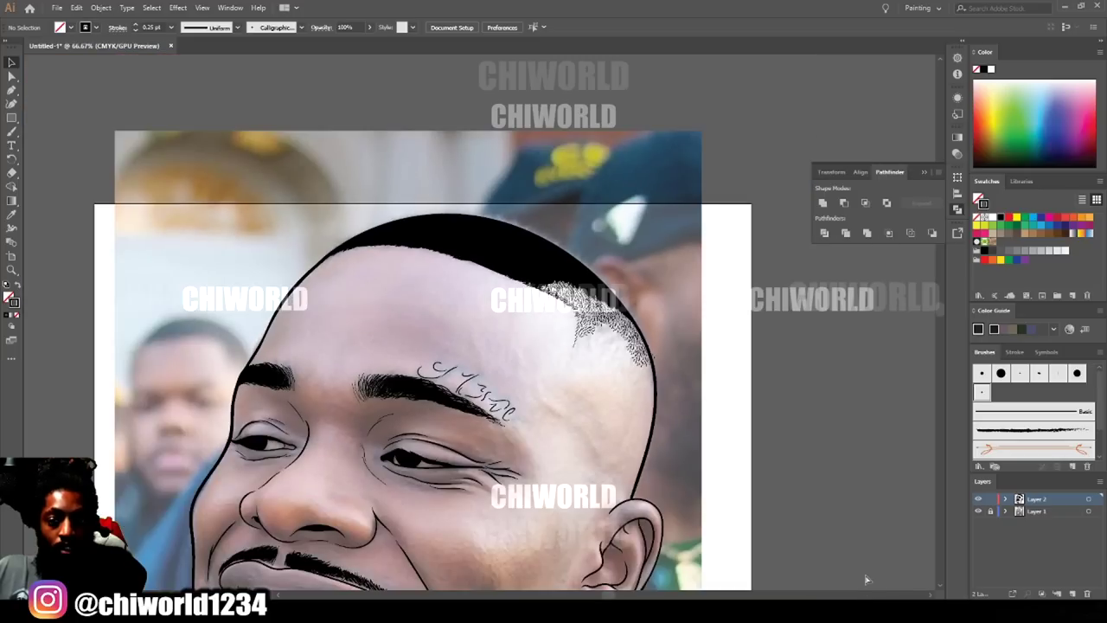
pyautogui.scroll(-2, 830, 533)
pyautogui.hscroll(1, 828, 526)
pyautogui.hotkey('ctrl', '=')
pyautogui.hotkey('ctrl', '=')
pyautogui.hscroll(1, 828, 521)
pyautogui.scroll(2, 828, 522)
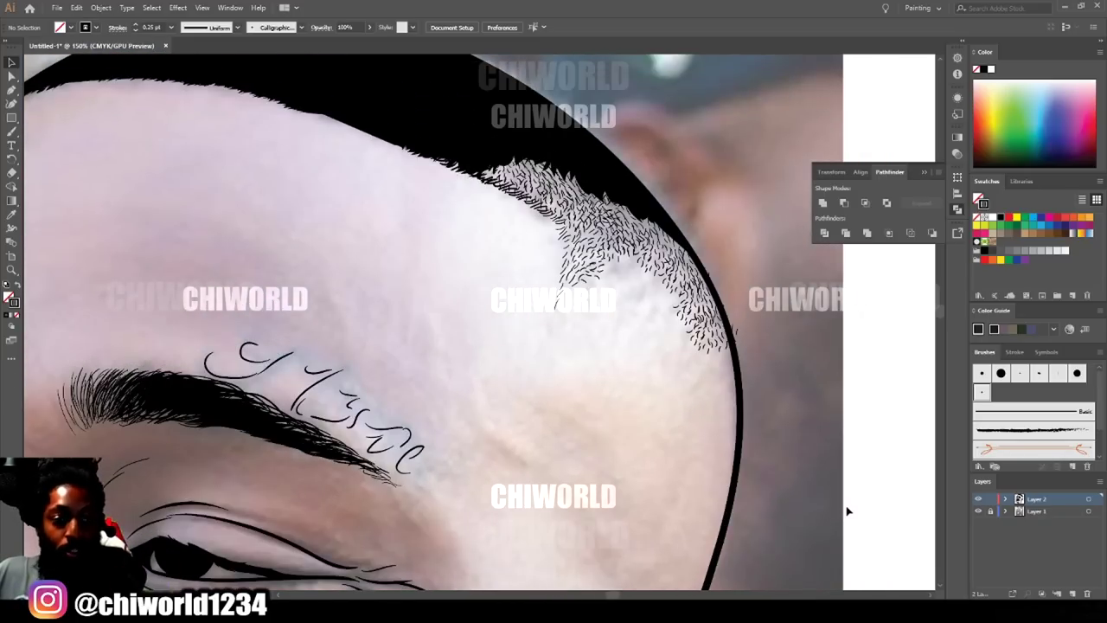
pyautogui.press('b')
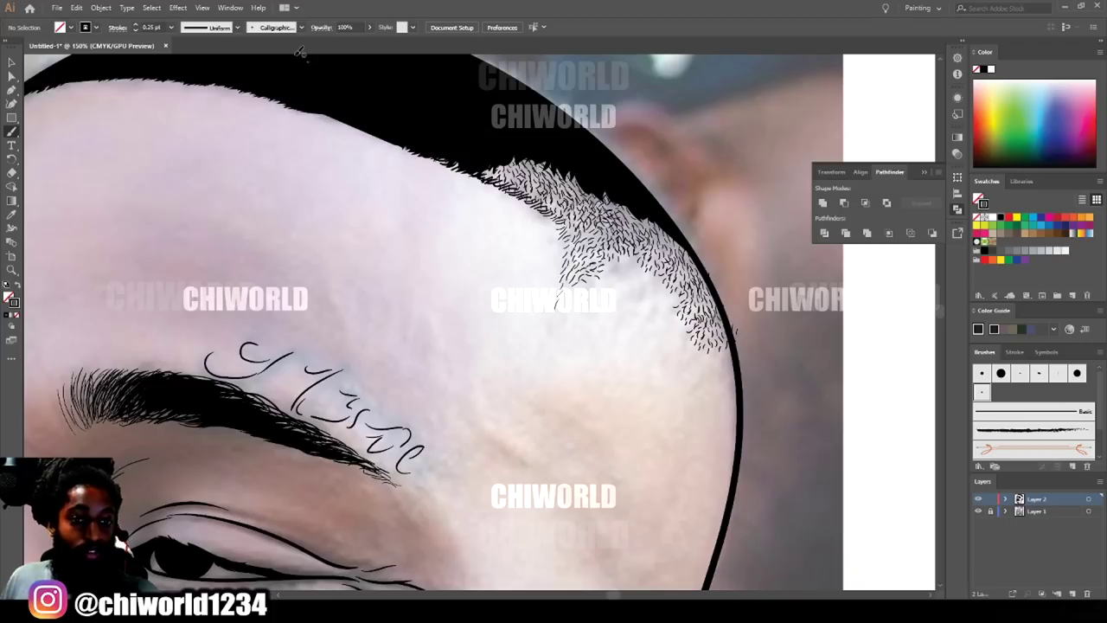
pyautogui.moveTo(732, 392)
pyautogui.mouseDown()
pyautogui.moveTo(728, 356)
pyautogui.moveTo(712, 359)
pyautogui.mouseUp()
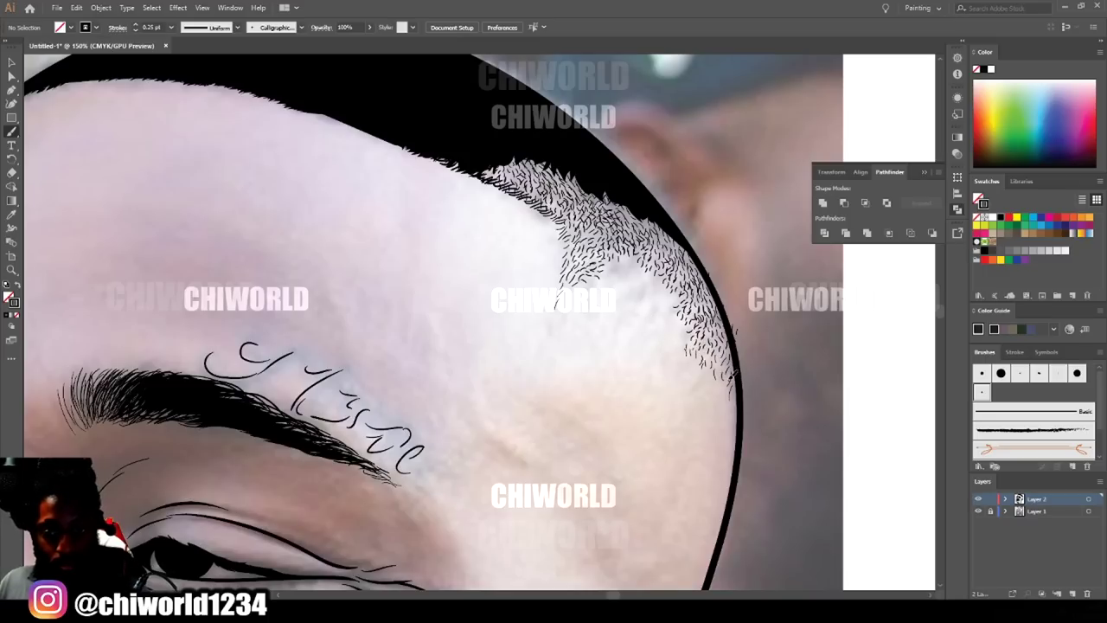
pyautogui.moveTo(692, 331)
pyautogui.mouseDown()
pyautogui.moveTo(663, 291)
pyautogui.moveTo(657, 298)
pyautogui.mouseUp()
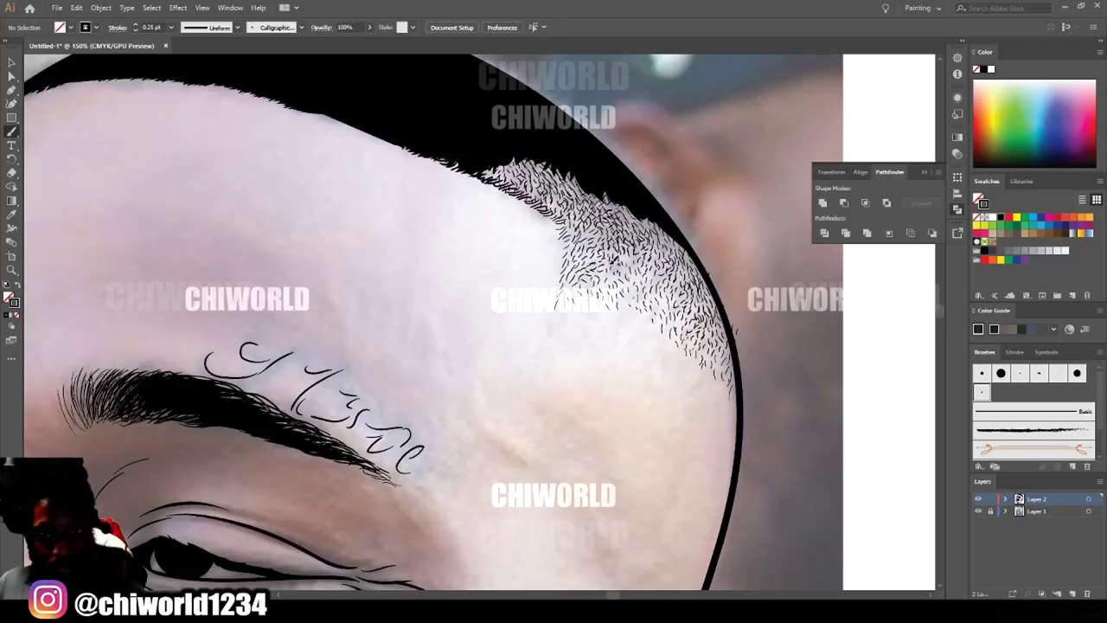
pyautogui.scroll(-4, 616, 259)
pyautogui.scroll(5, 663, 347)
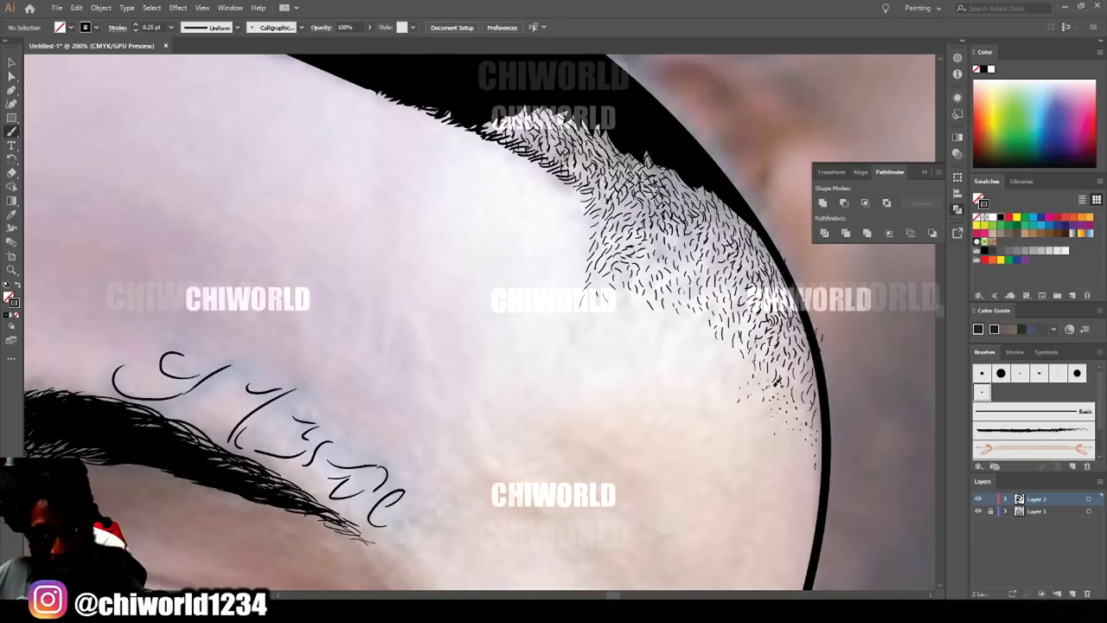
# Extend the tiny fading strokes along the lower edge of the temple hair toward the forehead.
pyautogui.hotkey('ctrl', '-')
pyautogui.hotkey('ctrl', '-')
pyautogui.click(979, 511)
pyautogui.hotkey('ctrl', '-')
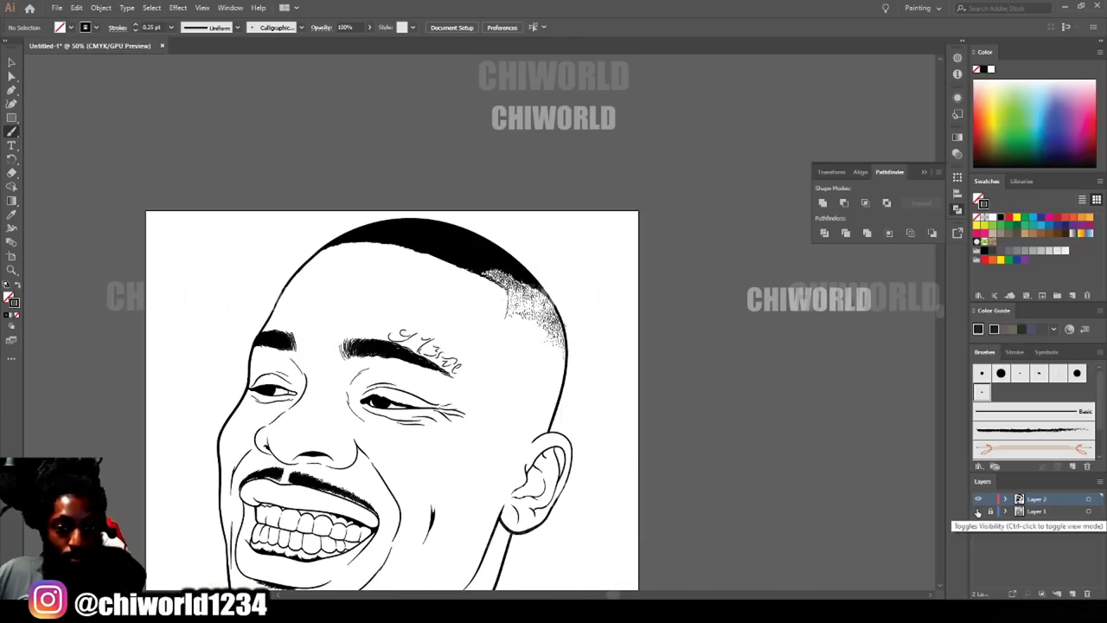
pyautogui.hotkey('ctrl', '+')
pyautogui.hotkey('ctrl', '+')
pyautogui.hotkey('ctrl', '+')
pyautogui.click(980, 512)
pyautogui.moveTo(711, 370)
pyautogui.mouseDown()
pyautogui.moveTo(720, 377)
pyautogui.moveTo(730, 341)
pyautogui.mouseUp()
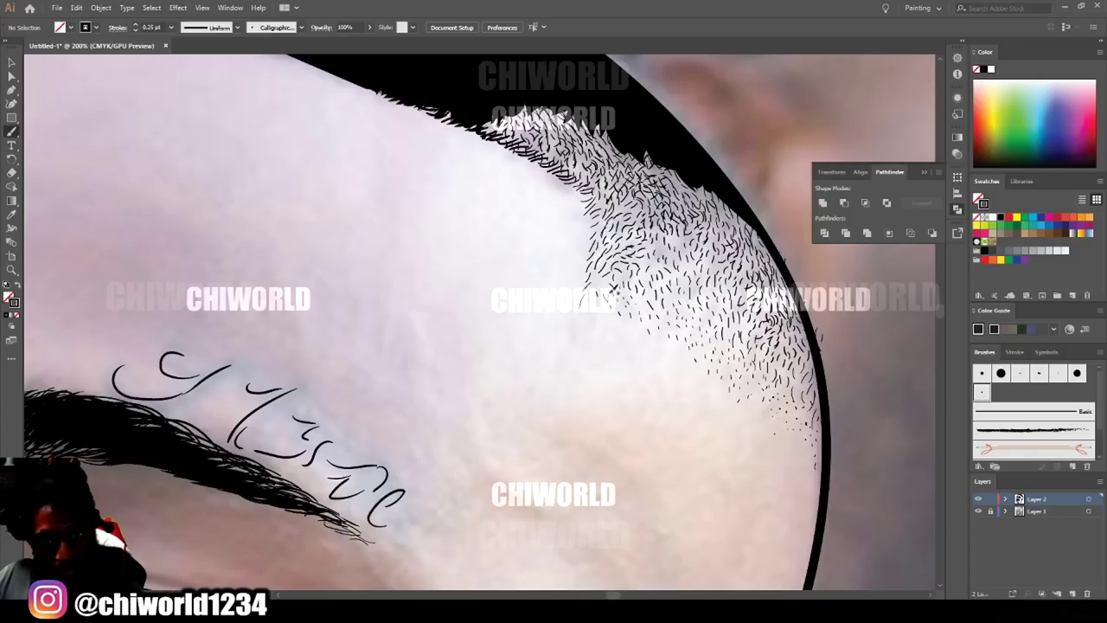
# Examine the finished lower fade on the full portrait with the photo hidden, and bring the photo back.
pyautogui.hotkey('ctrl', '-')
pyautogui.hotkey('ctrl', '-')
pyautogui.hotkey('ctrl', '-')
pyautogui.click(979, 512)
pyautogui.hotkey('ctrl', '-')
pyautogui.hotkey('ctrl', '-')
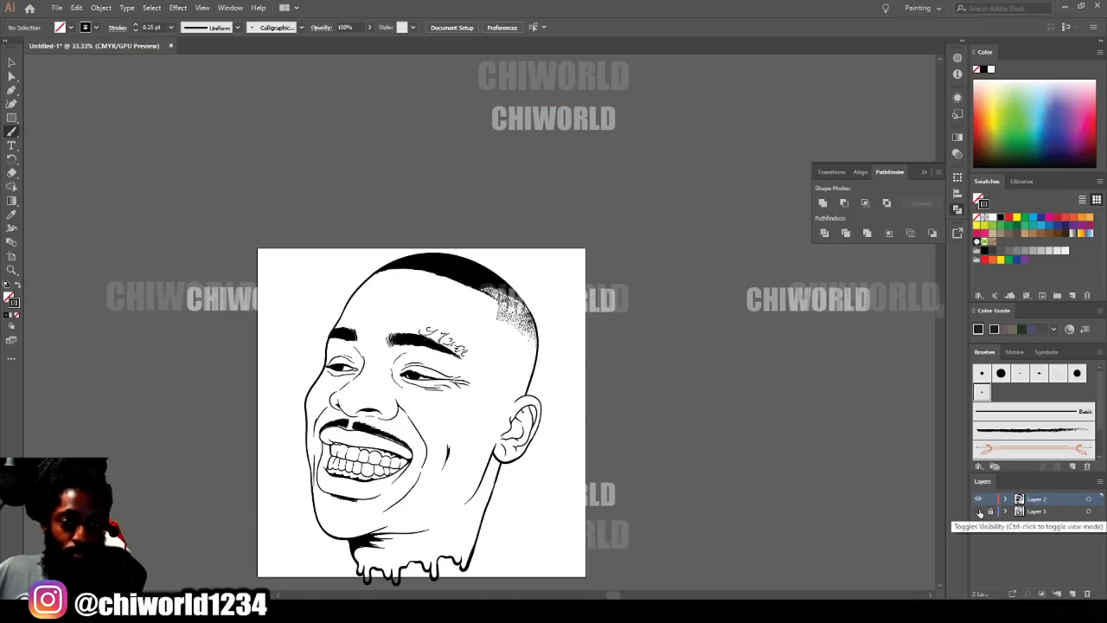
pyautogui.hotkey('ctrl', '+')
pyautogui.hotkey('ctrl', '+')
pyautogui.hotkey('ctrl', '+')
pyautogui.hotkey('ctrl', '+')
pyautogui.click(979, 512)
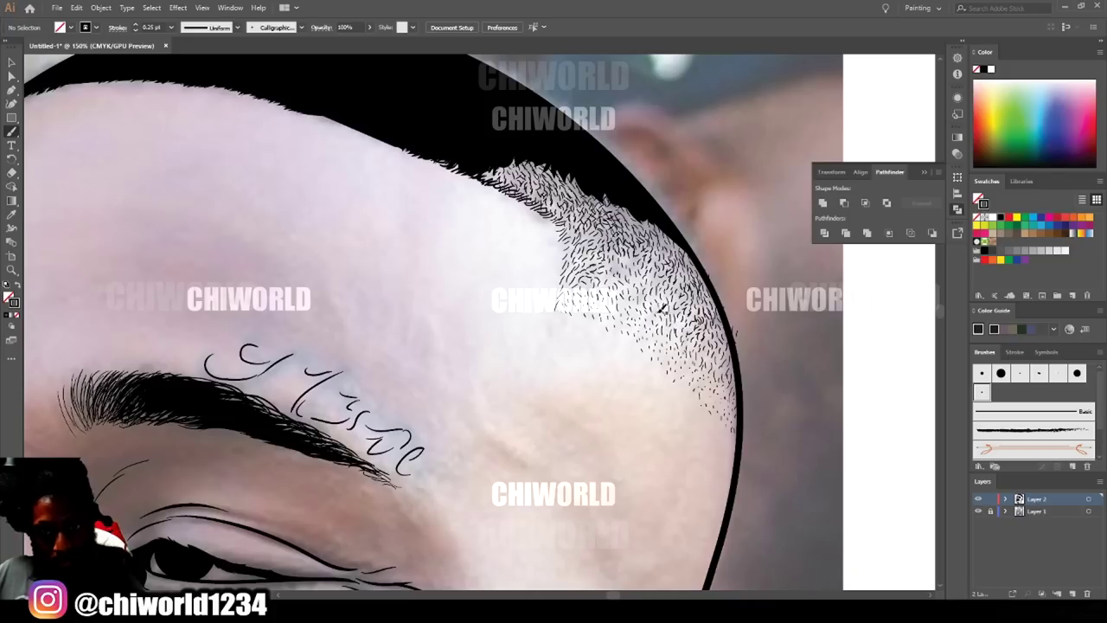
# Blend the front corner of the filled hair into the fade with dense overlapping short strokes.
pyautogui.moveTo(557, 204); pyautogui.dragTo(543, 188)
pyautogui.moveTo(543, 195); pyautogui.dragTo(511, 174)
pyautogui.moveTo(510, 179); pyautogui.dragTo(486, 169)
pyautogui.moveTo(557, 203); pyautogui.dragTo(524, 163)
pyautogui.moveTo(528, 171); pyautogui.dragTo(512, 164)
pyautogui.moveTo(516, 174); pyautogui.dragTo(501, 161)
pyautogui.moveTo(570, 197); pyautogui.dragTo(552, 181)
pyautogui.moveTo(552, 180); pyautogui.dragTo(531, 163)
pyautogui.moveTo(535, 165)
pyautogui.mouseDown()
pyautogui.moveTo(522, 156)
pyautogui.moveTo(538, 161)
pyautogui.mouseUp()
pyautogui.moveTo(545, 169); pyautogui.dragTo(529, 157)
pyautogui.moveTo(569, 191); pyautogui.dragTo(555, 173)
pyautogui.moveTo(564, 186); pyautogui.dragTo(528, 173)
pyautogui.moveTo(542, 187)
pyautogui.mouseDown()
pyautogui.moveTo(518, 166)
pyautogui.moveTo(493, 166)
pyautogui.mouseUp()
pyautogui.moveTo(518, 178); pyautogui.dragTo(455, 155)
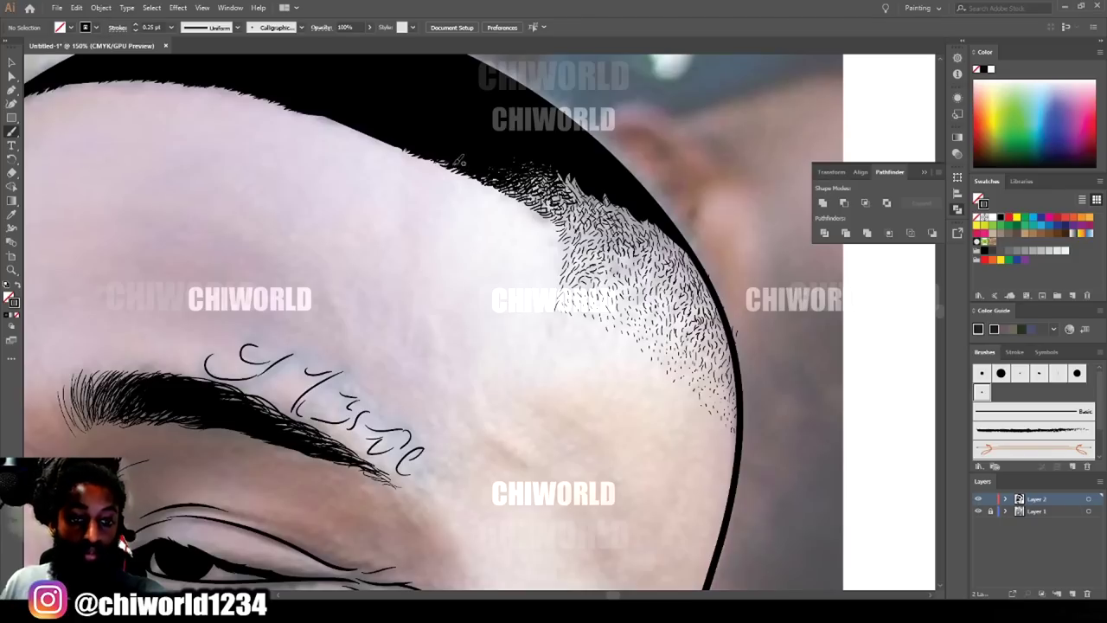
pyautogui.moveTo(573, 219)
pyautogui.mouseDown()
pyautogui.moveTo(558, 204)
pyautogui.moveTo(559, 166)
pyautogui.mouseUp()
pyautogui.moveTo(586, 209)
pyautogui.mouseDown()
pyautogui.moveTo(585, 196)
pyautogui.moveTo(552, 189)
pyautogui.mouseUp()
pyautogui.moveTo(564, 203); pyautogui.dragTo(540, 176)
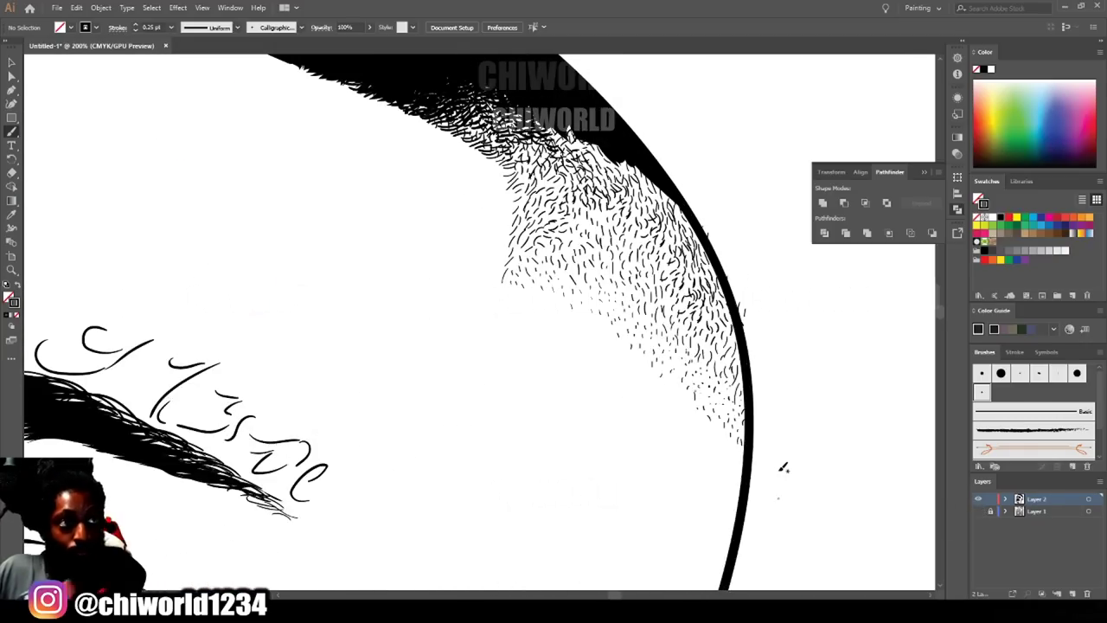
# Darken the transition beneath the filled hair's front section with dense overlapping short brush hairs.
pyautogui.scroll(1, 783, 468)
pyautogui.moveTo(528, 225)
pyautogui.mouseDown()
pyautogui.moveTo(518, 204)
pyautogui.moveTo(540, 193)
pyautogui.moveTo(524, 180)
pyautogui.mouseUp()
pyautogui.moveTo(564, 215); pyautogui.dragTo(538, 180)
pyautogui.moveTo(587, 212); pyautogui.dragTo(557, 188)
pyautogui.moveTo(575, 190); pyautogui.dragTo(549, 166)
pyautogui.moveTo(584, 218); pyautogui.dragTo(571, 185)
pyautogui.moveTo(566, 178)
pyautogui.mouseDown()
pyautogui.moveTo(543, 166)
pyautogui.moveTo(558, 166)
pyautogui.mouseUp()
pyautogui.moveTo(576, 182); pyautogui.dragTo(550, 165)
pyautogui.moveTo(609, 234); pyautogui.dragTo(584, 193)
pyautogui.moveTo(595, 202); pyautogui.dragTo(570, 171)
pyautogui.moveTo(587, 180); pyautogui.dragTo(570, 163)
pyautogui.moveTo(571, 237); pyautogui.dragTo(561, 211)
pyautogui.moveTo(588, 229); pyautogui.dragTo(548, 200)
pyautogui.moveTo(561, 216); pyautogui.dragTo(525, 195)
pyautogui.moveTo(552, 205)
pyautogui.mouseDown()
pyautogui.moveTo(528, 189)
pyautogui.moveTo(542, 188)
pyautogui.mouseUp()
pyautogui.moveTo(576, 195)
pyautogui.mouseDown()
pyautogui.moveTo(507, 149)
pyautogui.moveTo(470, 159)
pyautogui.moveTo(489, 167)
pyautogui.mouseUp()
pyautogui.moveTo(617, 245); pyautogui.dragTo(598, 236)
pyautogui.moveTo(616, 221); pyautogui.dragTo(587, 189)
pyautogui.moveTo(599, 196); pyautogui.dragTo(577, 181)
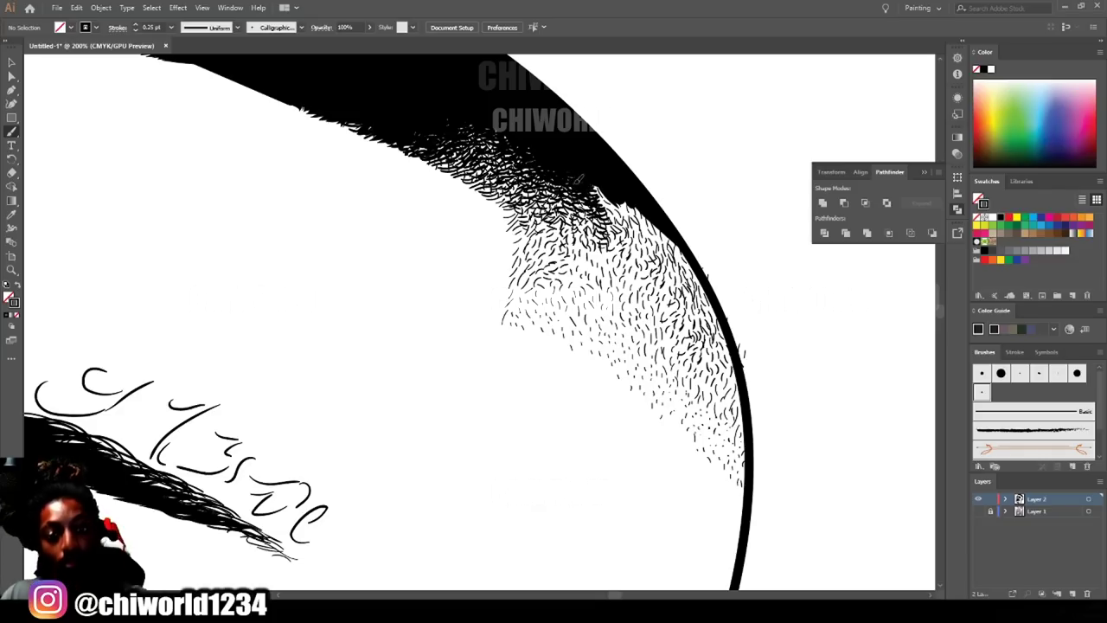
# Extend the dense short strokes along the filled hair's lower edge toward the back outline of the head.
pyautogui.hotkey('ctrl', '-')
pyautogui.hotkey('ctrl', '-')
pyautogui.hotkey('ctrl', '-')
pyautogui.hotkey('ctrl', '-')
pyautogui.hotkey('ctrl', '=')
pyautogui.hotkey('ctrl', '=')
pyautogui.hotkey('ctrl', '=')
pyautogui.hotkey('ctrl', '=')
pyautogui.moveTo(533, 218)
pyautogui.mouseDown()
pyautogui.moveTo(523, 233)
pyautogui.moveTo(618, 263)
pyautogui.mouseUp()
pyautogui.moveTo(621, 244); pyautogui.dragTo(661, 286)
pyautogui.moveTo(633, 242)
pyautogui.mouseDown()
pyautogui.moveTo(644, 267)
pyautogui.moveTo(640, 251)
pyautogui.mouseUp()
pyautogui.moveTo(602, 222); pyautogui.dragTo(608, 240)
pyautogui.moveTo(571, 203); pyautogui.dragTo(579, 224)
pyautogui.moveTo(594, 216); pyautogui.dragTo(597, 230)
pyautogui.moveTo(561, 202); pyautogui.dragTo(556, 221)
pyautogui.moveTo(567, 214)
pyautogui.mouseDown()
pyautogui.moveTo(576, 231)
pyautogui.moveTo(630, 235)
pyautogui.mouseUp()
pyautogui.moveTo(623, 212)
pyautogui.mouseDown()
pyautogui.moveTo(634, 242)
pyautogui.moveTo(621, 226)
pyautogui.mouseUp()
pyautogui.moveTo(594, 203)
pyautogui.mouseDown()
pyautogui.moveTo(607, 224)
pyautogui.moveTo(597, 215)
pyautogui.mouseUp()
pyautogui.moveTo(564, 192)
pyautogui.mouseDown()
pyautogui.moveTo(583, 207)
pyautogui.moveTo(575, 204)
pyautogui.mouseUp()
pyautogui.moveTo(578, 209)
pyautogui.mouseDown()
pyautogui.moveTo(599, 225)
pyautogui.moveTo(592, 216)
pyautogui.mouseUp()
pyautogui.moveTo(588, 189); pyautogui.dragTo(605, 206)
pyautogui.moveTo(560, 177)
pyautogui.mouseDown()
pyautogui.moveTo(597, 195)
pyautogui.moveTo(561, 177)
pyautogui.mouseUp()
pyautogui.moveTo(570, 183); pyautogui.dragTo(541, 157)
pyautogui.moveTo(553, 166); pyautogui.dragTo(536, 151)
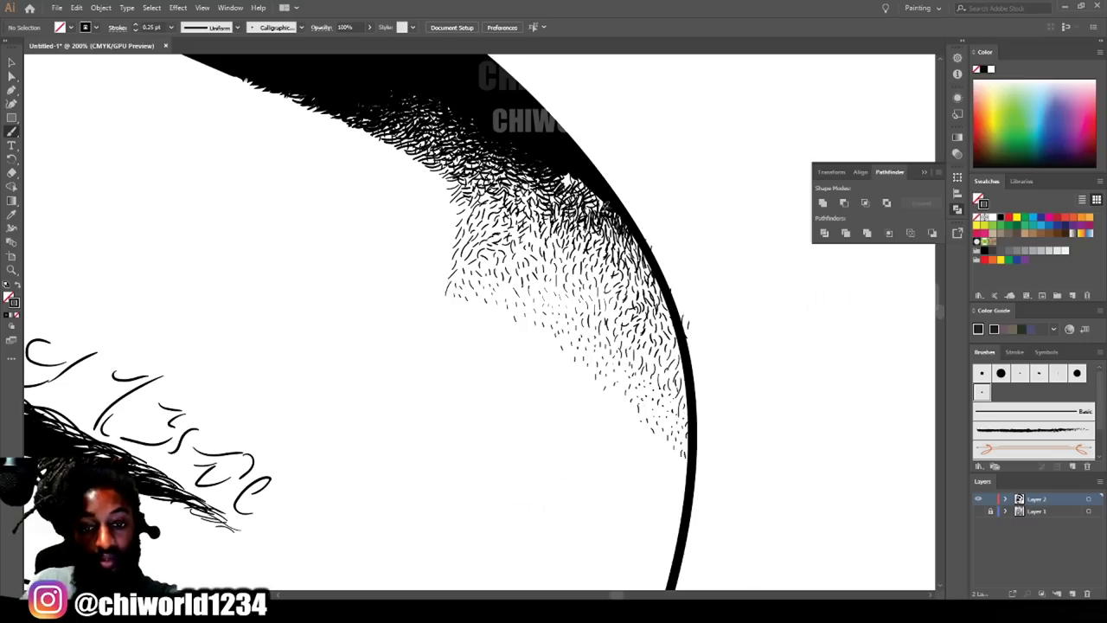
# Cover the remaining white gap below the solid hair and thicken the strokes where the fade meets the head outline.
pyautogui.moveTo(600, 205); pyautogui.dragTo(586, 188)
pyautogui.moveTo(591, 199); pyautogui.dragTo(566, 170)
pyautogui.moveTo(578, 183); pyautogui.dragTo(560, 166)
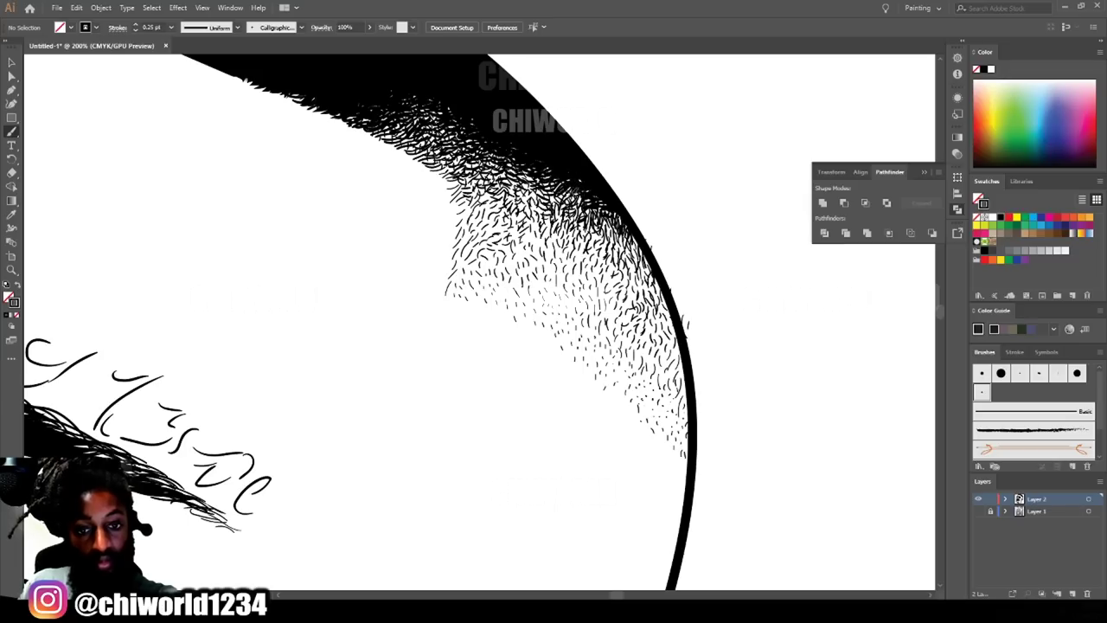
pyautogui.moveTo(566, 206)
pyautogui.mouseDown()
pyautogui.moveTo(578, 191)
pyautogui.moveTo(592, 196)
pyautogui.moveTo(560, 173)
pyautogui.mouseUp()
pyautogui.moveTo(573, 184); pyautogui.dragTo(553, 168)
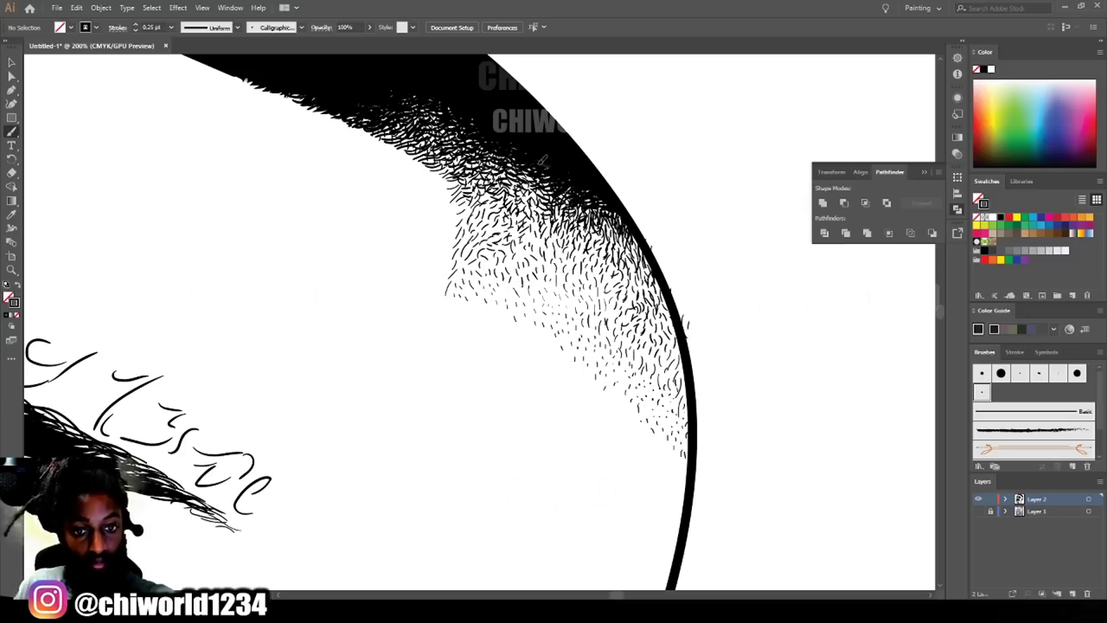
pyautogui.moveTo(643, 242); pyautogui.dragTo(610, 211)
pyautogui.moveTo(628, 223); pyautogui.dragTo(605, 202)
pyautogui.moveTo(649, 255); pyautogui.dragTo(598, 204)
pyautogui.moveTo(650, 276)
pyautogui.mouseDown()
pyautogui.moveTo(639, 249)
pyautogui.moveTo(597, 218)
pyautogui.mouseUp()
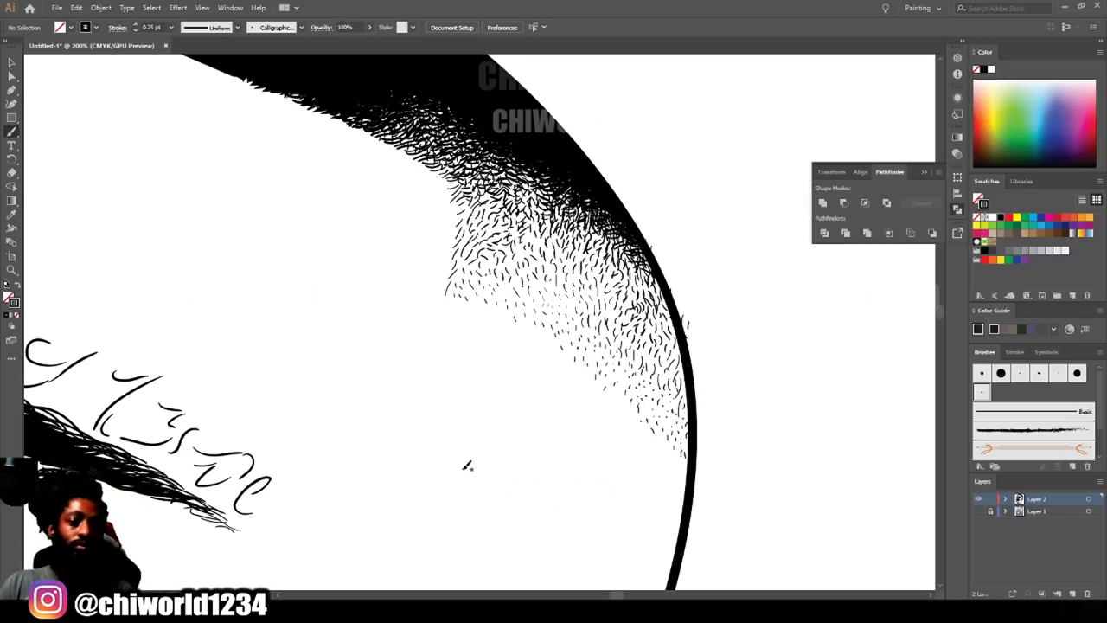
# Layer more short hairs across the middle of the temple fade, from the head outline to the front hairline.
pyautogui.scroll(-3, 480, 469)
pyautogui.scroll(3, 480, 469)
pyautogui.scroll(1, 645, 474)
pyautogui.moveTo(668, 358); pyautogui.dragTo(640, 317)
pyautogui.moveTo(645, 329)
pyautogui.mouseDown()
pyautogui.moveTo(569, 251)
pyautogui.moveTo(519, 225)
pyautogui.moveTo(519, 209)
pyautogui.mouseUp()
pyautogui.moveTo(517, 241); pyautogui.dragTo(476, 218)
pyautogui.moveTo(475, 232); pyautogui.dragTo(462, 204)
pyautogui.moveTo(506, 221)
pyautogui.mouseDown()
pyautogui.moveTo(490, 206)
pyautogui.moveTo(502, 218)
pyautogui.mouseUp()
pyautogui.moveTo(534, 246); pyautogui.dragTo(520, 229)
pyautogui.moveTo(678, 389); pyautogui.dragTo(666, 367)
pyautogui.moveTo(670, 375); pyautogui.dragTo(628, 320)
pyautogui.moveTo(635, 334); pyautogui.dragTo(607, 310)
pyautogui.moveTo(609, 315)
pyautogui.mouseDown()
pyautogui.moveTo(585, 287)
pyautogui.moveTo(550, 278)
pyautogui.mouseUp()
pyautogui.moveTo(559, 291); pyautogui.dragTo(541, 263)
pyautogui.moveTo(553, 265)
pyautogui.mouseDown()
pyautogui.moveTo(535, 247)
pyautogui.moveTo(520, 253)
pyautogui.mouseUp()
pyautogui.moveTo(512, 251); pyautogui.dragTo(483, 240)
pyautogui.moveTo(486, 261); pyautogui.dragTo(460, 238)
pyautogui.moveTo(464, 211); pyautogui.dragTo(441, 196)
pyautogui.moveTo(448, 204); pyautogui.dragTo(418, 178)
pyautogui.moveTo(427, 190)
pyautogui.mouseDown()
pyautogui.moveTo(403, 176)
pyautogui.moveTo(413, 178)
pyautogui.mouseUp()
pyautogui.moveTo(403, 177); pyautogui.dragTo(383, 164)
pyautogui.moveTo(547, 279); pyautogui.dragTo(530, 252)
pyautogui.moveTo(584, 291); pyautogui.dragTo(556, 267)
pyautogui.moveTo(583, 281); pyautogui.dragTo(543, 246)
pyautogui.moveTo(622, 317); pyautogui.dragTo(594, 289)
pyautogui.moveTo(642, 315); pyautogui.dragTo(623, 307)
pyautogui.moveTo(661, 326); pyautogui.dragTo(640, 296)
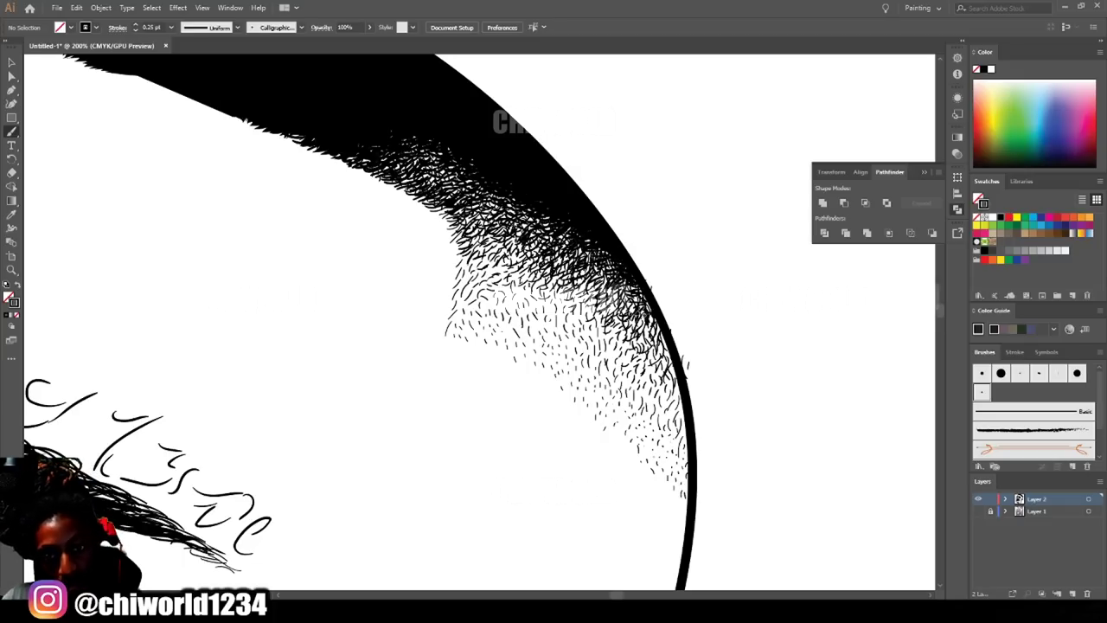
# Add short hairs sticking out along the outer head outline, from beside the temple fade up toward the crown.
pyautogui.hotkey('ctrl', '-')
pyautogui.hotkey('ctrl', '-')
pyautogui.hotkey('ctrl', '-')
pyautogui.hotkey('ctrl', '+')
pyautogui.hotkey('ctrl', '+')
pyautogui.hotkey('ctrl', '+')
pyautogui.moveTo(583, 400); pyautogui.dragTo(590, 374)
pyautogui.moveTo(581, 383); pyautogui.dragTo(588, 367)
pyautogui.moveTo(576, 358); pyautogui.dragTo(581, 349)
pyautogui.moveTo(589, 424); pyautogui.dragTo(593, 414)
pyautogui.moveTo(568, 350); pyautogui.dragTo(573, 338)
pyautogui.moveTo(558, 331); pyautogui.dragTo(551, 296)
pyautogui.moveTo(538, 289); pyautogui.dragTo(514, 237)
pyautogui.moveTo(505, 237); pyautogui.dragTo(472, 193)
pyautogui.moveTo(468, 196); pyautogui.dragTo(438, 156)
pyautogui.moveTo(436, 159); pyautogui.dragTo(404, 127)
pyautogui.moveTo(403, 131); pyautogui.dragTo(389, 112)
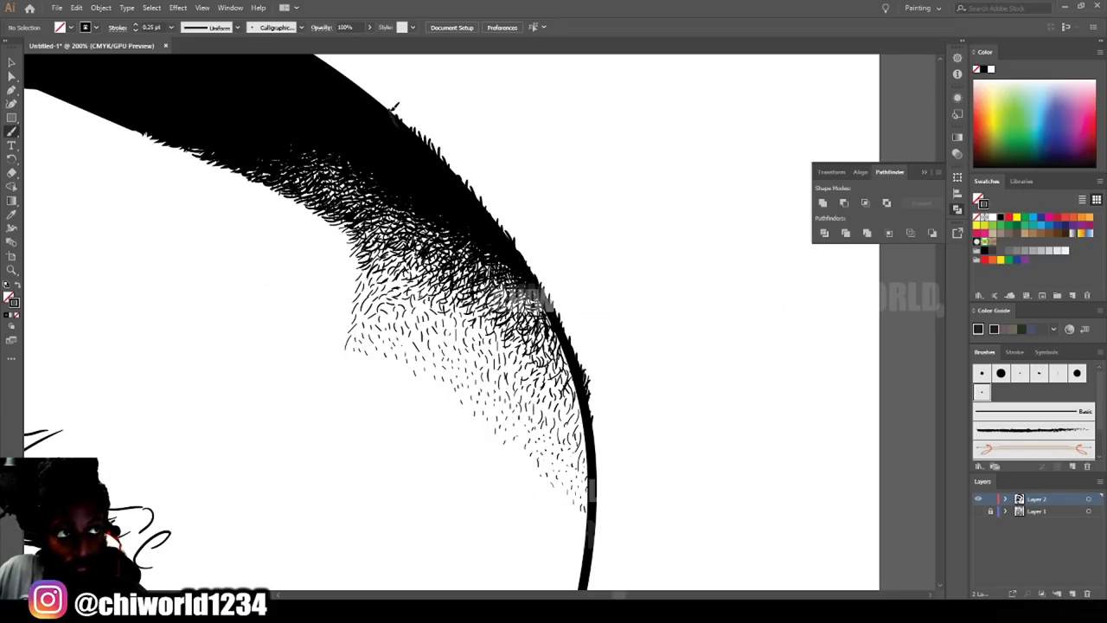
# Continue the short outer hairs along the top of the head, from the front hairline across the crown.
pyautogui.hotkey('ctrl', '-')
pyautogui.hotkey('ctrl', '-')
pyautogui.hotkey('ctrl', '-')
pyautogui.scroll(2, 750, 429)
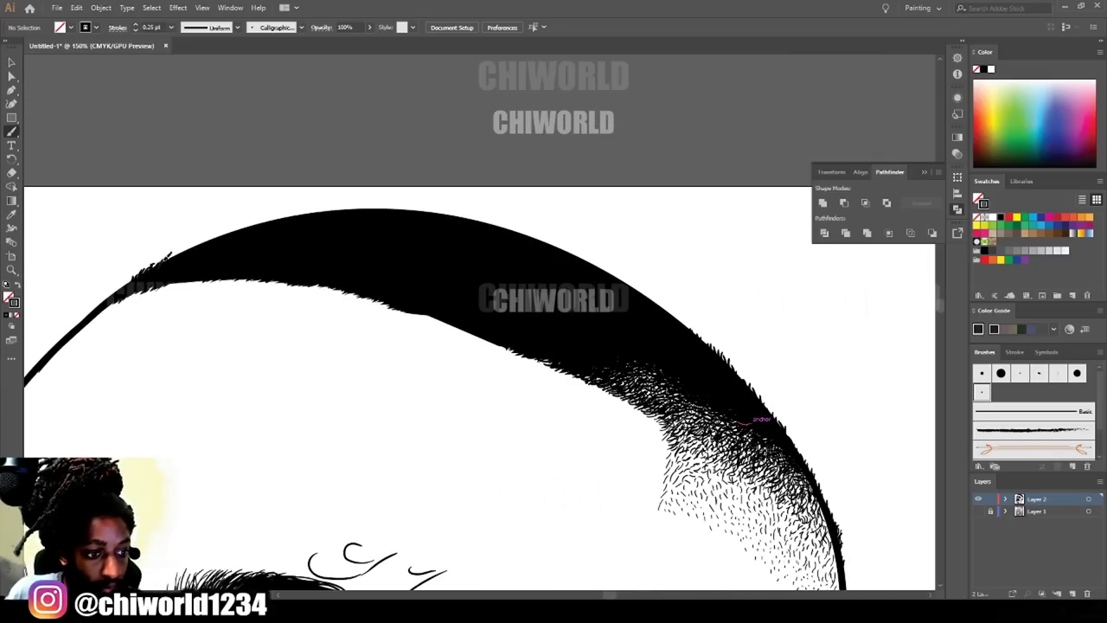
pyautogui.moveTo(128, 284)
pyautogui.mouseDown()
pyautogui.moveTo(212, 237)
pyautogui.moveTo(294, 212)
pyautogui.mouseUp()
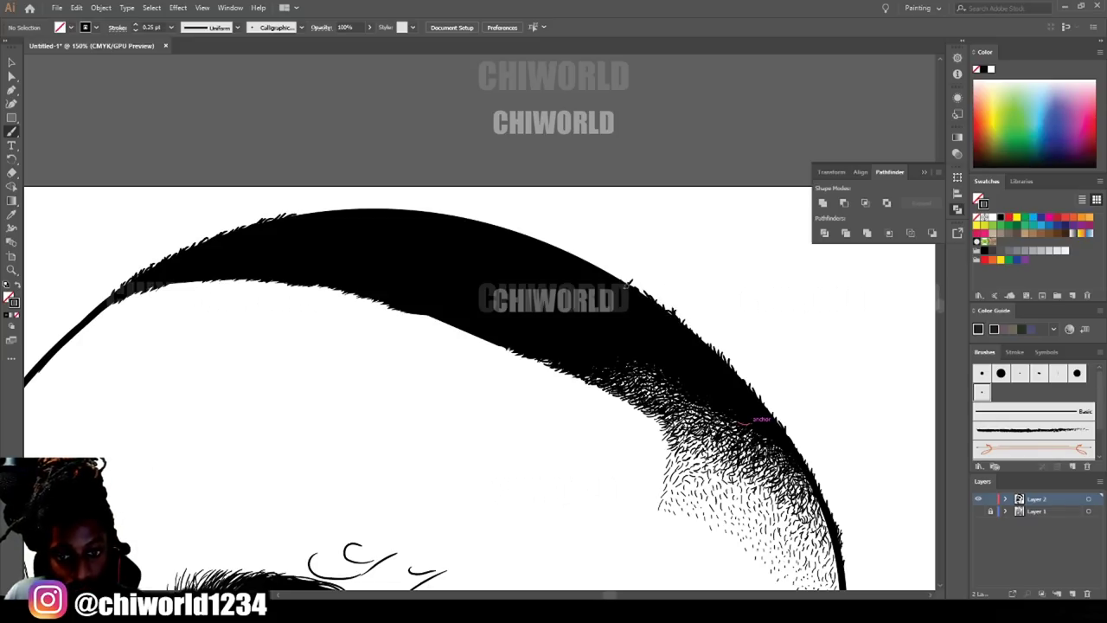
pyautogui.moveTo(569, 246)
pyautogui.mouseDown()
pyautogui.moveTo(463, 211)
pyautogui.moveTo(301, 208)
pyautogui.mouseUp()
# Using the Pencil tool with a black fill and no stroke, draw a solid drip shape under the middle of the neck's dripping edge.
pyautogui.hotkey('ctrl', '-')
pyautogui.hotkey('ctrl', '-')
pyautogui.hotkey('ctrl', '-')
pyautogui.hotkey('ctrl', '-')
pyautogui.hotkey('ctrl', '-')
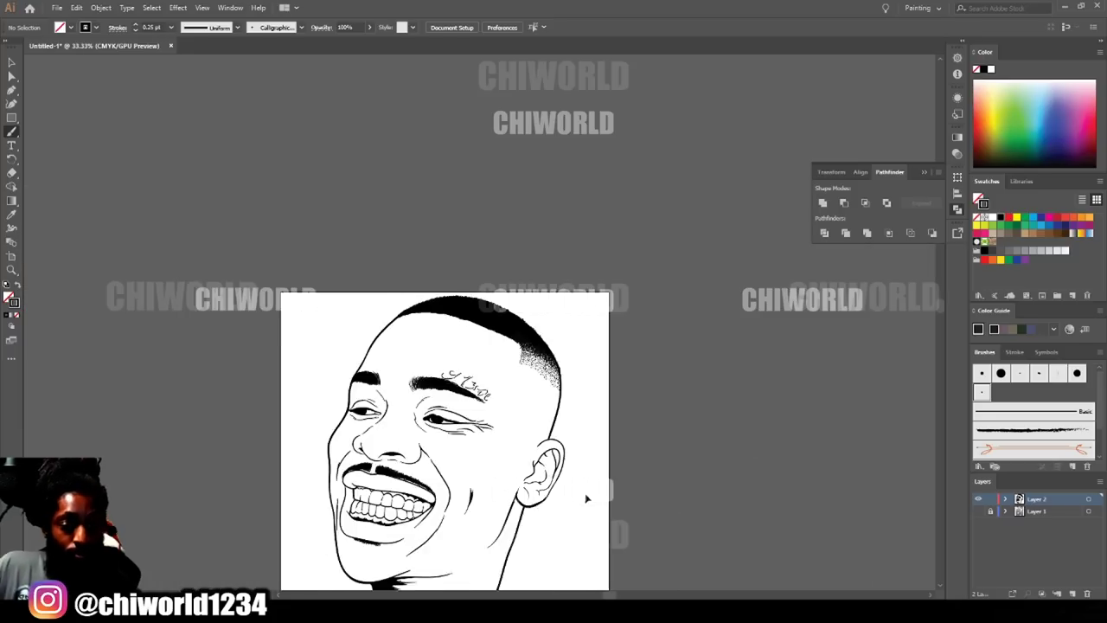
pyautogui.moveTo(561, 554); pyautogui.dragTo(595, 479)
pyautogui.hotkey('ctrl', '+')
pyautogui.hotkey('ctrl', '+')
pyautogui.moveTo(591, 566); pyautogui.dragTo(590, 476)
pyautogui.moveTo(571, 585); pyautogui.dragTo(596, 470)
pyautogui.hotkey('ctrl', '+')
pyautogui.scroll(2, 519, 449)
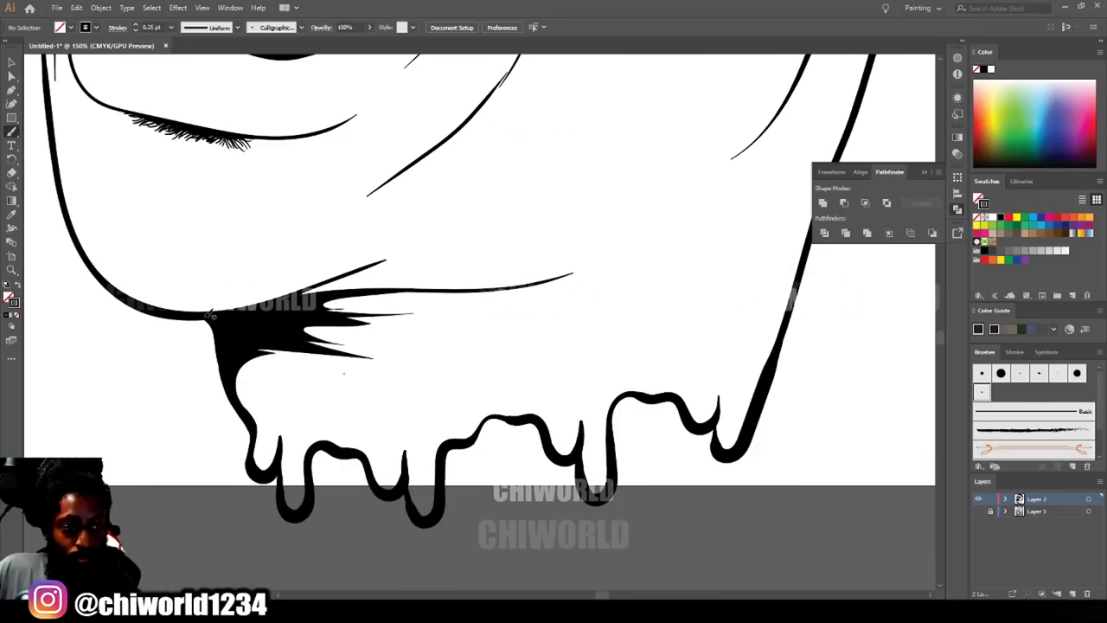
pyautogui.moveTo(11, 133); pyautogui.dragTo(45, 161)
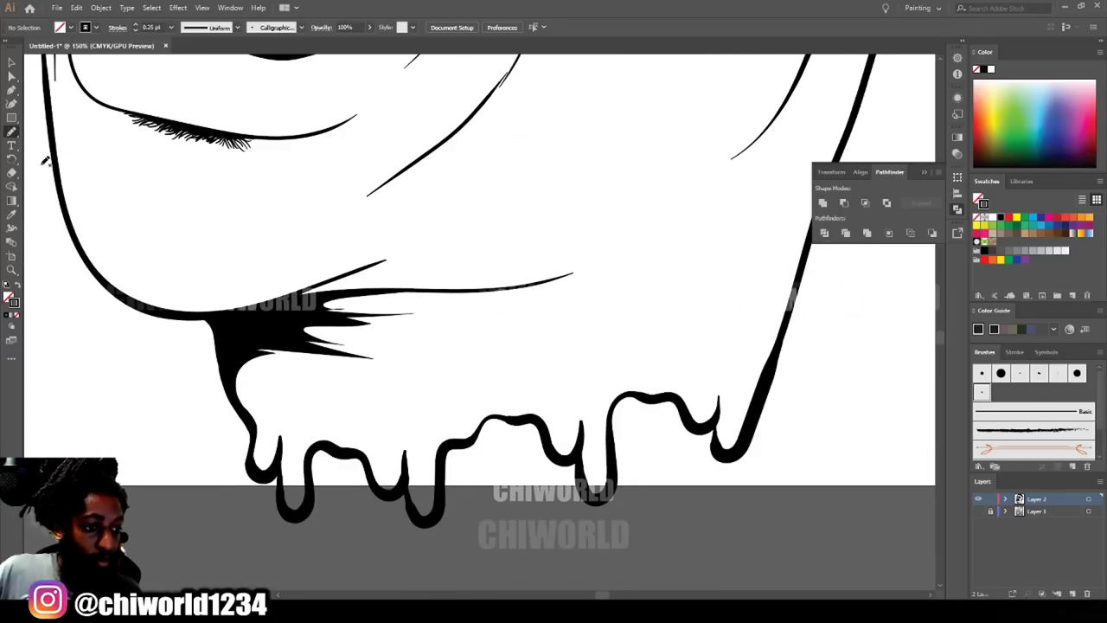
pyautogui.click(17, 285)
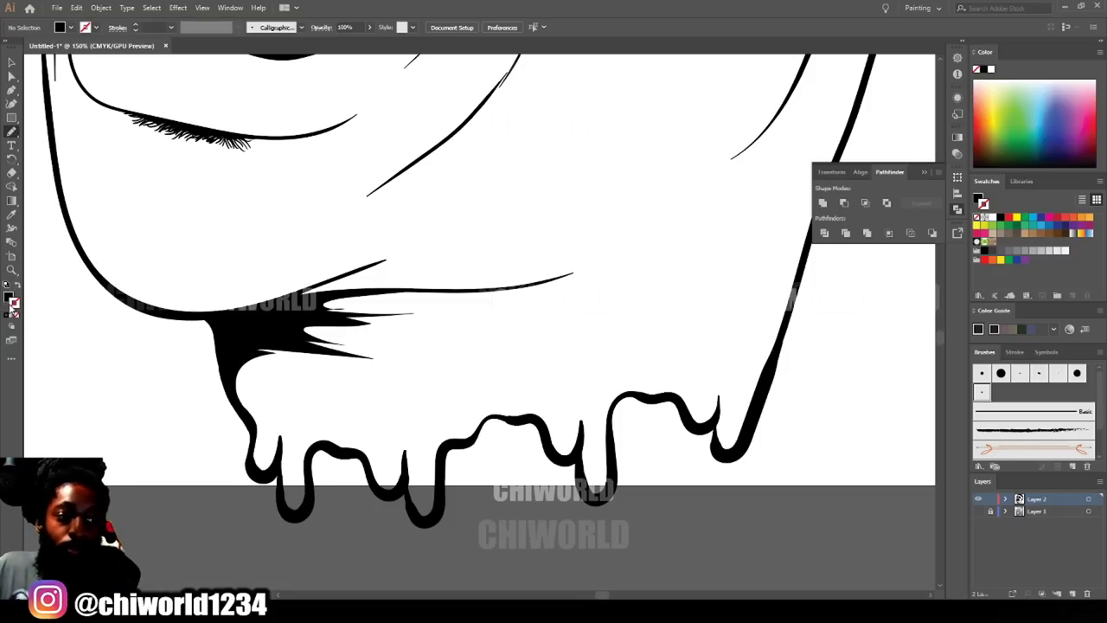
pyautogui.scroll(-1, 385, 281)
pyautogui.keyDown('alt'); pyautogui.scroll(4, 455, 351); pyautogui.keyUp('alt')
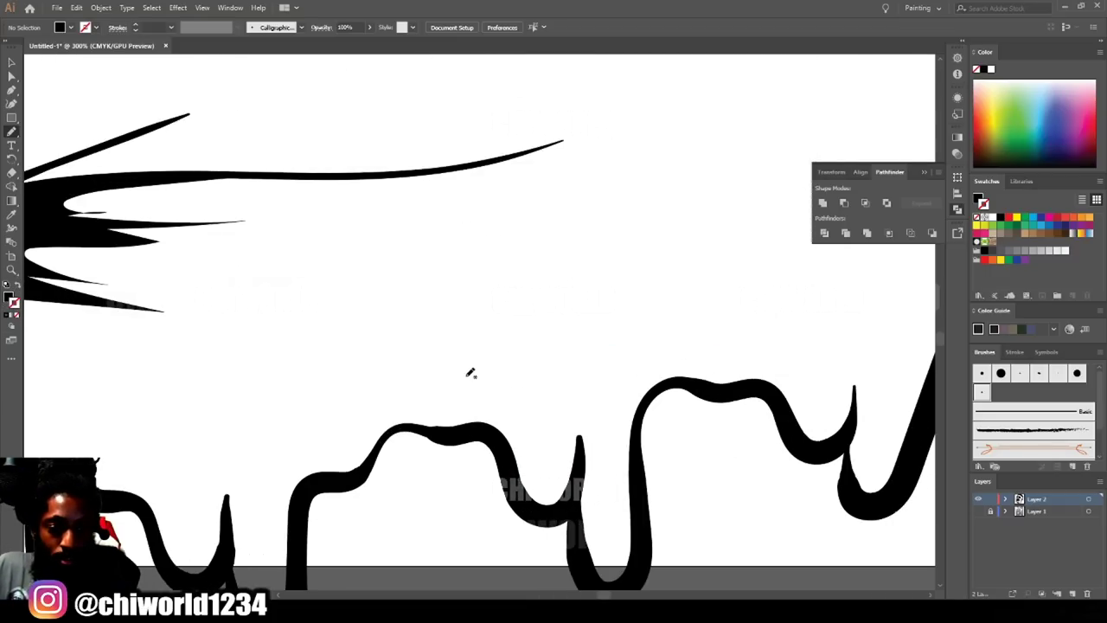
pyautogui.hscroll(-2, 513, 362)
pyautogui.scroll(-2, 516, 356)
pyautogui.moveTo(689, 311)
pyautogui.mouseDown()
pyautogui.moveTo(684, 388)
pyautogui.moveTo(630, 379)
pyautogui.moveTo(611, 507)
pyautogui.mouseUp()
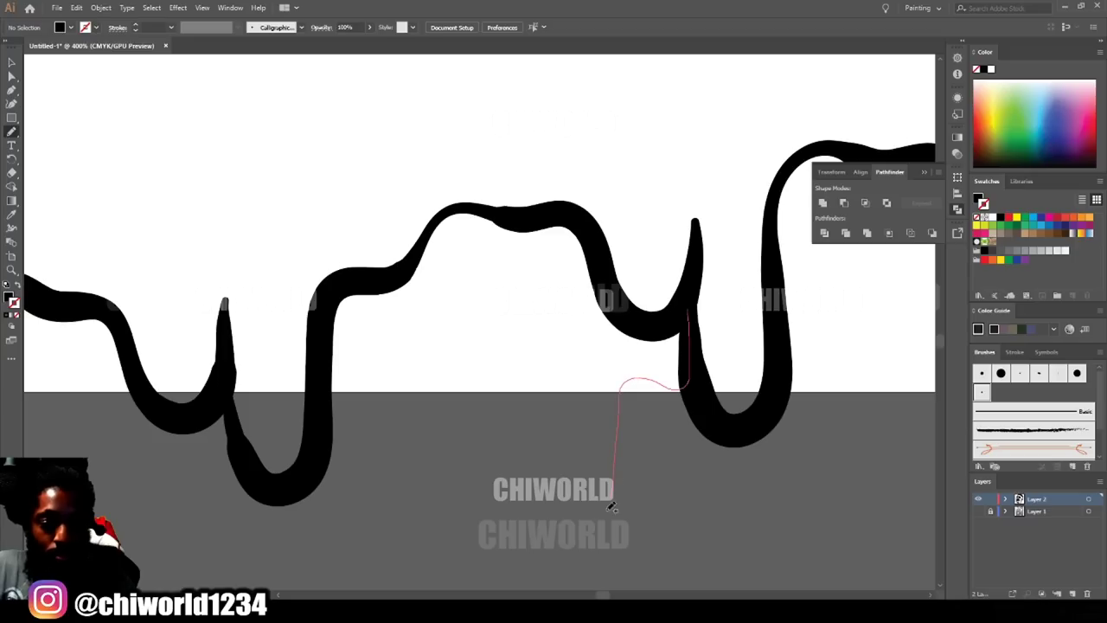
pyautogui.moveTo(560, 453)
pyautogui.mouseDown()
pyautogui.moveTo(324, 445)
pyautogui.moveTo(540, 210)
pyautogui.moveTo(694, 294)
pyautogui.moveTo(597, 341)
pyautogui.moveTo(474, 197)
pyautogui.moveTo(723, 269)
pyautogui.mouseUp()
# Draw further solid black drip shapes beneath the remaining arches of the neck's dripping edge.
pyautogui.hscroll(8, 958, 411)
pyautogui.scroll(1, 941, 361)
pyautogui.scroll(-3, 776, 321)
pyautogui.scroll(3, 401, 357)
pyautogui.moveTo(555, 370)
pyautogui.mouseDown()
pyautogui.moveTo(564, 401)
pyautogui.moveTo(351, 362)
pyautogui.moveTo(437, 296)
pyautogui.moveTo(560, 432)
pyautogui.mouseUp()
pyautogui.scroll(-5, 926, 352)
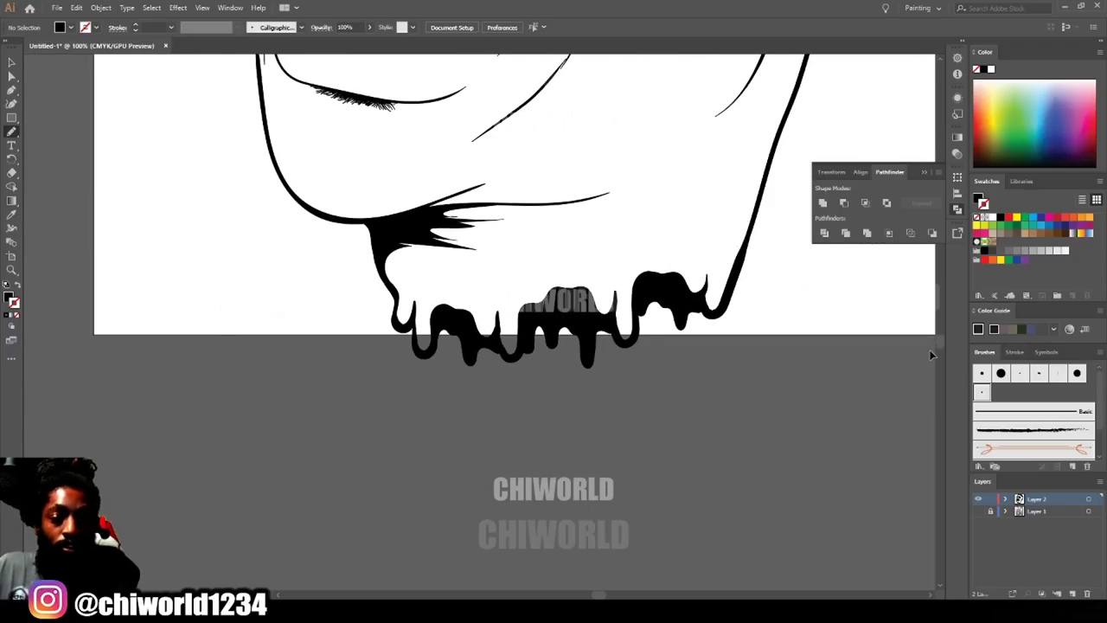
# Draw a jagged, streaky black shadow shape rising from the middle neck drips to the line under the jaw.
pyautogui.scroll(5, 932, 337)
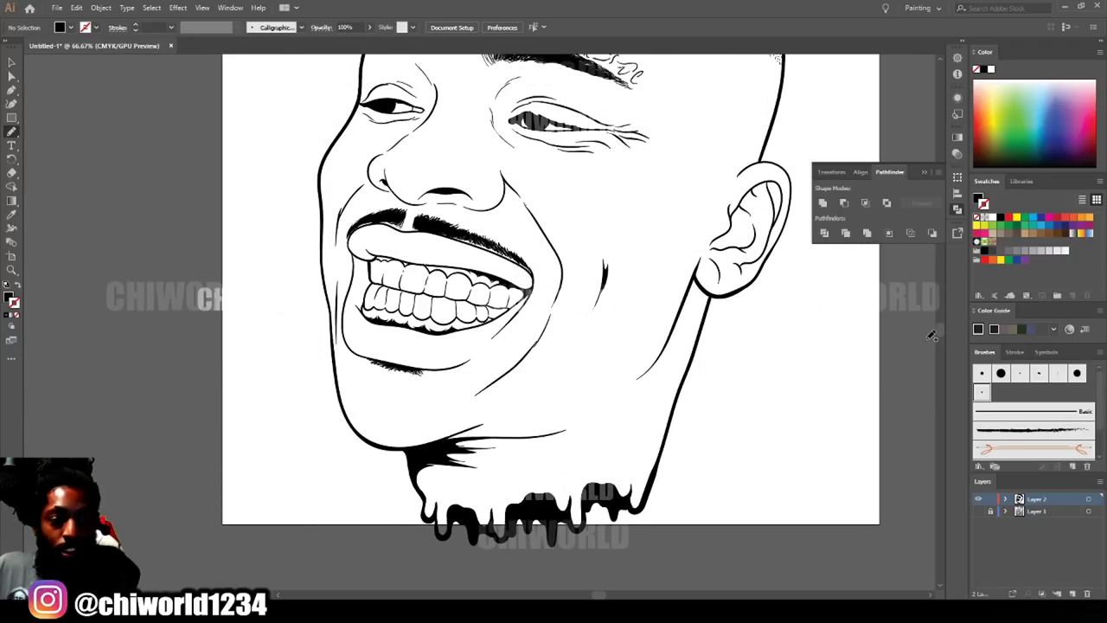
pyautogui.scroll(-5, 932, 333)
pyautogui.scroll(3, 931, 329)
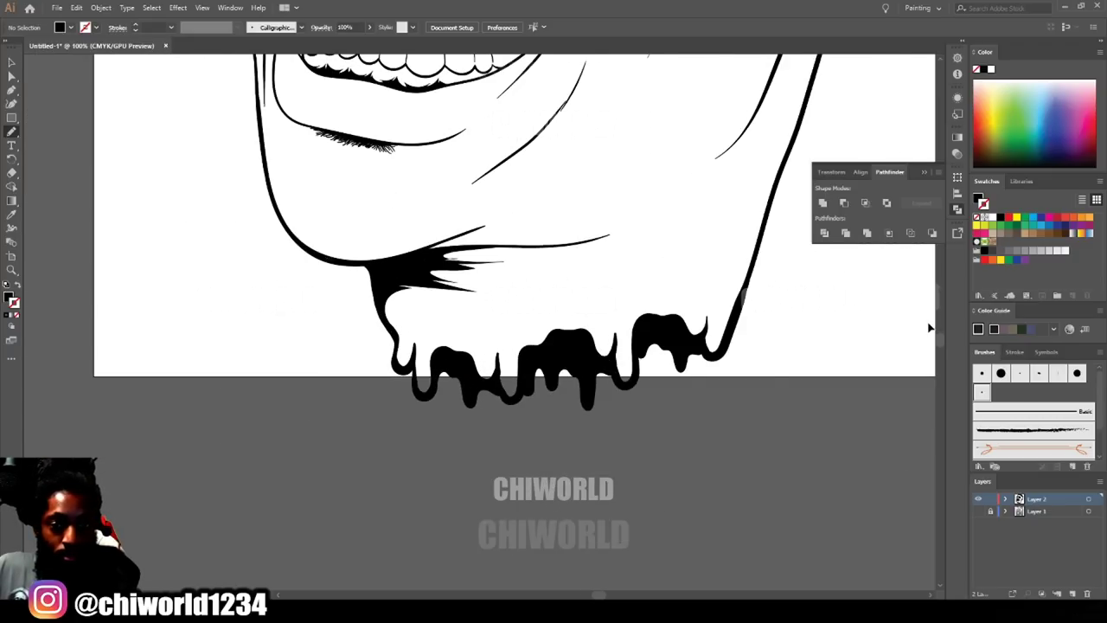
pyautogui.scroll(2, 929, 328)
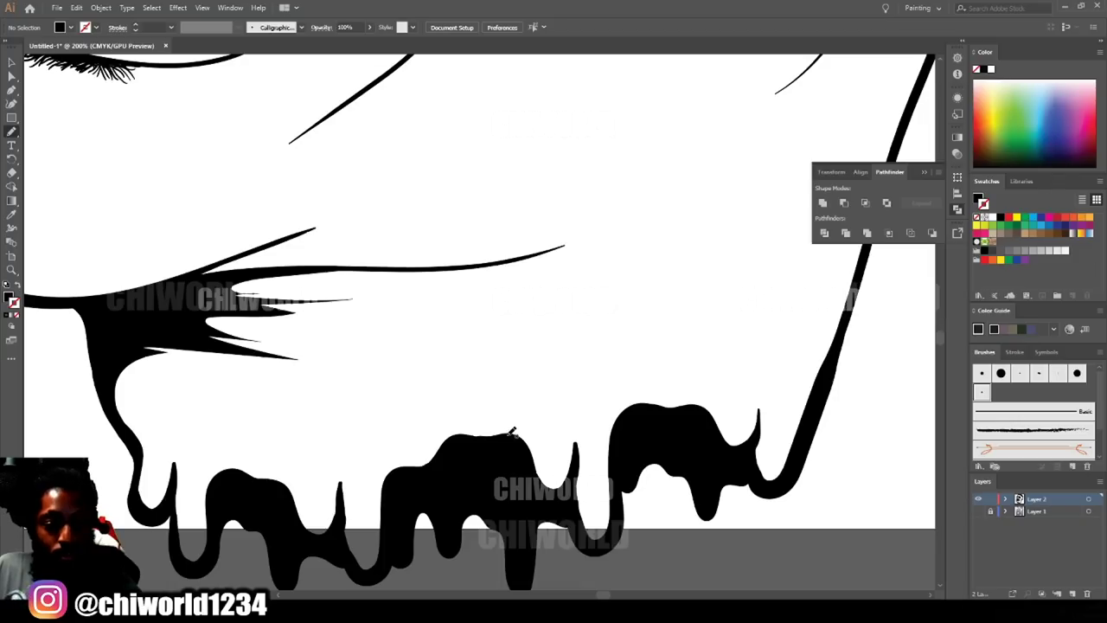
pyautogui.moveTo(498, 418); pyautogui.dragTo(488, 334)
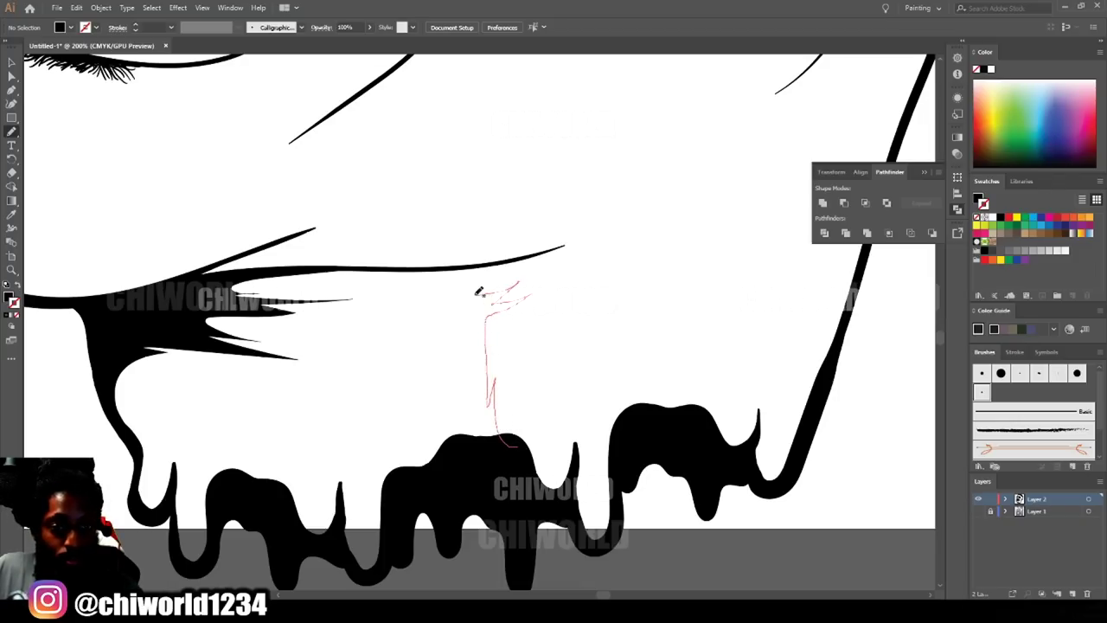
pyautogui.moveTo(451, 281)
pyautogui.mouseDown()
pyautogui.moveTo(471, 317)
pyautogui.moveTo(483, 310)
pyautogui.moveTo(469, 433)
pyautogui.mouseUp()
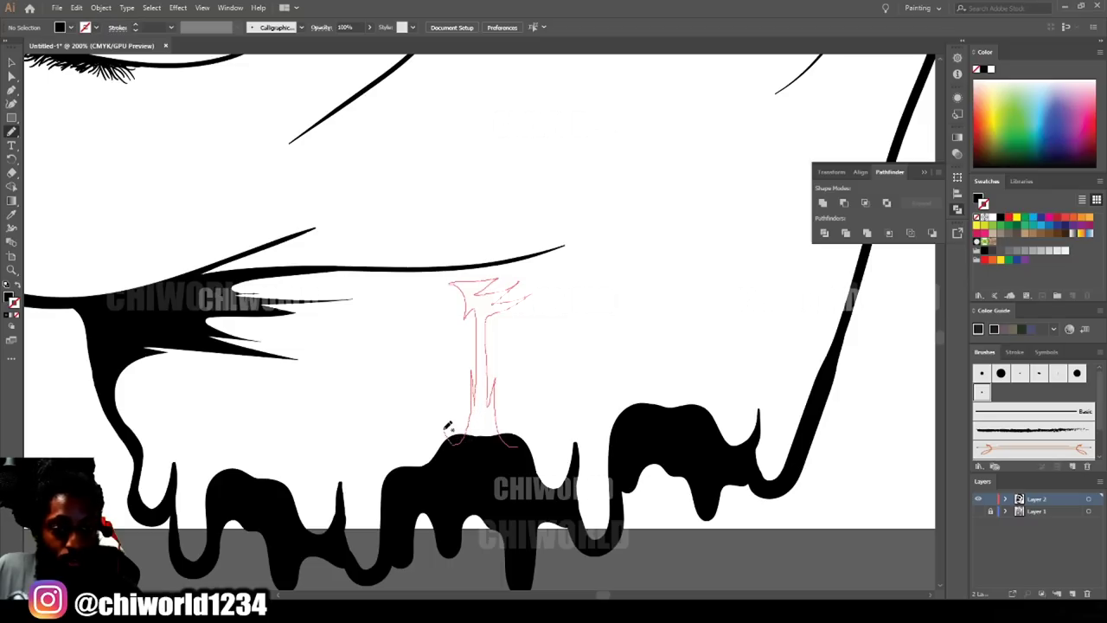
pyautogui.moveTo(443, 395)
pyautogui.mouseDown()
pyautogui.moveTo(440, 351)
pyautogui.moveTo(429, 350)
pyautogui.moveTo(427, 415)
pyautogui.moveTo(431, 393)
pyautogui.moveTo(435, 407)
pyautogui.moveTo(411, 481)
pyautogui.moveTo(391, 327)
pyautogui.mouseUp()
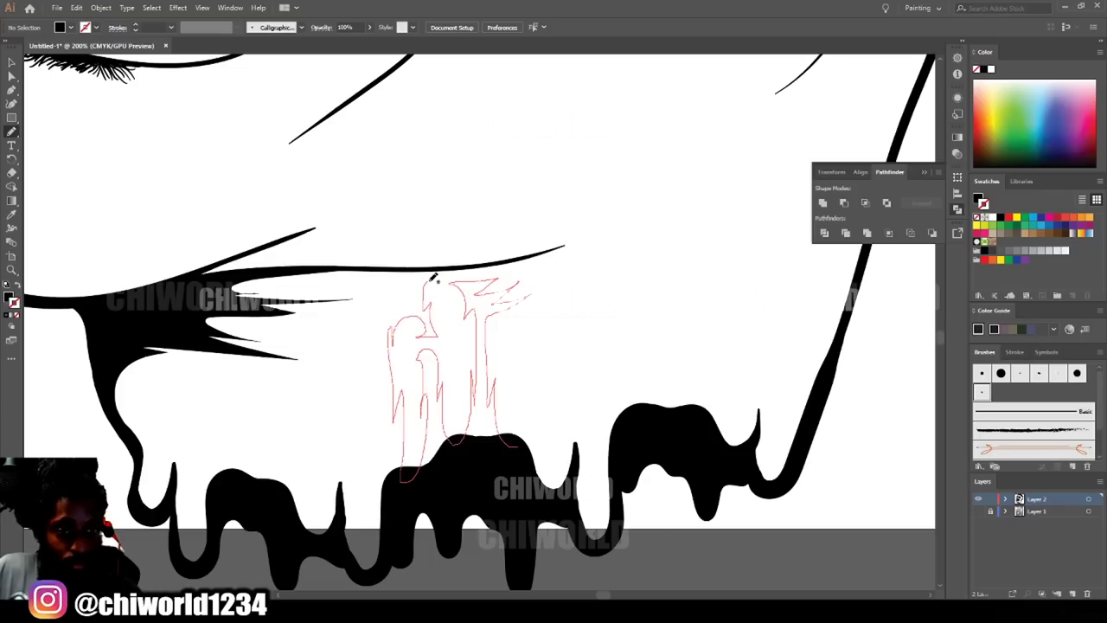
pyautogui.moveTo(407, 294)
pyautogui.mouseDown()
pyautogui.moveTo(380, 296)
pyautogui.moveTo(376, 318)
pyautogui.moveTo(352, 312)
pyautogui.moveTo(369, 352)
pyautogui.moveTo(363, 462)
pyautogui.moveTo(382, 469)
pyautogui.moveTo(386, 517)
pyautogui.moveTo(508, 439)
pyautogui.mouseUp()
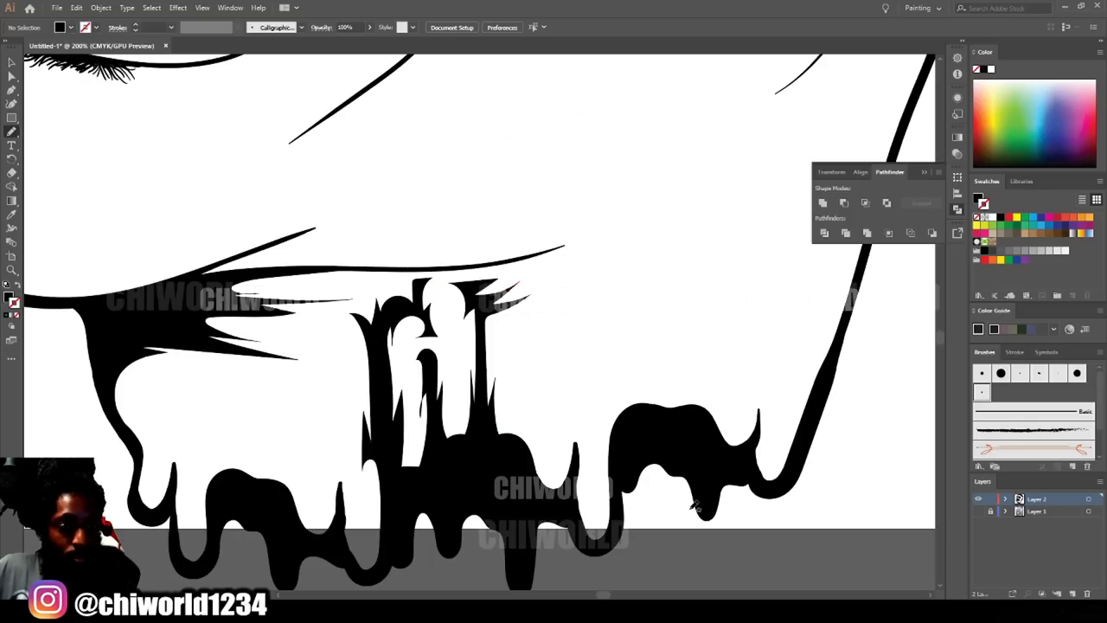
# Draw a second jagged black shadow shape on the front of the neck, joining the drips to the chin shadow.
pyautogui.scroll(-5, 693, 533)
pyautogui.scroll(4, 596, 510)
pyautogui.scroll(2, 596, 514)
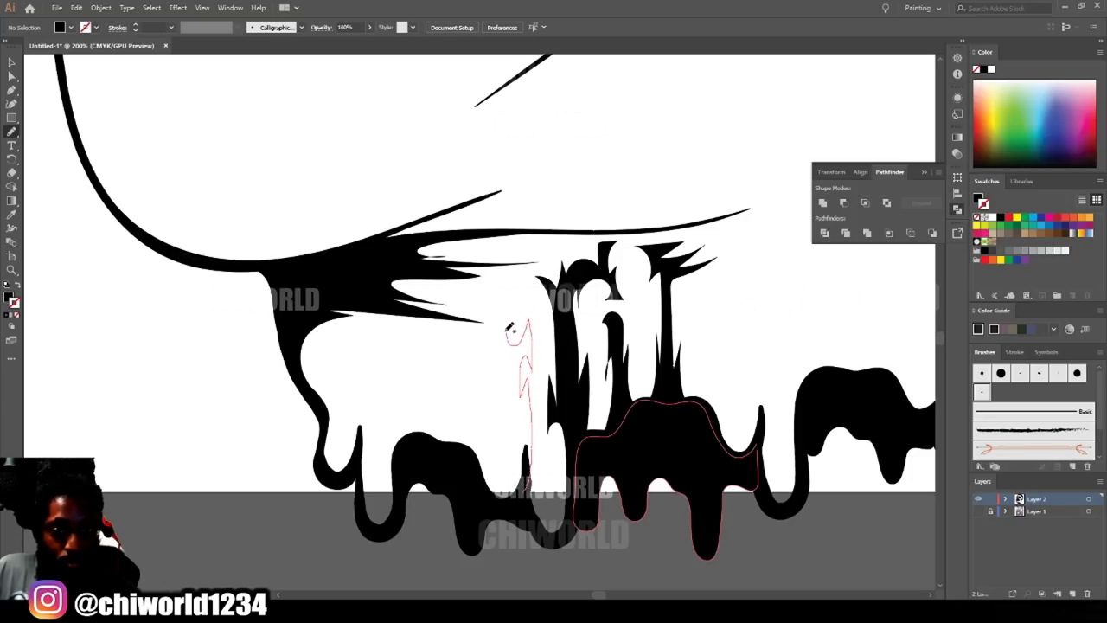
pyautogui.moveTo(500, 373); pyautogui.dragTo(513, 421)
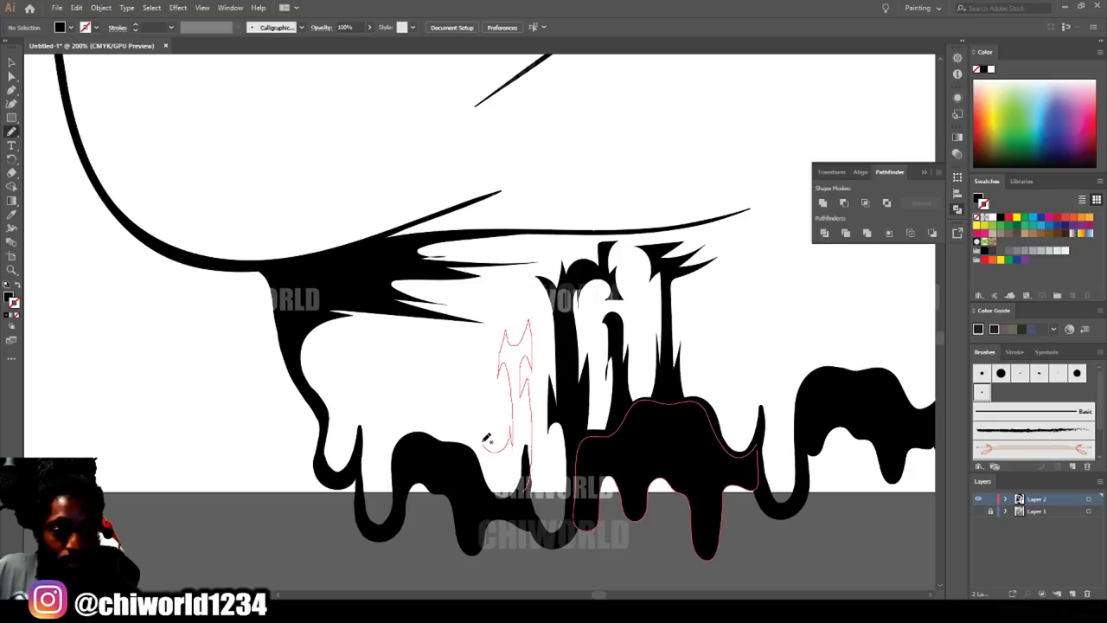
pyautogui.moveTo(449, 382); pyautogui.dragTo(476, 394)
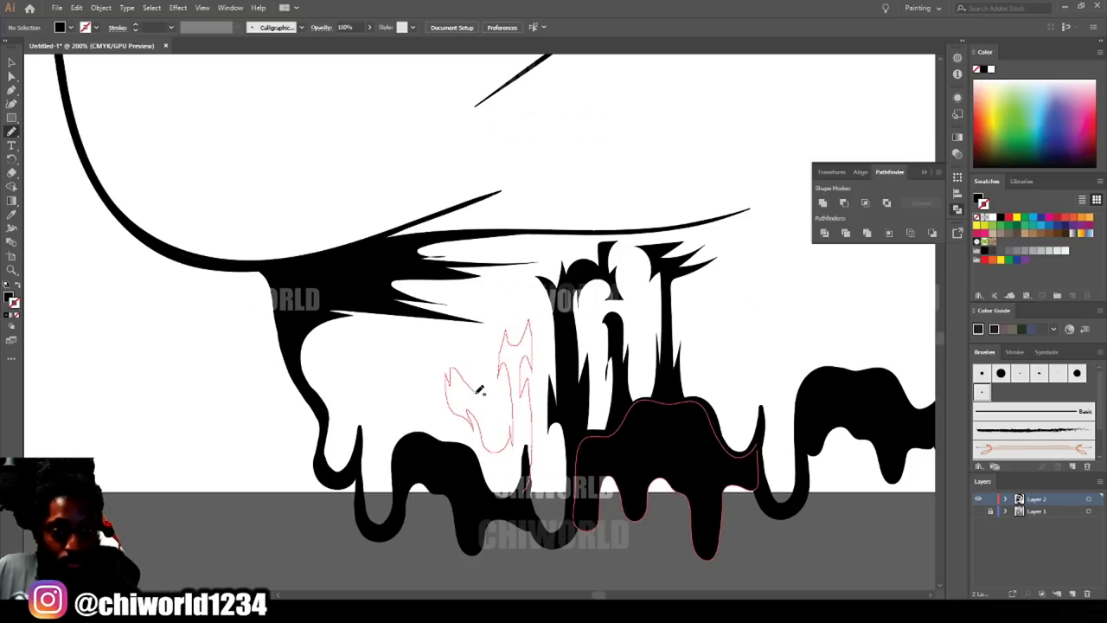
pyautogui.moveTo(482, 322)
pyautogui.mouseDown()
pyautogui.moveTo(493, 280)
pyautogui.moveTo(442, 321)
pyautogui.moveTo(435, 387)
pyautogui.moveTo(400, 340)
pyautogui.moveTo(396, 376)
pyautogui.moveTo(328, 330)
pyautogui.moveTo(348, 440)
pyautogui.moveTo(365, 394)
pyautogui.moveTo(384, 433)
pyautogui.moveTo(435, 424)
pyautogui.moveTo(482, 445)
pyautogui.moveTo(514, 506)
pyautogui.mouseUp()
pyautogui.scroll(-4, 655, 525)
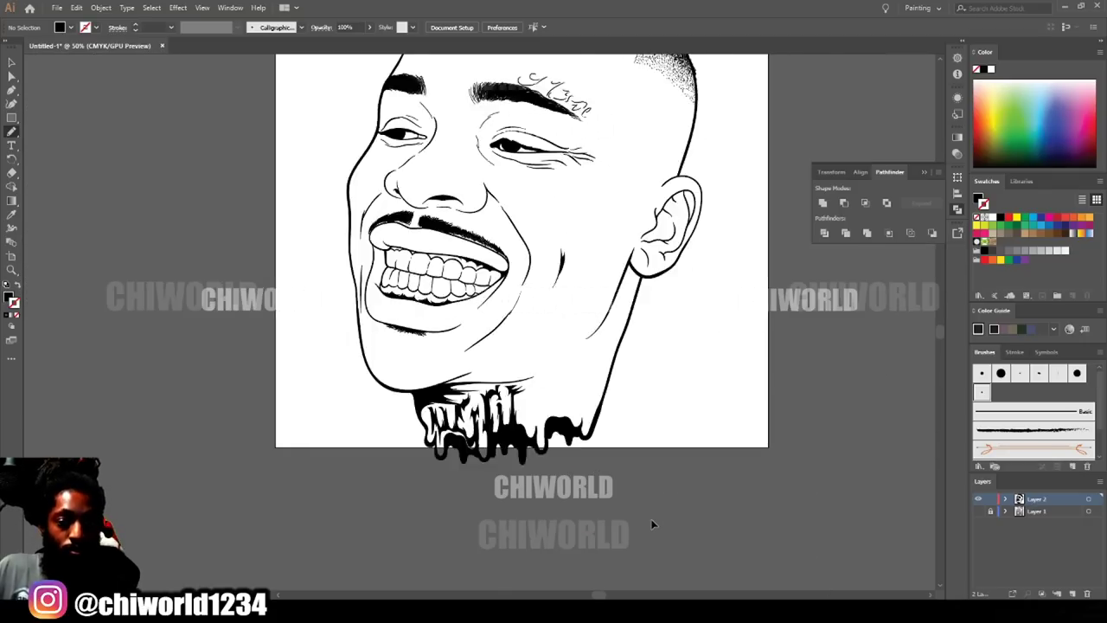
# Draw more jagged black shadow shapes between the neck drips and the jawline on the rear half of the neck.
pyautogui.scroll(5, 665, 510)
pyautogui.scroll(-1, 680, 499)
pyautogui.moveTo(347, 454)
pyautogui.mouseDown()
pyautogui.moveTo(388, 462)
pyautogui.moveTo(408, 497)
pyautogui.moveTo(443, 434)
pyautogui.moveTo(459, 538)
pyautogui.moveTo(516, 385)
pyautogui.moveTo(568, 382)
pyautogui.moveTo(535, 341)
pyautogui.moveTo(547, 193)
pyautogui.moveTo(499, 177)
pyautogui.moveTo(503, 353)
pyautogui.moveTo(477, 262)
pyautogui.moveTo(441, 212)
pyautogui.moveTo(464, 338)
pyautogui.moveTo(465, 399)
pyautogui.moveTo(442, 409)
pyautogui.moveTo(418, 343)
pyautogui.moveTo(413, 193)
pyautogui.moveTo(355, 204)
pyautogui.moveTo(307, 264)
pyautogui.moveTo(391, 347)
pyautogui.moveTo(366, 410)
pyautogui.moveTo(341, 317)
pyautogui.moveTo(346, 455)
pyautogui.mouseUp()
pyautogui.scroll(-4, 346, 454)
pyautogui.scroll(4, 684, 525)
pyautogui.scroll(-1, 685, 524)
pyautogui.moveTo(176, 359)
pyautogui.mouseDown()
pyautogui.moveTo(391, 393)
pyautogui.moveTo(337, 370)
pyautogui.moveTo(178, 358)
pyautogui.mouseUp()
pyautogui.moveTo(297, 369); pyautogui.dragTo(377, 384)
pyautogui.hotkey('ctrl', '-')
pyautogui.hotkey('ctrl', '-')
pyautogui.hotkey('ctrl', '+')
pyautogui.hotkey('ctrl', '+')
pyautogui.scroll(1, 859, 546)
# Extend the streaky black shadow shapes up the back edge of the neck toward the ear.
pyautogui.moveTo(249, 346)
pyautogui.mouseDown()
pyautogui.moveTo(340, 355)
pyautogui.moveTo(392, 338)
pyautogui.moveTo(349, 313)
pyautogui.moveTo(415, 357)
pyautogui.moveTo(441, 397)
pyautogui.moveTo(545, 308)
pyautogui.mouseUp()
pyautogui.hotkey('ctrl', '-')
pyautogui.hotkey('ctrl', '-')
pyautogui.hotkey('ctrl', '-')
pyautogui.hotkey('ctrl', '-')
pyautogui.hotkey('ctrl', '+')
pyautogui.hotkey('ctrl', '+')
pyautogui.hotkey('ctrl', '+')
pyautogui.hotkey('ctrl', '+')
pyautogui.hotkey('ctrl', '-')
pyautogui.hotkey('ctrl', '-')
pyautogui.hotkey('ctrl', '-')
pyautogui.hotkey('ctrl', '-')
pyautogui.hotkey('ctrl', '+')
pyautogui.hotkey('ctrl', '+')
pyautogui.hotkey('ctrl', '+')
pyautogui.moveTo(456, 449)
pyautogui.mouseDown()
pyautogui.moveTo(532, 463)
pyautogui.moveTo(555, 447)
pyautogui.moveTo(569, 496)
pyautogui.moveTo(709, 96)
pyautogui.moveTo(664, 117)
pyautogui.moveTo(659, 179)
pyautogui.moveTo(597, 307)
pyautogui.moveTo(577, 415)
pyautogui.moveTo(568, 398)
pyautogui.moveTo(585, 276)
pyautogui.moveTo(651, 153)
pyautogui.moveTo(583, 159)
pyautogui.moveTo(536, 381)
pyautogui.moveTo(551, 247)
pyautogui.moveTo(522, 235)
pyautogui.moveTo(495, 409)
pyautogui.moveTo(483, 352)
pyautogui.moveTo(463, 392)
pyautogui.moveTo(464, 297)
pyautogui.moveTo(490, 275)
pyautogui.moveTo(448, 303)
pyautogui.moveTo(465, 448)
pyautogui.mouseUp()
pyautogui.hotkey('ctrl', '-')
pyautogui.hotkey('ctrl', '-')
pyautogui.hotkey('ctrl', '-')
pyautogui.hotkey('ctrl', '-')
pyautogui.hotkey('ctrl', '-')
pyautogui.hotkey('ctrl', '=')
pyautogui.hscroll(-1, 709, 502)
pyautogui.scroll(2, 712, 499)
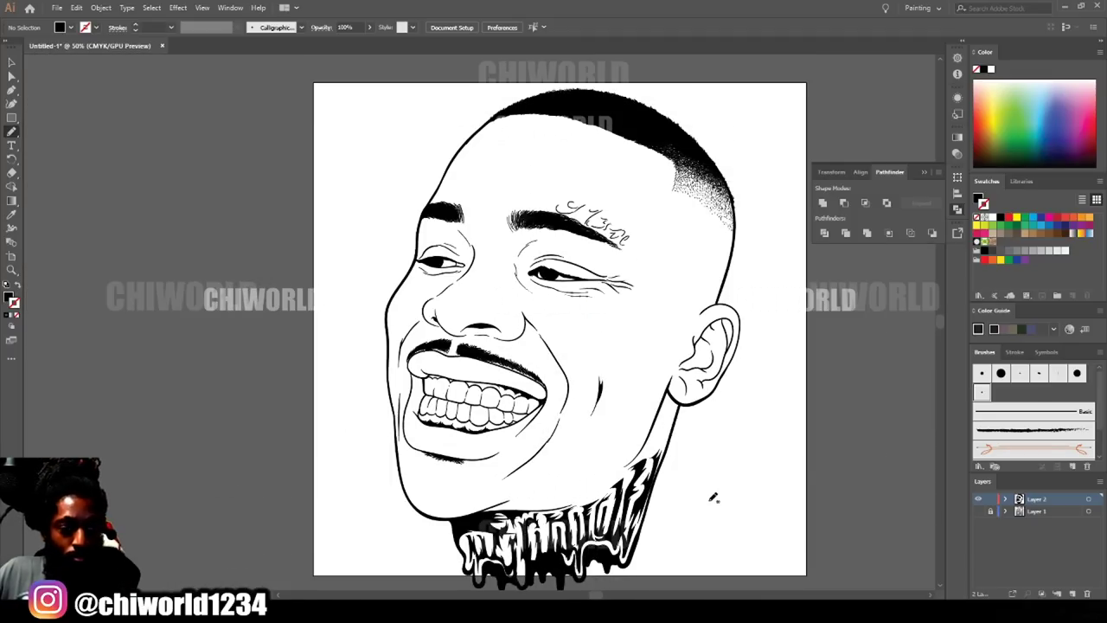
# Show the photo layer again and draw a black shadow shape along the mouth corner, between the lips and the cheek line.
pyautogui.hscroll(-1, 714, 502)
pyautogui.hotkey('ctrl', '=')
pyautogui.hotkey('ctrl', '=')
pyautogui.hotkey('ctrl', '=')
pyautogui.hotkey('ctrl', '=')
pyautogui.hotkey('ctrl', '=')
pyautogui.hotkey('ctrl', '=')
pyautogui.click(979, 511)
pyautogui.scroll(1, 883, 513)
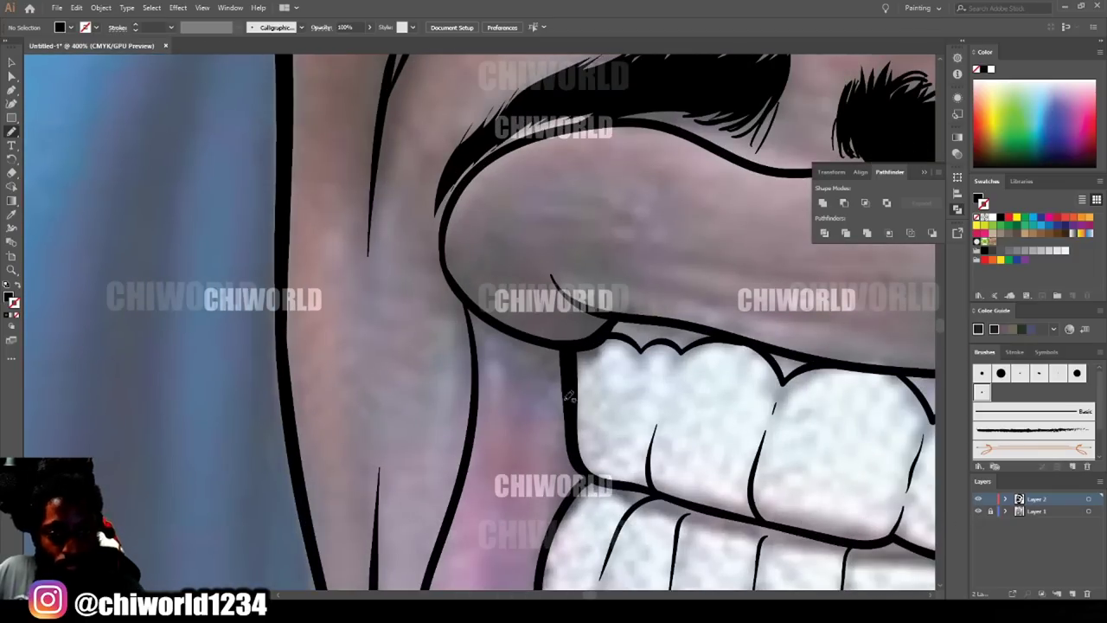
pyautogui.scroll(1, 523, 376)
pyautogui.moveTo(613, 363)
pyautogui.mouseDown()
pyautogui.moveTo(465, 301)
pyautogui.moveTo(468, 219)
pyautogui.moveTo(462, 335)
pyautogui.moveTo(477, 465)
pyautogui.mouseUp()
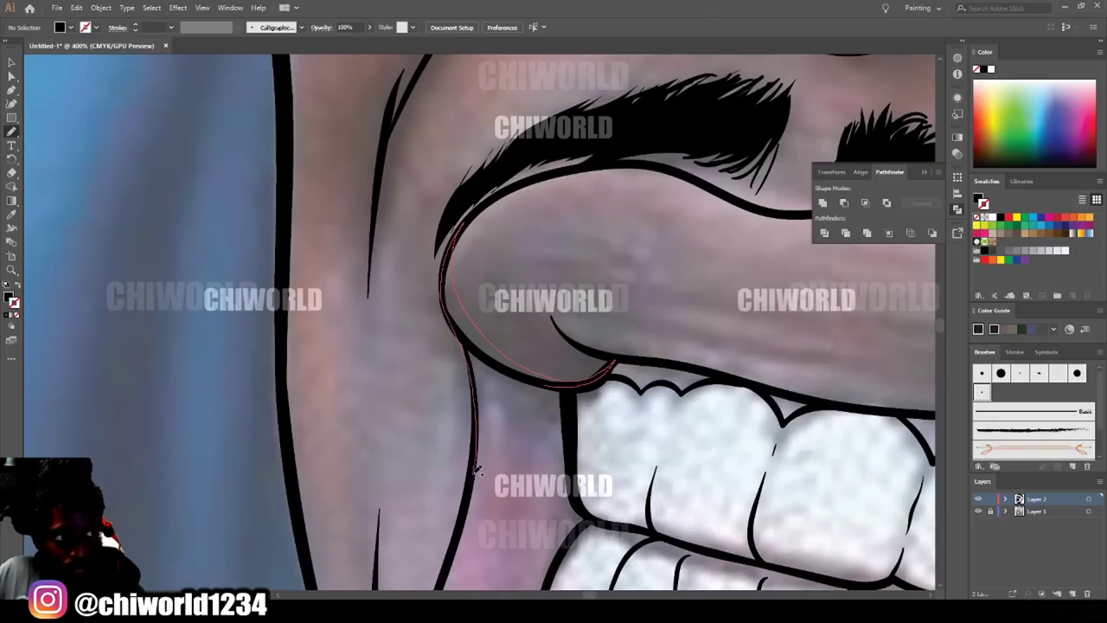
pyautogui.scroll(-5, 840, 487)
pyautogui.scroll(2, 805, 459)
pyautogui.scroll(3, 803, 467)
# Thicken the tattoo lettering above the eyebrow with short black 1 pt Paintbrush strokes.
pyautogui.moveTo(11, 134); pyautogui.dragTo(41, 134)
pyautogui.moveTo(382, 314)
pyautogui.mouseDown()
pyautogui.moveTo(388, 296)
pyautogui.moveTo(373, 277)
pyautogui.mouseUp()
pyautogui.moveTo(375, 294)
pyautogui.mouseDown()
pyautogui.moveTo(356, 274)
pyautogui.moveTo(323, 278)
pyautogui.mouseUp()
pyautogui.moveTo(564, 296); pyautogui.dragTo(508, 293)
pyautogui.moveTo(593, 332); pyautogui.dragTo(557, 322)
pyautogui.moveTo(567, 332); pyautogui.dragTo(543, 320)
pyautogui.moveTo(665, 325); pyautogui.dragTo(660, 306)
pyautogui.moveTo(666, 310); pyautogui.dragTo(646, 296)
pyautogui.moveTo(645, 316); pyautogui.dragTo(624, 284)
pyautogui.moveTo(634, 301); pyautogui.dragTo(609, 284)
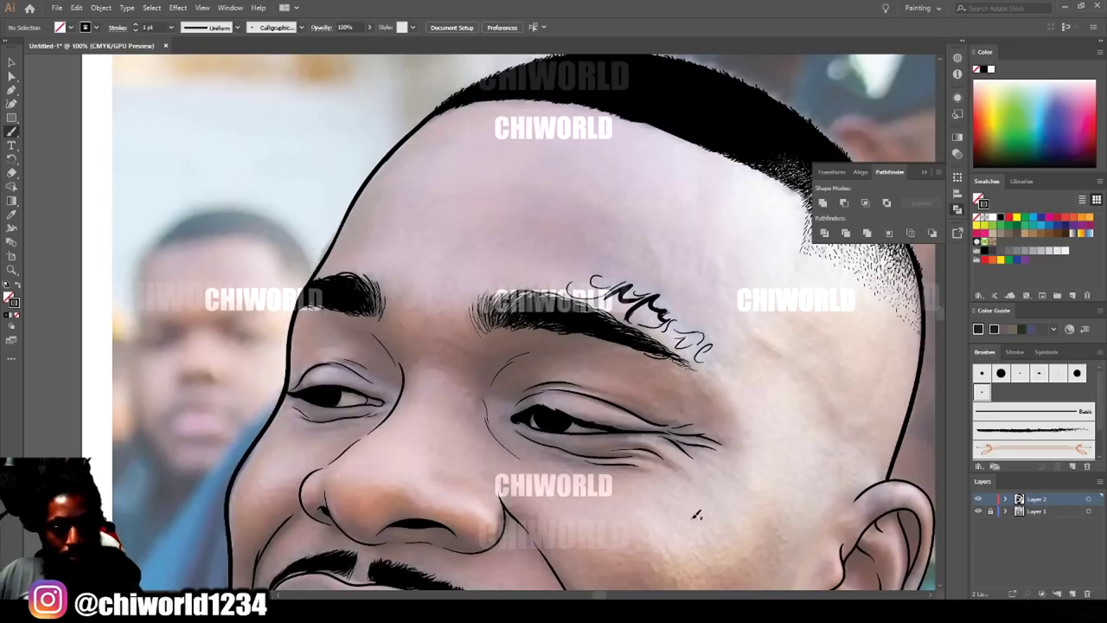
pyautogui.scroll(-3, 789, 496)
pyautogui.scroll(2, 777, 498)
pyautogui.scroll(-2, 251, 325)
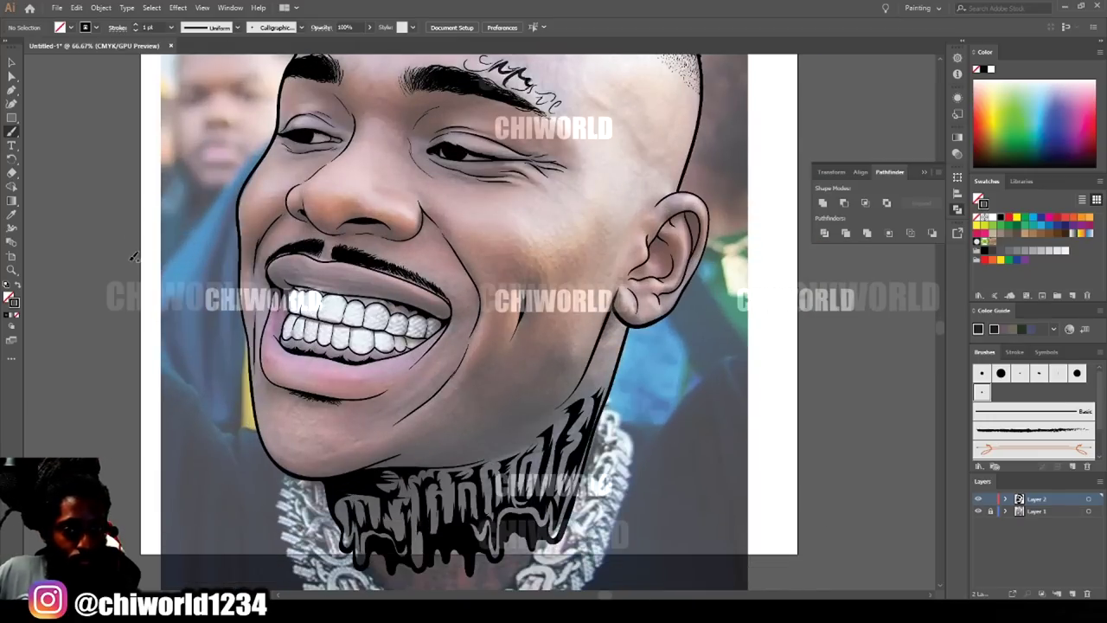
# Fill the inner ear hollow and the upper ear fold with solid black shadow shapes using the Pencil tool.
pyautogui.scroll(4, 873, 428)
pyautogui.hotkey('ctrl', '+')
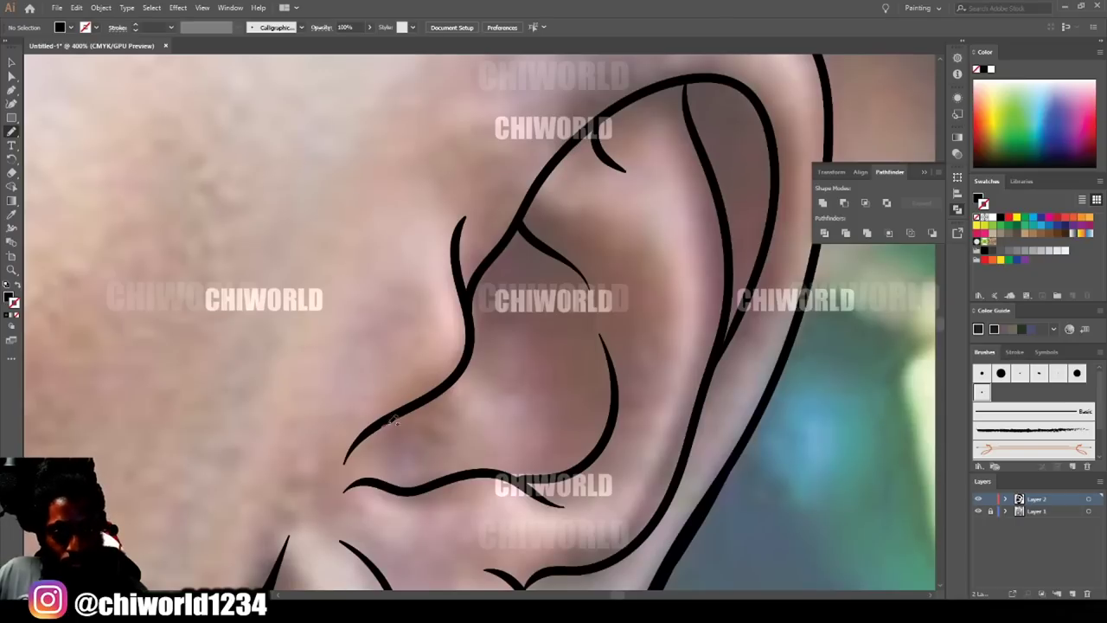
pyautogui.moveTo(545, 298)
pyautogui.mouseDown()
pyautogui.moveTo(547, 233)
pyautogui.moveTo(522, 221)
pyautogui.moveTo(411, 415)
pyautogui.mouseUp()
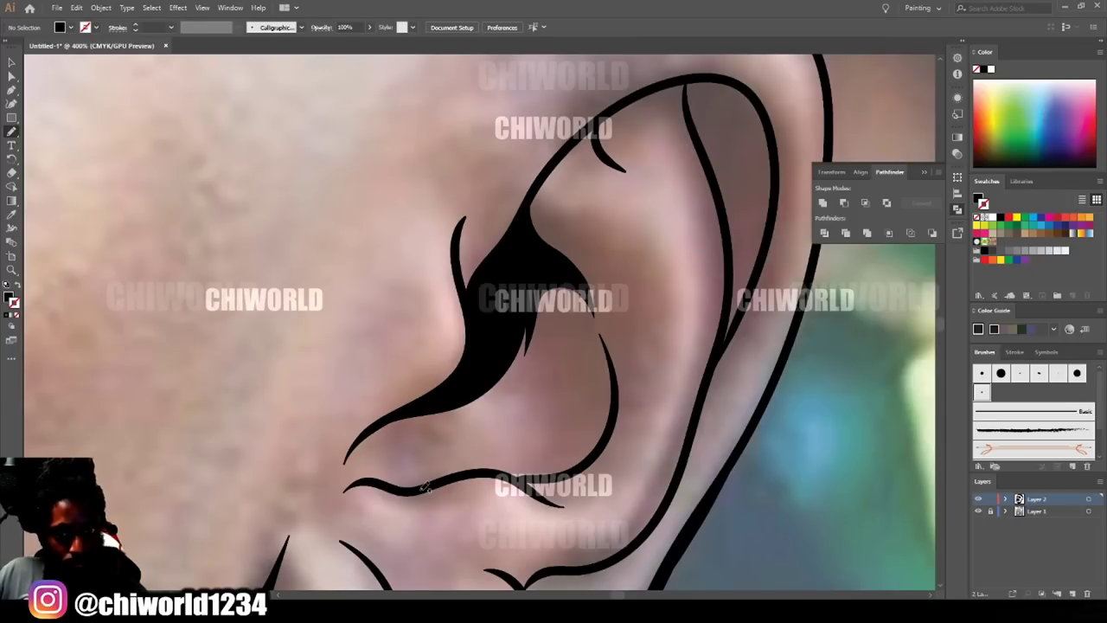
pyautogui.scroll(3, 519, 363)
pyautogui.moveTo(647, 224)
pyautogui.mouseDown()
pyautogui.moveTo(778, 255)
pyautogui.moveTo(717, 317)
pyautogui.moveTo(663, 303)
pyautogui.mouseUp()
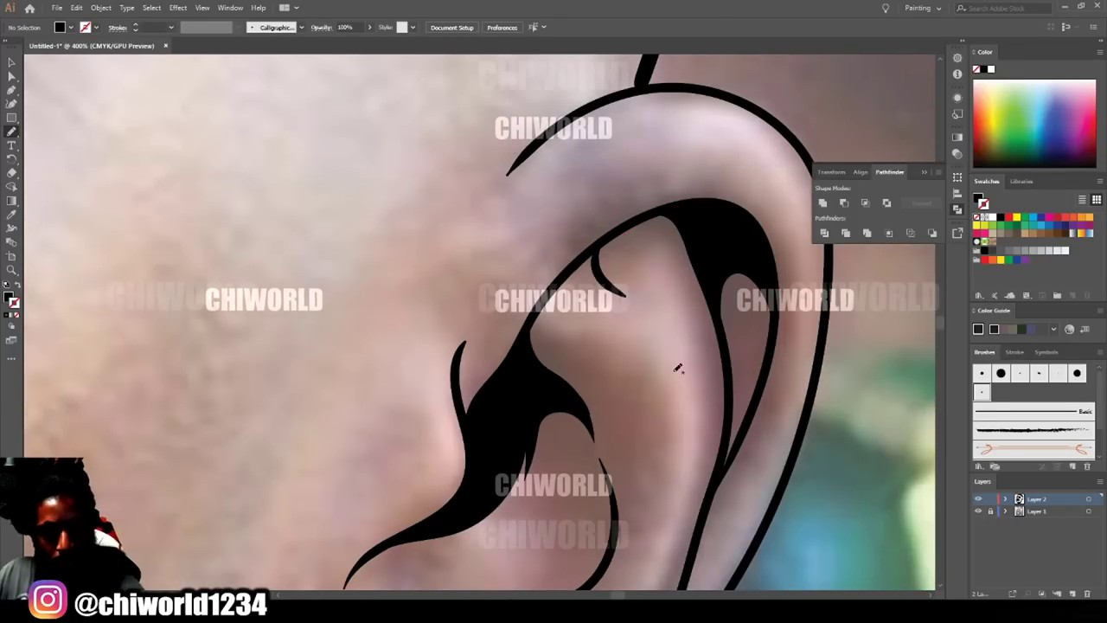
pyautogui.hotkey('ctrl', '1')
pyautogui.hotkey('ctrl', '-')
pyautogui.hotkey('ctrl', '-')
pyautogui.hotkey('ctrl', '-')
pyautogui.hotkey('ctrl', '+')
pyautogui.hotkey('ctrl', '+')
pyautogui.hscroll(3, 671, 506)
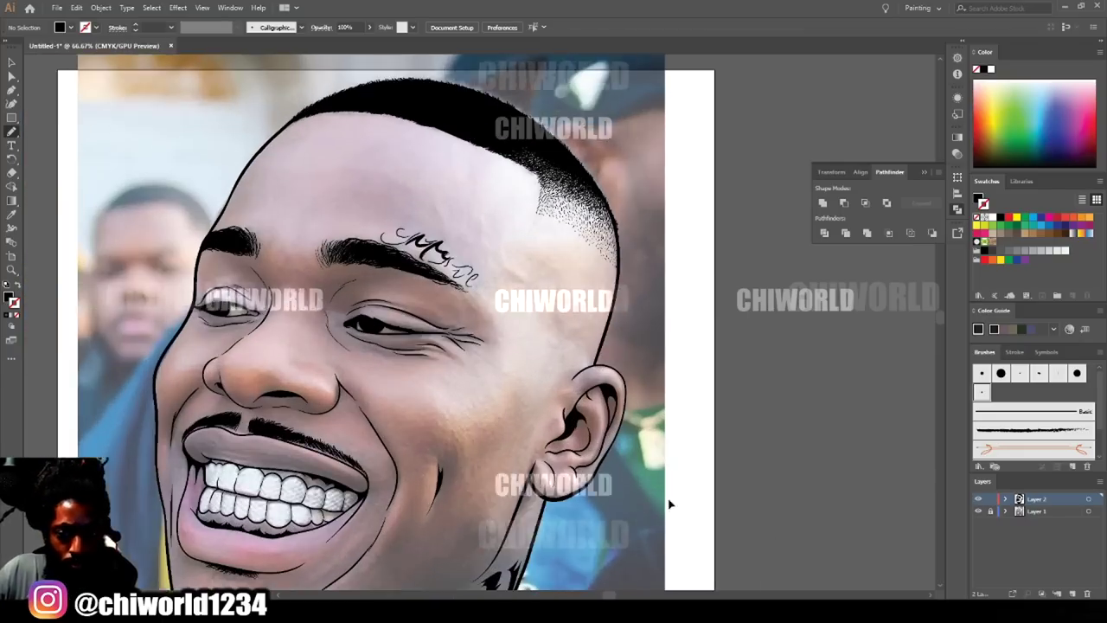
# Draw further small solid black shadow shapes on the line art and hide the photo layer.
pyautogui.hotkey('ctrl', '+')
pyautogui.hotkey('ctrl', '+')
pyautogui.scroll(-7, 670, 492)
pyautogui.hotkey('ctrl', '+')
pyautogui.hotkey('ctrl', '+')
pyautogui.scroll(3, 606, 389)
pyautogui.moveTo(456, 234)
pyautogui.mouseDown()
pyautogui.moveTo(501, 307)
pyautogui.moveTo(426, 310)
pyautogui.moveTo(455, 235)
pyautogui.mouseUp()
pyautogui.scroll(-5, 632, 396)
pyautogui.scroll(1, 645, 391)
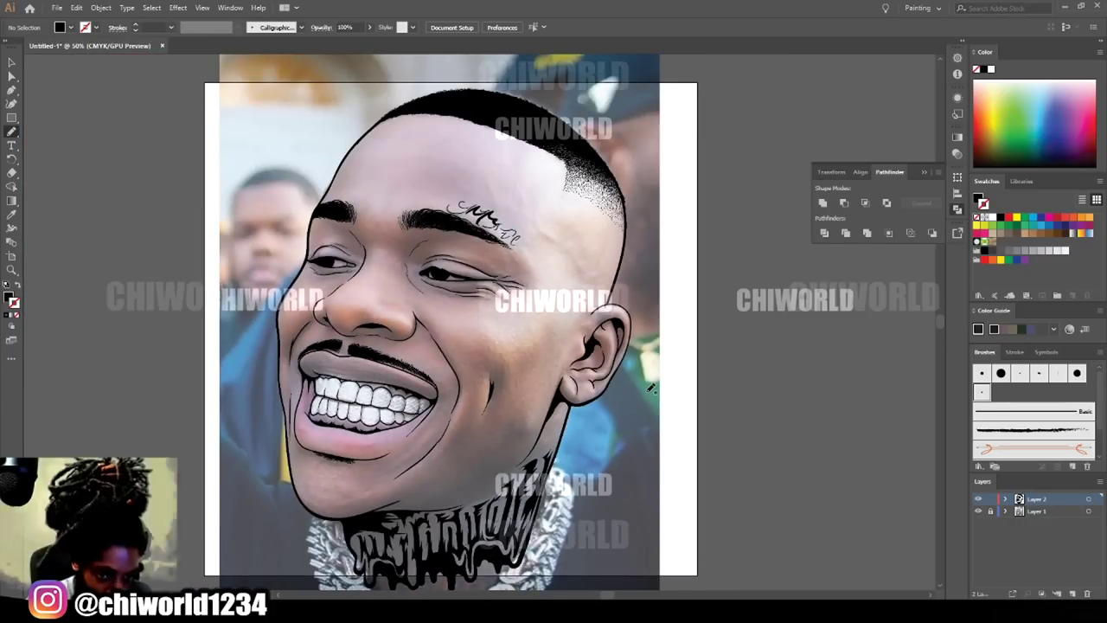
pyautogui.hotkey('ctrl', '+')
pyautogui.hotkey('ctrl', '+')
pyautogui.hotkey('ctrl', '+')
pyautogui.moveTo(201, 448)
pyautogui.mouseDown()
pyautogui.moveTo(448, 430)
pyautogui.moveTo(540, 408)
pyautogui.moveTo(620, 337)
pyautogui.moveTo(469, 401)
pyautogui.moveTo(254, 435)
pyautogui.moveTo(278, 416)
pyautogui.moveTo(247, 435)
pyautogui.mouseUp()
pyautogui.hotkey('ctrl', '-')
pyautogui.hotkey('ctrl', '-')
pyautogui.hotkey('ctrl', '-')
pyautogui.hotkey('ctrl', '-')
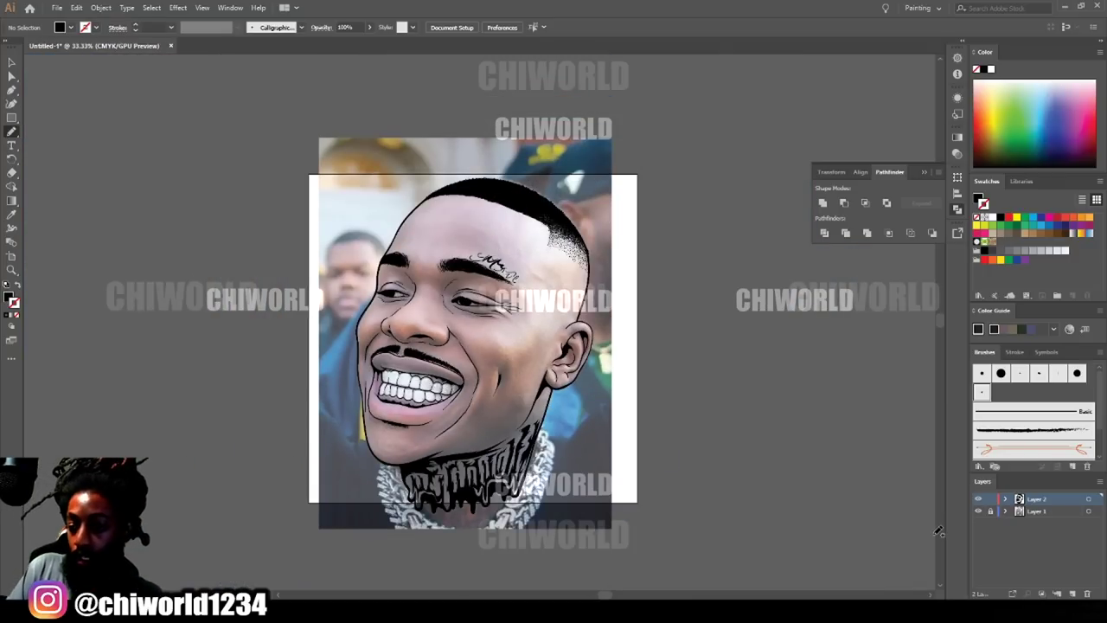
pyautogui.click(979, 512)
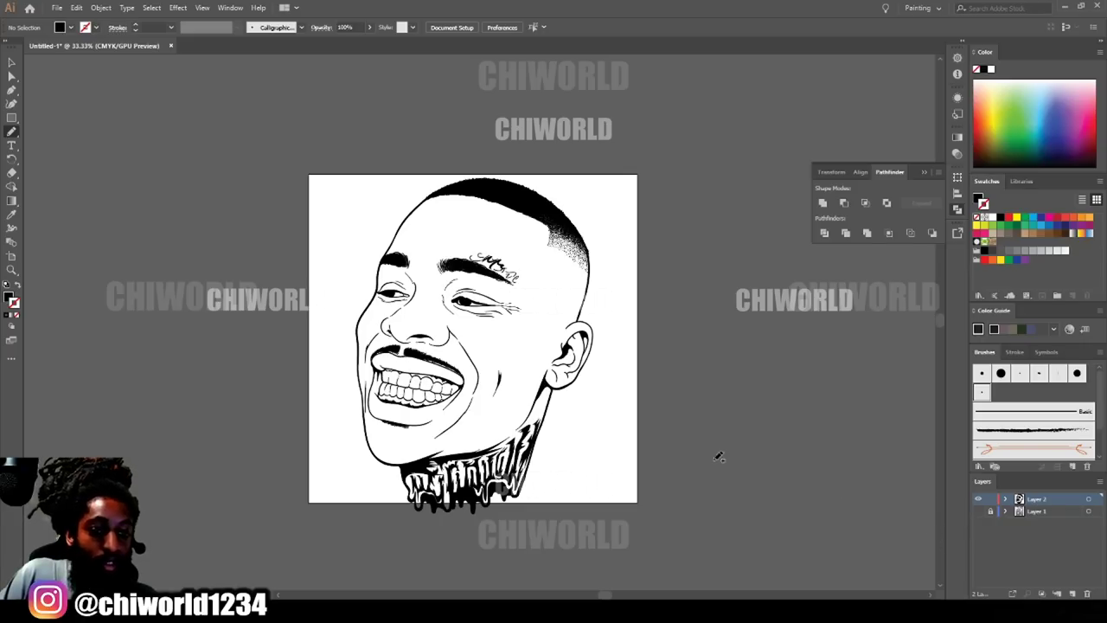
# Expand the appearance of all the line art and merge it with Pathfinder.
pyautogui.click(12, 62)
pyautogui.moveTo(363, 176); pyautogui.dragTo(637, 540)
pyautogui.click(102, 9)
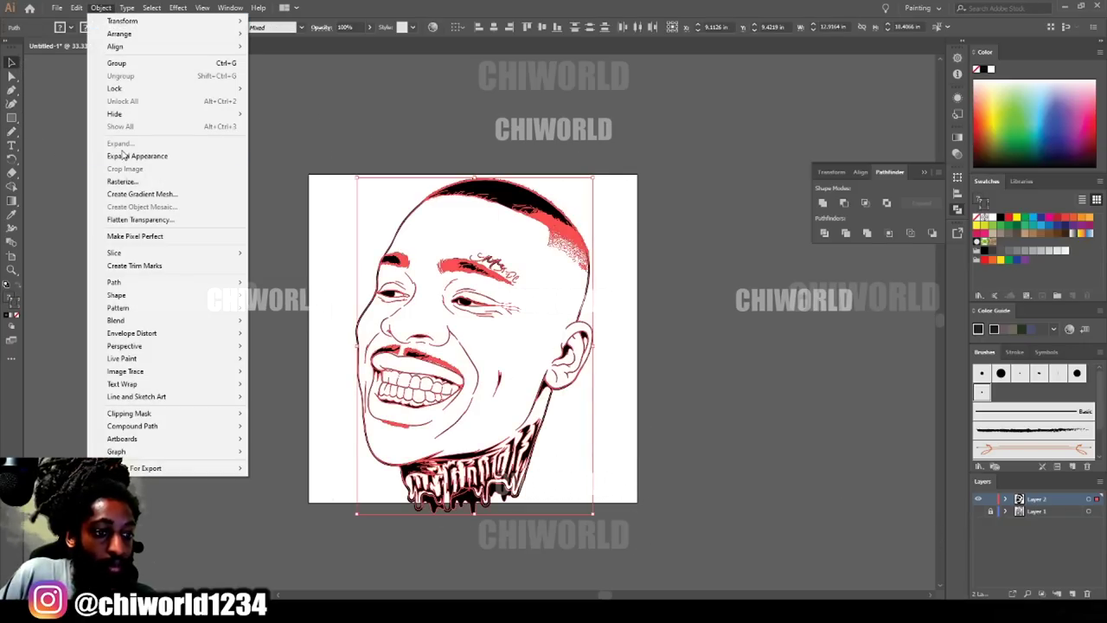
pyautogui.click(139, 153)
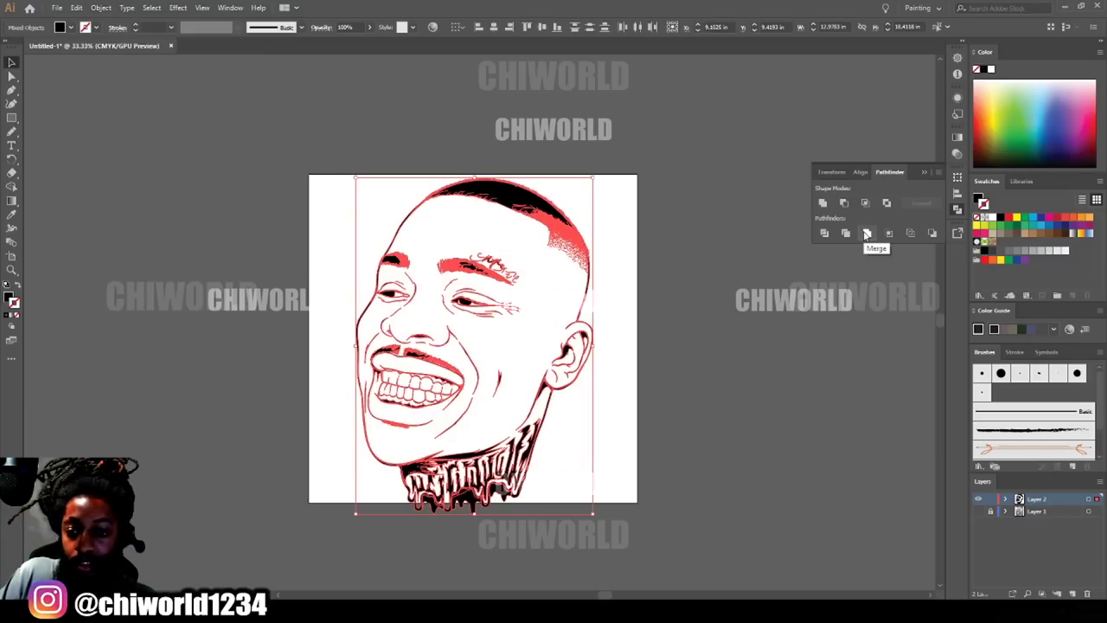
pyautogui.click(867, 234)
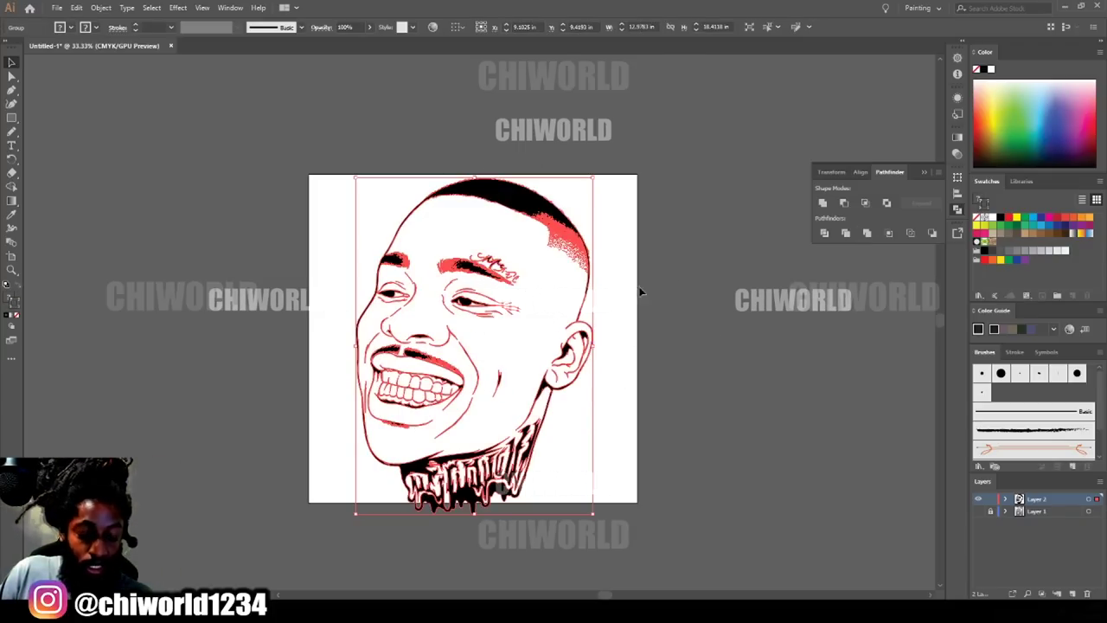
# Rotate the merged head slightly counterclockwise and move it up so it fits inside the artboard.
pyautogui.moveTo(593, 345)
pyautogui.mouseDown()
pyautogui.moveTo(564, 344)
pyautogui.moveTo(589, 270)
pyautogui.moveTo(599, 344)
pyautogui.moveTo(581, 345)
pyautogui.moveTo(592, 325)
pyautogui.mouseUp()
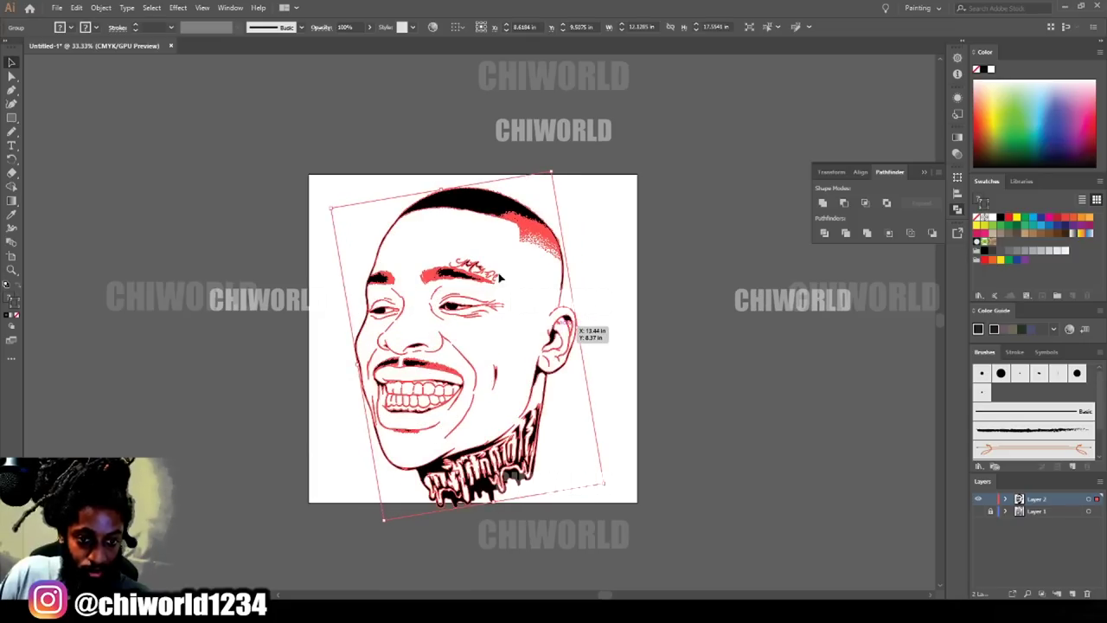
pyautogui.moveTo(479, 210); pyautogui.dragTo(481, 199)
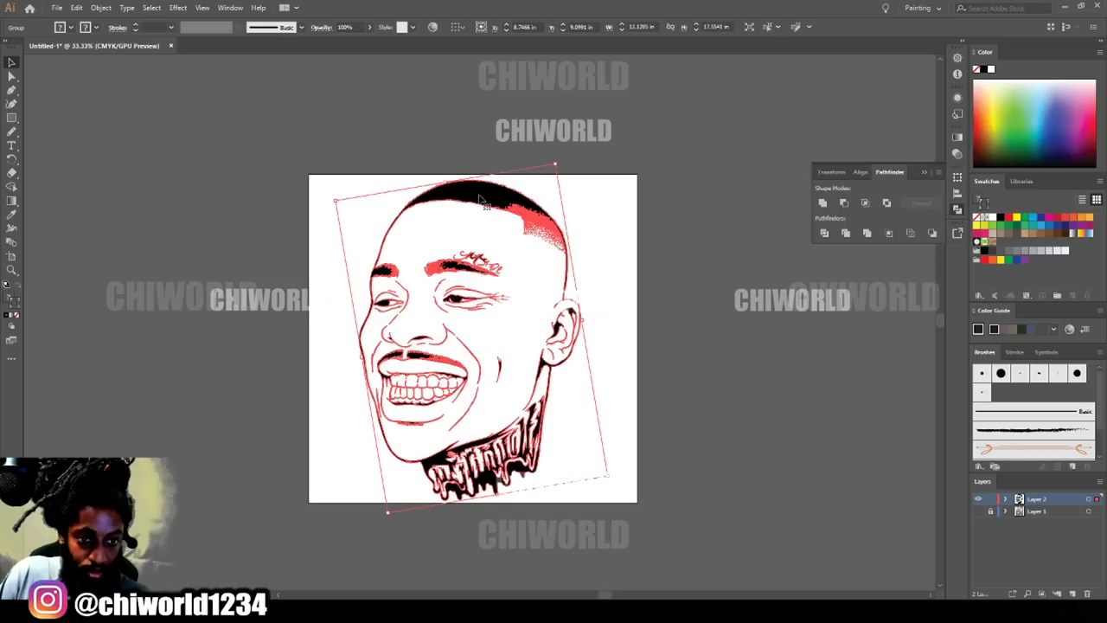
pyautogui.click(701, 262)
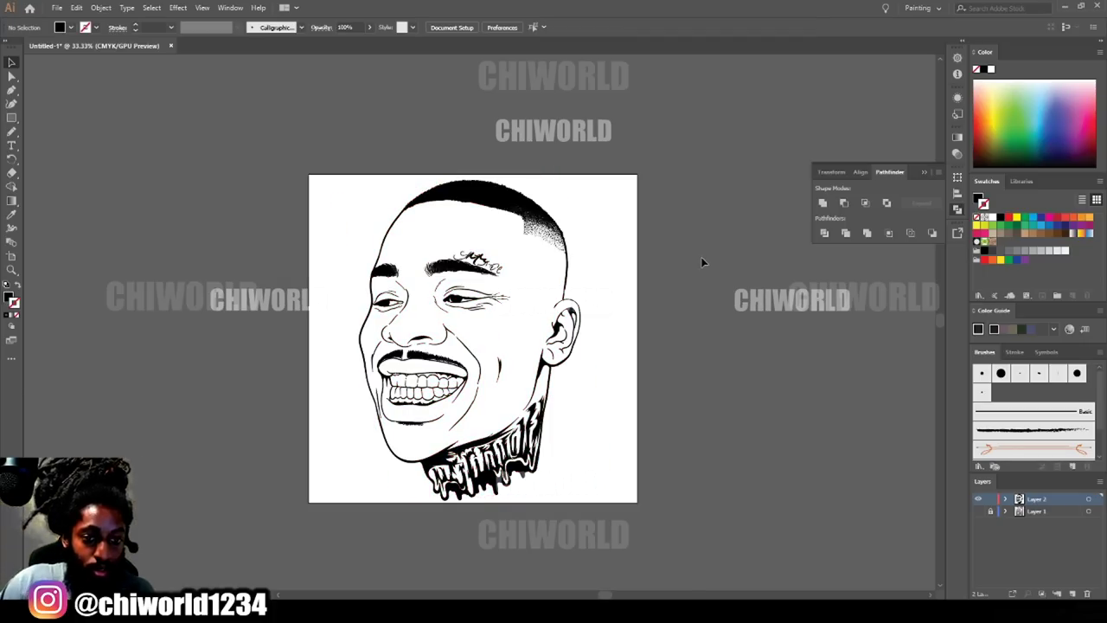
# Duplicate Layer 2, lock the copy above it and make the original Layer 2 active.
pyautogui.click(1036, 502)
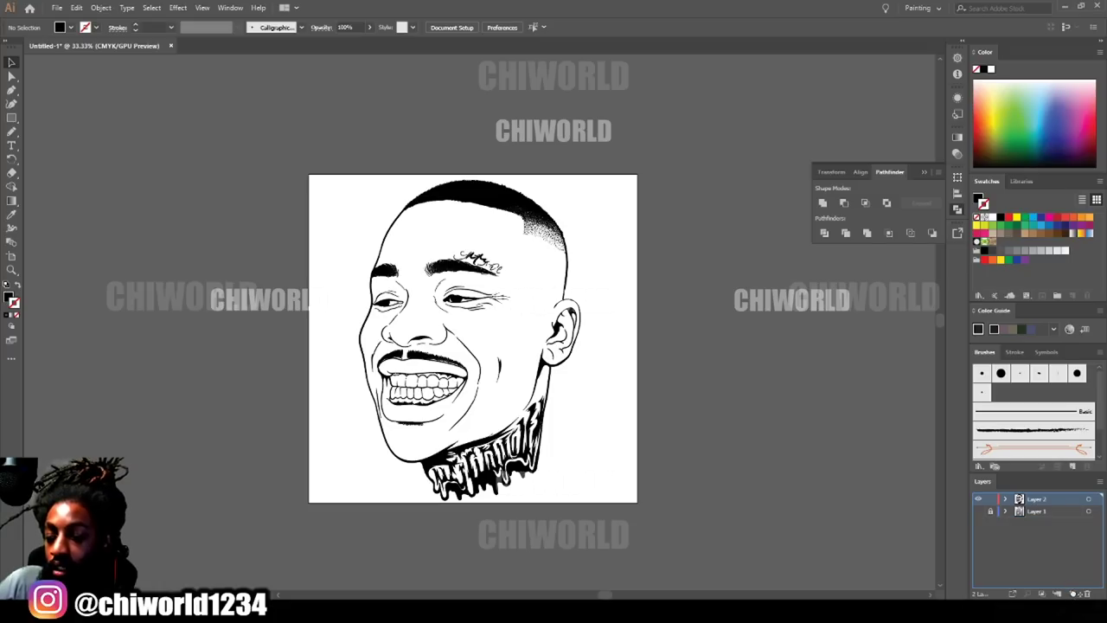
pyautogui.moveTo(1076, 594); pyautogui.dragTo(1074, 594)
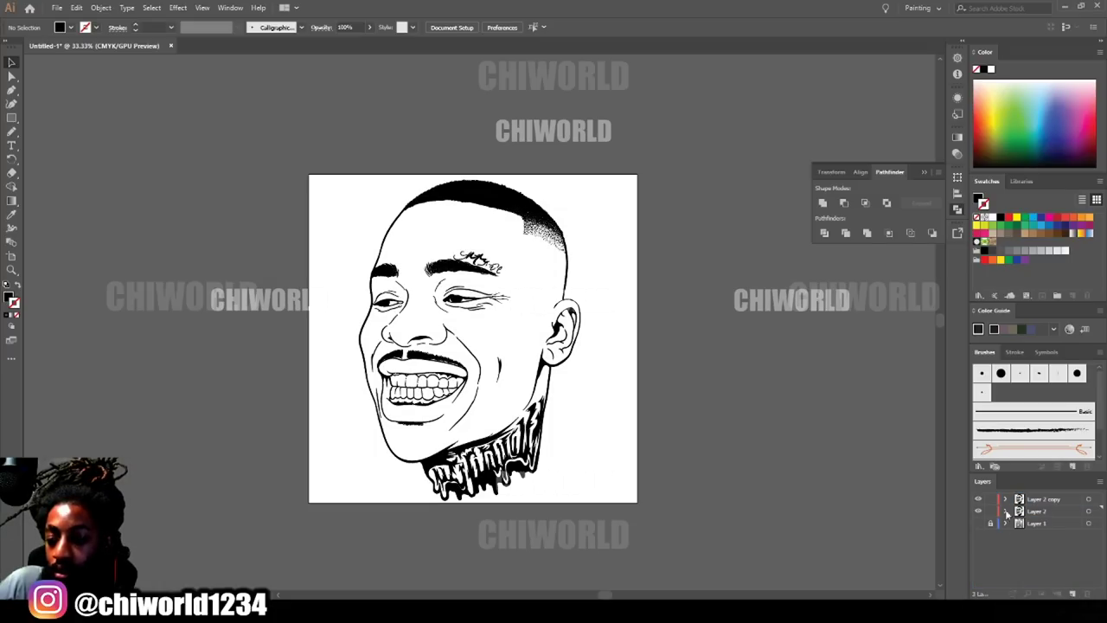
pyautogui.click(1050, 512)
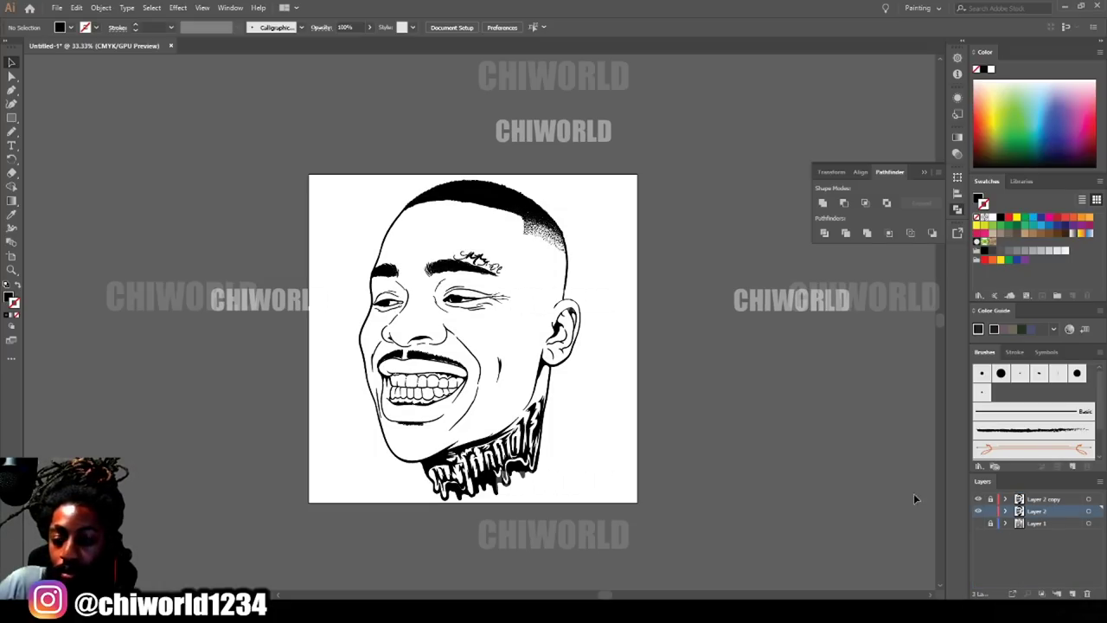
# Set the fill colour to the skin brown A05E4A.
pyautogui.doubleClick(8, 297)
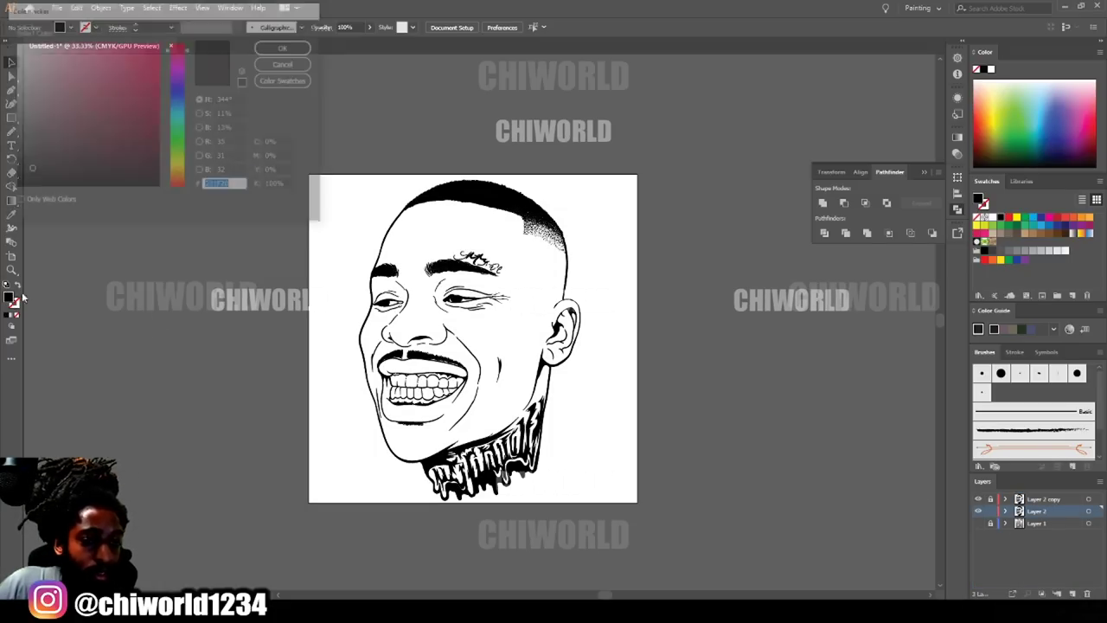
pyautogui.moveTo(173, 151); pyautogui.dragTo(172, 189)
pyautogui.moveTo(160, 16); pyautogui.dragTo(834, 380)
pyautogui.click(717, 501)
pyautogui.moveTo(716, 501); pyautogui.dragTo(762, 453)
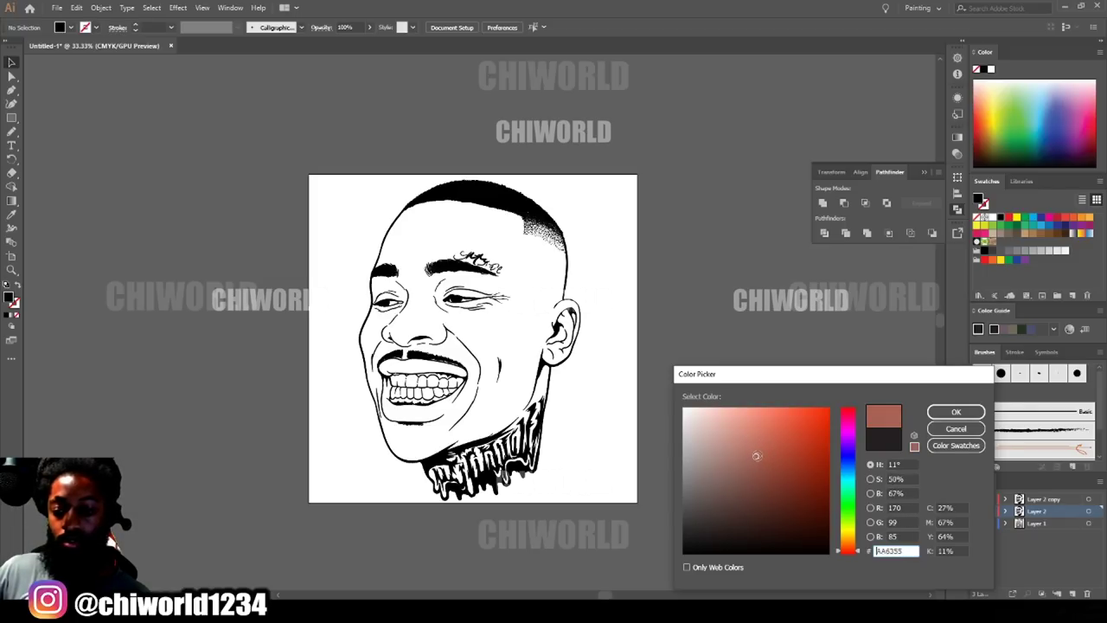
pyautogui.click(851, 554)
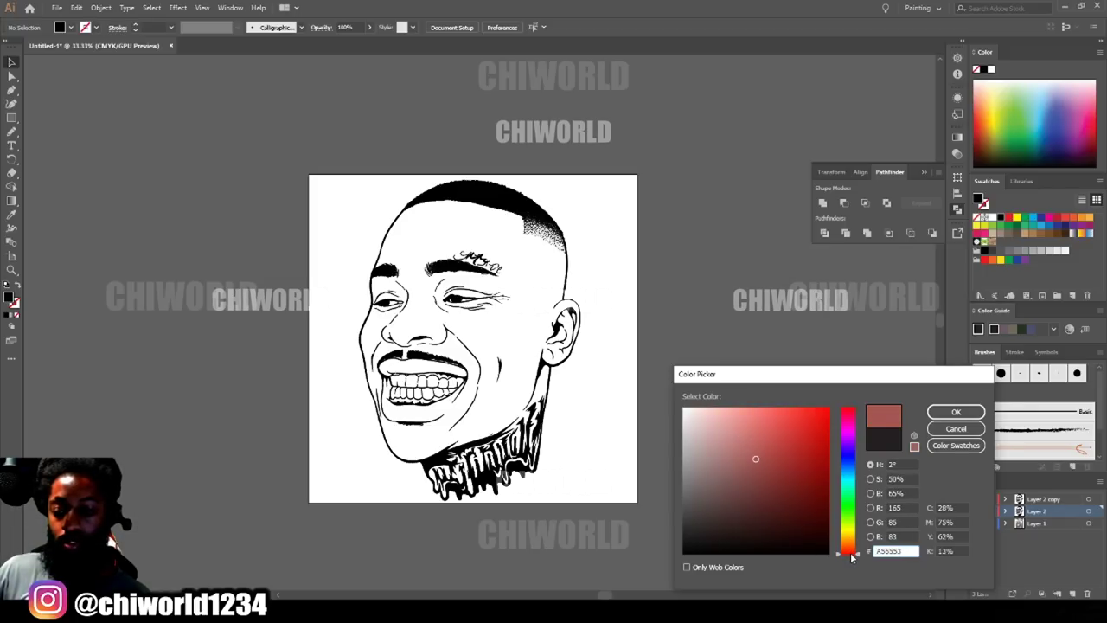
pyautogui.moveTo(851, 557); pyautogui.dragTo(850, 551)
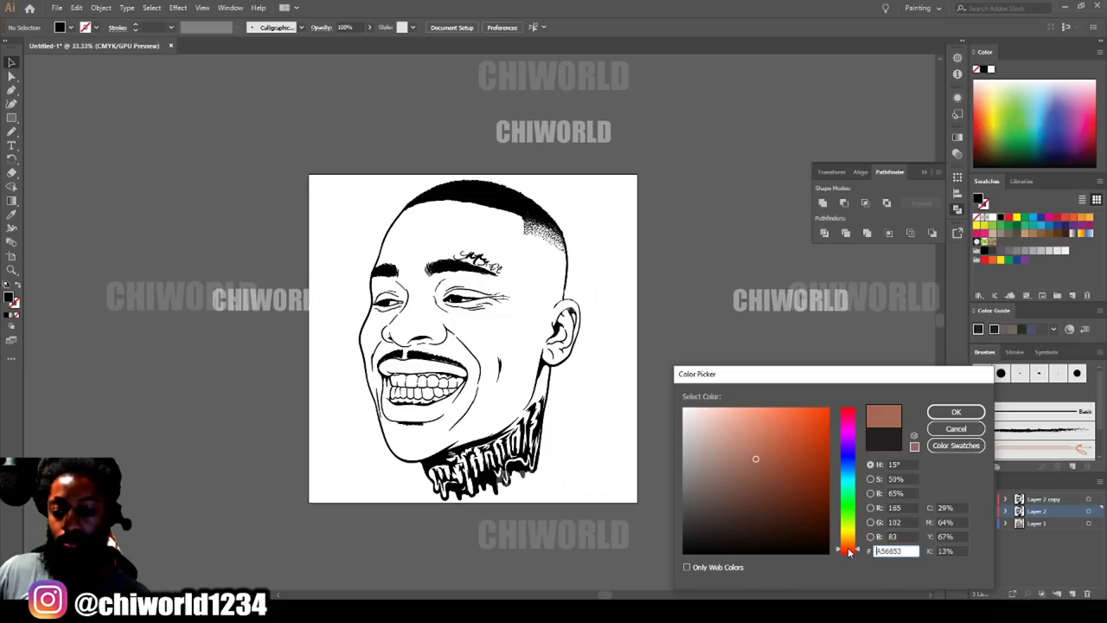
pyautogui.moveTo(759, 459); pyautogui.dragTo(758, 464)
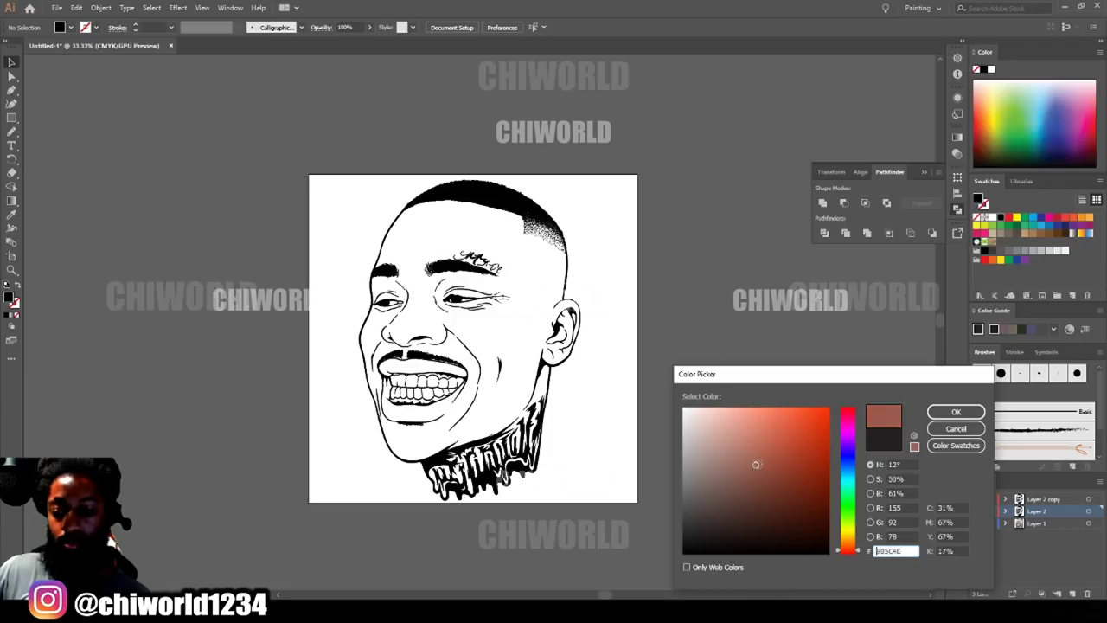
pyautogui.moveTo(840, 557); pyautogui.dragTo(840, 554)
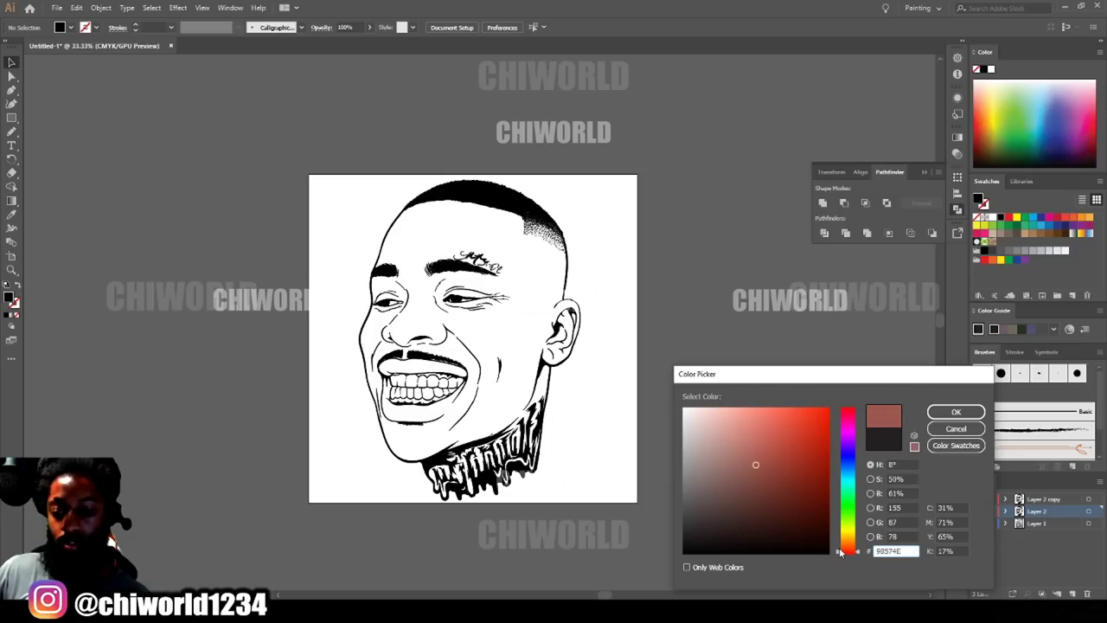
pyautogui.moveTo(756, 467); pyautogui.dragTo(752, 458)
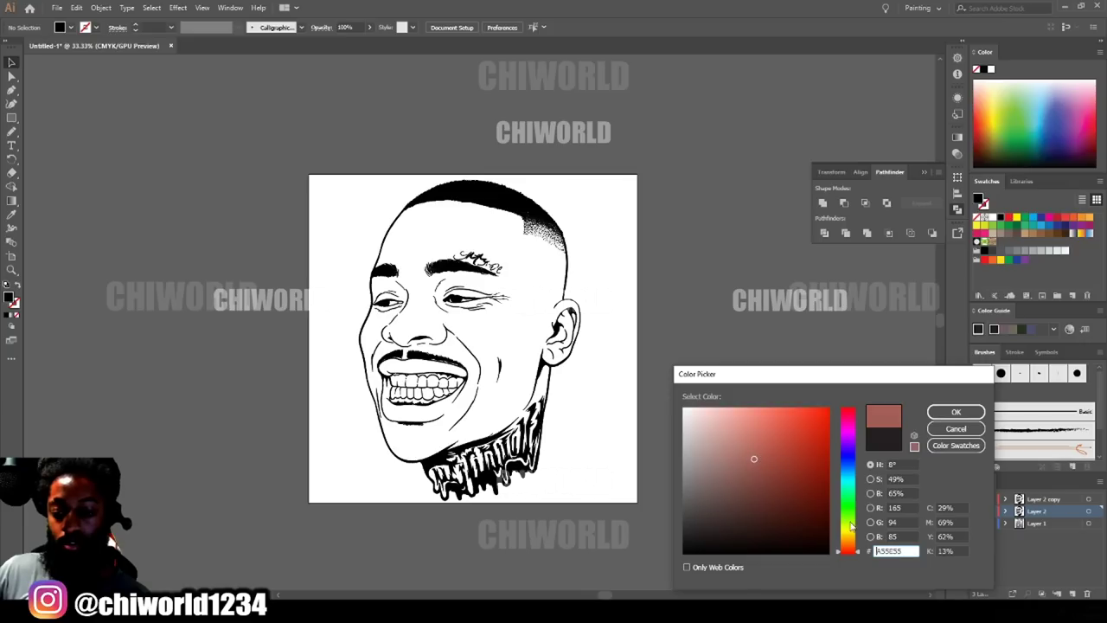
pyautogui.moveTo(850, 550); pyautogui.dragTo(849, 549)
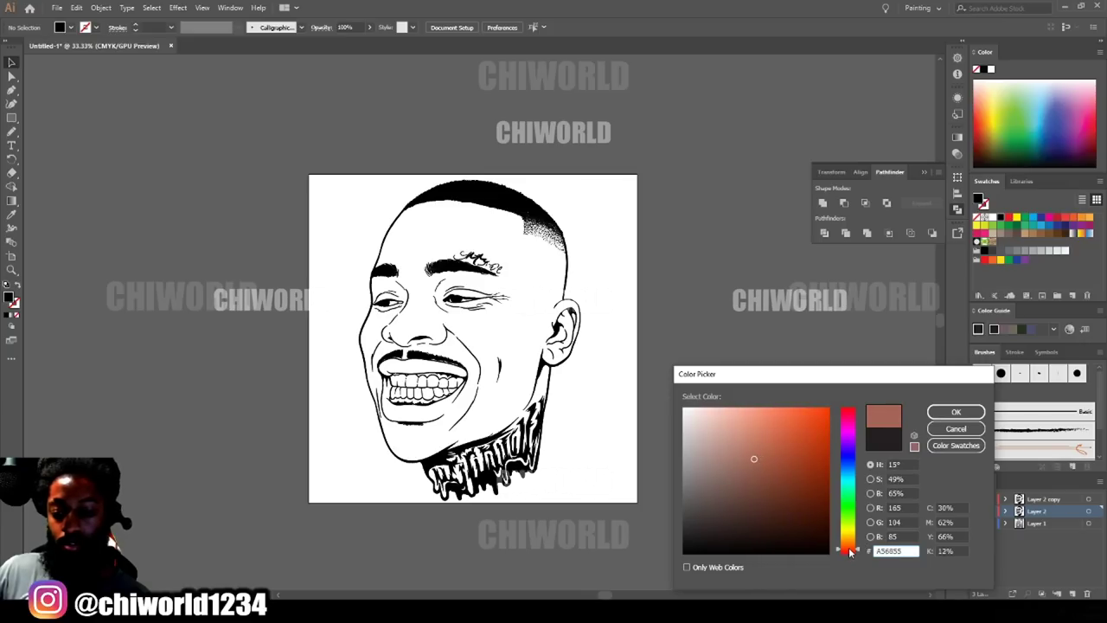
pyautogui.moveTo(747, 472); pyautogui.dragTo(762, 462)
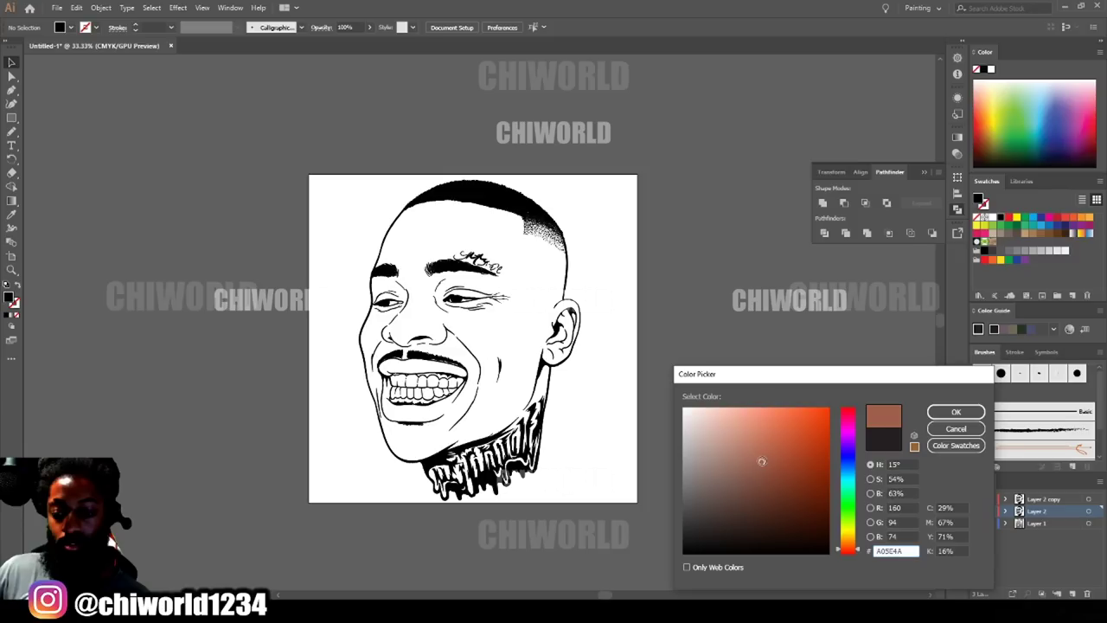
pyautogui.click(956, 412)
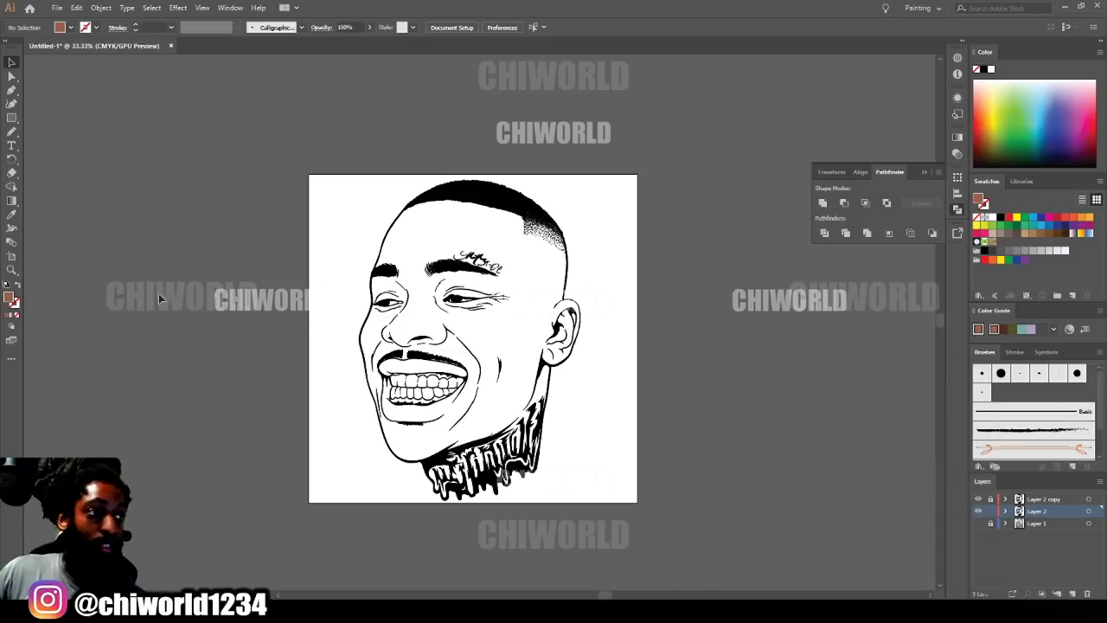
# Draw a brown rectangle about 17.65 by 20.78 in covering the whole head and send it to the back of the layer.
pyautogui.click(12, 120)
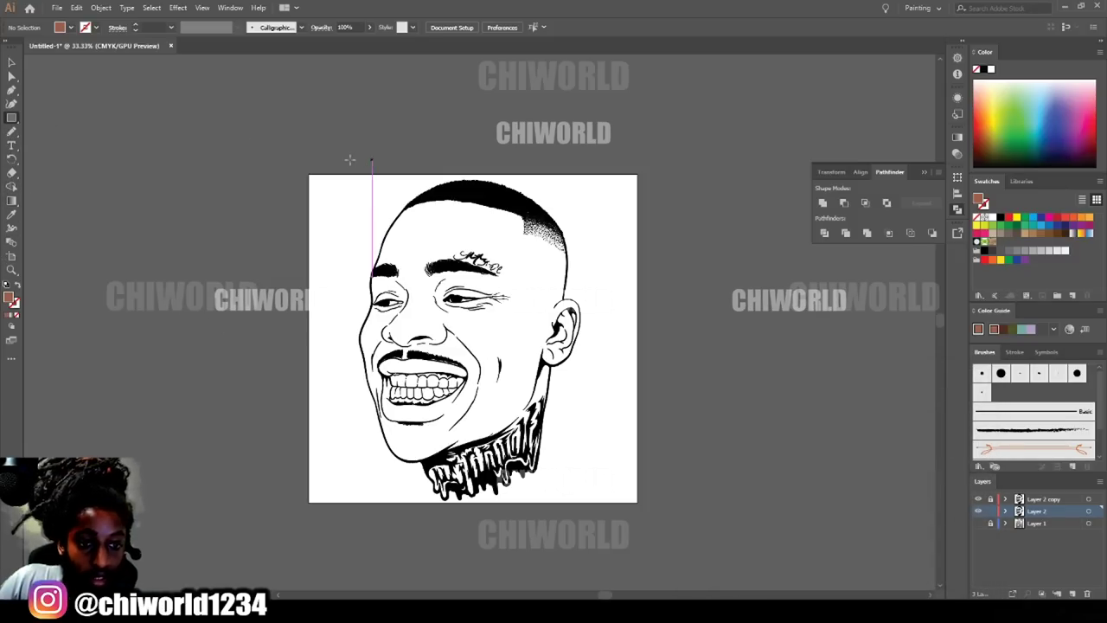
pyautogui.moveTo(316, 149); pyautogui.dragTo(641, 528)
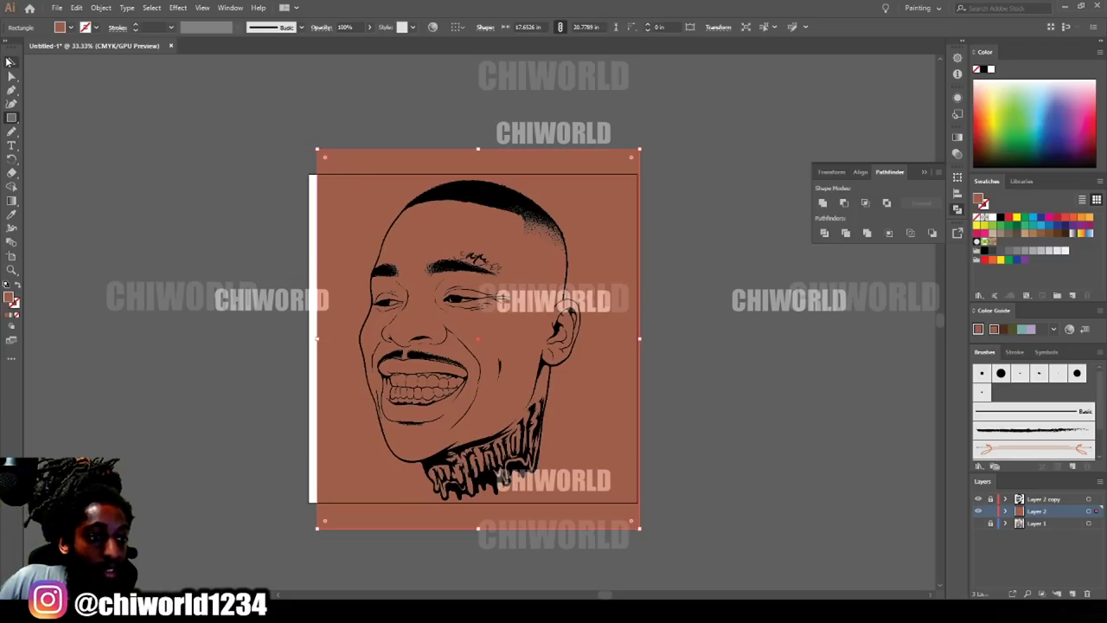
pyautogui.click(10, 62)
pyautogui.rightClick(361, 191)
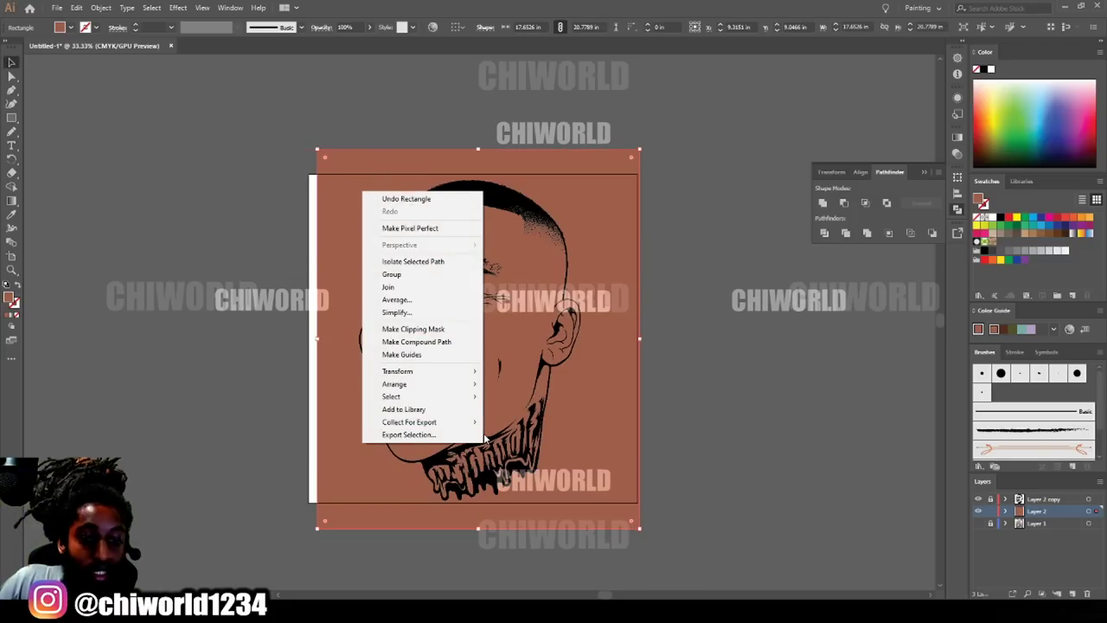
pyautogui.moveTo(459, 386)
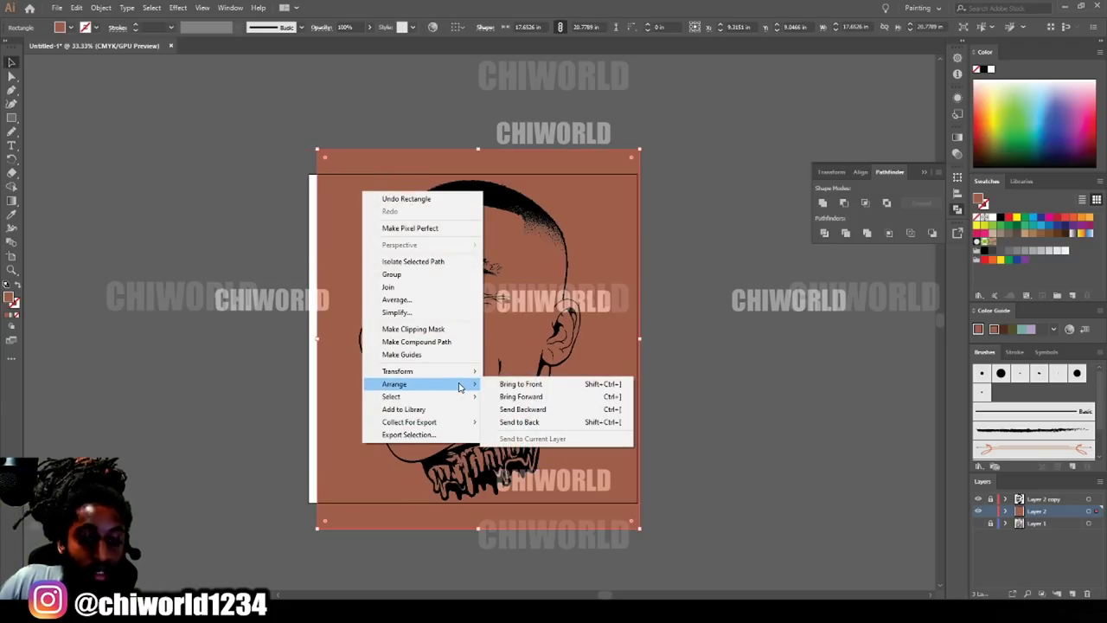
pyautogui.click(550, 422)
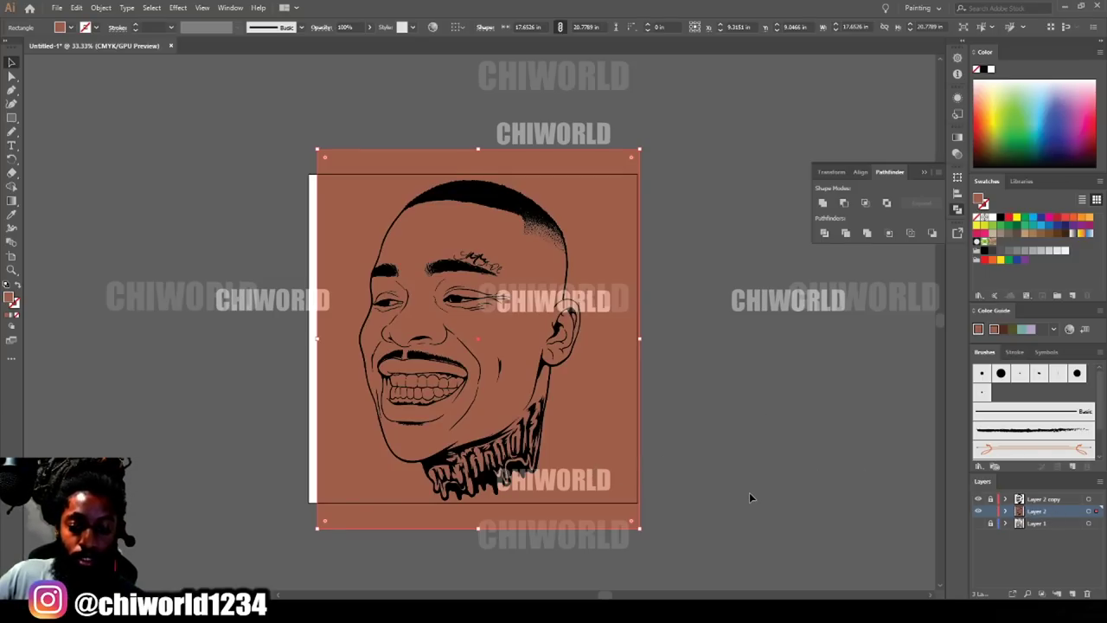
# Merge the rectangle with the line art using Pathfinder, and delete the brown area outside the head within the isolated group.
pyautogui.keyDown('shift'); pyautogui.click(313, 199); pyautogui.keyUp('shift')
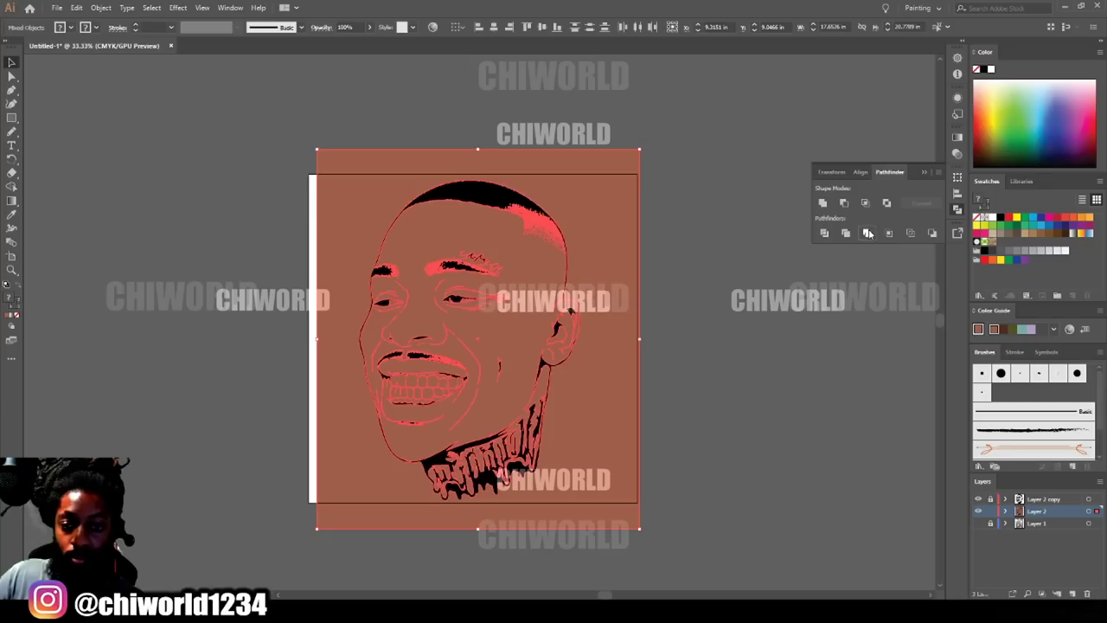
pyautogui.rightClick(601, 210)
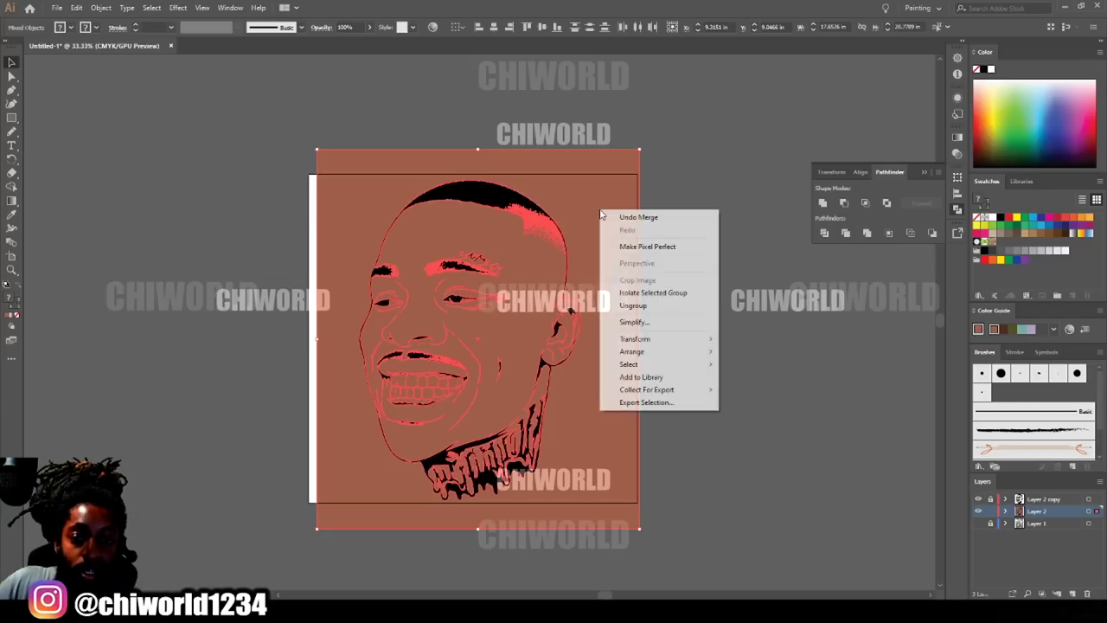
pyautogui.click(639, 295)
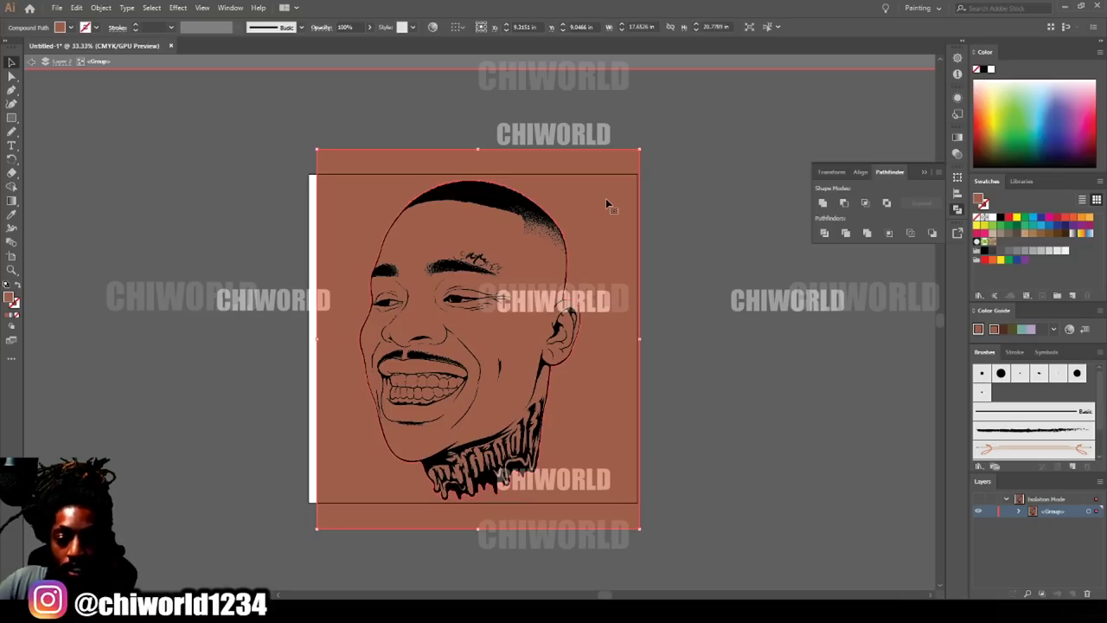
pyautogui.press('Delete')
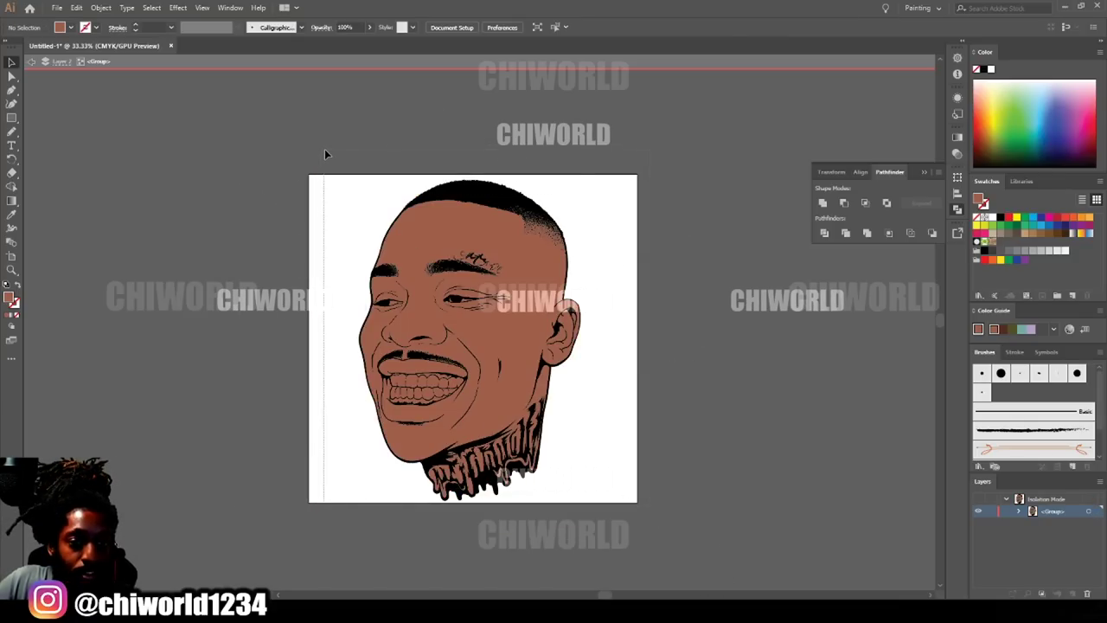
# Adjust the colour balance of the whole merged group to cyan -3, magenta 12, yellow 13 and black -24, with preview on.
pyautogui.hotkey('ctrl', 'a')
pyautogui.hotkey('ctrl', '=')
pyautogui.hotkey('ctrl', '=')
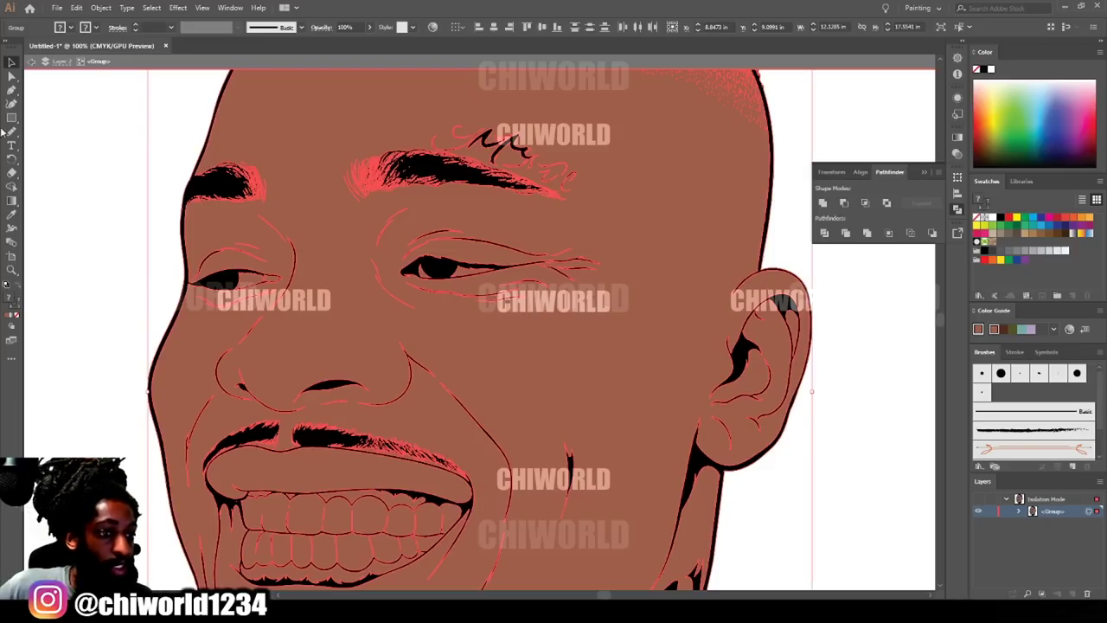
pyautogui.click(78, 8)
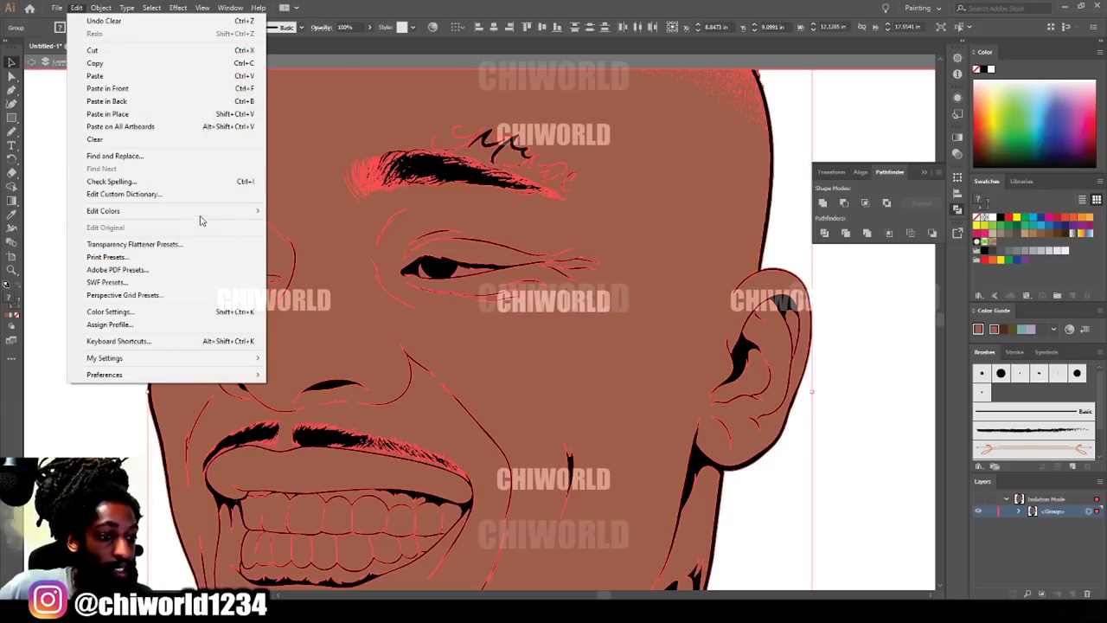
pyautogui.moveTo(211, 216)
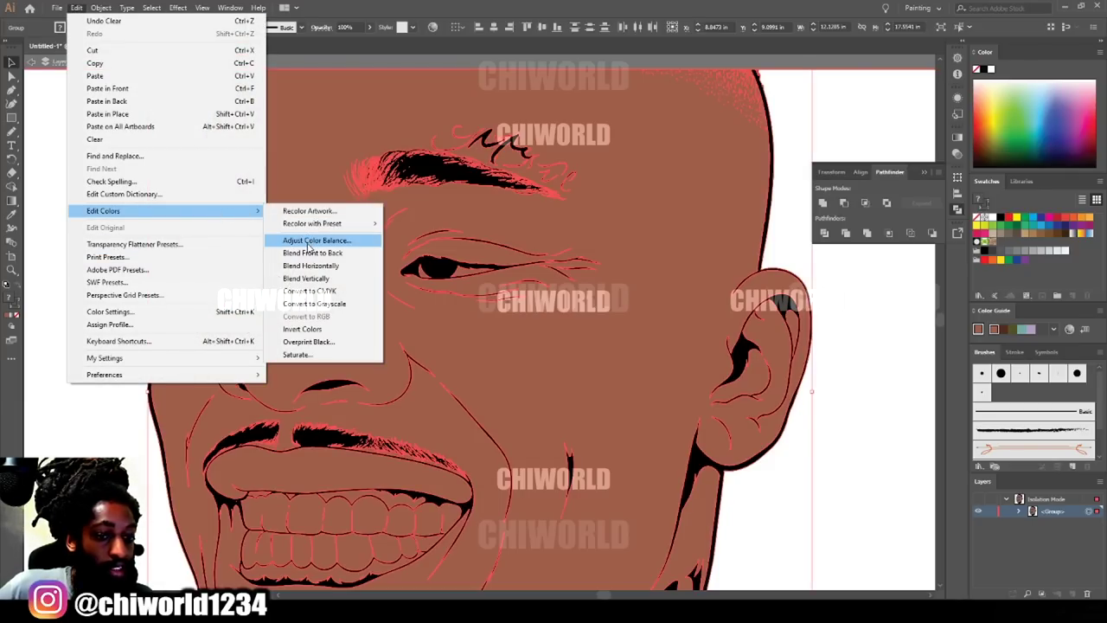
pyautogui.click(308, 242)
pyautogui.click(22, 198)
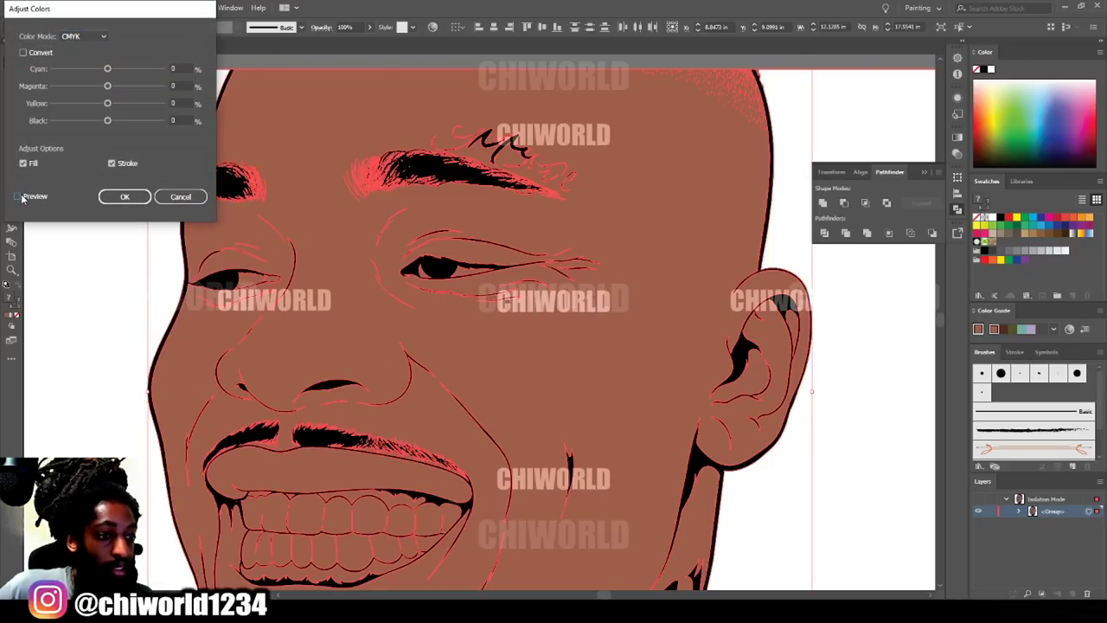
pyautogui.moveTo(107, 105)
pyautogui.mouseDown()
pyautogui.moveTo(115, 87)
pyautogui.moveTo(94, 123)
pyautogui.moveTo(116, 104)
pyautogui.moveTo(111, 89)
pyautogui.mouseUp()
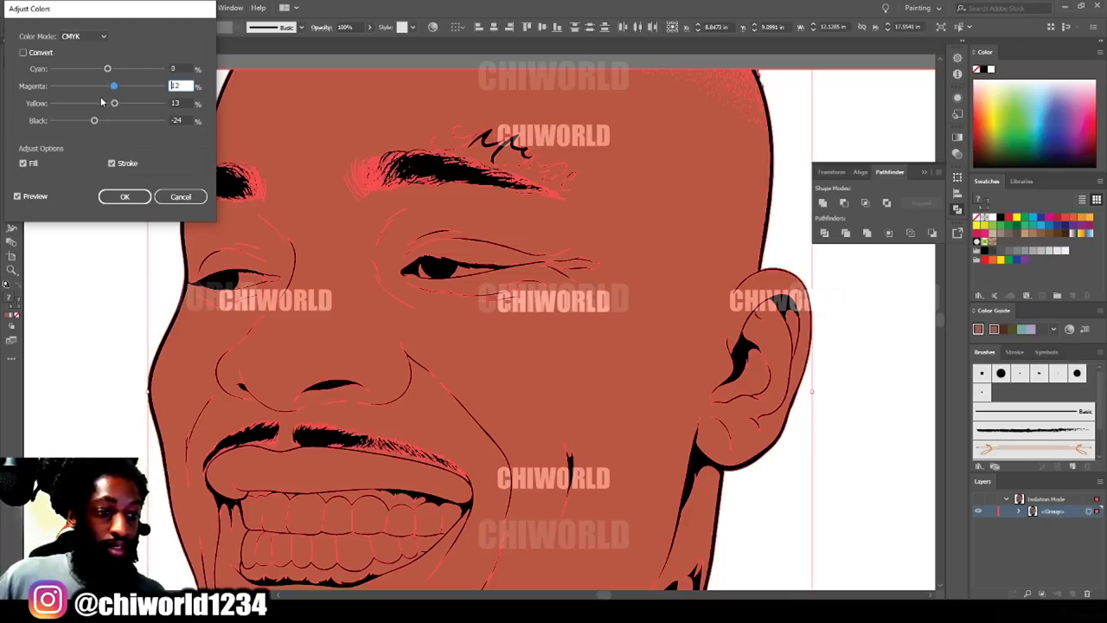
pyautogui.click(128, 198)
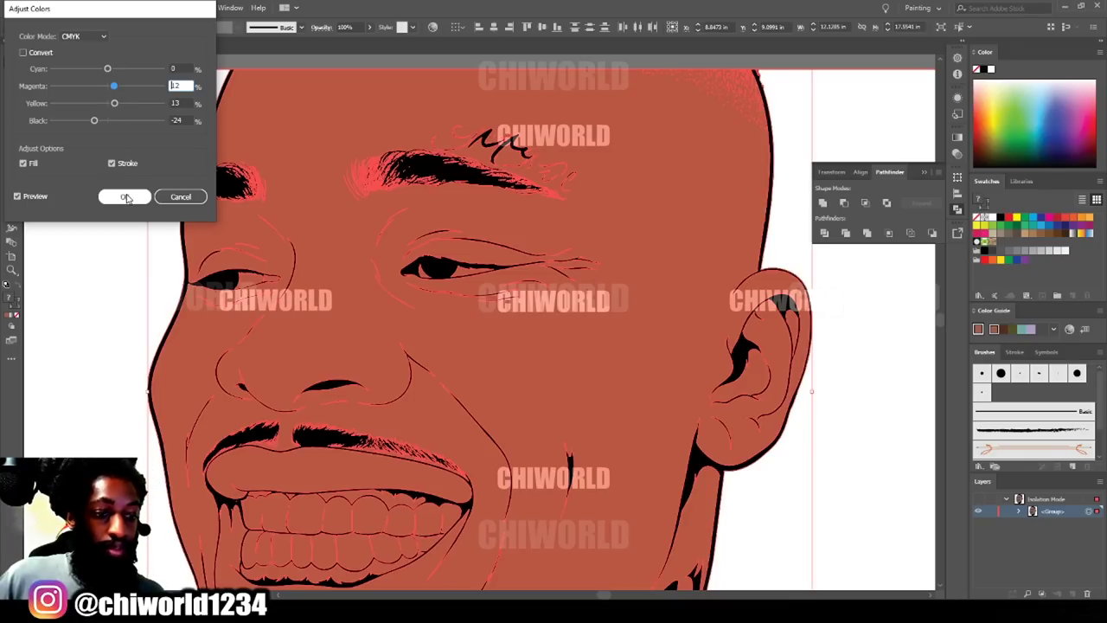
pyautogui.moveTo(108, 68); pyautogui.dragTo(105, 71)
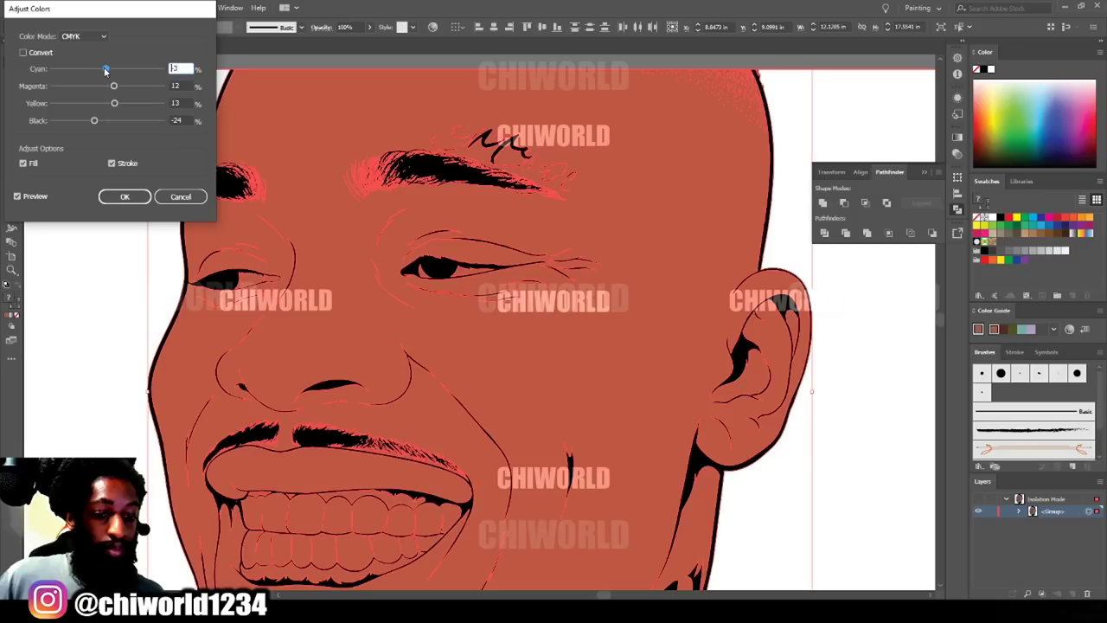
pyautogui.click(120, 198)
pyautogui.click(116, 324)
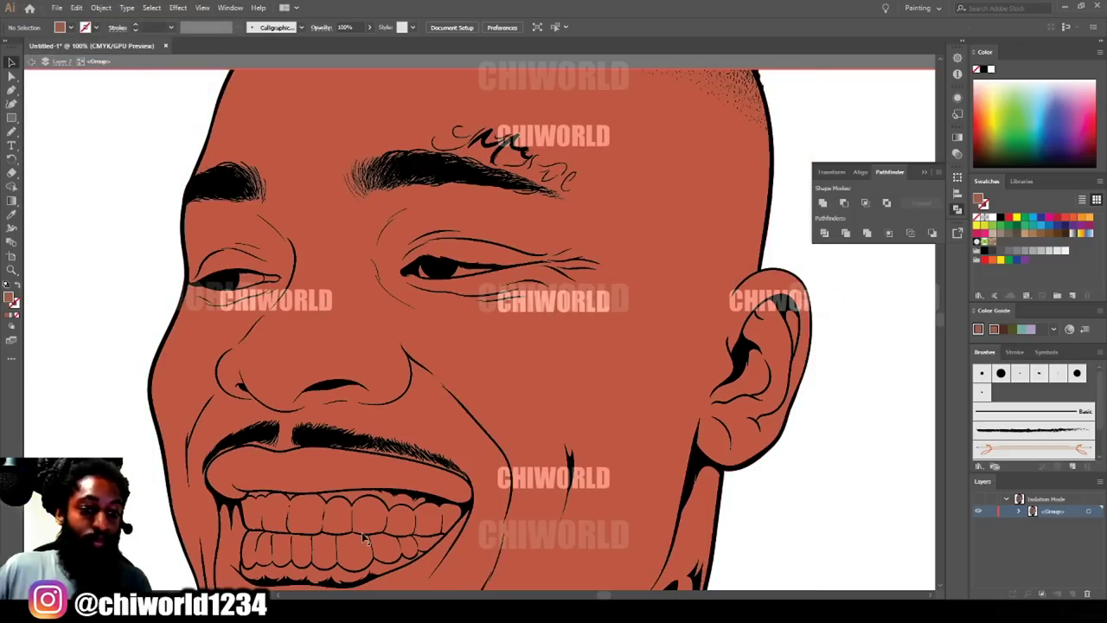
# Fill the upper and lower rows of teeth with the light grey swatch.
pyautogui.hotkey('ctrl', '-')
pyautogui.hotkey('ctrl', '-')
pyautogui.hotkey('ctrl', '-')
pyautogui.scroll(-2, 655, 571)
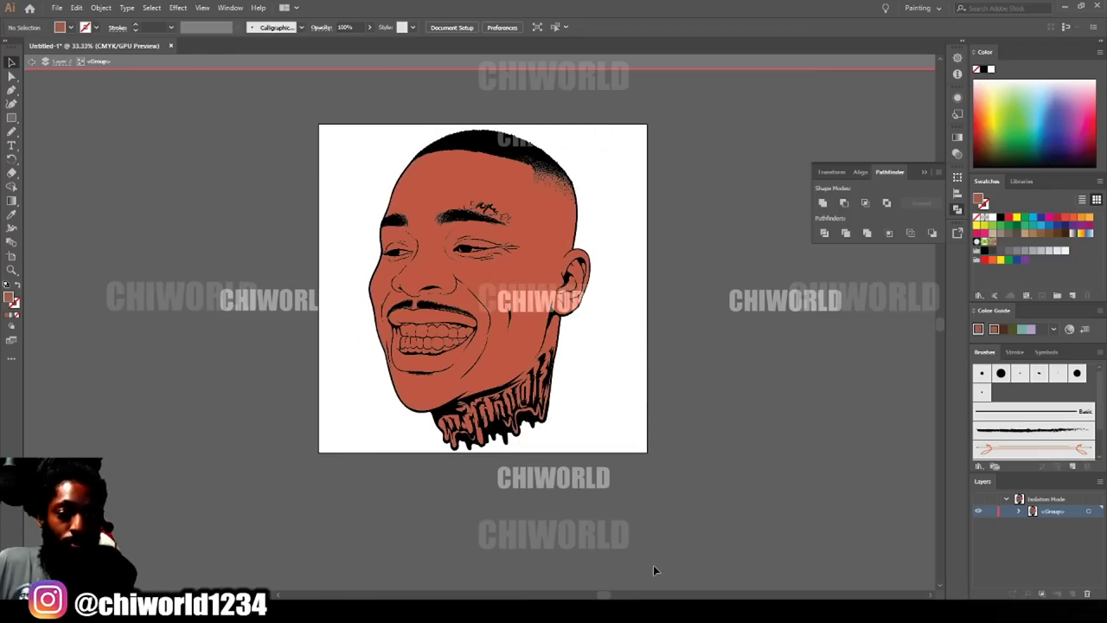
pyautogui.hotkey('ctrl', '=')
pyautogui.hotkey('ctrl', '+')
pyautogui.hotkey('ctrl', '+')
pyautogui.hotkey('ctrl', '+')
pyautogui.scroll(3, 383, 467)
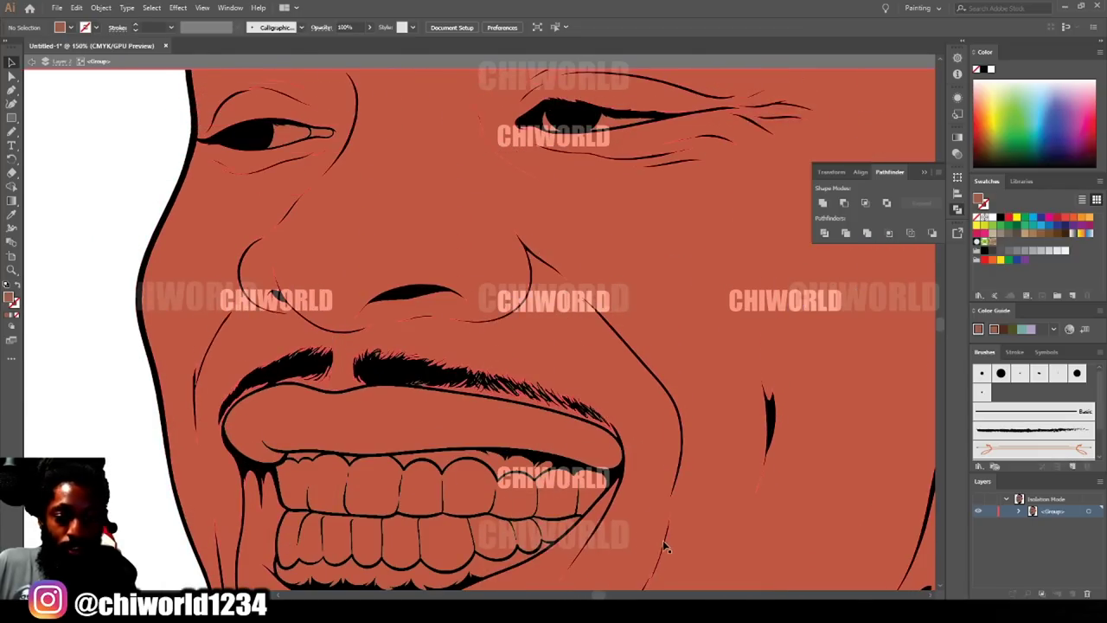
pyautogui.click(378, 467)
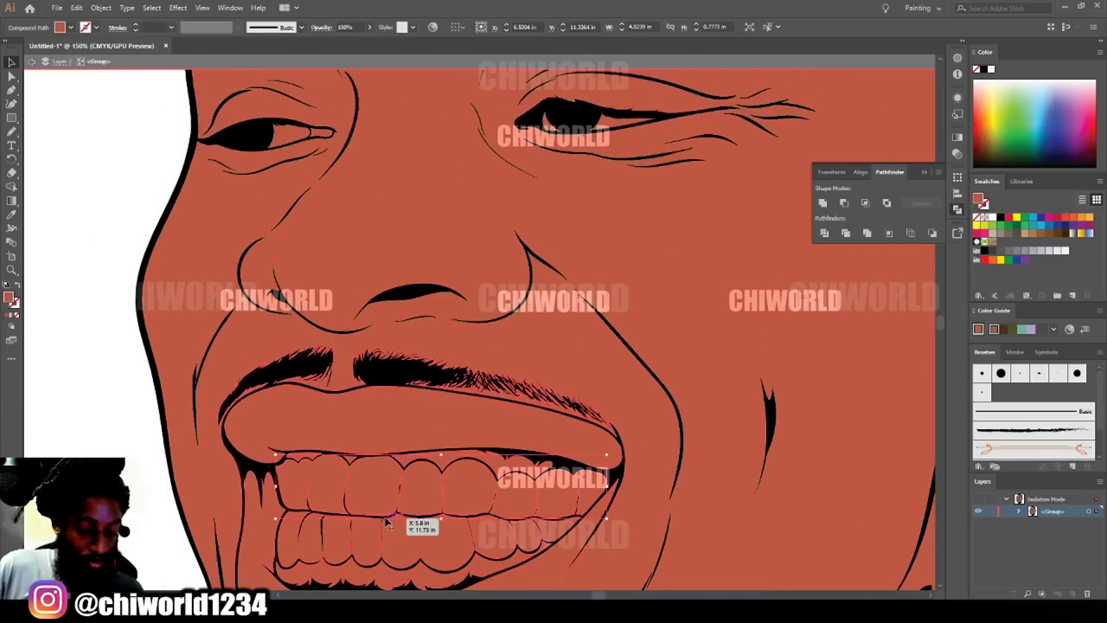
pyautogui.keyDown('shift'); pyautogui.click(416, 546); pyautogui.keyUp('shift')
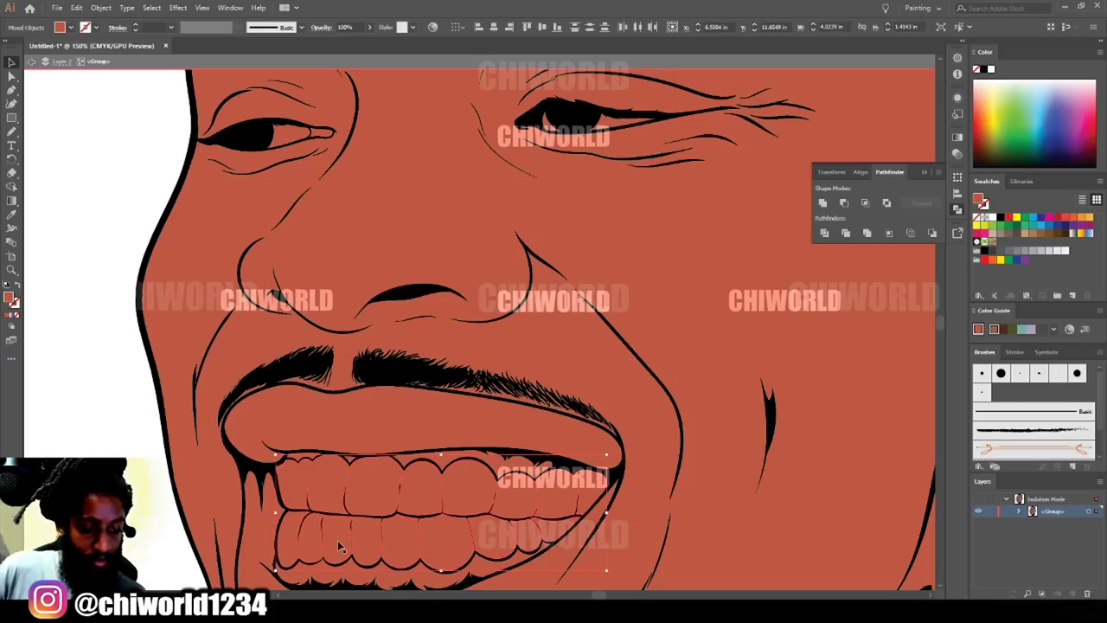
pyautogui.click(1042, 251)
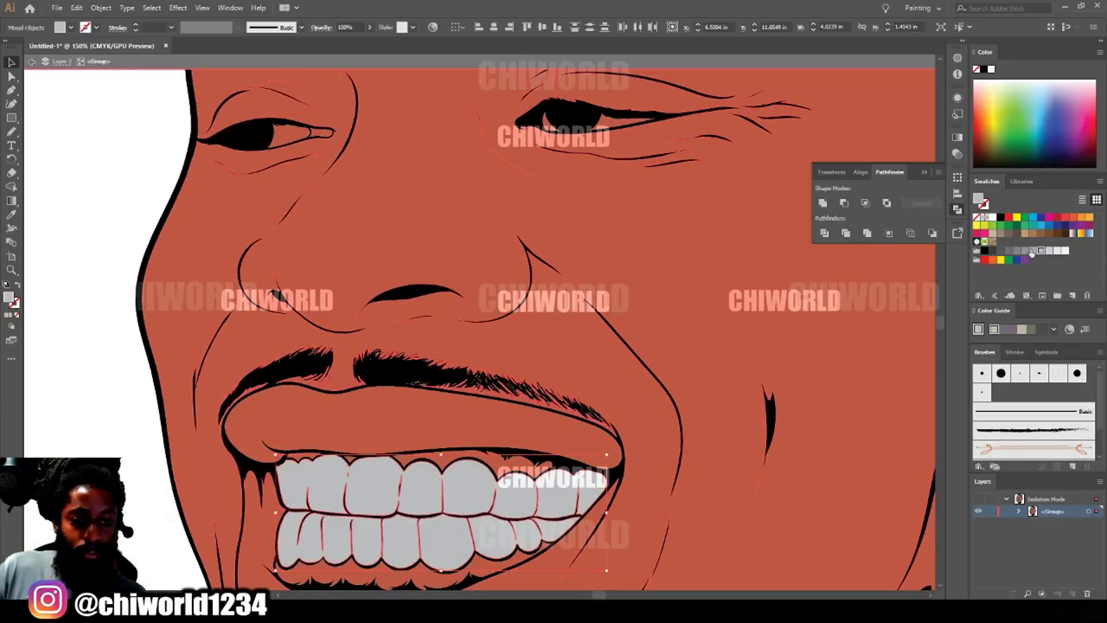
# Fill the whites of both eyes with the very light grey swatch.
pyautogui.scroll(2, 142, 264)
pyautogui.click(131, 198)
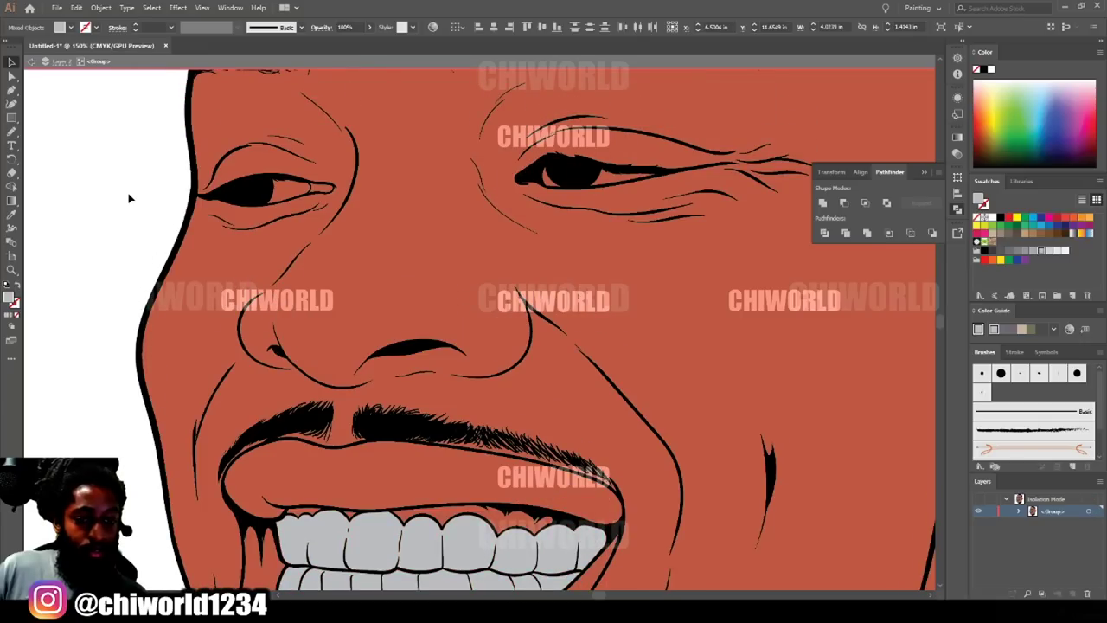
pyautogui.moveTo(608, 183); pyautogui.dragTo(546, 182)
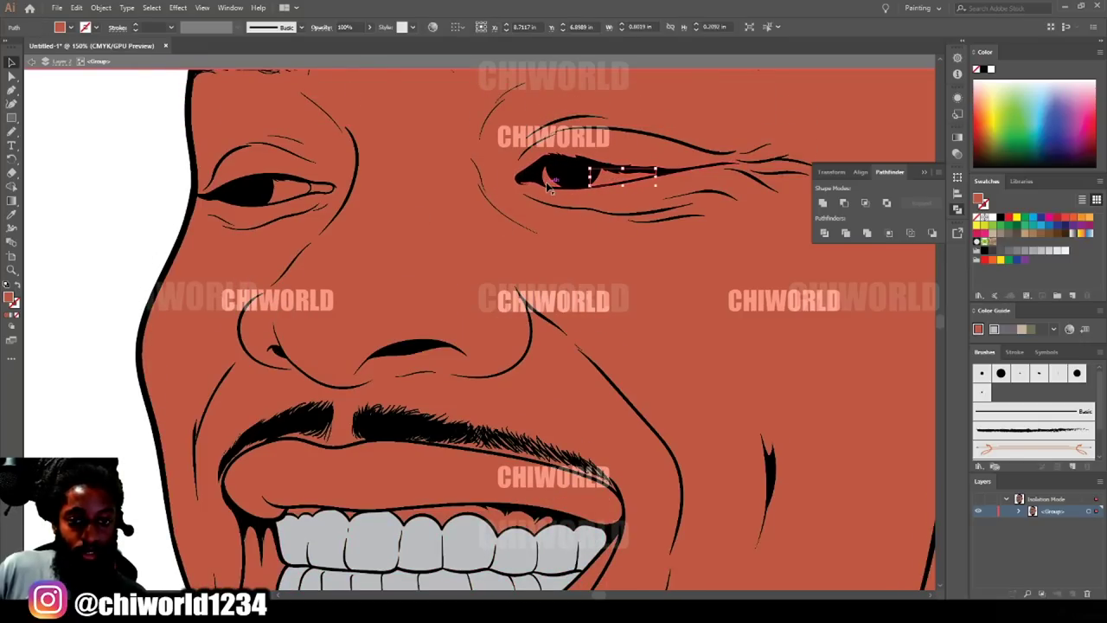
pyautogui.press('v')
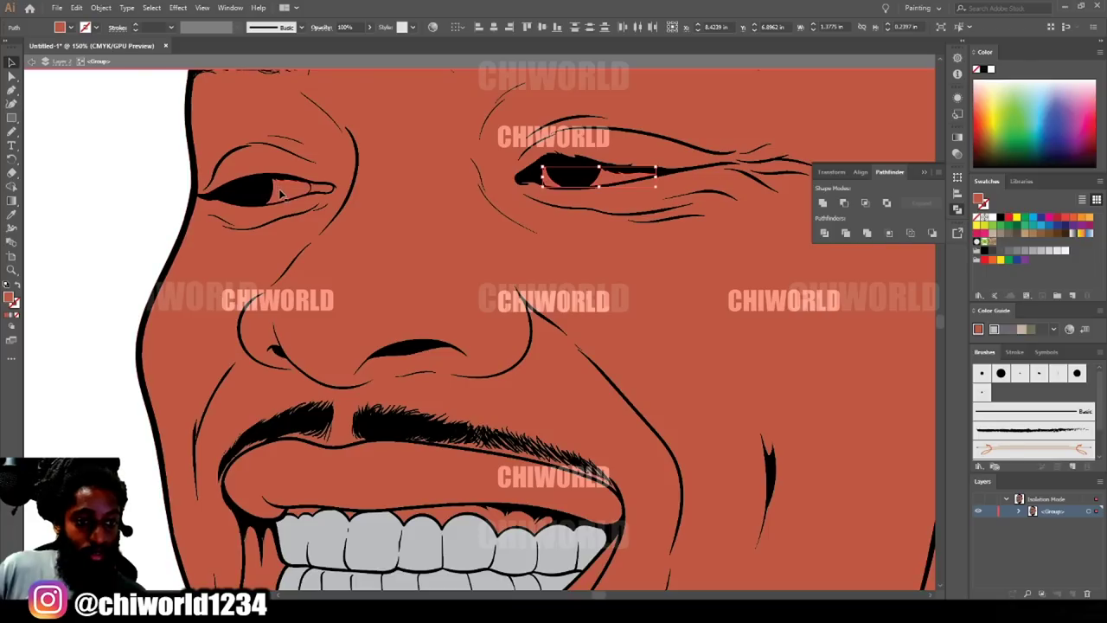
pyautogui.keyDown('shift'); pyautogui.click(280, 192); pyautogui.keyUp('shift')
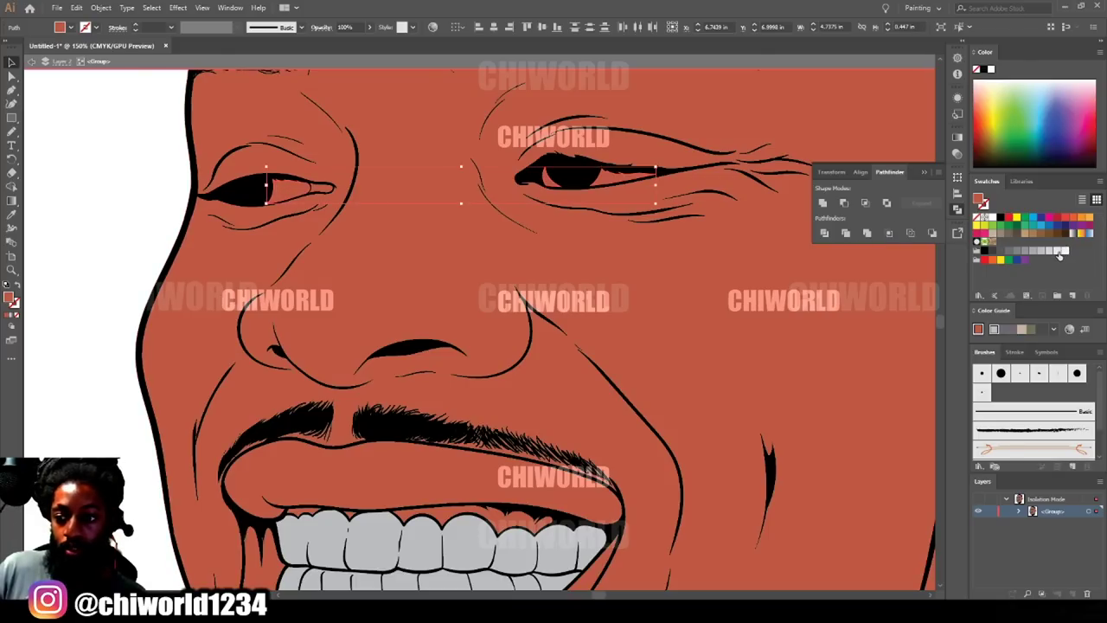
pyautogui.click(1061, 250)
pyautogui.click(85, 261)
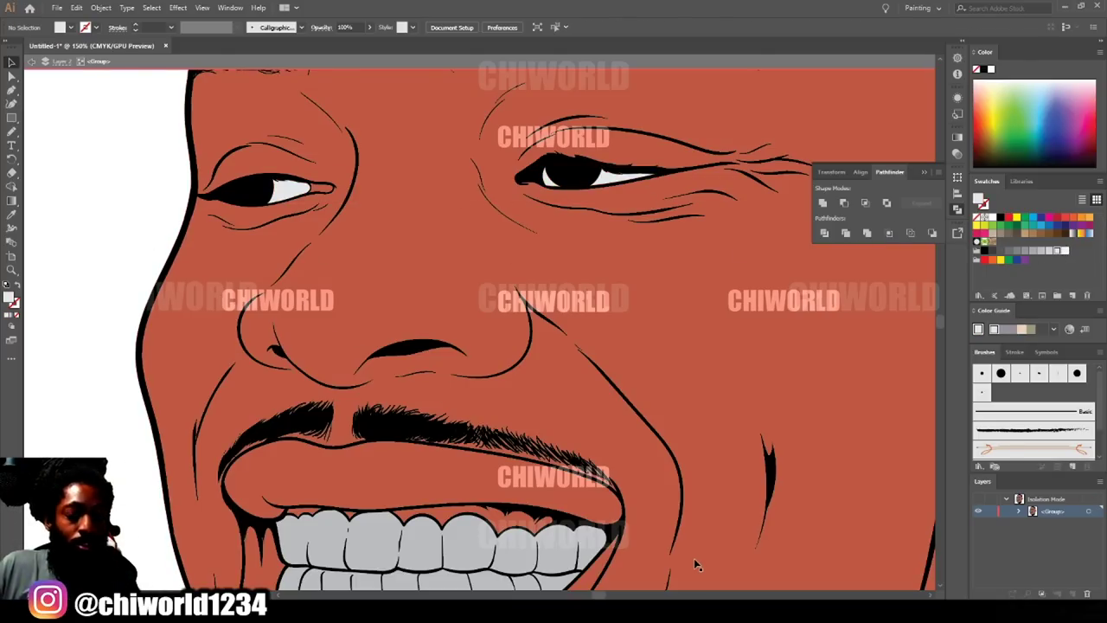
# Recolour the upper lip to the muted reddish brown A0504A.
pyautogui.hotkey('ctrl', '-')
pyautogui.hotkey('ctrl', '-')
pyautogui.hotkey('ctrl', '-')
pyautogui.scroll(-1, 605, 551)
pyautogui.hotkey('ctrl', '+')
pyautogui.hotkey('ctrl', '+')
pyautogui.hotkey('ctrl', '+')
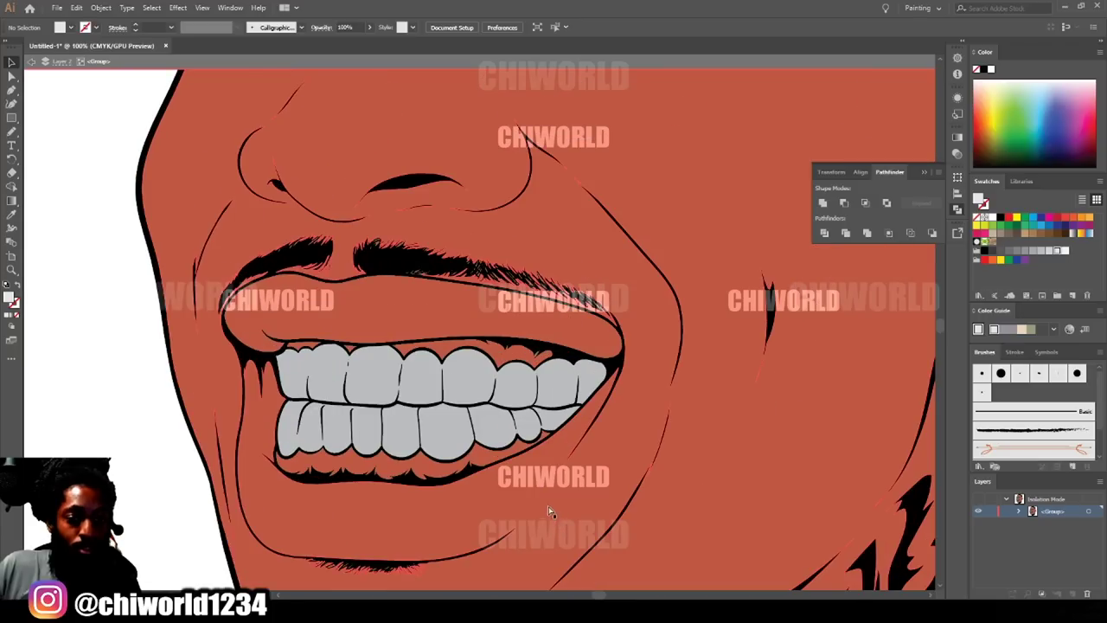
pyautogui.click(351, 298)
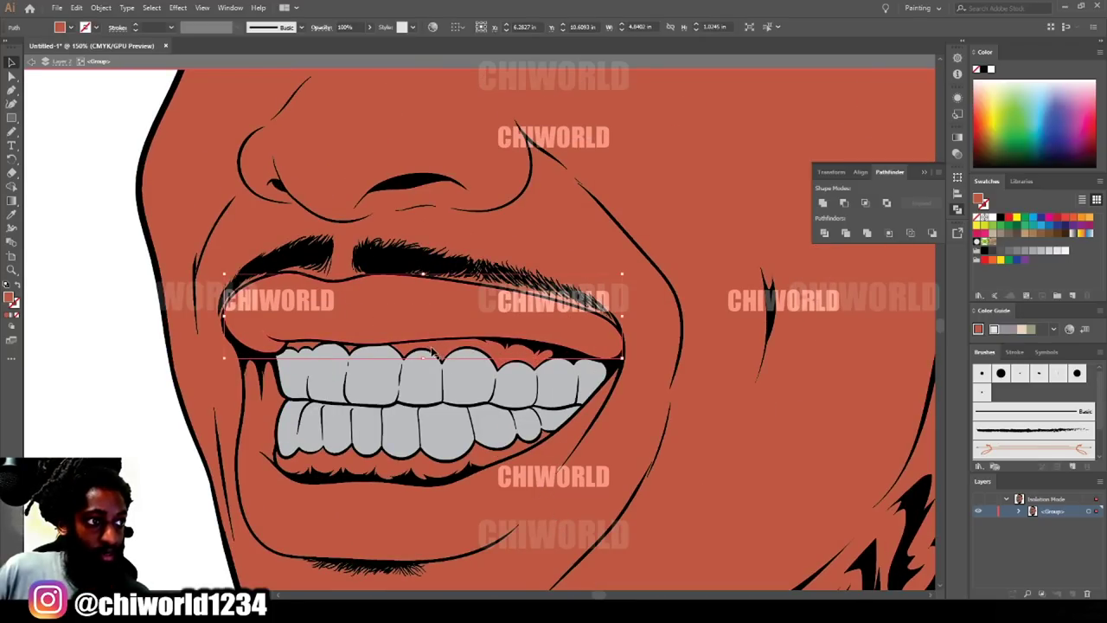
pyautogui.press('x')
pyautogui.doubleClick(13, 299)
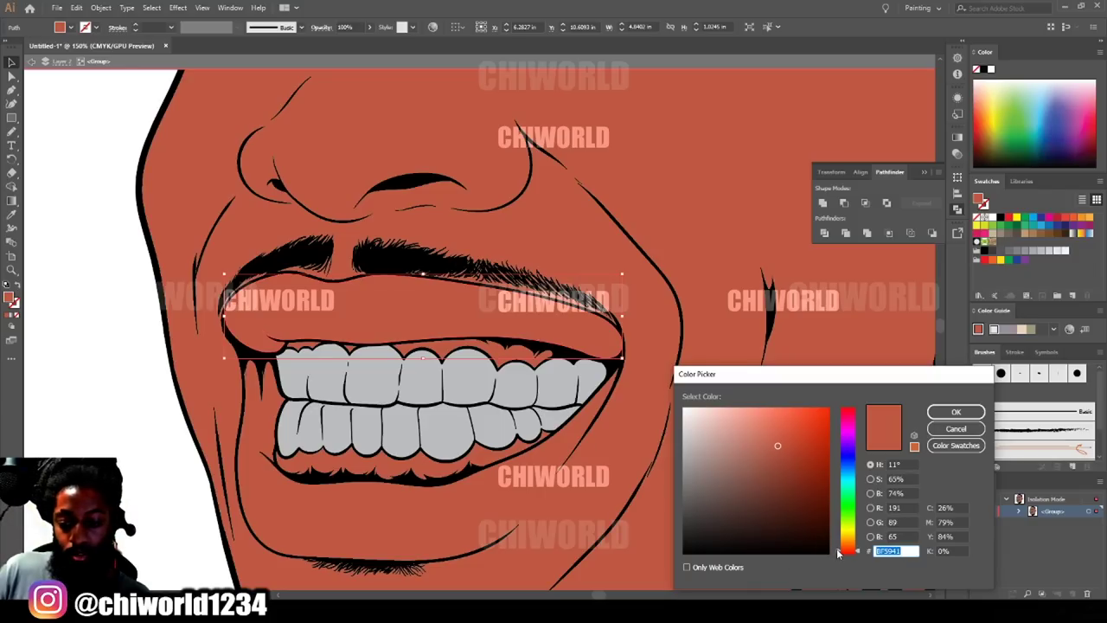
pyautogui.click(843, 555)
pyautogui.moveTo(772, 450)
pyautogui.mouseDown()
pyautogui.moveTo(759, 449)
pyautogui.moveTo(761, 462)
pyautogui.mouseUp()
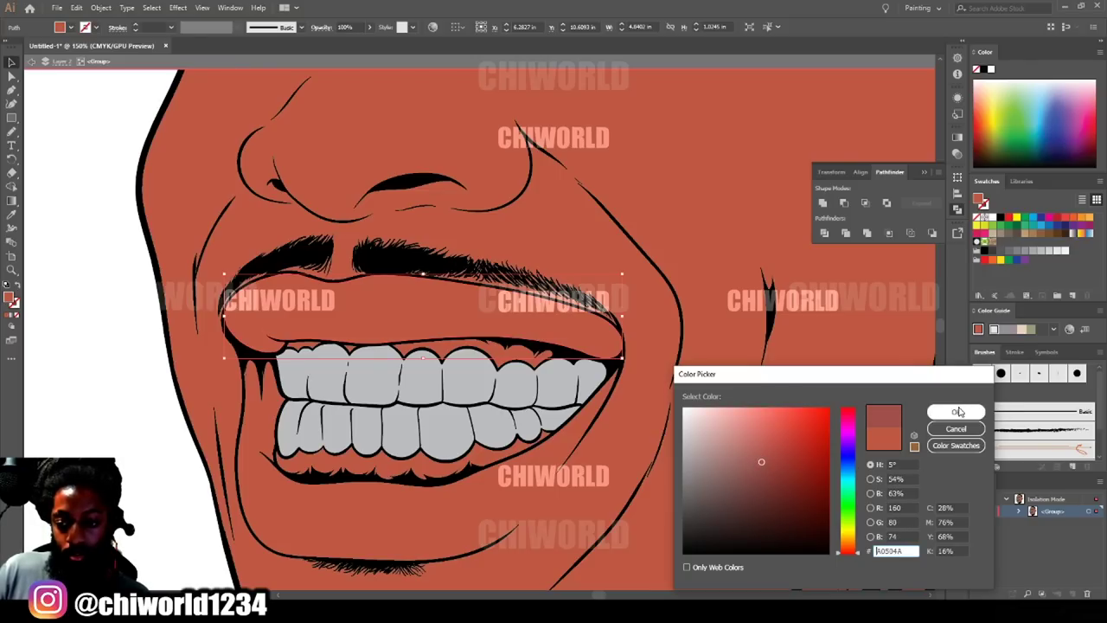
pyautogui.click(956, 412)
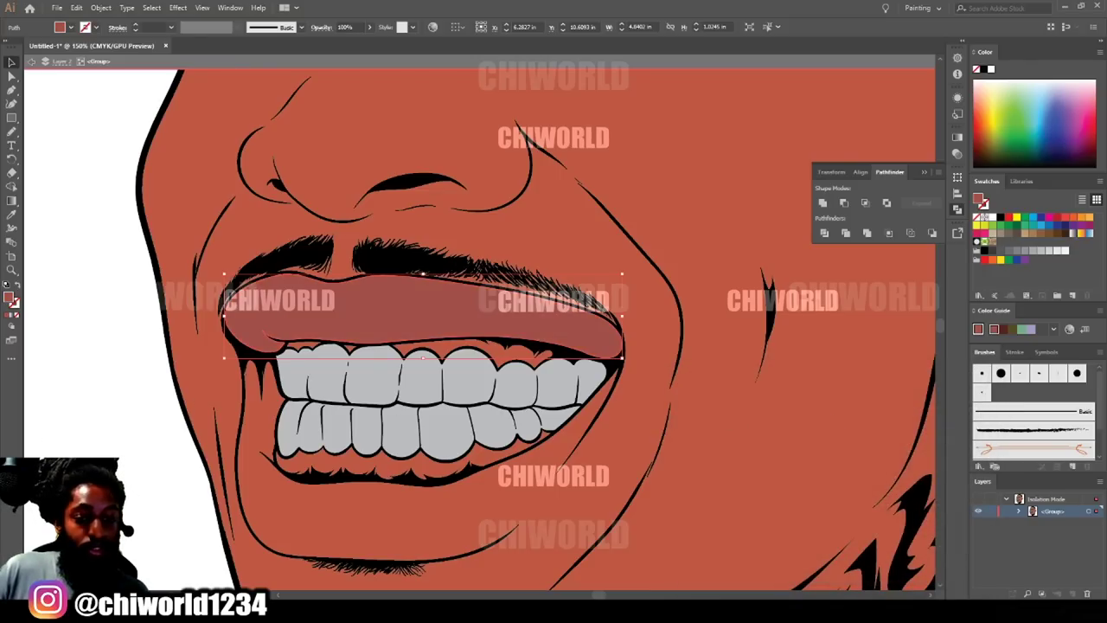
pyautogui.click(116, 483)
# Recolour the small inner corner of the eye near the face's outer contour with the colour sampled from the upper lip.
pyautogui.hotkey('ctrl', '-')
pyautogui.hotkey('ctrl', '-')
pyautogui.hotkey('ctrl', '-')
pyautogui.scroll(-1, 296, 502)
pyautogui.hotkey('ctrl', '+')
pyautogui.hotkey('ctrl', '+')
pyautogui.hotkey('ctrl', '+')
pyautogui.hotkey('ctrl', '+')
pyautogui.scroll(10, 295, 489)
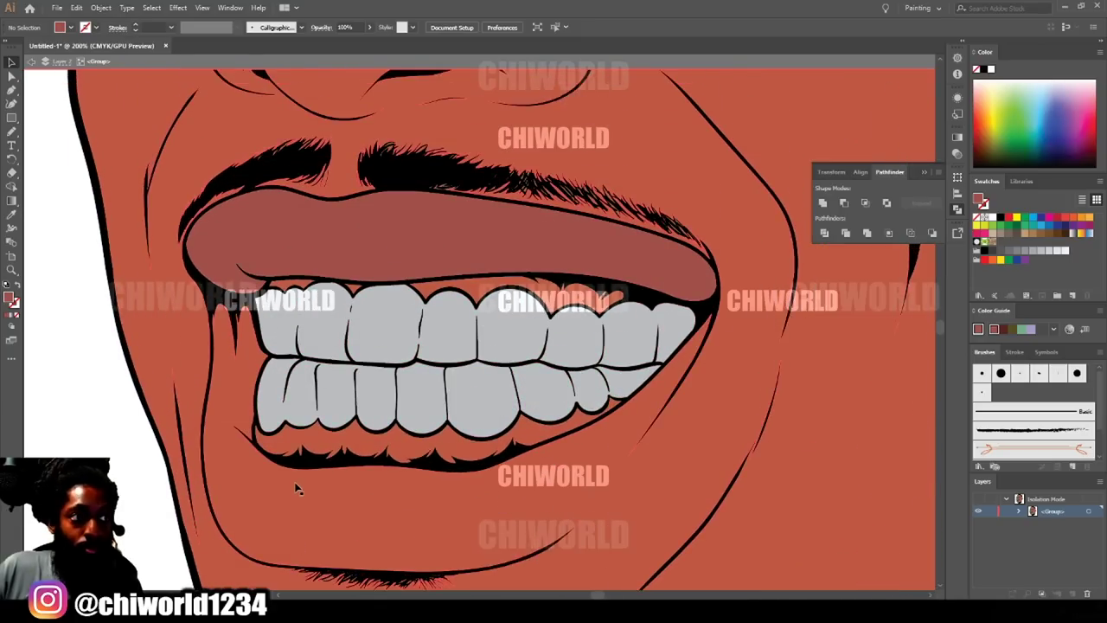
pyautogui.scroll(2, 310, 429)
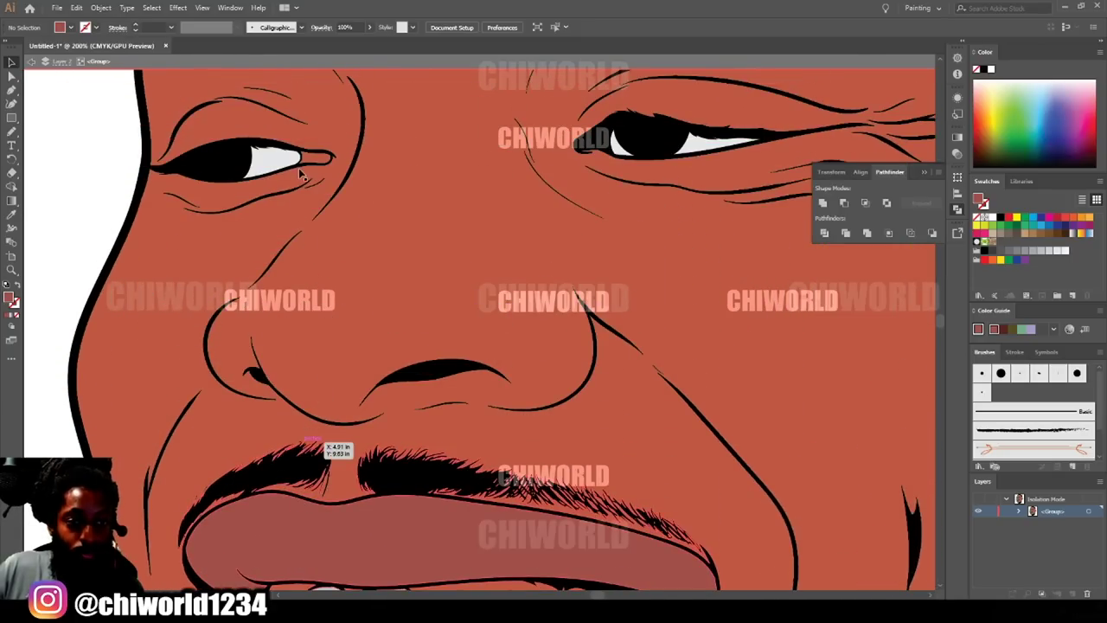
pyautogui.click(319, 158)
pyautogui.click(11, 215)
pyautogui.click(257, 536)
pyautogui.click(11, 63)
pyautogui.click(64, 127)
pyautogui.scroll(-1, 342, 556)
pyautogui.scroll(-18, 345, 556)
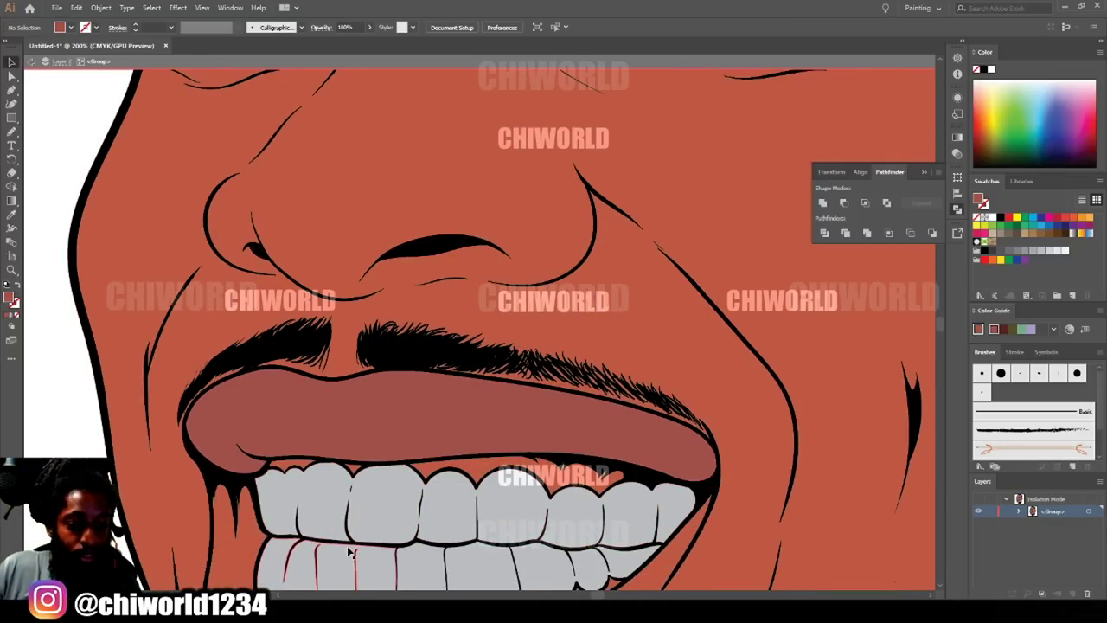
# Fill the gum areas above and below the teeth with the colour sampled from the upper lip.
pyautogui.hotkey('ctrl', '+')
pyautogui.scroll(-4, 451, 394)
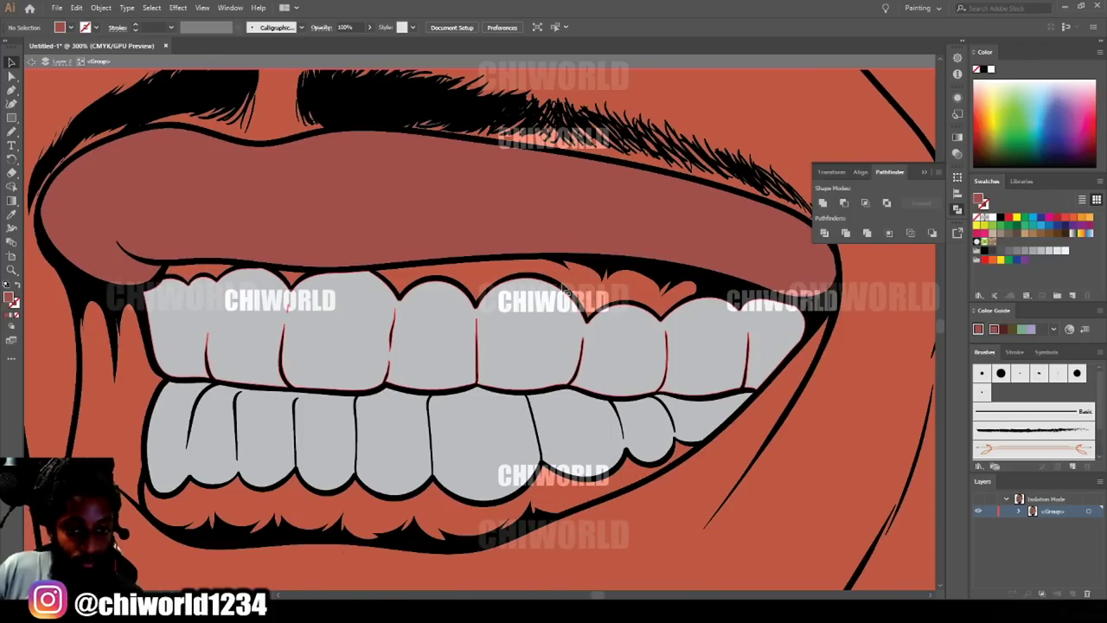
pyautogui.click(682, 452)
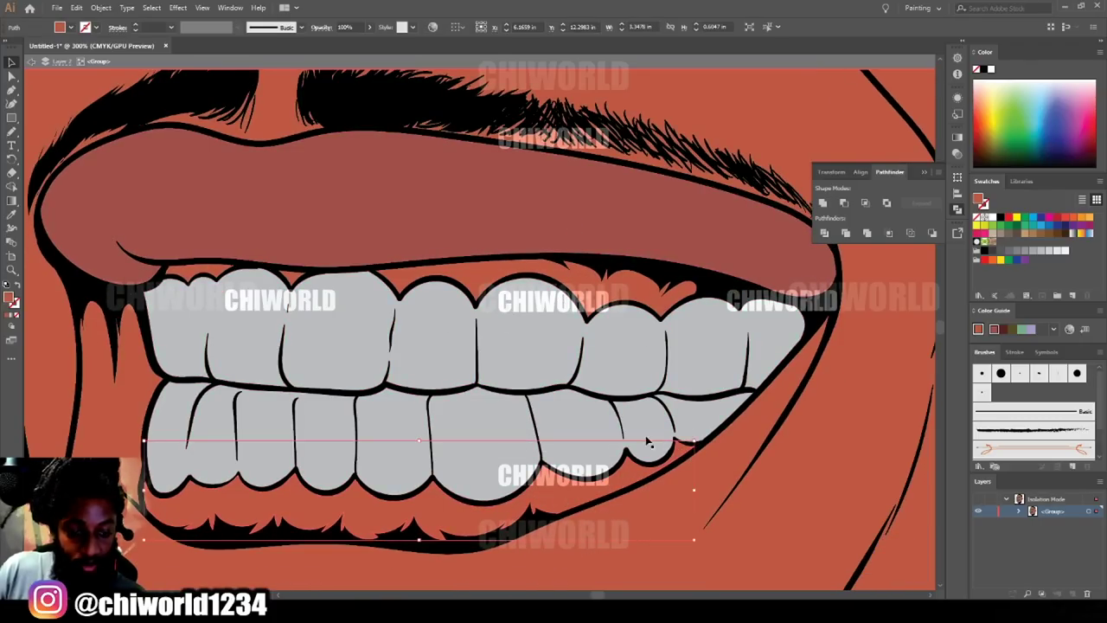
pyautogui.keyDown('shift'); pyautogui.click(439, 277); pyautogui.keyUp('shift')
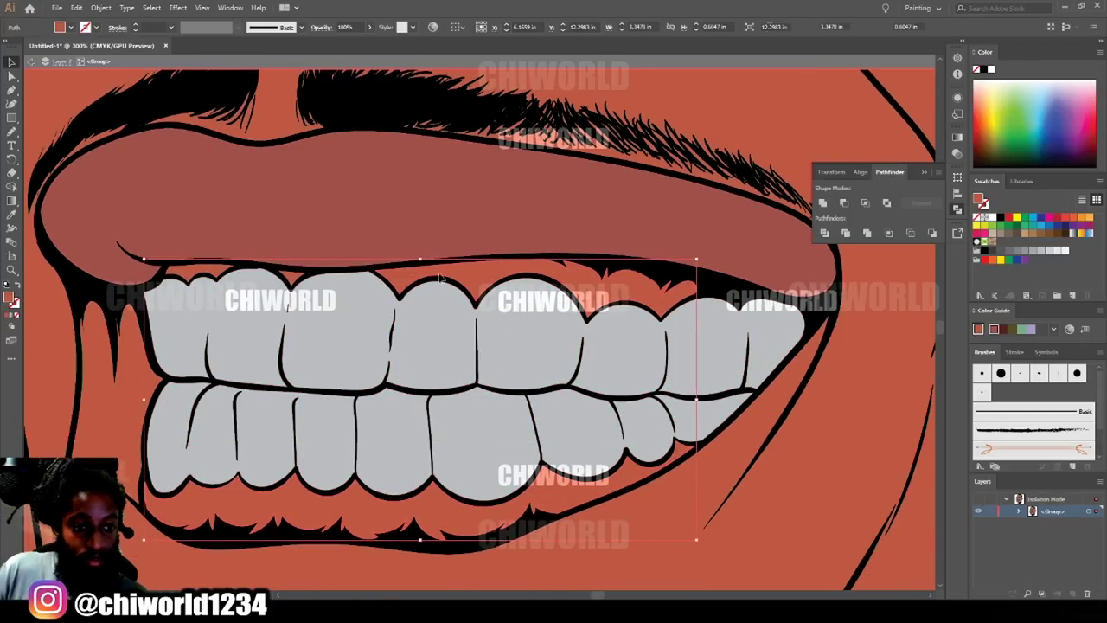
pyautogui.keyDown('shift'); pyautogui.click(292, 281); pyautogui.keyUp('shift')
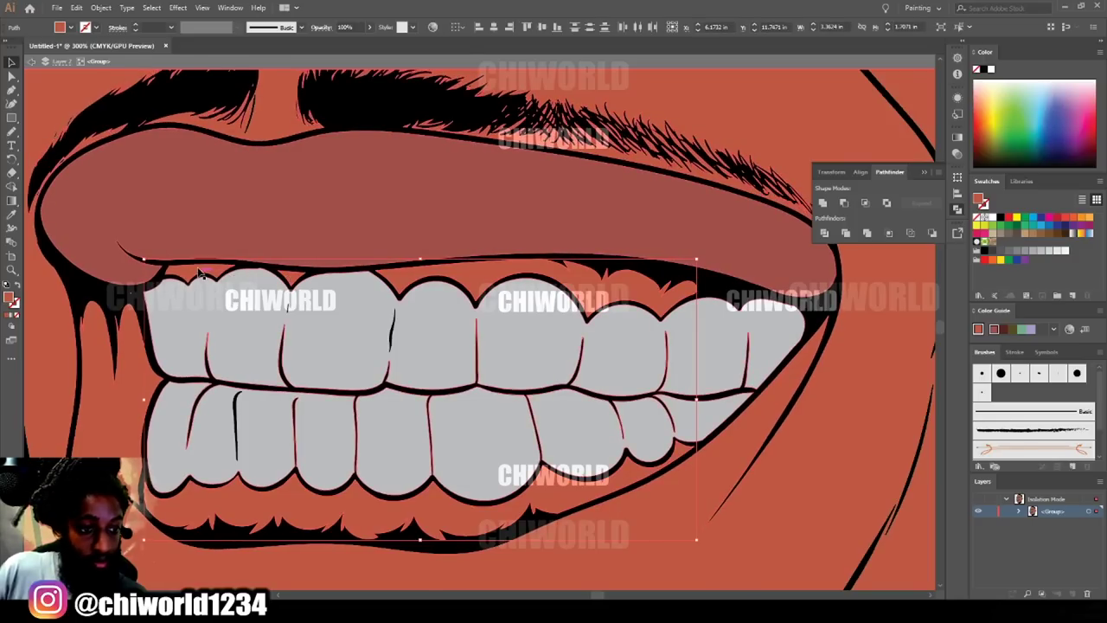
pyautogui.click(11, 215)
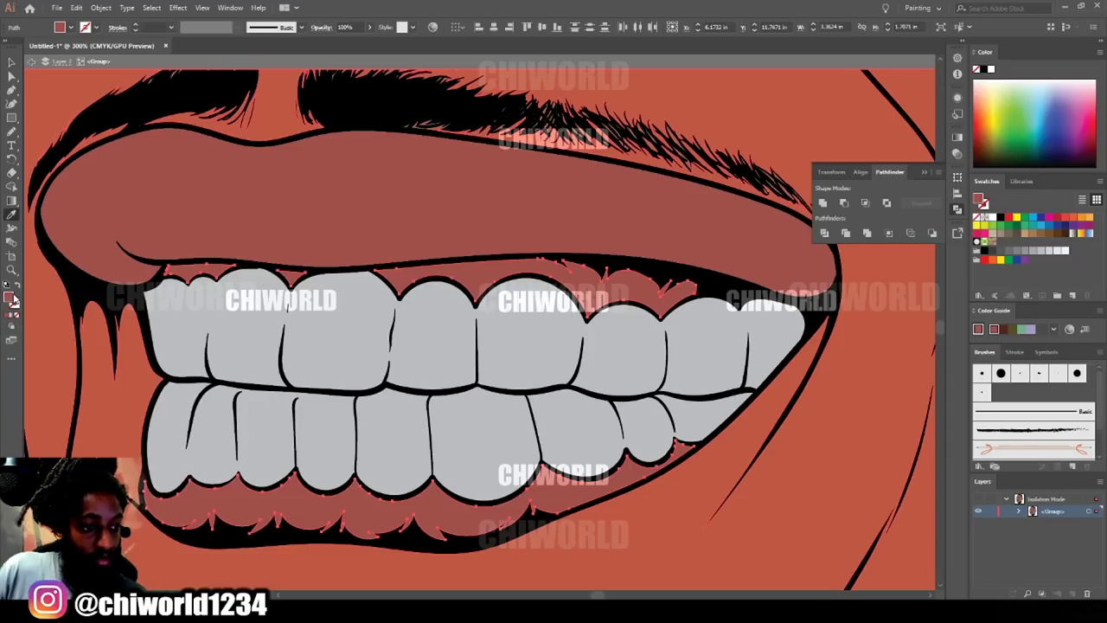
# Change the fill of the selected gum areas to the darker red 913D44.
pyautogui.doubleClick(11, 298)
pyautogui.moveTo(760, 462); pyautogui.dragTo(767, 468)
pyautogui.moveTo(845, 551); pyautogui.dragTo(845, 414)
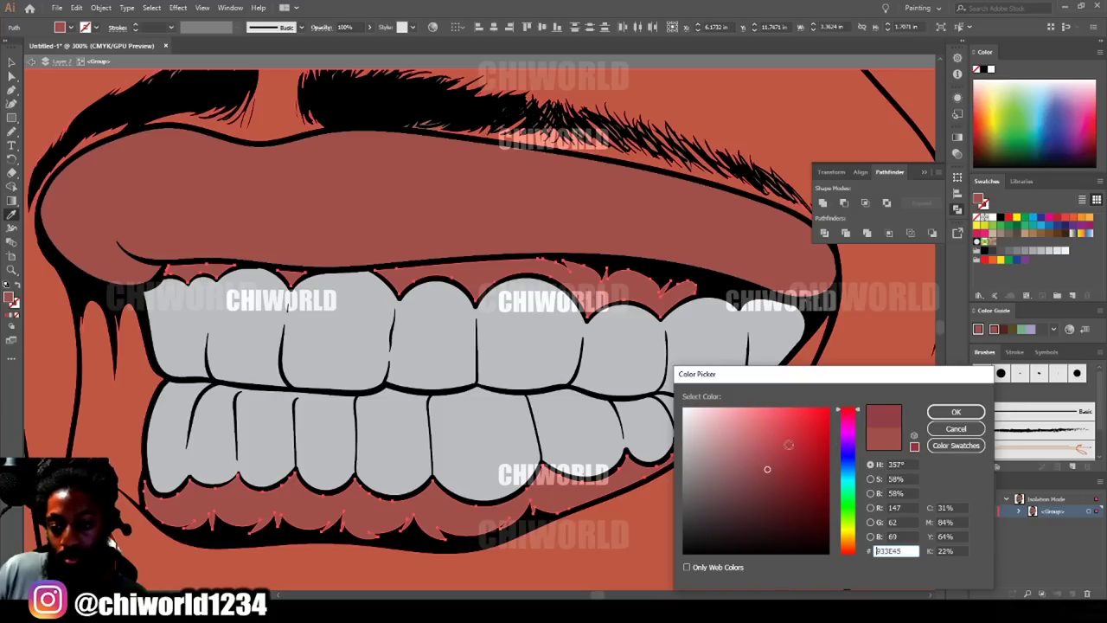
pyautogui.moveTo(767, 471); pyautogui.dragTo(768, 469)
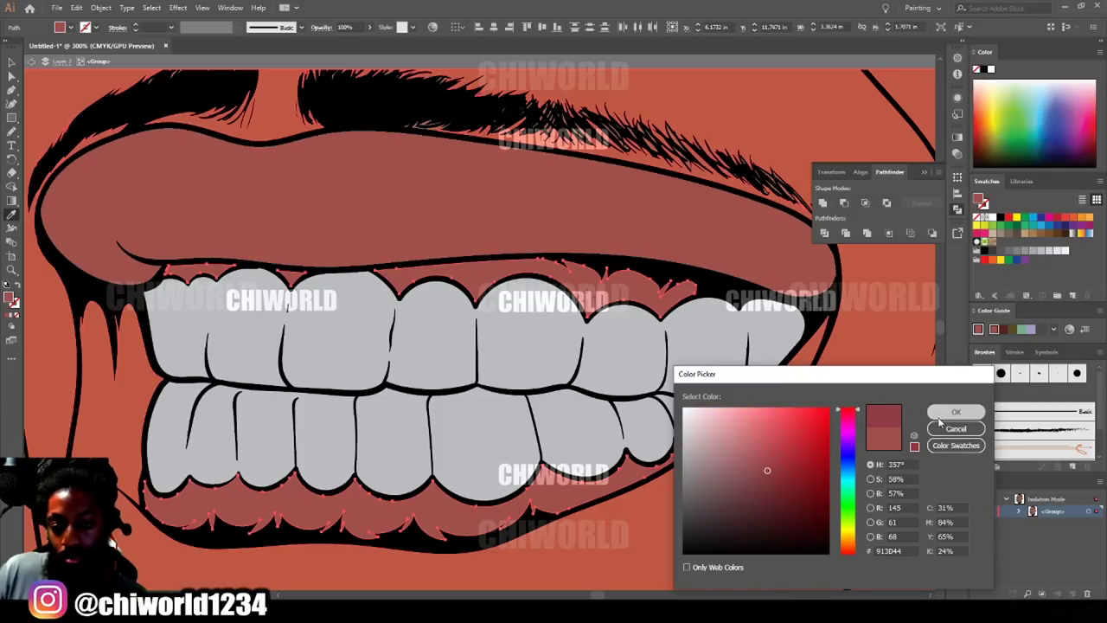
pyautogui.click(955, 412)
pyautogui.hotkey('ctrl', 'a')
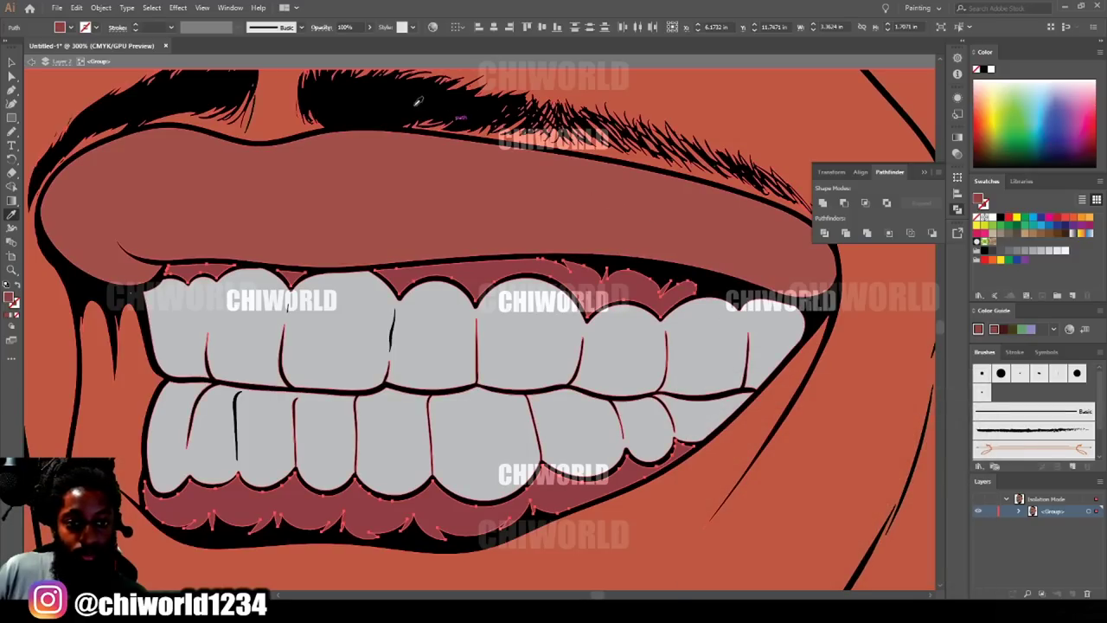
pyautogui.press('v')
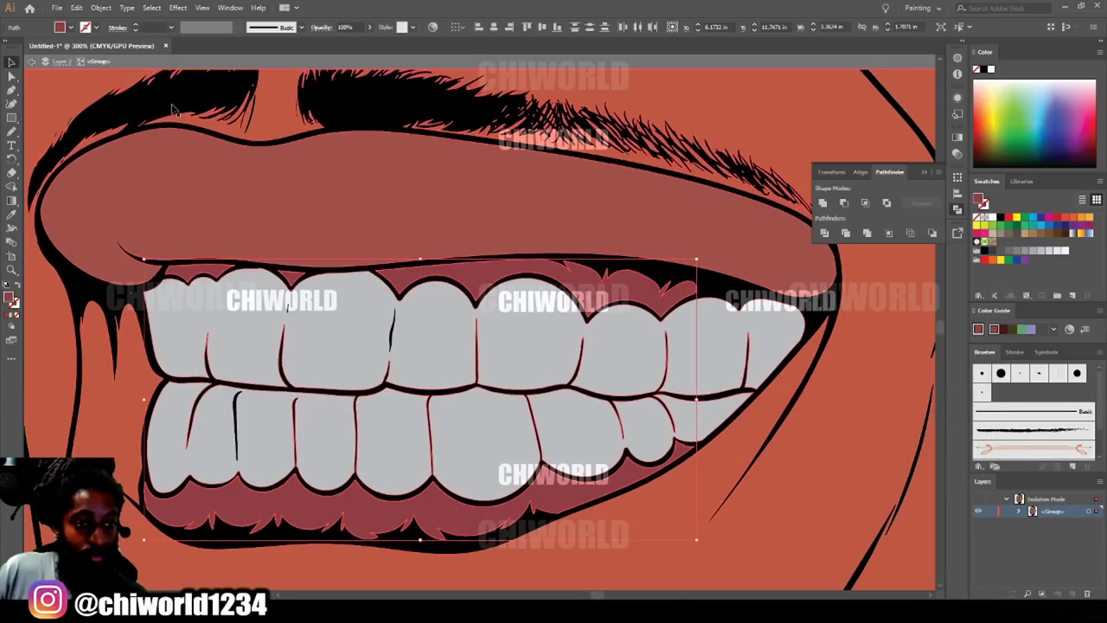
# Deselect the artwork and leave the group's isolation mode with the whole portrait in view.
pyautogui.click(172, 110)
pyautogui.hotkey('ctrl', '-')
pyautogui.hotkey('ctrl', '-')
pyautogui.hotkey('ctrl', '-')
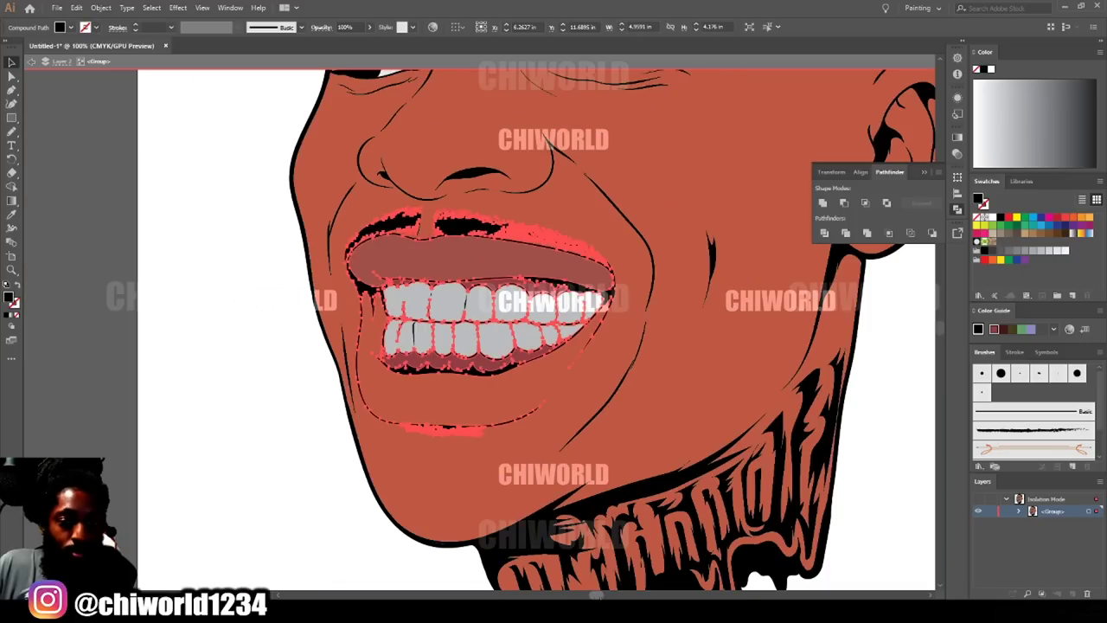
pyautogui.click(321, 511)
pyautogui.hotkey('ctrl', '-')
pyautogui.hotkey('ctrl', '-')
pyautogui.hotkey('ctrl', '-')
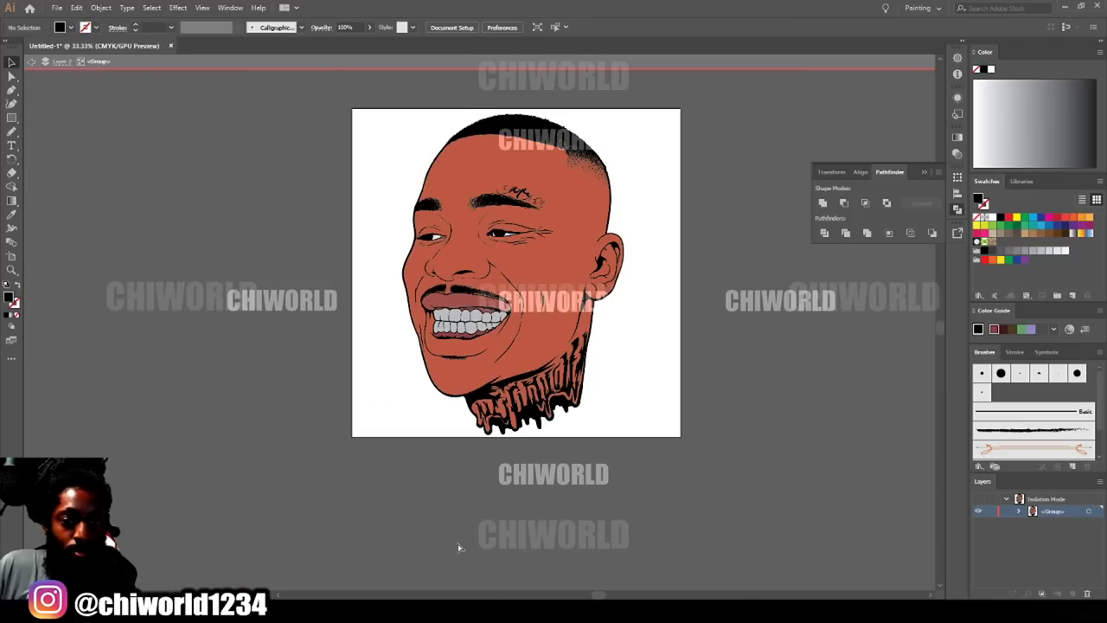
pyautogui.hotkey('ctrl', '+')
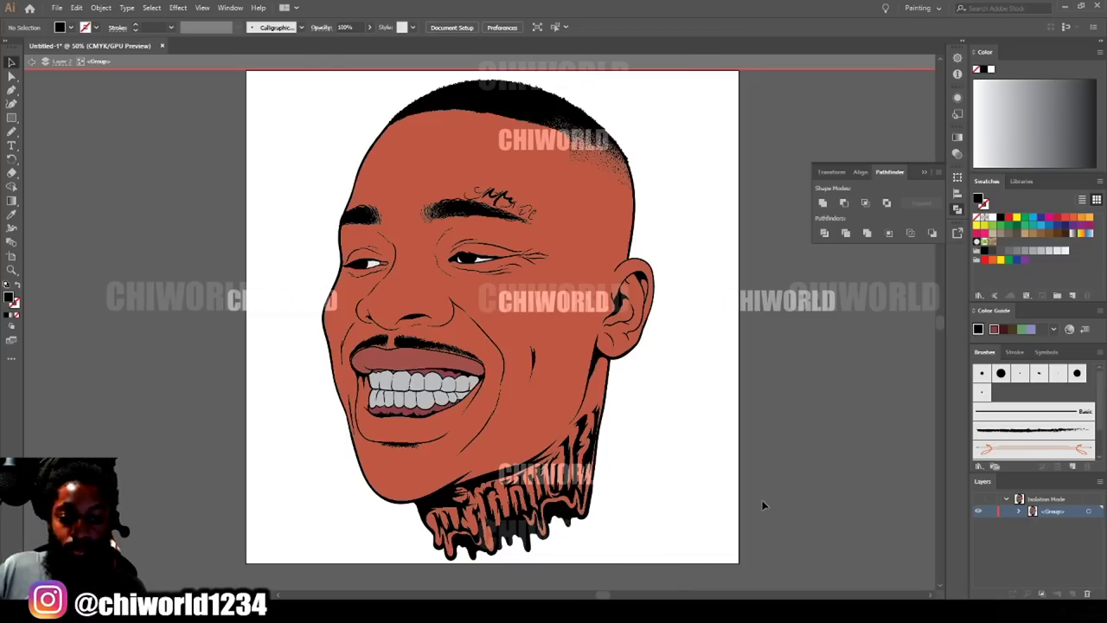
pyautogui.doubleClick(770, 466)
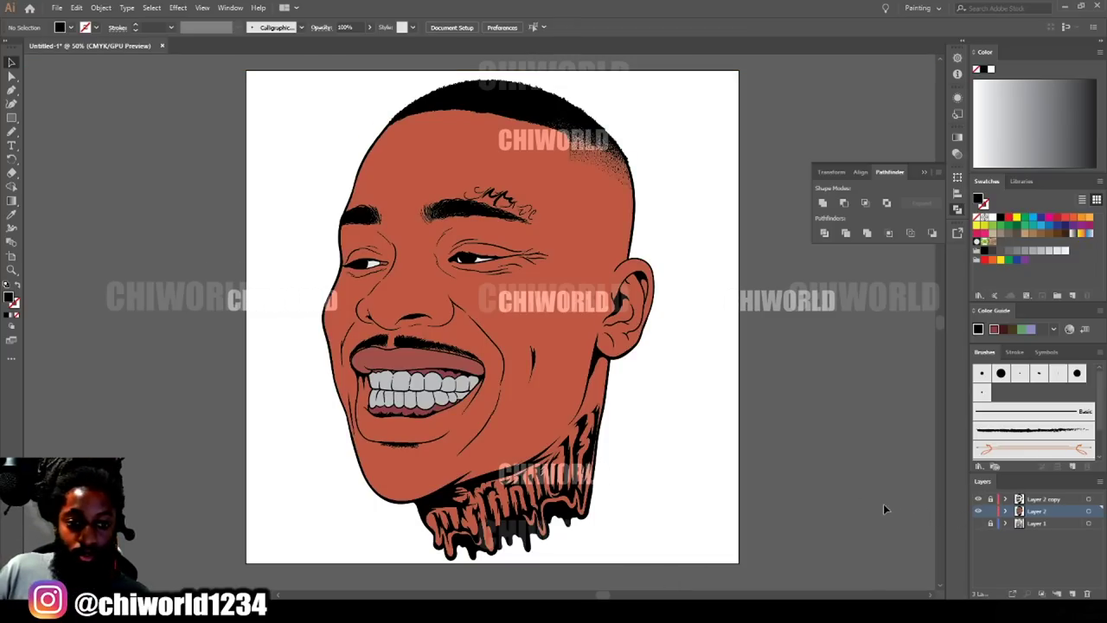
# Lock all black line paths inside Layer 2's group, leaving its colour shapes, the group and the layer itself unlocked.
pyautogui.scroll(2, 834, 523)
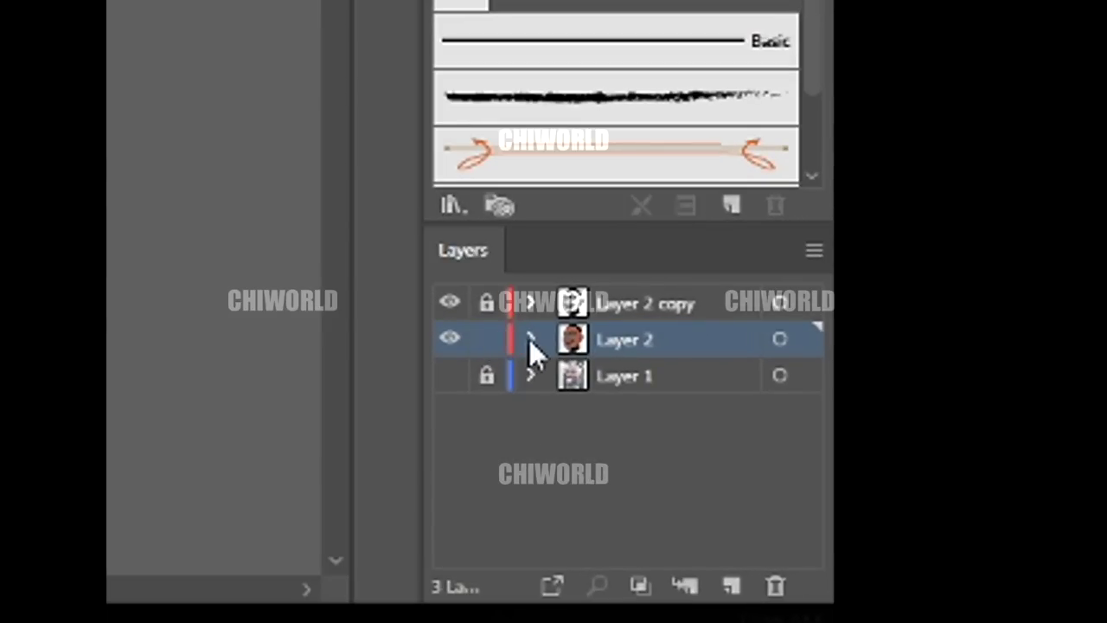
pyautogui.click(532, 339)
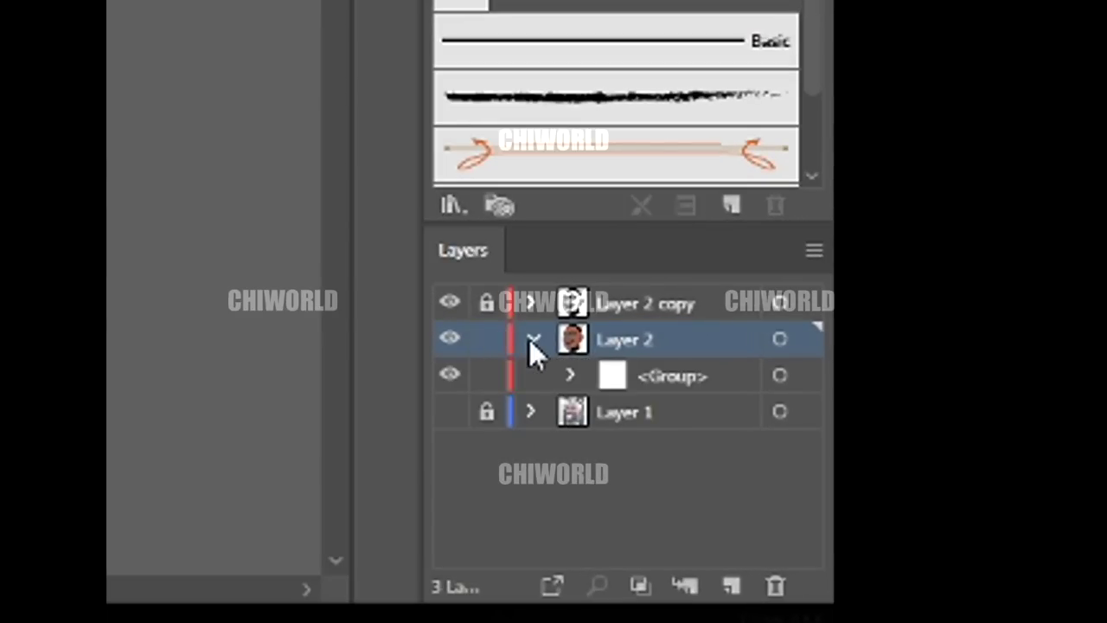
pyautogui.click(570, 375)
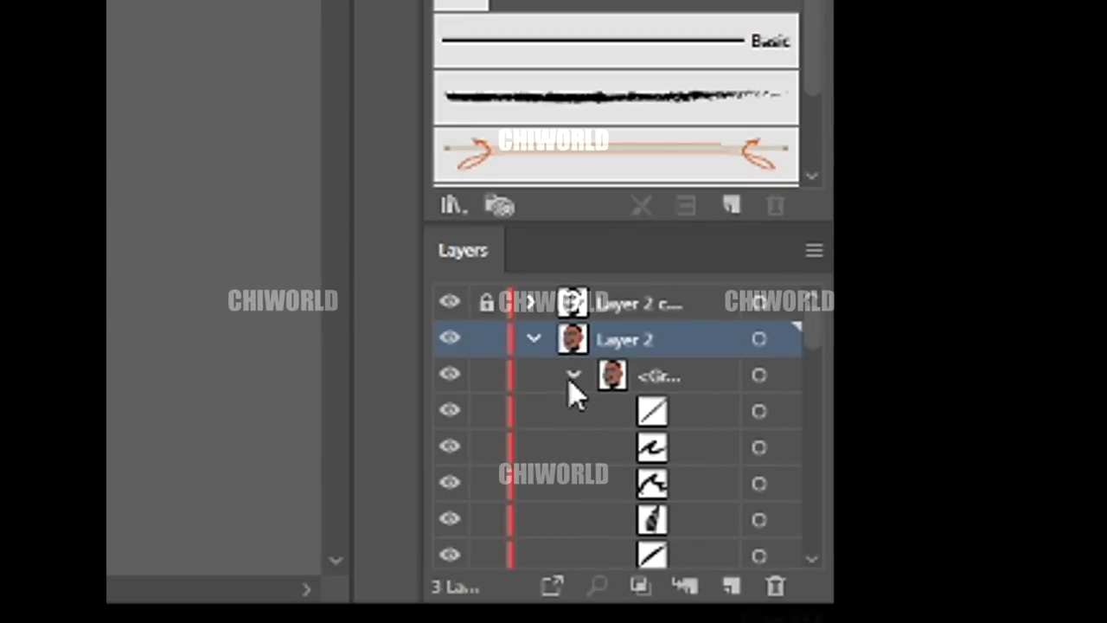
pyautogui.scroll(-3, 569, 381)
pyautogui.scroll(-5, 623, 333)
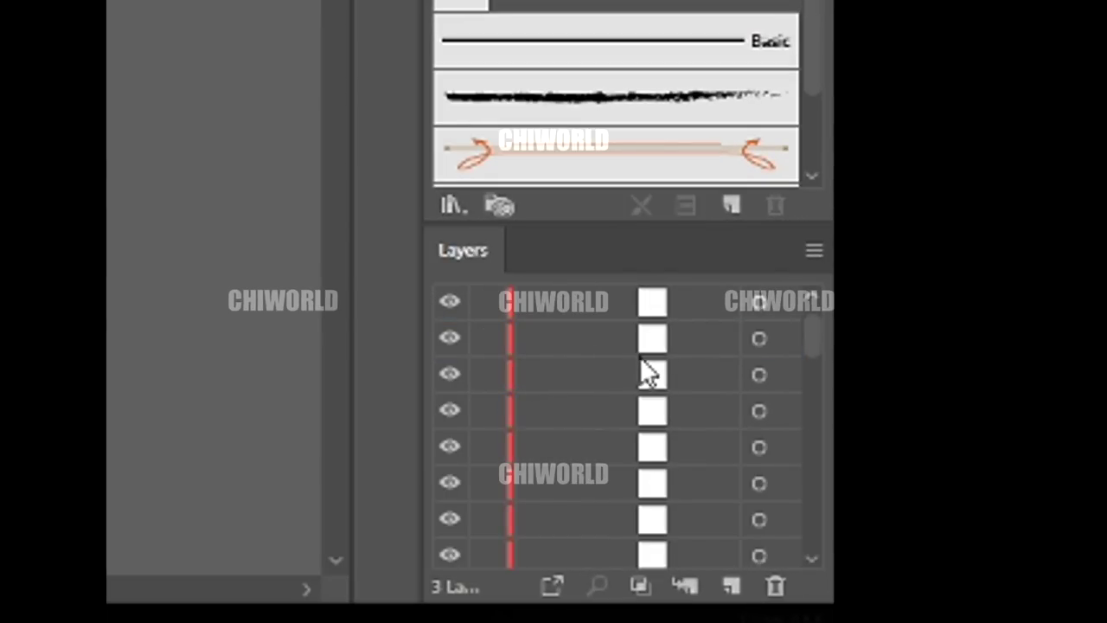
pyautogui.scroll(-3, 674, 363)
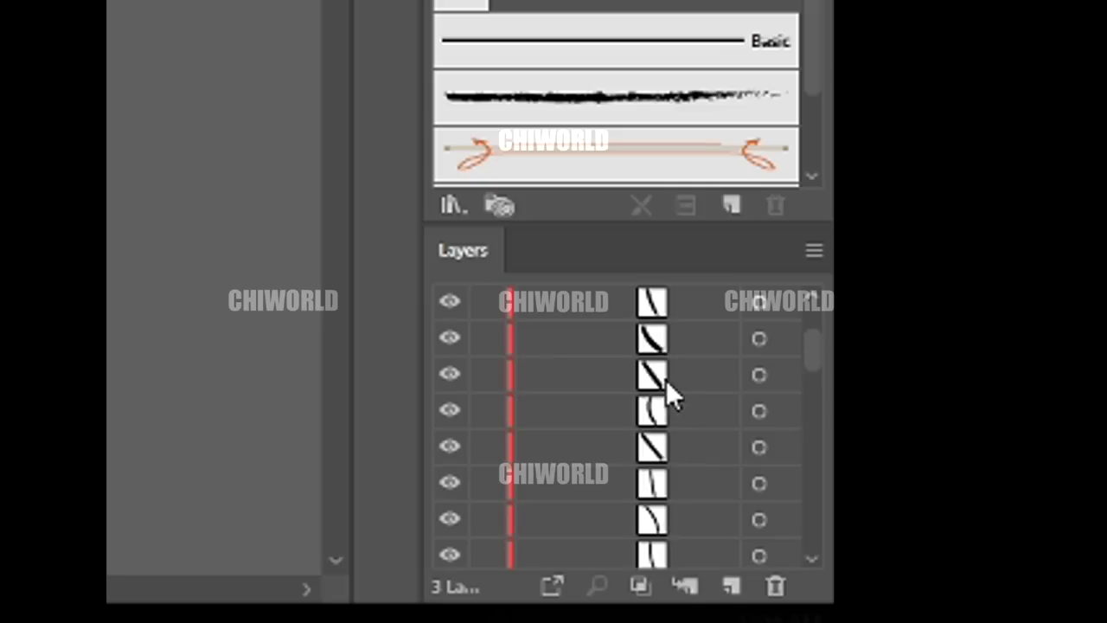
pyautogui.scroll(-4, 659, 372)
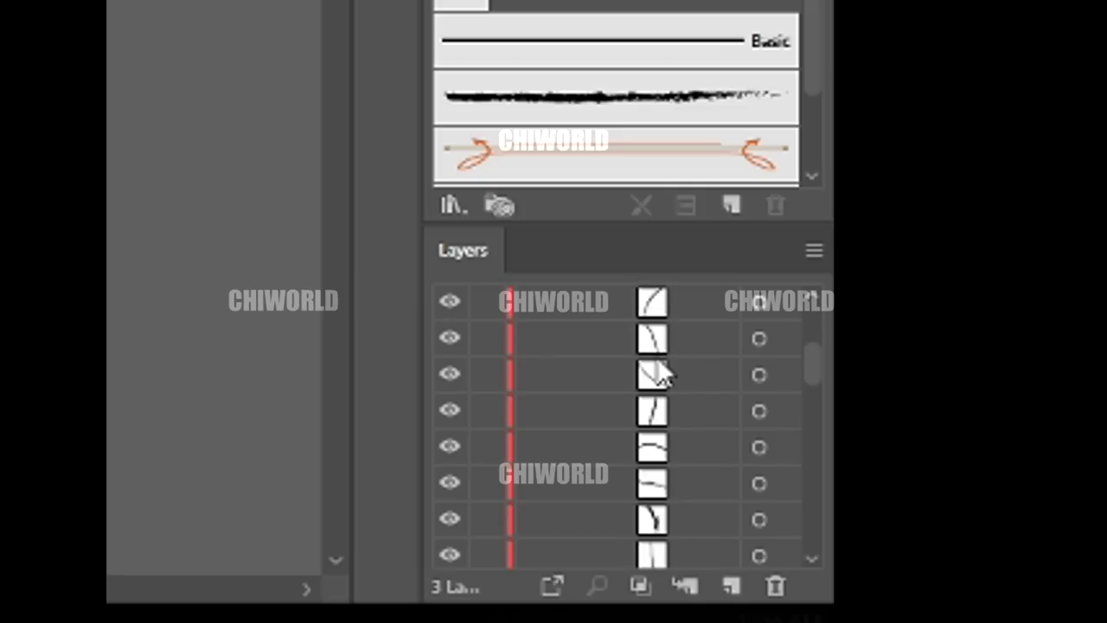
pyautogui.moveTo(815, 376); pyautogui.dragTo(813, 405)
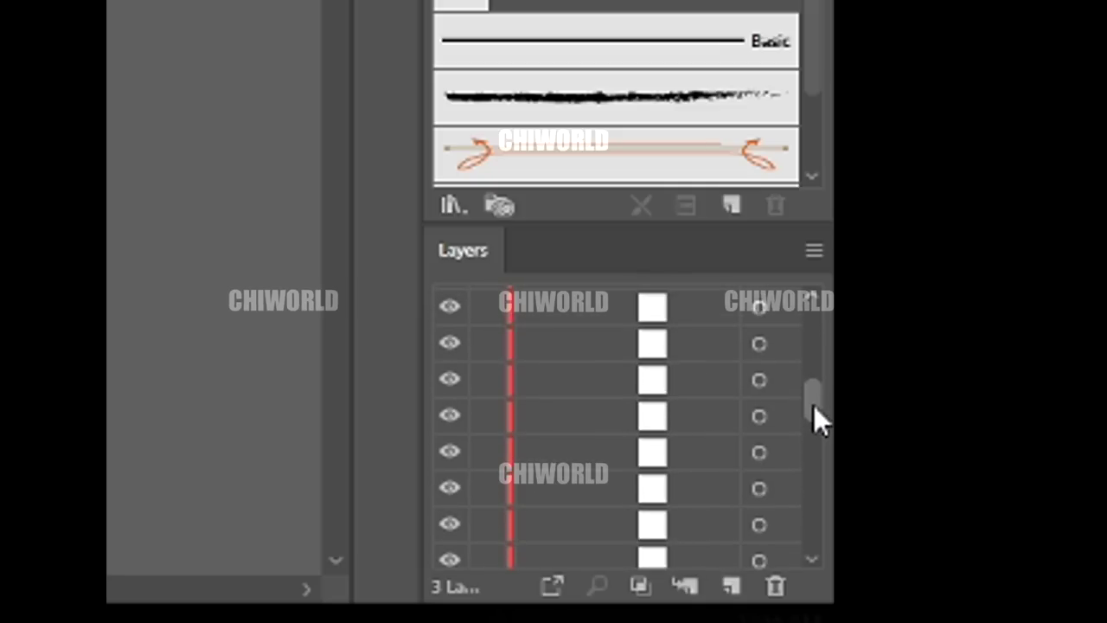
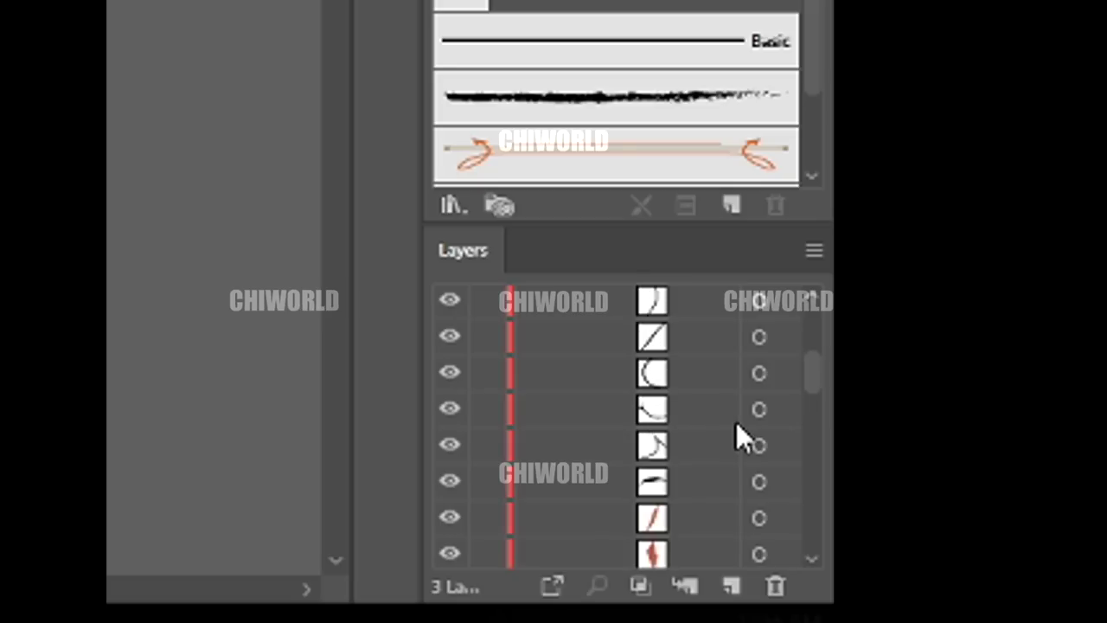
pyautogui.moveTo(490, 480); pyautogui.dragTo(493, 216)
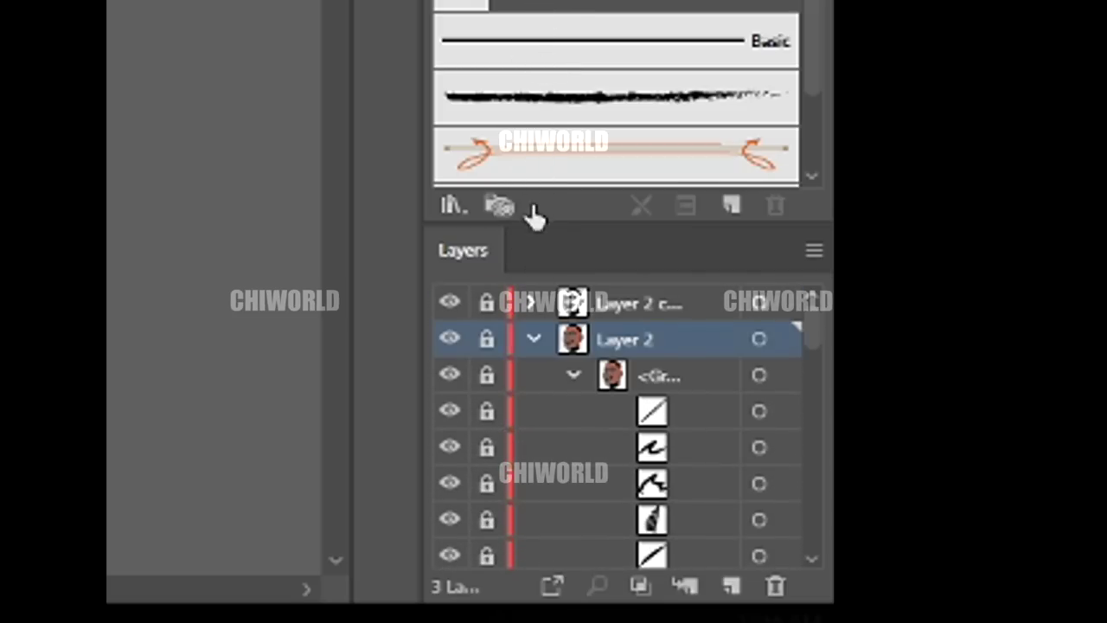
pyautogui.click(487, 376)
pyautogui.click(487, 340)
pyautogui.click(532, 339)
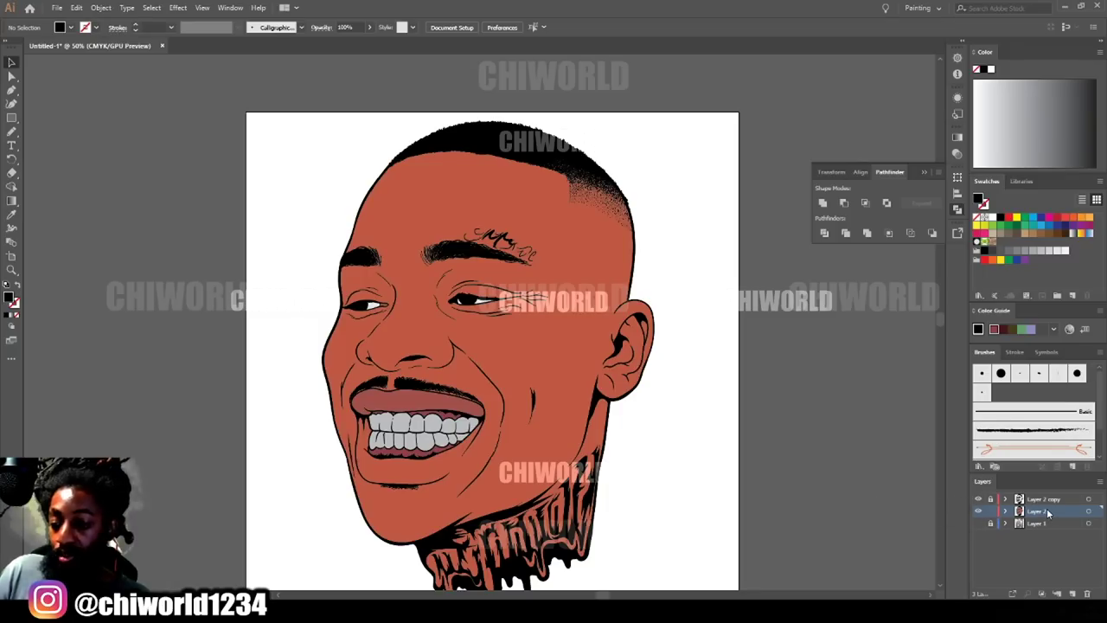
# Duplicate Layer 2, lock and hide the original, and make the duplicate the active layer.
pyautogui.moveTo(1039, 513); pyautogui.dragTo(1072, 595)
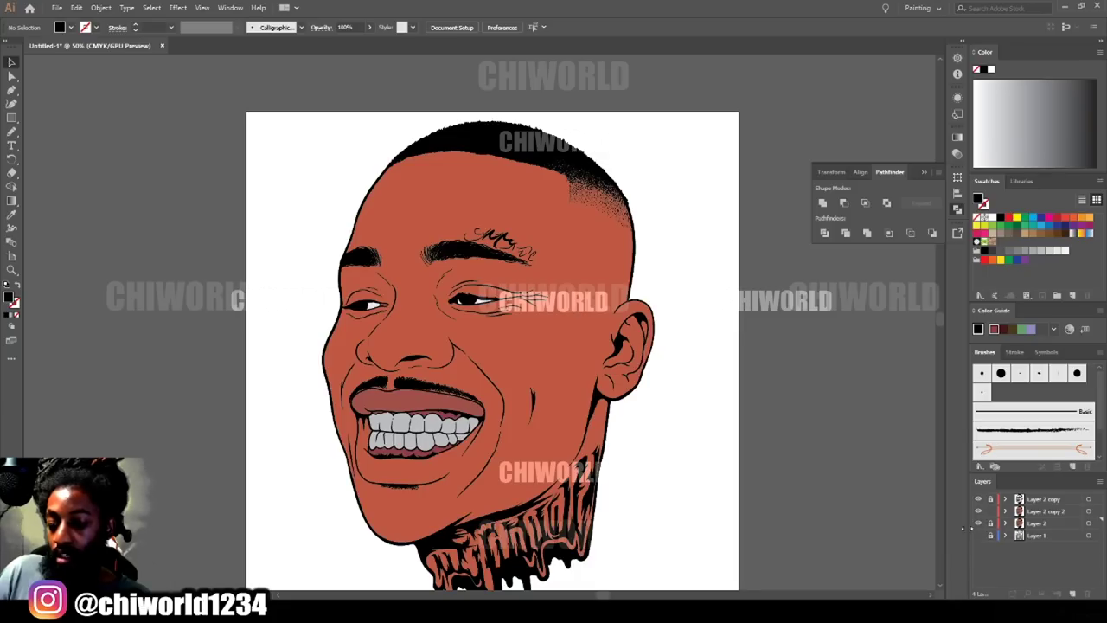
pyautogui.click(1035, 512)
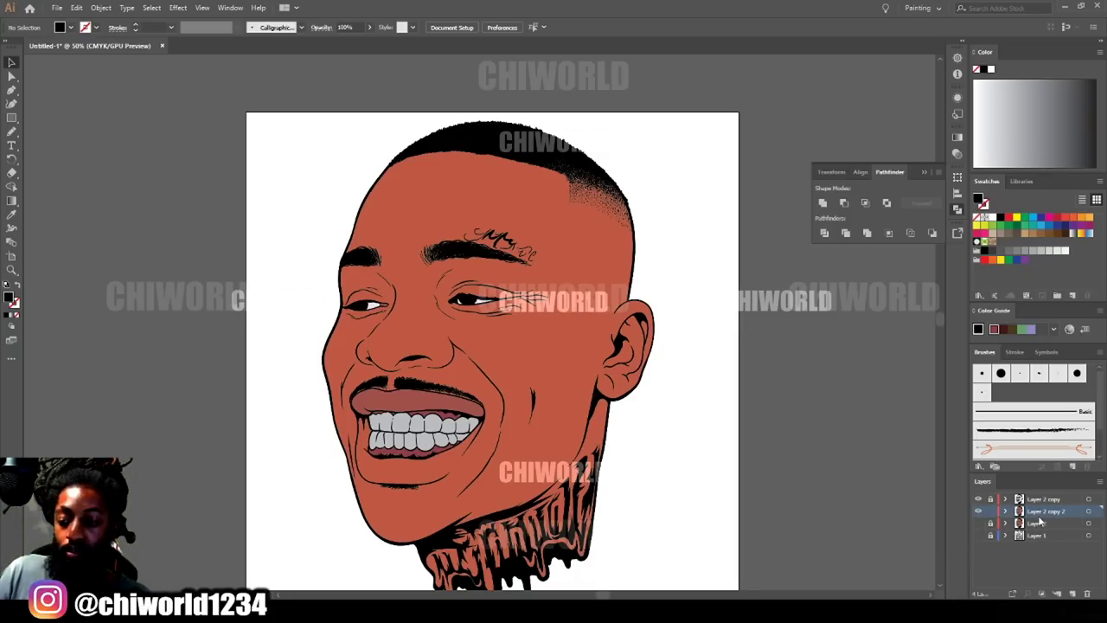
# Isolate the group on the duplicated layer and delete the large skin fill of the face.
pyautogui.click(449, 207)
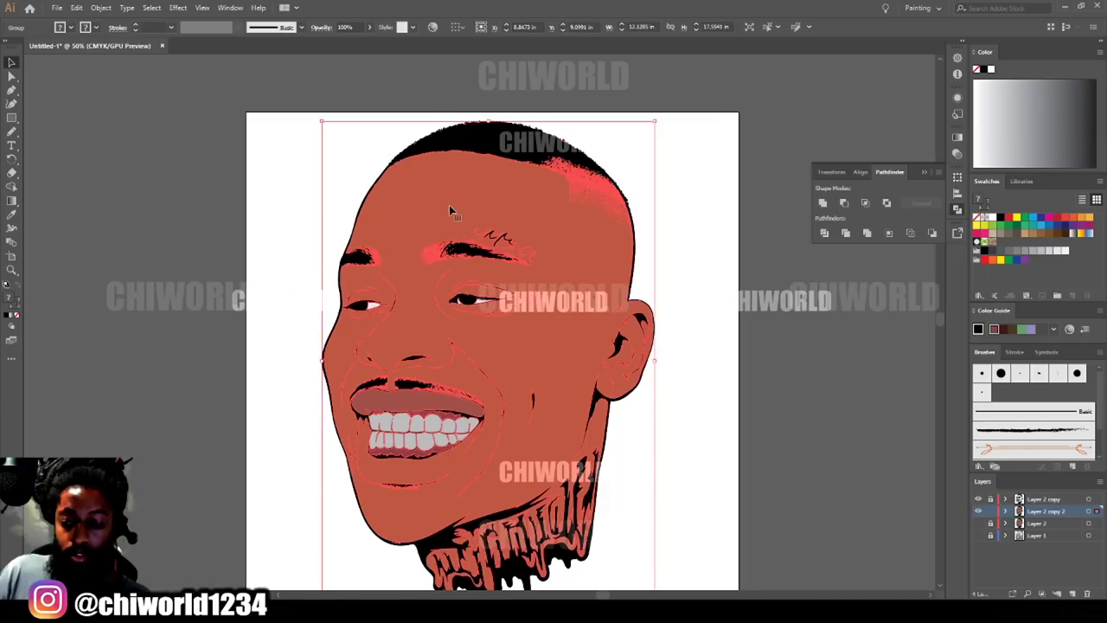
pyautogui.rightClick(449, 205)
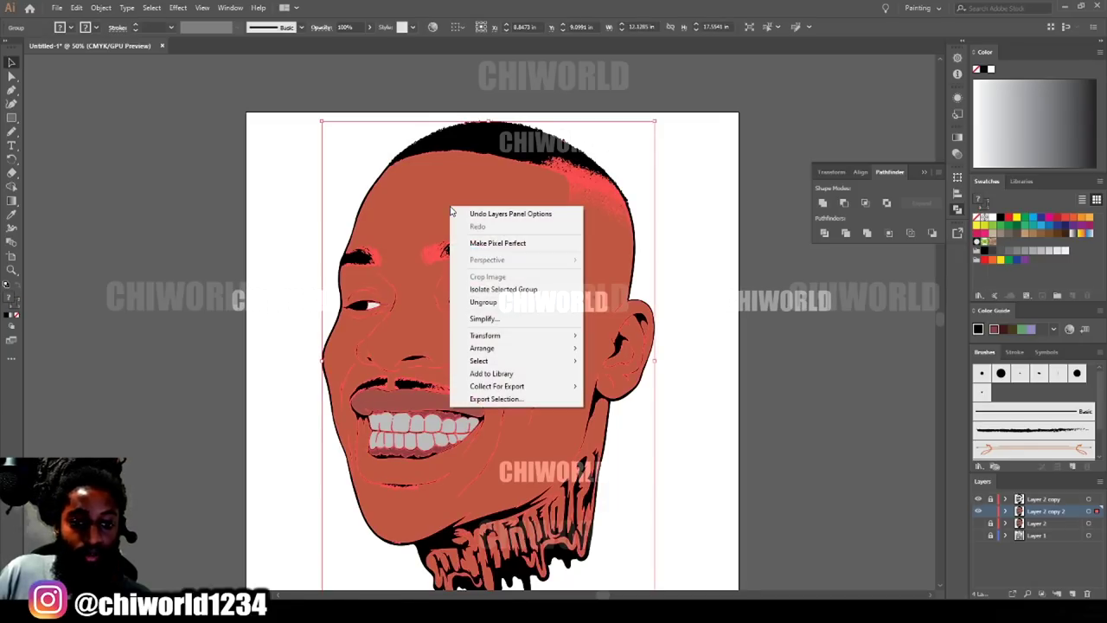
pyautogui.click(481, 285)
pyautogui.click(449, 204)
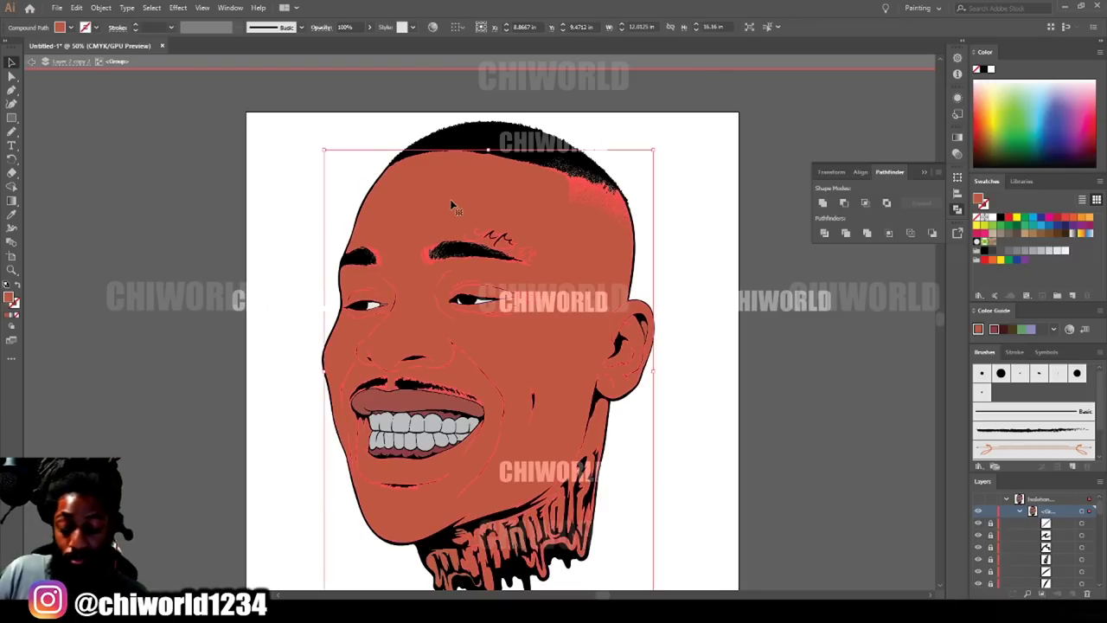
pyautogui.press('Delete')
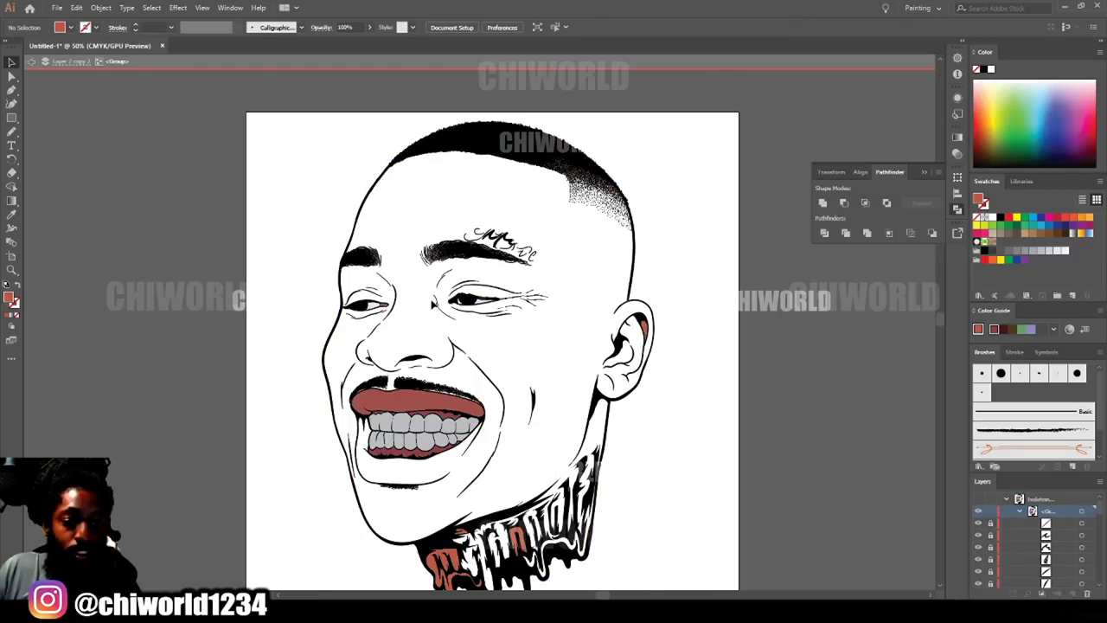
# Delete the leftover skin-coloured fills between the dripping lines of the neck.
pyautogui.scroll(-2, 450, 199)
pyautogui.scroll(-2, 441, 364)
pyautogui.moveTo(320, 490); pyautogui.dragTo(750, 359)
pyautogui.press('Delete')
pyautogui.moveTo(304, 454); pyautogui.dragTo(456, 334)
# Delete the leftover skin-coloured fills in the upper face and inside the ear.
pyautogui.scroll(4, 280, 131)
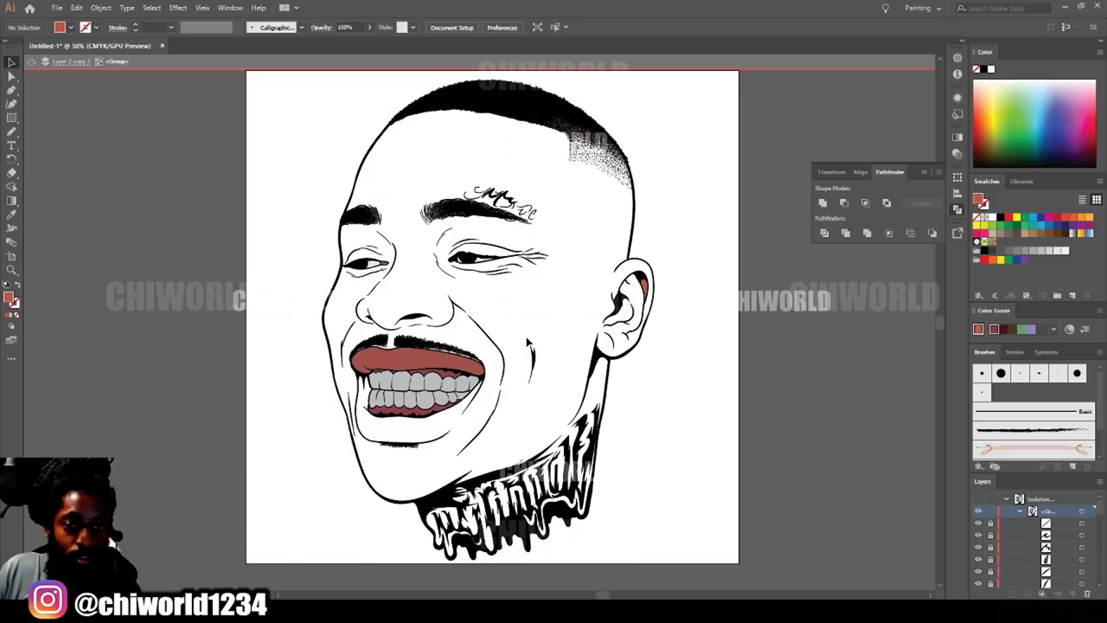
pyautogui.moveTo(295, 121); pyautogui.dragTo(727, 309)
pyautogui.press('Delete')
pyautogui.moveTo(710, 408); pyautogui.dragTo(570, 272)
pyautogui.press('Delete')
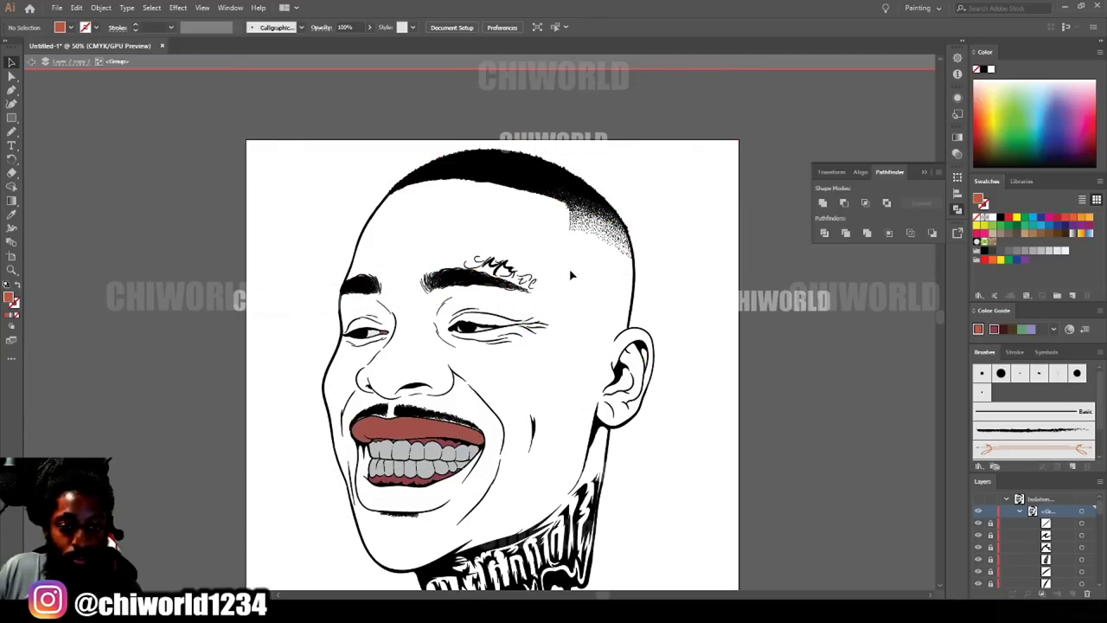
# Delete the skin-coloured slivers among the hairs of the moustache's longer half, from its inner end to its middle.
pyautogui.scroll(3, 517, 366)
pyautogui.scroll(3, 421, 389)
pyautogui.hscroll(-2, 422, 389)
pyautogui.hscroll(-1, 421, 391)
pyautogui.scroll(-5, 421, 388)
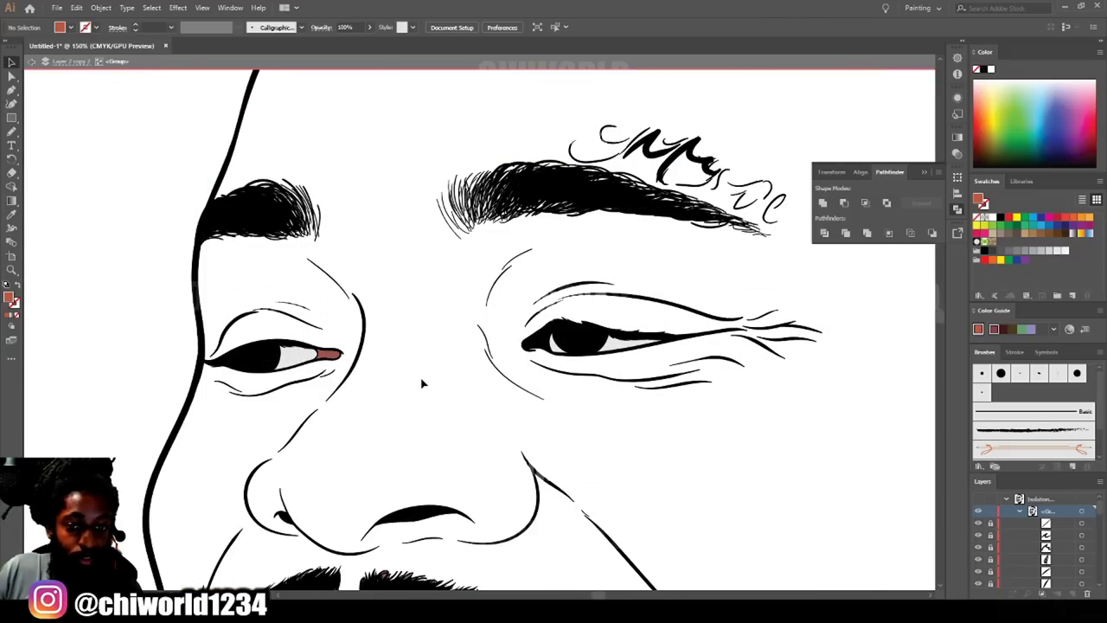
pyautogui.scroll(1, 418, 377)
pyautogui.scroll(1, 419, 374)
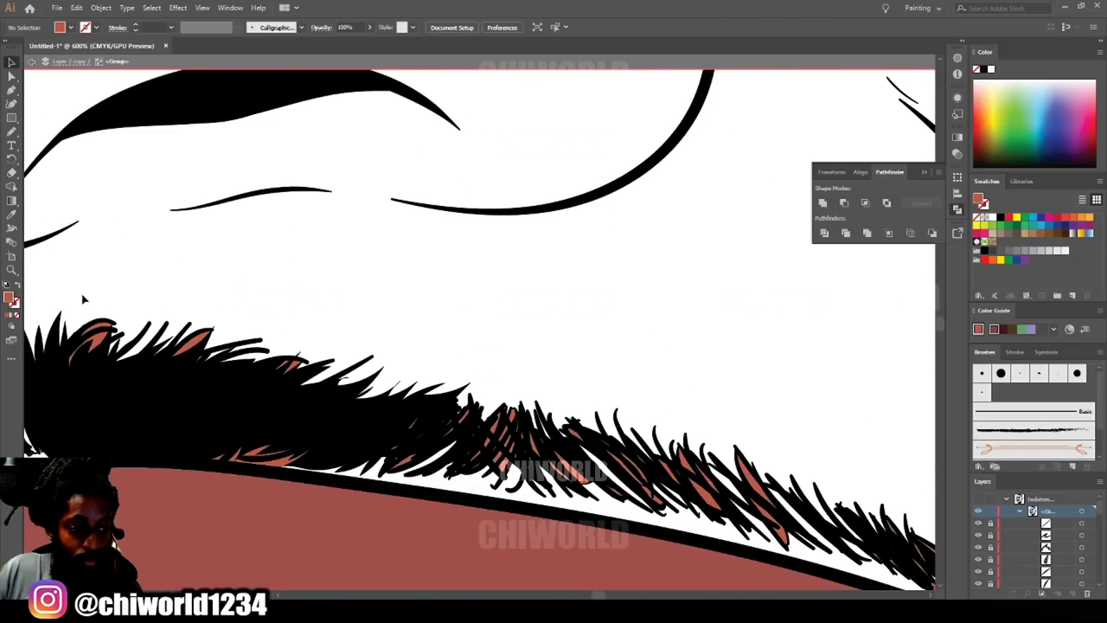
pyautogui.moveTo(82, 296)
pyautogui.mouseDown()
pyautogui.moveTo(205, 385)
pyautogui.moveTo(278, 391)
pyautogui.mouseUp()
pyautogui.moveTo(199, 400)
pyautogui.mouseDown()
pyautogui.moveTo(282, 419)
pyautogui.moveTo(313, 464)
pyautogui.mouseUp()
pyautogui.press('Delete')
pyautogui.moveTo(266, 334)
pyautogui.mouseDown()
pyautogui.moveTo(372, 415)
pyautogui.moveTo(618, 490)
pyautogui.moveTo(640, 474)
pyautogui.mouseUp()
pyautogui.press('Delete')
pyautogui.press('Delete')
# Delete the remaining skin-coloured slivers in the moustache's longer half out to the mouth corner.
pyautogui.moveTo(620, 398)
pyautogui.mouseDown()
pyautogui.moveTo(660, 452)
pyautogui.moveTo(716, 456)
pyautogui.moveTo(726, 510)
pyautogui.mouseUp()
pyautogui.press('Delete')
pyautogui.moveTo(699, 420)
pyautogui.mouseDown()
pyautogui.moveTo(812, 502)
pyautogui.moveTo(824, 532)
pyautogui.moveTo(813, 521)
pyautogui.mouseUp()
pyautogui.press('Delete')
pyautogui.hotkey('ctrl', '-')
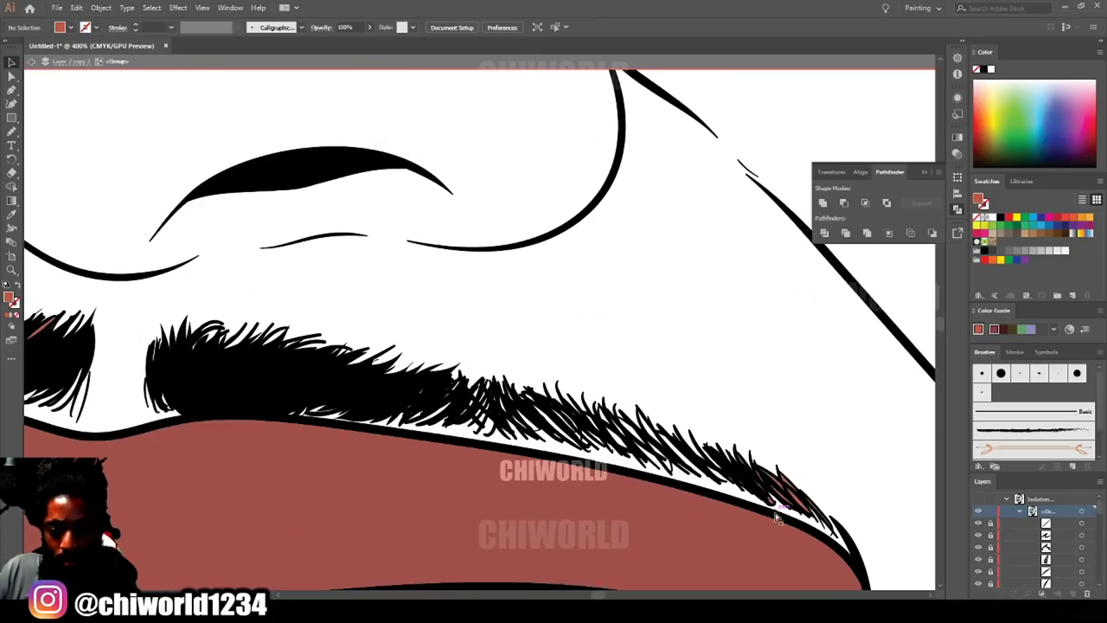
pyautogui.moveTo(655, 375); pyautogui.dragTo(770, 433)
pyautogui.press('Delete')
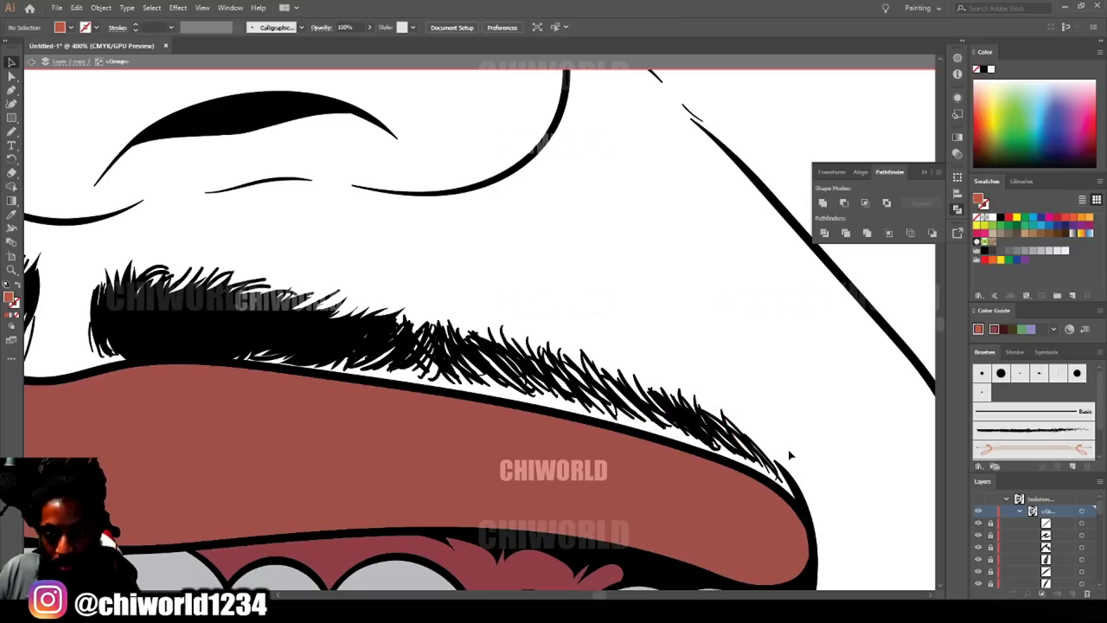
# Delete the remaining skin-coloured slivers around the moustache's shorter half and leave isolation mode.
pyautogui.hotkey('ctrl', '-')
pyautogui.hotkey('ctrl', '-')
pyautogui.hotkey('ctrl', '-')
pyautogui.hscroll(-3, 699, 465)
pyautogui.hotkey('ctrl', '+')
pyautogui.hotkey('ctrl', '+')
pyautogui.hotkey('ctrl', '+')
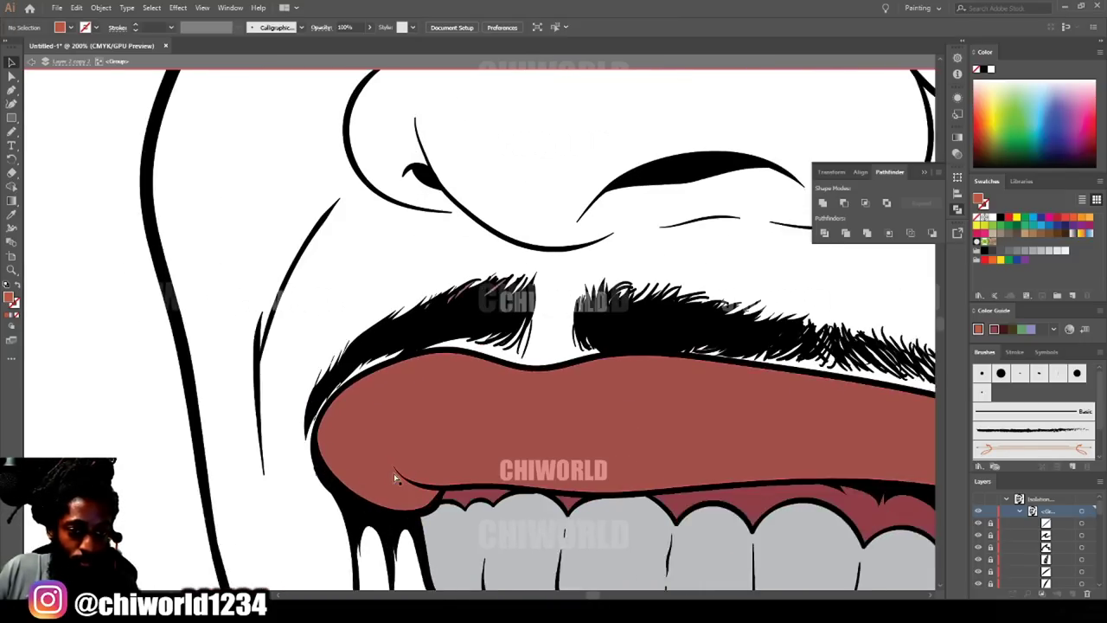
pyautogui.moveTo(326, 161)
pyautogui.mouseDown()
pyautogui.moveTo(554, 287)
pyautogui.moveTo(622, 293)
pyautogui.mouseUp()
pyautogui.press('Delete')
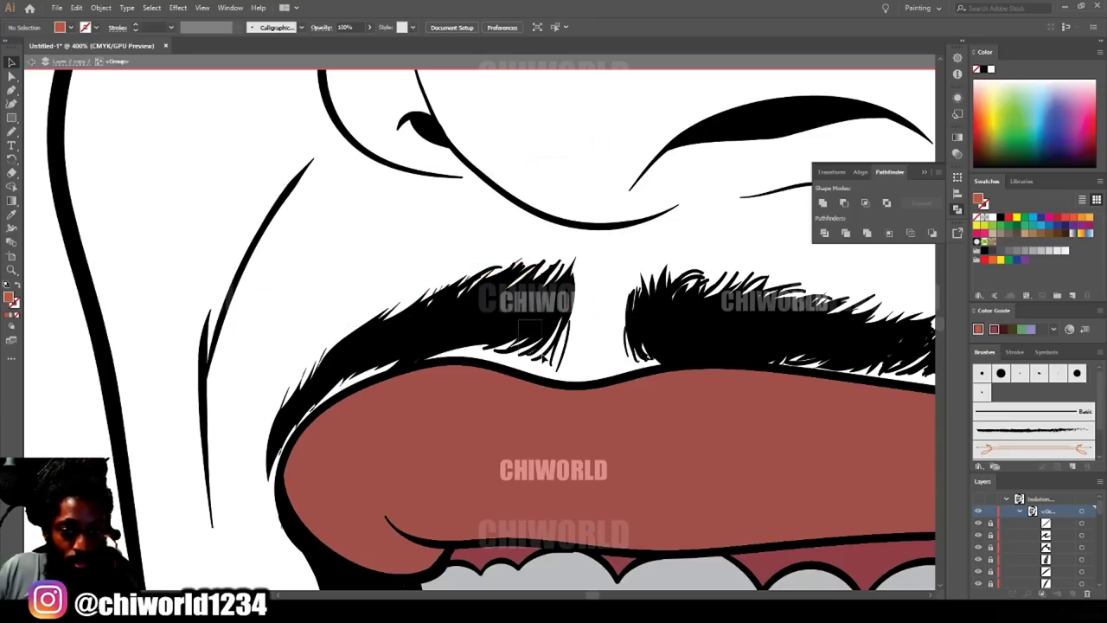
pyautogui.click(544, 358)
pyautogui.press('Delete')
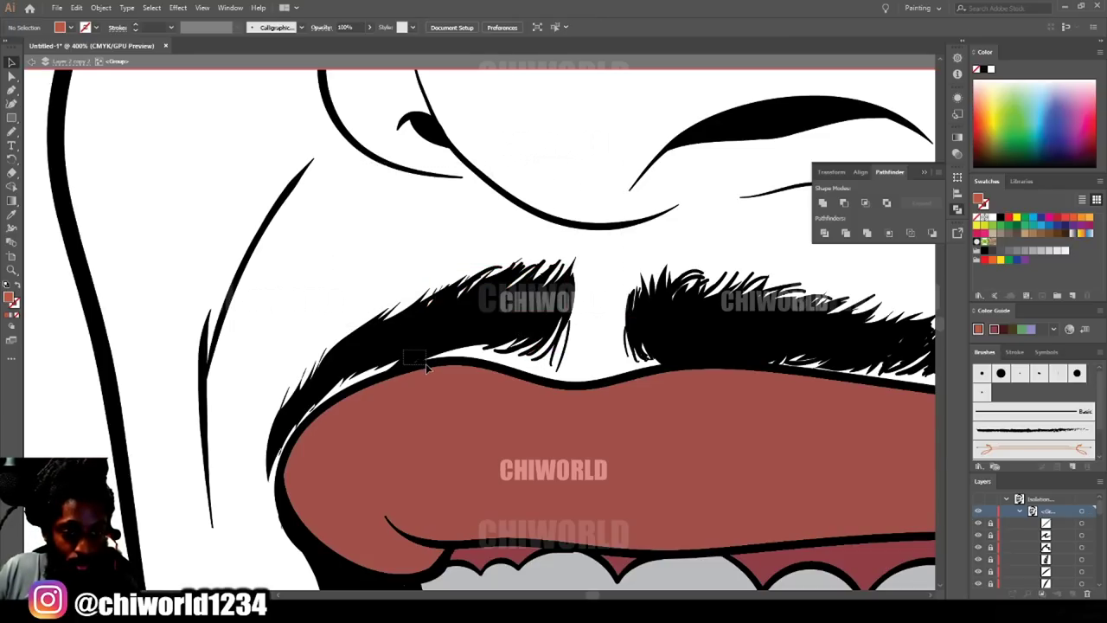
pyautogui.doubleClick(287, 294)
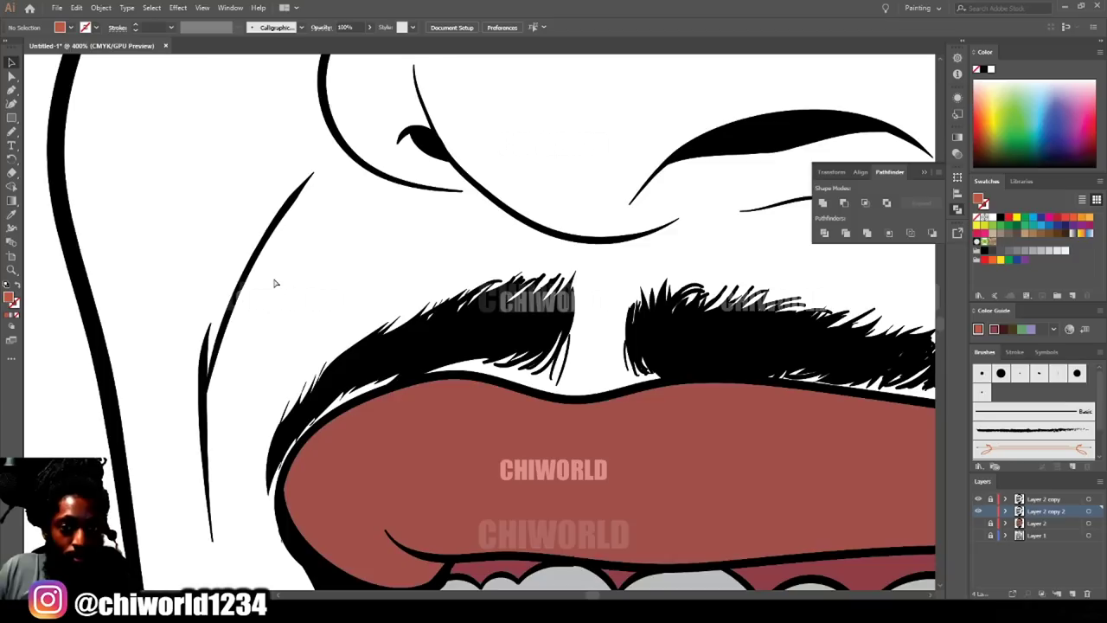
# Sample the upper lip's colour and change the fill to the lighter pink-red C16765.
pyautogui.hotkey('ctrl', '-')
pyautogui.hotkey('ctrl', '-')
pyautogui.hotkey('ctrl', '-')
pyautogui.hotkey('ctrl', '-')
pyautogui.hotkey('ctrl', '-')
pyautogui.hotkey('ctrl', '-')
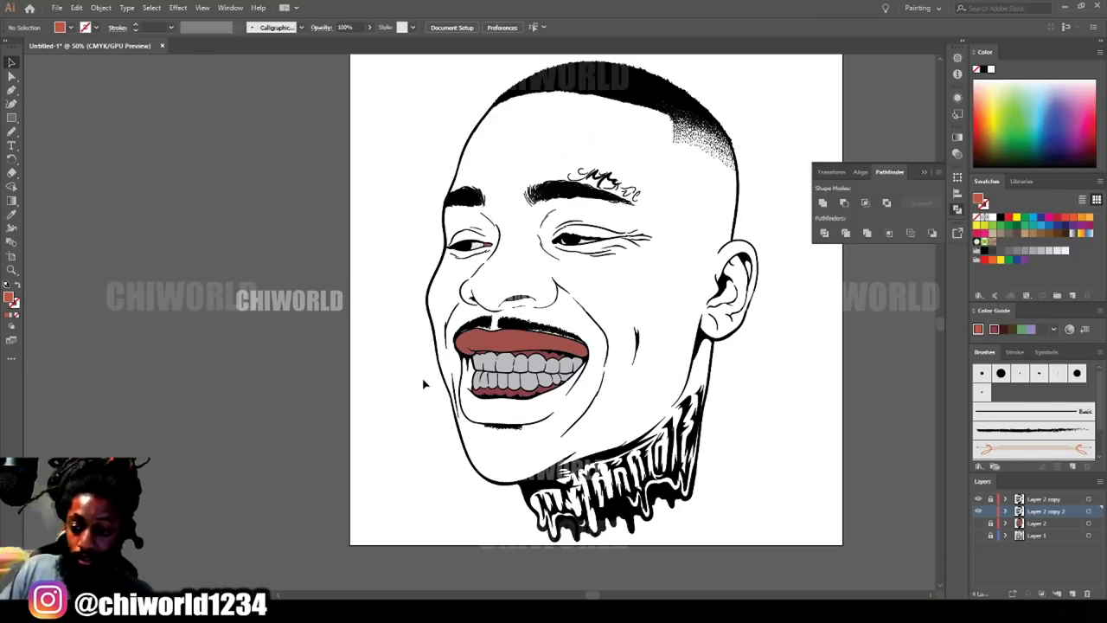
pyautogui.click(12, 214)
pyautogui.scroll(-2, 390, 487)
pyautogui.hotkey('ctrl', '+')
pyautogui.hotkey('ctrl', '+')
pyautogui.hotkey('ctrl', '+')
pyautogui.hotkey('ctrl', '+')
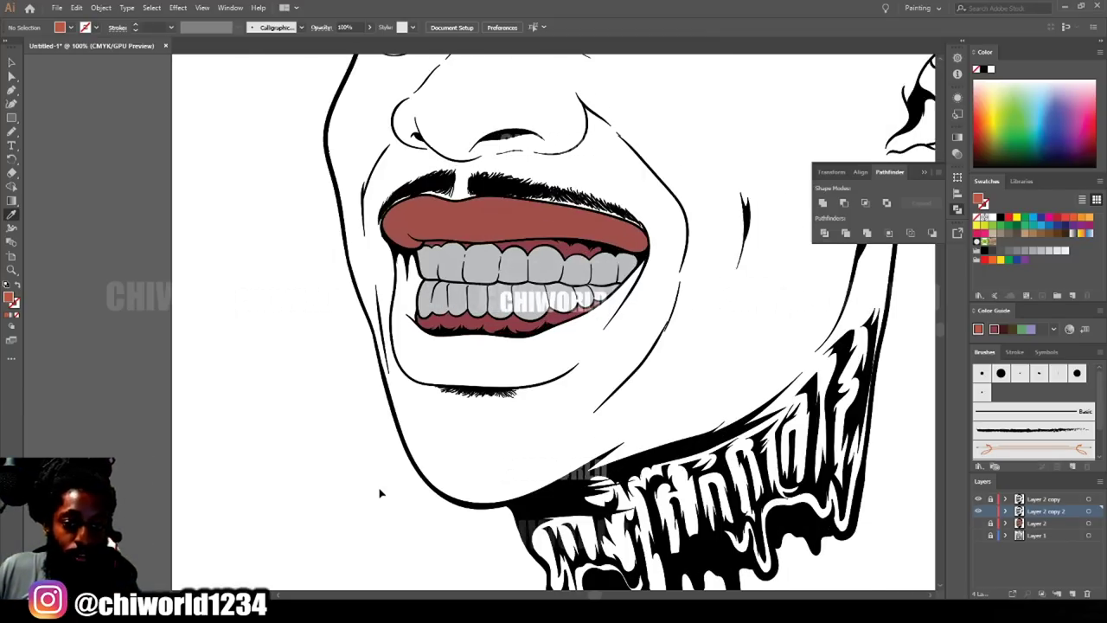
pyautogui.scroll(1, 383, 475)
pyautogui.click(401, 226)
pyautogui.doubleClick(11, 299)
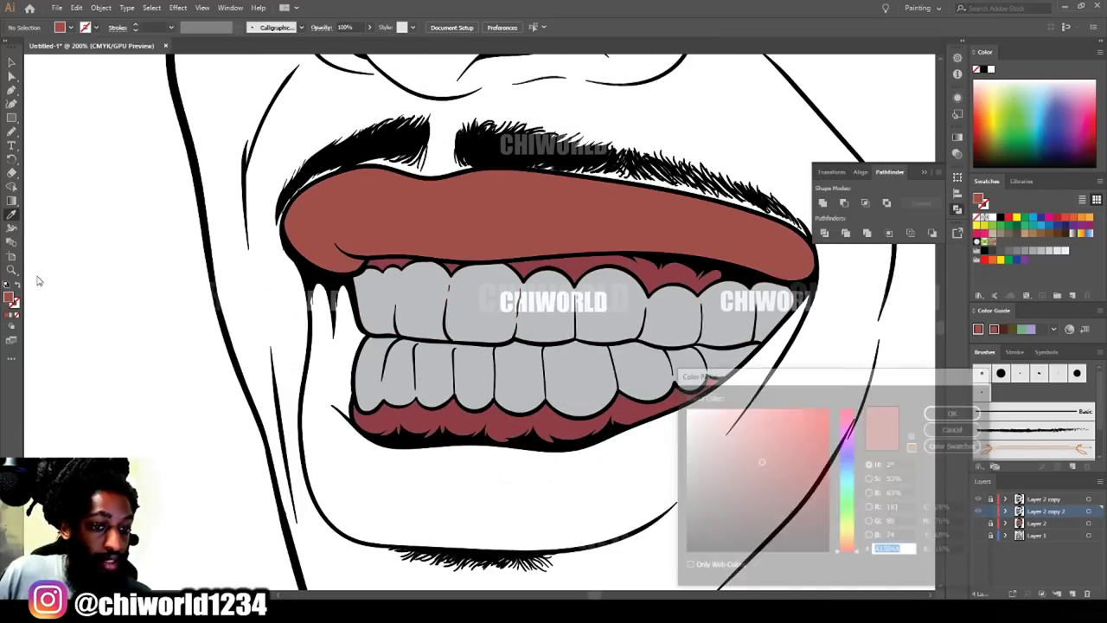
pyautogui.moveTo(749, 464); pyautogui.dragTo(756, 442)
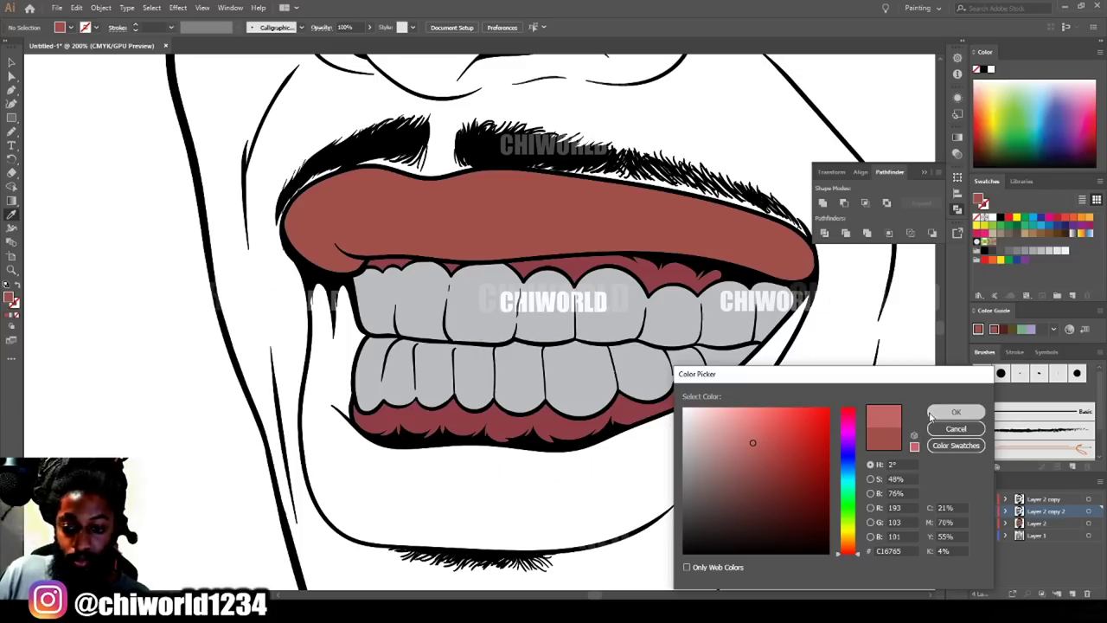
pyautogui.click(956, 412)
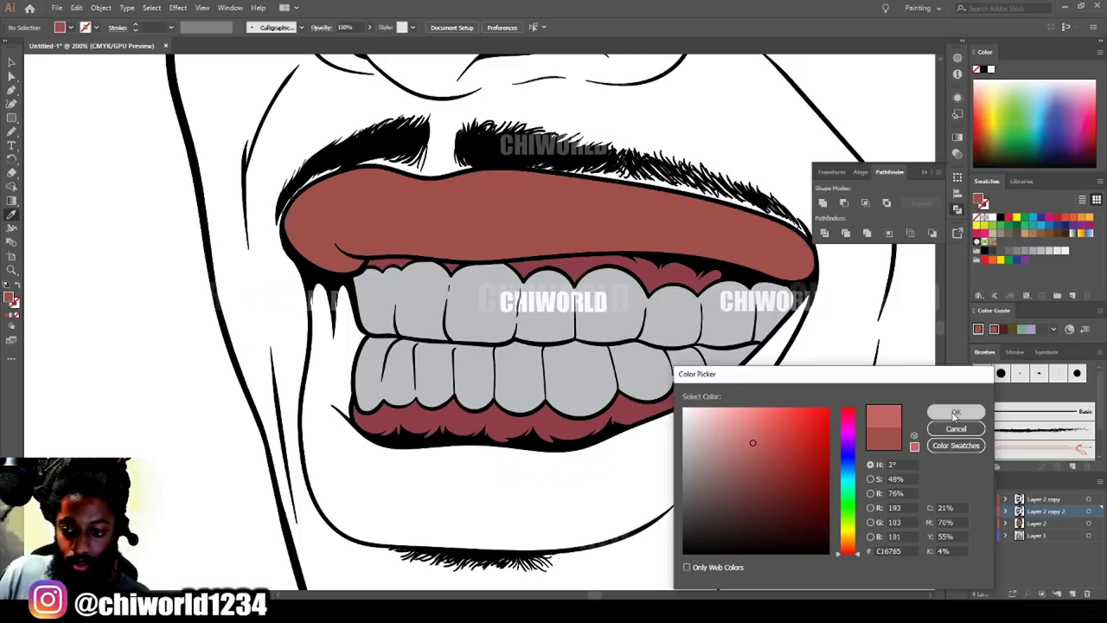
# Draw a filled lower-lip shape around the mouth's drip-lined corner, from the black drips down to the chin-side lip line.
pyautogui.click(12, 132)
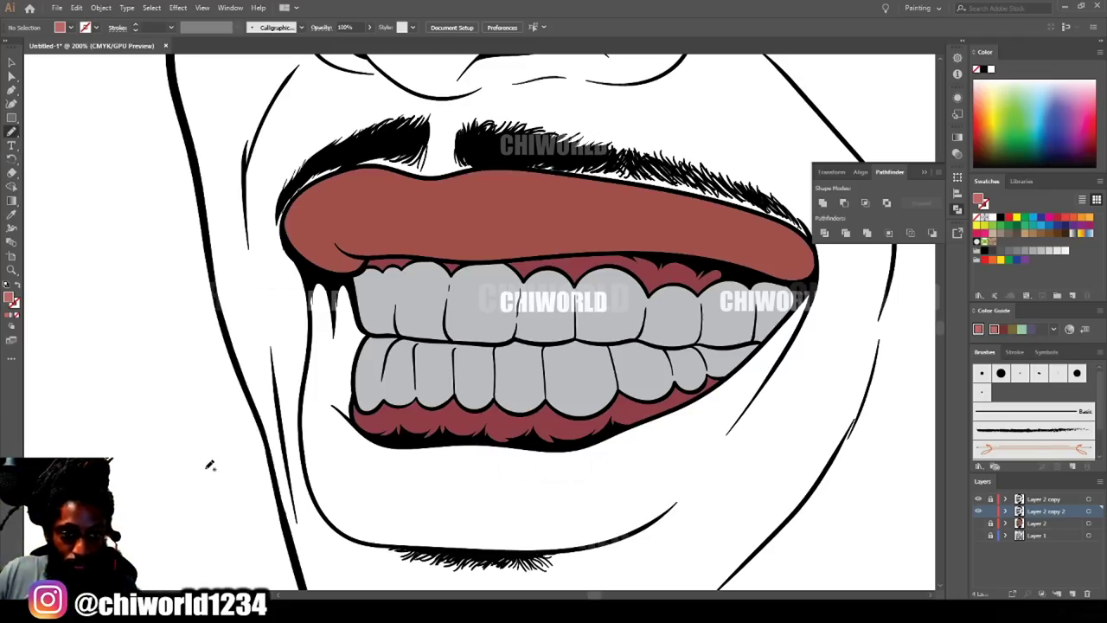
pyautogui.hotkey('ctrl', '+')
pyautogui.scroll(-2, 209, 465)
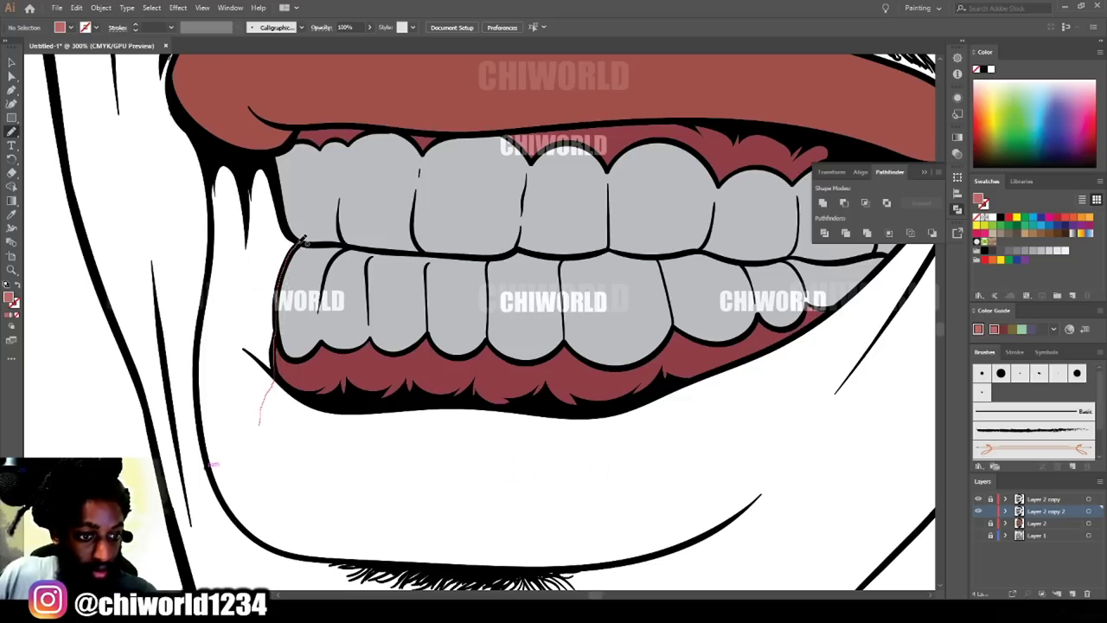
pyautogui.moveTo(282, 198)
pyautogui.mouseDown()
pyautogui.moveTo(271, 170)
pyautogui.moveTo(218, 156)
pyautogui.moveTo(213, 195)
pyautogui.mouseUp()
pyautogui.moveTo(214, 269); pyautogui.dragTo(208, 304)
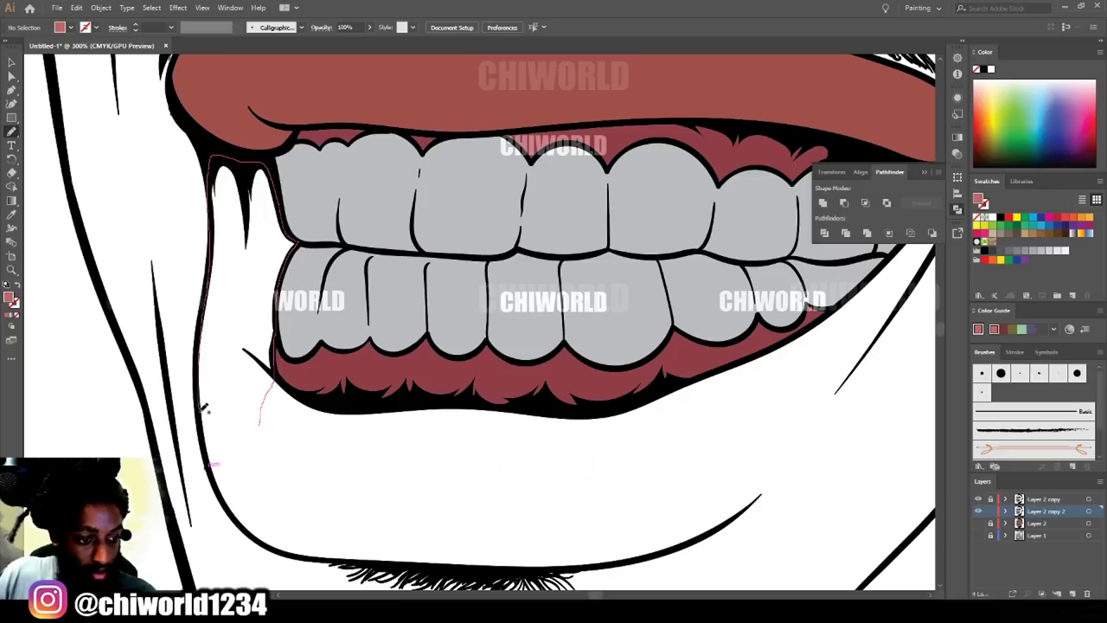
pyautogui.moveTo(235, 511)
pyautogui.mouseDown()
pyautogui.moveTo(278, 548)
pyautogui.moveTo(330, 559)
pyautogui.moveTo(429, 568)
pyautogui.moveTo(472, 536)
pyautogui.moveTo(460, 450)
pyautogui.moveTo(424, 413)
pyautogui.moveTo(316, 405)
pyautogui.moveTo(270, 386)
pyautogui.mouseUp()
pyautogui.moveTo(320, 414)
pyautogui.mouseDown()
pyautogui.moveTo(264, 367)
pyautogui.moveTo(286, 399)
pyautogui.mouseUp()
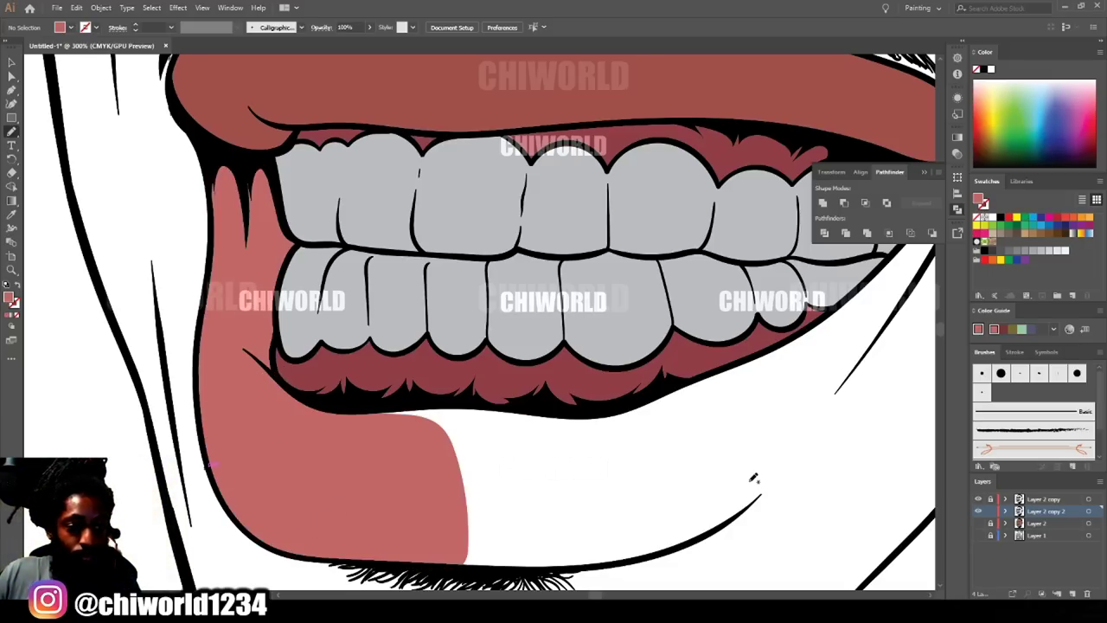
# Try to extend the lower-lip fill along the bottom lip line towards the far mouth corner, and undo it.
pyautogui.scroll(-5, 755, 479)
pyautogui.scroll(2, 716, 445)
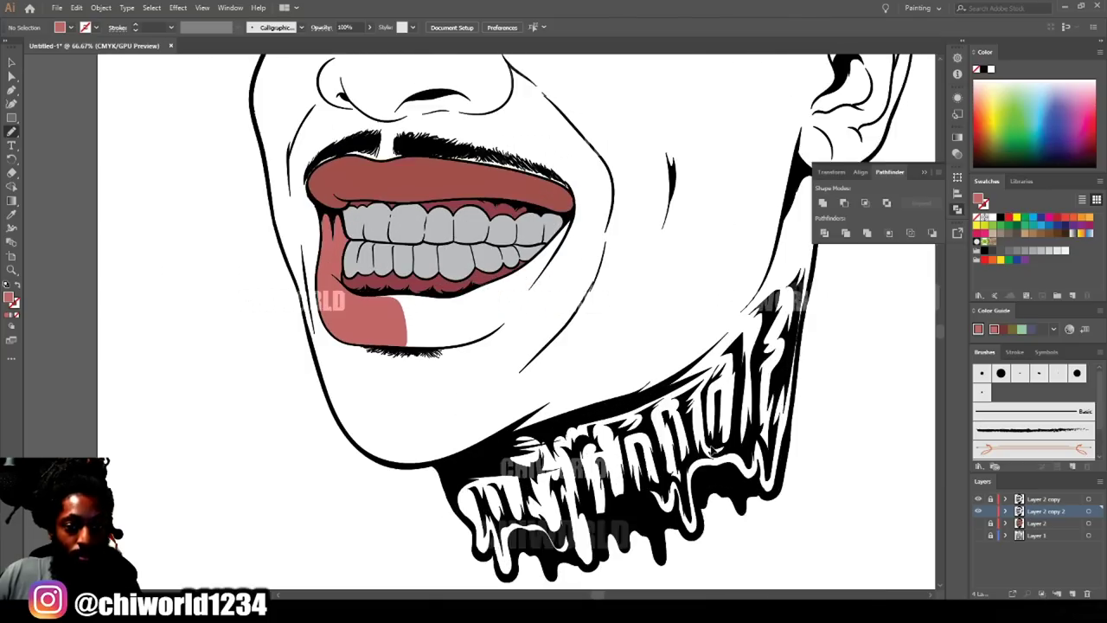
pyautogui.hotkey('ctrl', '=')
pyautogui.hotkey('ctrl', '=')
pyautogui.hotkey('ctrl', '=')
pyautogui.scroll(5, 715, 445)
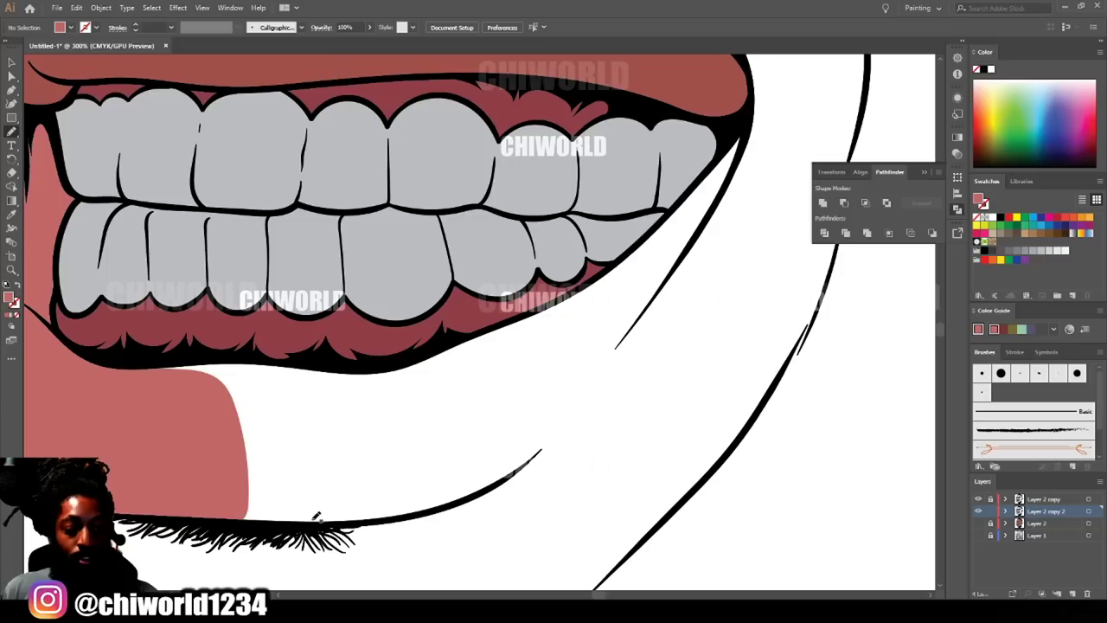
pyautogui.moveTo(187, 507); pyautogui.dragTo(339, 523)
pyautogui.moveTo(407, 517); pyautogui.dragTo(530, 456)
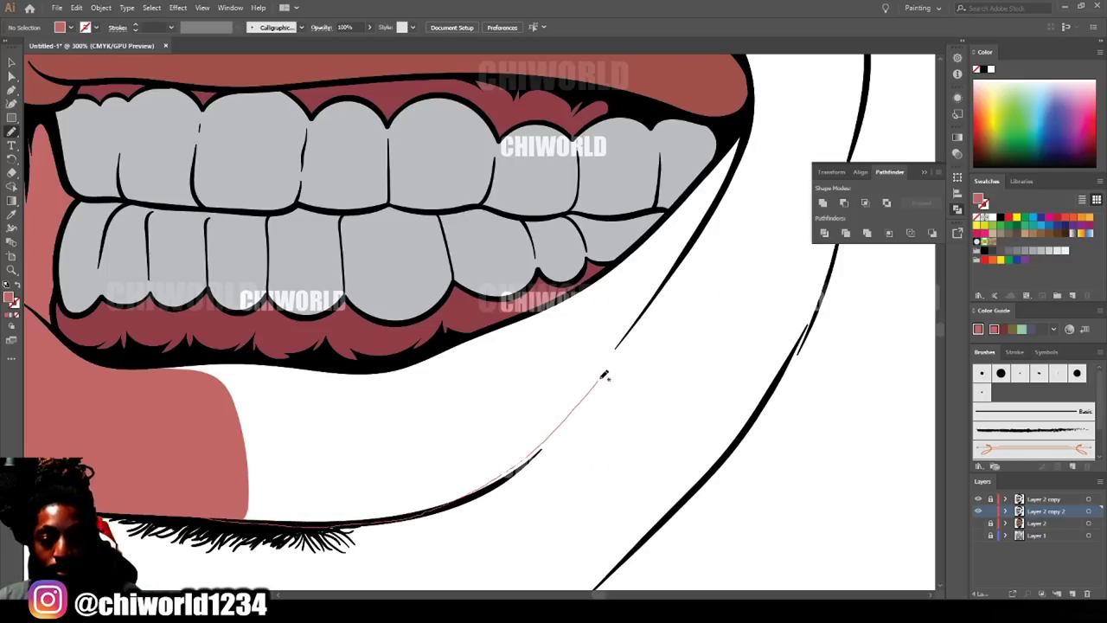
pyautogui.moveTo(680, 271); pyautogui.dragTo(625, 350)
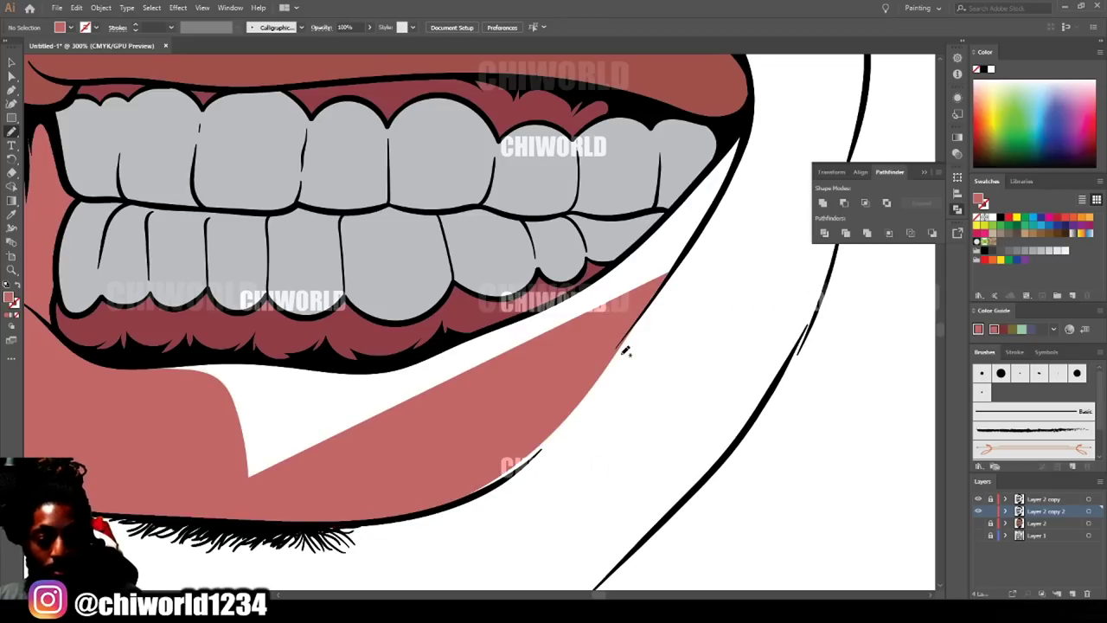
pyautogui.hotkey('ctrl', 'z')
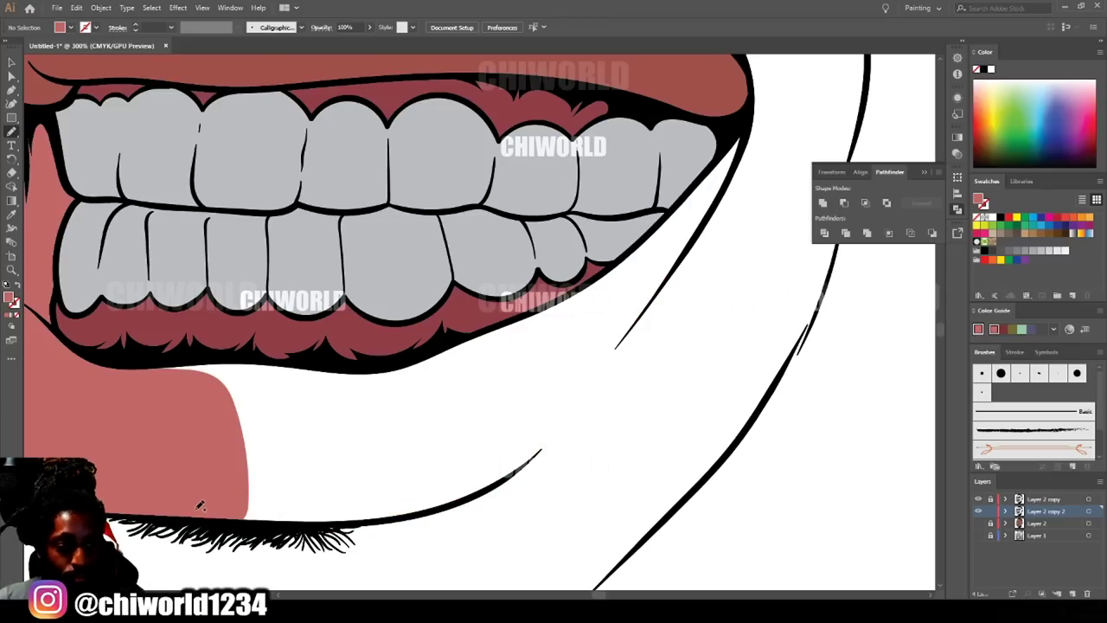
# Extend the lower-lip fill to the far mouth corner and fill the gap under the lower gums.
pyautogui.moveTo(242, 517)
pyautogui.mouseDown()
pyautogui.moveTo(395, 510)
pyautogui.moveTo(492, 452)
pyautogui.moveTo(580, 371)
pyautogui.moveTo(705, 216)
pyautogui.moveTo(744, 122)
pyautogui.moveTo(590, 314)
pyautogui.moveTo(394, 396)
pyautogui.moveTo(165, 412)
pyautogui.mouseUp()
pyautogui.moveTo(146, 370)
pyautogui.mouseDown()
pyautogui.moveTo(255, 357)
pyautogui.moveTo(362, 368)
pyautogui.moveTo(515, 318)
pyautogui.mouseUp()
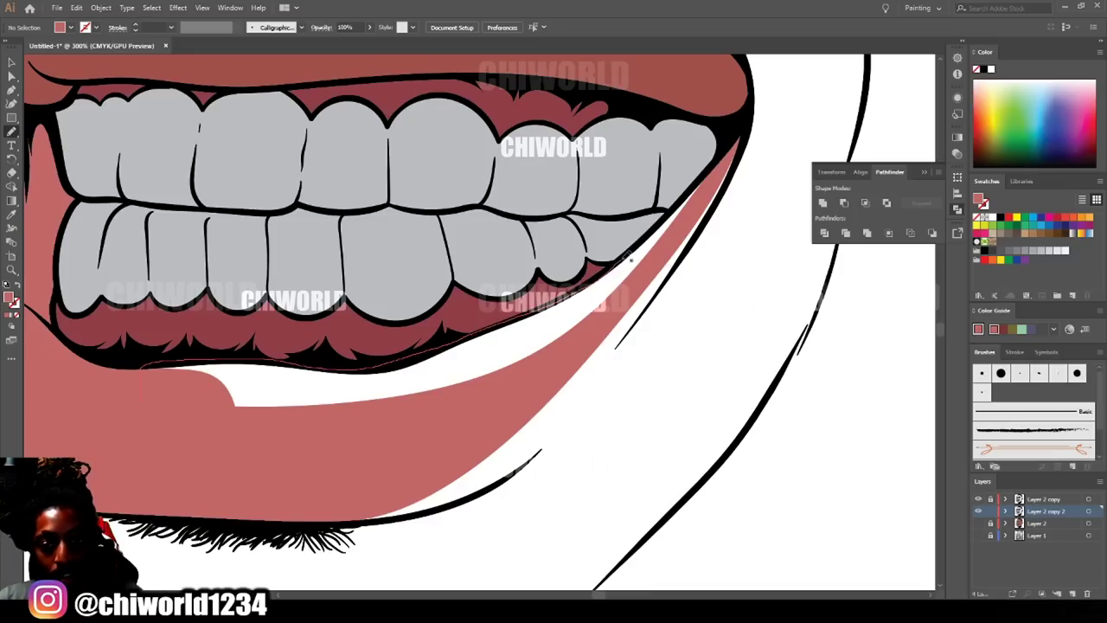
pyautogui.moveTo(649, 244); pyautogui.dragTo(734, 143)
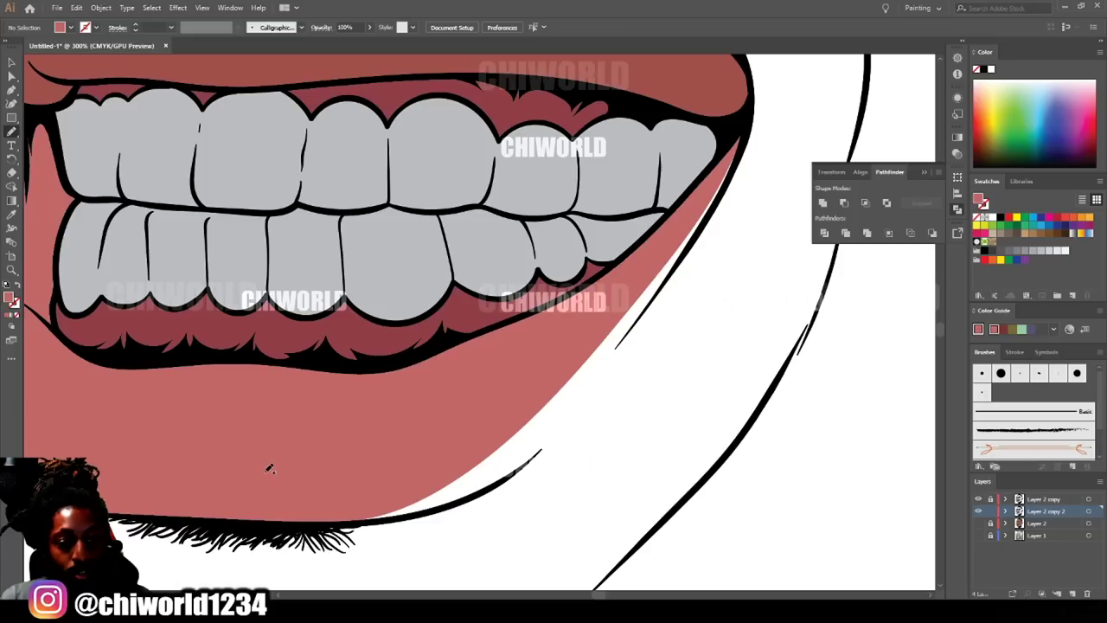
# Fill the white gap between the lower lip's colour and its outer outline up to the far mouth corner.
pyautogui.moveTo(339, 517)
pyautogui.mouseDown()
pyautogui.moveTo(435, 505)
pyautogui.moveTo(522, 458)
pyautogui.mouseUp()
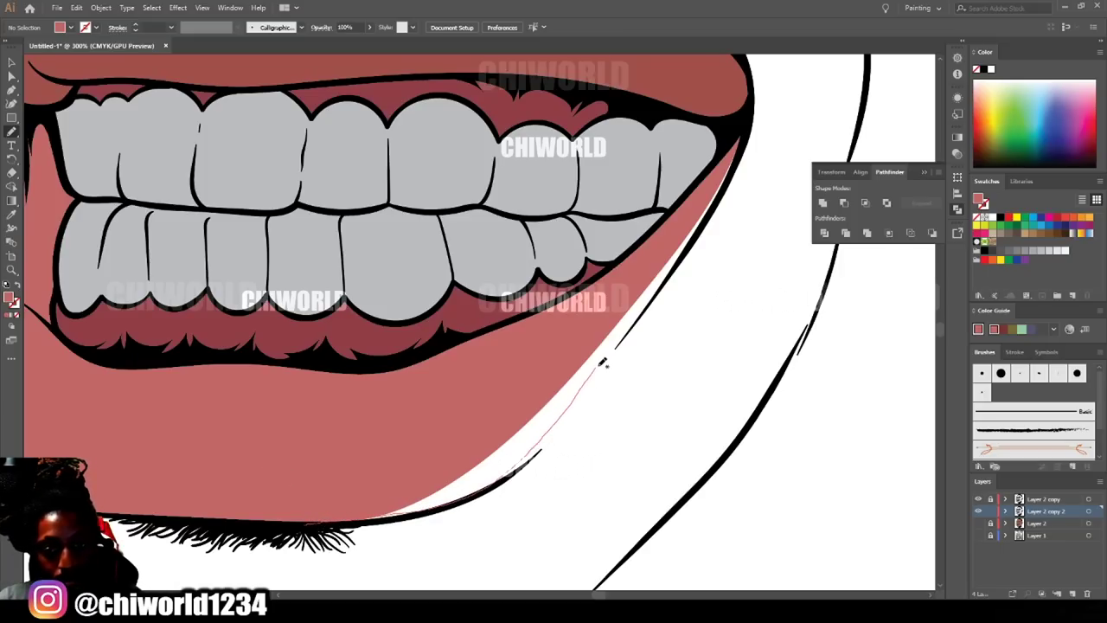
pyautogui.moveTo(679, 272)
pyautogui.mouseDown()
pyautogui.moveTo(727, 192)
pyautogui.moveTo(751, 113)
pyautogui.mouseUp()
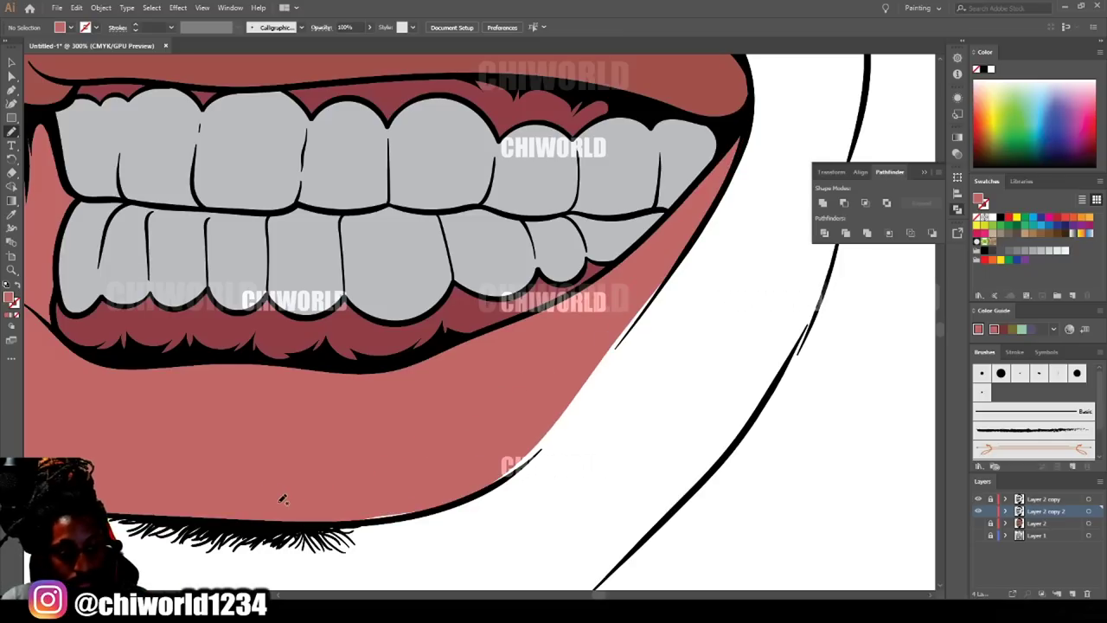
pyautogui.moveTo(386, 517); pyautogui.dragTo(435, 508)
pyautogui.moveTo(357, 522)
pyautogui.mouseDown()
pyautogui.moveTo(442, 507)
pyautogui.moveTo(360, 519)
pyautogui.mouseUp()
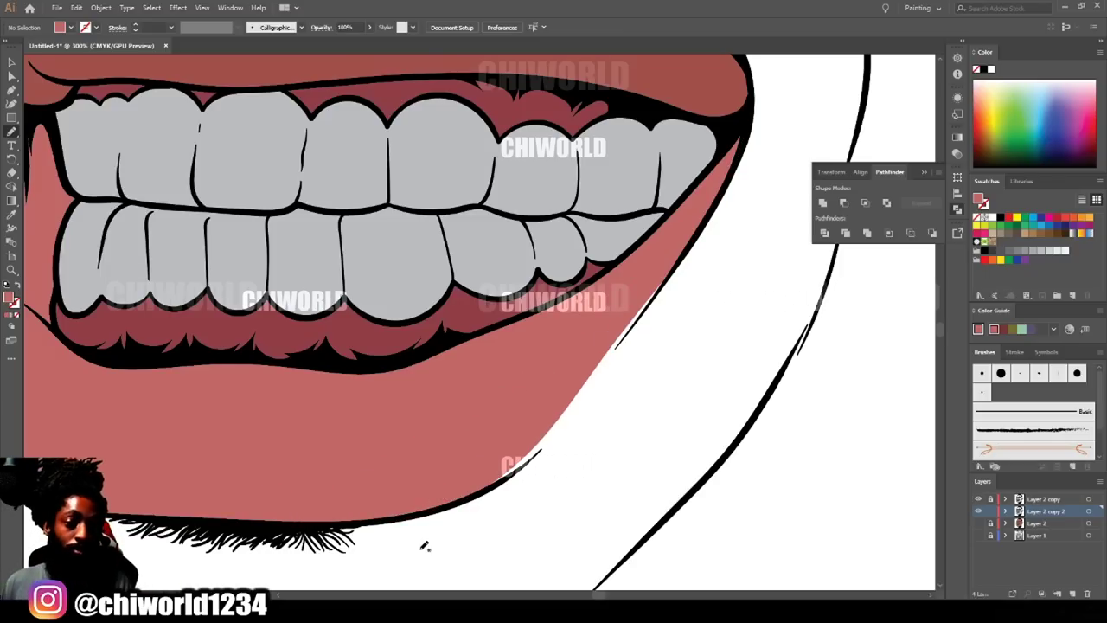
# Show Layer 2 and add a new layer directly above it, beneath Layer 2 copy 2.
pyautogui.hotkey('ctrl', '-')
pyautogui.hotkey('ctrl', '-')
pyautogui.hotkey('ctrl', '-')
pyautogui.hotkey('ctrl', '-')
pyautogui.hotkey('ctrl', '-')
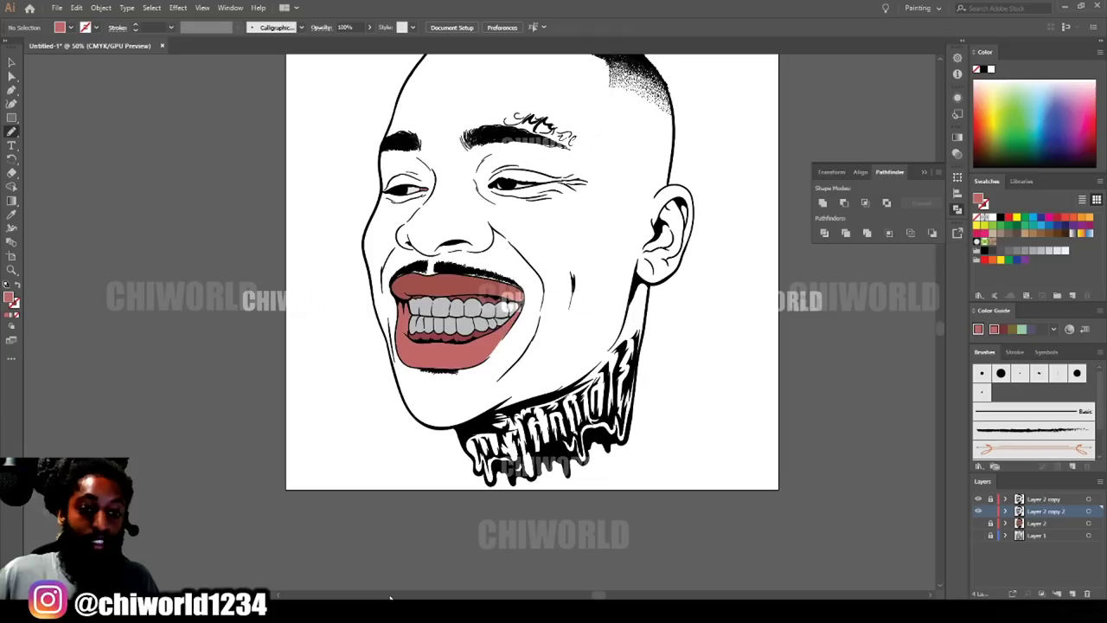
pyautogui.scroll(2, 655, 485)
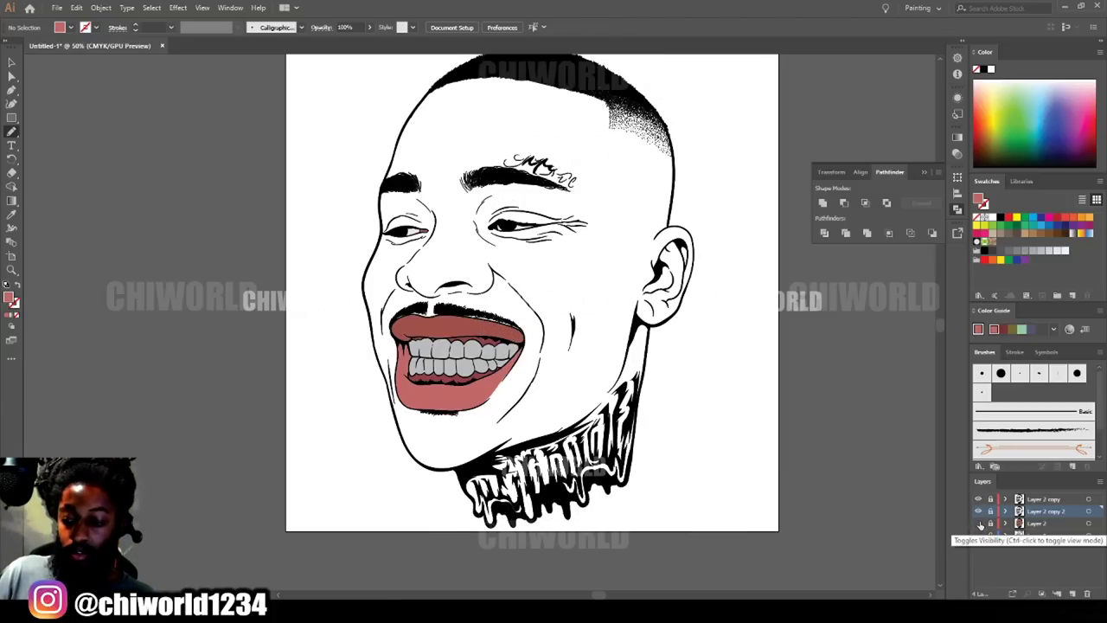
pyautogui.click(979, 523)
pyautogui.scroll(5, 601, 475)
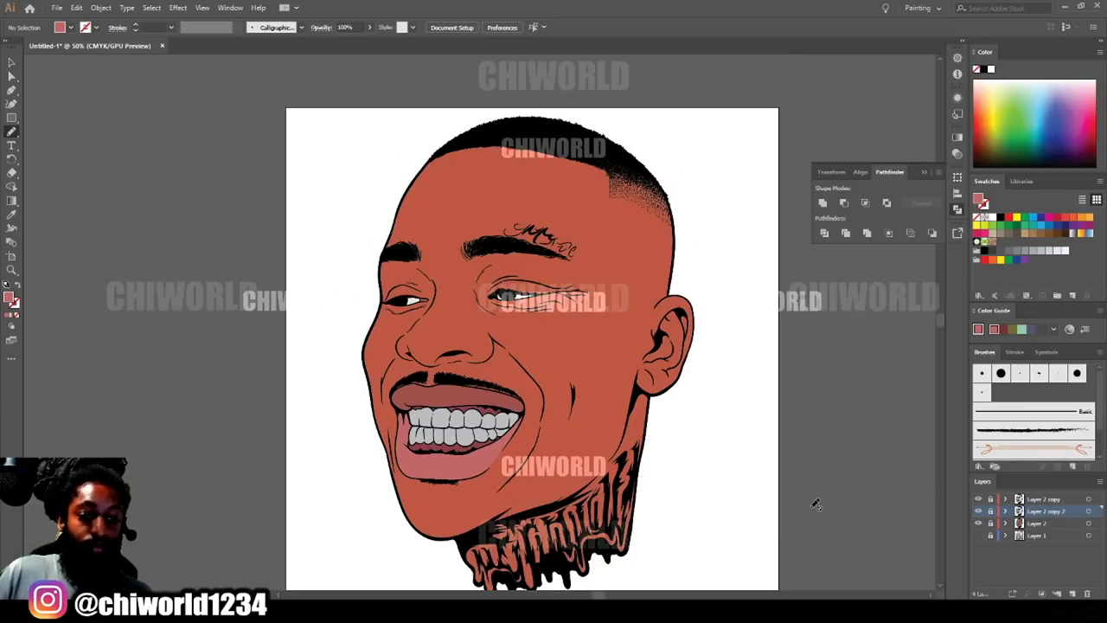
pyautogui.scroll(1, 838, 491)
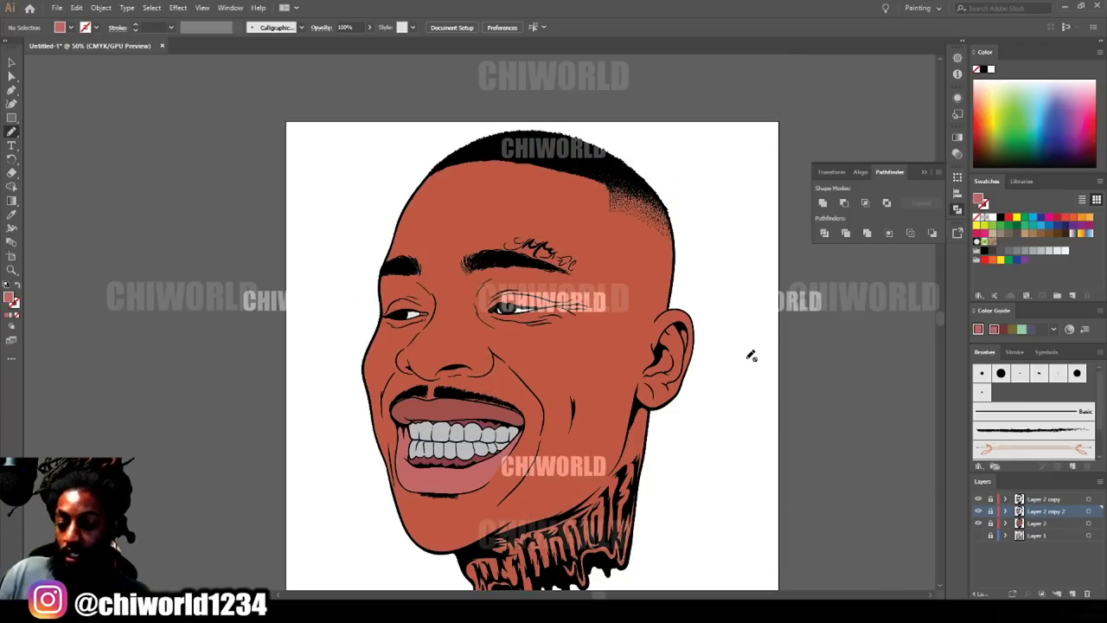
pyautogui.click(1072, 593)
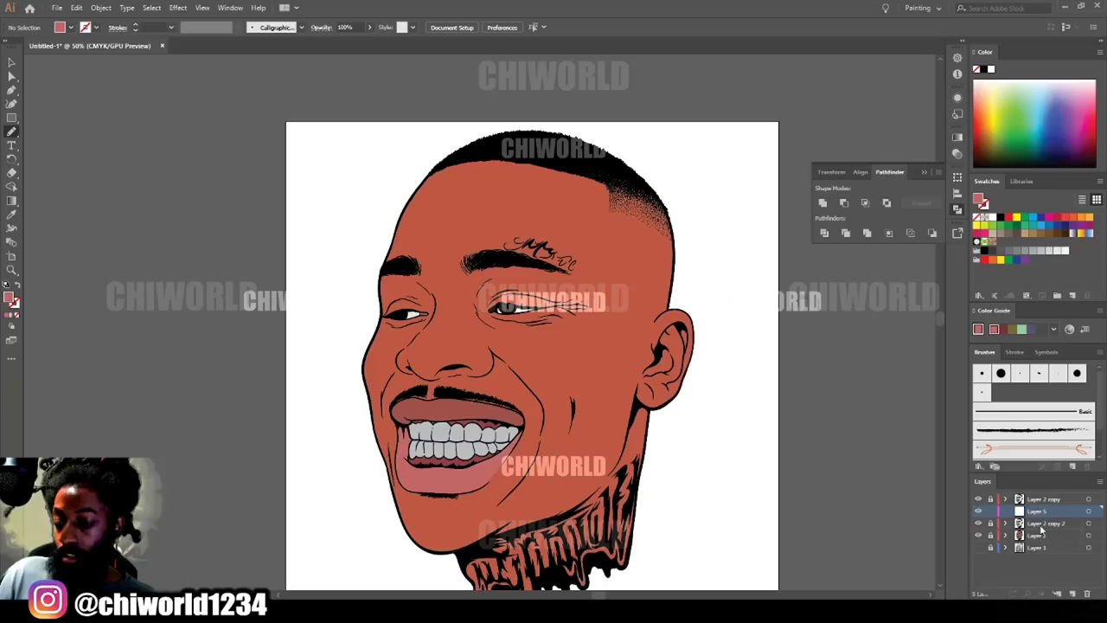
pyautogui.moveTo(1028, 512); pyautogui.dragTo(1010, 529)
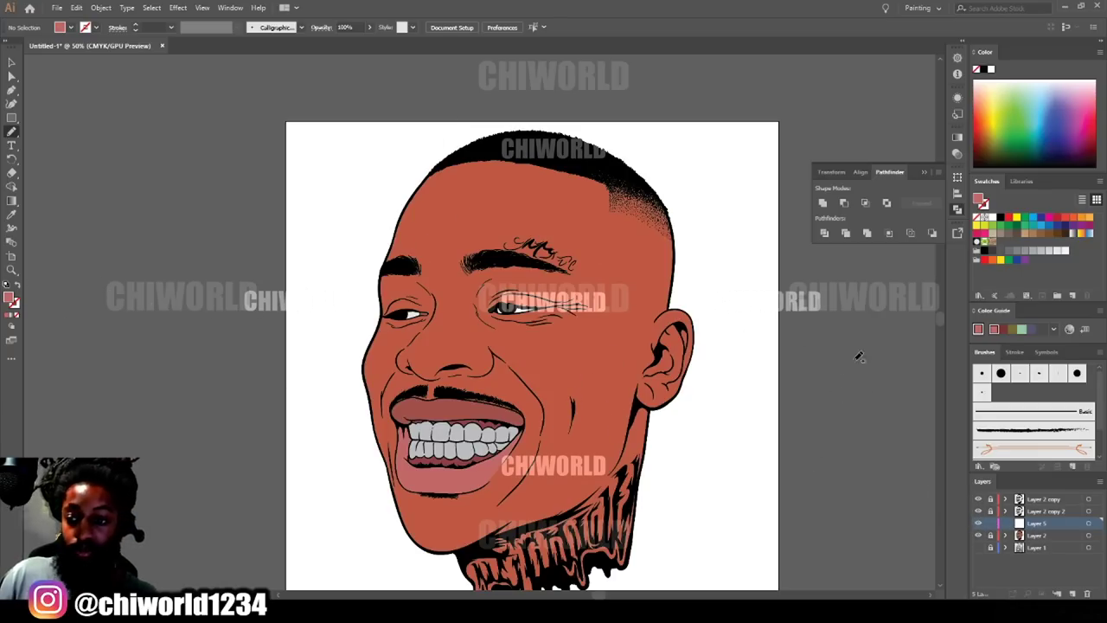
# Sample the face's skin colour and change the fill to the dark brown 6B3F36.
pyautogui.click(13, 214)
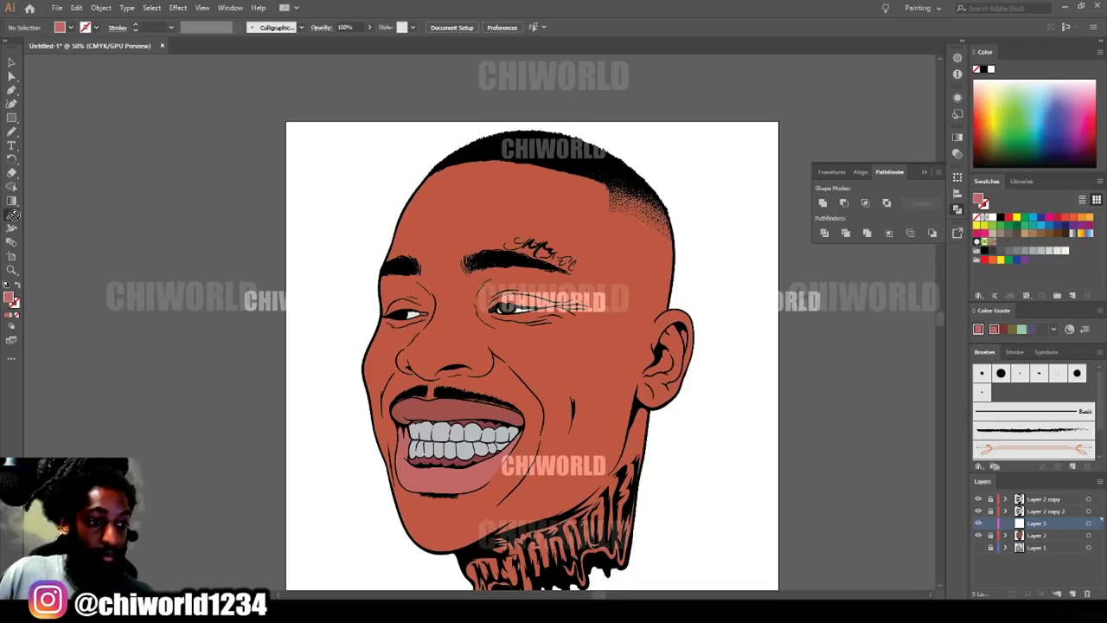
pyautogui.click(464, 349)
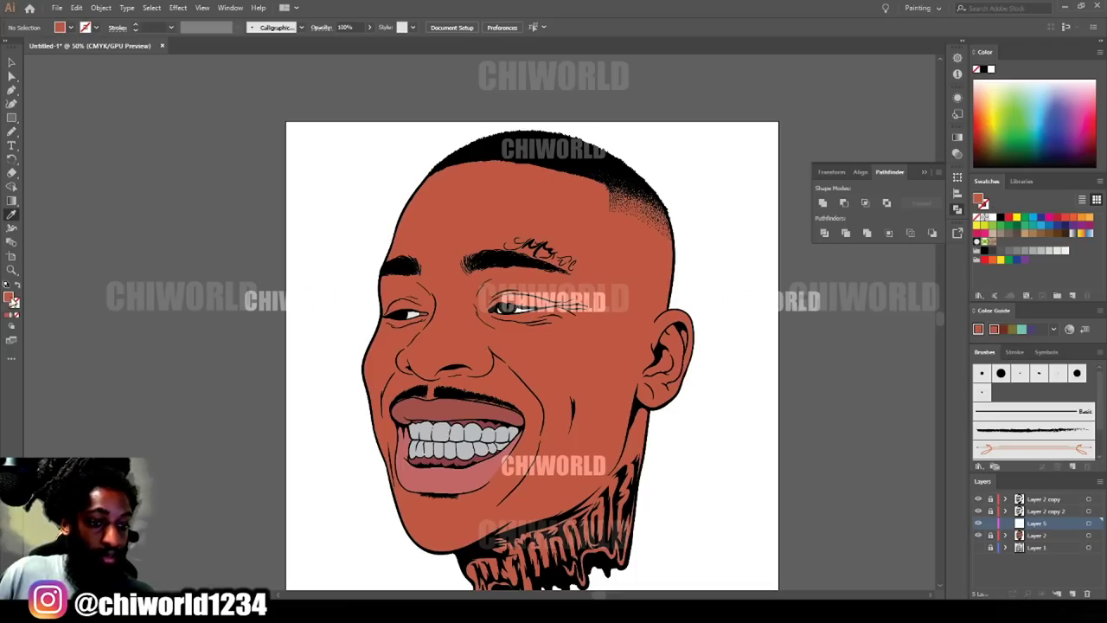
pyautogui.doubleClick(10, 298)
pyautogui.moveTo(781, 486); pyautogui.dragTo(756, 492)
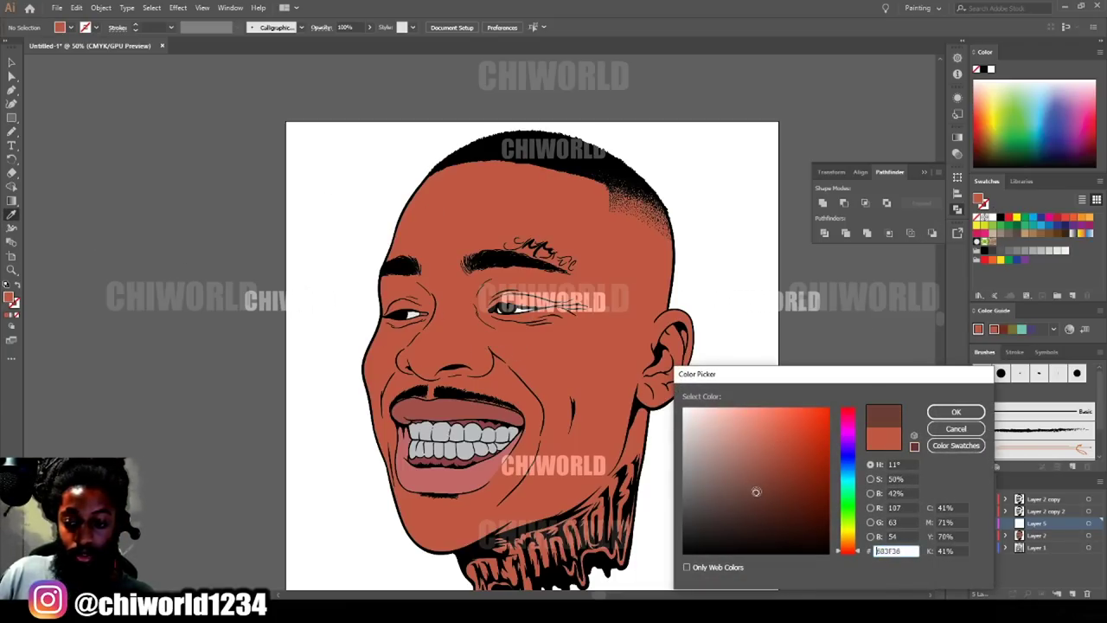
pyautogui.click(956, 412)
# Draw a filled dark brown oval over the middle of the face, from the forehead down to the chin.
pyautogui.click(15, 131)
pyautogui.moveTo(439, 355)
pyautogui.mouseDown()
pyautogui.moveTo(500, 507)
pyautogui.moveTo(569, 201)
pyautogui.moveTo(448, 331)
pyautogui.mouseUp()
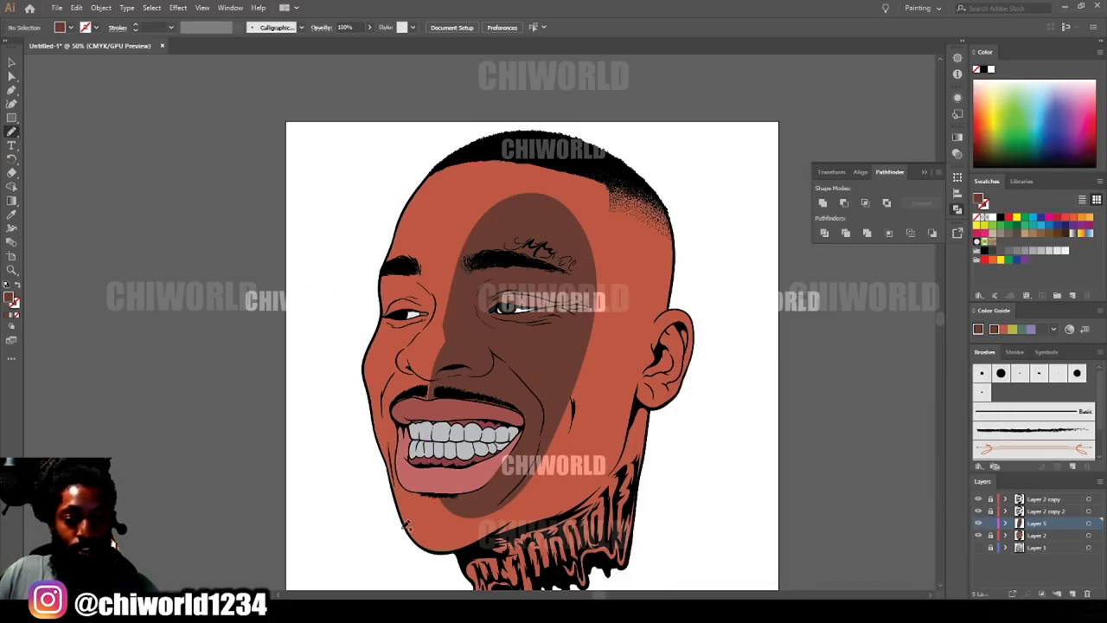
# Try to widen the dark brown shape across the nose and the narrower eye, and undo it.
pyautogui.moveTo(497, 292)
pyautogui.mouseDown()
pyautogui.moveTo(421, 299)
pyautogui.moveTo(393, 445)
pyautogui.moveTo(440, 520)
pyautogui.moveTo(492, 512)
pyautogui.mouseUp()
pyautogui.moveTo(479, 356)
pyautogui.mouseDown()
pyautogui.moveTo(508, 261)
pyautogui.moveTo(419, 265)
pyautogui.moveTo(400, 292)
pyautogui.moveTo(399, 331)
pyautogui.moveTo(421, 347)
pyautogui.moveTo(468, 312)
pyautogui.moveTo(513, 368)
pyautogui.moveTo(596, 294)
pyautogui.moveTo(503, 367)
pyautogui.mouseUp()
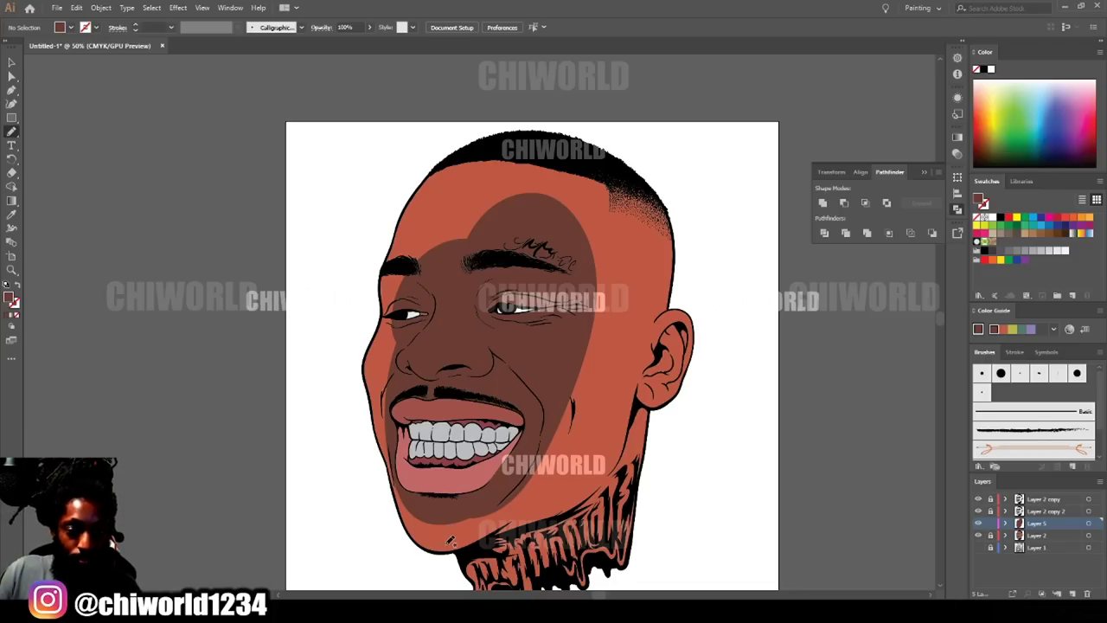
pyautogui.hotkey('ctrl', 'z')
pyautogui.hotkey('ctrl', 'z')
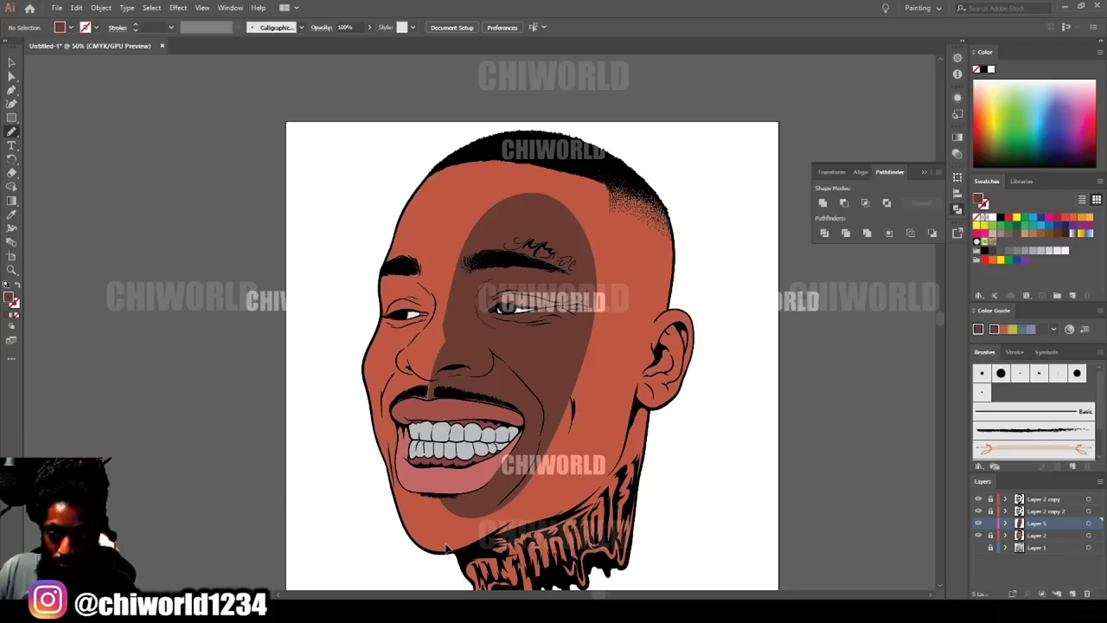
# Undo the dark brown oval, resample the face's skin colour and change the fill to the darker red-brown 913F2F.
pyautogui.hotkey('ctrl', 'z')
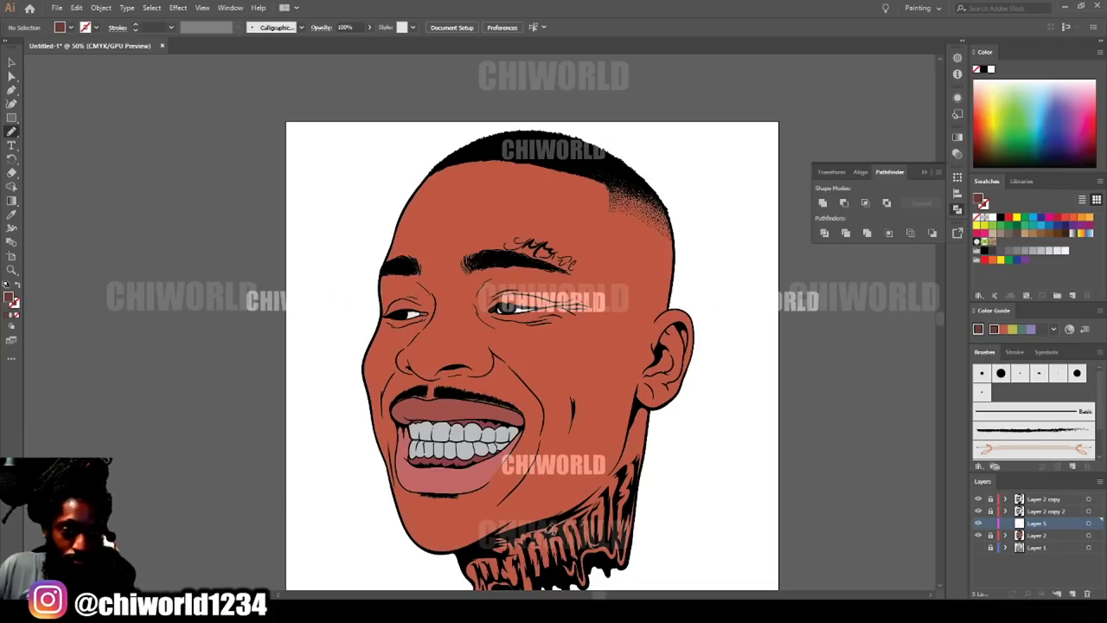
pyautogui.hotkey('ctrl', '+')
pyautogui.hotkey('ctrl', '+')
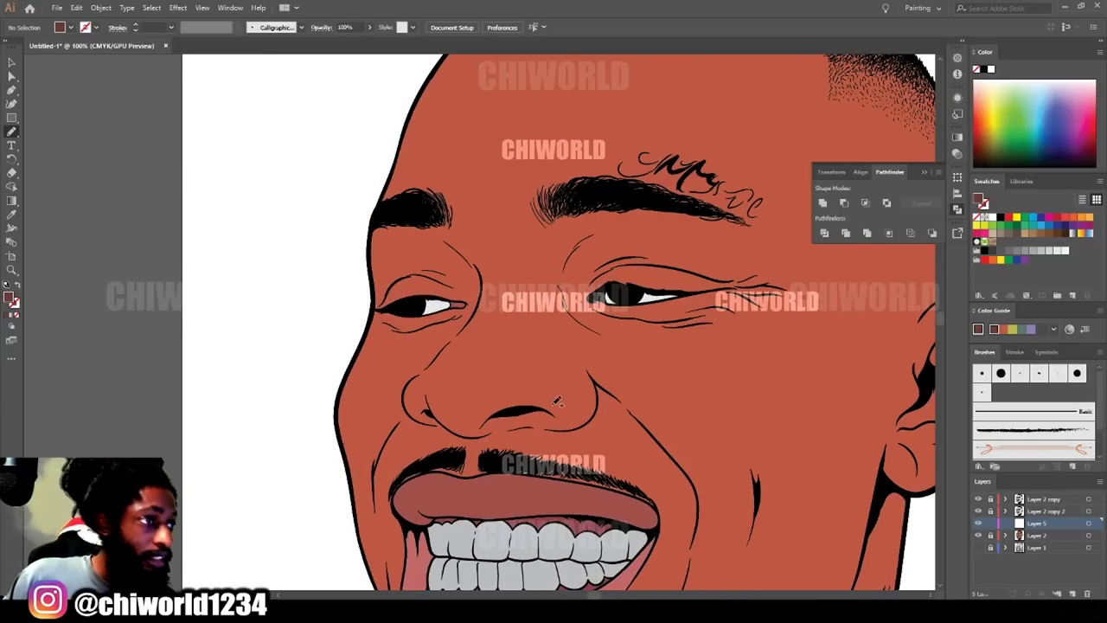
pyautogui.click(12, 214)
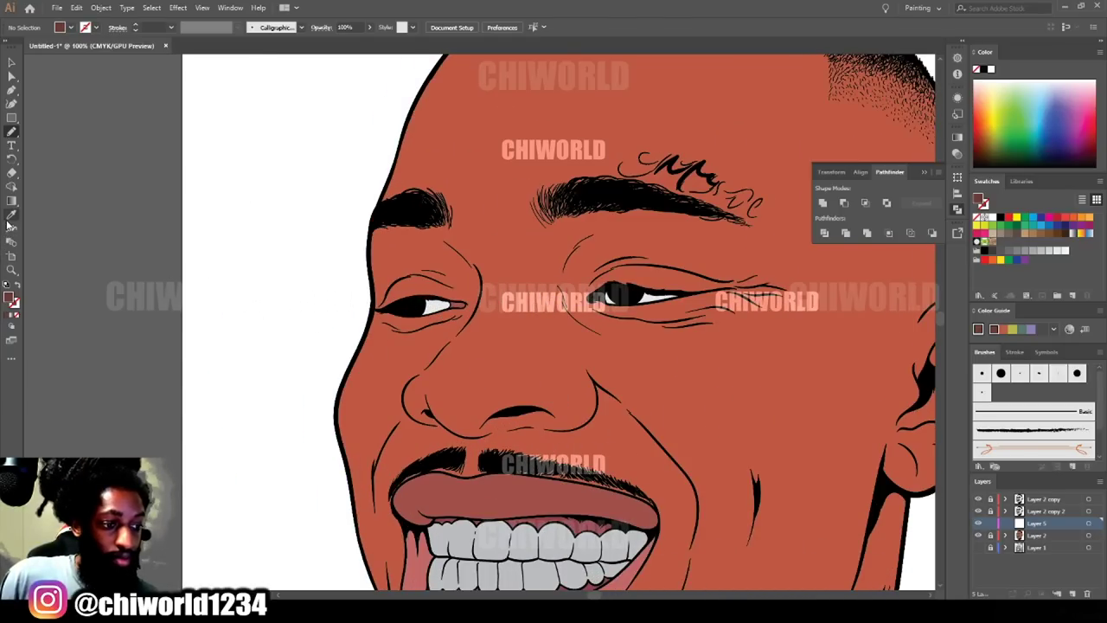
pyautogui.click(486, 391)
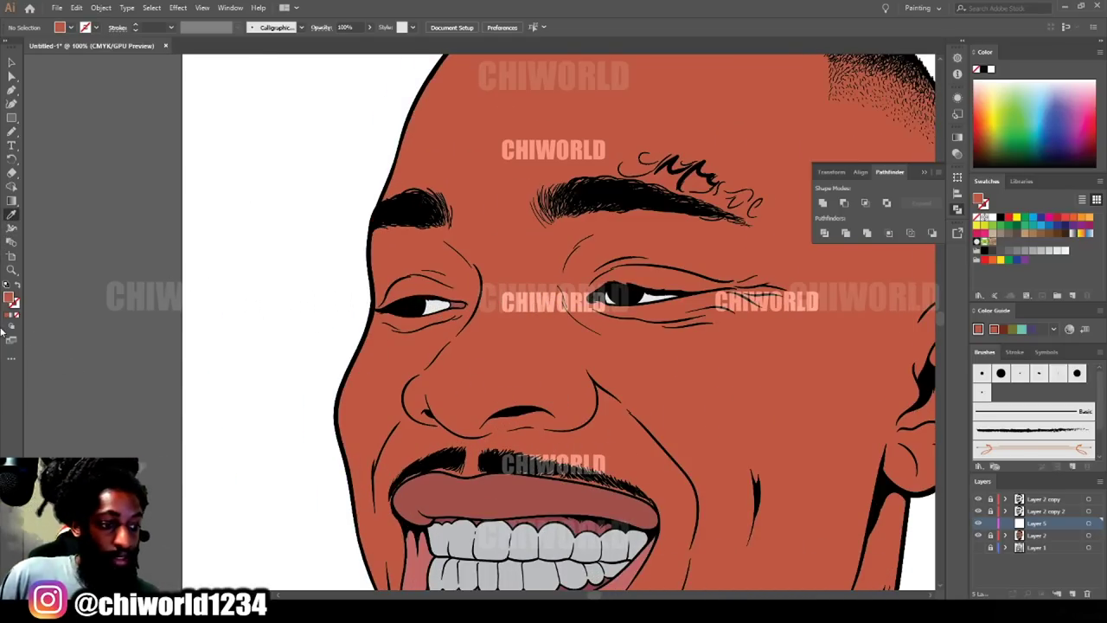
pyautogui.doubleClick(10, 299)
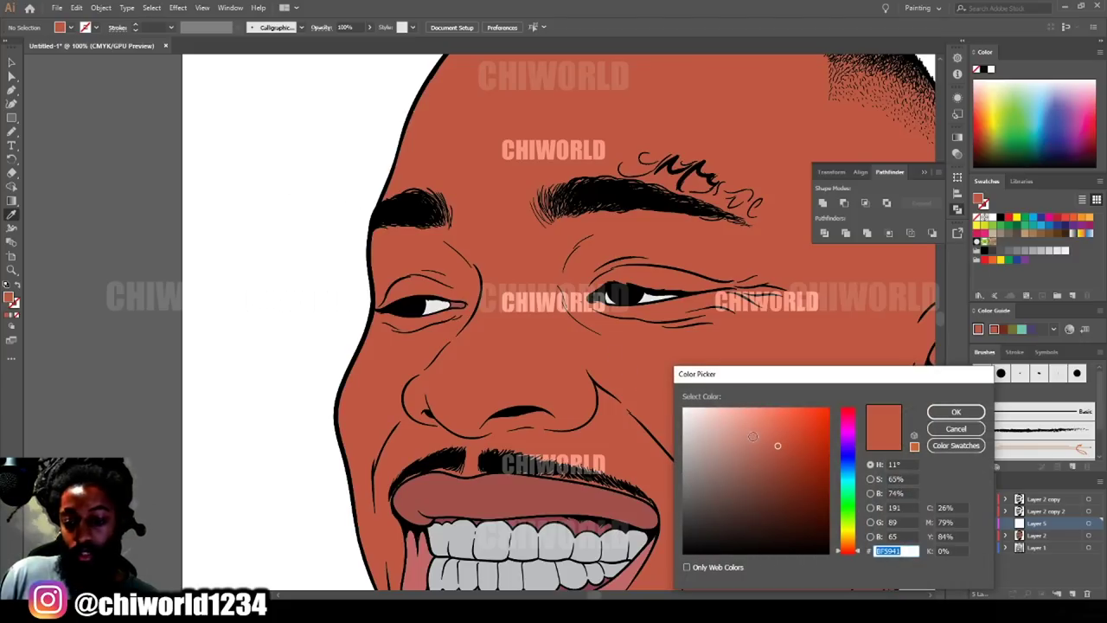
pyautogui.moveTo(777, 446); pyautogui.dragTo(782, 473)
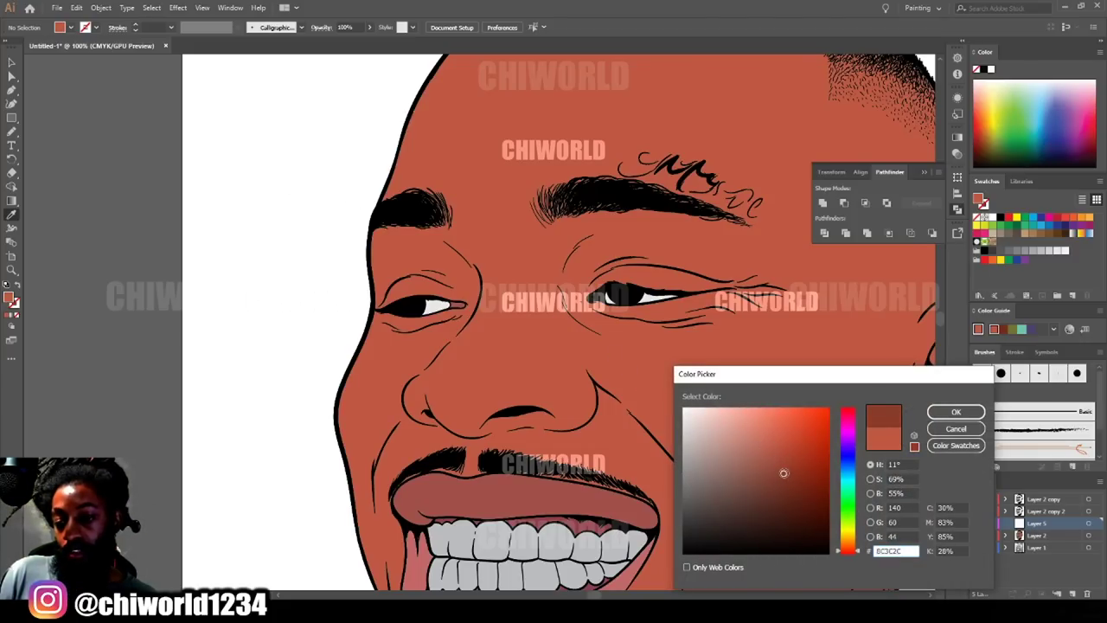
pyautogui.moveTo(784, 471); pyautogui.dragTo(781, 469)
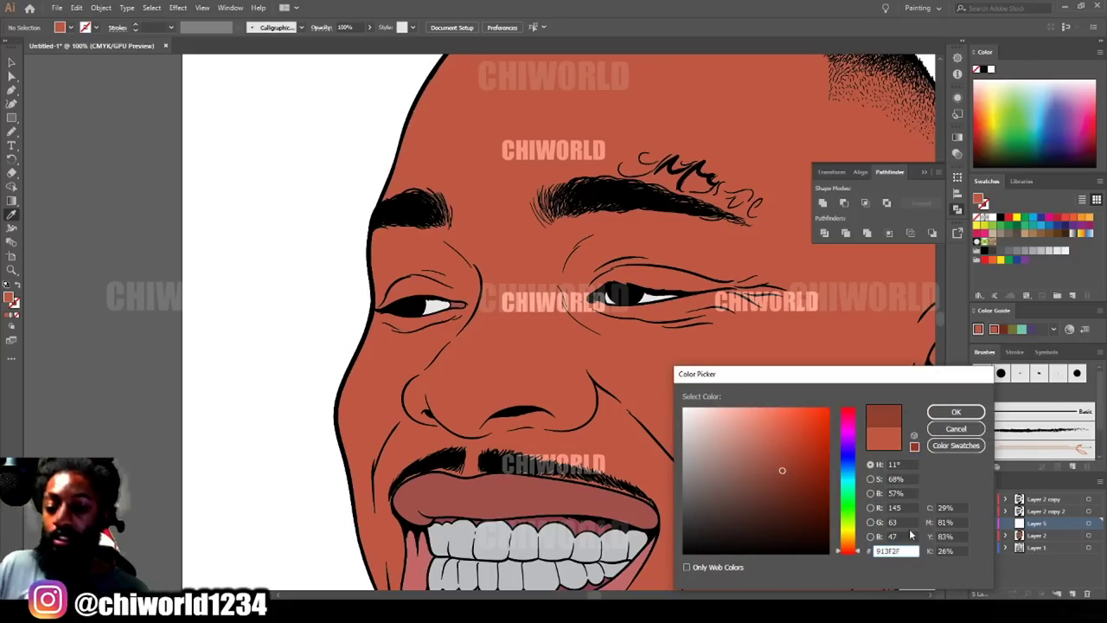
pyautogui.click(953, 413)
# Draw a filled shadow along the underside of the nose, curving over the larger nostril and leaving a lighter patch beneath it.
pyautogui.click(11, 134)
pyautogui.scroll(-1, 607, 468)
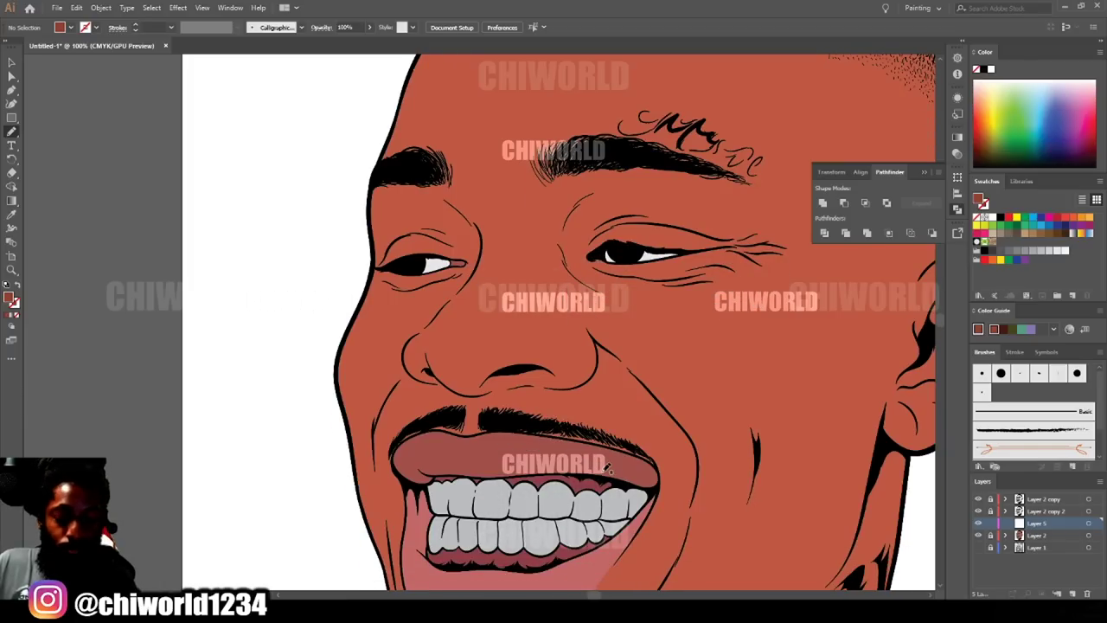
pyautogui.hotkey('ctrl', '+')
pyautogui.hotkey('ctrl', '+')
pyautogui.hotkey('ctrl', '+')
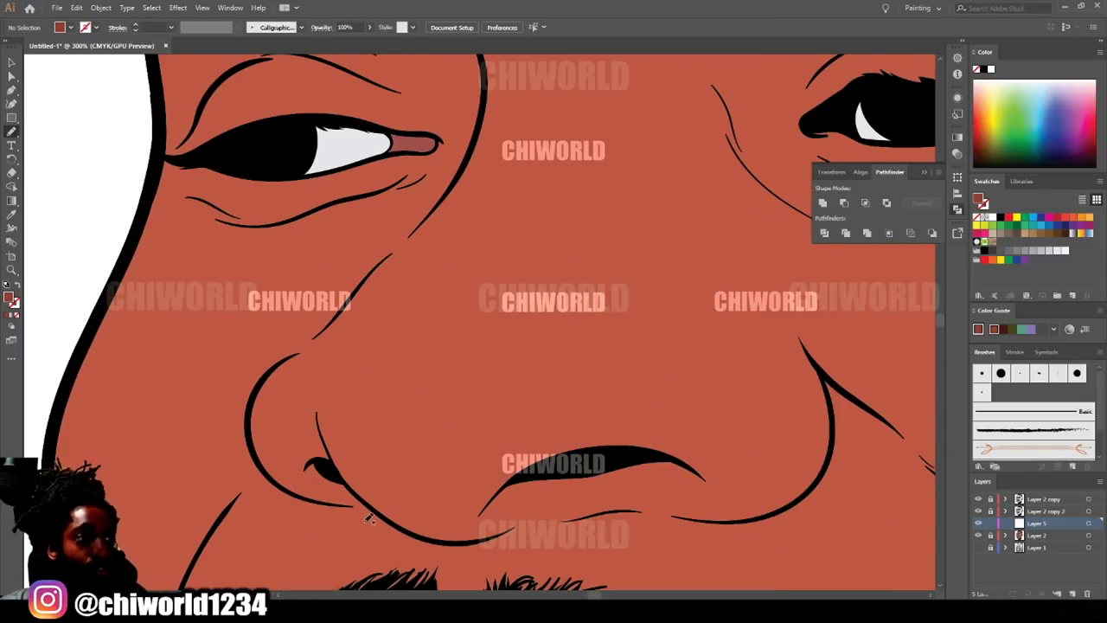
pyautogui.moveTo(406, 530)
pyautogui.mouseDown()
pyautogui.moveTo(482, 546)
pyautogui.moveTo(544, 520)
pyautogui.moveTo(507, 517)
pyautogui.moveTo(503, 505)
pyautogui.moveTo(557, 465)
pyautogui.moveTo(652, 460)
pyautogui.moveTo(673, 471)
pyautogui.moveTo(674, 494)
pyautogui.moveTo(599, 511)
pyautogui.moveTo(777, 513)
pyautogui.moveTo(823, 480)
pyautogui.moveTo(838, 413)
pyautogui.moveTo(833, 445)
pyautogui.mouseUp()
pyautogui.moveTo(770, 481)
pyautogui.mouseDown()
pyautogui.moveTo(658, 437)
pyautogui.moveTo(536, 445)
pyautogui.mouseUp()
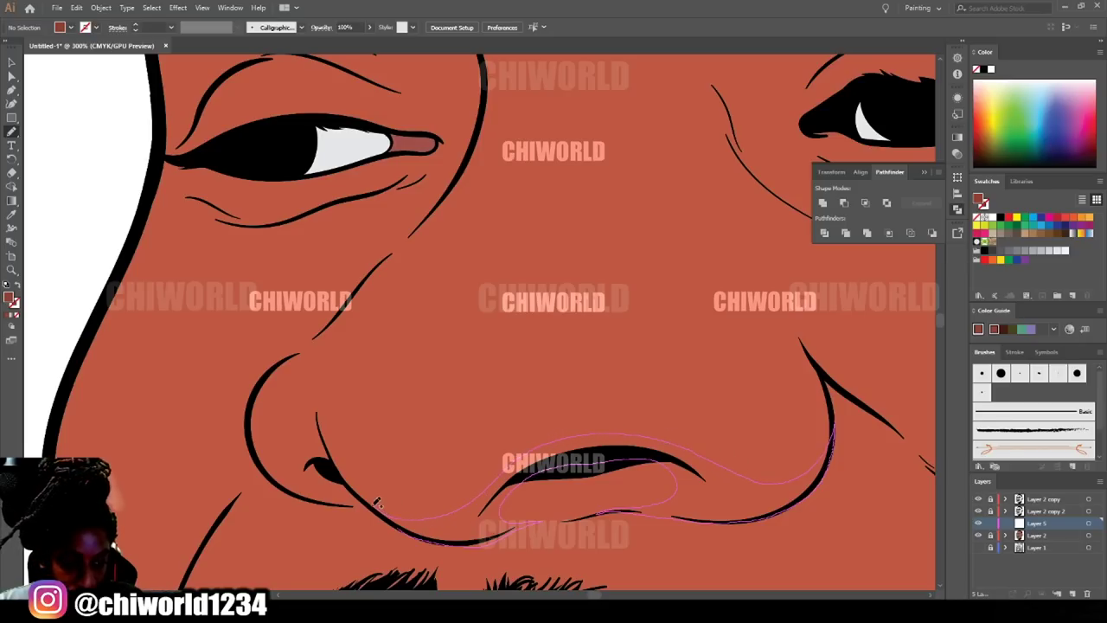
pyautogui.moveTo(346, 472)
pyautogui.mouseDown()
pyautogui.moveTo(385, 519)
pyautogui.moveTo(370, 510)
pyautogui.mouseUp()
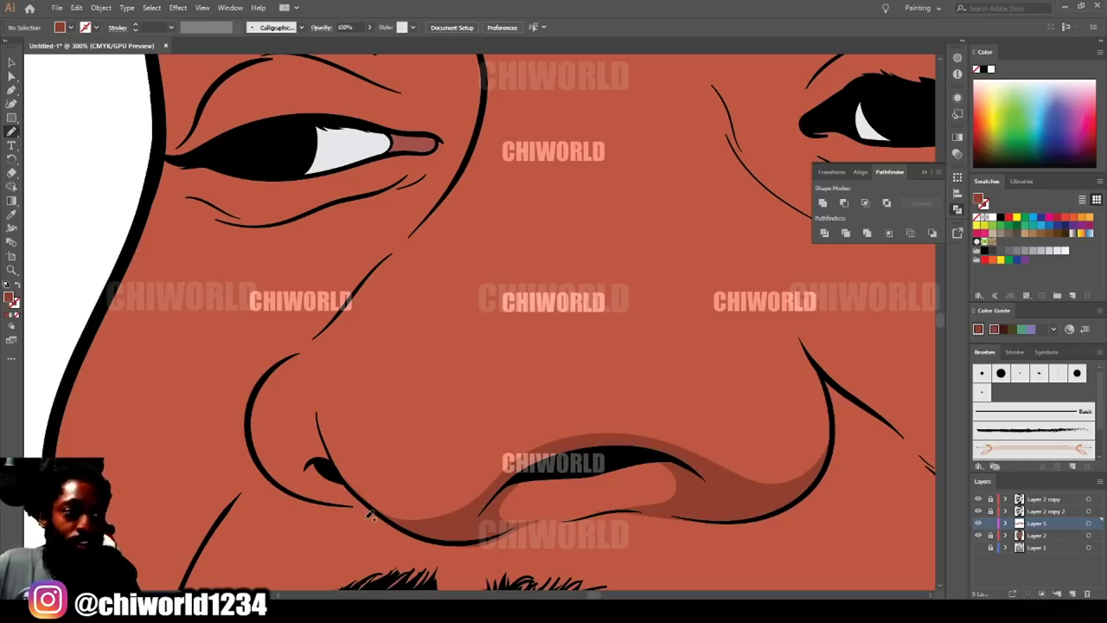
# Draw a filled shadow around the smaller nostril, following the lower outline of the narrow nose wing.
pyautogui.hotkey('ctrl', '-')
pyautogui.hscroll(-3, 370, 499)
pyautogui.scroll(-2, 369, 499)
pyautogui.hotkey('ctrl', '=')
pyautogui.hotkey('ctrl', '=')
pyautogui.hotkey('ctrl', '=')
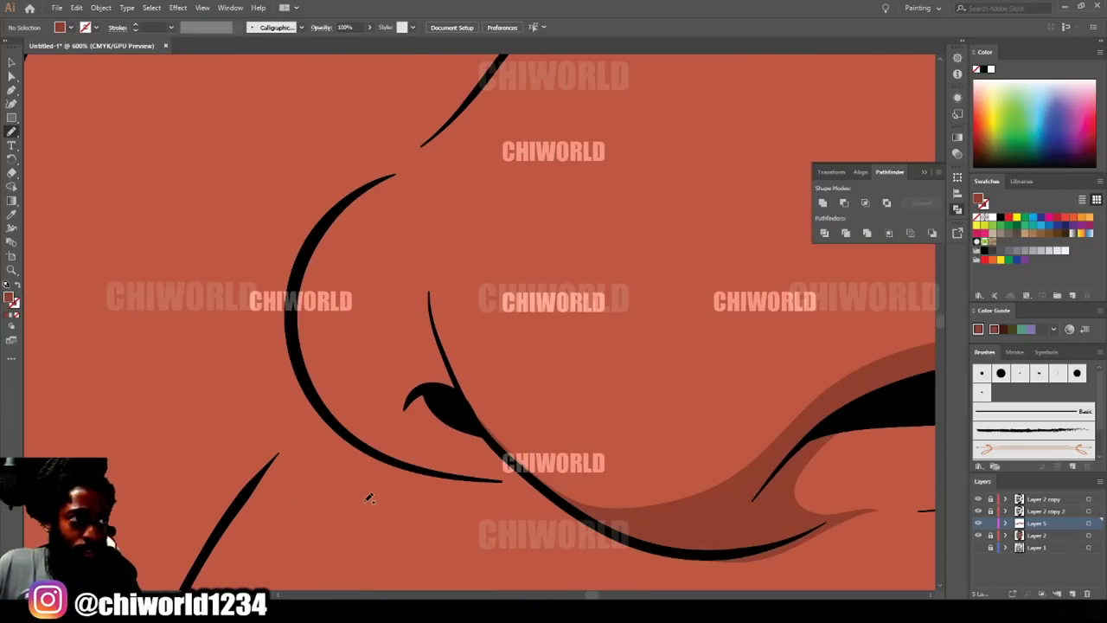
pyautogui.scroll(1, 368, 495)
pyautogui.moveTo(353, 448)
pyautogui.mouseDown()
pyautogui.moveTo(457, 491)
pyautogui.moveTo(544, 501)
pyautogui.moveTo(482, 440)
pyautogui.moveTo(472, 467)
pyautogui.mouseUp()
pyautogui.moveTo(436, 434)
pyautogui.mouseDown()
pyautogui.moveTo(469, 422)
pyautogui.moveTo(444, 365)
pyautogui.moveTo(401, 404)
pyautogui.moveTo(369, 409)
pyautogui.mouseUp()
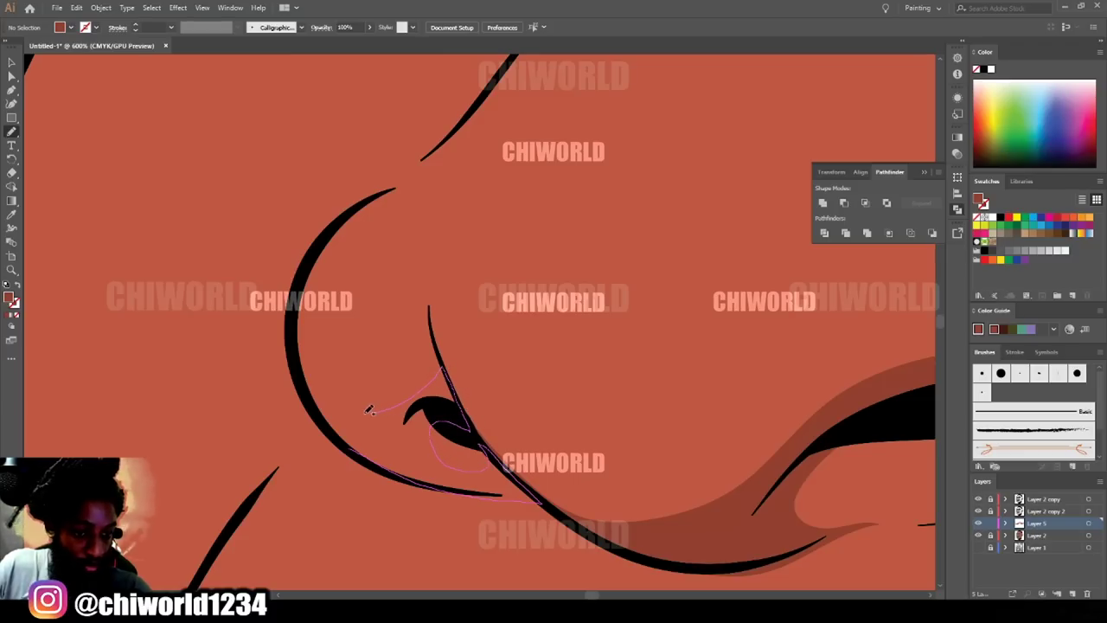
pyautogui.moveTo(302, 363); pyautogui.dragTo(354, 451)
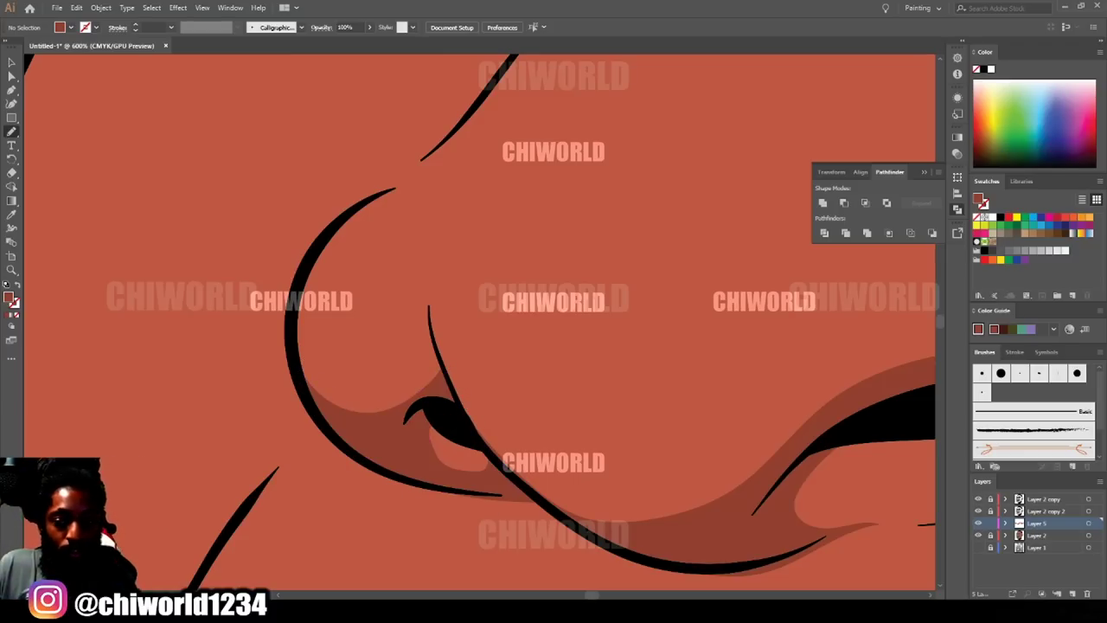
# Extend the nose shadow upward above the larger nostril and around the rounded nose tip with jagged edges.
pyautogui.hotkey('ctrl', '-')
pyautogui.hotkey('ctrl', '-')
pyautogui.hotkey('ctrl', '-')
pyautogui.hotkey('ctrl', '-')
pyautogui.hotkey('ctrl', '-')
pyautogui.hotkey('ctrl', '-')
pyautogui.scroll(2, 831, 472)
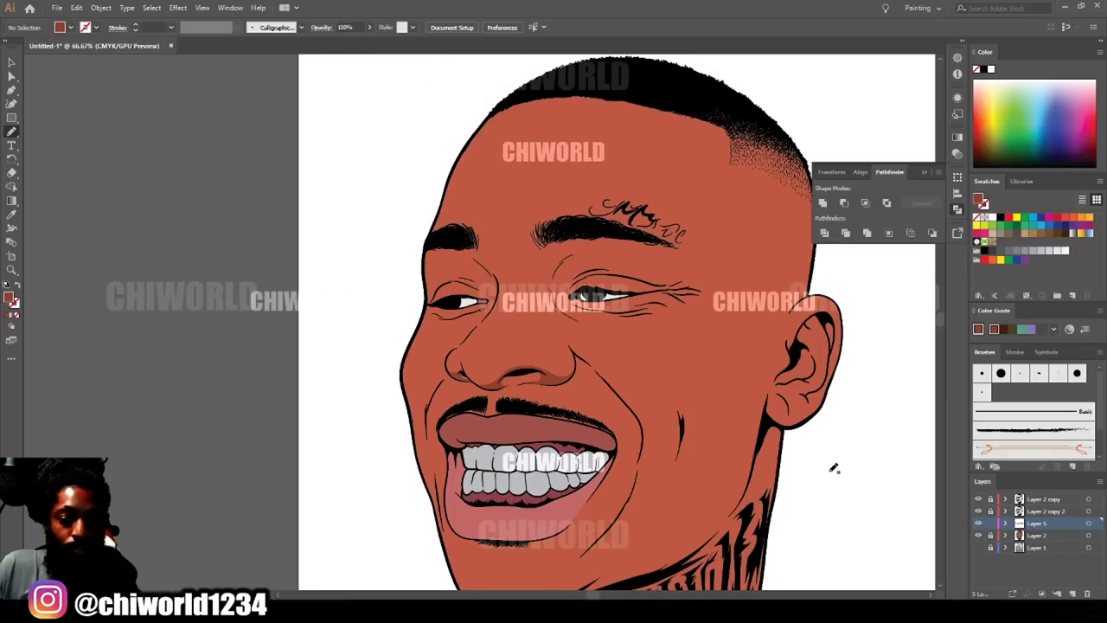
pyautogui.hotkey('ctrl', '+')
pyautogui.hotkey('ctrl', '+')
pyautogui.scroll(-2, 833, 468)
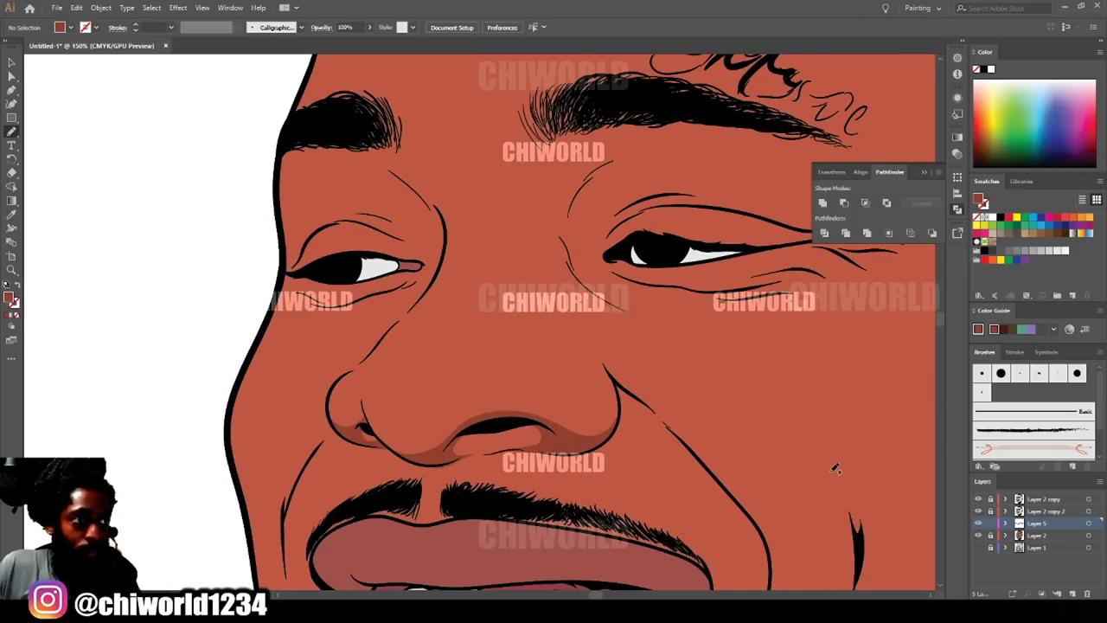
pyautogui.hotkey('ctrl', '+')
pyautogui.hotkey('ctrl', '+')
pyautogui.scroll(-1, 830, 469)
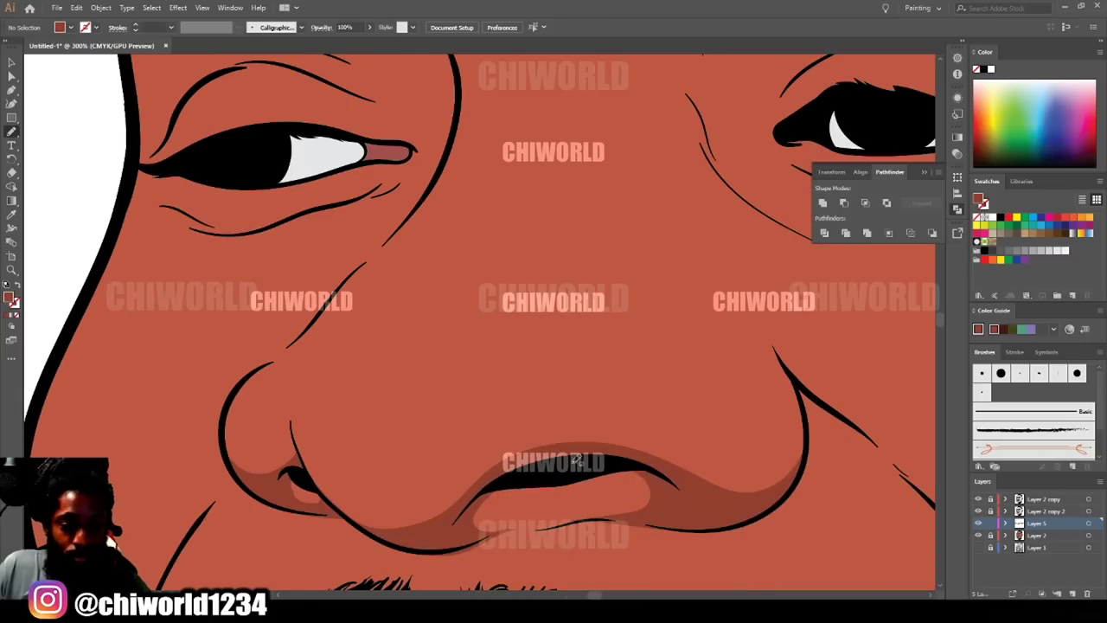
pyautogui.moveTo(679, 490)
pyautogui.mouseDown()
pyautogui.moveTo(773, 501)
pyautogui.moveTo(802, 471)
pyautogui.moveTo(811, 429)
pyautogui.moveTo(761, 476)
pyautogui.moveTo(611, 429)
pyautogui.moveTo(465, 442)
pyautogui.moveTo(469, 487)
pyautogui.moveTo(462, 478)
pyautogui.moveTo(454, 500)
pyautogui.moveTo(385, 516)
pyautogui.moveTo(351, 489)
pyautogui.moveTo(357, 521)
pyautogui.moveTo(384, 541)
pyautogui.moveTo(447, 530)
pyautogui.moveTo(483, 491)
pyautogui.moveTo(545, 459)
pyautogui.mouseUp()
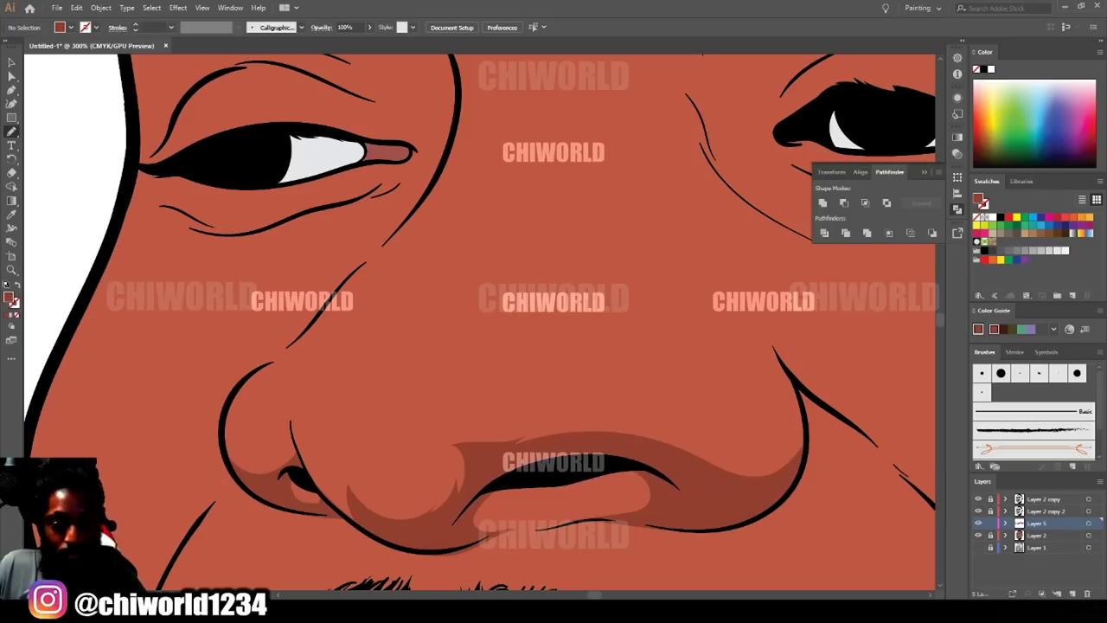
# Draw filled shadows in both eye sockets beneath the eyebrows, extending a pointed shadow onto the nose bridge beside the narrower eye.
pyautogui.hotkey('ctrl', '-')
pyautogui.hotkey('ctrl', '-')
pyautogui.hotkey('ctrl', '-')
pyautogui.hotkey('ctrl', '-')
pyautogui.hotkey('ctrl', '+')
pyautogui.hotkey('ctrl', '+')
pyautogui.hotkey('ctrl', '+')
pyautogui.hotkey('ctrl', '=')
pyautogui.moveTo(632, 472)
pyautogui.mouseDown()
pyautogui.moveTo(592, 414)
pyautogui.moveTo(548, 402)
pyautogui.moveTo(440, 327)
pyautogui.moveTo(512, 294)
pyautogui.moveTo(315, 169)
pyautogui.moveTo(653, 344)
pyautogui.moveTo(630, 479)
pyautogui.mouseUp()
pyautogui.hotkey('ctrl', '-')
pyautogui.hotkey('ctrl', '-')
pyautogui.hotkey('ctrl', '-')
pyautogui.hotkey('ctrl', '-')
pyautogui.moveTo(854, 501); pyautogui.dragTo(735, 511)
pyautogui.hotkey('ctrl', '+')
pyautogui.hotkey('ctrl', '+')
pyautogui.hotkey('ctrl', '+')
pyautogui.moveTo(519, 474)
pyautogui.mouseDown()
pyautogui.moveTo(512, 409)
pyautogui.moveTo(517, 419)
pyautogui.moveTo(572, 397)
pyautogui.moveTo(612, 367)
pyautogui.moveTo(596, 359)
pyautogui.moveTo(664, 319)
pyautogui.moveTo(625, 322)
pyautogui.moveTo(640, 244)
pyautogui.moveTo(814, 173)
pyautogui.moveTo(546, 137)
pyautogui.moveTo(408, 300)
pyautogui.mouseUp()
pyautogui.moveTo(454, 379); pyautogui.dragTo(511, 424)
pyautogui.hotkey('ctrl', '-')
pyautogui.hotkey('ctrl', '-')
pyautogui.hotkey('ctrl', '-')
pyautogui.hotkey('ctrl', '=')
pyautogui.hotkey('ctrl', '=')
pyautogui.hotkey('ctrl', '=')
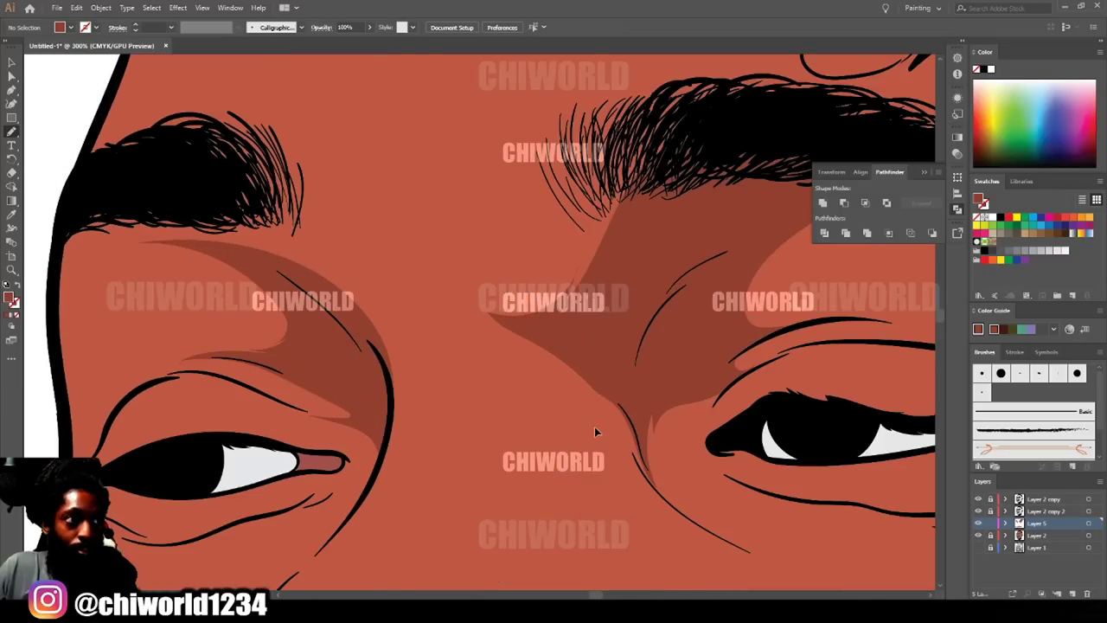
pyautogui.moveTo(413, 429)
pyautogui.mouseDown()
pyautogui.moveTo(391, 406)
pyautogui.moveTo(385, 298)
pyautogui.mouseUp()
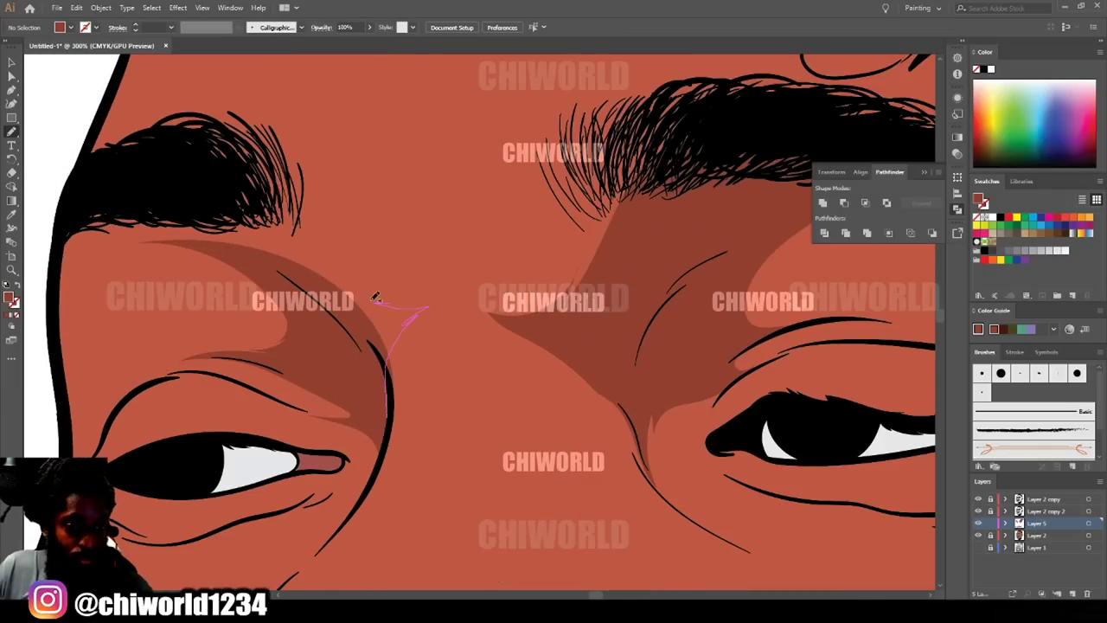
# Draw a filled shadow along the upper smile line, starting beside the larger nostril's nose wing.
pyautogui.hotkey('ctrl', '-')
pyautogui.hotkey('ctrl', '-')
pyautogui.hotkey('ctrl', '-')
pyautogui.hotkey('ctrl', '-')
pyautogui.hotkey('ctrl', '-')
pyautogui.hotkey('ctrl', '=')
pyautogui.hotkey('ctrl', '=')
pyautogui.hotkey('ctrl', '=')
pyautogui.hotkey('ctrl', '=')
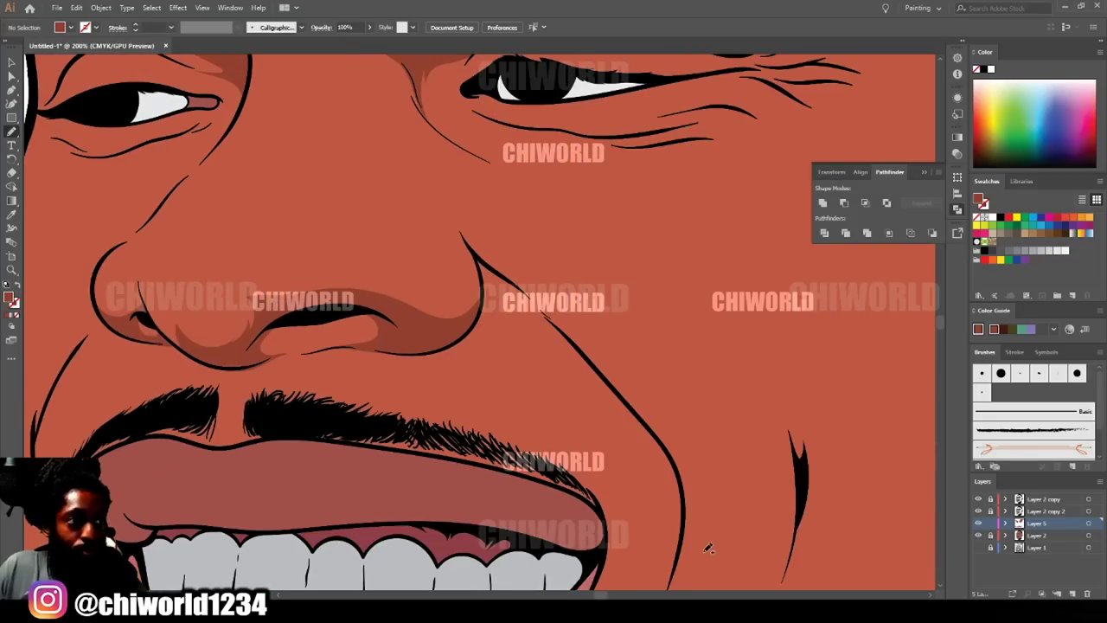
pyautogui.moveTo(589, 355)
pyautogui.mouseDown()
pyautogui.moveTo(618, 376)
pyautogui.moveTo(529, 261)
pyautogui.moveTo(460, 209)
pyautogui.mouseUp()
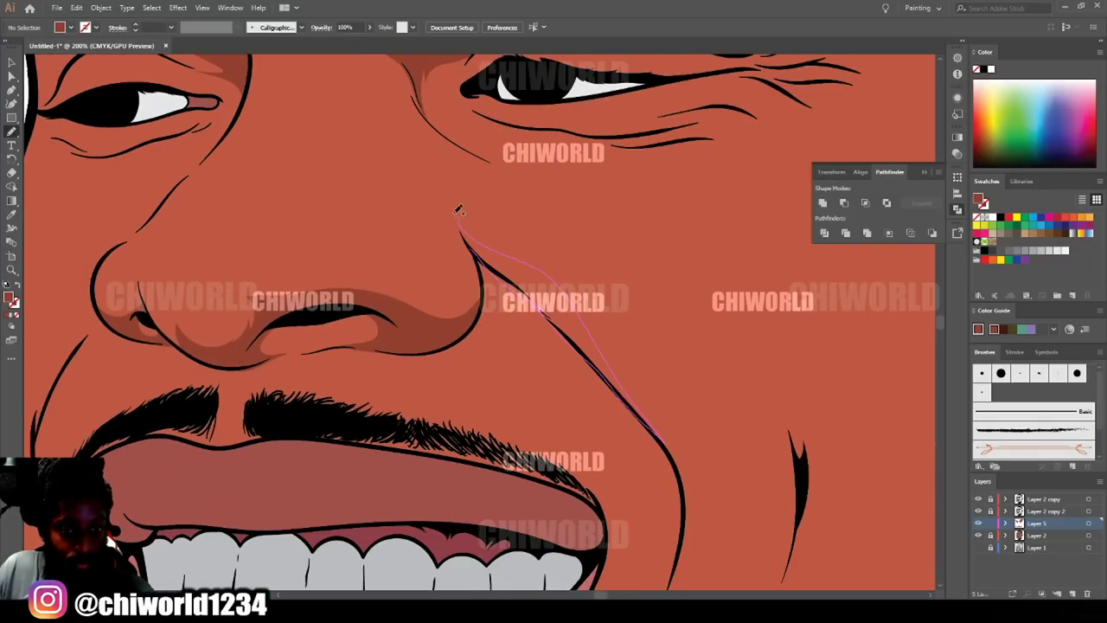
pyautogui.hotkey('ctrl', '-')
# Continue the shadow down the smile line and shade the fold on the opposite side of the mouth.
pyautogui.hotkey('ctrl', '=')
pyautogui.moveTo(574, 427)
pyautogui.mouseDown()
pyautogui.moveTo(536, 486)
pyautogui.moveTo(395, 490)
pyautogui.moveTo(353, 468)
pyautogui.mouseUp()
pyautogui.moveTo(805, 216); pyautogui.dragTo(834, 327)
pyautogui.hotkey('ctrl', '=')
pyautogui.hotkey('ctrl', '=')
pyautogui.moveTo(121, 259)
pyautogui.mouseDown()
pyautogui.moveTo(504, 378)
pyautogui.moveTo(564, 269)
pyautogui.moveTo(601, 155)
pyautogui.moveTo(532, 251)
pyautogui.moveTo(448, 504)
pyautogui.moveTo(511, 567)
pyautogui.moveTo(501, 403)
pyautogui.mouseUp()
pyautogui.hotkey('ctrl', '-')
pyautogui.hotkey('ctrl', '-')
pyautogui.hotkey('ctrl', '-')
pyautogui.moveTo(849, 516)
pyautogui.mouseDown()
pyautogui.moveTo(722, 511)
pyautogui.moveTo(614, 460)
pyautogui.mouseUp()
pyautogui.hotkey('ctrl', '=')
pyautogui.hotkey('ctrl', '=')
pyautogui.moveTo(529, 146)
pyautogui.mouseDown()
pyautogui.moveTo(627, 277)
pyautogui.moveTo(549, 530)
pyautogui.moveTo(558, 202)
pyautogui.moveTo(531, 148)
pyautogui.mouseUp()
# Draw a feathered shadow around the short black crease in the middle of the wider cheek.
pyautogui.hotkey('ctrl', '-')
pyautogui.hotkey('ctrl', '-')
pyautogui.hotkey('ctrl', '-')
pyautogui.hotkey('ctrl', '-')
pyautogui.moveTo(879, 337)
pyautogui.mouseDown()
pyautogui.moveTo(879, 386)
pyautogui.moveTo(858, 376)
pyautogui.mouseUp()
pyautogui.hotkey('ctrl', '=')
pyautogui.hotkey('ctrl', '=')
pyautogui.hotkey('ctrl', '=')
pyautogui.moveTo(594, 408)
pyautogui.mouseDown()
pyautogui.moveTo(577, 524)
pyautogui.moveTo(624, 424)
pyautogui.moveTo(606, 355)
pyautogui.mouseUp()
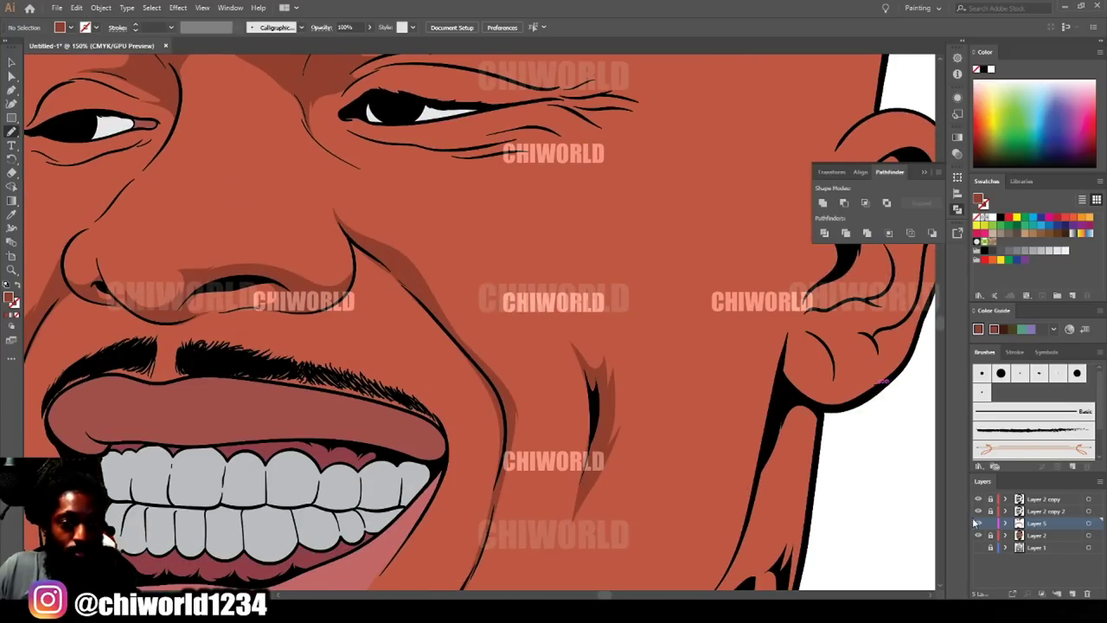
# Draw a jagged shadow directly beneath the lower lip.
pyautogui.hotkey('ctrl', '0')
pyautogui.hotkey('ctrl', '=')
pyautogui.hotkey('ctrl', '=')
pyautogui.scroll(-3, 740, 516)
pyautogui.moveTo(355, 399)
pyautogui.mouseDown()
pyautogui.moveTo(391, 525)
pyautogui.moveTo(412, 511)
pyautogui.moveTo(436, 561)
pyautogui.moveTo(475, 507)
pyautogui.moveTo(545, 541)
pyautogui.moveTo(592, 476)
pyautogui.moveTo(723, 483)
pyautogui.moveTo(755, 410)
pyautogui.moveTo(832, 437)
pyautogui.moveTo(823, 282)
pyautogui.moveTo(684, 277)
pyautogui.moveTo(380, 391)
pyautogui.mouseUp()
pyautogui.hotkey('ctrl', '-')
pyautogui.hotkey('ctrl', '-')
pyautogui.hotkey('ctrl', '-')
pyautogui.hotkey('ctrl', '-')
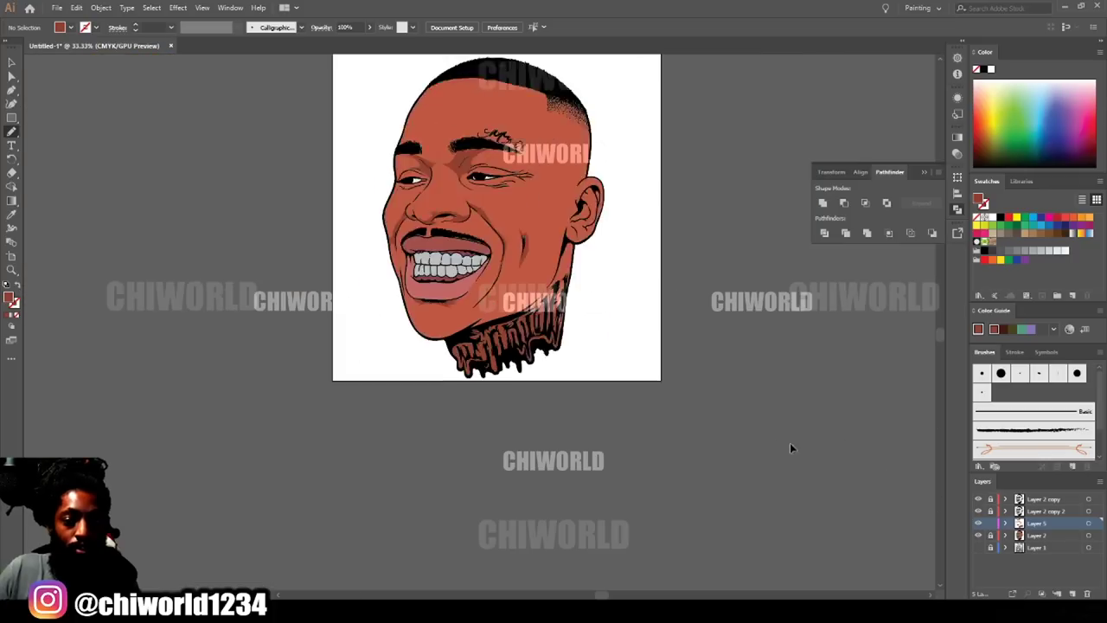
# Draw a filled shadow covering the tattooed neck below the jawline.
pyautogui.hotkey('ctrl', '=')
pyautogui.hotkey('ctrl', '=')
pyautogui.hotkey('ctrl', '=')
pyautogui.hotkey('ctrl', '=')
pyautogui.hotkey('ctrl', '=')
pyautogui.scroll(2, 519, 433)
pyautogui.moveTo(480, 456)
pyautogui.mouseDown()
pyautogui.moveTo(561, 549)
pyautogui.moveTo(616, 210)
pyautogui.moveTo(530, 178)
pyautogui.moveTo(479, 458)
pyautogui.mouseUp()
pyautogui.scroll(-5, 624, 491)
pyautogui.scroll(5, 449, 386)
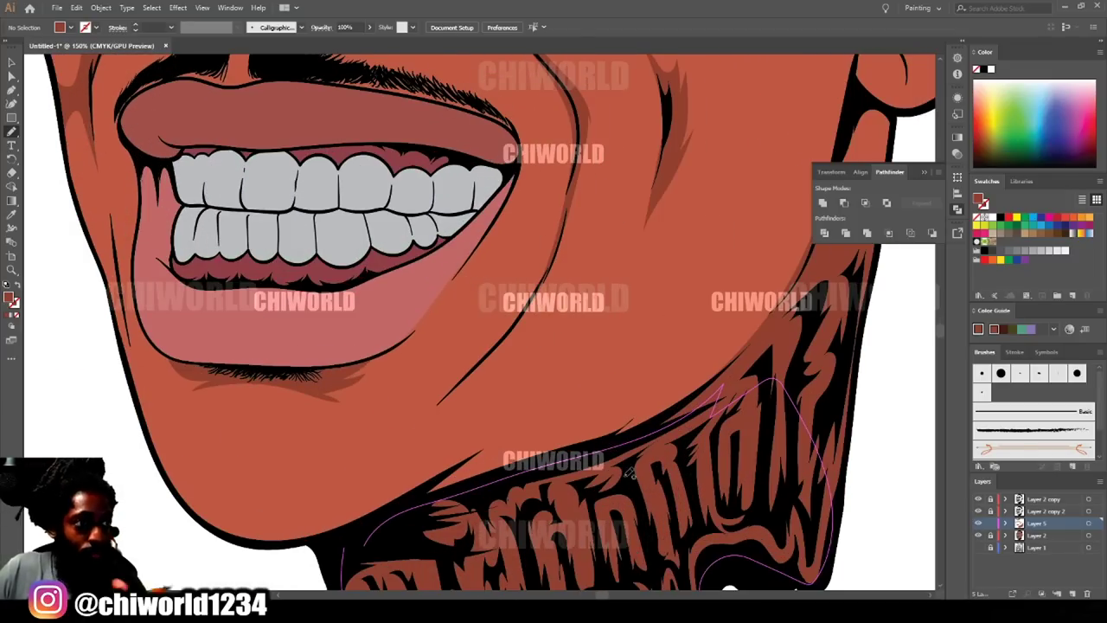
# Draw a broad jagged shadow along the jawline, from the chin up toward the ear.
pyautogui.moveTo(170, 470)
pyautogui.mouseDown()
pyautogui.moveTo(291, 519)
pyautogui.moveTo(554, 404)
pyautogui.moveTo(661, 318)
pyautogui.moveTo(727, 247)
pyautogui.moveTo(765, 243)
pyautogui.mouseUp()
pyautogui.hotkey('ctrl', '0')
pyautogui.hotkey('ctrl', '=')
pyautogui.hotkey('ctrl', '=')
pyautogui.hotkey('ctrl', '=')
pyautogui.hotkey('ctrl', '=')
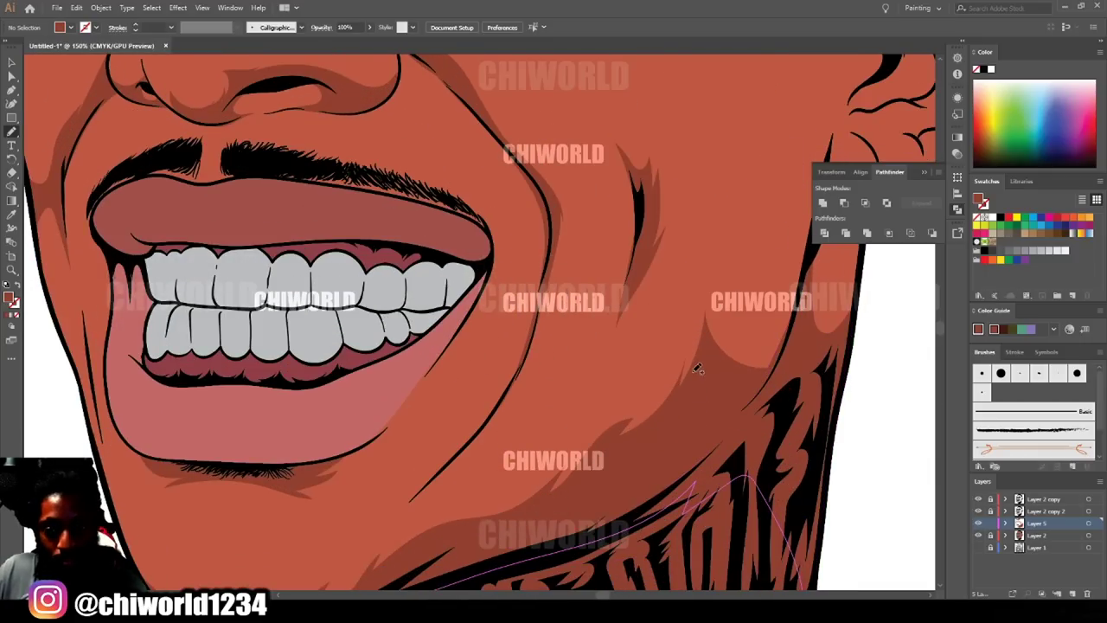
# Extend the jaw shadow up the cheek in feathered strands, reaching the cheek crease and the area beside the smile line.
pyautogui.moveTo(673, 410); pyautogui.dragTo(693, 350)
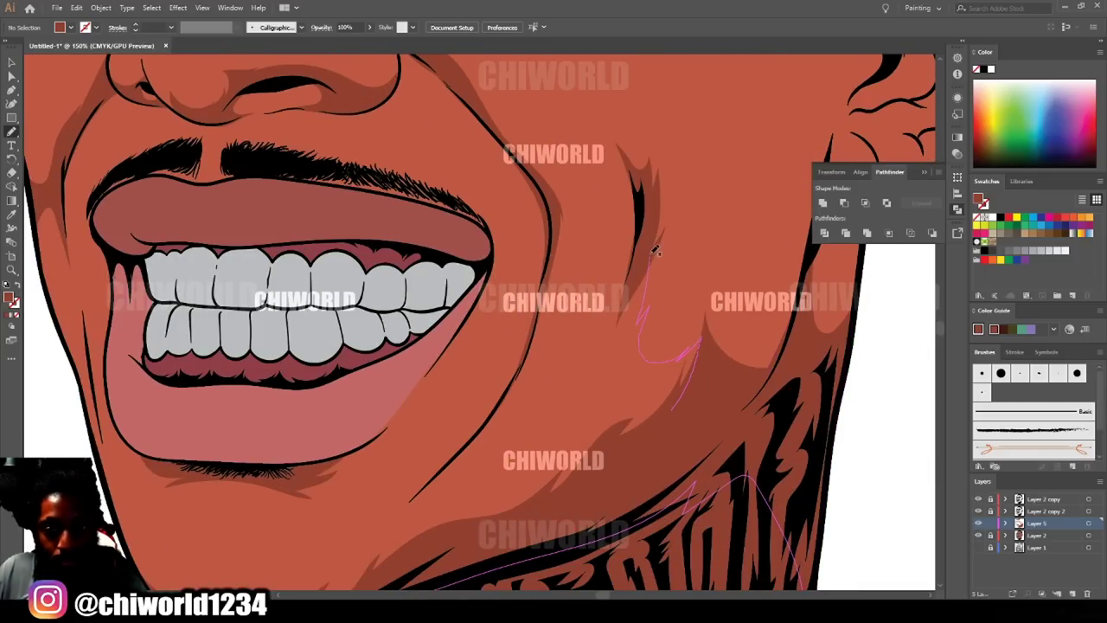
pyautogui.moveTo(619, 320)
pyautogui.mouseDown()
pyautogui.moveTo(598, 391)
pyautogui.moveTo(597, 402)
pyautogui.moveTo(614, 391)
pyautogui.moveTo(608, 425)
pyautogui.moveTo(562, 502)
pyautogui.mouseUp()
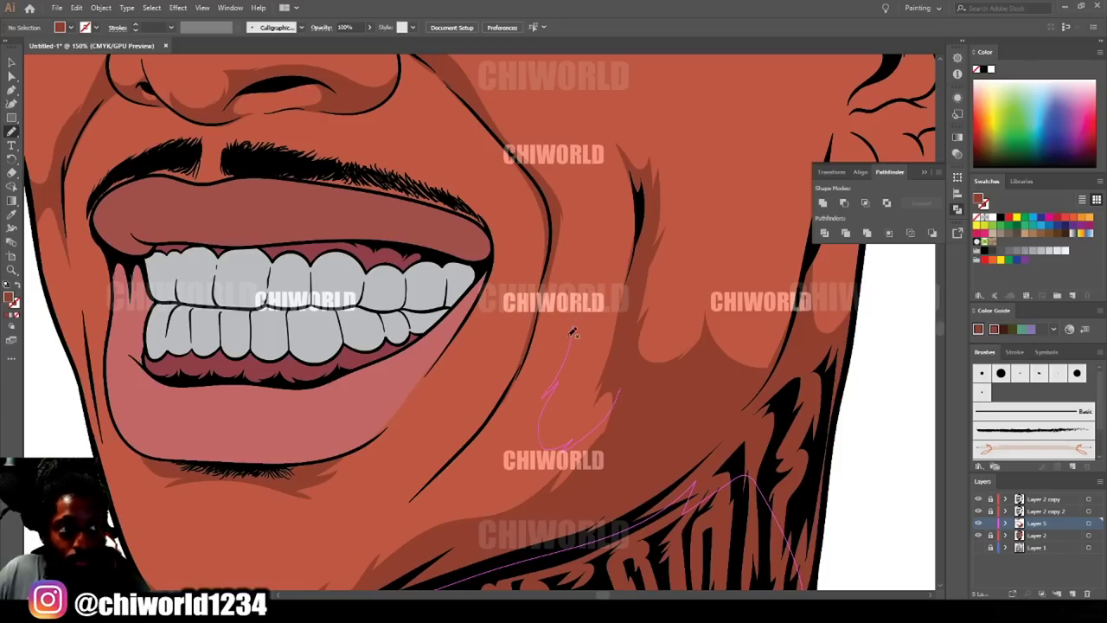
pyautogui.moveTo(569, 274); pyautogui.dragTo(578, 238)
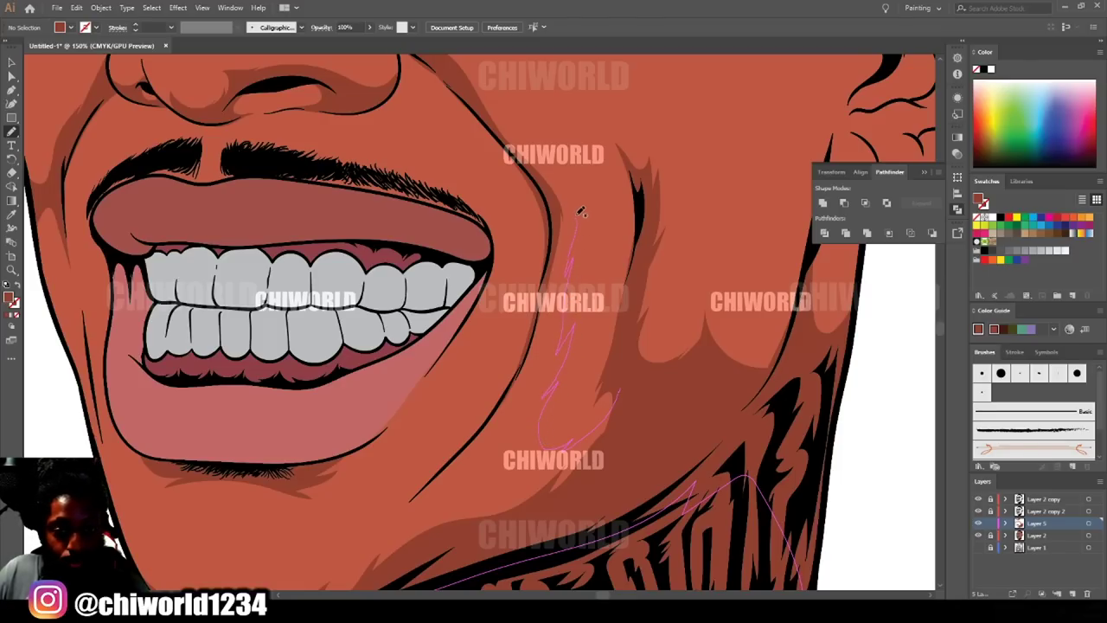
pyautogui.moveTo(523, 399)
pyautogui.mouseDown()
pyautogui.moveTo(477, 459)
pyautogui.moveTo(618, 395)
pyautogui.mouseUp()
# Add shading along the curve of the smile line beside the corner of the mouth.
pyautogui.hotkey('ctrl', '-')
pyautogui.hotkey('ctrl', '-')
pyautogui.hotkey('ctrl', '-')
pyautogui.hotkey('ctrl', '-')
pyautogui.hotkey('ctrl', '=')
pyautogui.hotkey('ctrl', '=')
pyautogui.scroll(3, 820, 527)
pyautogui.hscroll(3, 820, 529)
pyautogui.scroll(-2, 820, 533)
pyautogui.hotkey('ctrl', '-')
pyautogui.hotkey('ctrl', '=')
pyautogui.hotkey('ctrl', '=')
pyautogui.hotkey('ctrl', '=')
pyautogui.hotkey('ctrl', '=')
pyautogui.scroll(2, 819, 524)
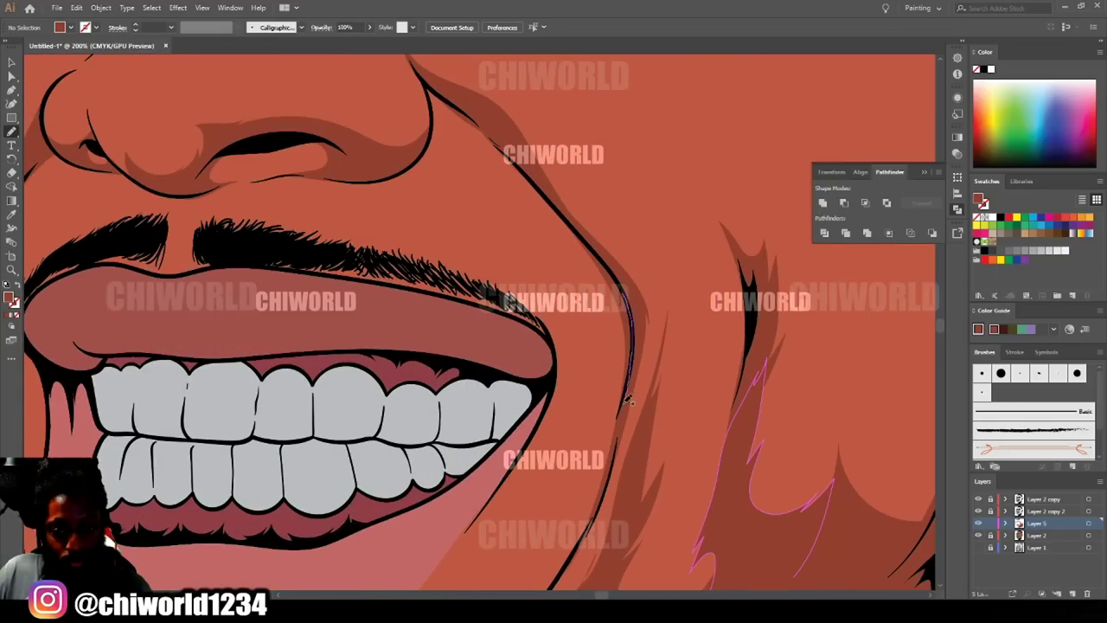
pyautogui.hotkey('ctrl', '-')
pyautogui.hotkey('ctrl', '-')
pyautogui.hotkey('ctrl', '+')
pyautogui.hotkey('ctrl', '+')
pyautogui.hotkey('ctrl', '+')
pyautogui.hotkey('ctrl', '+')
pyautogui.hotkey('ctrl', '+')
pyautogui.hotkey('ctrl', '+')
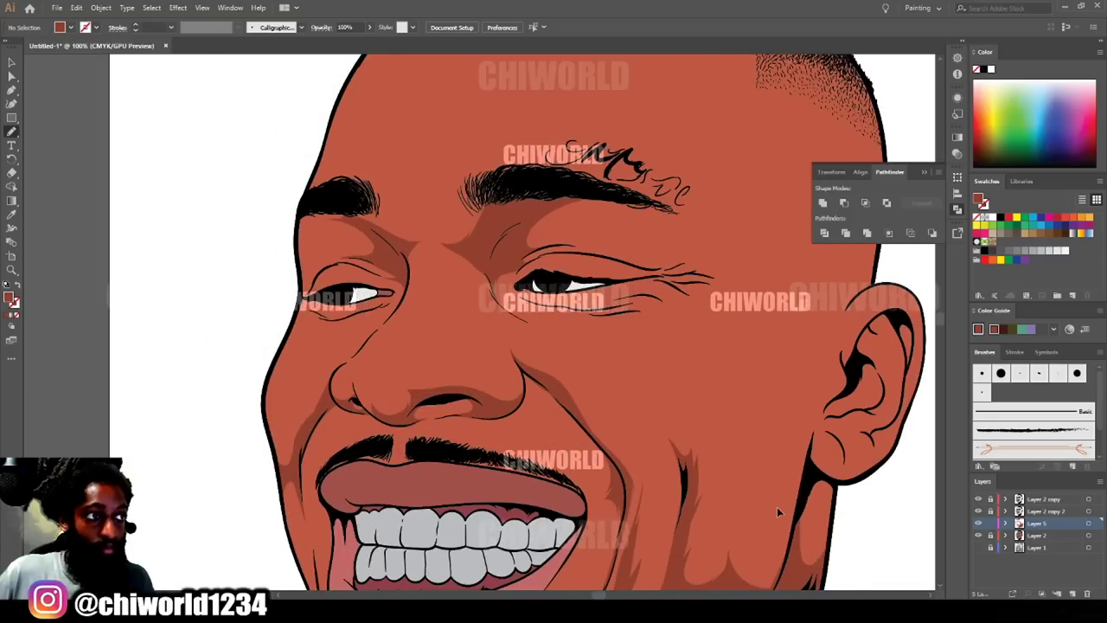
# Draw darker shading shapes around both eyes, along the eyelids, the under-eye folds and the wrinkle lines.
pyautogui.moveTo(193, 252)
pyautogui.mouseDown()
pyautogui.moveTo(363, 303)
pyautogui.moveTo(489, 320)
pyautogui.moveTo(742, 296)
pyautogui.mouseUp()
pyautogui.moveTo(621, 270)
pyautogui.mouseDown()
pyautogui.moveTo(783, 286)
pyautogui.moveTo(745, 248)
pyautogui.moveTo(197, 246)
pyautogui.mouseUp()
pyautogui.moveTo(325, 289); pyautogui.dragTo(510, 276)
pyautogui.moveTo(466, 330)
pyautogui.mouseDown()
pyautogui.moveTo(642, 325)
pyautogui.moveTo(467, 330)
pyautogui.mouseUp()
pyautogui.scroll(2, 538, 477)
pyautogui.hscroll(2, 538, 478)
pyautogui.scroll(3, 538, 479)
pyautogui.moveTo(328, 379)
pyautogui.mouseDown()
pyautogui.moveTo(226, 354)
pyautogui.moveTo(467, 284)
pyautogui.moveTo(135, 394)
pyautogui.moveTo(209, 356)
pyautogui.mouseUp()
pyautogui.scroll(1, 182, 315)
pyautogui.moveTo(136, 339)
pyautogui.mouseDown()
pyautogui.moveTo(393, 282)
pyautogui.moveTo(590, 329)
pyautogui.mouseUp()
pyautogui.moveTo(343, 388)
pyautogui.mouseDown()
pyautogui.moveTo(543, 336)
pyautogui.moveTo(689, 359)
pyautogui.moveTo(798, 330)
pyautogui.moveTo(715, 372)
pyautogui.moveTo(872, 363)
pyautogui.moveTo(937, 408)
pyautogui.moveTo(707, 390)
pyautogui.moveTo(799, 421)
pyautogui.moveTo(868, 477)
pyautogui.moveTo(625, 420)
pyautogui.moveTo(343, 437)
pyautogui.mouseUp()
# Draw a shadow shape along the underside of the nose, following the nostrils and the rounded tip.
pyautogui.hotkey('ctrl', '-')
pyautogui.hotkey('ctrl', '-')
pyautogui.hotkey('ctrl', '-')
pyautogui.hotkey('ctrl', '-')
pyautogui.hotkey('ctrl', '-')
pyautogui.hotkey('ctrl', '-')
pyautogui.moveTo(554, 511); pyautogui.dragTo(667, 515)
pyautogui.hotkey('ctrl', '=')
pyautogui.hotkey('ctrl', '=')
pyautogui.hotkey('ctrl', '=')
pyautogui.hotkey('ctrl', '=')
pyautogui.hotkey('ctrl', '=')
pyautogui.hotkey('ctrl', '=')
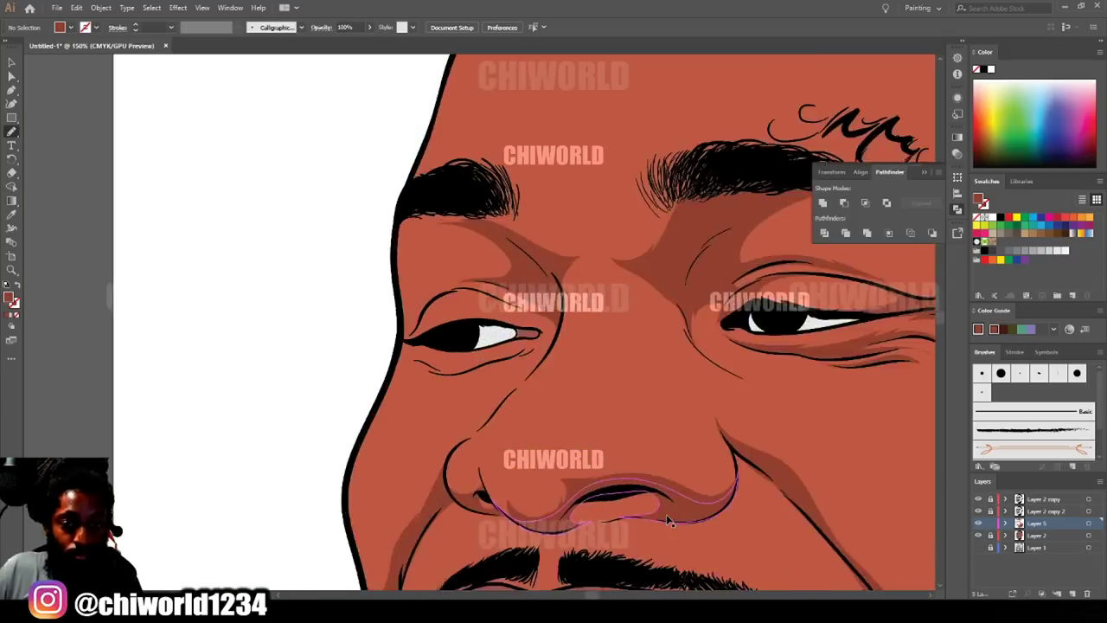
# Add small darker shading accents along the facial creases around the eyes and nose.
pyautogui.moveTo(310, 384)
pyautogui.mouseDown()
pyautogui.moveTo(335, 434)
pyautogui.moveTo(415, 464)
pyautogui.moveTo(408, 451)
pyautogui.moveTo(442, 463)
pyautogui.moveTo(501, 460)
pyautogui.moveTo(624, 421)
pyautogui.moveTo(425, 411)
pyautogui.moveTo(464, 379)
pyautogui.moveTo(383, 352)
pyautogui.moveTo(493, 289)
pyautogui.moveTo(346, 372)
pyautogui.mouseUp()
pyautogui.scroll(1, 346, 402)
pyautogui.scroll(2, 398, 416)
pyautogui.scroll(-5, 780, 558)
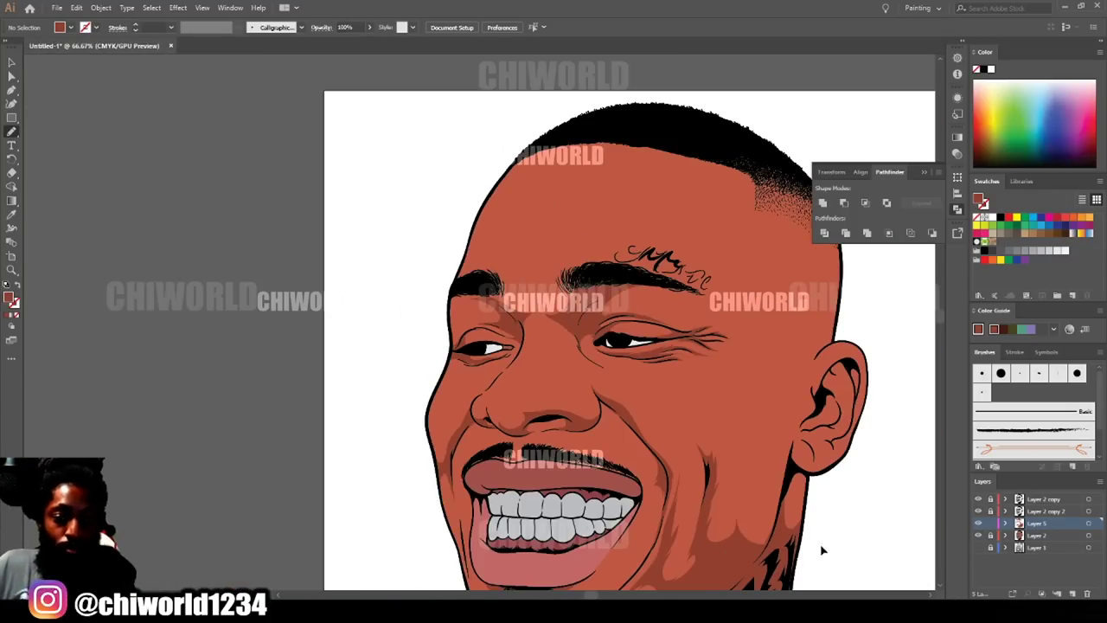
pyautogui.scroll(5, 754, 524)
pyautogui.scroll(-1, 754, 524)
pyautogui.moveTo(600, 221)
pyautogui.mouseDown()
pyautogui.moveTo(563, 340)
pyautogui.moveTo(415, 480)
pyautogui.mouseUp()
pyautogui.moveTo(487, 383)
pyautogui.mouseDown()
pyautogui.moveTo(544, 327)
pyautogui.moveTo(477, 321)
pyautogui.moveTo(555, 281)
pyautogui.moveTo(483, 258)
pyautogui.moveTo(585, 230)
pyautogui.mouseUp()
pyautogui.scroll(-5, 781, 529)
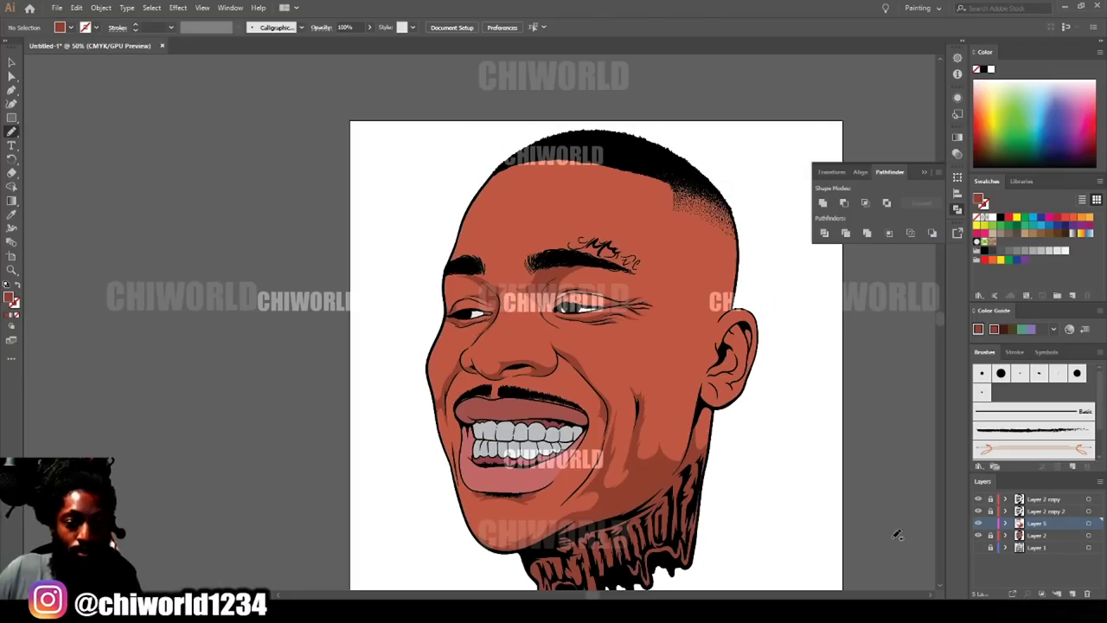
pyautogui.scroll(-1, 767, 506)
pyautogui.scroll(5, 769, 502)
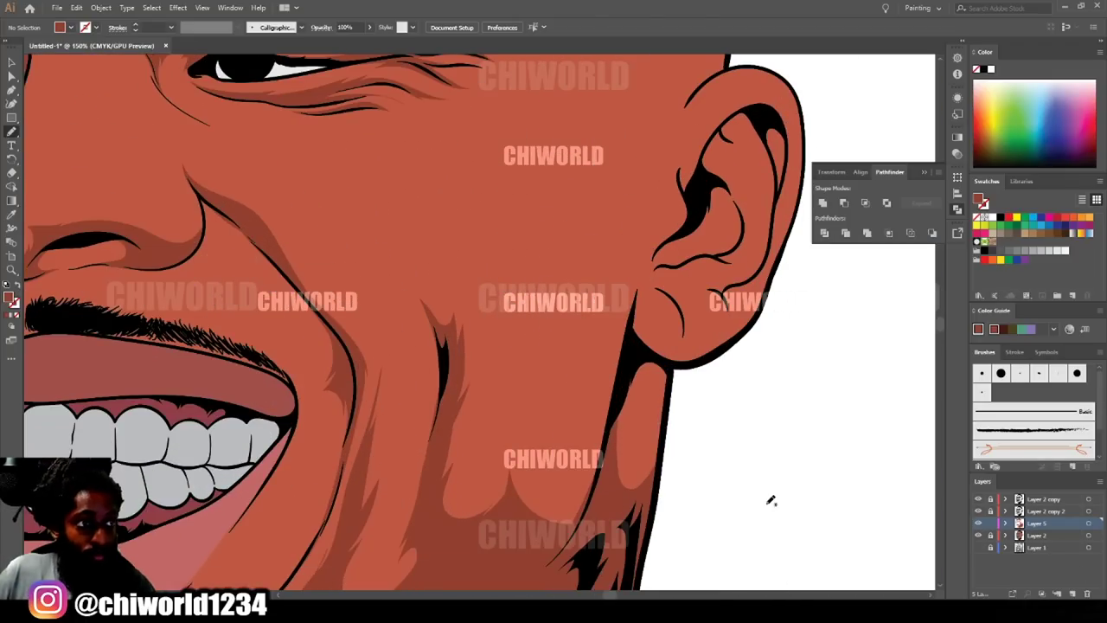
# Fill the light neck strip below the ear with shadow and shade the earlobe.
pyautogui.moveTo(364, 505)
pyautogui.mouseDown()
pyautogui.moveTo(415, 389)
pyautogui.moveTo(454, 372)
pyautogui.moveTo(450, 299)
pyautogui.moveTo(385, 339)
pyautogui.moveTo(358, 529)
pyautogui.mouseUp()
pyautogui.scroll(-3, 773, 552)
pyautogui.scroll(5, 773, 554)
pyautogui.moveTo(456, 467); pyautogui.dragTo(588, 529)
pyautogui.scroll(3, 467, 428)
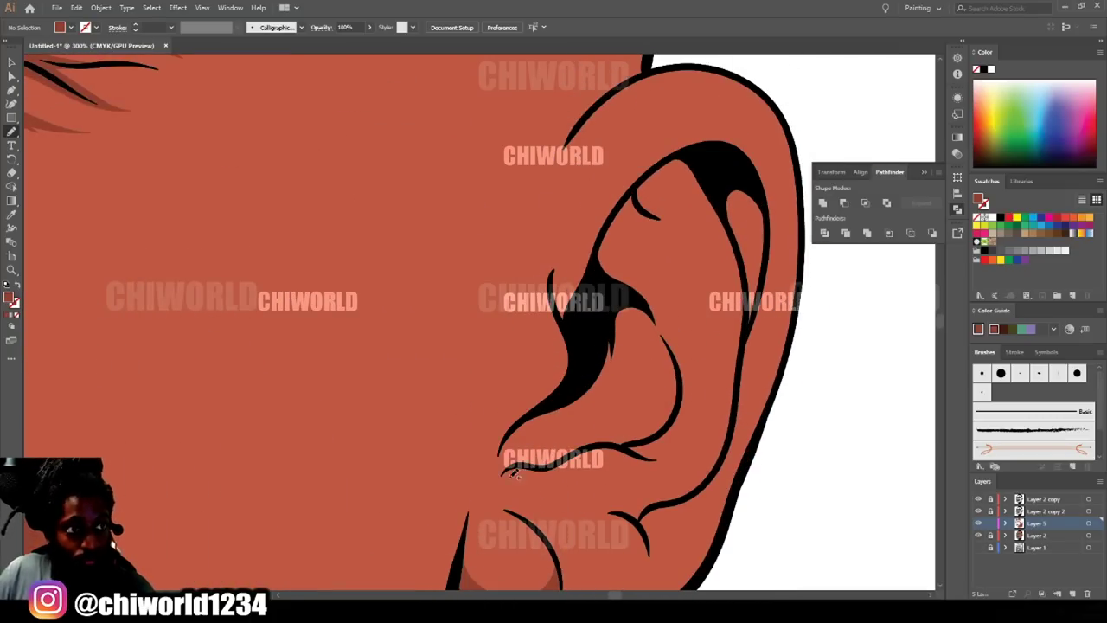
# Shade the inside of the ear, covering the inner bowl, the upper fold and the edge beneath the outer rim.
pyautogui.moveTo(545, 399)
pyautogui.mouseDown()
pyautogui.moveTo(492, 474)
pyautogui.moveTo(685, 443)
pyautogui.moveTo(663, 285)
pyautogui.moveTo(685, 224)
pyautogui.moveTo(739, 263)
pyautogui.moveTo(729, 131)
pyautogui.moveTo(554, 294)
pyautogui.moveTo(533, 417)
pyautogui.mouseUp()
pyautogui.scroll(-1, 766, 585)
pyautogui.scroll(1, 757, 554)
pyautogui.moveTo(639, 381)
pyautogui.mouseDown()
pyautogui.moveTo(545, 437)
pyautogui.moveTo(648, 366)
pyautogui.moveTo(661, 464)
pyautogui.moveTo(663, 433)
pyautogui.mouseUp()
pyautogui.scroll(1, 651, 359)
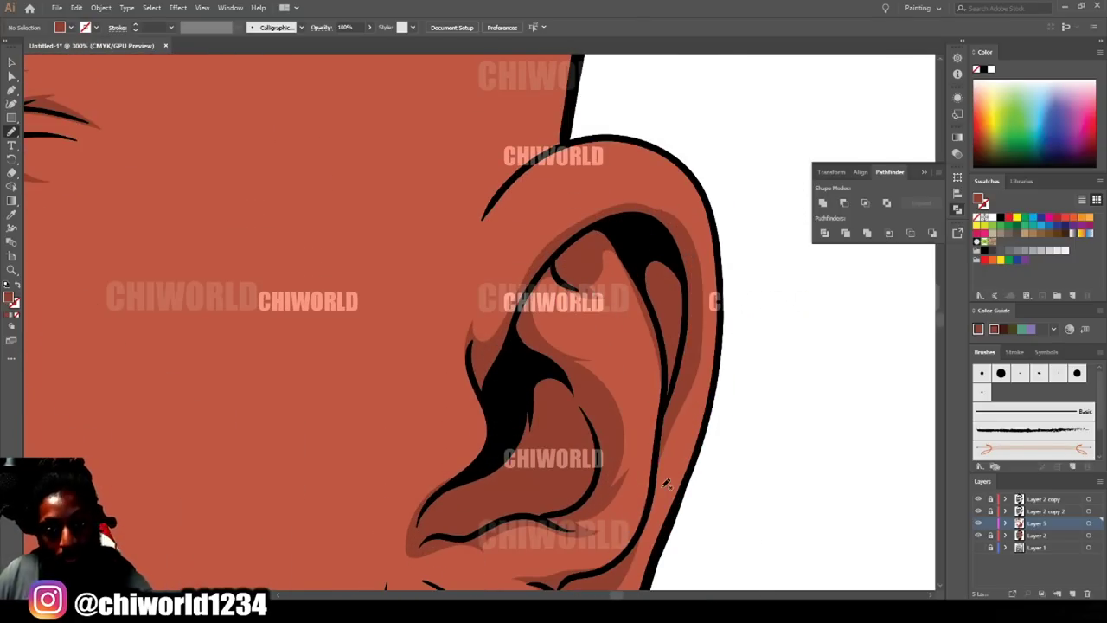
# Continue the ear shadow along its rim toward the lobe and add feathered shading beside the cheek crease.
pyautogui.scroll(1, 524, 301)
pyautogui.moveTo(568, 249)
pyautogui.mouseDown()
pyautogui.moveTo(483, 357)
pyautogui.moveTo(572, 228)
pyautogui.mouseUp()
pyautogui.scroll(-3, 585, 176)
pyautogui.scroll(2, 567, 450)
pyautogui.moveTo(515, 366); pyautogui.dragTo(519, 450)
pyautogui.scroll(-5, 732, 571)
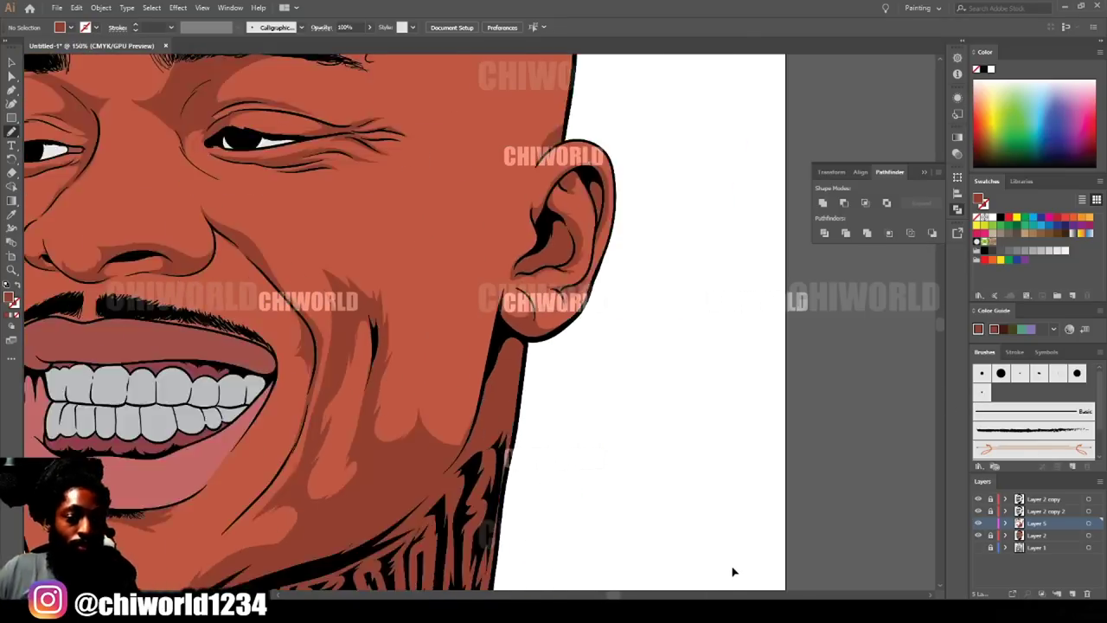
# Add the last darker shading strokes to the face on the shading layer.
pyautogui.scroll(5, 626, 529)
pyautogui.moveTo(348, 371)
pyautogui.mouseDown()
pyautogui.moveTo(458, 355)
pyautogui.moveTo(346, 469)
pyautogui.moveTo(327, 365)
pyautogui.moveTo(265, 383)
pyautogui.moveTo(301, 357)
pyautogui.mouseUp()
pyautogui.scroll(-5, 831, 458)
pyautogui.scroll(5, 475, 294)
pyautogui.moveTo(476, 261)
pyautogui.mouseDown()
pyautogui.moveTo(435, 307)
pyautogui.moveTo(527, 422)
pyautogui.moveTo(442, 389)
pyautogui.mouseUp()
pyautogui.scroll(-6, 476, 320)
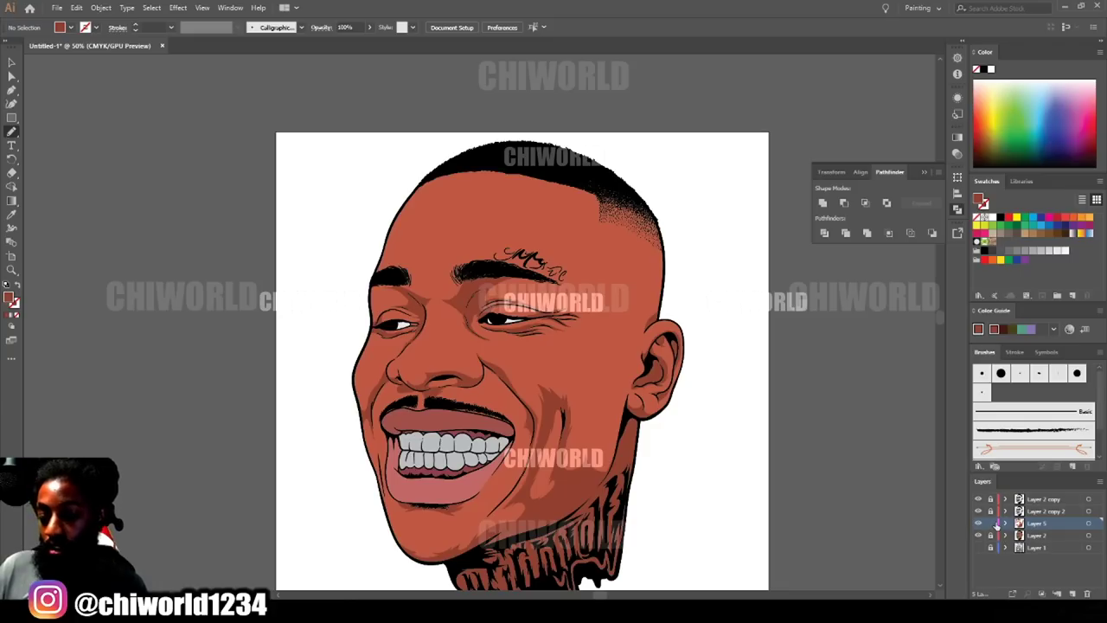
# Lock Layer 5, create a new layer and move it directly beneath Layer 5.
pyautogui.click(1073, 594)
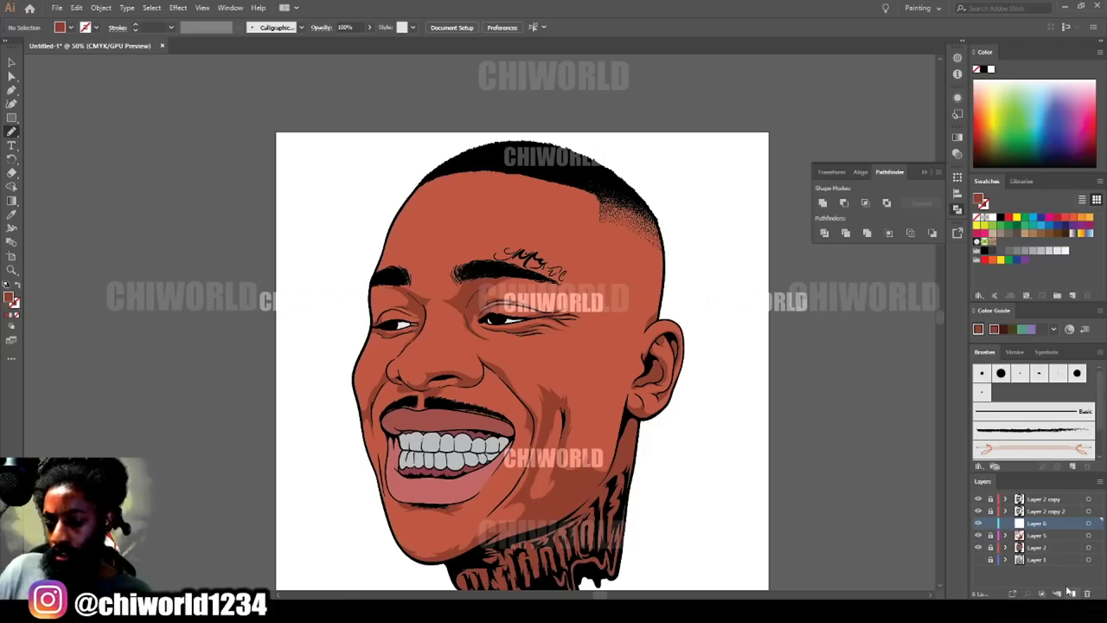
pyautogui.moveTo(1049, 523); pyautogui.dragTo(1045, 536)
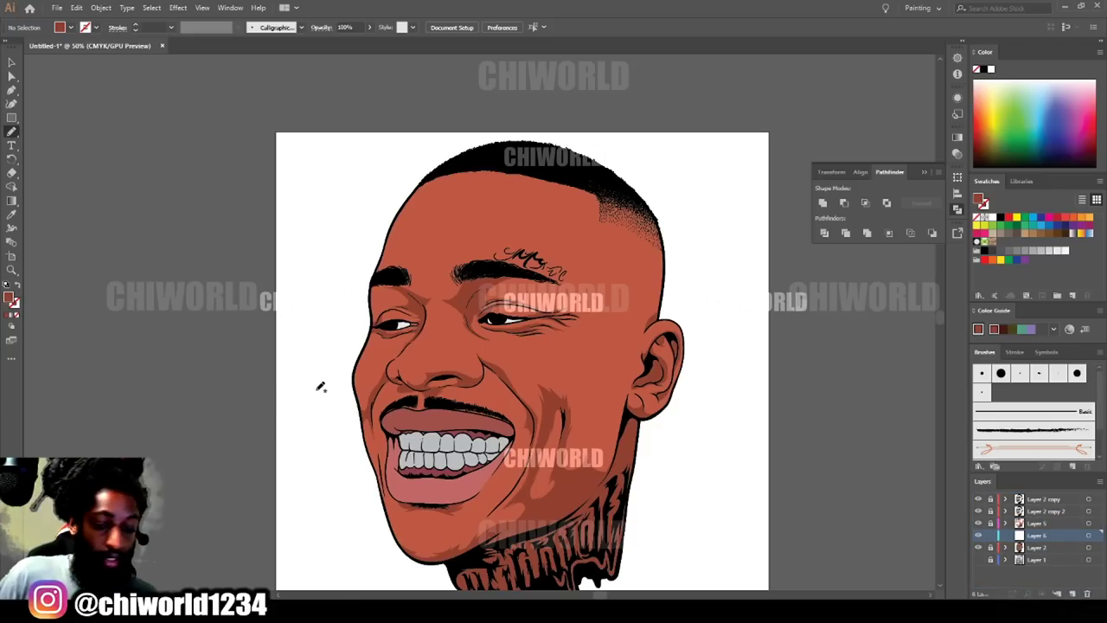
# Activate the Eyedropper tool to sample a colour for the new layer.
pyautogui.click(13, 214)
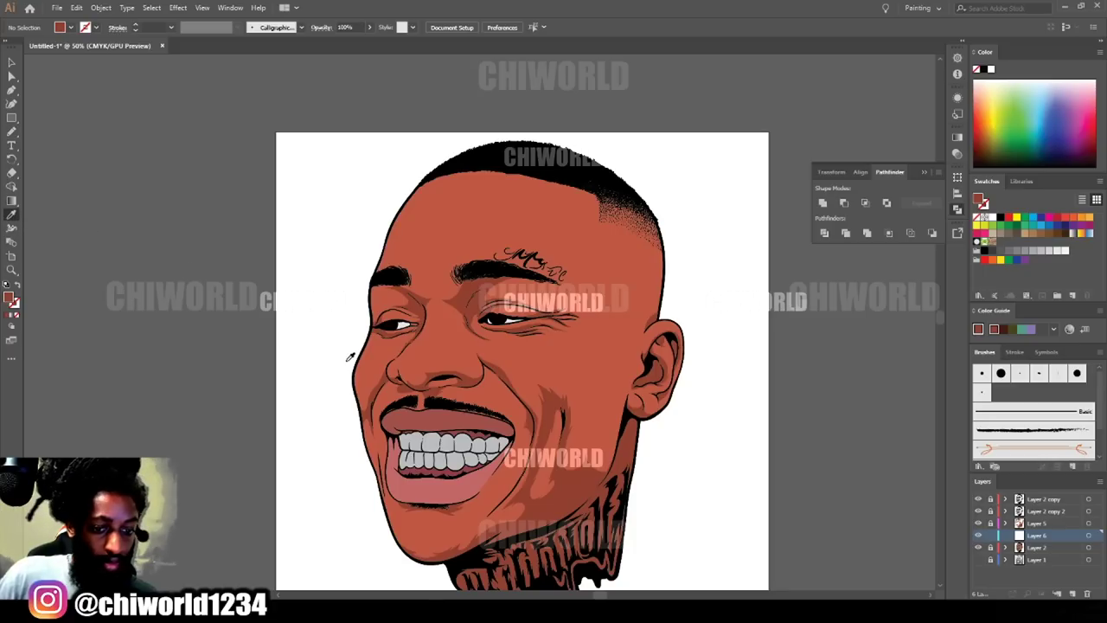
# Sample the base skin tone from the nose and darken the fill colour to A84C39.
pyautogui.scroll(-1, 422, 372)
pyautogui.scroll(4, 420, 374)
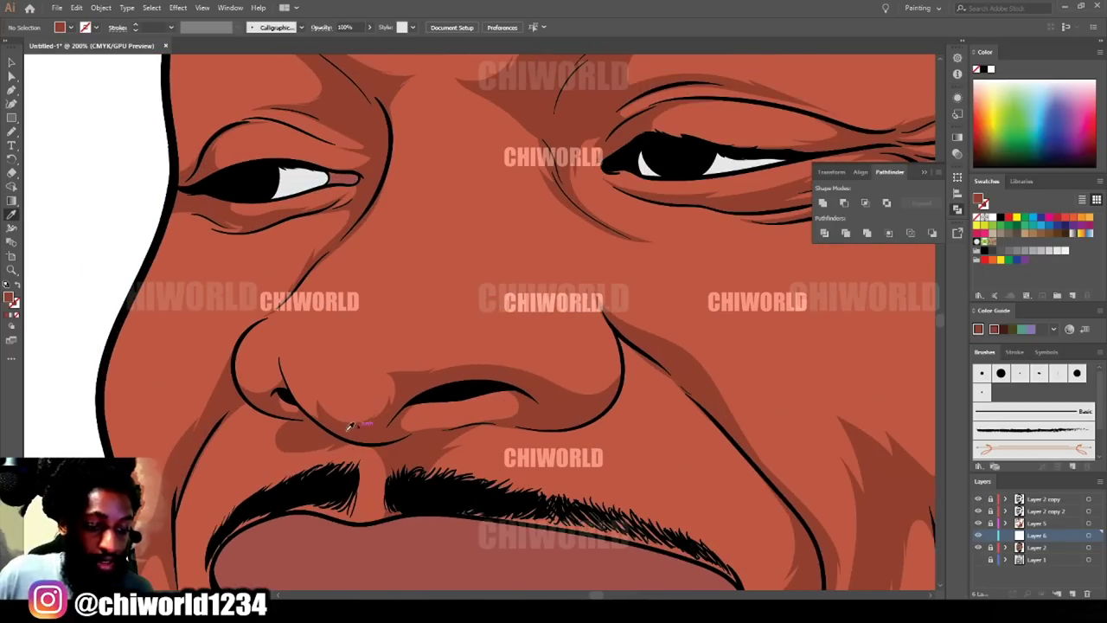
pyautogui.click(326, 383)
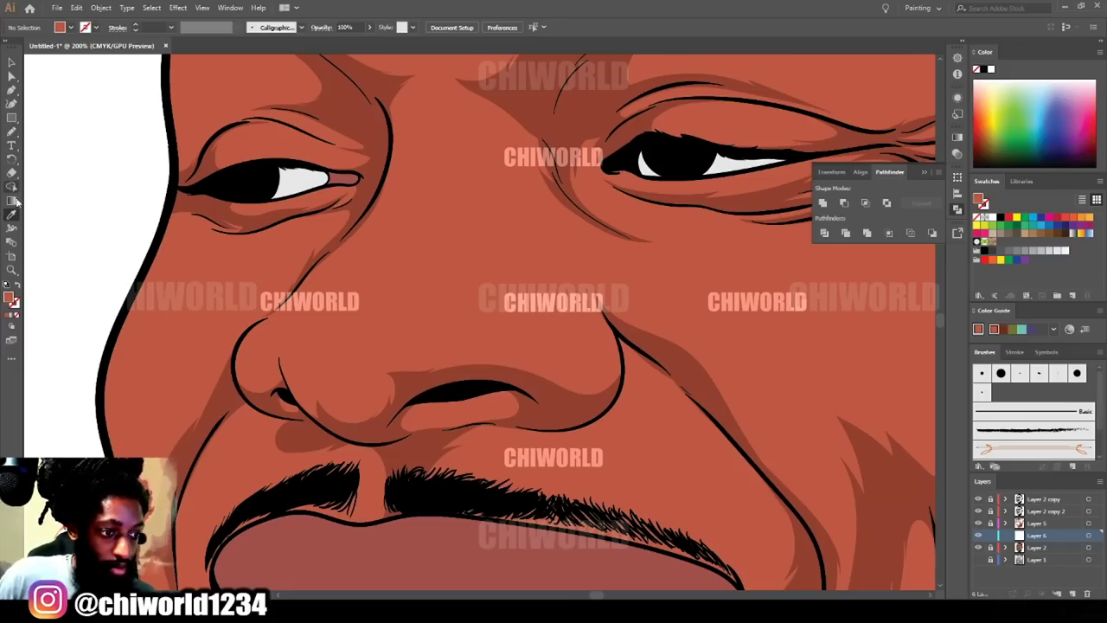
pyautogui.doubleClick(10, 298)
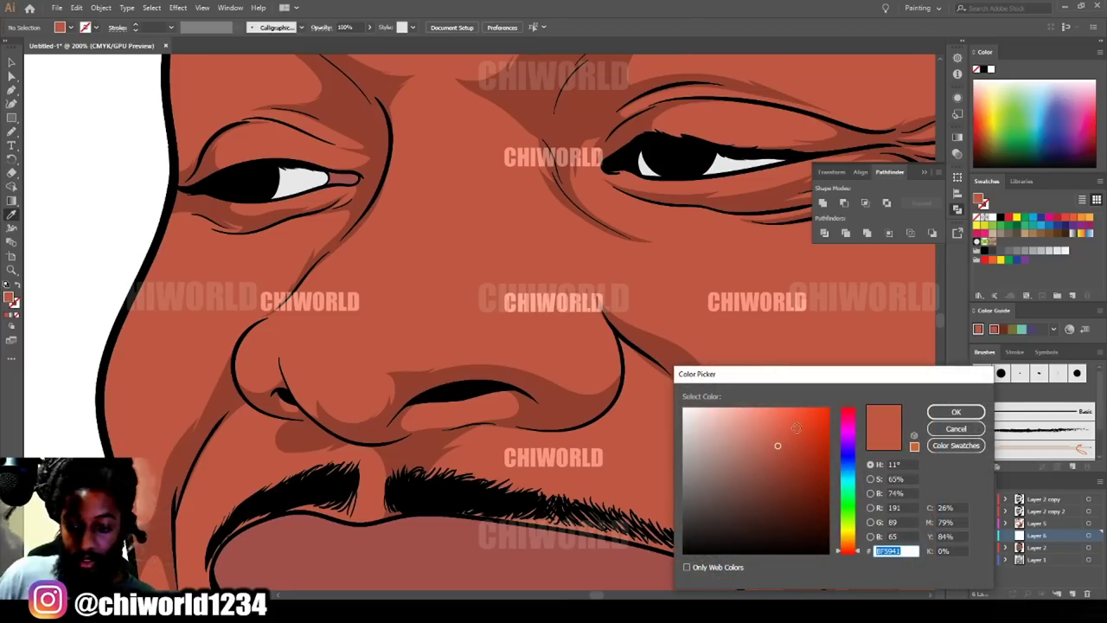
pyautogui.moveTo(777, 446); pyautogui.dragTo(779, 457)
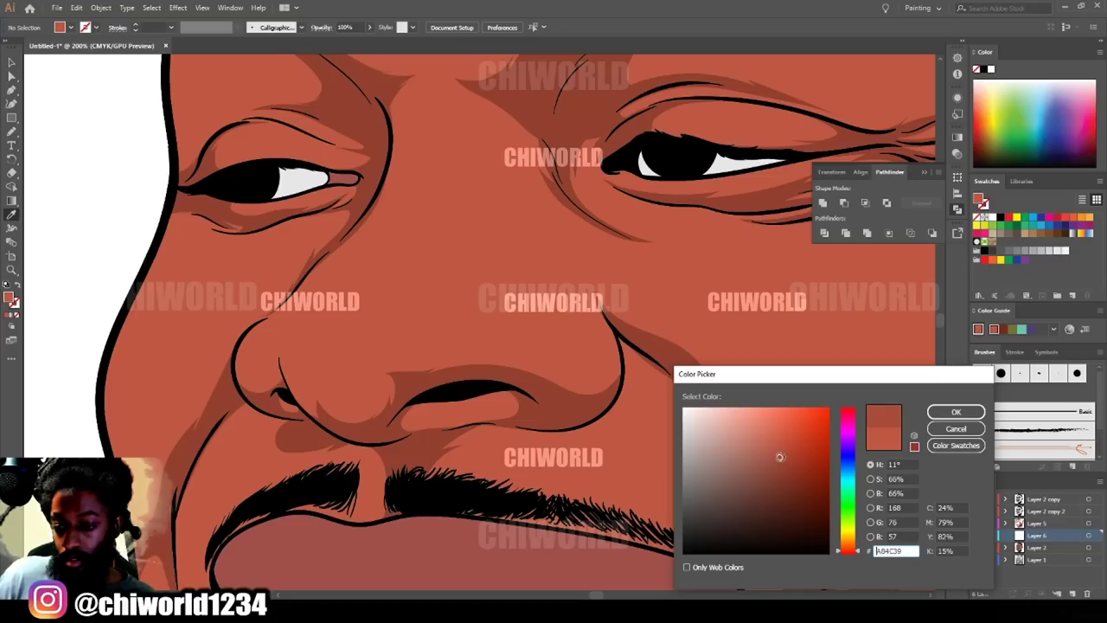
pyautogui.click(955, 414)
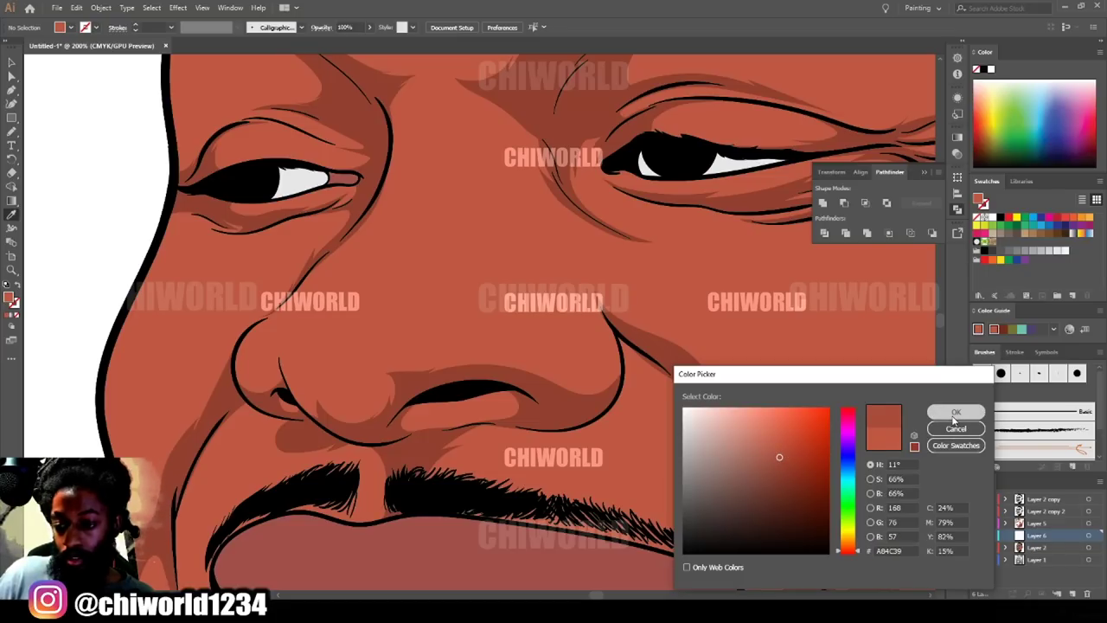
# Draw freehand midtone shadows around the nostrils, the side of the nose and the nose tip on Layer 6.
pyautogui.click(11, 130)
pyautogui.scroll(2, 216, 273)
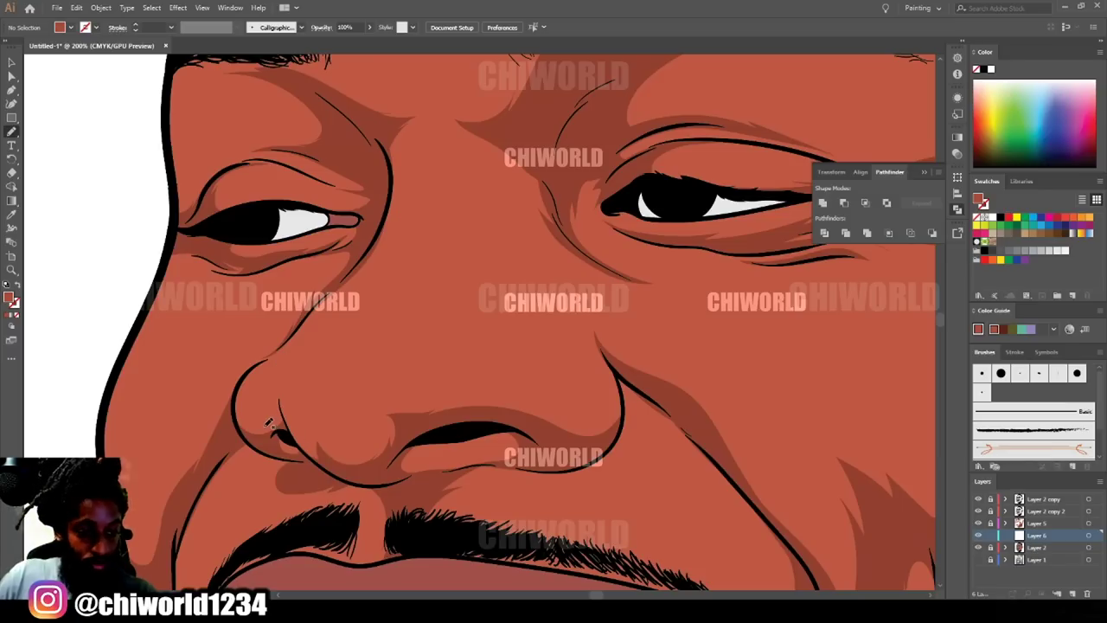
pyautogui.moveTo(424, 441)
pyautogui.mouseDown()
pyautogui.moveTo(410, 444)
pyautogui.moveTo(404, 477)
pyautogui.moveTo(504, 463)
pyautogui.moveTo(489, 424)
pyautogui.moveTo(407, 428)
pyautogui.mouseUp()
pyautogui.scroll(2, 467, 435)
pyautogui.moveTo(519, 493)
pyautogui.mouseDown()
pyautogui.moveTo(582, 511)
pyautogui.moveTo(614, 500)
pyautogui.moveTo(614, 416)
pyautogui.mouseUp()
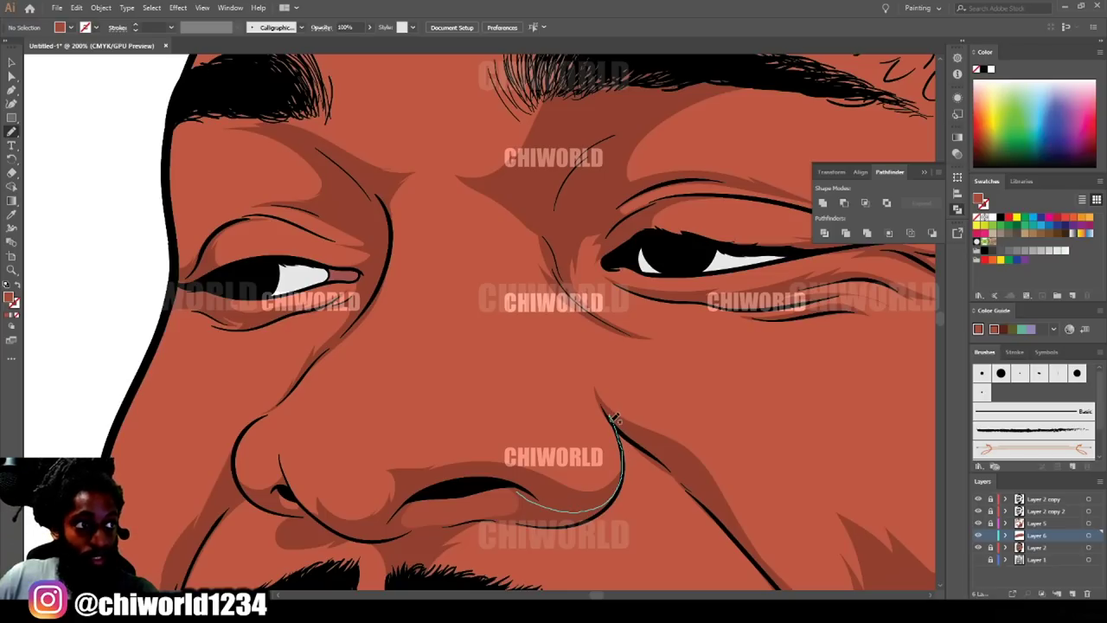
pyautogui.moveTo(605, 460)
pyautogui.mouseDown()
pyautogui.moveTo(532, 447)
pyautogui.moveTo(476, 448)
pyautogui.mouseUp()
pyautogui.moveTo(392, 445)
pyautogui.mouseDown()
pyautogui.moveTo(368, 485)
pyautogui.moveTo(301, 461)
pyautogui.moveTo(288, 424)
pyautogui.moveTo(281, 456)
pyautogui.moveTo(252, 473)
pyautogui.moveTo(237, 455)
pyautogui.moveTo(258, 496)
pyautogui.moveTo(355, 529)
pyautogui.mouseUp()
pyautogui.hotkey('ctrl', '-')
pyautogui.hotkey('ctrl', '-')
pyautogui.hotkey('ctrl', '-')
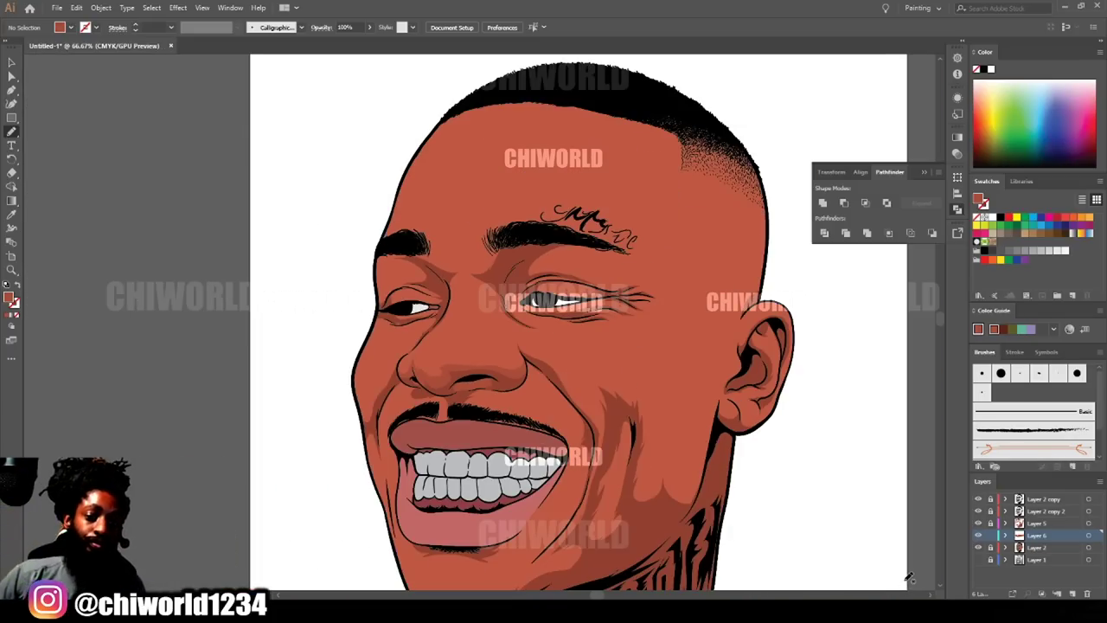
# Extend the midtone shading over the upper part of the near nostril wing with a tapered freehand shape.
pyautogui.hotkey('ctrl', '+')
pyautogui.hotkey('ctrl', '+')
pyautogui.hotkey('ctrl', '+')
pyautogui.hotkey('ctrl', '+')
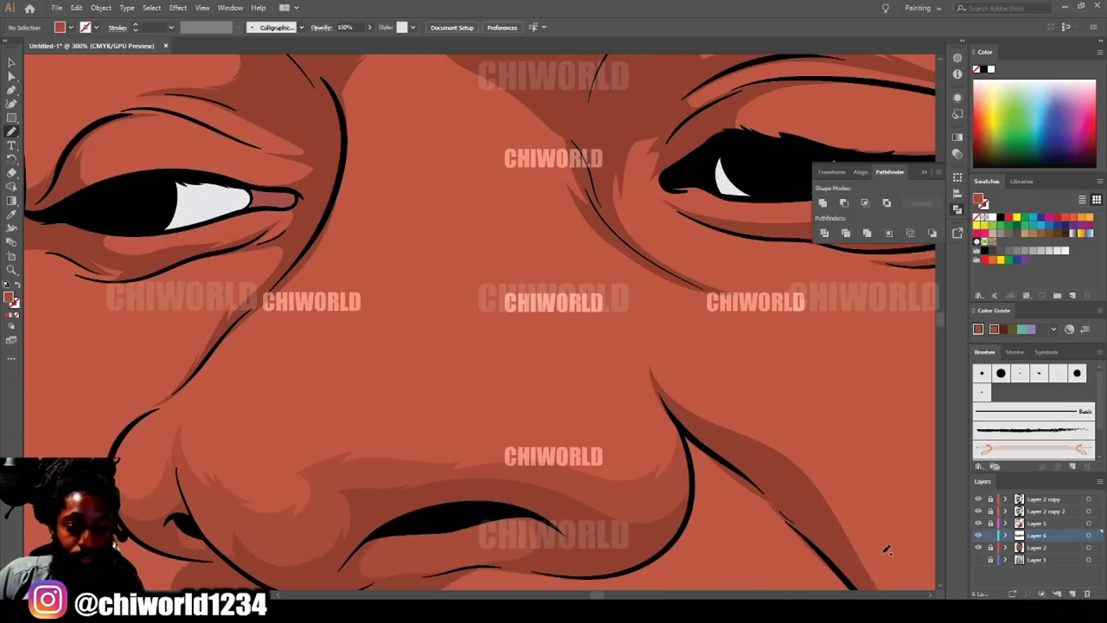
pyautogui.moveTo(675, 468)
pyautogui.mouseDown()
pyautogui.moveTo(649, 422)
pyautogui.moveTo(609, 399)
pyautogui.moveTo(534, 394)
pyautogui.mouseUp()
pyautogui.moveTo(506, 355)
pyautogui.mouseDown()
pyautogui.moveTo(605, 380)
pyautogui.moveTo(659, 403)
pyautogui.moveTo(687, 446)
pyautogui.moveTo(658, 523)
pyautogui.mouseUp()
pyautogui.hotkey('ctrl', '-')
pyautogui.hotkey('ctrl', '-')
pyautogui.hotkey('ctrl', '-')
pyautogui.hotkey('ctrl', '-')
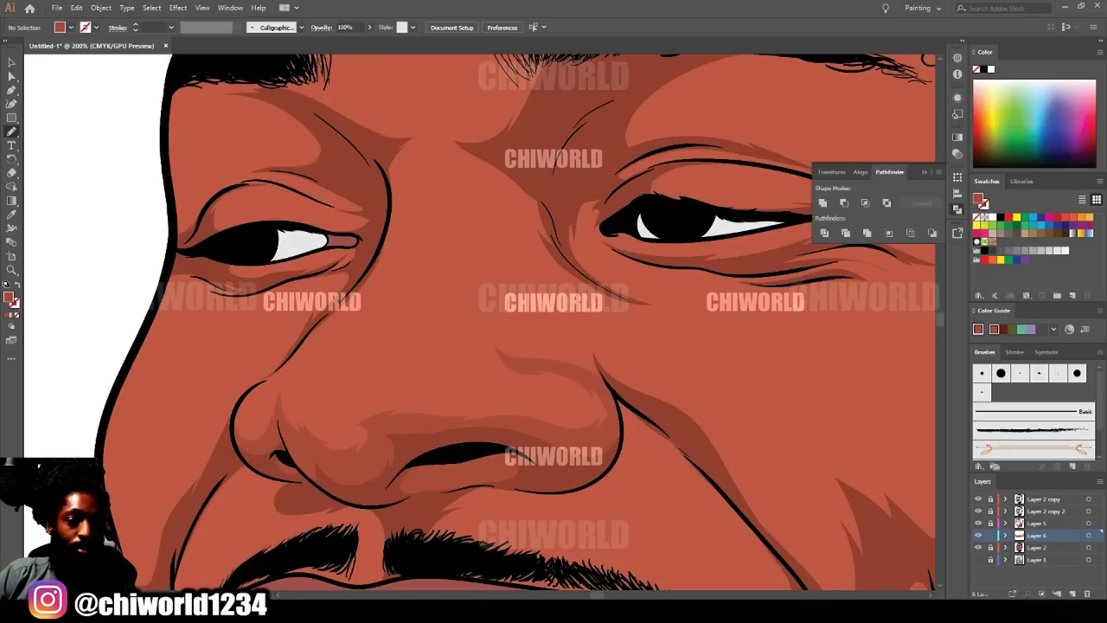
# Examine the shading around the nose, mouth, cheek and jaw to decide where more midtones are needed.
pyautogui.scroll(3, 679, 573)
pyautogui.hotkey('ctrl', '=')
pyautogui.hotkey('ctrl', '+')
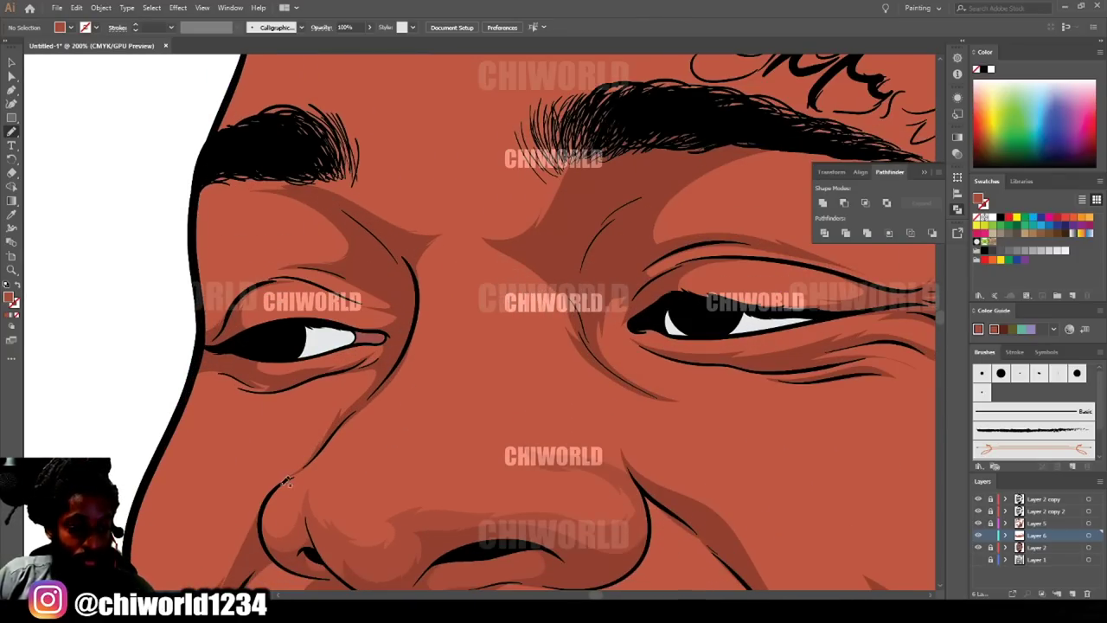
pyautogui.scroll(-2, 275, 504)
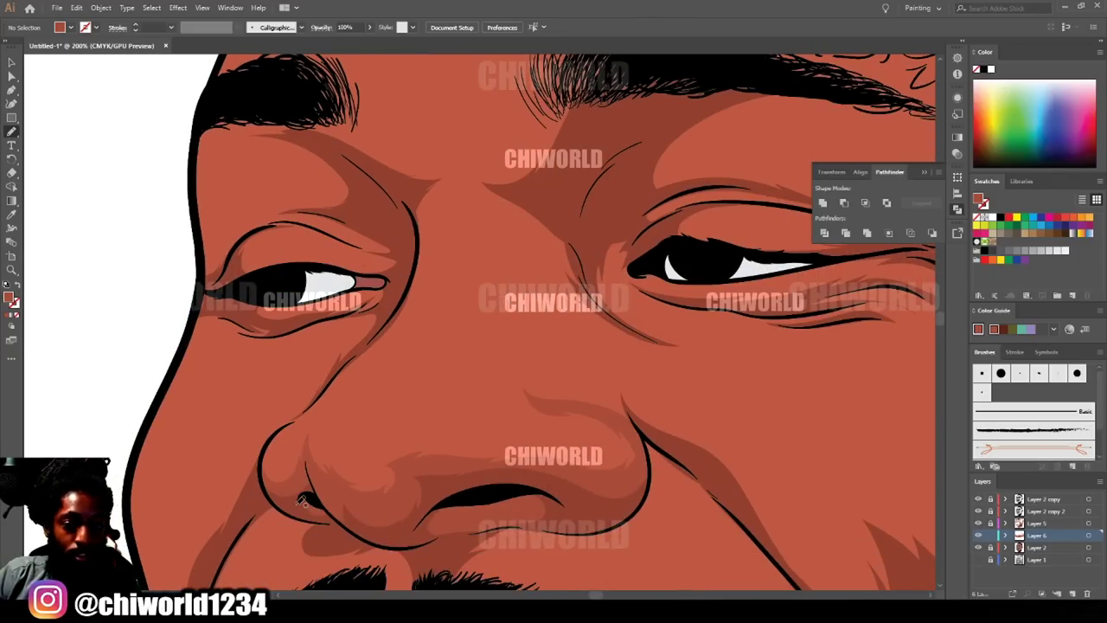
pyautogui.hotkey('ctrl', '-')
pyautogui.hotkey('ctrl', '-')
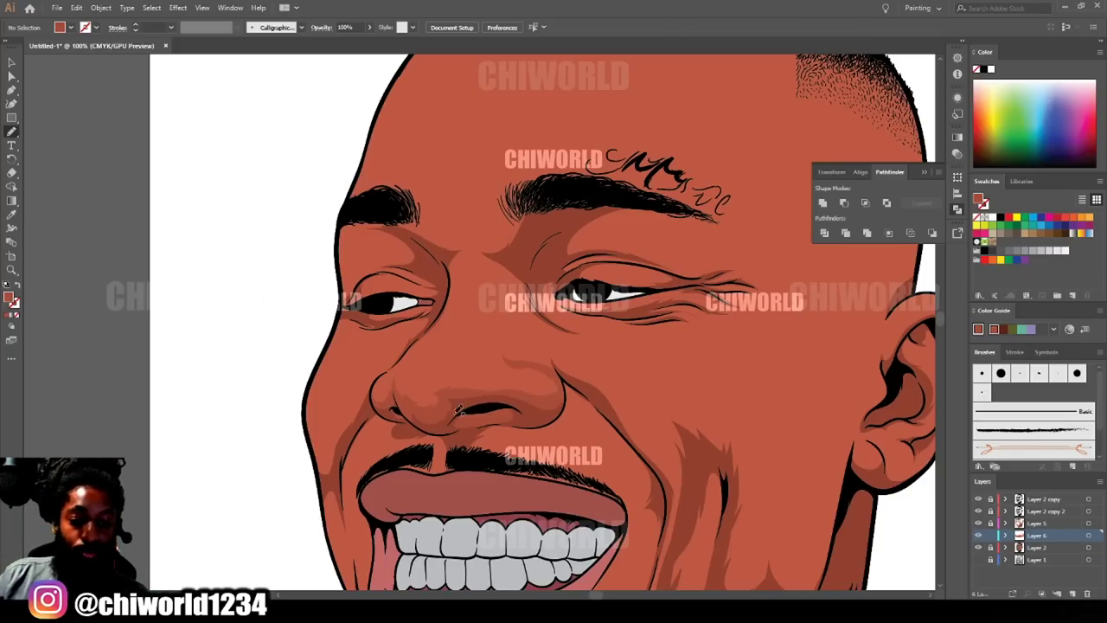
pyautogui.scroll(-2, 619, 408)
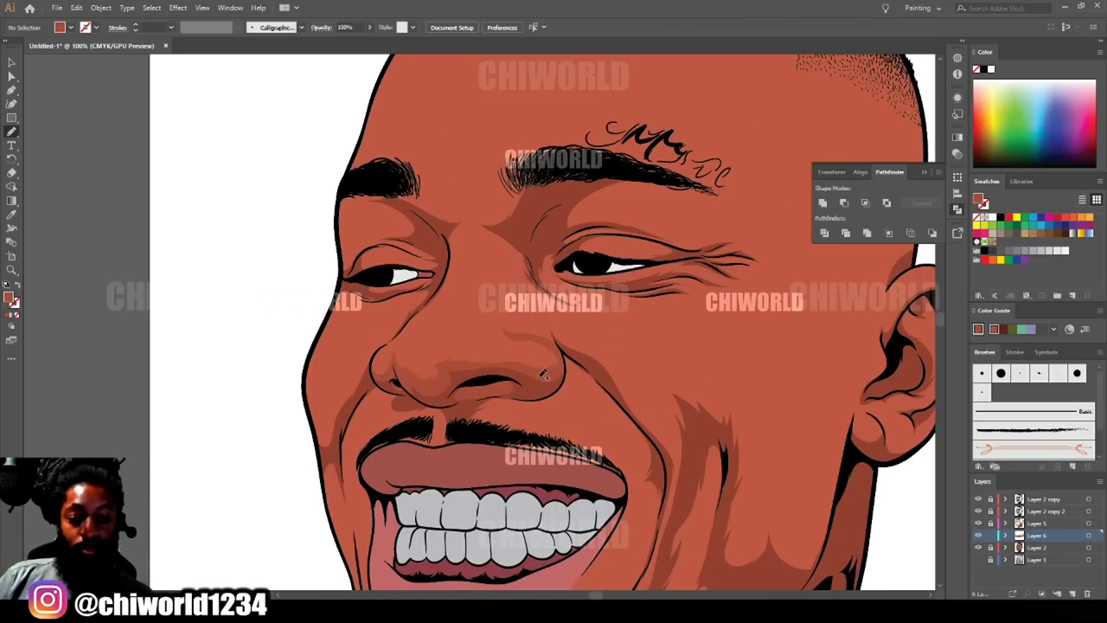
pyautogui.scroll(-3, 686, 435)
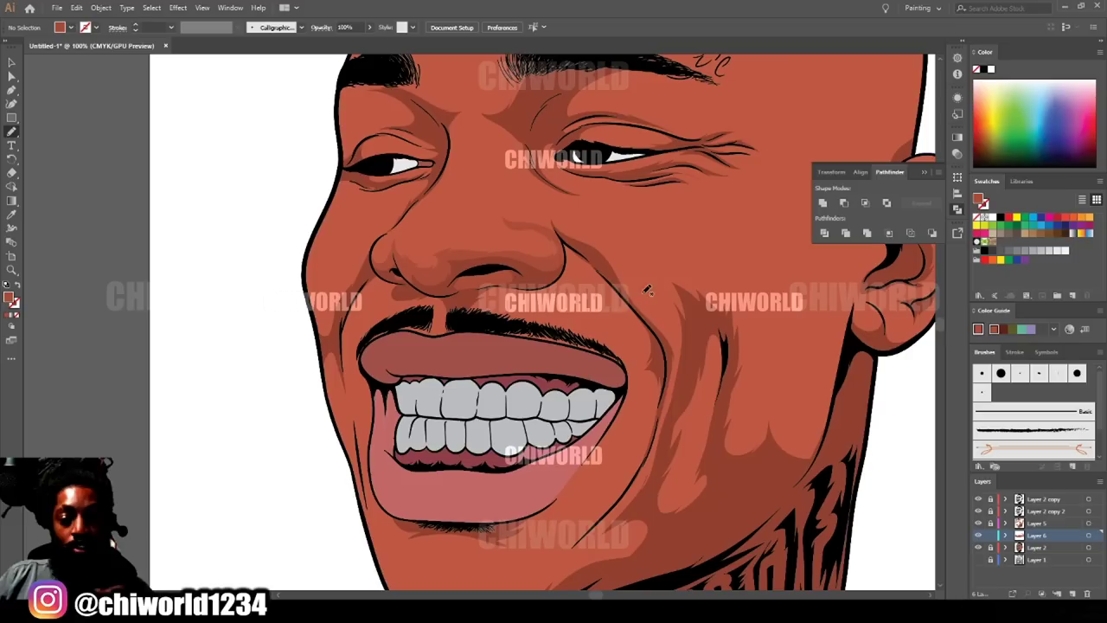
pyautogui.scroll(1, 636, 326)
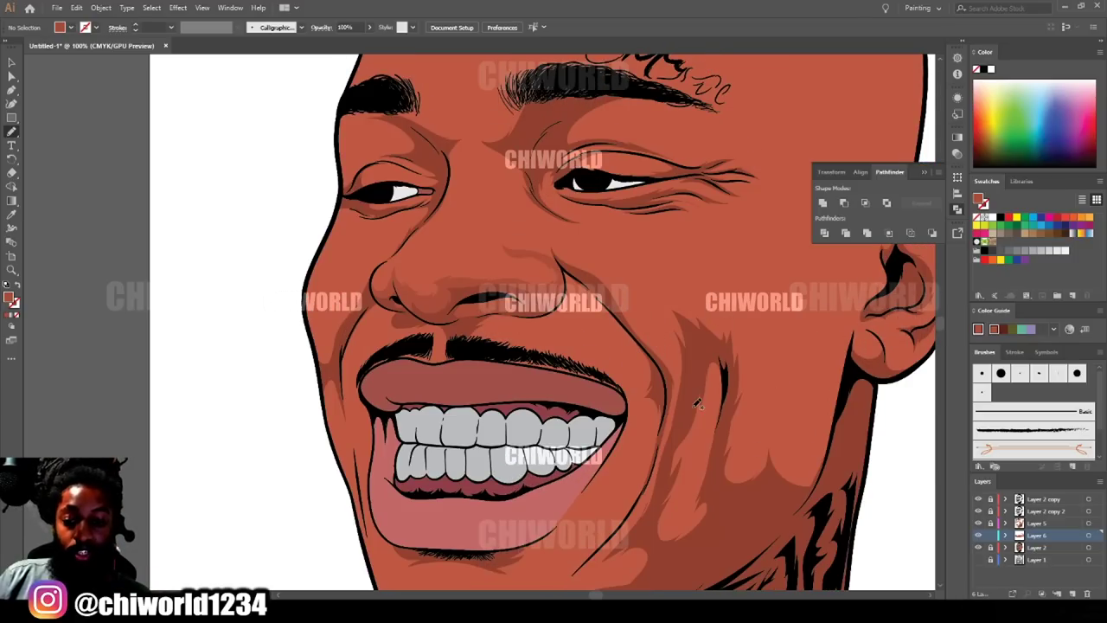
pyautogui.scroll(-3, 717, 492)
pyautogui.scroll(-1, 620, 507)
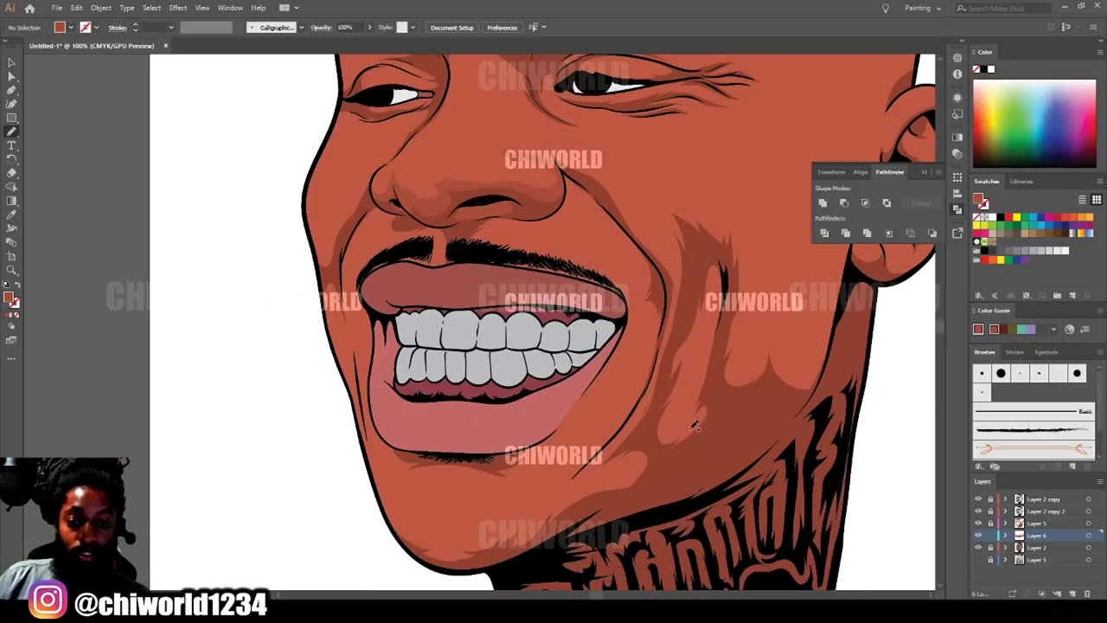
pyautogui.scroll(2, 498, 413)
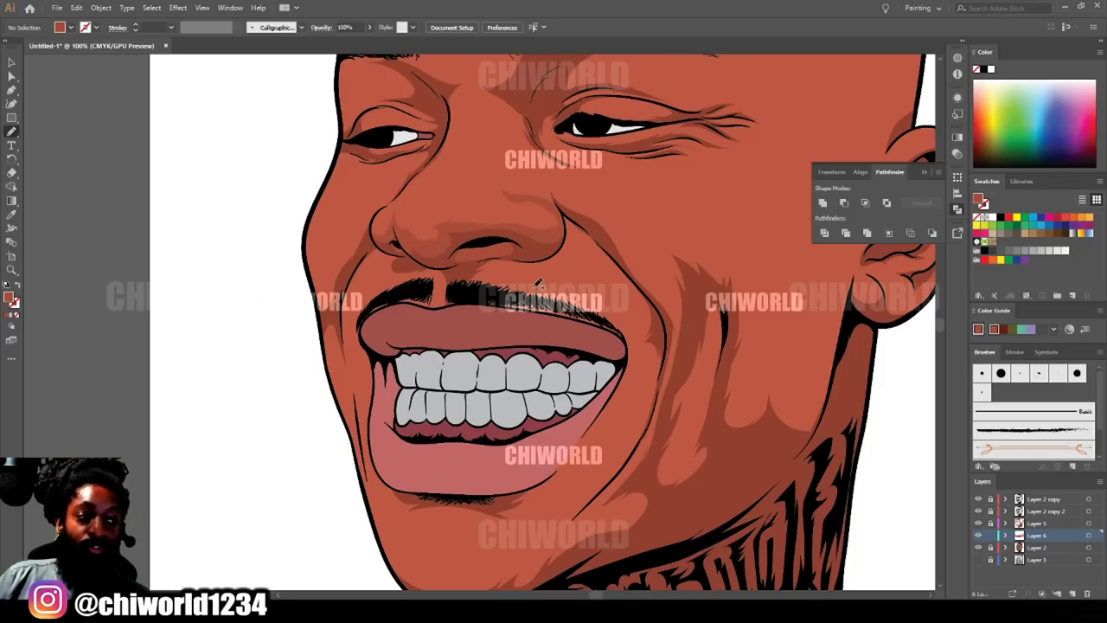
pyautogui.scroll(1, 636, 270)
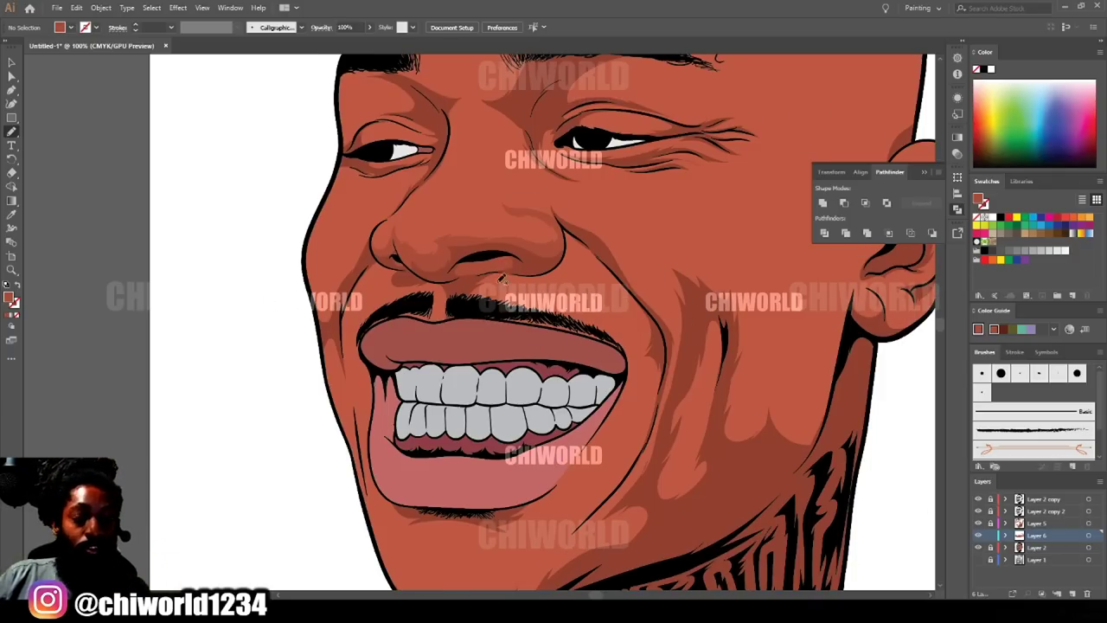
pyautogui.scroll(2, 545, 356)
pyautogui.scroll(1, 543, 357)
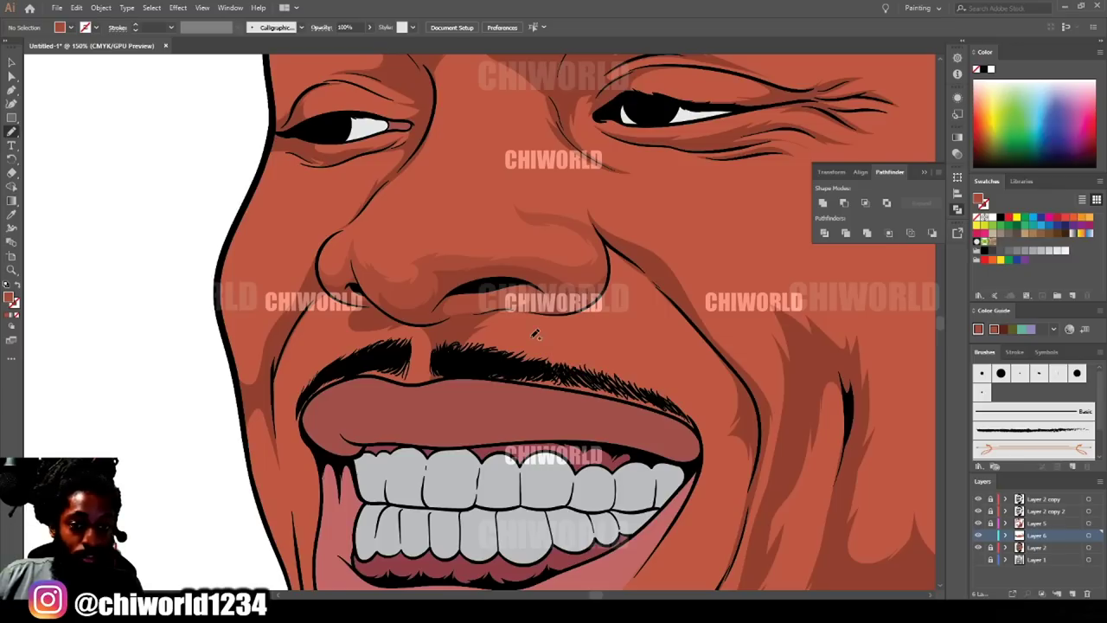
pyautogui.scroll(2, 422, 258)
pyautogui.scroll(1, 717, 335)
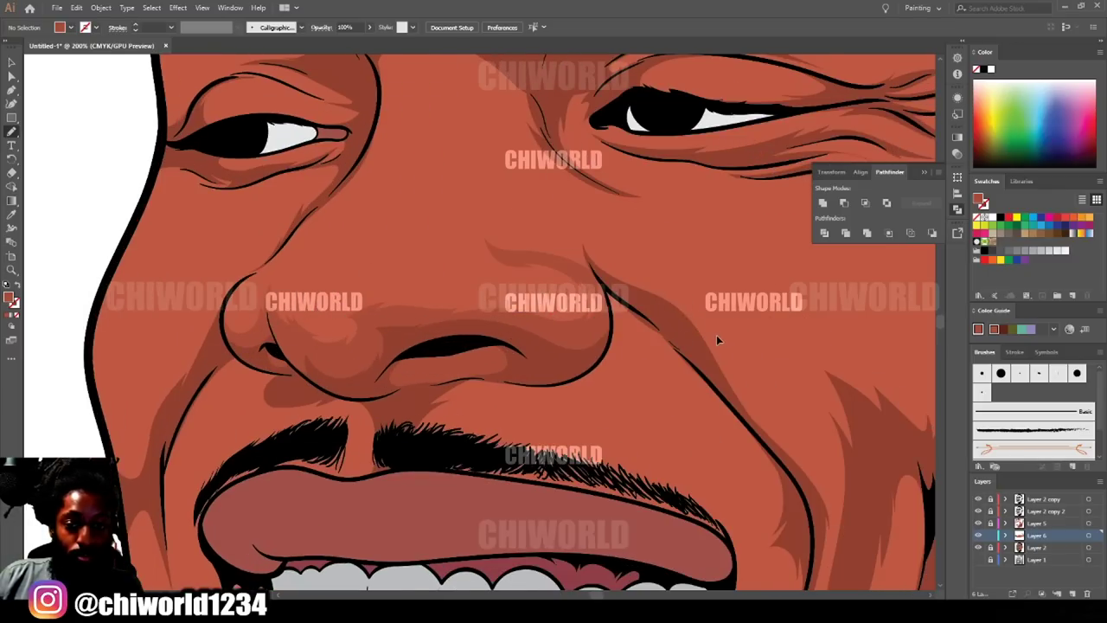
# Draw a jagged midtone shadow between the nose and the moustache, reaching towards the smile line.
pyautogui.hscroll(4, 709, 340)
pyautogui.hscroll(-3, 701, 337)
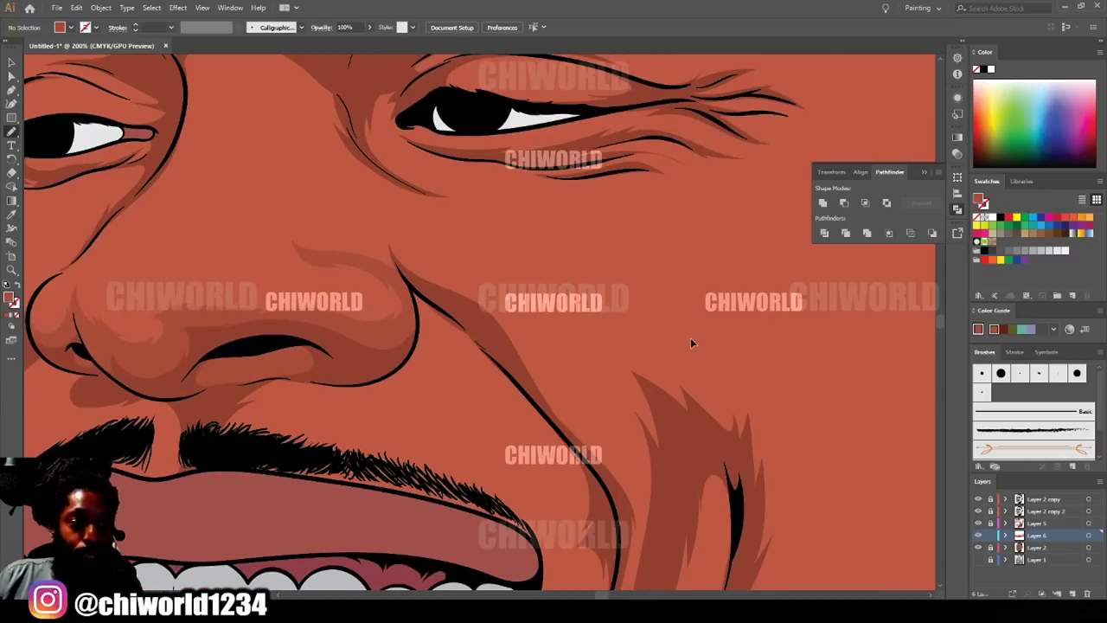
pyautogui.scroll(-2, 695, 335)
pyautogui.moveTo(288, 318)
pyautogui.mouseDown()
pyautogui.moveTo(271, 409)
pyautogui.moveTo(440, 436)
pyautogui.moveTo(408, 413)
pyautogui.moveTo(386, 354)
pyautogui.moveTo(405, 371)
pyautogui.moveTo(401, 354)
pyautogui.moveTo(433, 337)
pyautogui.moveTo(505, 339)
pyautogui.mouseUp()
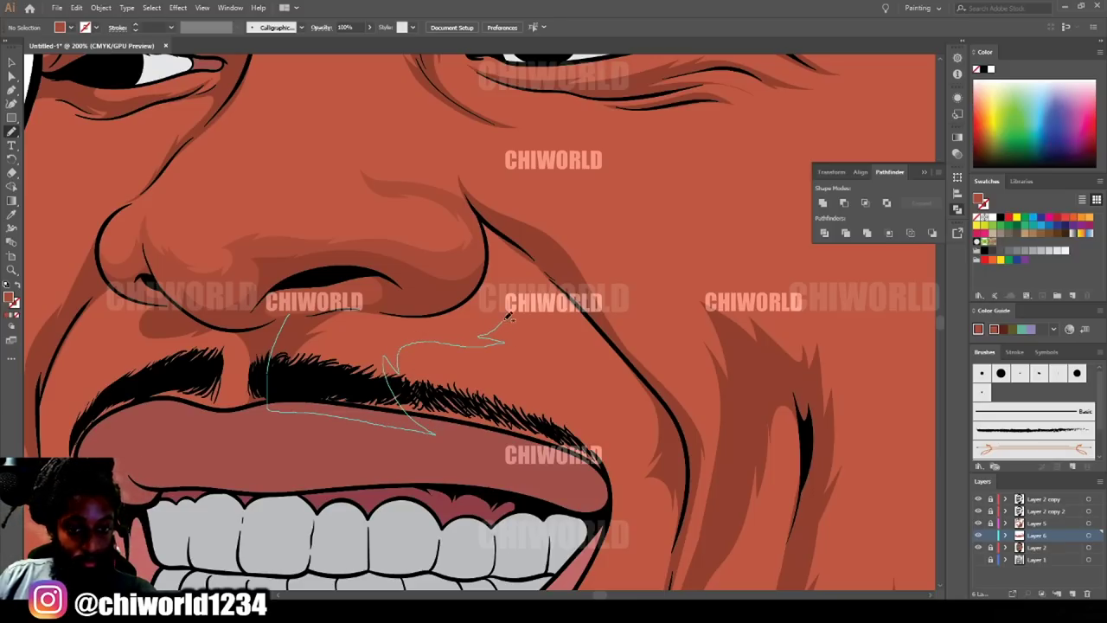
pyautogui.moveTo(551, 291)
pyautogui.mouseDown()
pyautogui.moveTo(620, 341)
pyautogui.moveTo(530, 235)
pyautogui.moveTo(474, 205)
pyautogui.moveTo(484, 232)
pyautogui.moveTo(417, 303)
pyautogui.moveTo(294, 313)
pyautogui.mouseUp()
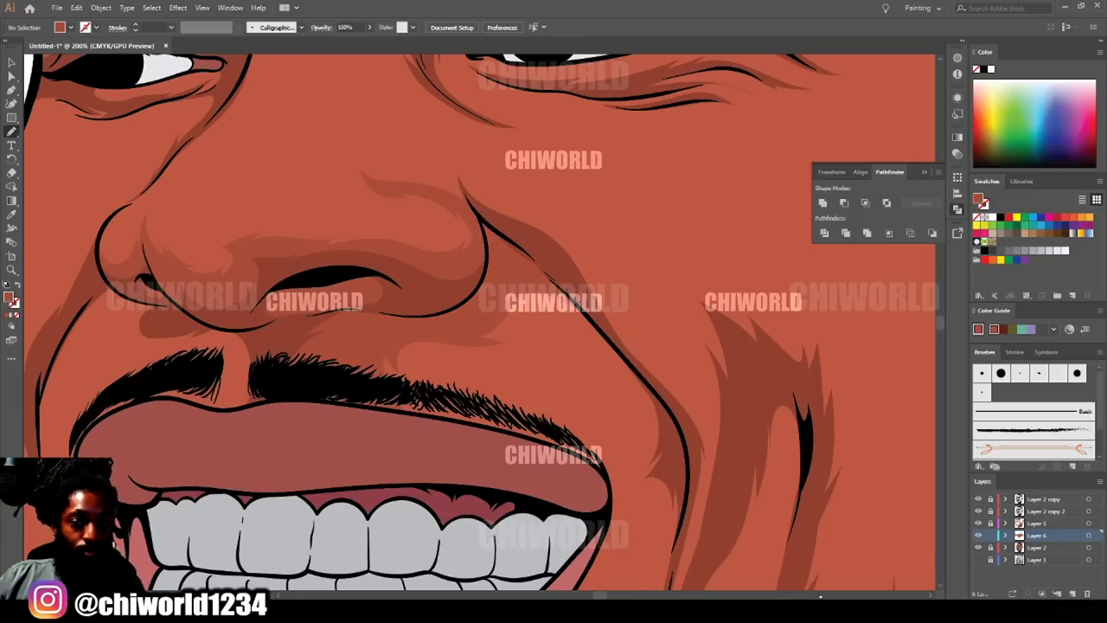
pyautogui.hotkey('ctrl', '-')
pyautogui.hotkey('ctrl', '-')
pyautogui.hotkey('ctrl', '-')
pyautogui.hotkey('ctrl', '-')
# Draw jagged midtone shading along the bottom of the chin and the underside of the jaw.
pyautogui.scroll(-8, 699, 555)
pyautogui.hotkey('ctrl', '+')
pyautogui.hotkey('ctrl', '+')
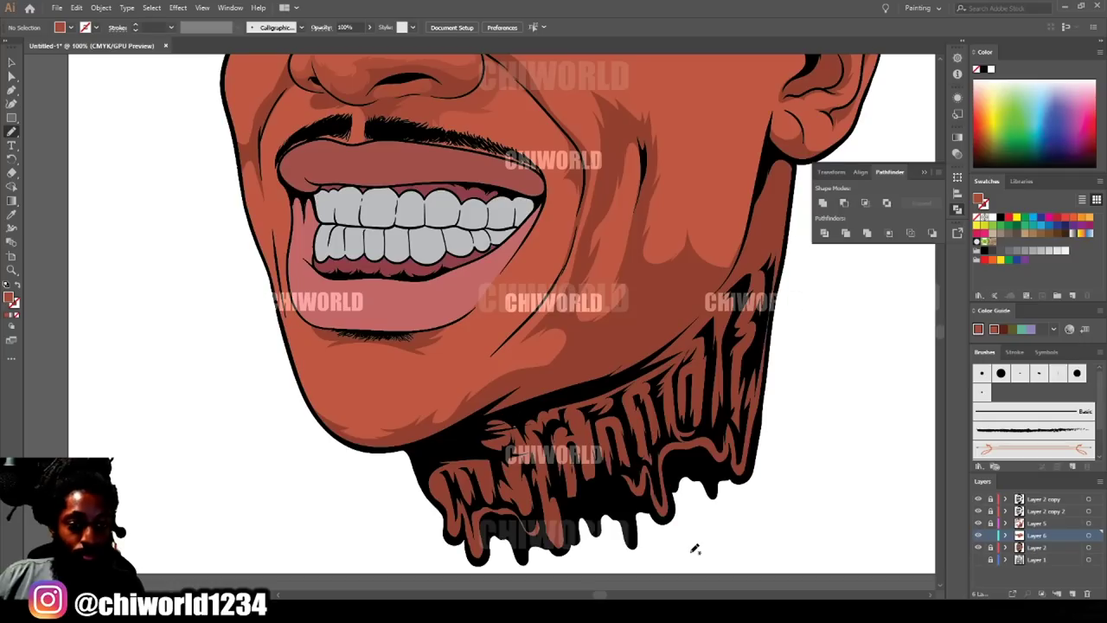
pyautogui.scroll(2, 694, 548)
pyautogui.moveTo(372, 545)
pyautogui.mouseDown()
pyautogui.moveTo(305, 541)
pyautogui.moveTo(269, 516)
pyautogui.moveTo(237, 449)
pyautogui.moveTo(283, 480)
pyautogui.moveTo(289, 503)
pyautogui.moveTo(347, 527)
pyautogui.moveTo(455, 473)
pyautogui.moveTo(449, 489)
pyautogui.moveTo(506, 448)
pyautogui.moveTo(554, 440)
pyautogui.moveTo(577, 414)
pyautogui.moveTo(535, 429)
pyautogui.moveTo(646, 346)
pyautogui.moveTo(629, 438)
pyautogui.moveTo(401, 538)
pyautogui.mouseUp()
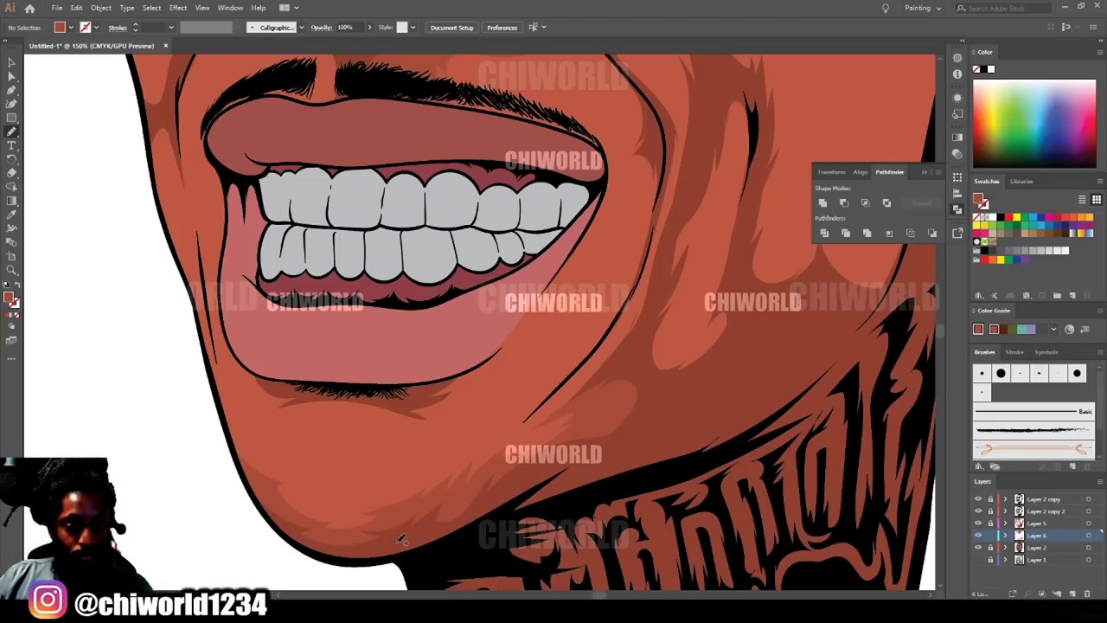
pyautogui.hotkey('ctrl', '-')
pyautogui.hotkey('ctrl', '-')
pyautogui.hotkey('ctrl', '-')
# Draw midtone shading along the smile fold from the cheek down towards the chin.
pyautogui.hscroll(3, 697, 543)
pyautogui.hotkey('ctrl', '=')
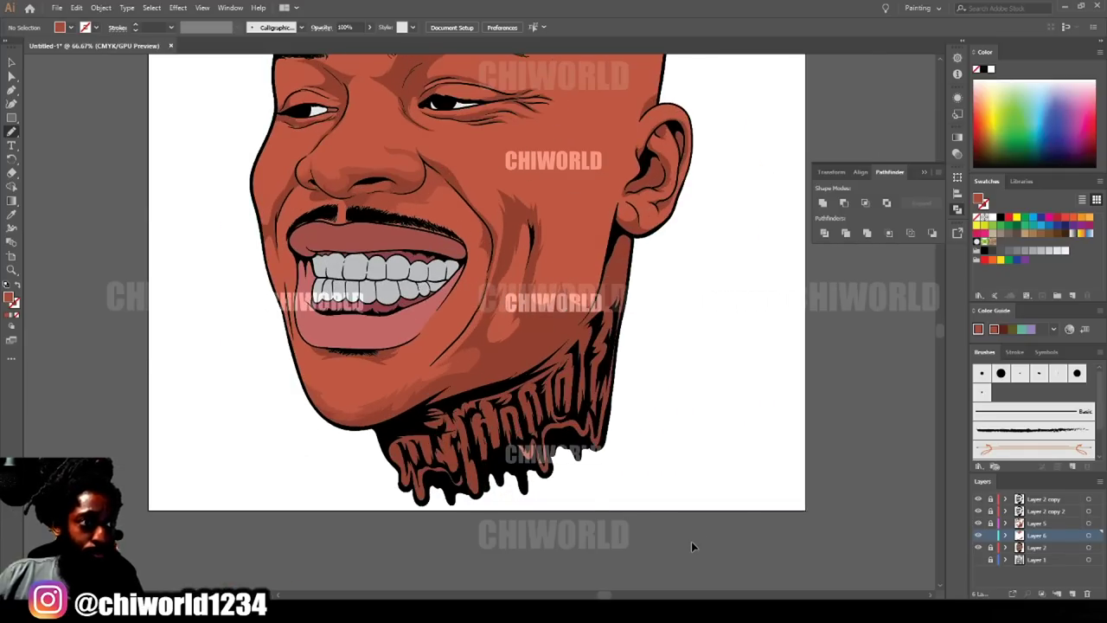
pyautogui.hotkey('ctrl', '=')
pyautogui.hotkey('ctrl', '=')
pyautogui.scroll(2, 480, 309)
pyautogui.moveTo(516, 198); pyautogui.dragTo(477, 361)
pyautogui.moveTo(441, 411)
pyautogui.mouseDown()
pyautogui.moveTo(348, 489)
pyautogui.moveTo(399, 440)
pyautogui.mouseUp()
pyautogui.moveTo(426, 405)
pyautogui.mouseDown()
pyautogui.moveTo(436, 384)
pyautogui.moveTo(385, 437)
pyautogui.moveTo(314, 480)
pyautogui.moveTo(420, 385)
pyautogui.moveTo(479, 309)
pyautogui.moveTo(501, 159)
pyautogui.mouseUp()
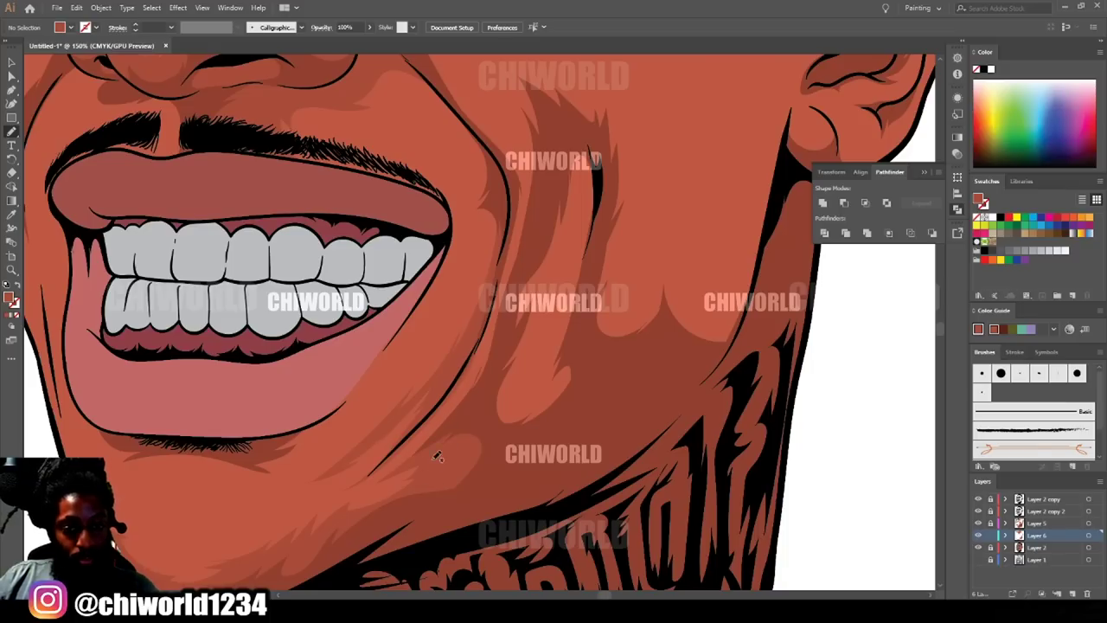
# Draw midtone shading along the edges of the dark cheek and jaw shadows, and undo the last stroke.
pyautogui.moveTo(445, 428)
pyautogui.mouseDown()
pyautogui.moveTo(497, 333)
pyautogui.moveTo(563, 350)
pyautogui.moveTo(578, 123)
pyautogui.mouseUp()
pyautogui.hotkey('ctrl', '-')
pyautogui.hotkey('ctrl', '=')
pyautogui.moveTo(756, 337); pyautogui.dragTo(721, 552)
pyautogui.moveTo(481, 502)
pyautogui.mouseDown()
pyautogui.moveTo(424, 335)
pyautogui.moveTo(321, 228)
pyautogui.moveTo(429, 261)
pyautogui.moveTo(526, 251)
pyautogui.moveTo(604, 339)
pyautogui.moveTo(519, 430)
pyautogui.moveTo(481, 502)
pyautogui.mouseUp()
pyautogui.hotkey('ctrl', '-')
pyautogui.hotkey('ctrl', '=')
pyautogui.scroll(5, 683, 543)
pyautogui.scroll(-3, 744, 531)
pyautogui.hotkey('ctrl', 'z')
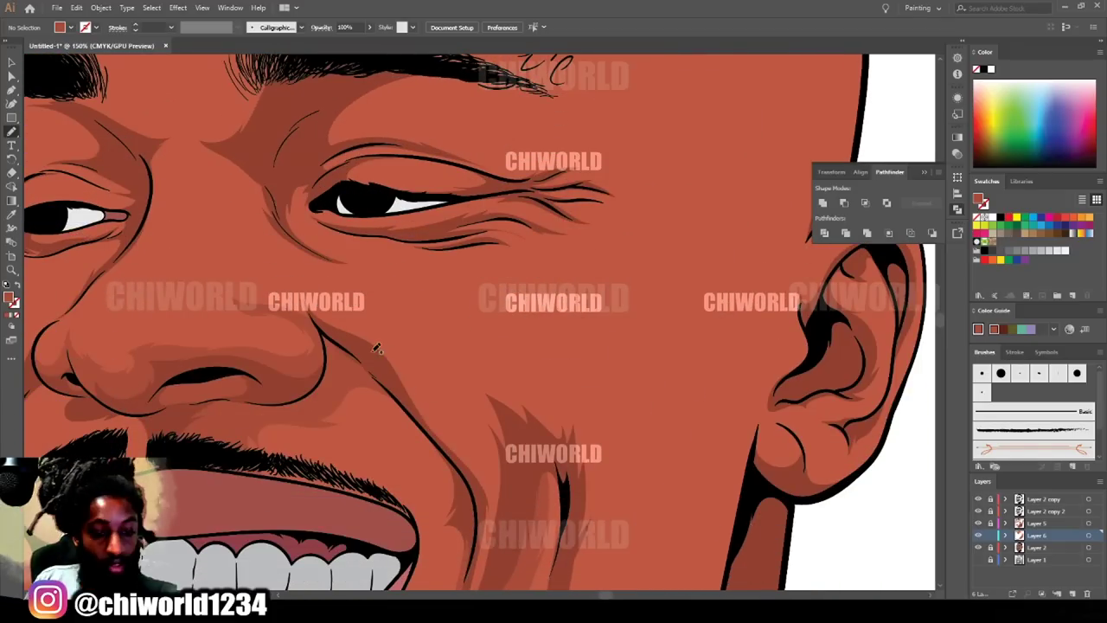
# Add a midtone edge to the shadow at the top of the smile line beside the nostril.
pyautogui.moveTo(299, 293)
pyautogui.mouseDown()
pyautogui.moveTo(400, 362)
pyautogui.moveTo(507, 386)
pyautogui.moveTo(581, 554)
pyautogui.moveTo(469, 474)
pyautogui.moveTo(389, 375)
pyautogui.mouseUp()
pyautogui.hotkey('ctrl', '-')
pyautogui.hotkey('ctrl', '-')
pyautogui.hotkey('ctrl', '-')
# Draw midtone shading around the eye nearer the ear.
pyautogui.moveTo(766, 450); pyautogui.dragTo(795, 519)
pyautogui.hotkey('ctrl', '+')
pyautogui.hotkey('ctrl', '+')
pyautogui.hotkey('ctrl', '+')
pyautogui.hotkey('ctrl', '+')
pyautogui.moveTo(299, 398)
pyautogui.mouseDown()
pyautogui.moveTo(354, 493)
pyautogui.moveTo(510, 476)
pyautogui.moveTo(441, 457)
pyautogui.moveTo(346, 406)
pyautogui.moveTo(432, 429)
pyautogui.moveTo(501, 374)
pyautogui.moveTo(396, 365)
pyautogui.moveTo(467, 355)
pyautogui.moveTo(457, 317)
pyautogui.moveTo(605, 363)
pyautogui.moveTo(588, 388)
pyautogui.moveTo(644, 400)
pyautogui.moveTo(704, 329)
pyautogui.moveTo(683, 346)
pyautogui.mouseUp()
pyautogui.hotkey('ctrl', '-')
pyautogui.hotkey('ctrl', '-')
pyautogui.hotkey('ctrl', '-')
pyautogui.hotkey('ctrl', '-')
# Draw jagged midtone shading between the far eyebrow and its eyelid, leaving highlights on the lid.
pyautogui.hotkey('ctrl', '+')
pyautogui.hotkey('ctrl', '+')
pyautogui.hotkey('ctrl', '+')
pyautogui.hotkey('ctrl', '+')
pyautogui.hotkey('ctrl', '+')
pyautogui.moveTo(621, 455)
pyautogui.mouseDown()
pyautogui.moveTo(458, 457)
pyautogui.moveTo(541, 427)
pyautogui.moveTo(487, 396)
pyautogui.moveTo(496, 370)
pyautogui.moveTo(448, 371)
pyautogui.moveTo(491, 341)
pyautogui.moveTo(453, 299)
pyautogui.moveTo(371, 319)
pyautogui.moveTo(340, 380)
pyautogui.moveTo(352, 422)
pyautogui.moveTo(320, 476)
pyautogui.moveTo(308, 266)
pyautogui.moveTo(489, 216)
pyautogui.mouseUp()
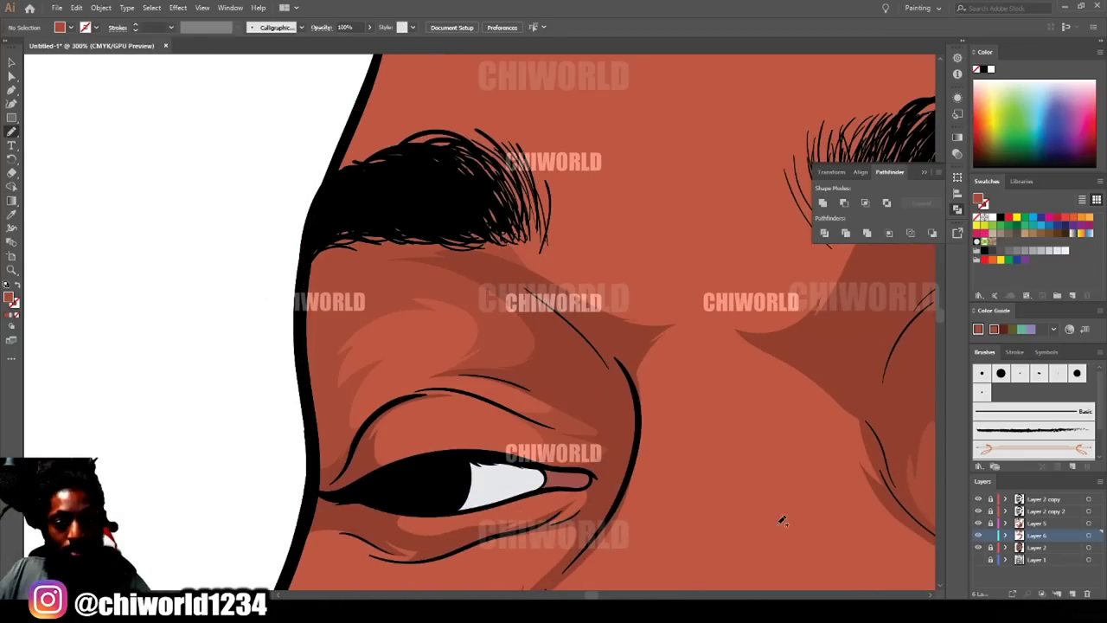
pyautogui.hotkey('ctrl', '-')
pyautogui.hotkey('ctrl', '-')
pyautogui.hotkey('ctrl', '-')
# Add midtone shading from the nose bridge up to the inner end of the far eyebrow.
pyautogui.hotkey('ctrl', '+')
pyautogui.hotkey('ctrl', '+')
pyautogui.moveTo(420, 403)
pyautogui.mouseDown()
pyautogui.moveTo(421, 359)
pyautogui.moveTo(479, 343)
pyautogui.moveTo(540, 384)
pyautogui.moveTo(601, 274)
pyautogui.moveTo(649, 231)
pyautogui.moveTo(613, 207)
pyautogui.moveTo(534, 262)
pyautogui.moveTo(334, 261)
pyautogui.mouseUp()
pyautogui.hotkey('ctrl', '-')
pyautogui.hotkey('ctrl', '-')
pyautogui.hotkey('ctrl', '-')
pyautogui.hotkey('ctrl', '-')
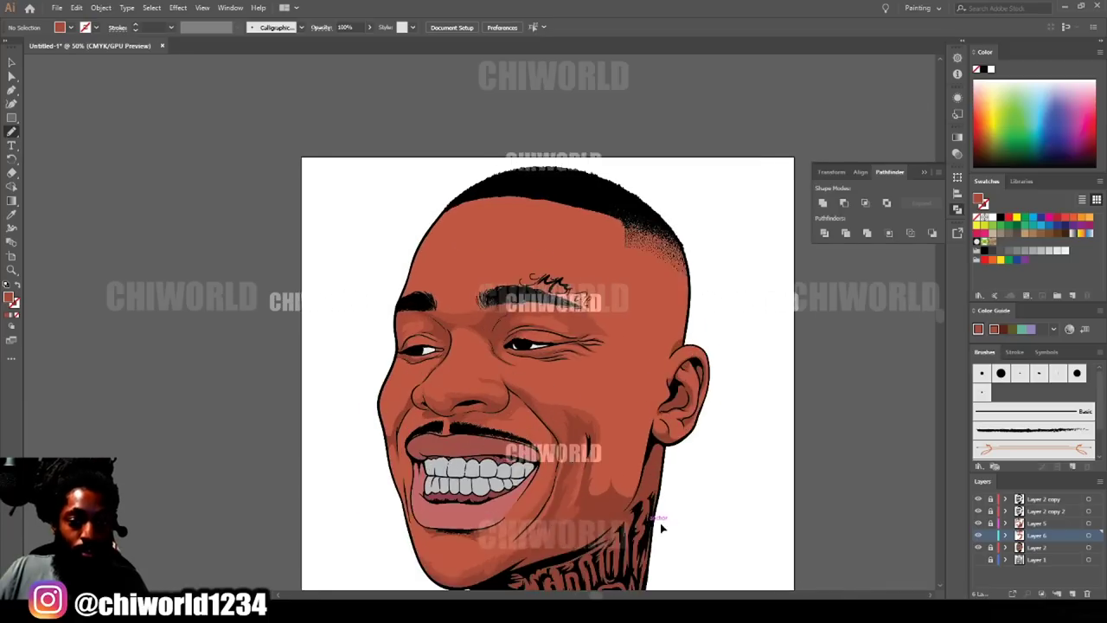
# Draw a closed midtone shape beneath the far eye at the top of the cheek.
pyautogui.hotkey('ctrl', '+')
pyautogui.hotkey('ctrl', '+')
pyautogui.hotkey('ctrl', '+')
pyautogui.hotkey('ctrl', '+')
pyautogui.hotkey('ctrl', '-')
pyautogui.moveTo(287, 437)
pyautogui.mouseDown()
pyautogui.moveTo(342, 388)
pyautogui.moveTo(362, 344)
pyautogui.moveTo(367, 248)
pyautogui.moveTo(407, 199)
pyautogui.moveTo(554, 101)
pyautogui.moveTo(415, 172)
pyautogui.moveTo(354, 258)
pyautogui.moveTo(288, 426)
pyautogui.mouseUp()
pyautogui.hotkey('ctrl', '-')
pyautogui.hotkey('ctrl', '-')
pyautogui.hotkey('ctrl', '-')
pyautogui.hotkey('ctrl', '-')
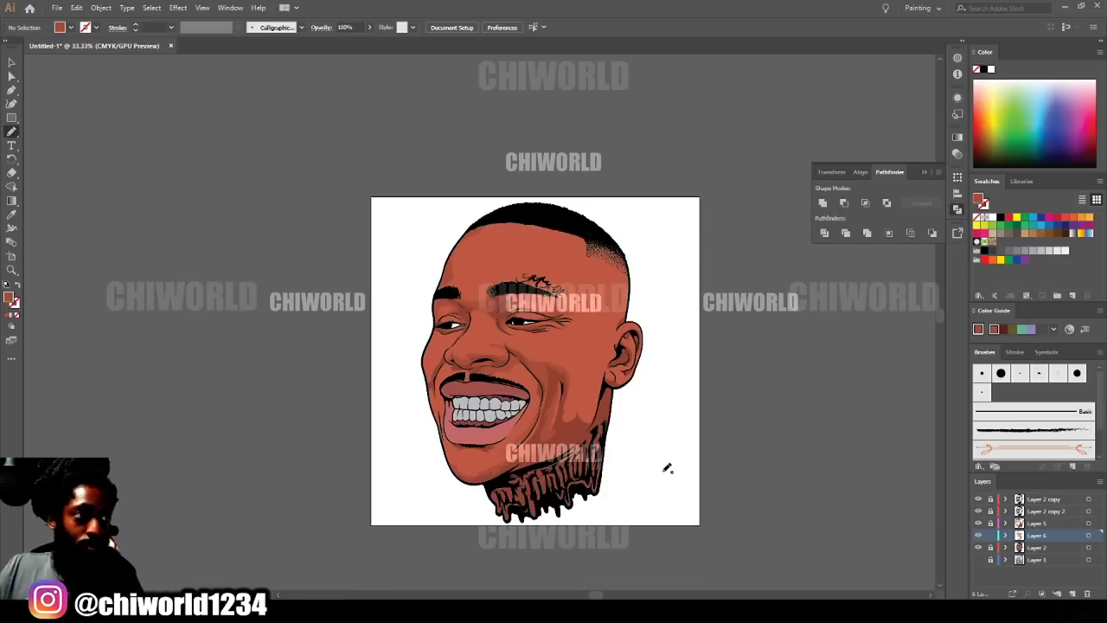
# Add midtone accents to the lower face and draw jagged shading along the chin contour up to the jawline.
pyautogui.moveTo(664, 471); pyautogui.dragTo(676, 415)
pyautogui.hotkey('ctrl', '+')
pyautogui.hotkey('ctrl', '+')
pyautogui.hotkey('ctrl', '+')
pyautogui.hotkey('ctrl', '+')
pyautogui.moveTo(466, 284); pyautogui.dragTo(552, 404)
pyautogui.moveTo(616, 449)
pyautogui.mouseDown()
pyautogui.moveTo(582, 455)
pyautogui.moveTo(560, 429)
pyautogui.moveTo(486, 443)
pyautogui.moveTo(495, 390)
pyautogui.moveTo(448, 427)
pyautogui.moveTo(430, 542)
pyautogui.moveTo(413, 485)
pyautogui.moveTo(394, 478)
pyautogui.moveTo(373, 386)
pyautogui.moveTo(426, 222)
pyautogui.moveTo(388, 370)
pyautogui.moveTo(426, 383)
pyautogui.moveTo(559, 225)
pyautogui.moveTo(479, 360)
pyautogui.moveTo(504, 379)
pyautogui.moveTo(627, 400)
pyautogui.mouseUp()
pyautogui.hotkey('ctrl', '0')
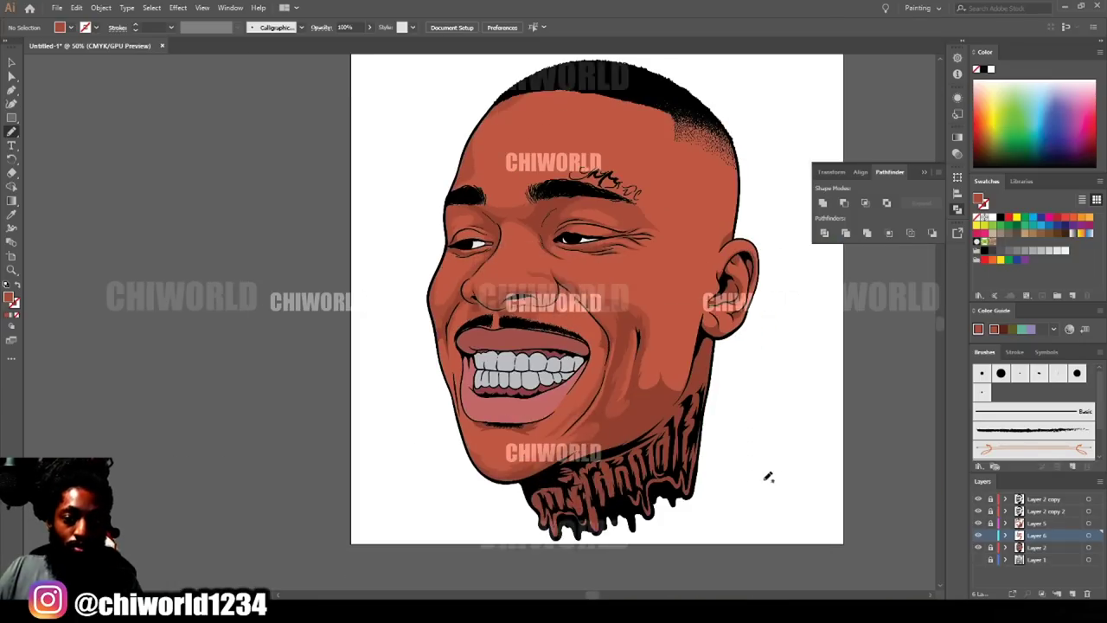
pyautogui.scroll(4, 460, 459)
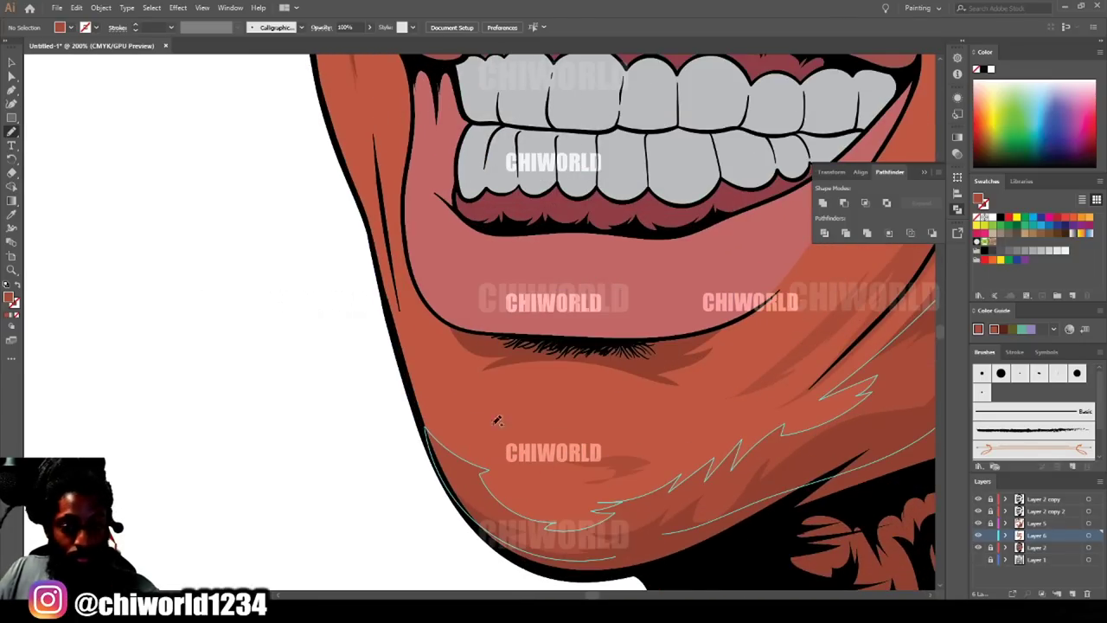
pyautogui.hotkey('ctrl', '-')
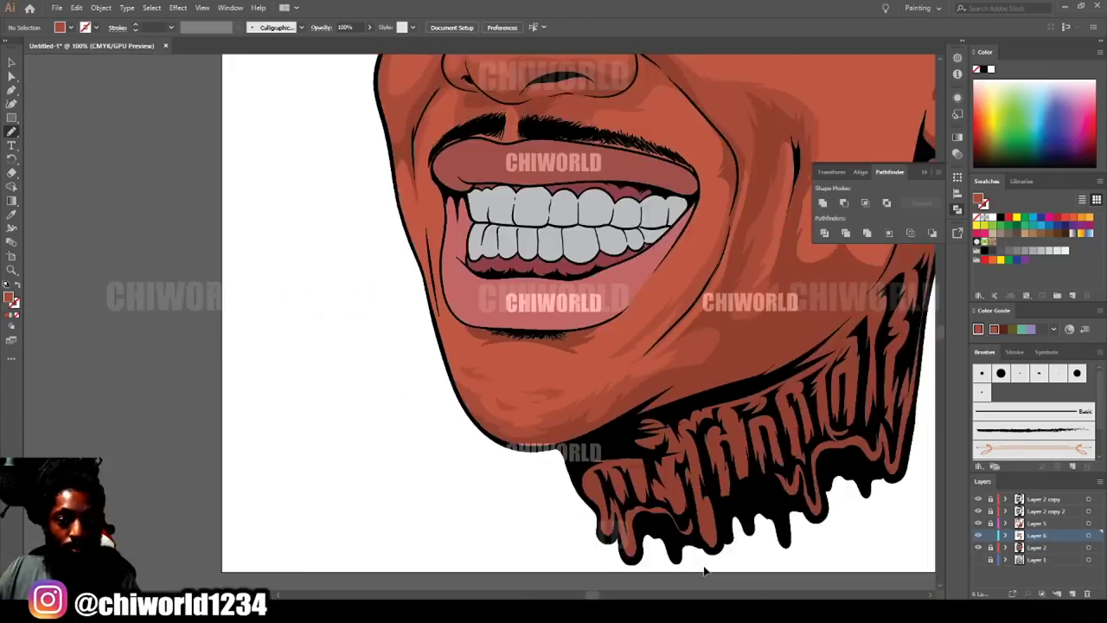
# Inspect the midtone shading across the mouth, chin, cheek and eyes for areas that still need work.
pyautogui.hotkey('ctrl', '0')
pyautogui.scroll(4, 425, 446)
pyautogui.scroll(1, 526, 372)
pyautogui.moveTo(507, 423)
pyautogui.mouseDown()
pyautogui.moveTo(461, 236)
pyautogui.moveTo(406, 208)
pyautogui.moveTo(538, 580)
pyautogui.mouseUp()
pyautogui.hotkey('ctrl', '0')
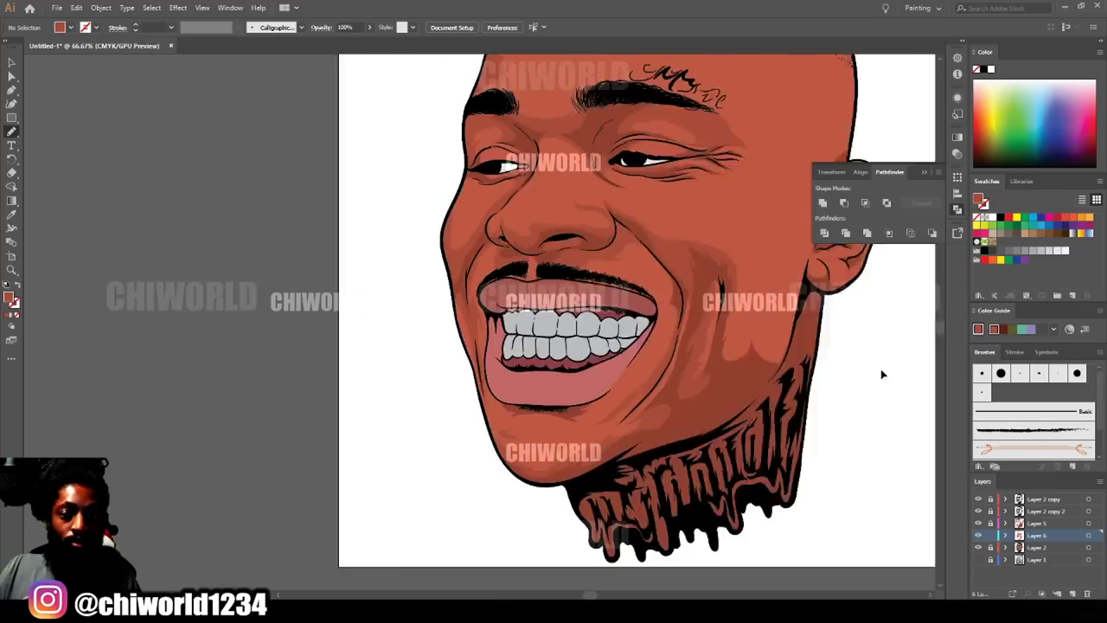
pyautogui.scroll(-1, 785, 399)
pyautogui.scroll(3, 784, 398)
pyautogui.moveTo(547, 495)
pyautogui.mouseDown()
pyautogui.moveTo(623, 405)
pyautogui.moveTo(532, 379)
pyautogui.moveTo(593, 258)
pyautogui.moveTo(663, 159)
pyautogui.moveTo(582, 201)
pyautogui.moveTo(474, 209)
pyautogui.mouseUp()
pyautogui.hotkey('ctrl', '0')
pyautogui.hotkey('ctrl', '=')
pyautogui.hotkey('ctrl', '=')
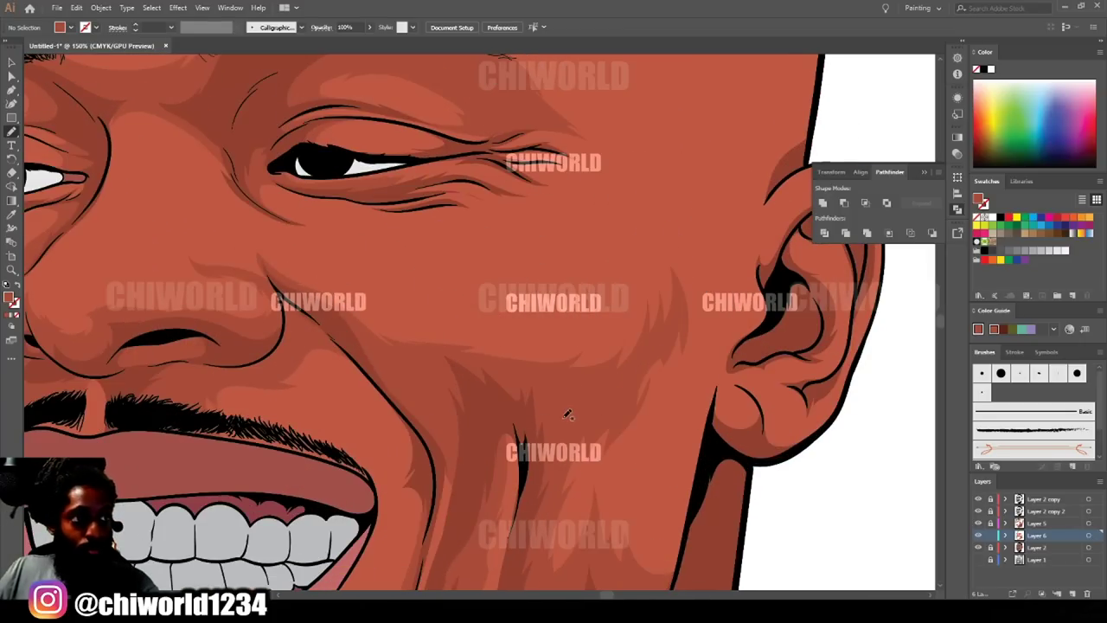
# Draw slim closed midtone shapes on the temple beyond the outer end of the near eyebrow.
pyautogui.moveTo(568, 422)
pyautogui.mouseDown()
pyautogui.moveTo(539, 338)
pyautogui.moveTo(438, 279)
pyautogui.moveTo(320, 325)
pyautogui.mouseUp()
pyautogui.moveTo(593, 346)
pyautogui.mouseDown()
pyautogui.moveTo(648, 279)
pyautogui.moveTo(658, 209)
pyautogui.mouseUp()
pyautogui.hotkey('ctrl', '0')
pyautogui.hotkey('ctrl', '=')
pyautogui.hotkey('ctrl', '=')
pyautogui.hotkey('ctrl', '=')
pyautogui.hotkey('ctrl', '=')
pyautogui.moveTo(662, 401)
pyautogui.mouseDown()
pyautogui.moveTo(631, 322)
pyautogui.moveTo(542, 232)
pyautogui.moveTo(663, 401)
pyautogui.mouseUp()
pyautogui.moveTo(564, 264)
pyautogui.mouseDown()
pyautogui.moveTo(599, 306)
pyautogui.moveTo(555, 244)
pyautogui.mouseUp()
pyautogui.moveTo(629, 303)
pyautogui.mouseDown()
pyautogui.moveTo(670, 335)
pyautogui.moveTo(619, 274)
pyautogui.moveTo(630, 306)
pyautogui.mouseUp()
# Review the midtone and shadow shading over the whole portrait, up close and at full view.
pyautogui.hotkey('ctrl', '-')
pyautogui.hotkey('ctrl', '-')
pyautogui.hotkey('ctrl', '-')
pyautogui.hotkey('ctrl', '-')
pyautogui.hotkey('ctrl', '=')
pyautogui.hotkey('ctrl', '=')
pyautogui.hotkey('ctrl', '-')
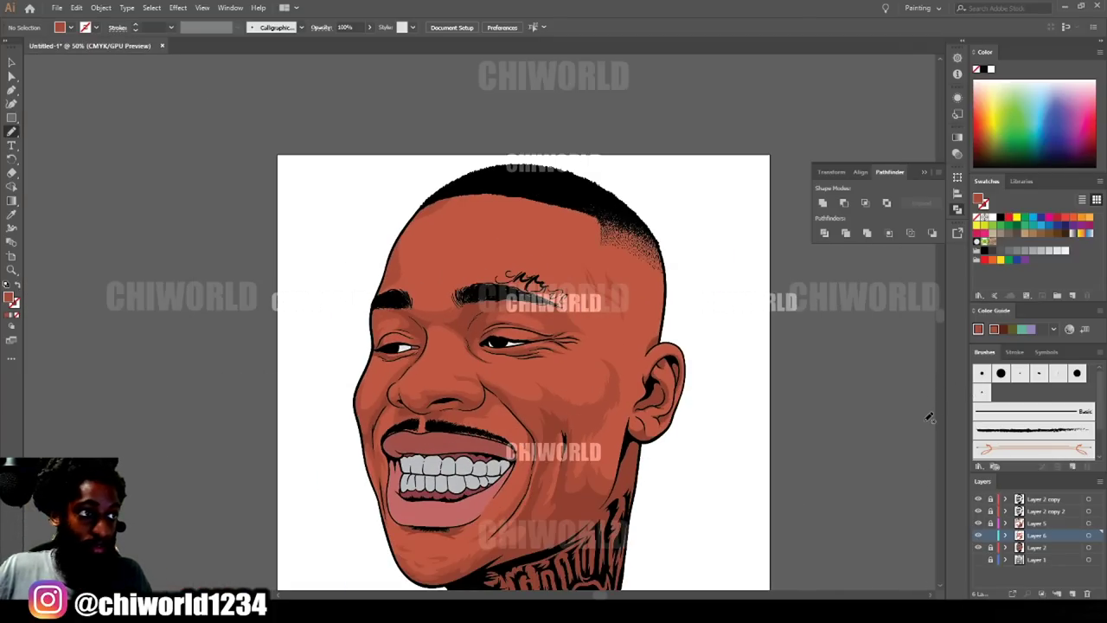
pyautogui.hotkey('ctrl', '=')
pyautogui.hotkey('ctrl', '=')
pyautogui.hscroll(-3, 653, 449)
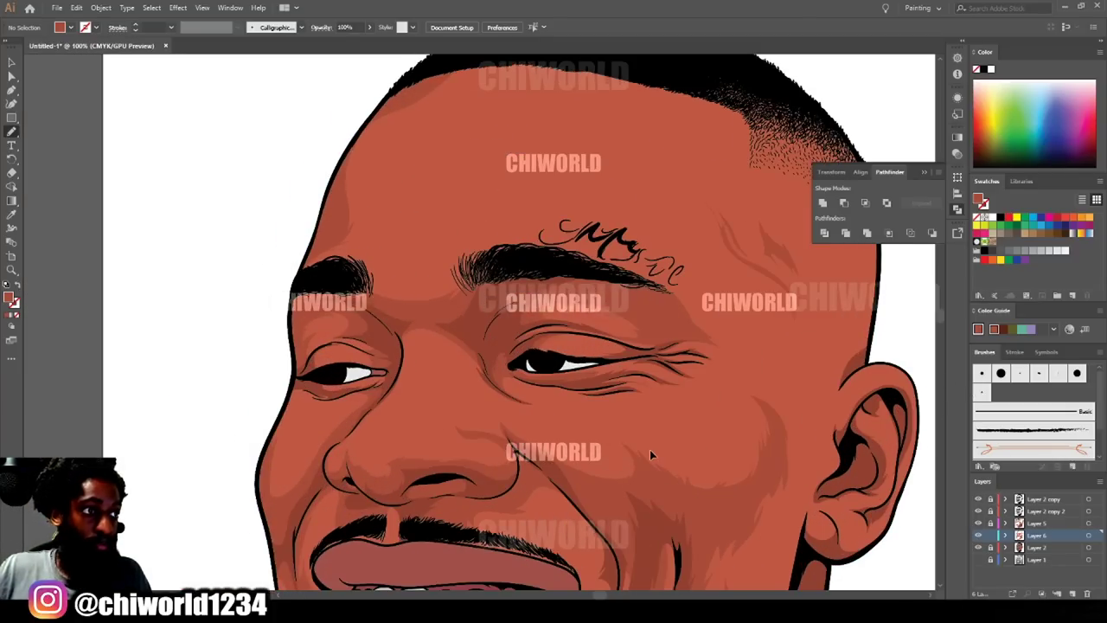
pyautogui.scroll(-4, 655, 449)
pyautogui.hotkey('ctrl', '-')
pyautogui.hotkey('ctrl', '-')
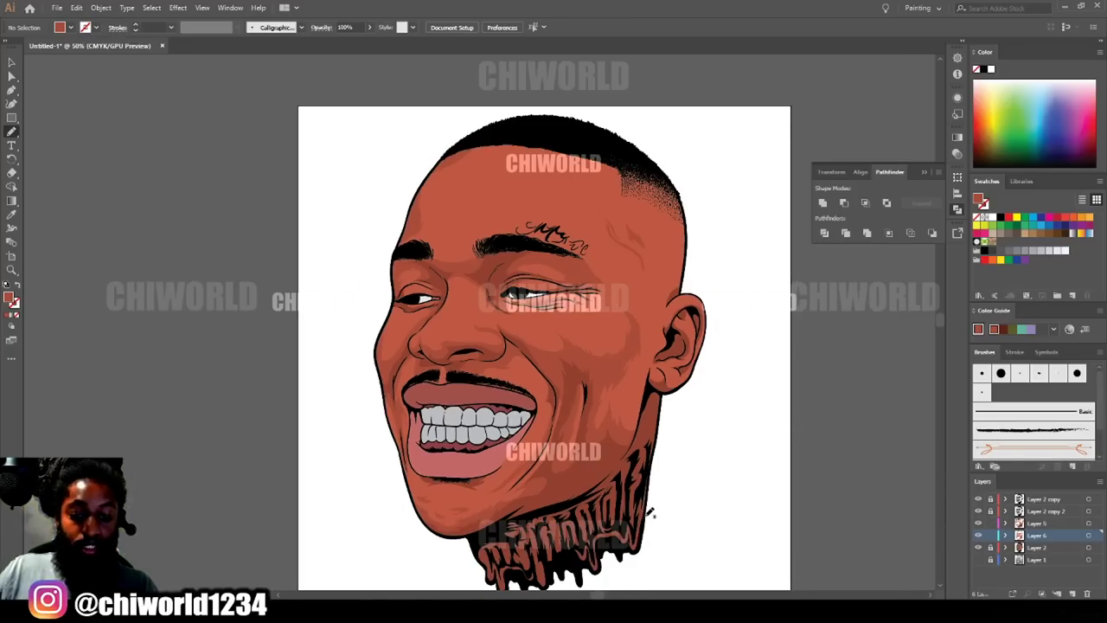
# Select all midtone and shadow shapes and darken them by raising Black by 10% in Adjust Color Balance.
pyautogui.click(11, 63)
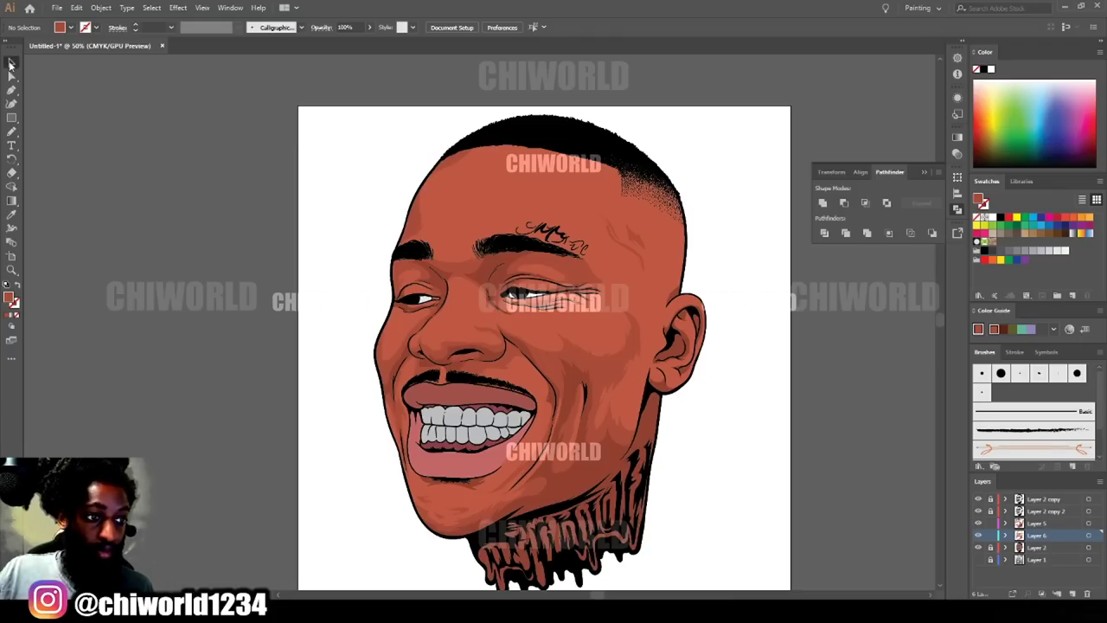
pyautogui.moveTo(775, 556); pyautogui.dragTo(357, 104)
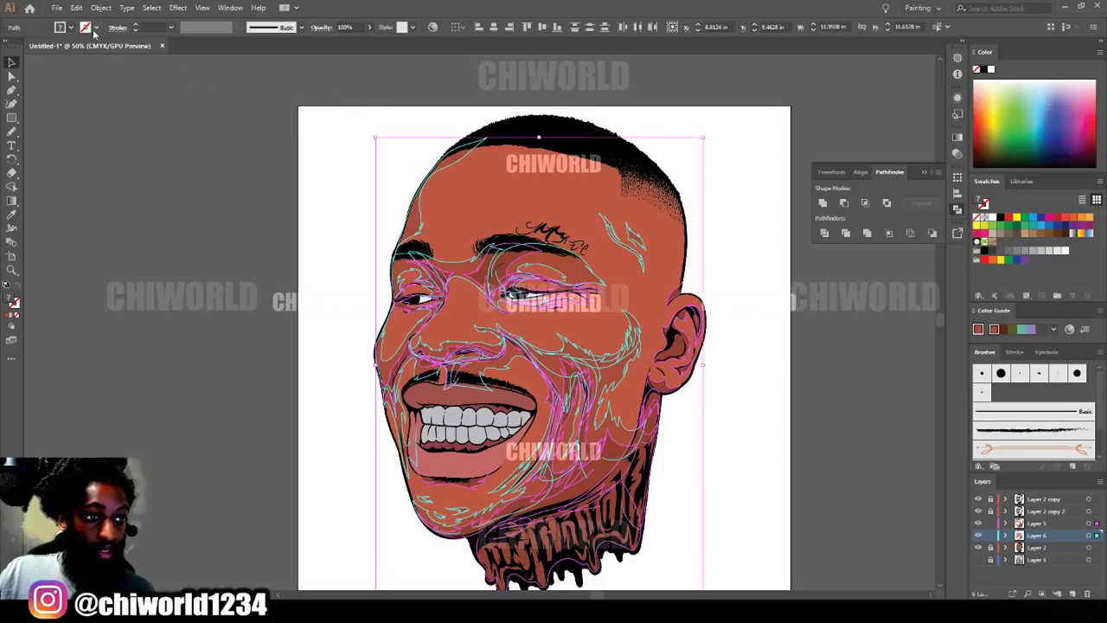
pyautogui.click(76, 8)
pyautogui.moveTo(196, 220)
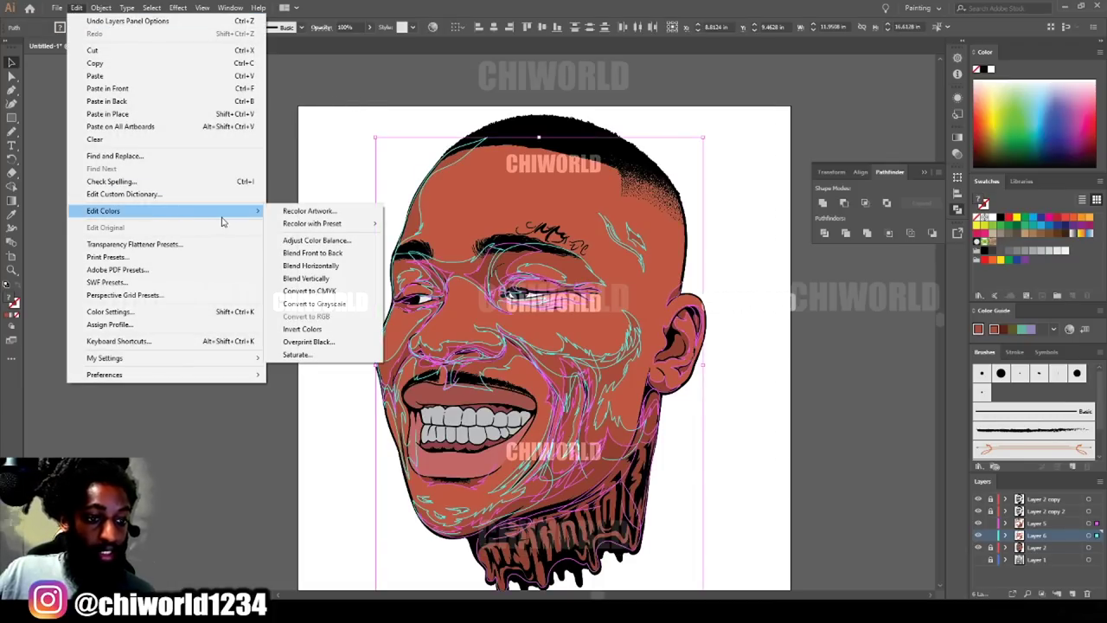
pyautogui.click(373, 245)
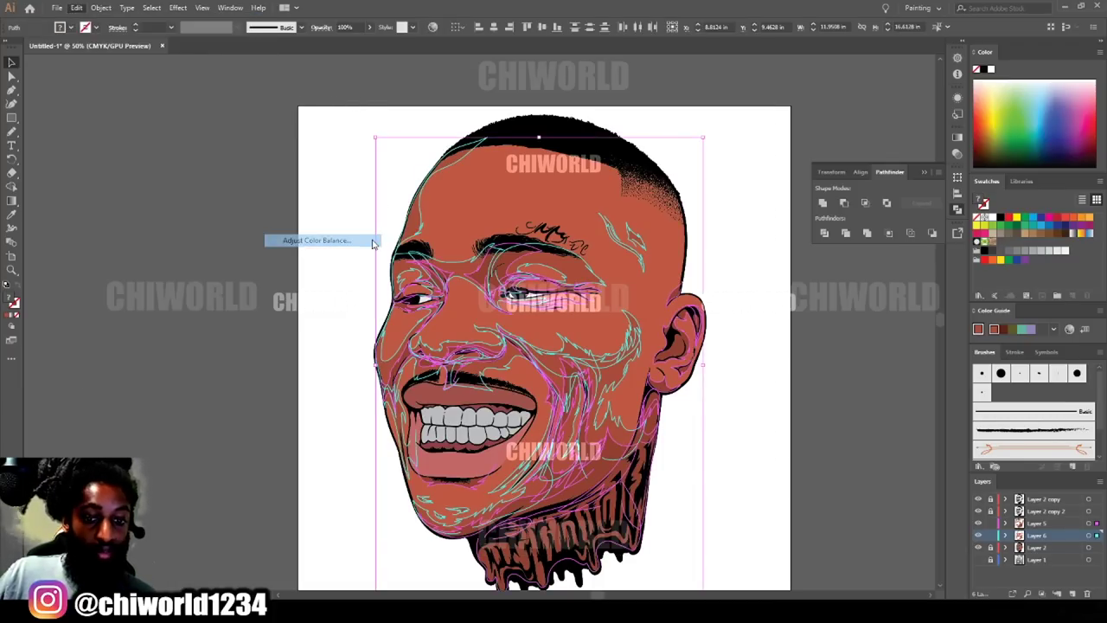
pyautogui.click(17, 196)
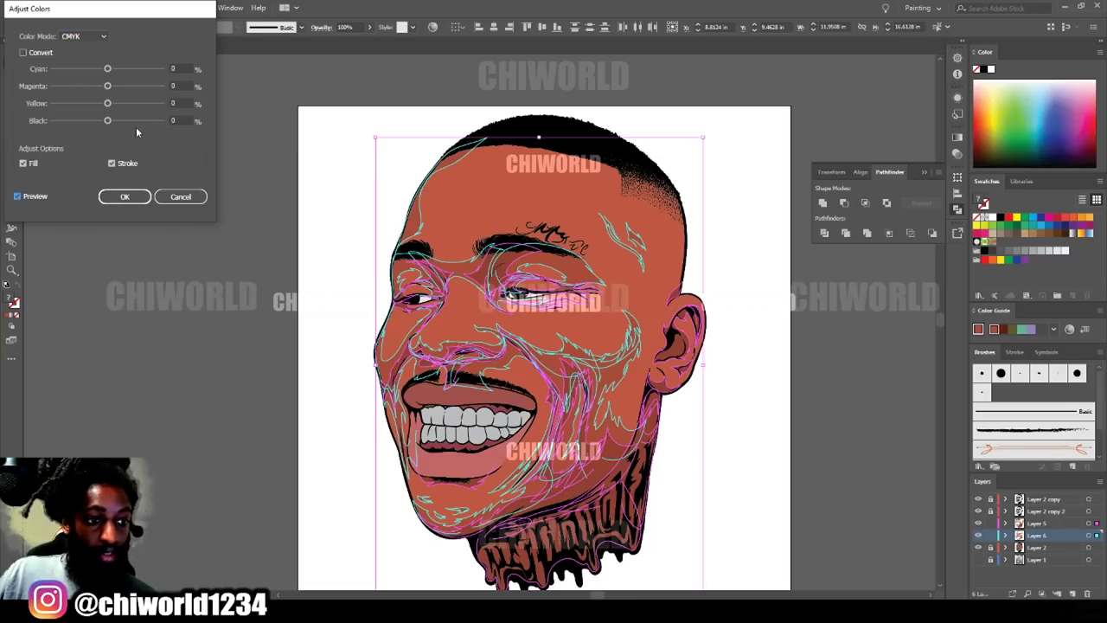
pyautogui.moveTo(105, 122); pyautogui.dragTo(110, 121)
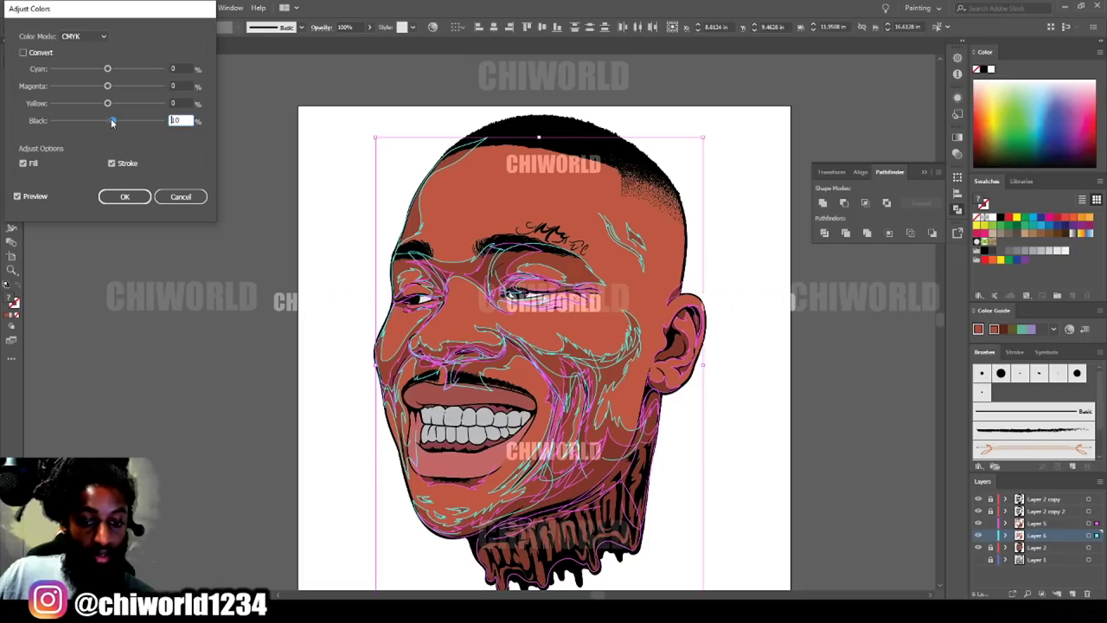
pyautogui.click(124, 196)
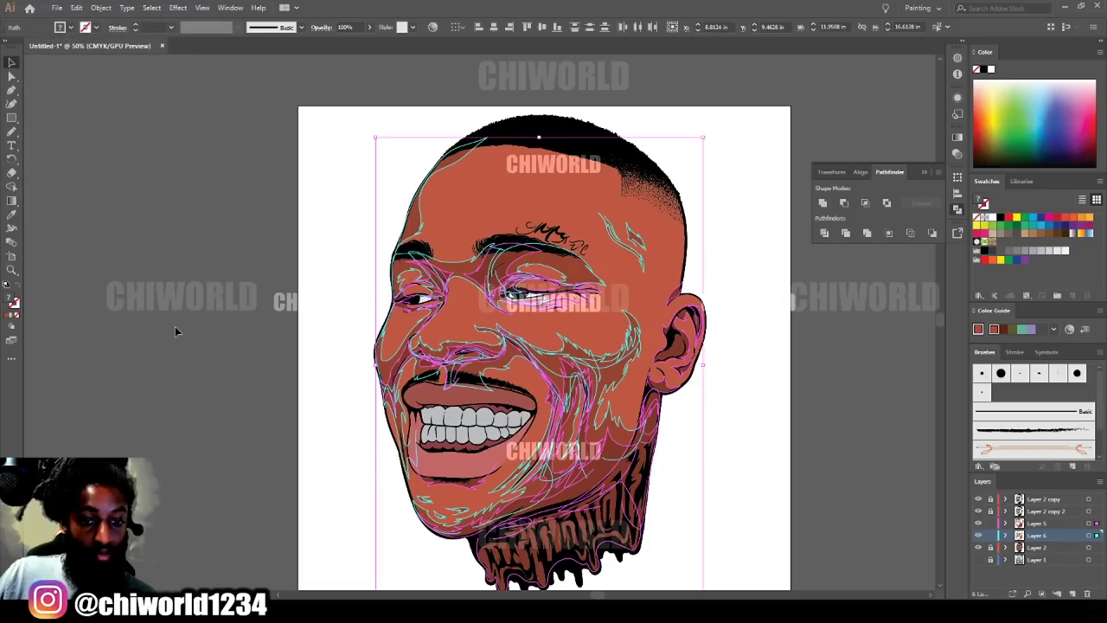
pyautogui.click(178, 370)
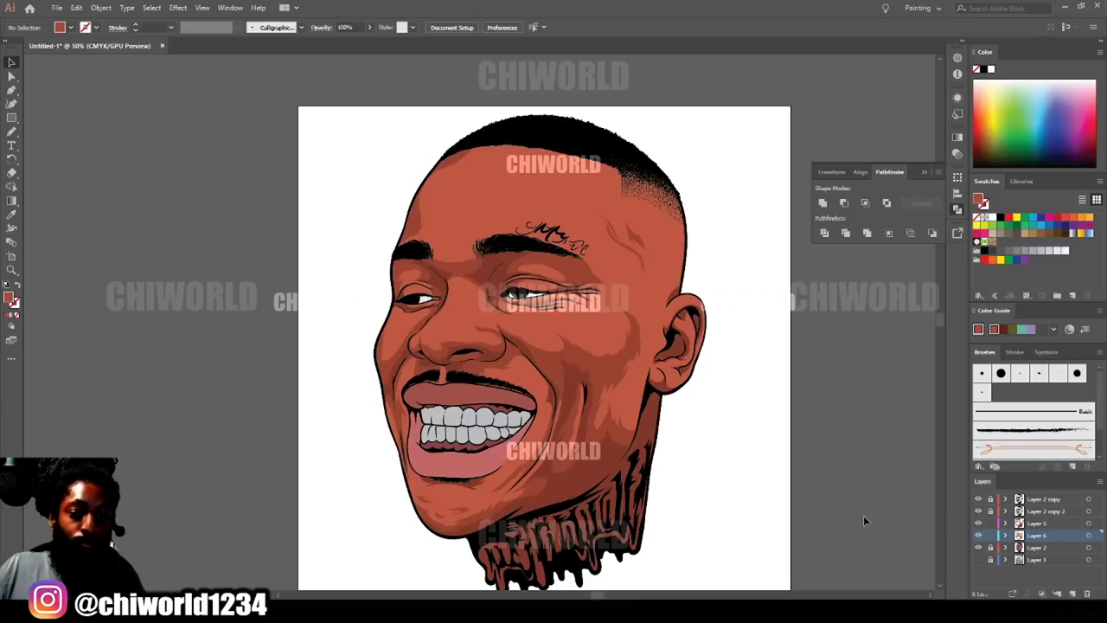
# Lock Layer 5 and Layer 6 and add a new layer between Layer 6 and Layer 2.
pyautogui.hotkey('ctrl', '-')
pyautogui.hotkey('ctrl', '+')
pyautogui.hotkey('ctrl', '+')
pyautogui.hotkey('ctrl', '+')
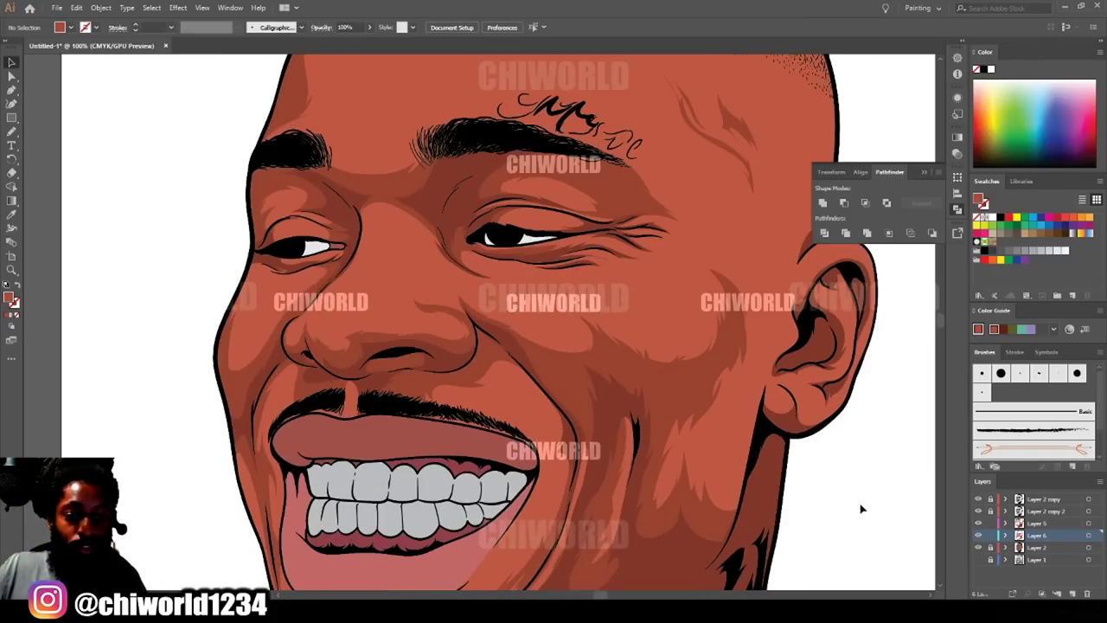
pyautogui.hotkey('ctrl', '-')
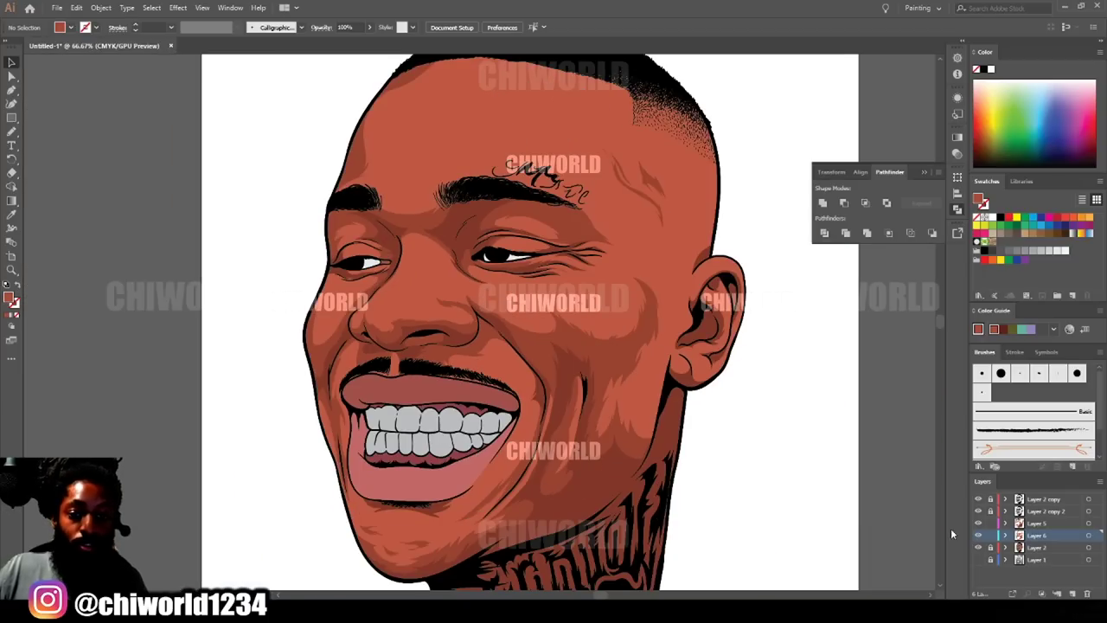
pyautogui.moveTo(990, 523); pyautogui.dragTo(991, 536)
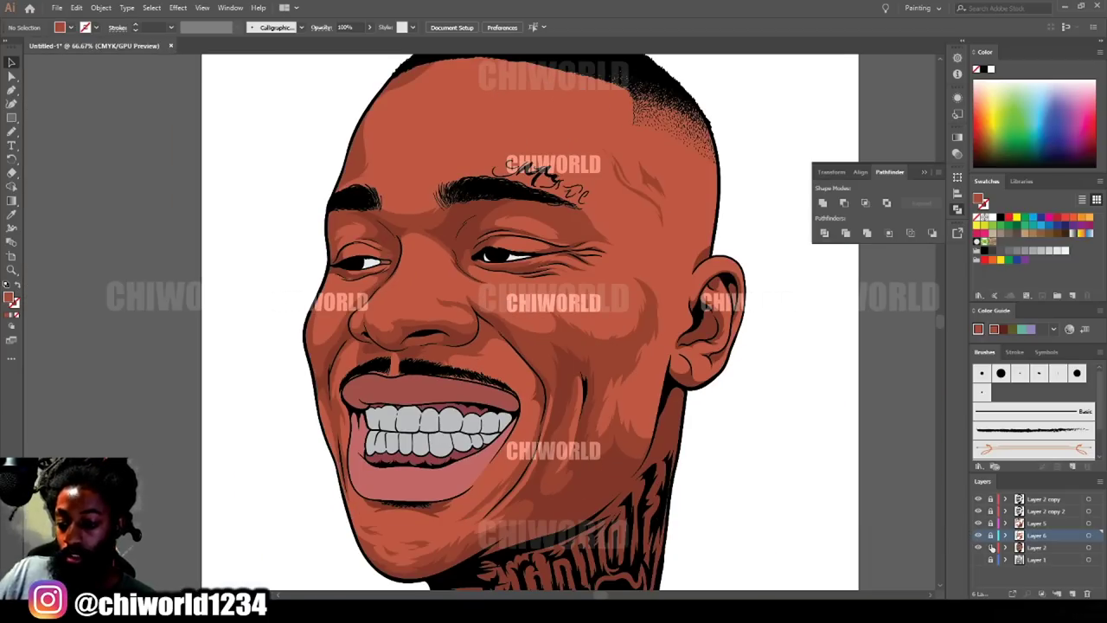
pyautogui.click(1073, 593)
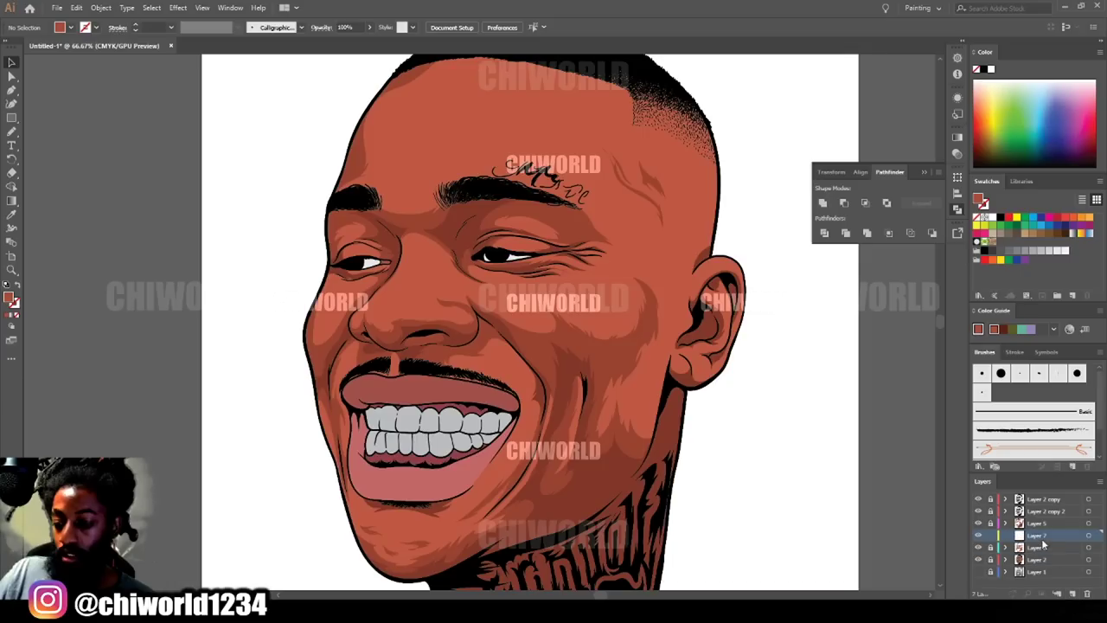
pyautogui.moveTo(1035, 537); pyautogui.dragTo(1036, 554)
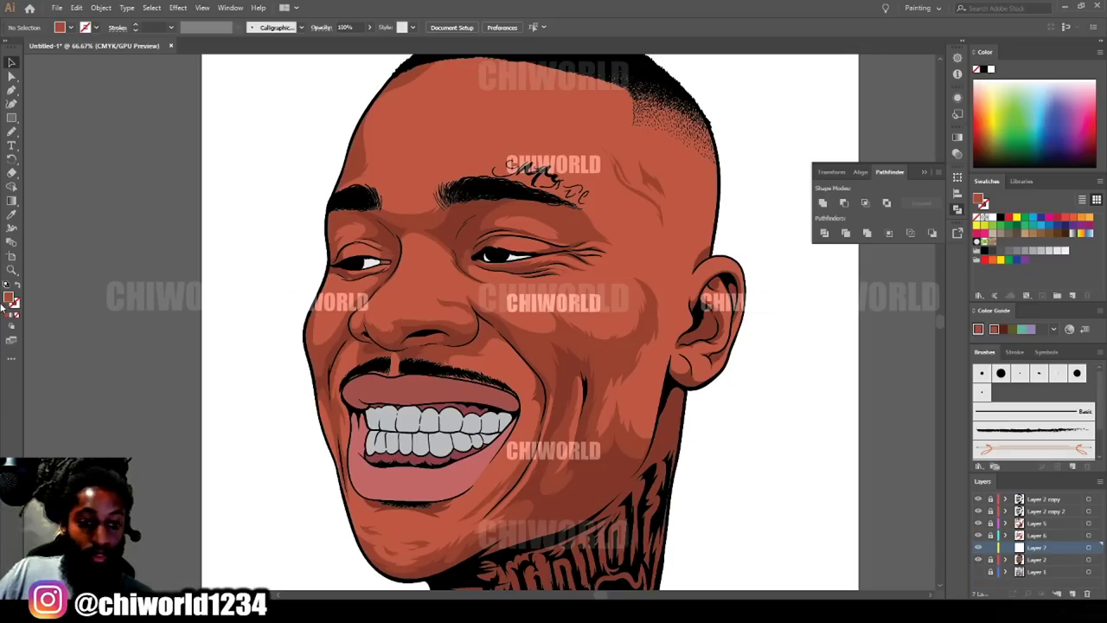
# Sample the base skin colour and set the fill to the slightly darker tone B2523F.
pyautogui.click(12, 214)
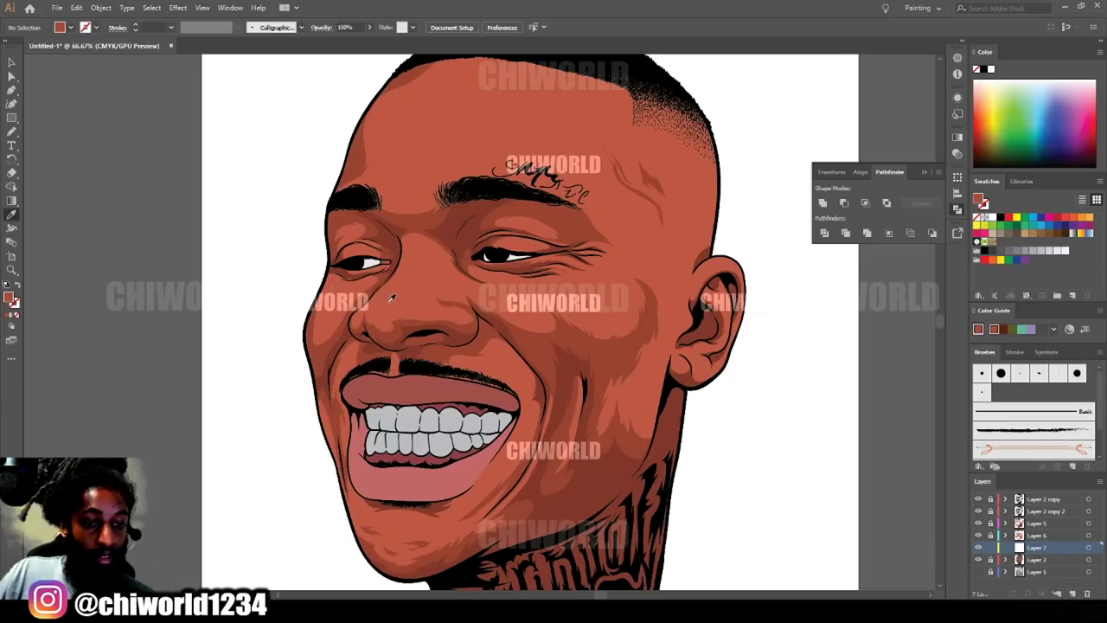
pyautogui.click(391, 298)
pyautogui.scroll(1, 260, 291)
pyautogui.hotkey('ctrl', '+')
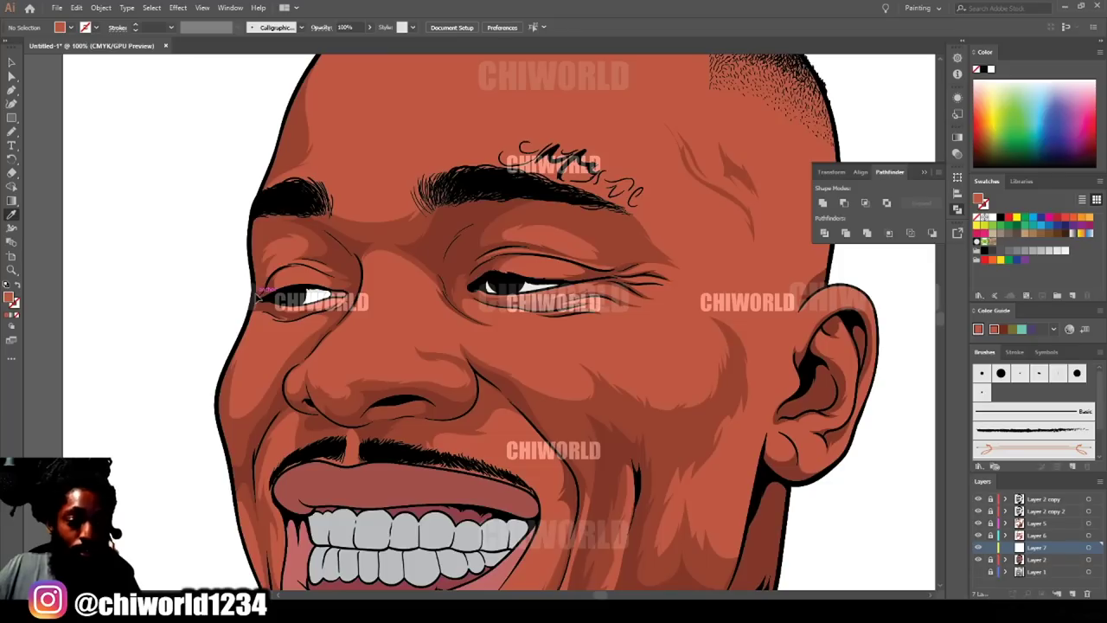
pyautogui.scroll(2, 256, 298)
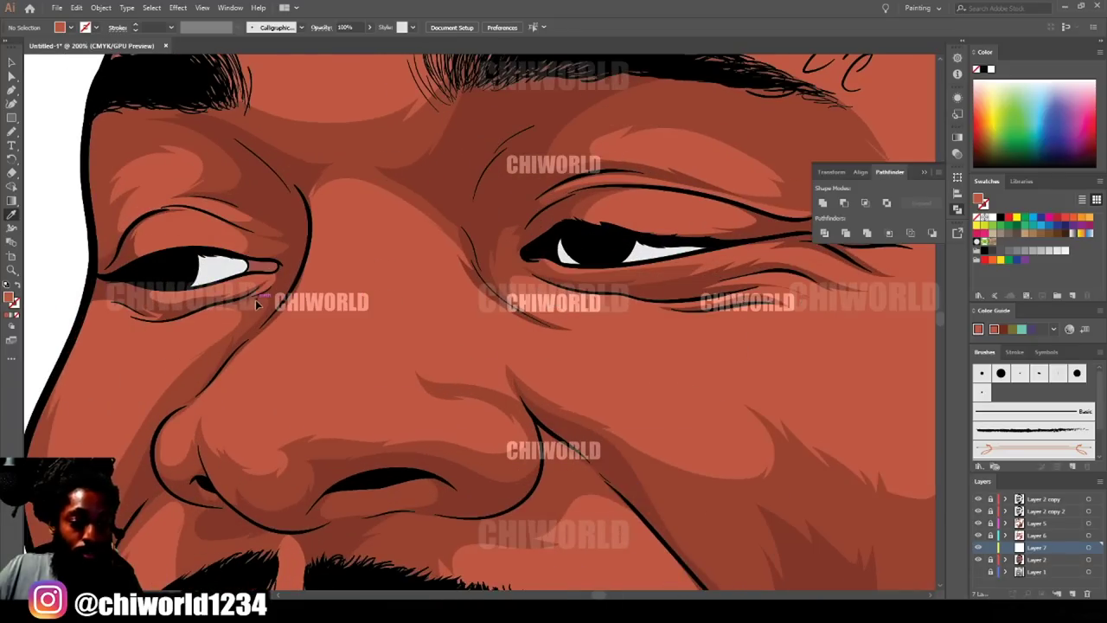
pyautogui.doubleClick(10, 298)
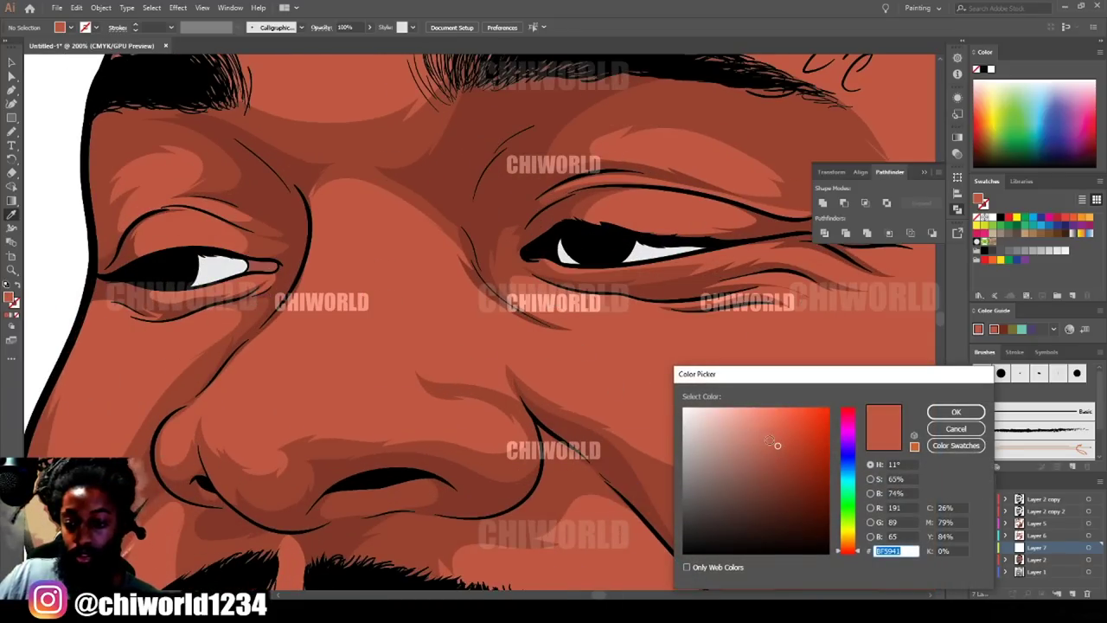
pyautogui.moveTo(776, 445); pyautogui.dragTo(778, 450)
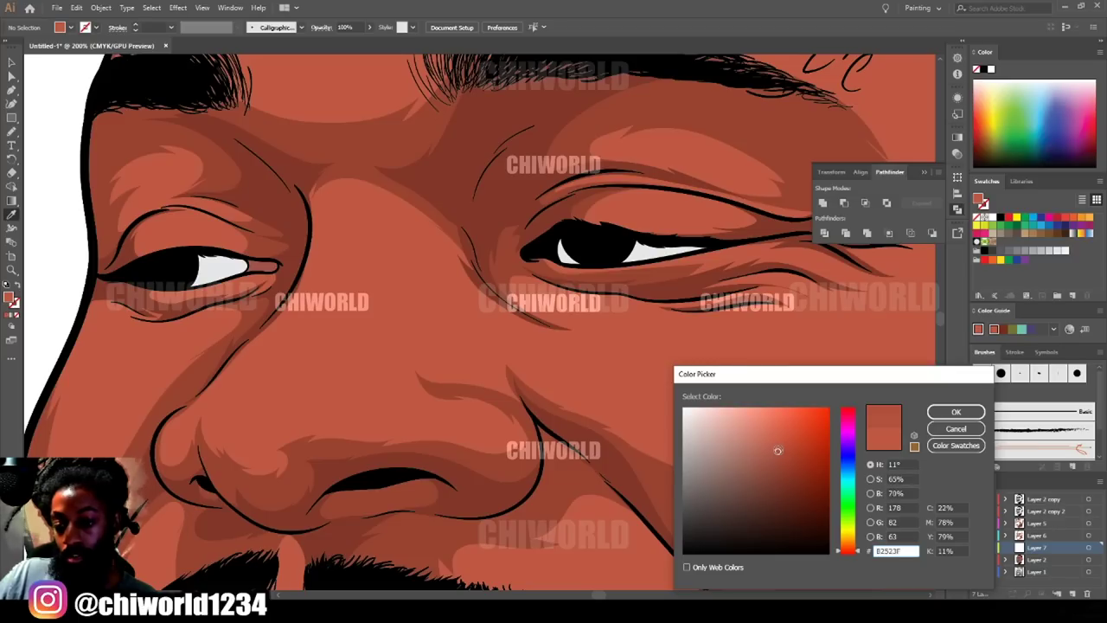
pyautogui.click(955, 413)
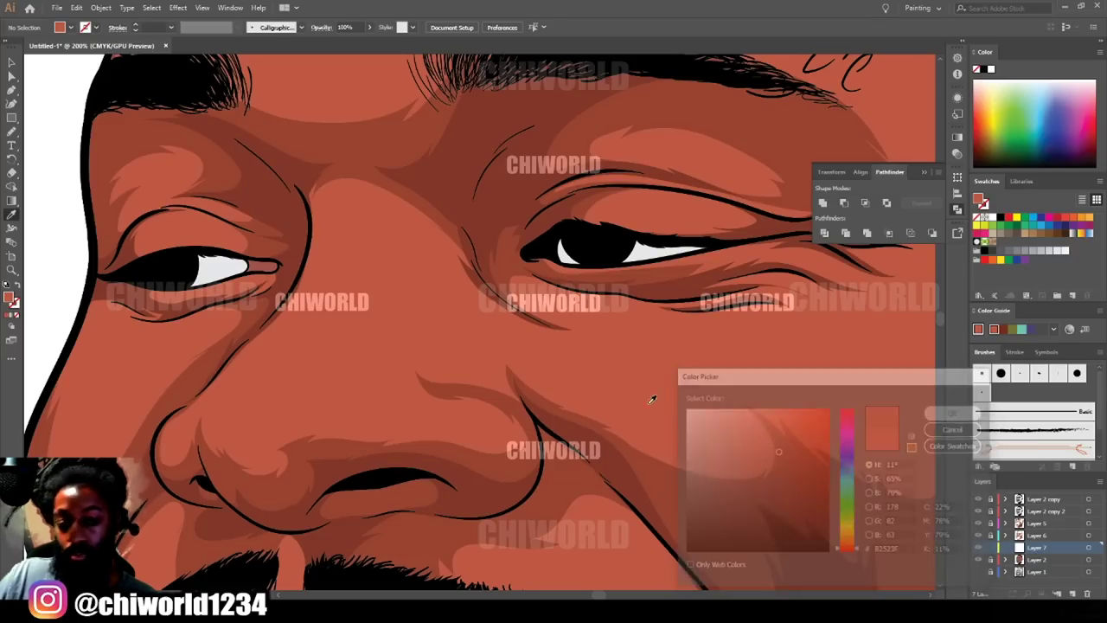
# Draw a closed light shading shape with a jagged upper edge across the nose tip and both nostrils.
pyautogui.click(11, 132)
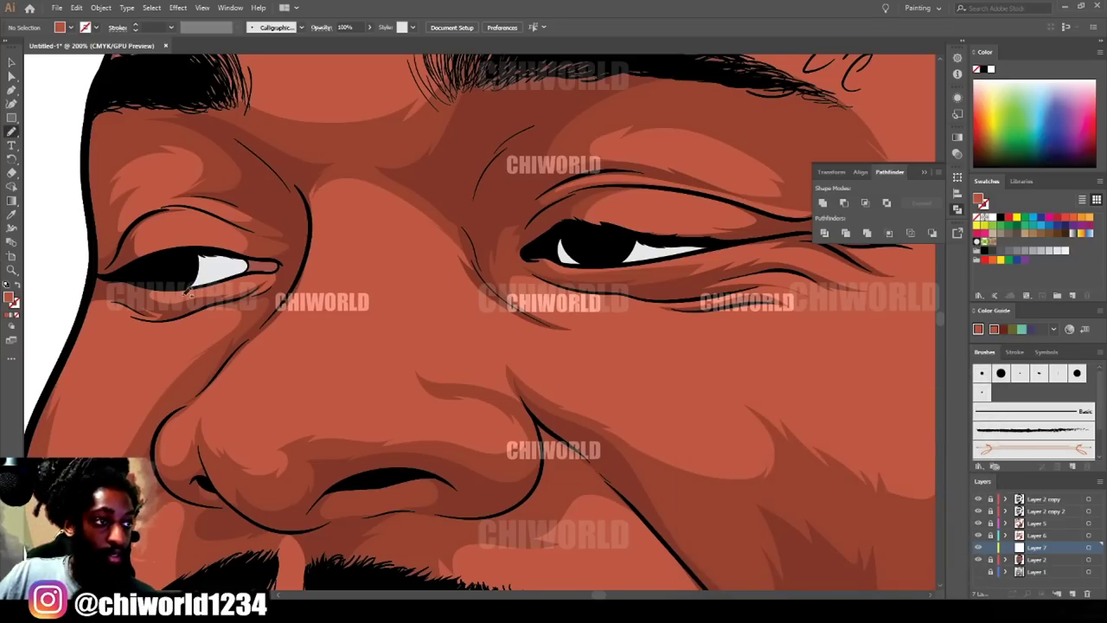
pyautogui.scroll(2, 255, 374)
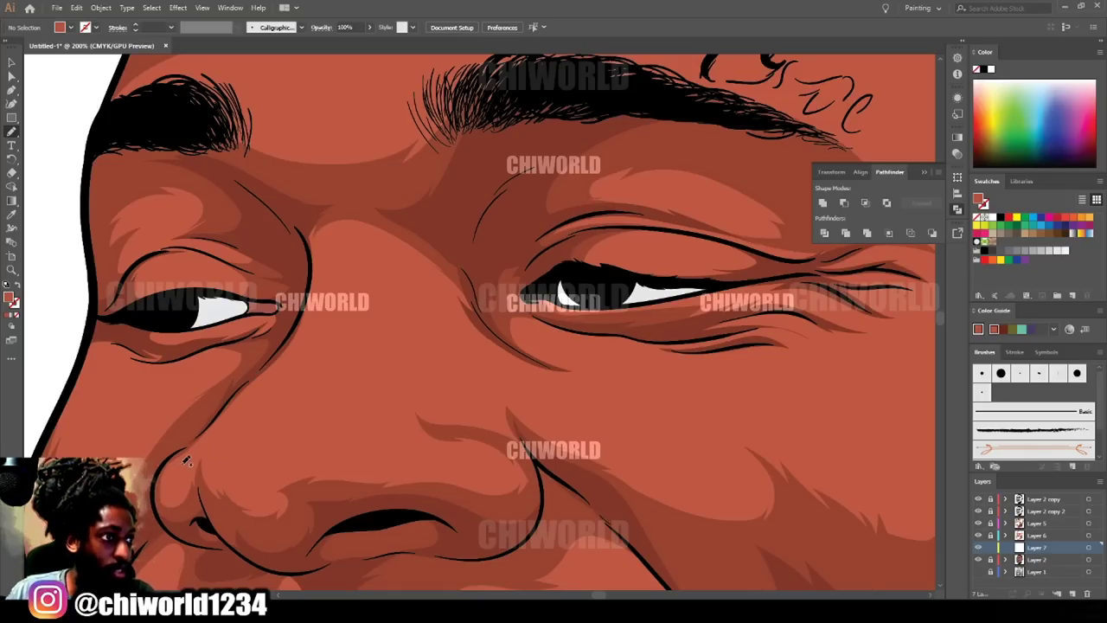
pyautogui.moveTo(411, 519)
pyautogui.mouseDown()
pyautogui.moveTo(467, 515)
pyautogui.moveTo(532, 481)
pyautogui.moveTo(523, 452)
pyautogui.mouseUp()
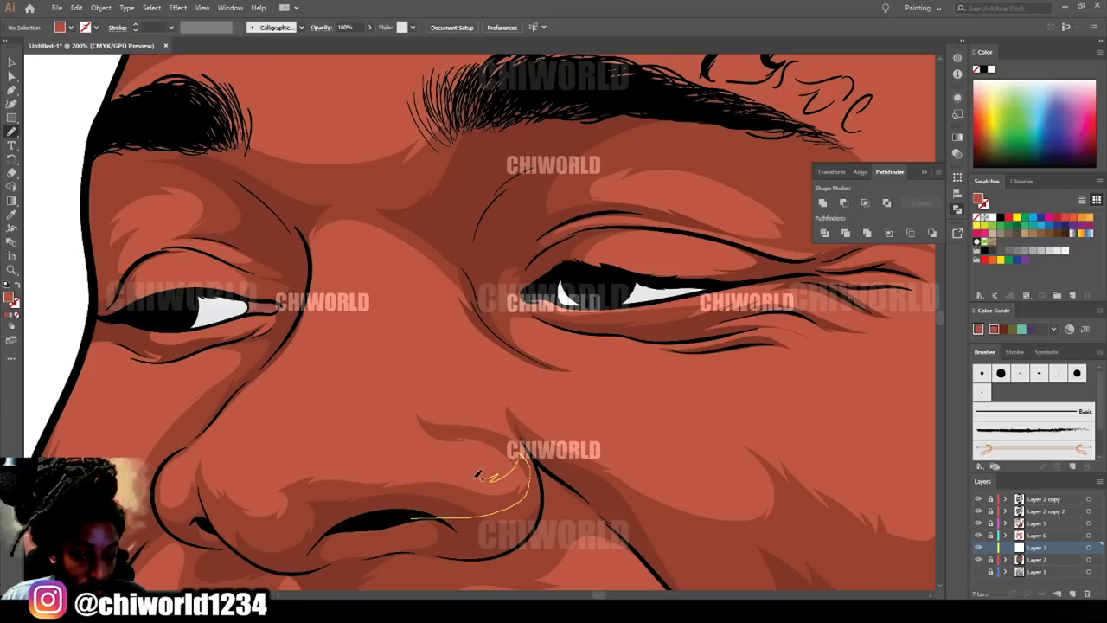
pyautogui.moveTo(438, 466); pyautogui.dragTo(406, 460)
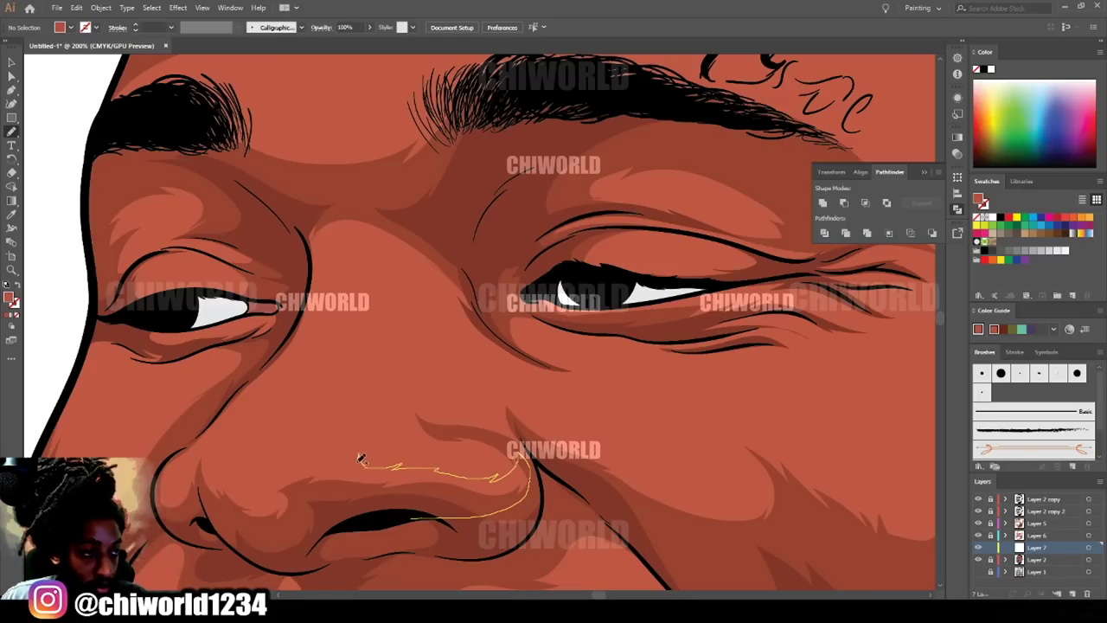
pyautogui.moveTo(254, 475); pyautogui.dragTo(216, 471)
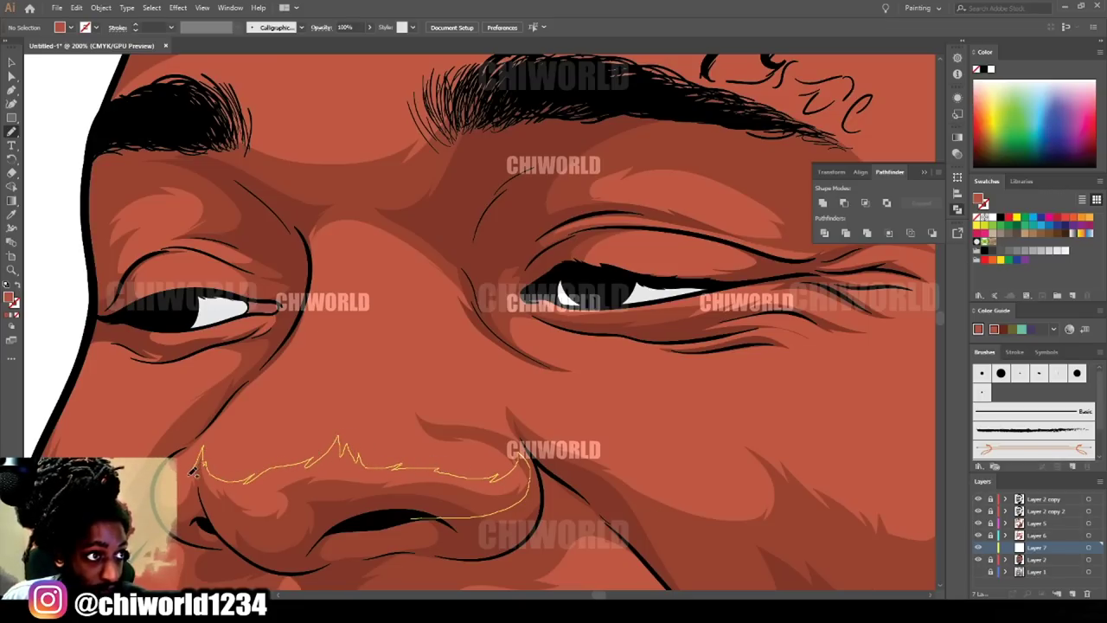
pyautogui.moveTo(173, 519)
pyautogui.mouseDown()
pyautogui.moveTo(441, 514)
pyautogui.moveTo(472, 487)
pyautogui.mouseUp()
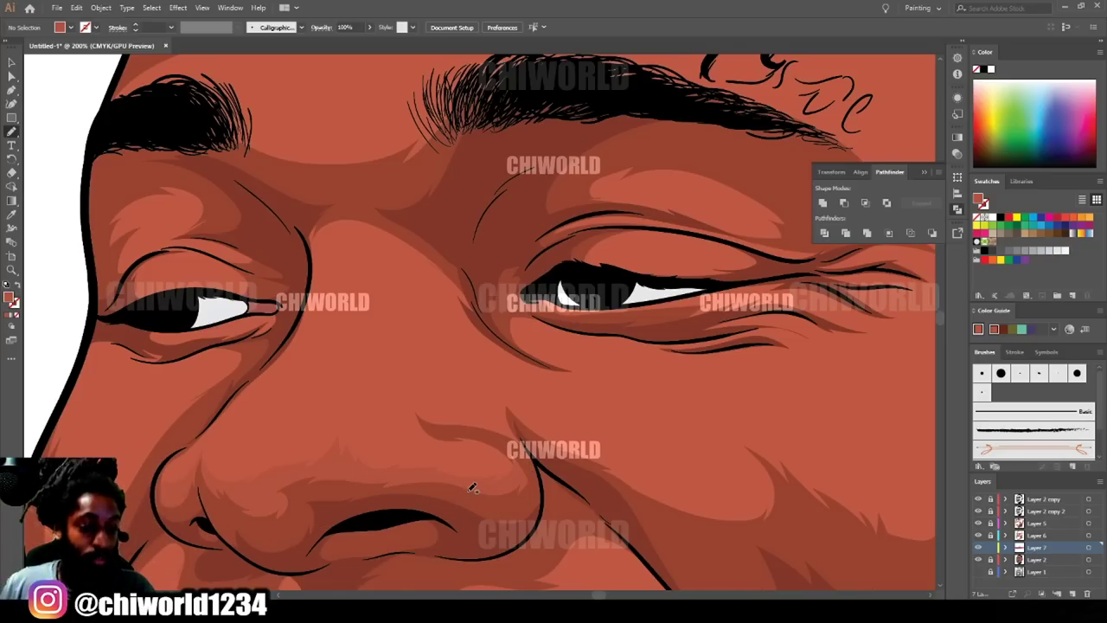
# Select the nose shading shape and raise its Yellow slightly using Adjust Color Balance.
pyautogui.scroll(-5, 631, 571)
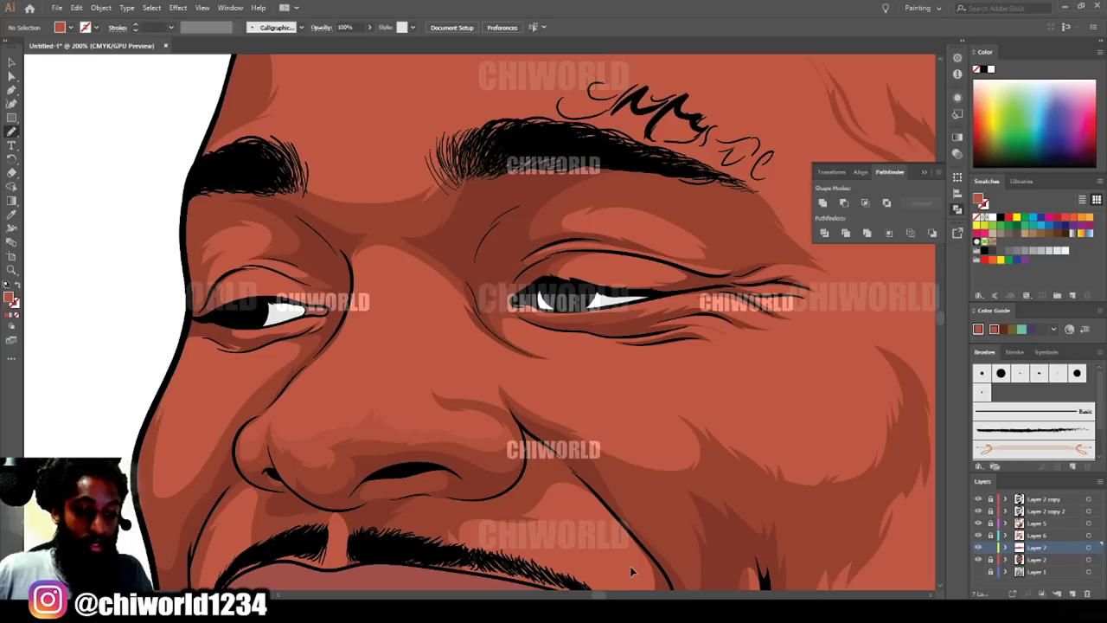
pyautogui.scroll(5, 605, 545)
pyautogui.scroll(2, 522, 529)
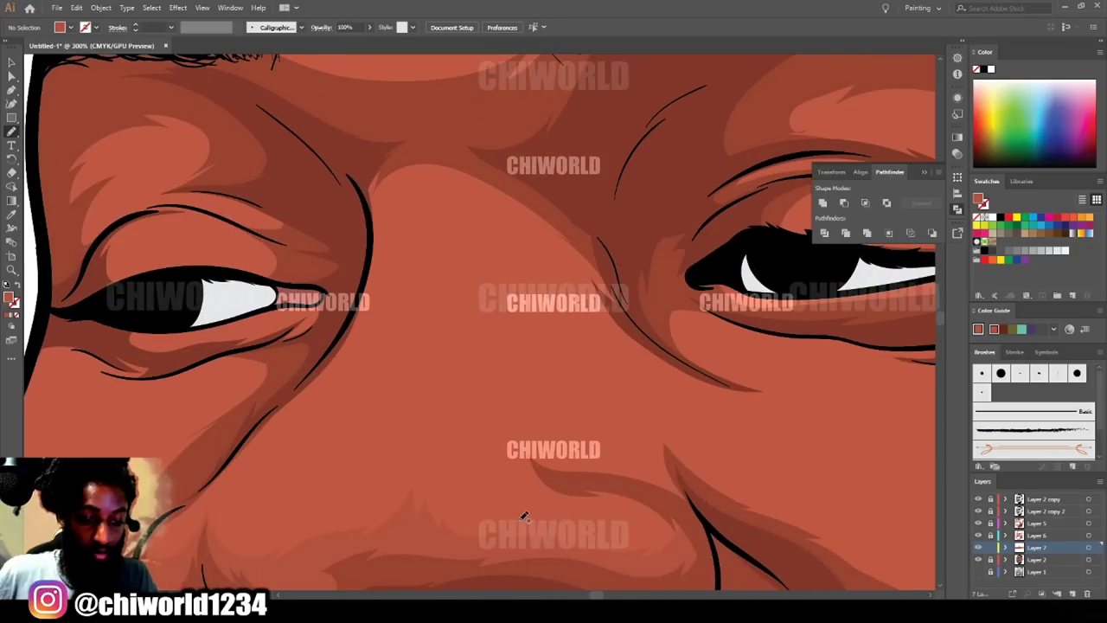
pyautogui.click(11, 62)
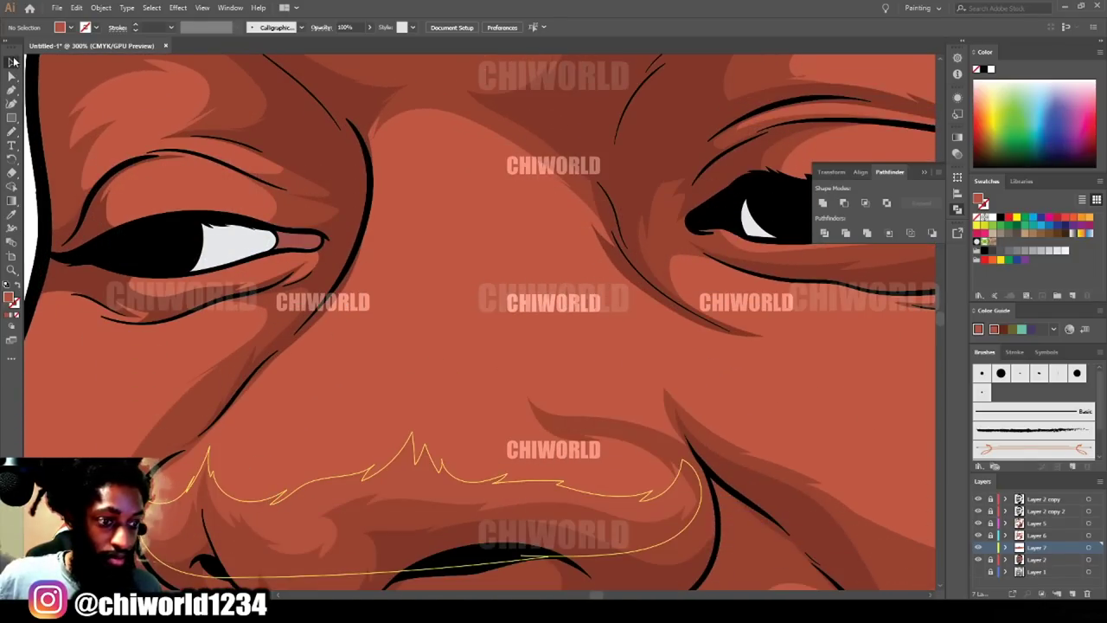
pyautogui.click(404, 477)
pyautogui.click(75, 9)
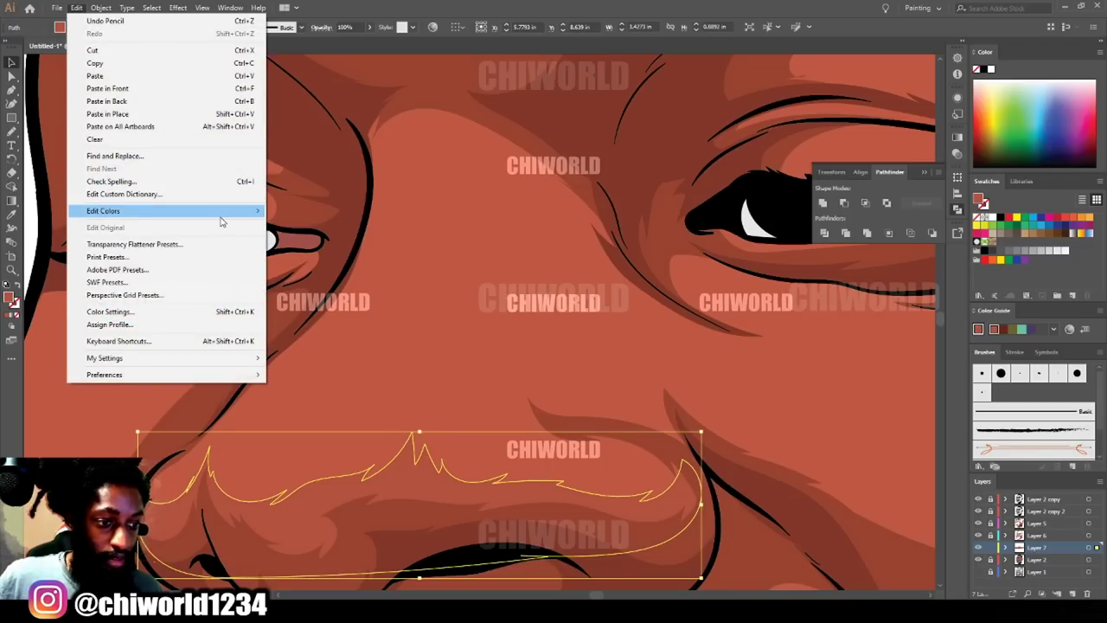
pyautogui.moveTo(231, 214)
pyautogui.click(307, 244)
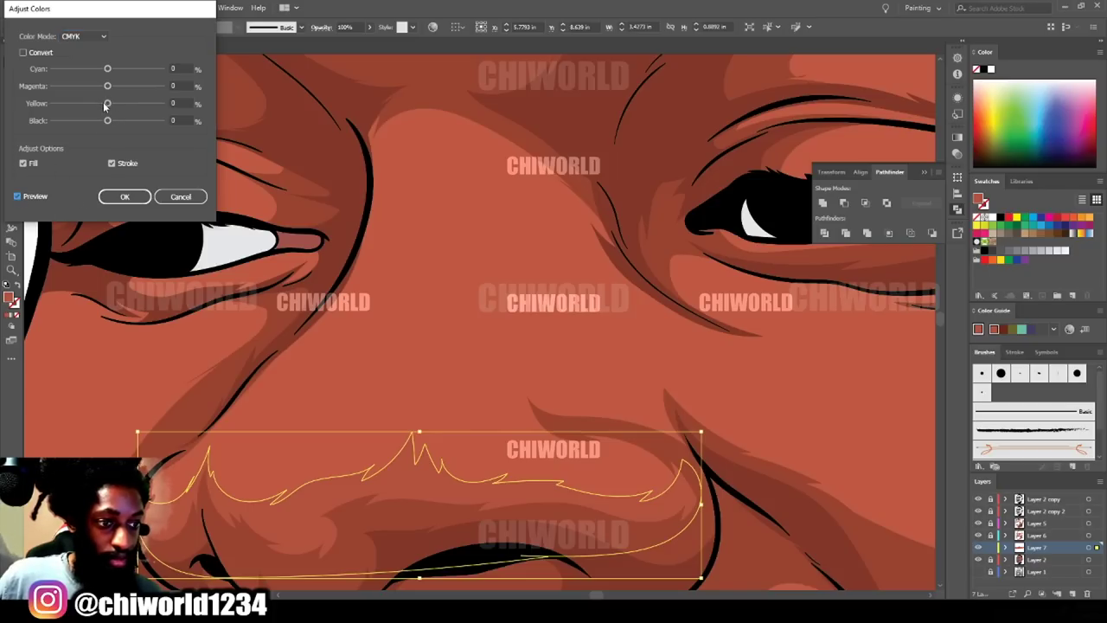
pyautogui.moveTo(104, 104); pyautogui.dragTo(112, 105)
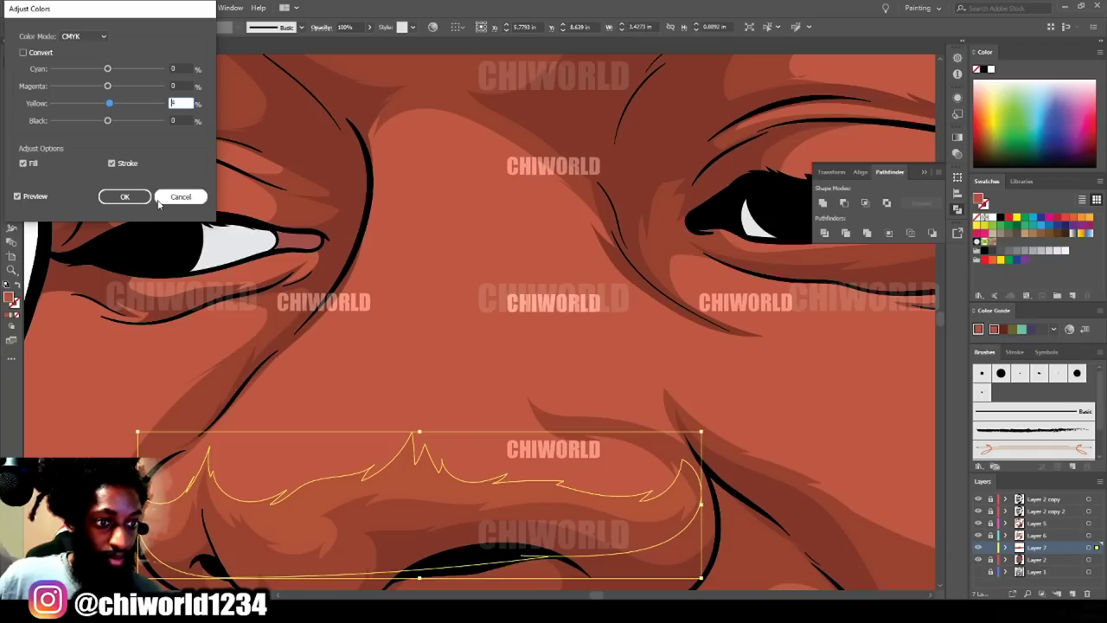
pyautogui.click(124, 197)
pyautogui.hotkey('ctrl', 'shift', 'a')
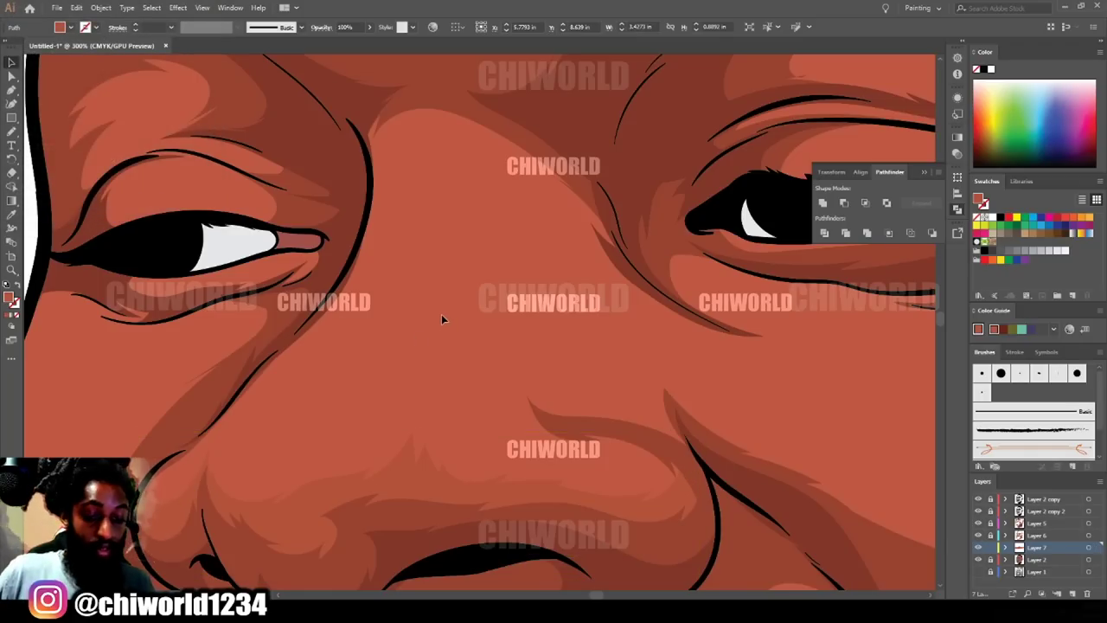
# Adjust the nose shading shape's color balance again, raising Magenta by 2% and Cyan slightly.
pyautogui.hotkey('ctrl', '-')
pyautogui.hotkey('ctrl', '-')
pyautogui.hotkey('ctrl', '-')
pyautogui.hotkey('ctrl', '-')
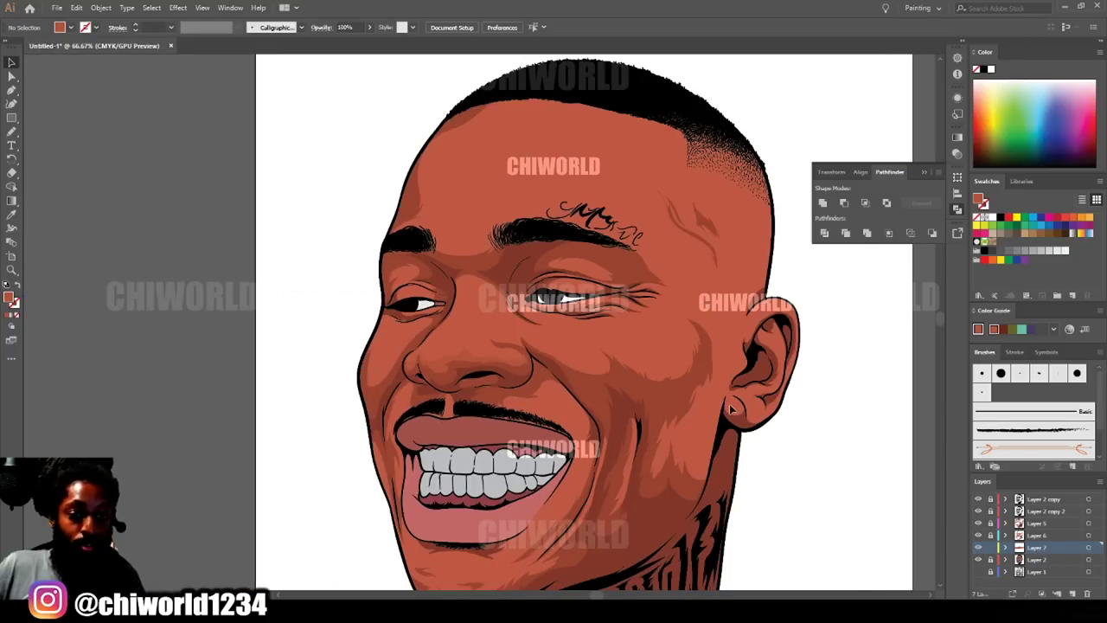
pyautogui.hotkey('ctrl', '+')
pyautogui.hotkey('ctrl', '+')
pyautogui.hotkey('ctrl', '+')
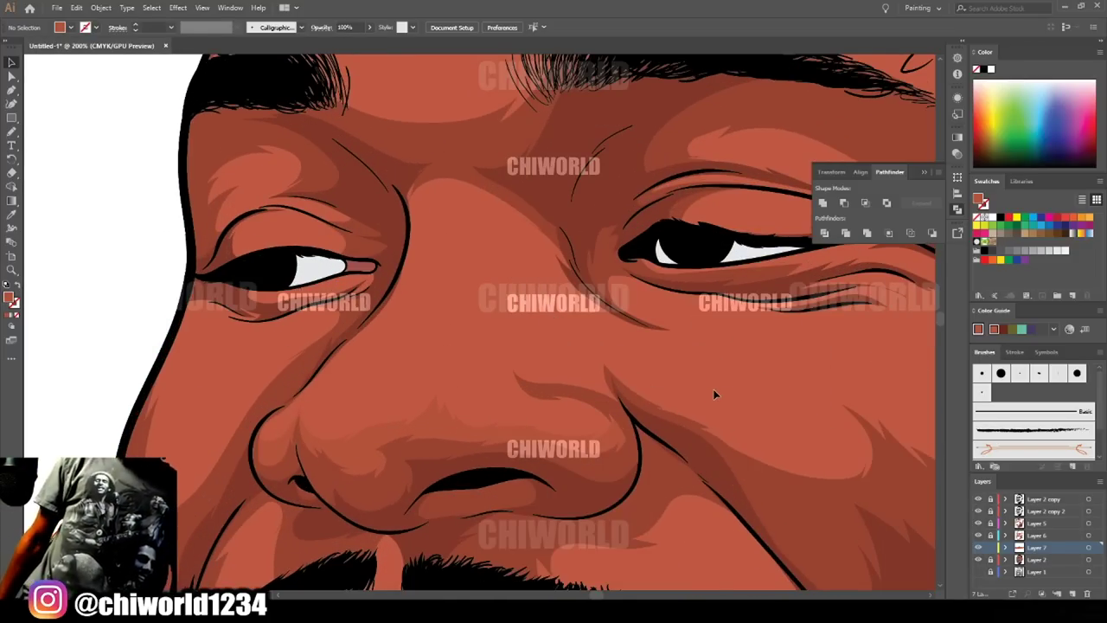
pyautogui.scroll(1, 642, 474)
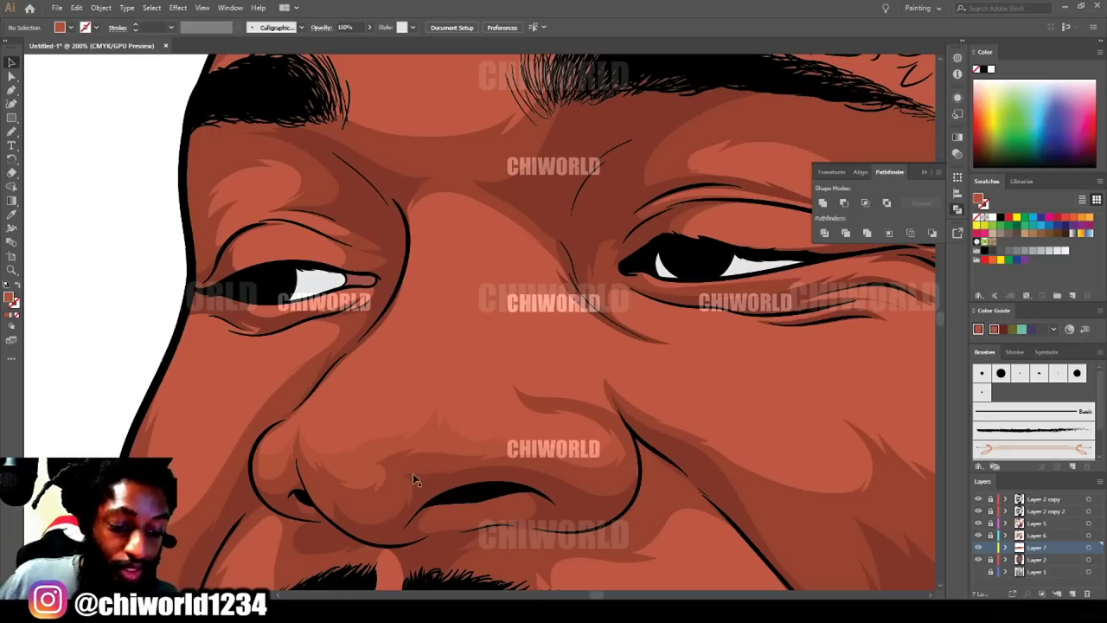
pyautogui.click(345, 468)
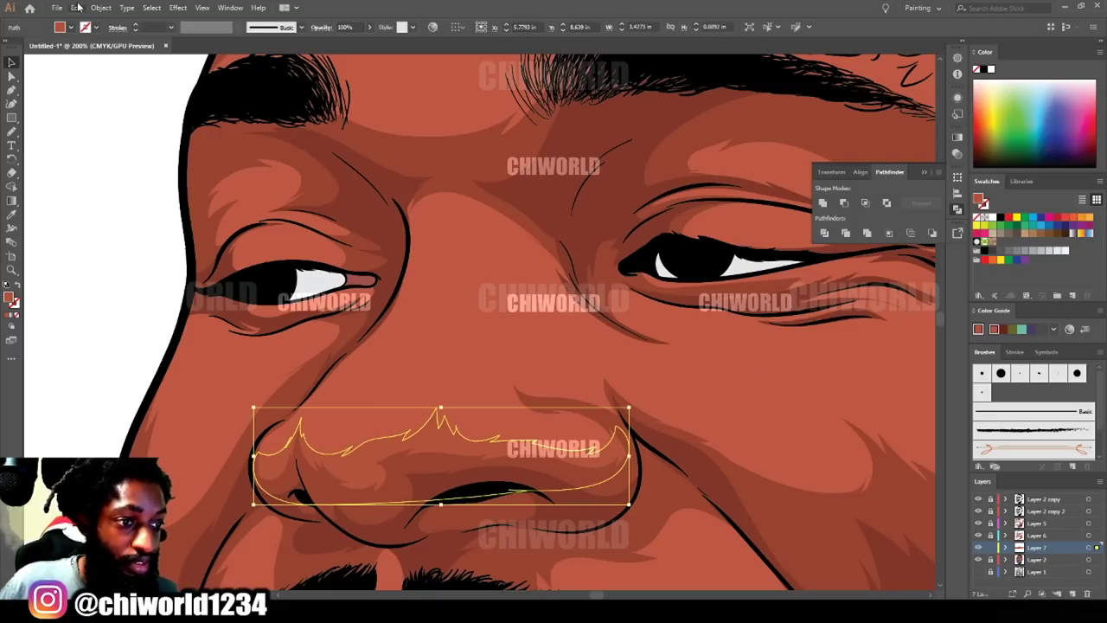
pyautogui.click(76, 6)
pyautogui.moveTo(247, 216)
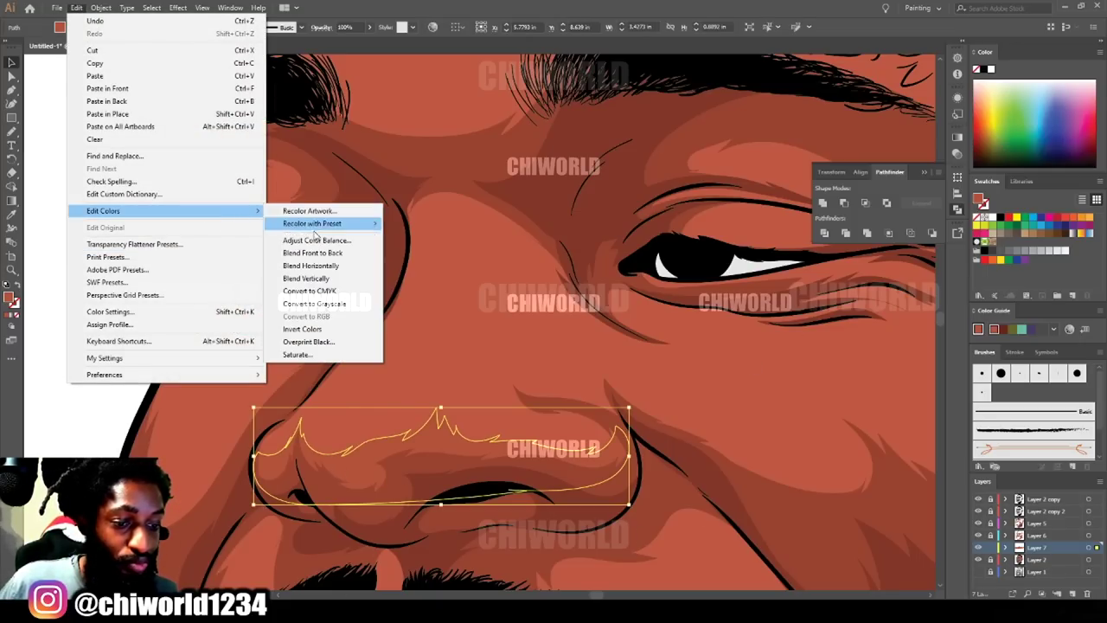
pyautogui.click(338, 240)
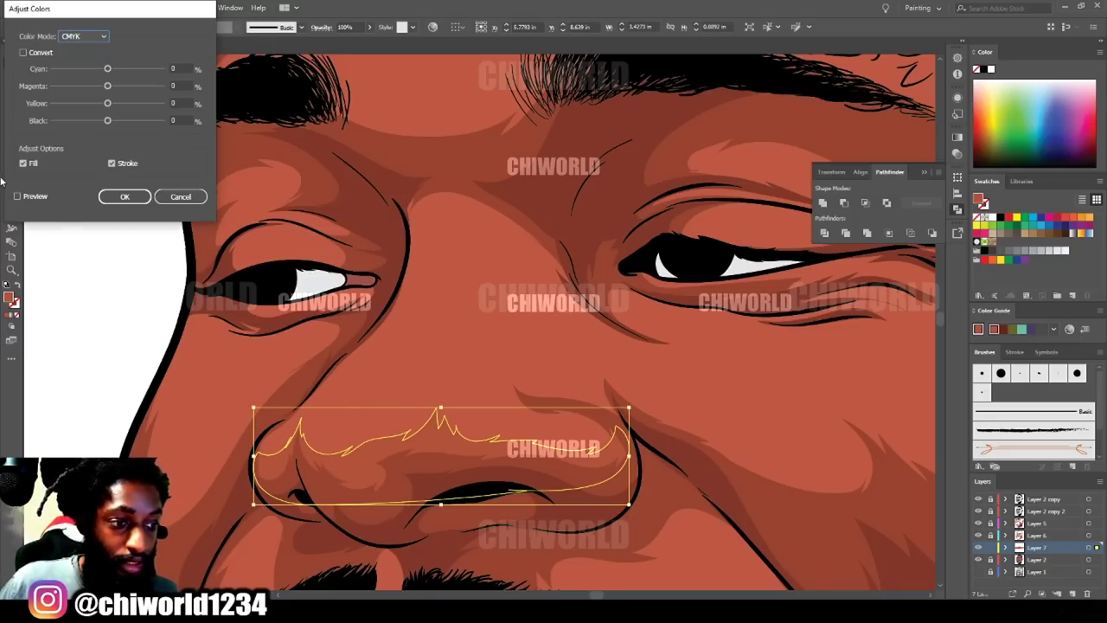
pyautogui.click(109, 87)
pyautogui.moveTo(107, 69); pyautogui.dragTo(101, 70)
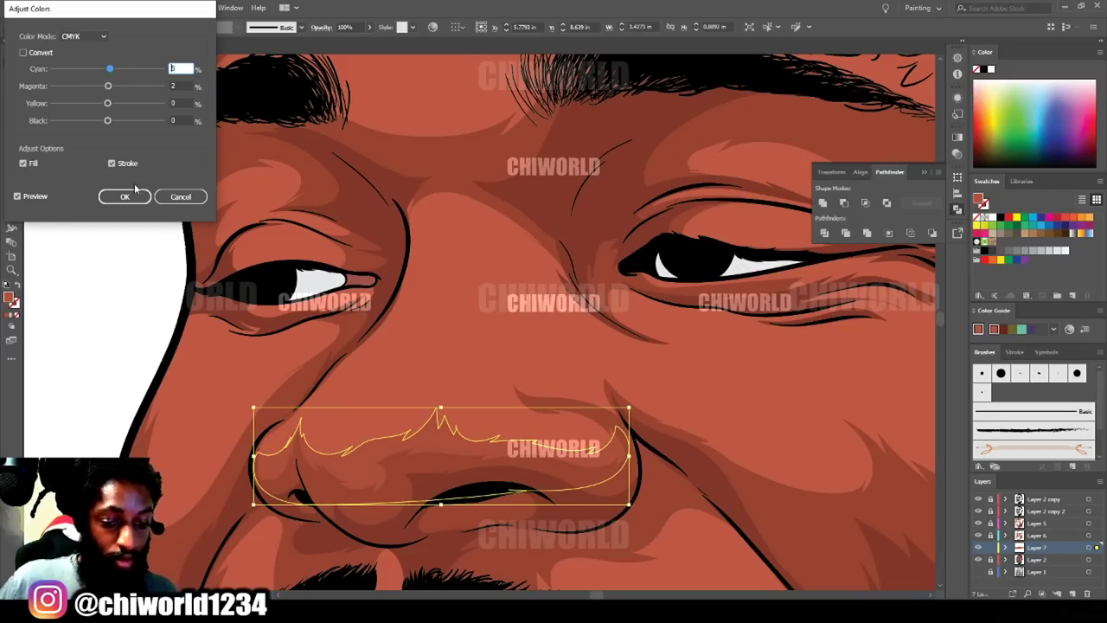
pyautogui.click(132, 197)
pyautogui.click(159, 326)
# Draw light shading shapes with the Pencil tool along the nose bridge and around the inner corners of both eyes.
pyautogui.hotkey('ctrl', '-')
pyautogui.hotkey('ctrl', '-')
pyautogui.hotkey('ctrl', '=')
pyautogui.hotkey('ctrl', '=')
pyautogui.click(11, 131)
pyautogui.scroll(1, 470, 407)
pyautogui.scroll(1, 433, 398)
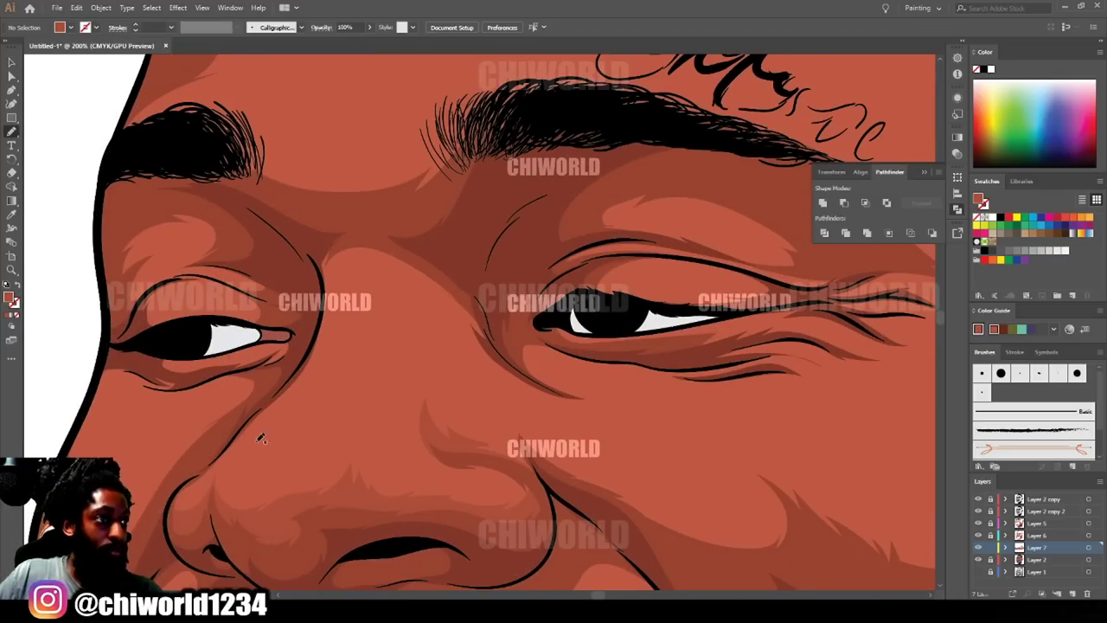
pyautogui.moveTo(234, 437); pyautogui.dragTo(359, 238)
pyautogui.moveTo(337, 275)
pyautogui.mouseDown()
pyautogui.moveTo(389, 268)
pyautogui.moveTo(452, 319)
pyautogui.moveTo(446, 355)
pyautogui.mouseUp()
pyautogui.moveTo(594, 397); pyautogui.dragTo(335, 278)
pyautogui.scroll(5, 336, 279)
pyautogui.moveTo(238, 294)
pyautogui.mouseDown()
pyautogui.moveTo(537, 241)
pyautogui.moveTo(240, 290)
pyautogui.mouseUp()
pyautogui.hotkey('ctrl', '-')
pyautogui.hotkey('ctrl', '-')
pyautogui.hotkey('ctrl', '-')
pyautogui.hotkey('ctrl', '-')
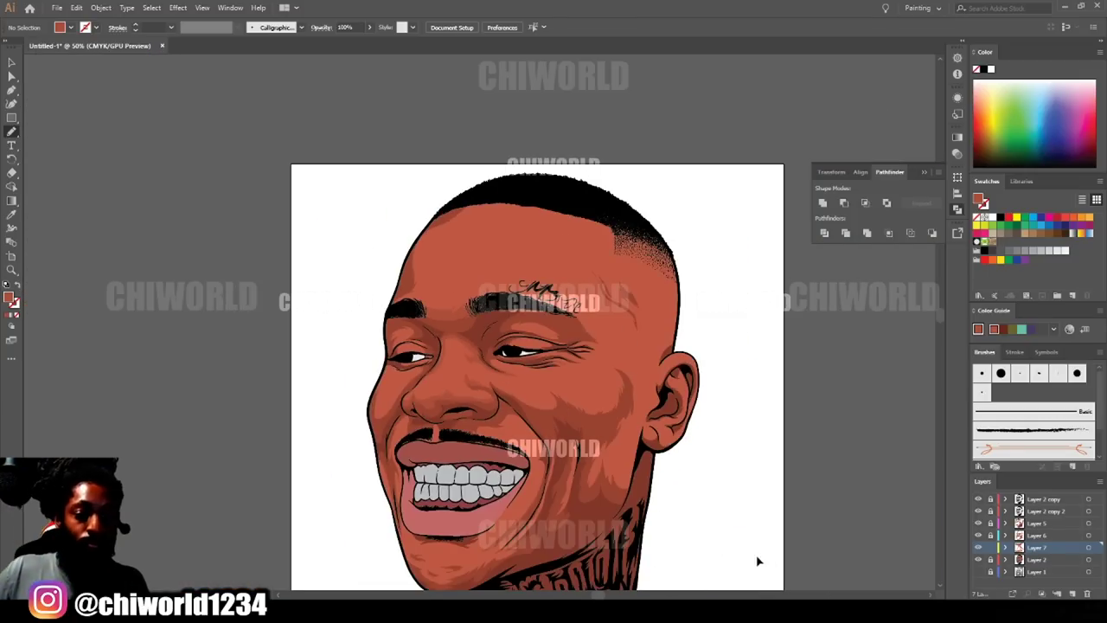
# Draw light shading shapes on the left cheek, around the left eye and between the eyebrows.
pyautogui.hotkey('ctrl', '+')
pyautogui.hotkey('ctrl', '+')
pyautogui.scroll(-3, 692, 524)
pyautogui.hotkey('ctrl', '+')
pyautogui.scroll(-6, 688, 530)
pyautogui.moveTo(301, 390)
pyautogui.mouseDown()
pyautogui.moveTo(333, 467)
pyautogui.moveTo(316, 318)
pyautogui.moveTo(337, 294)
pyautogui.moveTo(303, 388)
pyautogui.moveTo(394, 277)
pyautogui.moveTo(344, 329)
pyautogui.moveTo(272, 345)
pyautogui.moveTo(264, 398)
pyautogui.mouseUp()
pyautogui.scroll(2, 344, 242)
pyautogui.scroll(4, 343, 241)
pyautogui.scroll(1, 264, 424)
pyautogui.scroll(2, 305, 327)
pyautogui.moveTo(343, 469)
pyautogui.mouseDown()
pyautogui.moveTo(442, 356)
pyautogui.moveTo(346, 468)
pyautogui.mouseUp()
pyautogui.moveTo(334, 314); pyautogui.dragTo(421, 337)
pyautogui.moveTo(508, 312)
pyautogui.mouseDown()
pyautogui.moveTo(421, 316)
pyautogui.moveTo(338, 317)
pyautogui.mouseUp()
pyautogui.scroll(1, 308, 295)
pyautogui.moveTo(302, 360)
pyautogui.mouseDown()
pyautogui.moveTo(449, 335)
pyautogui.moveTo(378, 311)
pyautogui.moveTo(463, 277)
pyautogui.moveTo(346, 252)
pyautogui.moveTo(336, 231)
pyautogui.moveTo(402, 226)
pyautogui.moveTo(300, 367)
pyautogui.mouseUp()
pyautogui.scroll(-3, 725, 502)
pyautogui.scroll(6, 662, 467)
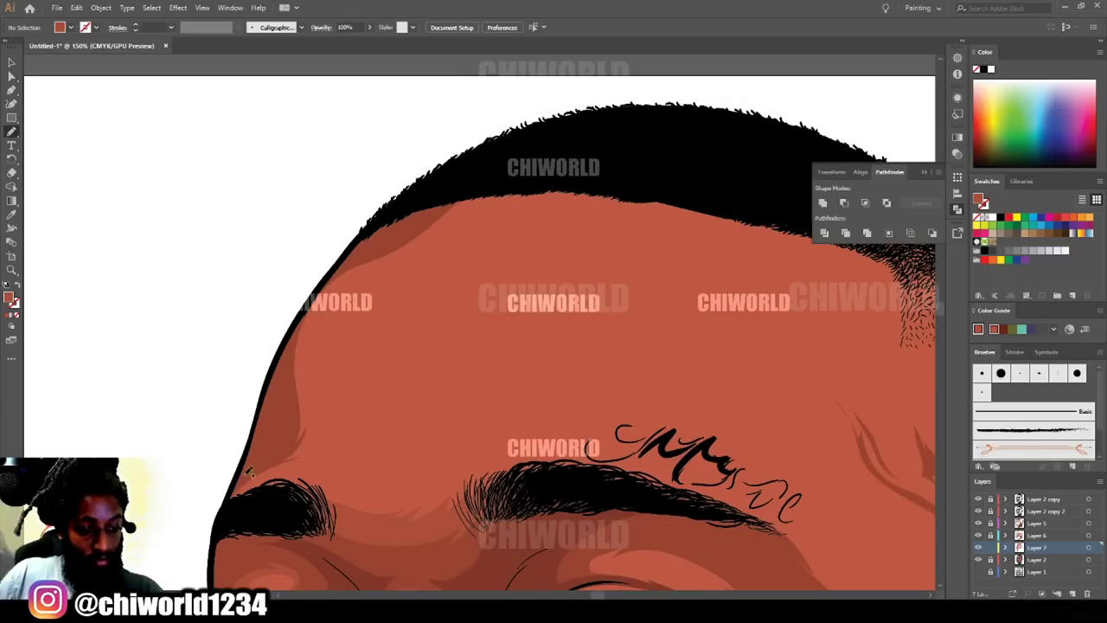
# Draw a light shading shape along the forehead's left edge up to the hairline, plus smaller shapes around the right eye.
pyautogui.moveTo(250, 472)
pyautogui.mouseDown()
pyautogui.moveTo(288, 469)
pyautogui.moveTo(353, 407)
pyautogui.moveTo(322, 320)
pyautogui.moveTo(437, 246)
pyautogui.moveTo(631, 183)
pyautogui.mouseUp()
pyautogui.moveTo(313, 340)
pyautogui.mouseDown()
pyautogui.moveTo(386, 274)
pyautogui.moveTo(306, 330)
pyautogui.moveTo(433, 376)
pyautogui.moveTo(475, 339)
pyautogui.moveTo(347, 329)
pyautogui.mouseUp()
pyautogui.scroll(-4, 699, 552)
pyautogui.scroll(5, 681, 549)
pyautogui.moveTo(389, 331)
pyautogui.mouseDown()
pyautogui.moveTo(471, 311)
pyautogui.moveTo(450, 296)
pyautogui.moveTo(545, 312)
pyautogui.moveTo(596, 342)
pyautogui.mouseUp()
pyautogui.moveTo(303, 424)
pyautogui.mouseDown()
pyautogui.moveTo(390, 457)
pyautogui.moveTo(376, 444)
pyautogui.moveTo(545, 443)
pyautogui.mouseUp()
pyautogui.scroll(2, 403, 306)
pyautogui.moveTo(625, 391)
pyautogui.mouseDown()
pyautogui.moveTo(734, 424)
pyautogui.moveTo(647, 298)
pyautogui.moveTo(613, 424)
pyautogui.mouseUp()
pyautogui.hotkey('ctrl', '-')
pyautogui.hotkey('ctrl', '-')
pyautogui.hotkey('ctrl', '-')
pyautogui.hotkey('ctrl', '+')
pyautogui.hotkey('ctrl', '+')
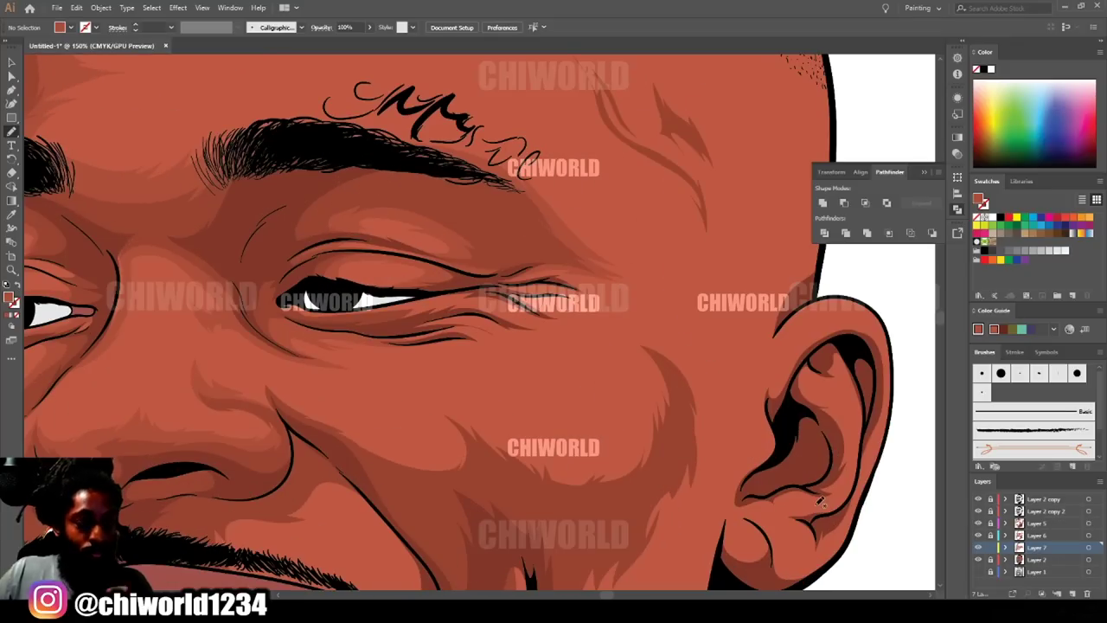
# Draw light shading shapes from beside the nose across the right cheek.
pyautogui.moveTo(228, 362)
pyautogui.mouseDown()
pyautogui.moveTo(338, 413)
pyautogui.moveTo(438, 441)
pyautogui.moveTo(489, 411)
pyautogui.moveTo(606, 448)
pyautogui.moveTo(640, 367)
pyautogui.moveTo(715, 395)
pyautogui.moveTo(548, 490)
pyautogui.moveTo(295, 430)
pyautogui.mouseUp()
pyautogui.hotkey('ctrl', '-')
pyautogui.hotkey('ctrl', '-')
pyautogui.hotkey('ctrl', '-')
pyautogui.hotkey('ctrl', '+')
pyautogui.hotkey('ctrl', '+')
pyautogui.scroll(-5, 519, 472)
pyautogui.moveTo(469, 447)
pyautogui.mouseDown()
pyautogui.moveTo(465, 496)
pyautogui.moveTo(510, 396)
pyautogui.moveTo(506, 327)
pyautogui.moveTo(632, 407)
pyautogui.moveTo(607, 348)
pyautogui.moveTo(617, 307)
pyautogui.mouseUp()
pyautogui.hotkey('ctrl', '-')
pyautogui.hotkey('ctrl', '-')
pyautogui.hotkey('ctrl', '-')
pyautogui.hotkey('ctrl', '+')
pyautogui.hotkey('ctrl', '+')
pyautogui.hotkey('ctrl', '+')
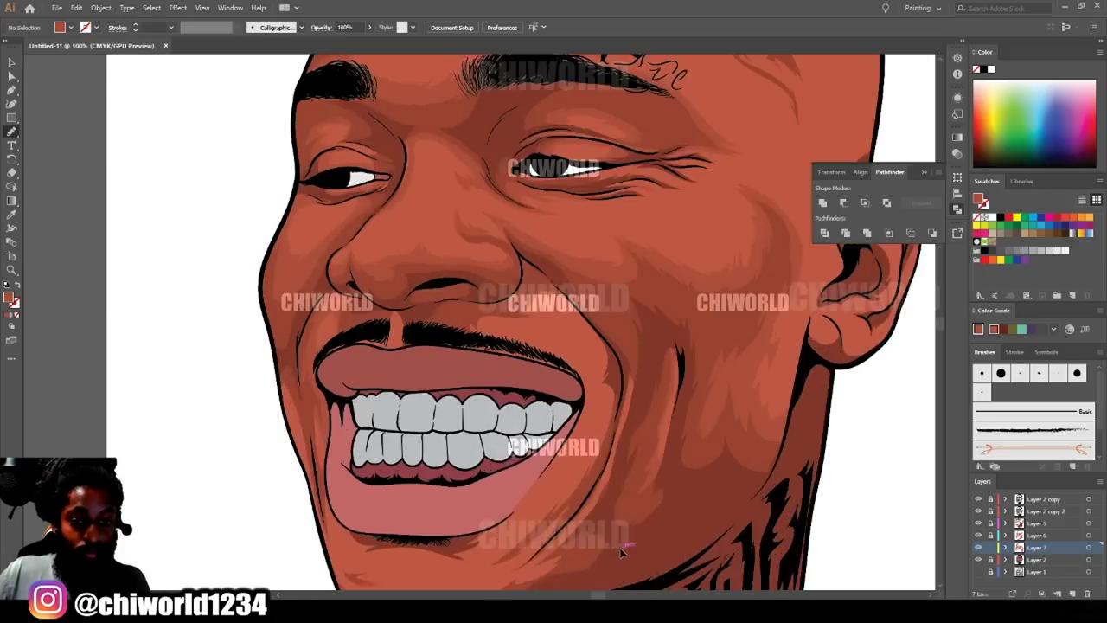
# Draw jagged light shading between the mustache and the right smile fold, and shade the area above the upper lip.
pyautogui.hotkey('ctrl', '+')
pyautogui.moveTo(462, 404); pyautogui.dragTo(410, 349)
pyautogui.moveTo(389, 262)
pyautogui.mouseDown()
pyautogui.moveTo(476, 307)
pyautogui.moveTo(549, 268)
pyautogui.moveTo(603, 332)
pyautogui.moveTo(558, 437)
pyautogui.moveTo(547, 208)
pyautogui.moveTo(415, 241)
pyautogui.moveTo(470, 305)
pyautogui.mouseUp()
pyautogui.hotkey('ctrl', '-')
pyautogui.hotkey('ctrl', '+')
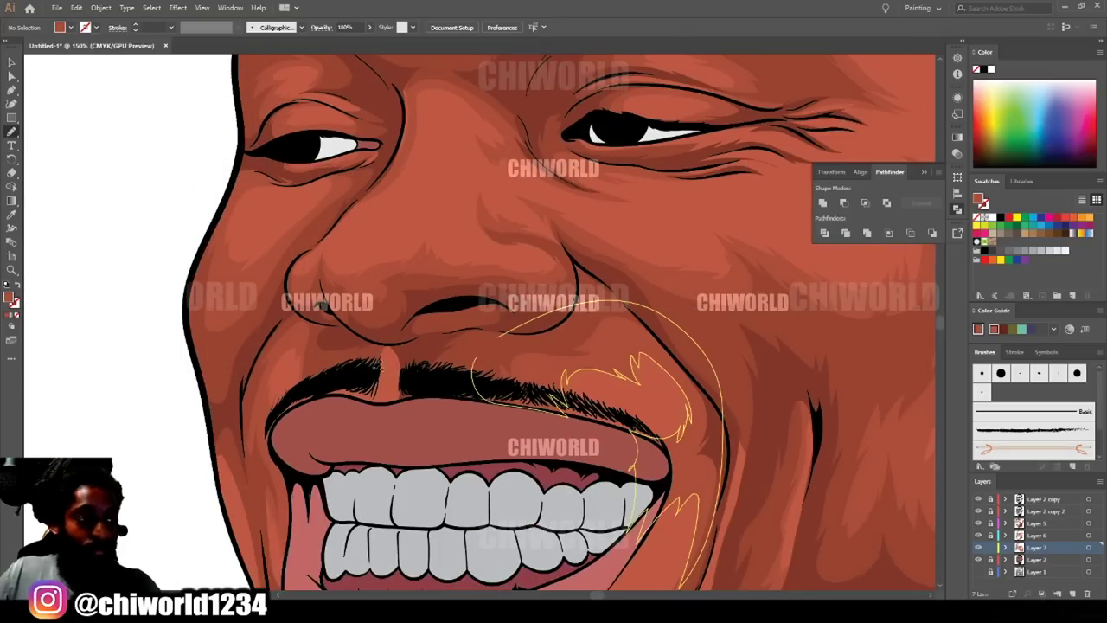
pyautogui.moveTo(389, 364); pyautogui.dragTo(418, 399)
pyautogui.hotkey('ctrl', '-')
pyautogui.hotkey('ctrl', '-')
pyautogui.hotkey('ctrl', '-')
pyautogui.hotkey('ctrl', '+')
pyautogui.hotkey('ctrl', '+')
pyautogui.hotkey('ctrl', '+')
# Draw light shading shapes along the left jaw, beneath the lower lip and across the chin and lower jaw.
pyautogui.moveTo(260, 482); pyautogui.dragTo(339, 341)
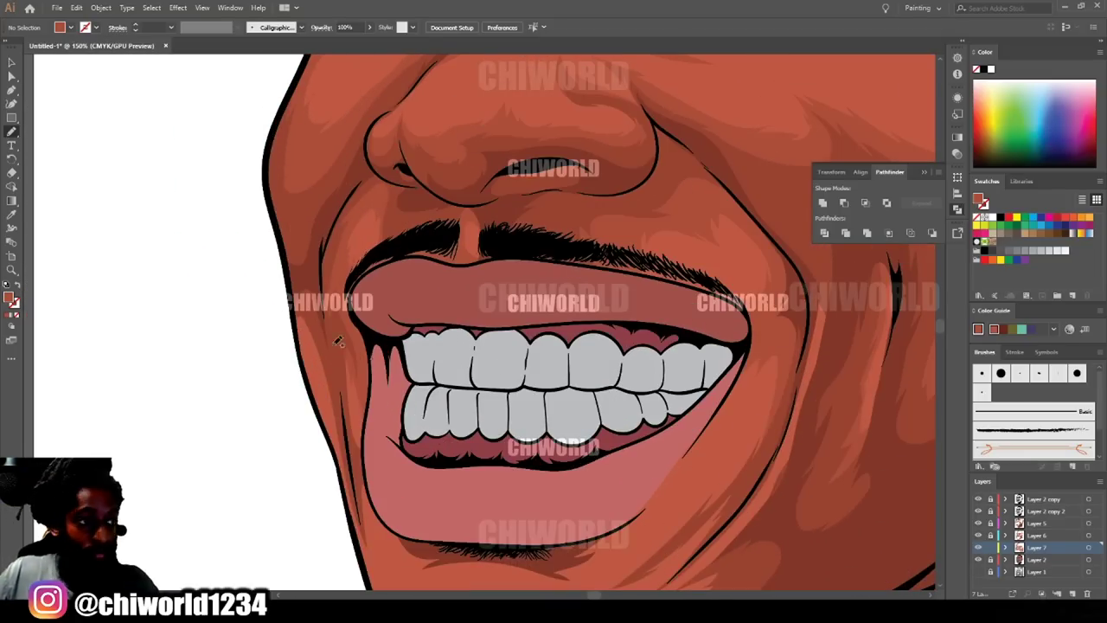
pyautogui.moveTo(322, 406)
pyautogui.mouseDown()
pyautogui.moveTo(359, 554)
pyautogui.moveTo(316, 333)
pyautogui.moveTo(298, 305)
pyautogui.mouseUp()
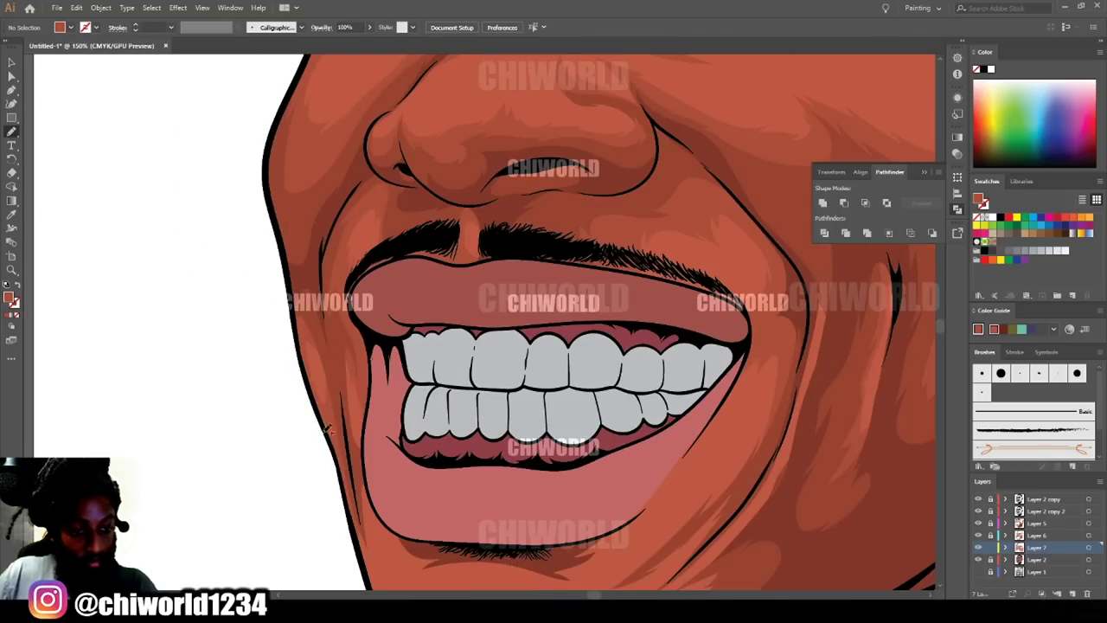
pyautogui.scroll(-3, 454, 537)
pyautogui.moveTo(530, 478)
pyautogui.mouseDown()
pyautogui.moveTo(568, 456)
pyautogui.moveTo(501, 440)
pyautogui.moveTo(458, 398)
pyautogui.moveTo(534, 369)
pyautogui.moveTo(689, 201)
pyautogui.moveTo(708, 201)
pyautogui.moveTo(583, 385)
pyautogui.moveTo(616, 377)
pyautogui.moveTo(693, 301)
pyautogui.moveTo(739, 204)
pyautogui.moveTo(613, 419)
pyautogui.moveTo(707, 375)
pyautogui.mouseUp()
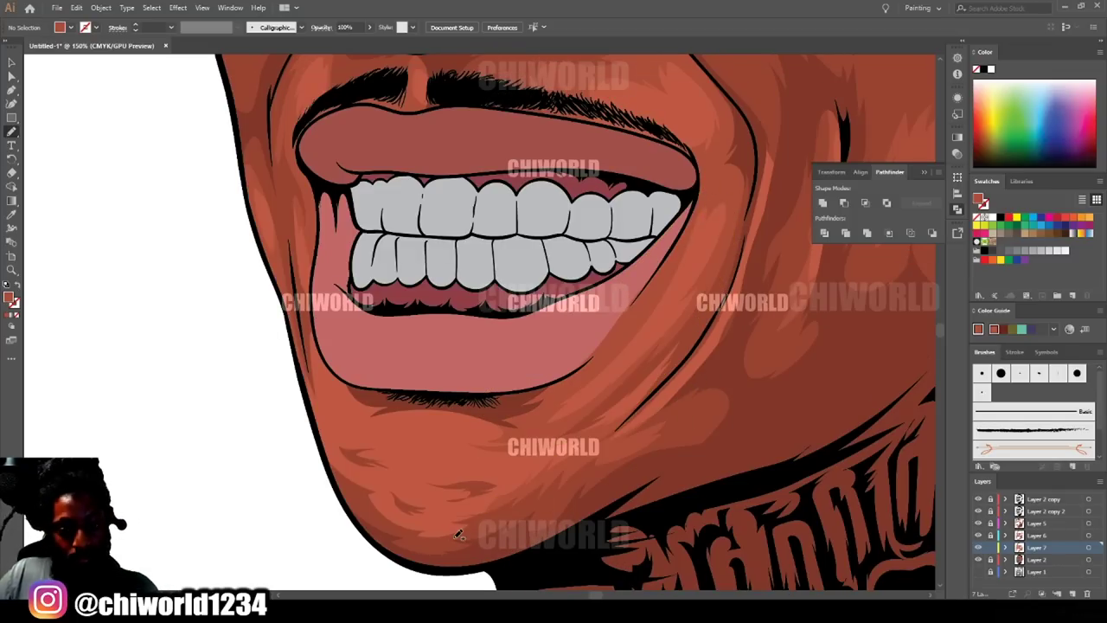
pyautogui.moveTo(489, 506); pyautogui.dragTo(394, 534)
pyautogui.moveTo(516, 426)
pyautogui.mouseDown()
pyautogui.moveTo(351, 417)
pyautogui.moveTo(321, 323)
pyautogui.mouseUp()
pyautogui.moveTo(326, 376); pyautogui.dragTo(315, 335)
pyautogui.hotkey('ctrl', '-')
pyautogui.hotkey('ctrl', '+')
pyautogui.moveTo(645, 458)
pyautogui.mouseDown()
pyautogui.moveTo(584, 477)
pyautogui.moveTo(653, 425)
pyautogui.moveTo(637, 500)
pyautogui.moveTo(609, 490)
pyautogui.mouseUp()
# Draw light shading shapes on the ear, covering the lobe, inner folds and outer rim.
pyautogui.hotkey('ctrl', '-')
pyautogui.hotkey('ctrl', '-')
pyautogui.hotkey('ctrl', '-')
pyautogui.scroll(3, 784, 509)
pyautogui.hotkey('ctrl', '+')
pyautogui.scroll(-1, 777, 509)
pyautogui.hscroll(3, 777, 509)
pyautogui.hotkey('ctrl', '+')
pyautogui.hotkey('ctrl', '+')
pyautogui.hotkey('ctrl', '+')
pyautogui.scroll(1, 776, 507)
pyautogui.moveTo(535, 452)
pyautogui.mouseDown()
pyautogui.moveTo(551, 402)
pyautogui.moveTo(570, 390)
pyautogui.moveTo(644, 449)
pyautogui.moveTo(615, 387)
pyautogui.moveTo(628, 352)
pyautogui.moveTo(688, 381)
pyautogui.moveTo(651, 474)
pyautogui.mouseUp()
pyautogui.scroll(1, 606, 389)
pyautogui.moveTo(593, 369)
pyautogui.mouseDown()
pyautogui.moveTo(581, 342)
pyautogui.moveTo(596, 364)
pyautogui.mouseUp()
pyautogui.moveTo(618, 394)
pyautogui.mouseDown()
pyautogui.moveTo(697, 388)
pyautogui.moveTo(703, 255)
pyautogui.moveTo(641, 234)
pyautogui.moveTo(604, 246)
pyautogui.moveTo(607, 309)
pyautogui.moveTo(679, 190)
pyautogui.mouseUp()
pyautogui.scroll(1, 592, 252)
# Draw jagged light shading on the forehead above the right eyebrow and around the temple veins.
pyautogui.hotkey('ctrl', '-')
pyautogui.hotkey('ctrl', '-')
pyautogui.scroll(2, 900, 447)
pyautogui.hotkey('ctrl', '+')
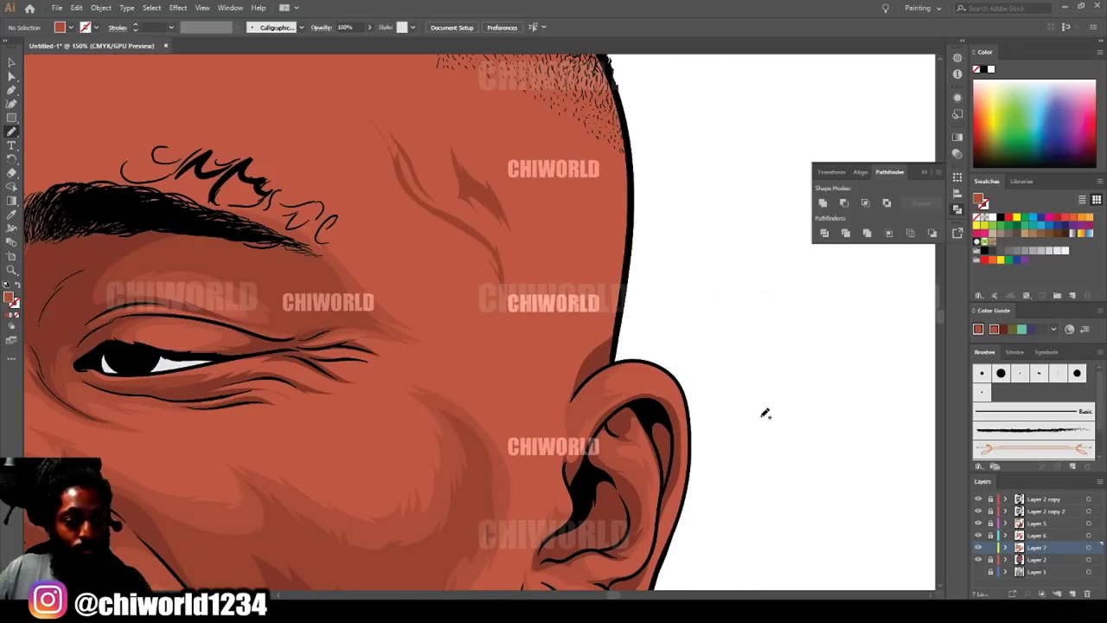
pyautogui.moveTo(305, 404); pyautogui.dragTo(209, 391)
pyautogui.moveTo(226, 388)
pyautogui.mouseDown()
pyautogui.moveTo(340, 391)
pyautogui.moveTo(208, 388)
pyautogui.mouseUp()
pyautogui.moveTo(306, 361); pyautogui.dragTo(287, 354)
pyautogui.scroll(2, 290, 353)
pyautogui.hotkey('ctrl', '-')
pyautogui.hotkey('ctrl', '+')
pyautogui.scroll(1, 616, 475)
pyautogui.moveTo(615, 475)
pyautogui.mouseDown()
pyautogui.moveTo(511, 361)
pyautogui.moveTo(252, 346)
pyautogui.moveTo(339, 311)
pyautogui.moveTo(378, 277)
pyautogui.moveTo(383, 240)
pyautogui.moveTo(454, 267)
pyautogui.moveTo(602, 432)
pyautogui.mouseUp()
pyautogui.scroll(-4, 705, 516)
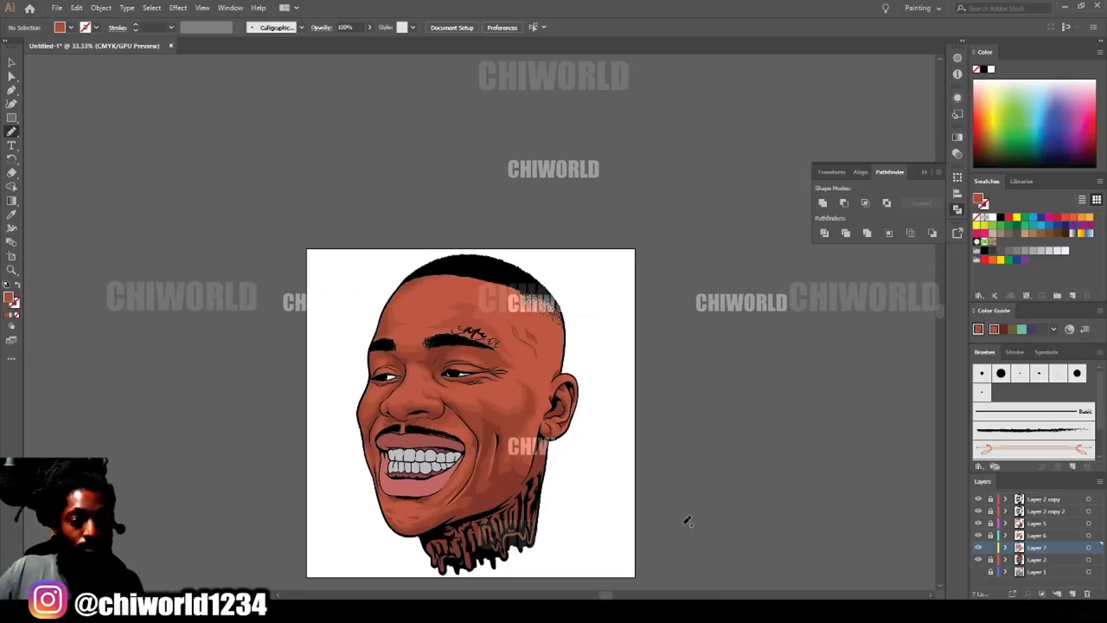
pyautogui.scroll(4, 675, 522)
pyautogui.moveTo(683, 437)
pyautogui.mouseDown()
pyautogui.moveTo(656, 412)
pyautogui.moveTo(610, 454)
pyautogui.moveTo(553, 299)
pyautogui.moveTo(645, 371)
pyautogui.moveTo(592, 299)
pyautogui.moveTo(672, 283)
pyautogui.moveTo(679, 346)
pyautogui.moveTo(707, 302)
pyautogui.moveTo(685, 441)
pyautogui.moveTo(683, 381)
pyautogui.mouseUp()
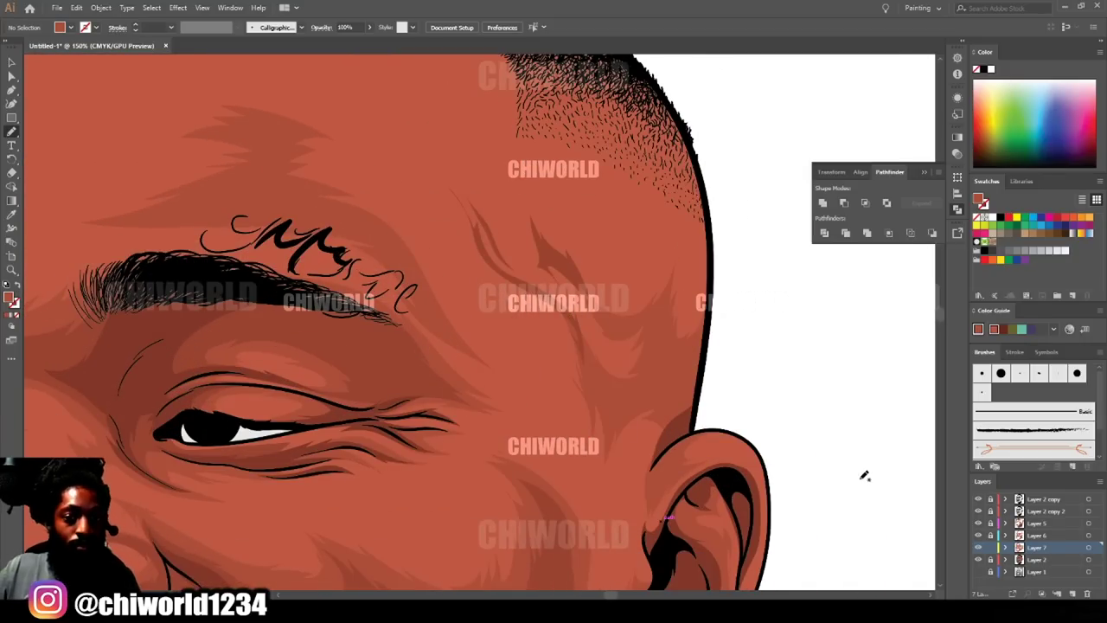
# Add further light shading shapes at the temple beside the ear and across the side of the face.
pyautogui.hotkey('ctrl', '+')
pyautogui.moveTo(630, 471)
pyautogui.mouseDown()
pyautogui.moveTo(564, 355)
pyautogui.moveTo(487, 308)
pyautogui.moveTo(424, 179)
pyautogui.moveTo(493, 292)
pyautogui.moveTo(649, 464)
pyautogui.mouseUp()
pyautogui.moveTo(665, 390)
pyautogui.mouseDown()
pyautogui.moveTo(593, 275)
pyautogui.moveTo(519, 186)
pyautogui.moveTo(535, 280)
pyautogui.moveTo(644, 399)
pyautogui.moveTo(706, 370)
pyautogui.mouseUp()
pyautogui.hotkey('ctrl', '0')
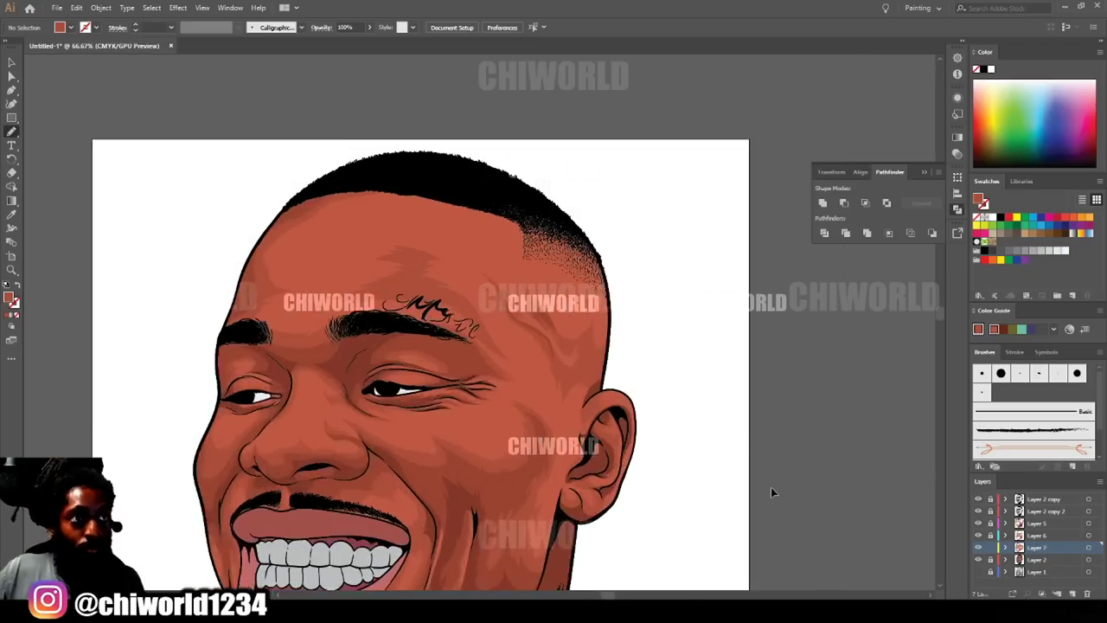
pyautogui.hotkey('ctrl', '+')
pyautogui.hotkey('ctrl', '+')
pyautogui.moveTo(329, 201)
pyautogui.mouseDown()
pyautogui.moveTo(530, 303)
pyautogui.moveTo(661, 399)
pyautogui.mouseUp()
pyautogui.hotkey('ctrl', '-')
pyautogui.hotkey('ctrl', '-')
pyautogui.hotkey('ctrl', '-')
pyautogui.hotkey('ctrl', '-')
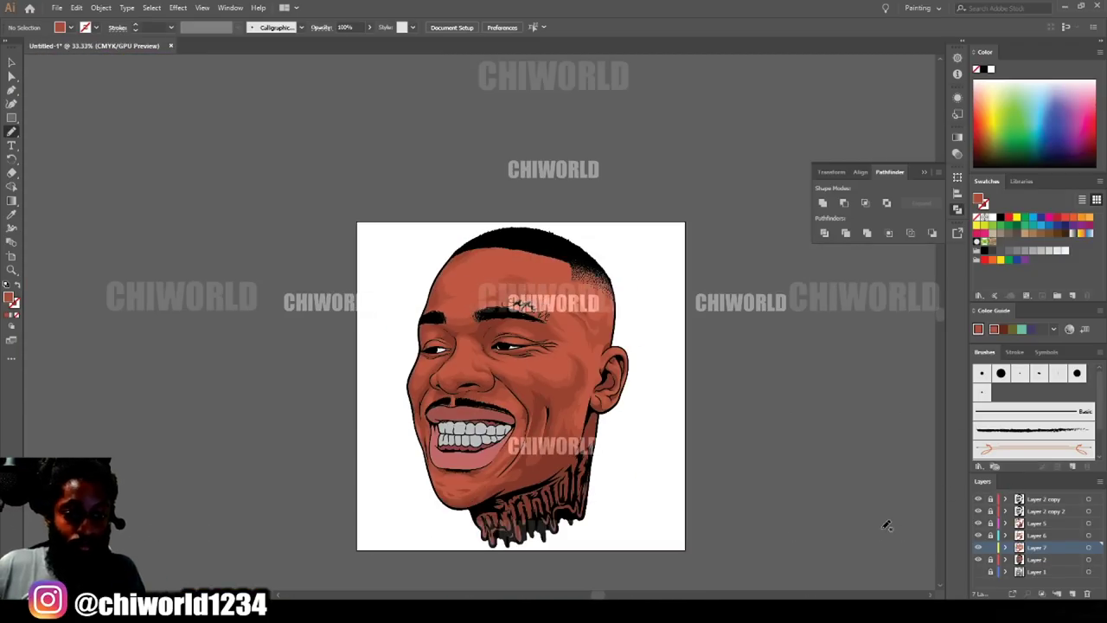
# Lock Layer 7 and add a new layer placed directly between Layer 7 and Layer 2.
pyautogui.hotkey('ctrl', '+')
pyautogui.hotkey('ctrl', '+')
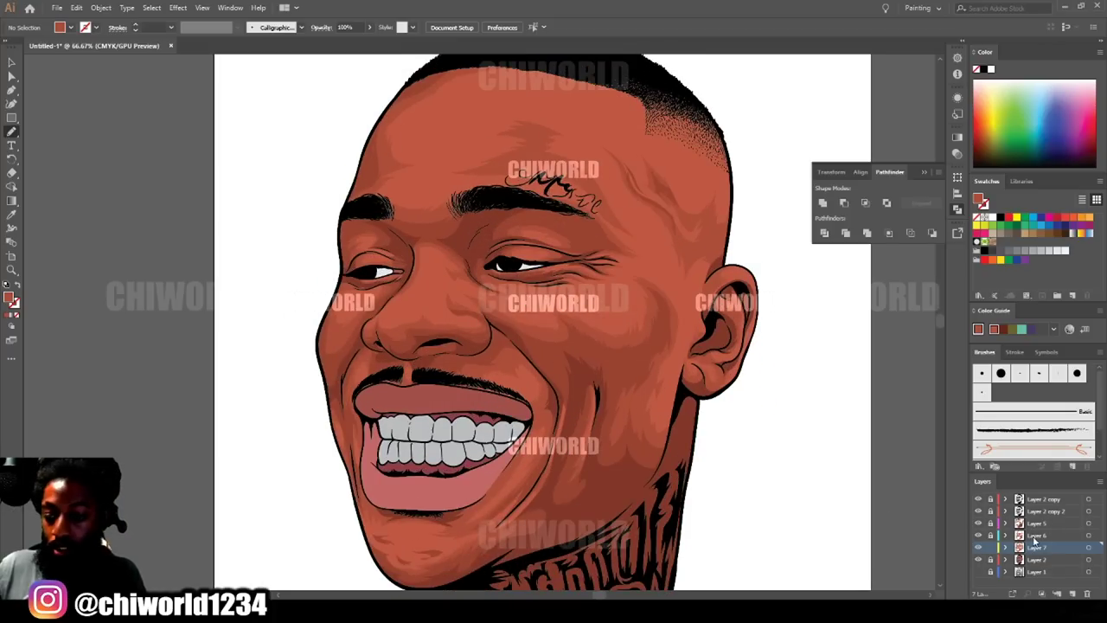
pyautogui.click(1072, 594)
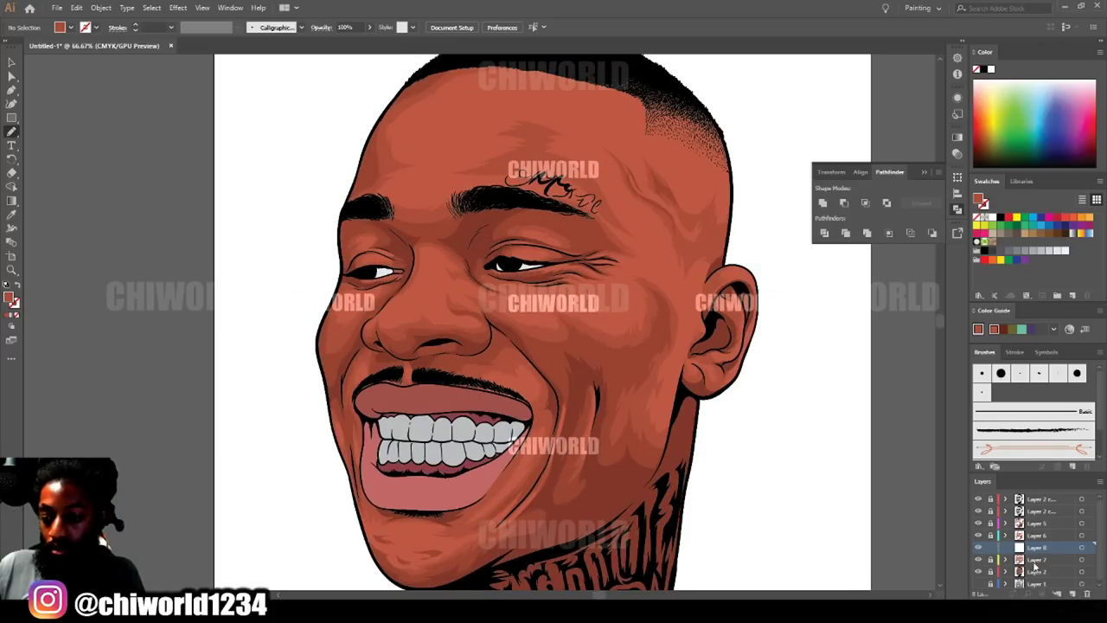
pyautogui.moveTo(1029, 549); pyautogui.dragTo(968, 563)
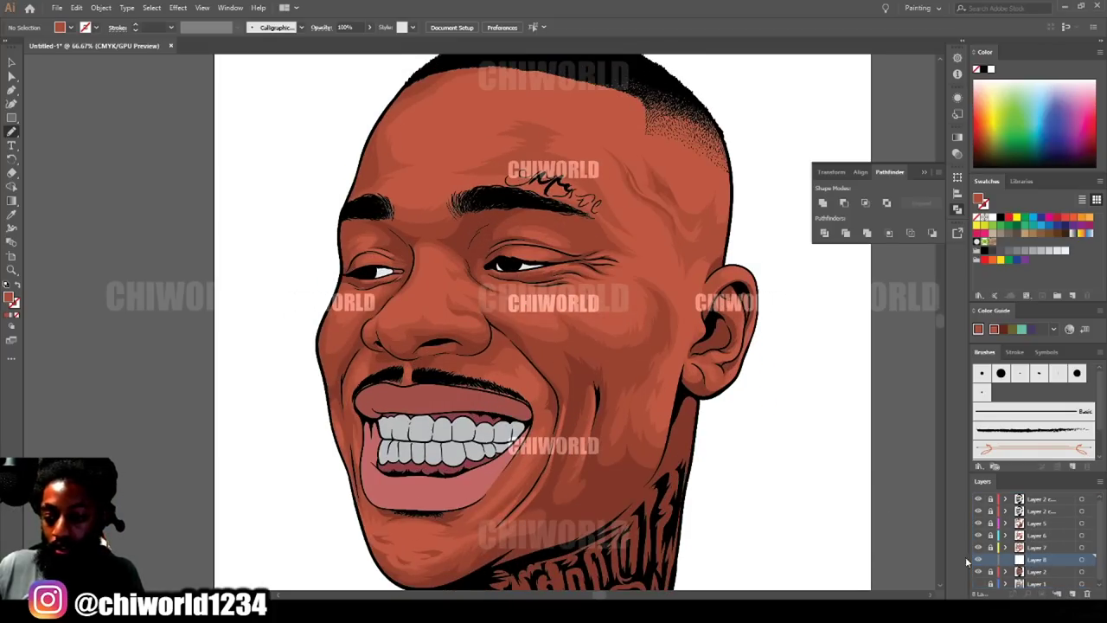
# Set the fill to a lighter orange-red skin tone with hue 16°, saturation 65% and brightness 81%.
pyautogui.click(12, 215)
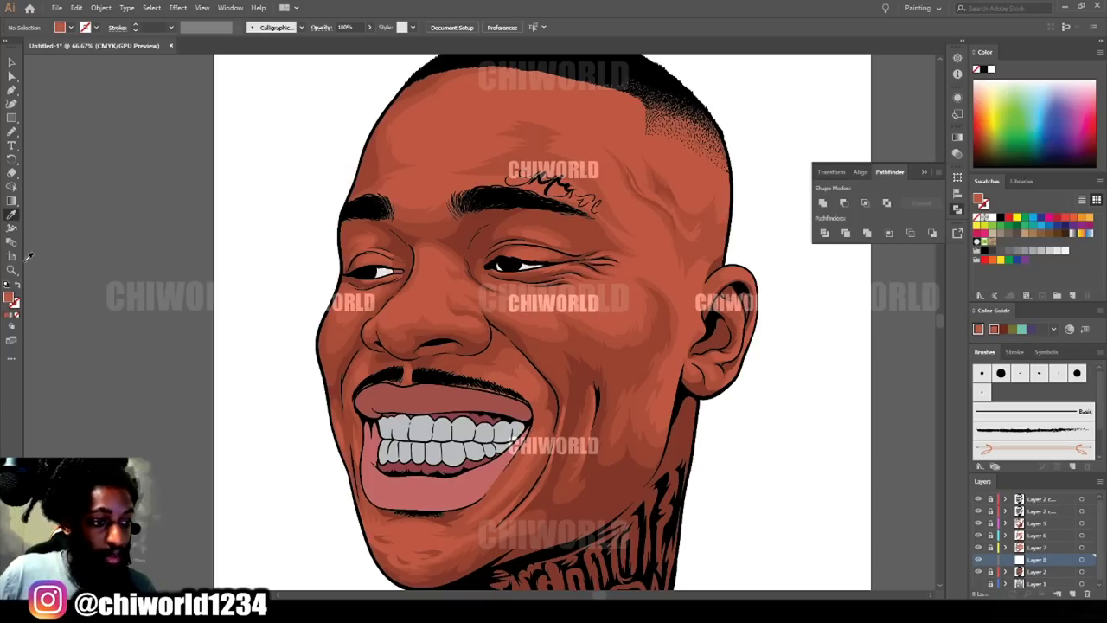
pyautogui.doubleClick(11, 298)
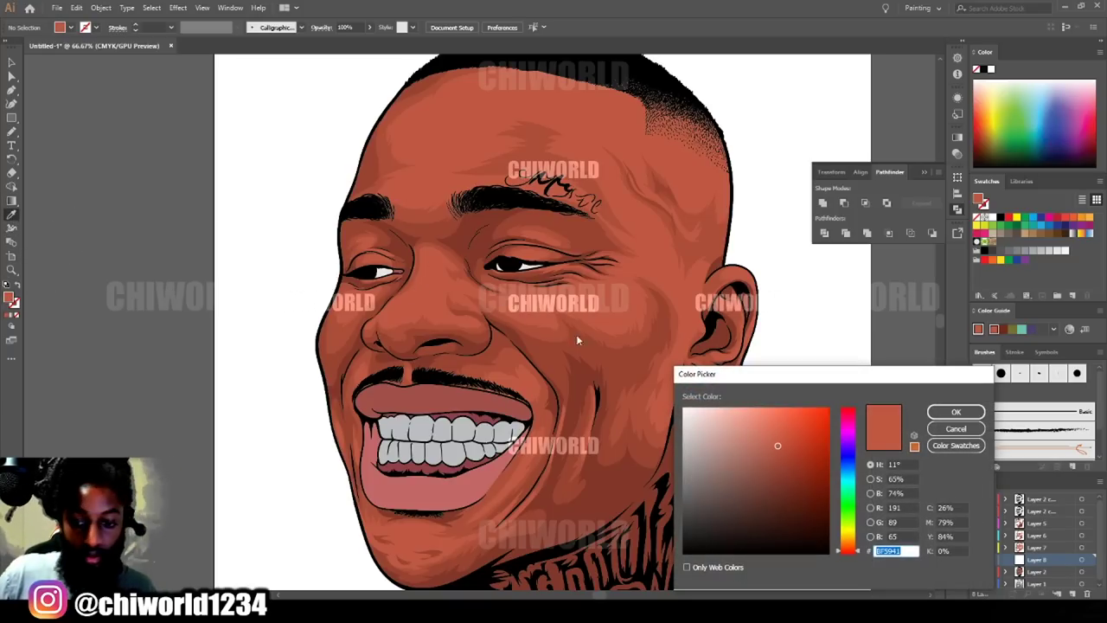
pyautogui.click(780, 443)
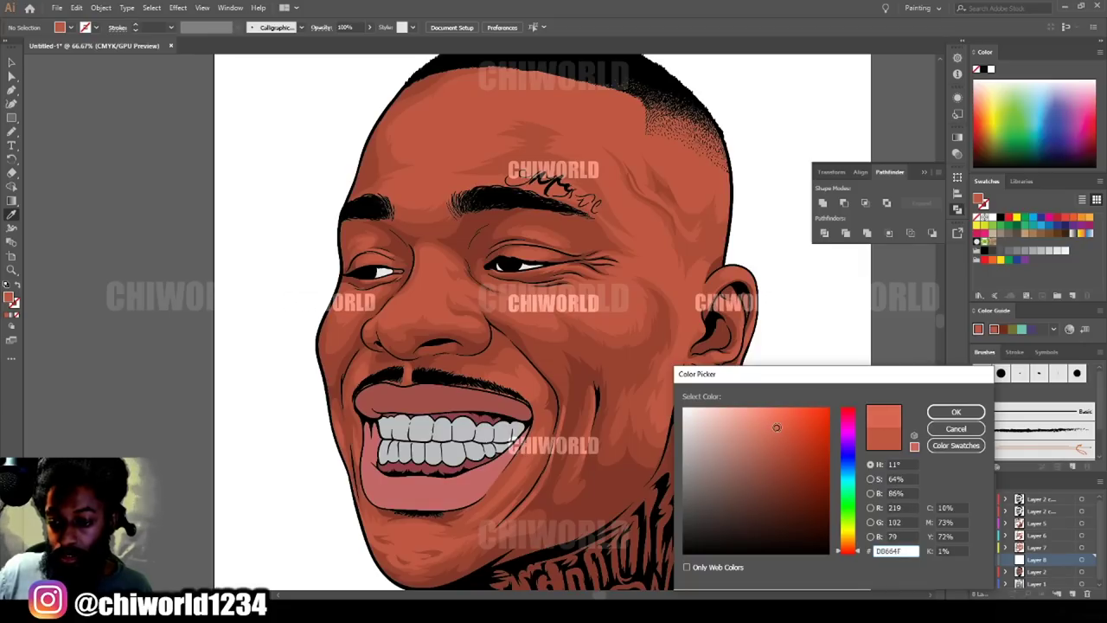
pyautogui.moveTo(845, 553); pyautogui.dragTo(845, 549)
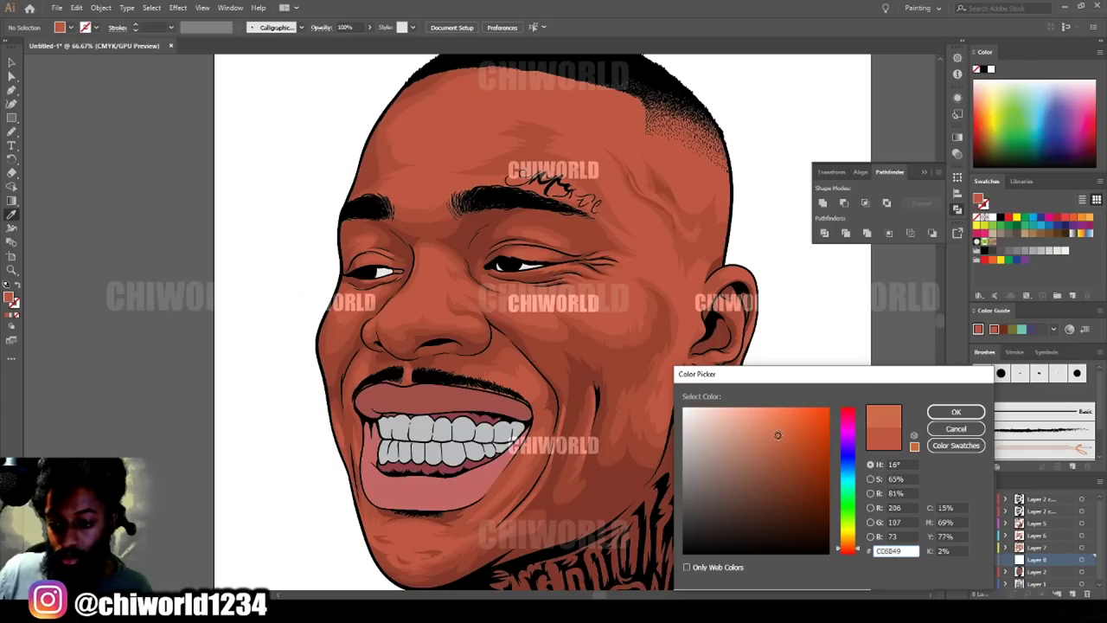
pyautogui.click(956, 412)
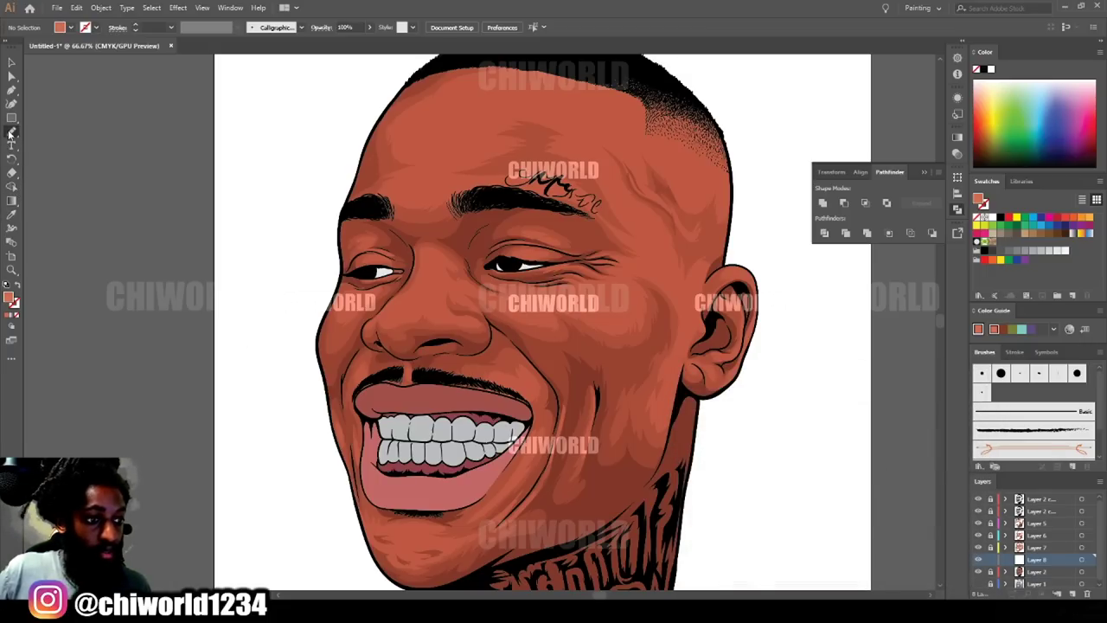
# Draw a jagged freehand highlight shape across the upper tip of the nose with the Pencil tool.
pyautogui.click(12, 133)
pyautogui.scroll(2, 382, 379)
pyautogui.hotkey('ctrl', '=')
pyautogui.hotkey('ctrl', '=')
pyautogui.scroll(4, 375, 390)
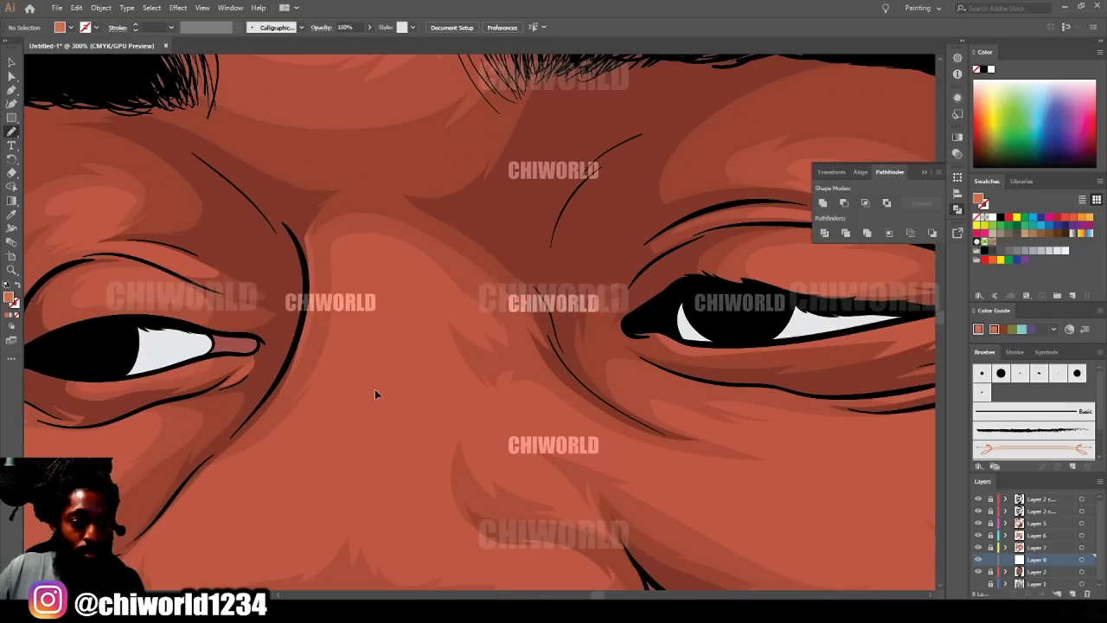
pyautogui.scroll(-1, 383, 378)
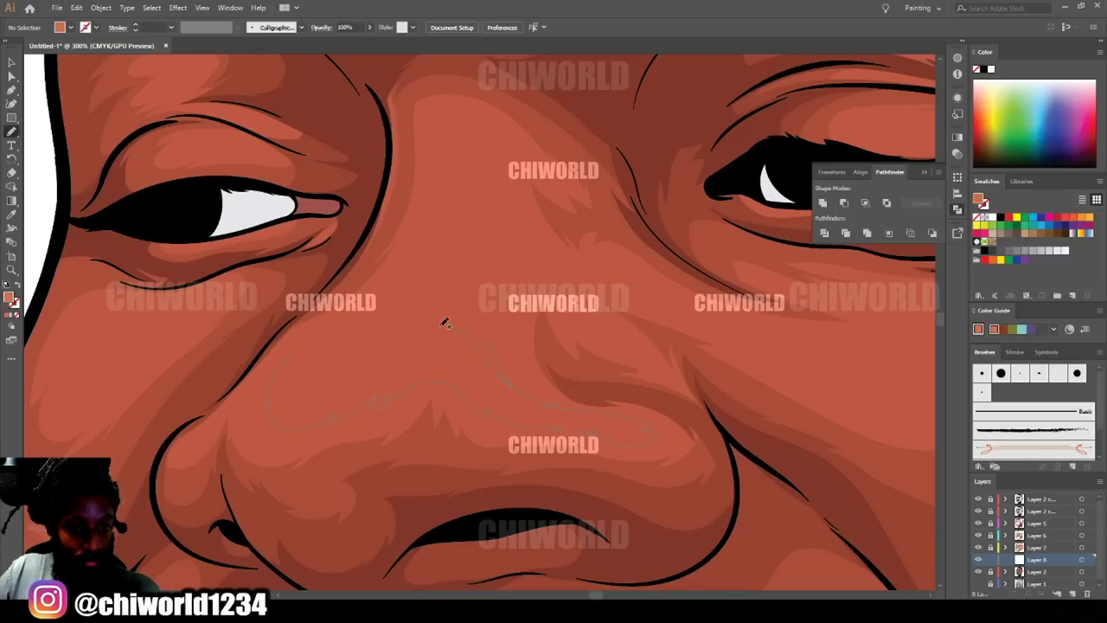
pyautogui.moveTo(270, 366); pyautogui.dragTo(268, 370)
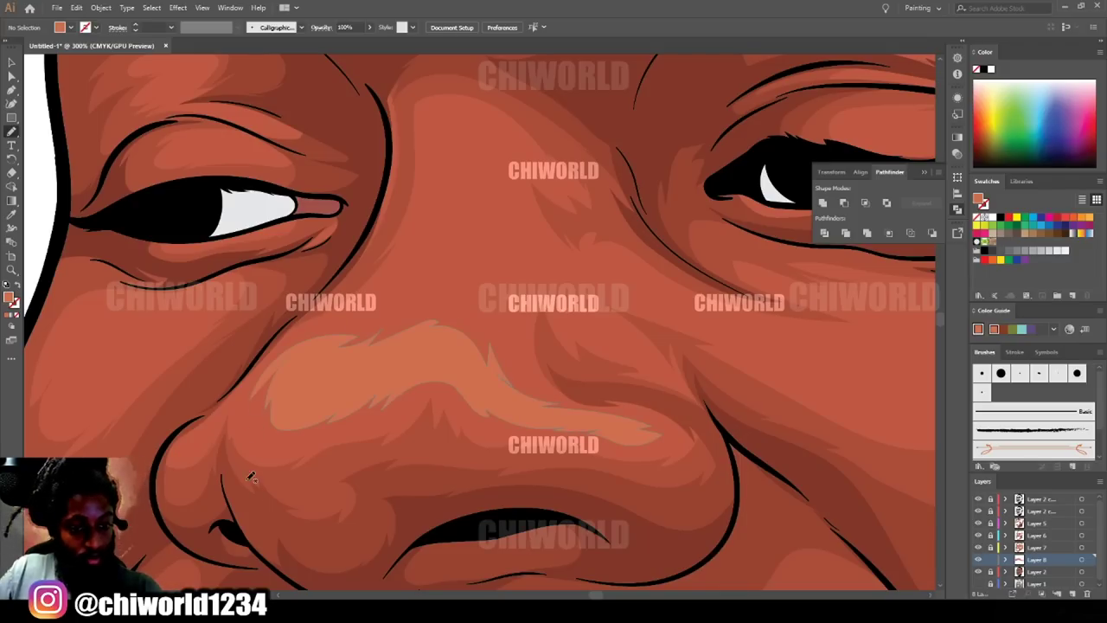
pyautogui.hotkey('ctrl', '-')
pyautogui.hotkey('ctrl', '-')
pyautogui.hotkey('ctrl', '-')
pyautogui.hotkey('ctrl', '-')
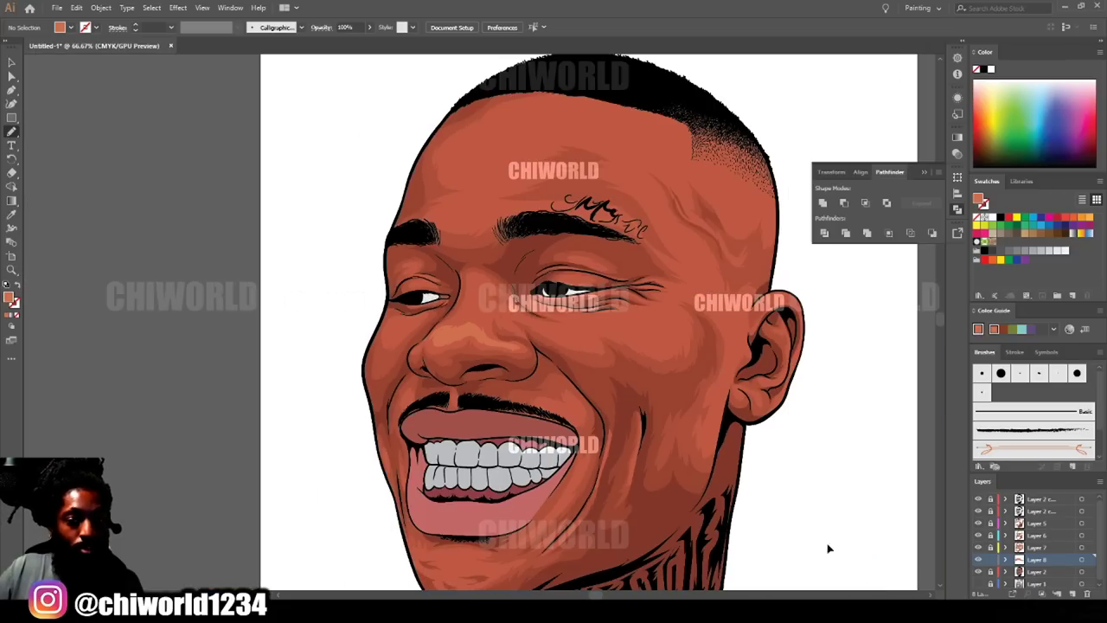
# Shift the nose highlight towards red by slightly raising its magenta with Adjust Color Balance.
pyautogui.hotkey('ctrl', '+')
pyautogui.hotkey('ctrl', '+')
pyautogui.hotkey('ctrl', '+')
pyautogui.click(13, 63)
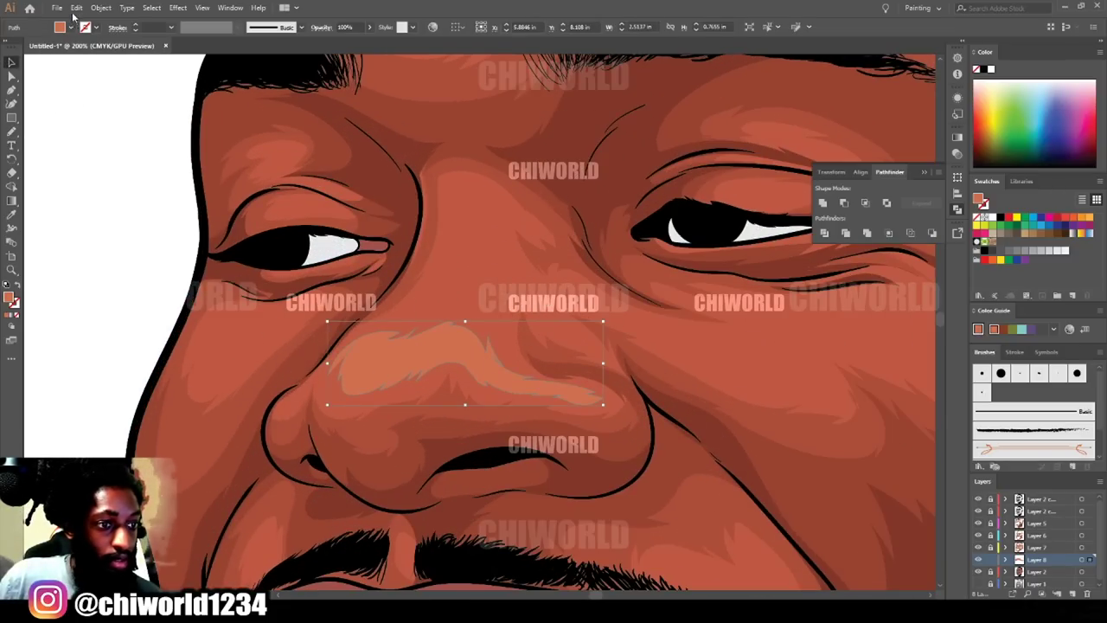
pyautogui.click(76, 9)
pyautogui.moveTo(230, 212)
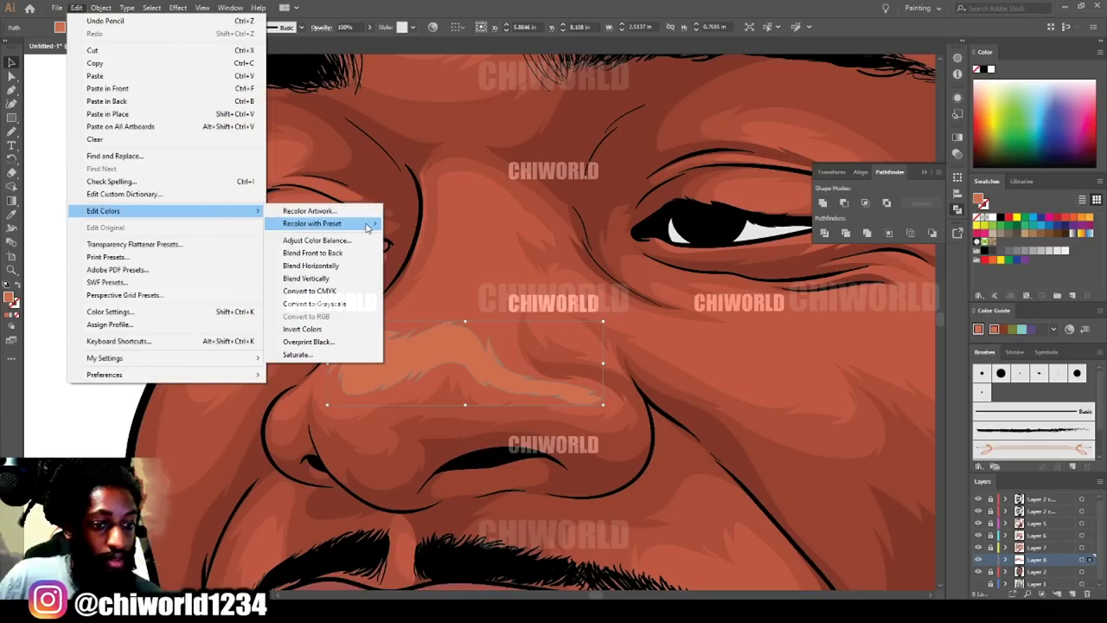
pyautogui.click(312, 240)
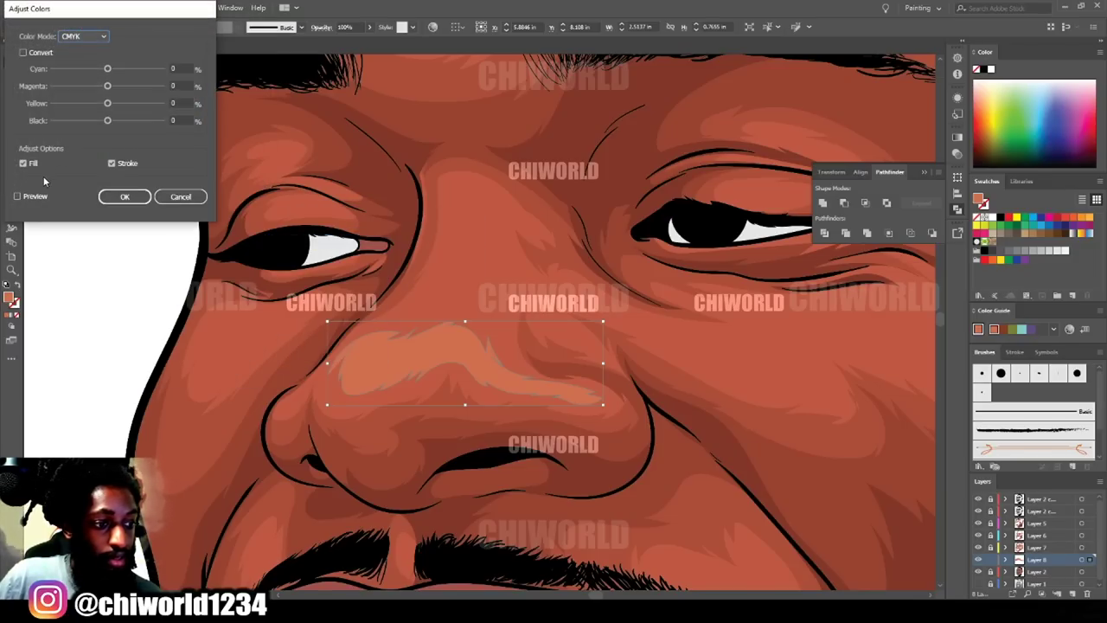
pyautogui.click(19, 197)
pyautogui.moveTo(108, 85); pyautogui.dragTo(109, 84)
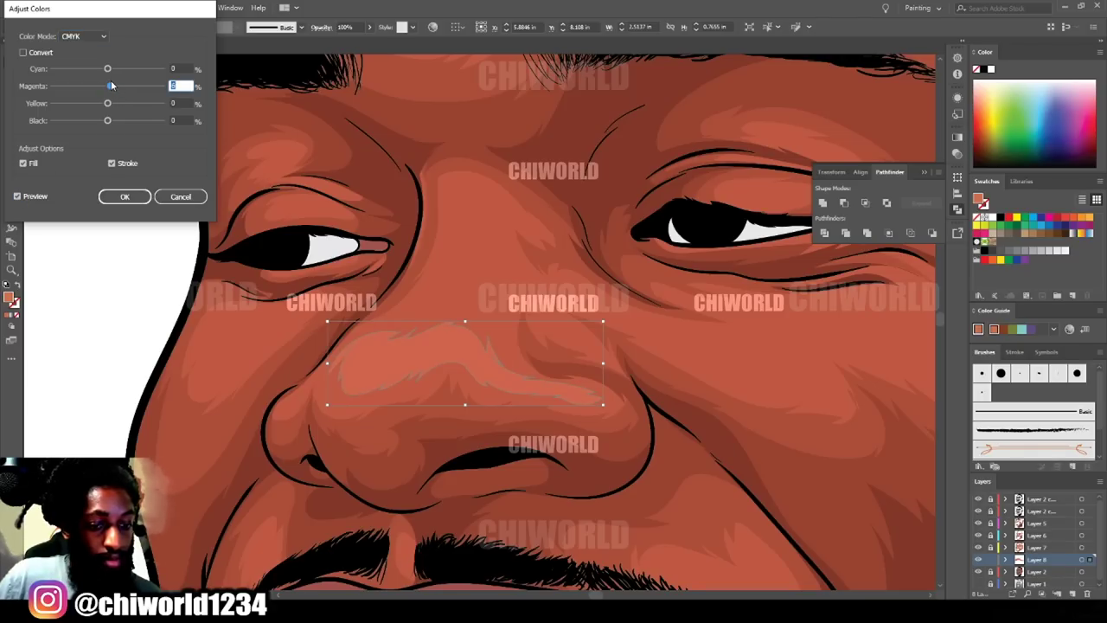
pyautogui.click(124, 196)
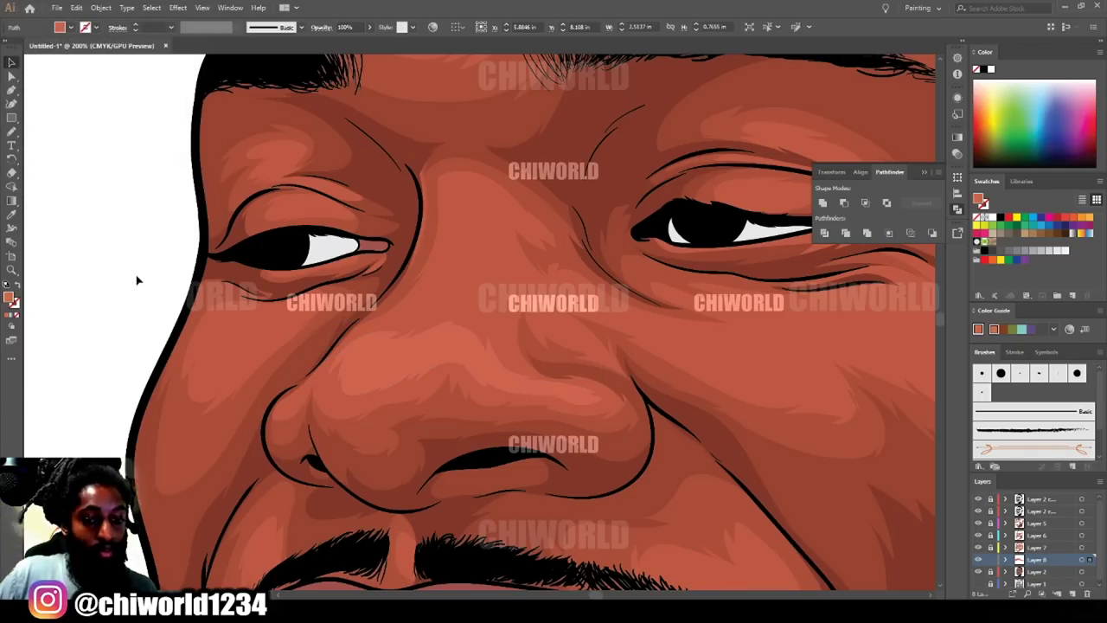
pyautogui.click(287, 334)
pyautogui.hotkey('ctrl', '-')
pyautogui.hotkey('ctrl', '-')
pyautogui.hotkey('ctrl', '-')
pyautogui.hotkey('ctrl', '-')
# Draw highlight shapes along the nose bridge and on the lower forehead between and above the eyebrows.
pyautogui.hotkey('ctrl', '=')
pyautogui.hotkey('ctrl', '=')
pyautogui.hotkey('ctrl', '=')
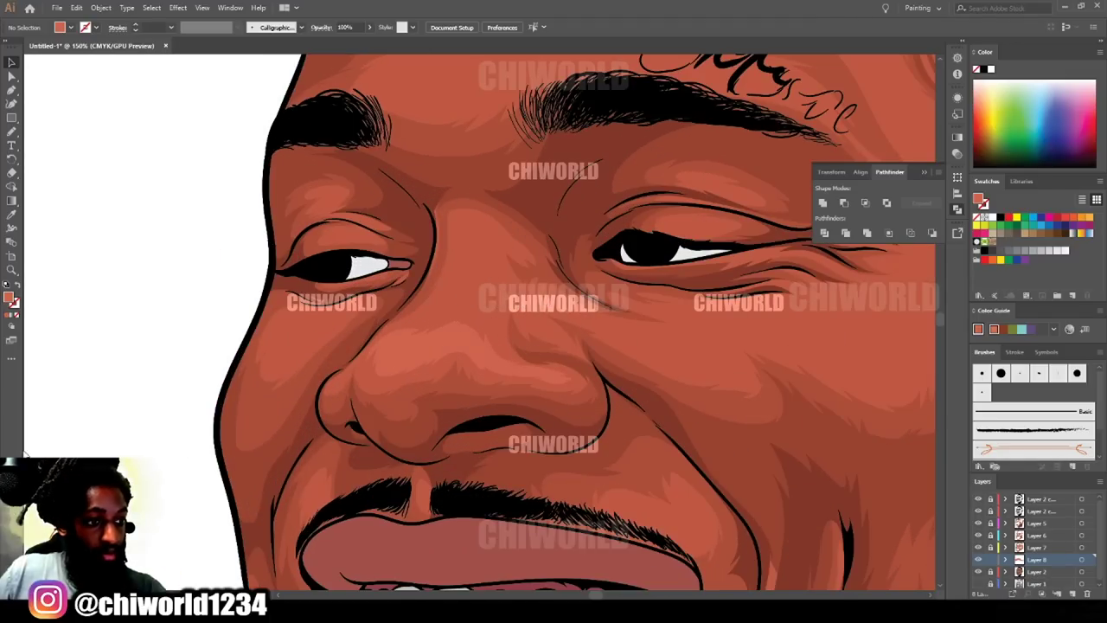
pyautogui.click(12, 132)
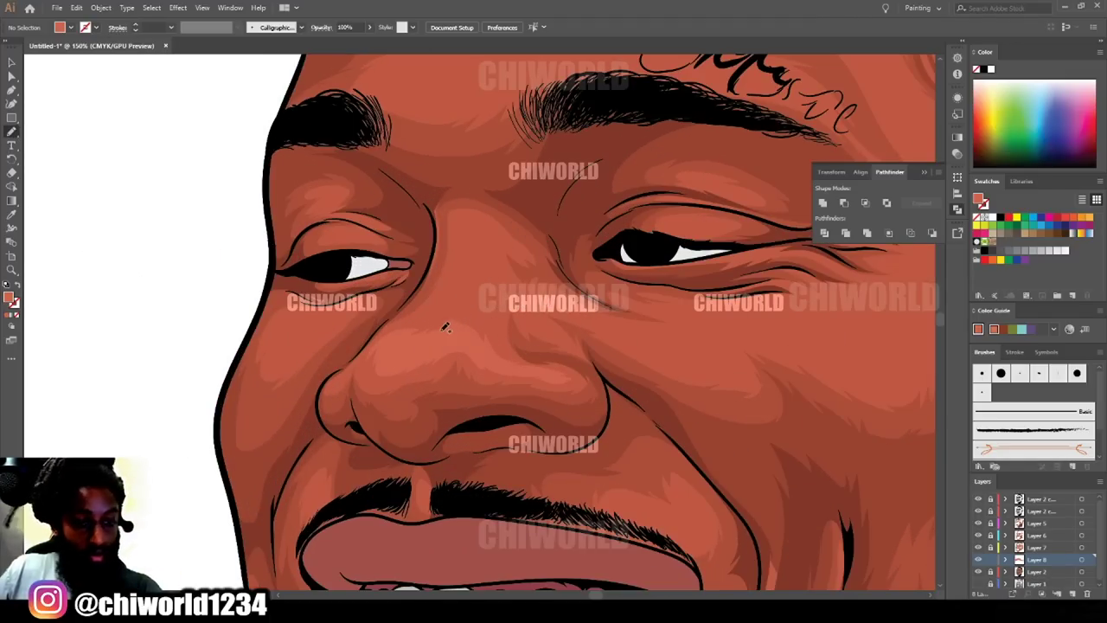
pyautogui.scroll(-3, 422, 323)
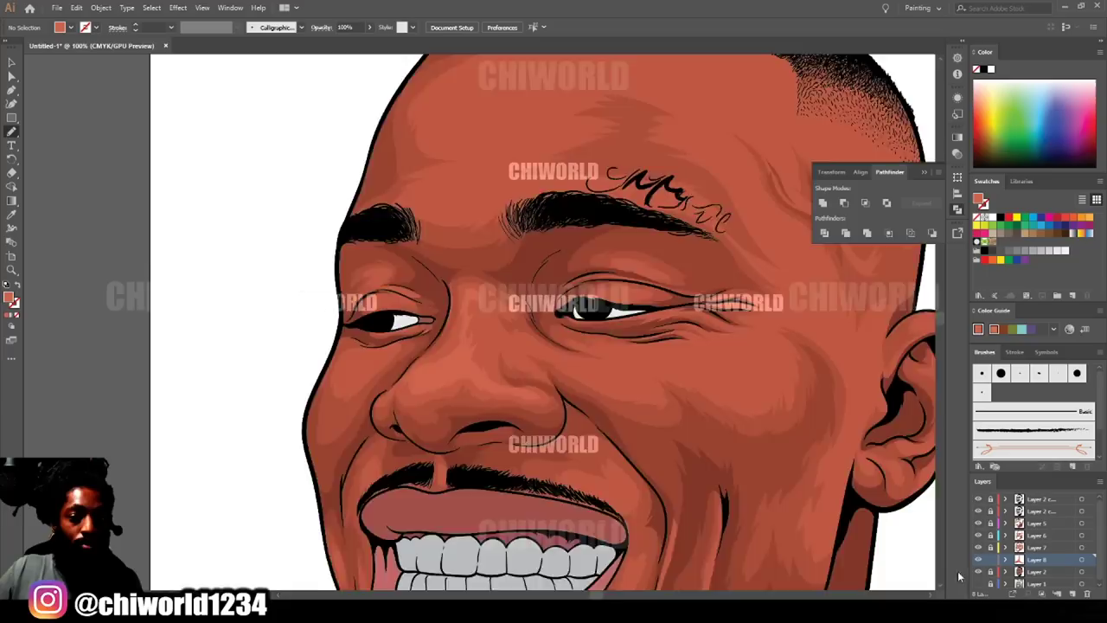
pyautogui.scroll(3, 364, 381)
pyautogui.moveTo(505, 365); pyautogui.dragTo(475, 340)
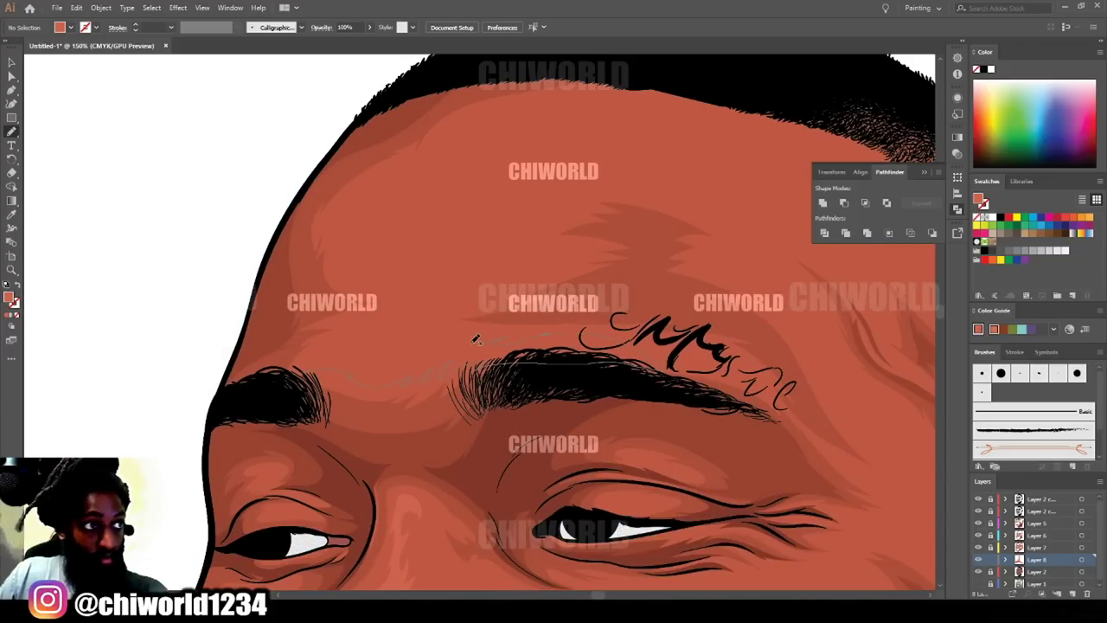
pyautogui.moveTo(383, 354); pyautogui.dragTo(319, 360)
# Draw a large jagged highlight on the left side of the forehead, running from the brow area up to the hairline.
pyautogui.scroll(-3, 319, 360)
pyautogui.scroll(3, 344, 428)
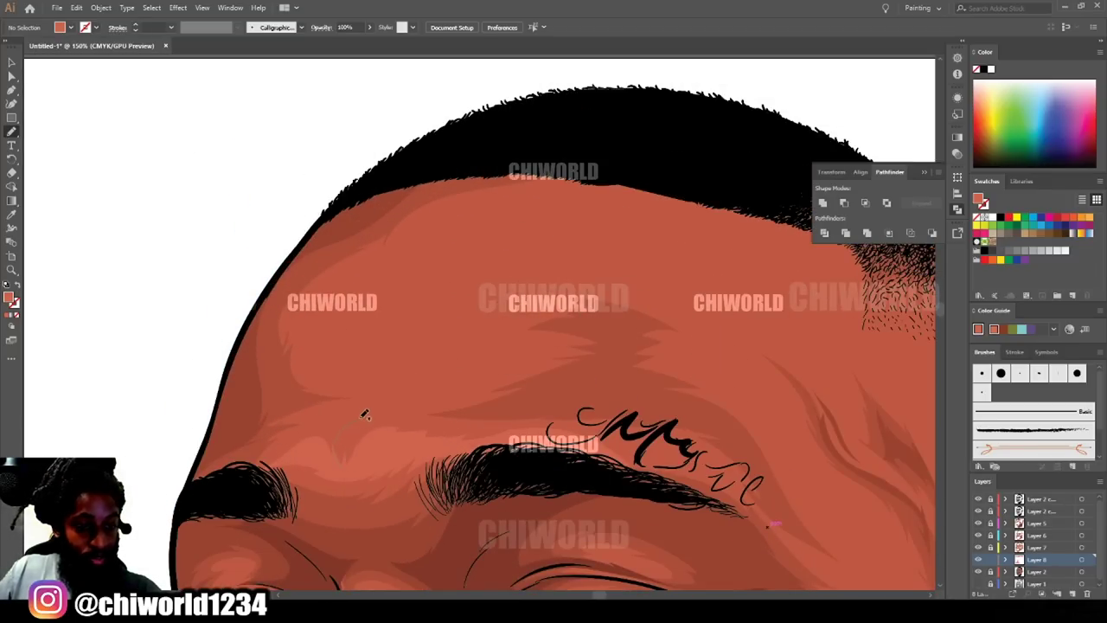
pyautogui.moveTo(302, 435); pyautogui.dragTo(340, 444)
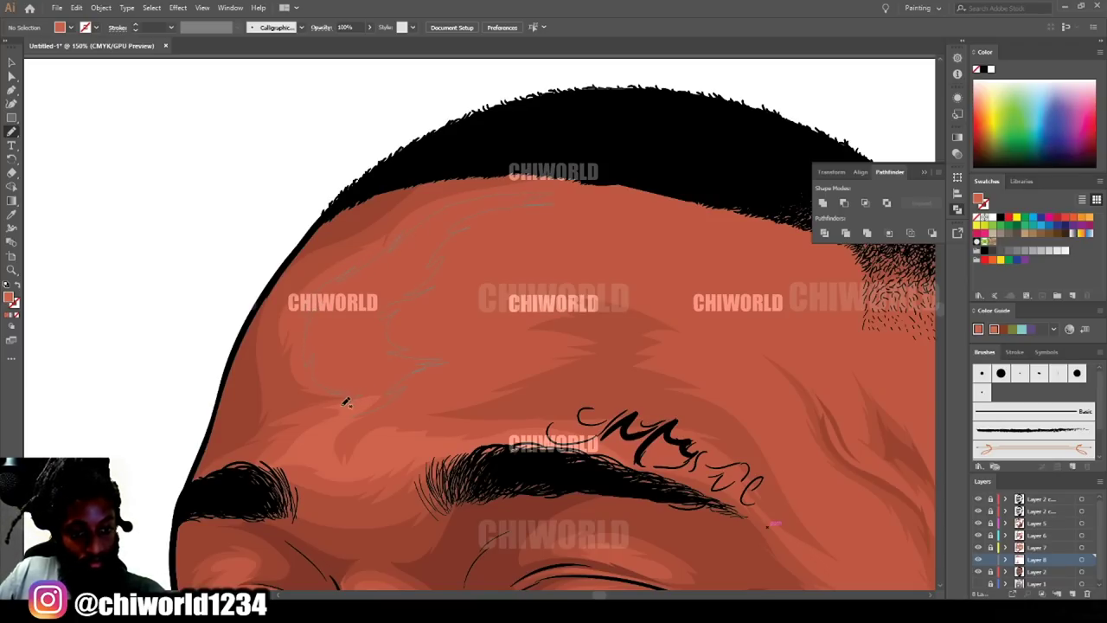
pyautogui.moveTo(346, 402); pyautogui.dragTo(320, 403)
pyautogui.hotkey('ctrl', '-')
pyautogui.hotkey('ctrl', '-')
pyautogui.hotkey('ctrl', '-')
pyautogui.hotkey('ctrl', '-')
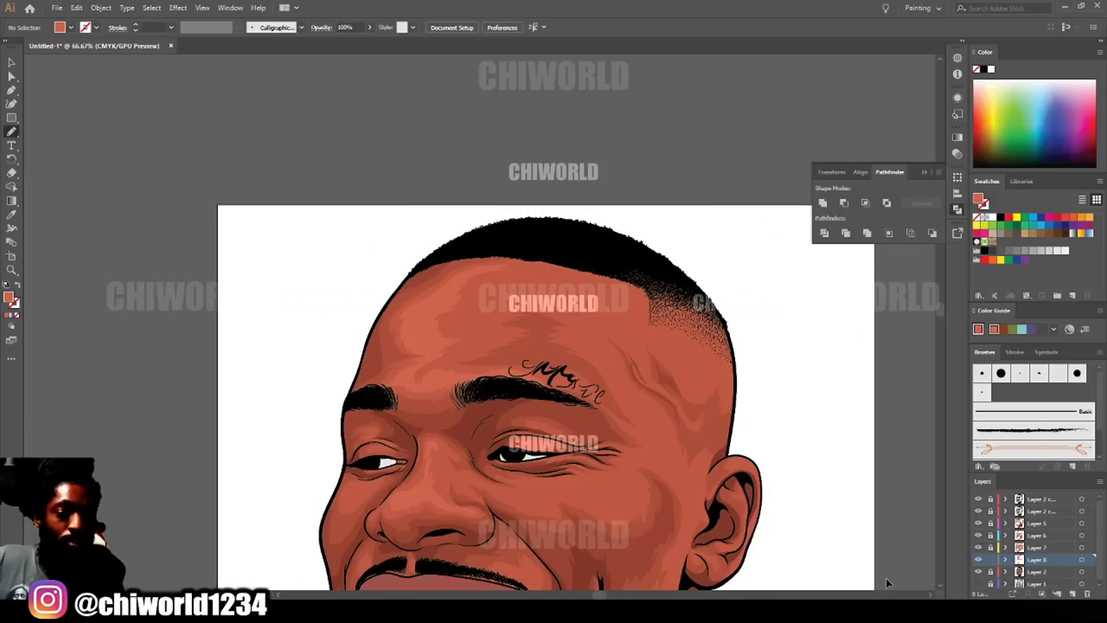
# Draw a highlight shape on the left cheek, between the left eye and the outer face contour.
pyautogui.hotkey('ctrl', '+')
pyautogui.hotkey('ctrl', '+')
pyautogui.scroll(-8, 675, 522)
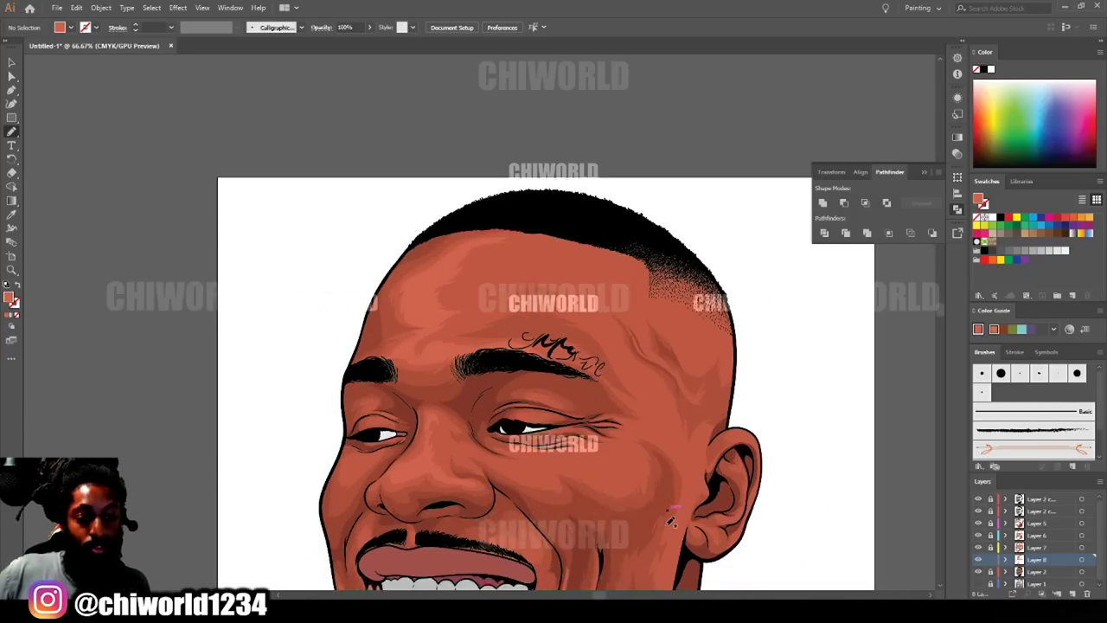
pyautogui.hotkey('ctrl', '+')
pyautogui.hscroll(-3, 662, 522)
pyautogui.scroll(-1, 659, 519)
pyautogui.hotkey('ctrl', '+')
pyautogui.hotkey('ctrl', '+')
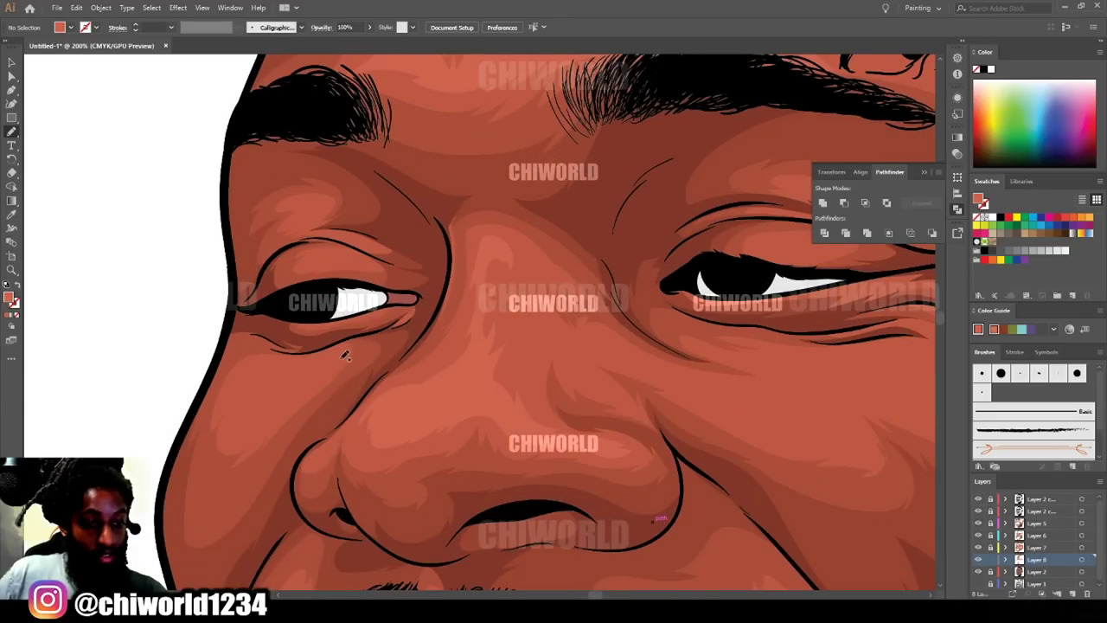
pyautogui.moveTo(264, 419)
pyautogui.mouseDown()
pyautogui.moveTo(225, 434)
pyautogui.moveTo(246, 375)
pyautogui.moveTo(226, 396)
pyautogui.moveTo(339, 356)
pyautogui.mouseUp()
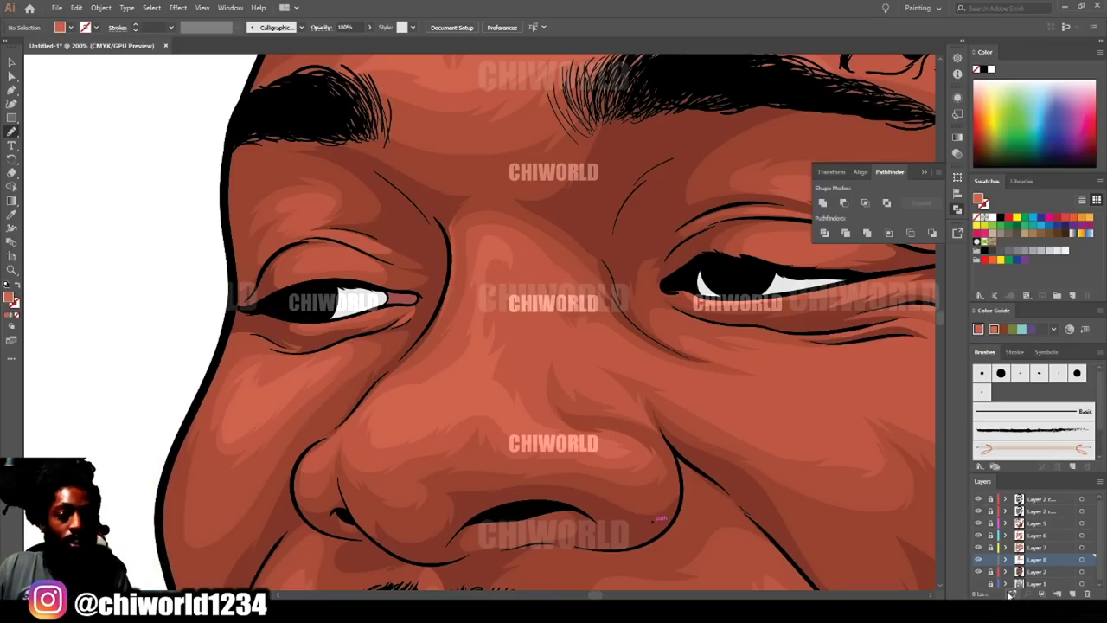
pyautogui.hotkey('ctrl', '-')
pyautogui.hotkey('ctrl', '-')
pyautogui.hotkey('ctrl', '-')
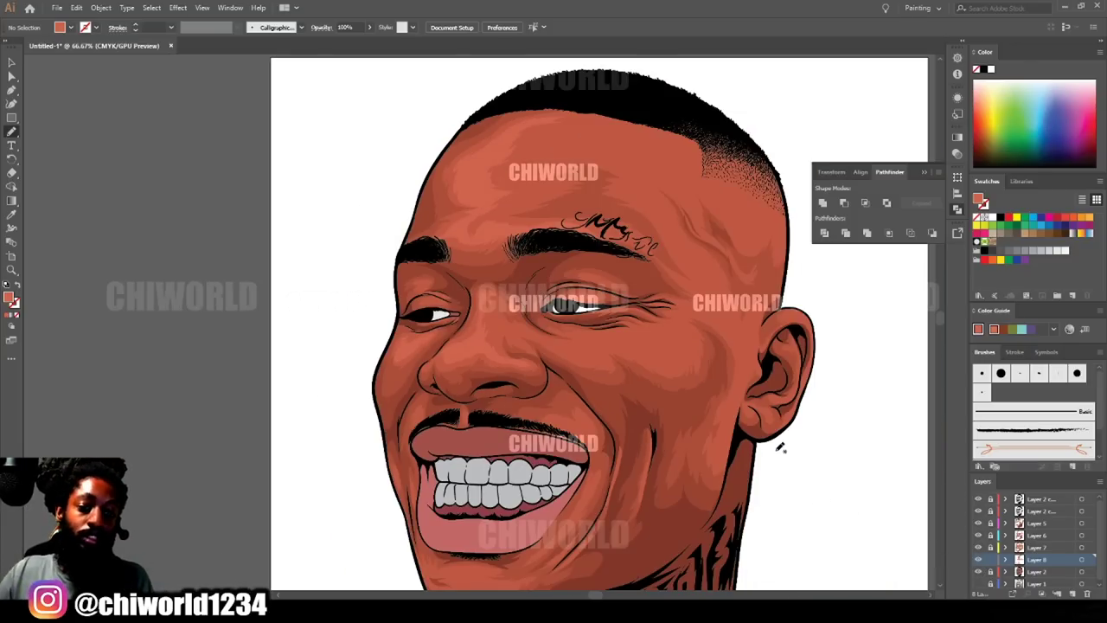
pyautogui.hotkey('ctrl', '-')
# Draw a broad jagged highlight on the right cheek below the eye, extending towards the side of the nose.
pyautogui.hscroll(2, 745, 463)
pyautogui.hotkey('ctrl', '=')
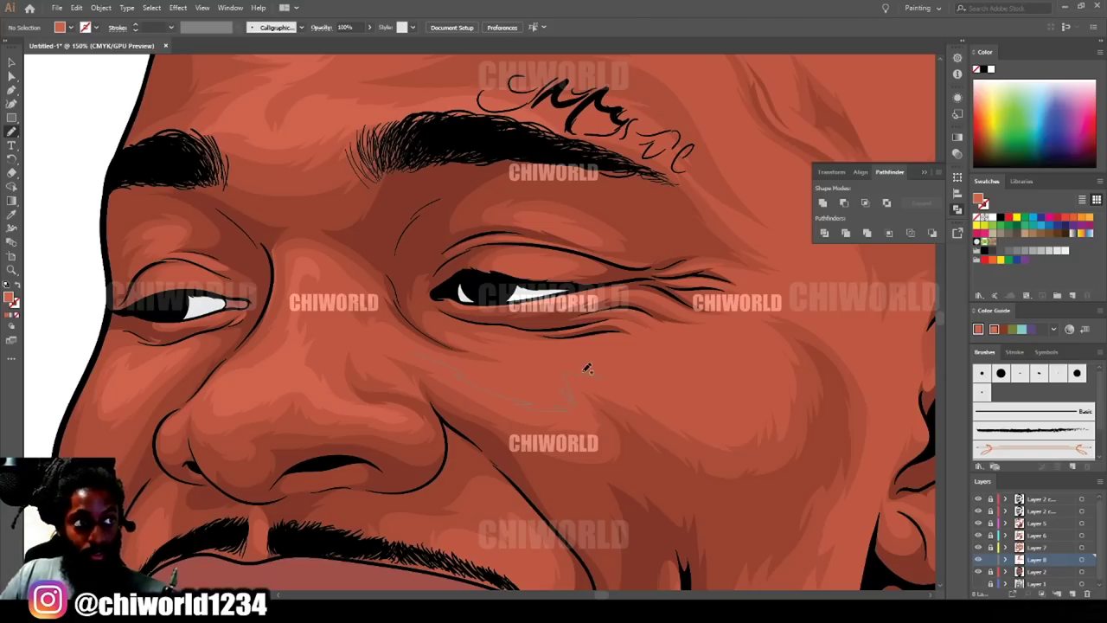
pyautogui.moveTo(565, 354); pyautogui.dragTo(480, 370)
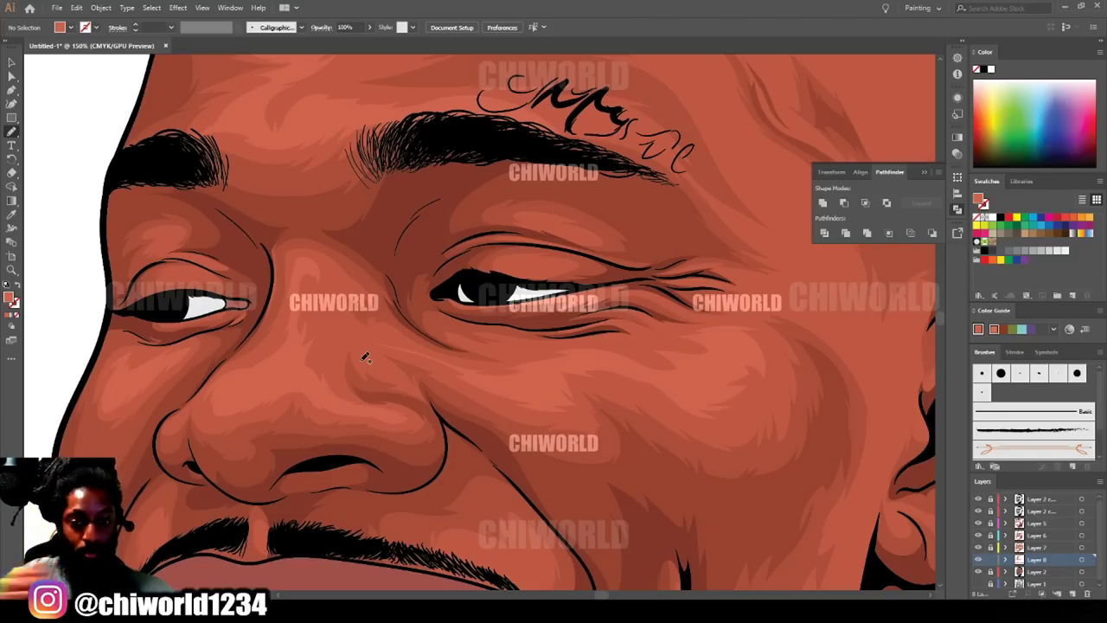
pyautogui.scroll(2, 367, 366)
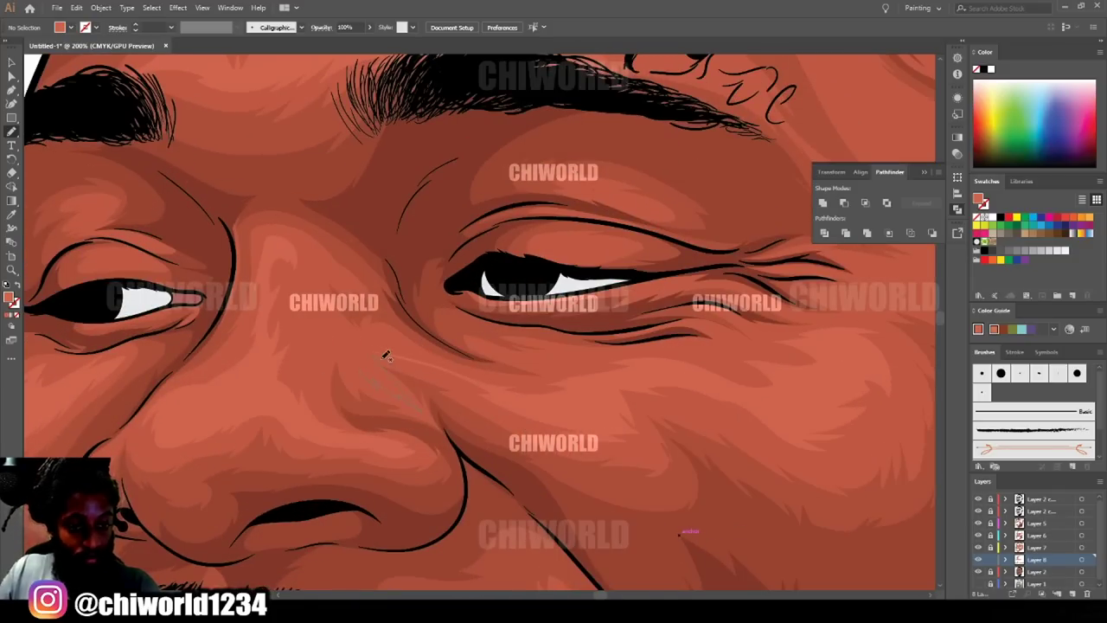
# Draw highlight shapes on the right temple around the veins and down the side of the face towards the ear.
pyautogui.scroll(-4, 370, 326)
pyautogui.scroll(2, 758, 444)
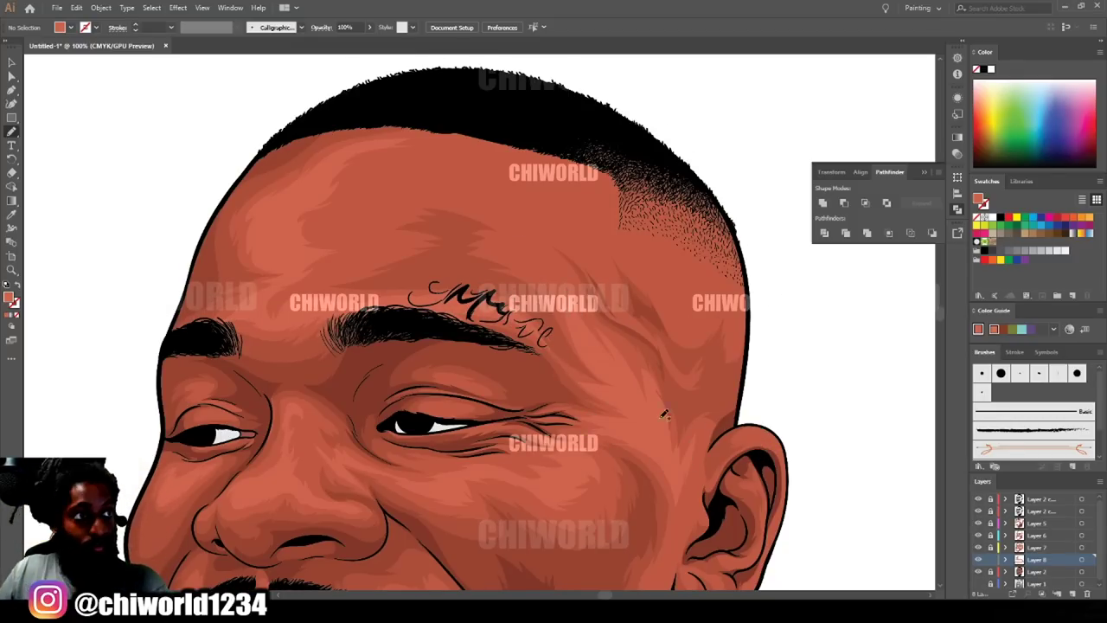
pyautogui.scroll(-3, 619, 316)
pyautogui.scroll(4, 571, 355)
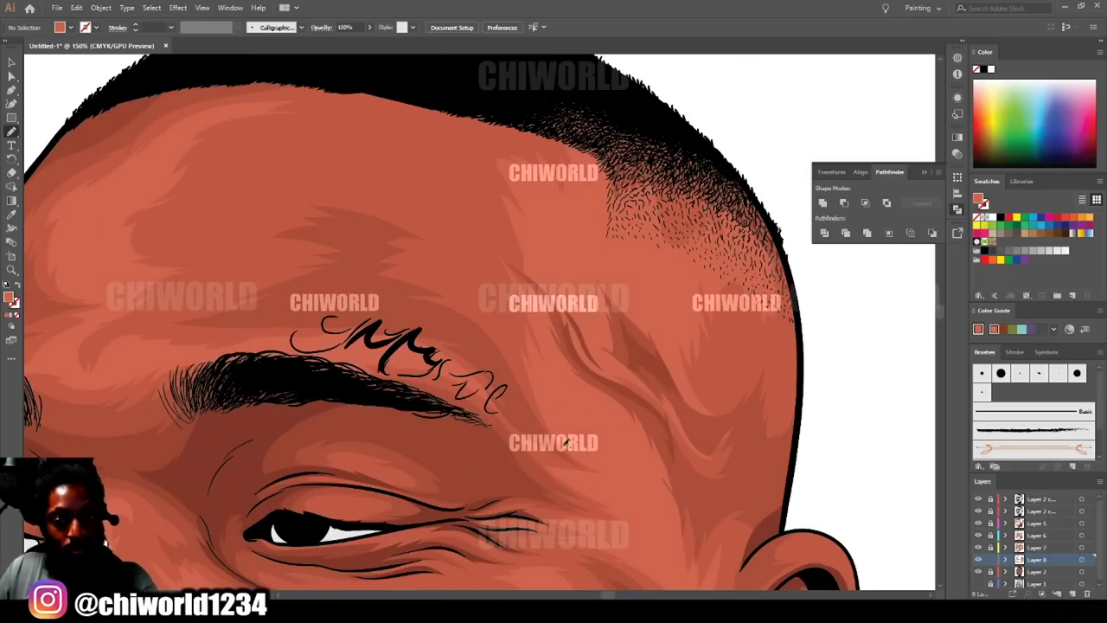
# Extend the highlights over the upper right forehead, from above the temple veins to the hairline and fade.
pyautogui.scroll(-3, 567, 422)
pyautogui.scroll(3, 463, 368)
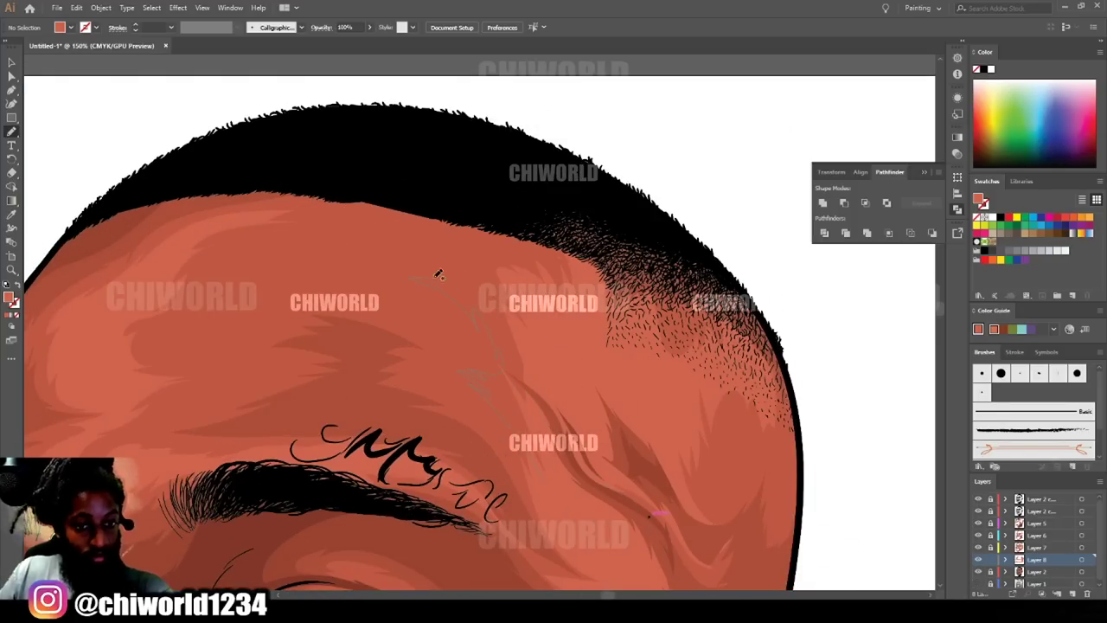
pyautogui.moveTo(402, 200); pyautogui.dragTo(407, 204)
pyautogui.moveTo(471, 519)
pyautogui.mouseDown()
pyautogui.moveTo(566, 535)
pyautogui.moveTo(567, 549)
pyautogui.mouseUp()
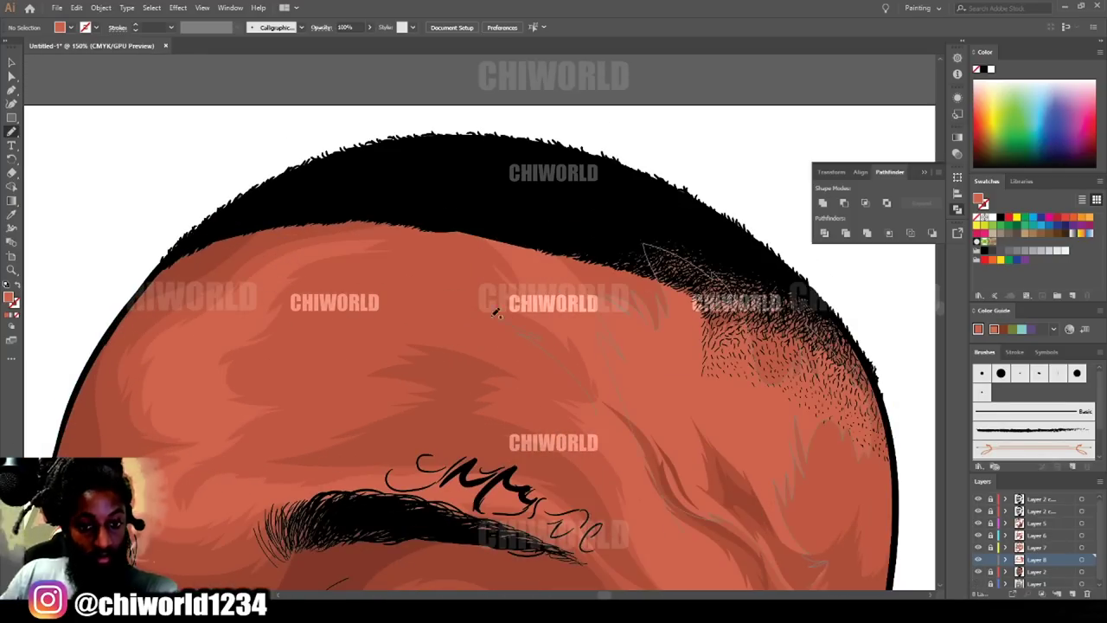
pyautogui.scroll(-3, 538, 258)
# Draw highlight shapes on the ear, covering the outer rim, inner folds and lobe.
pyautogui.scroll(4, 685, 534)
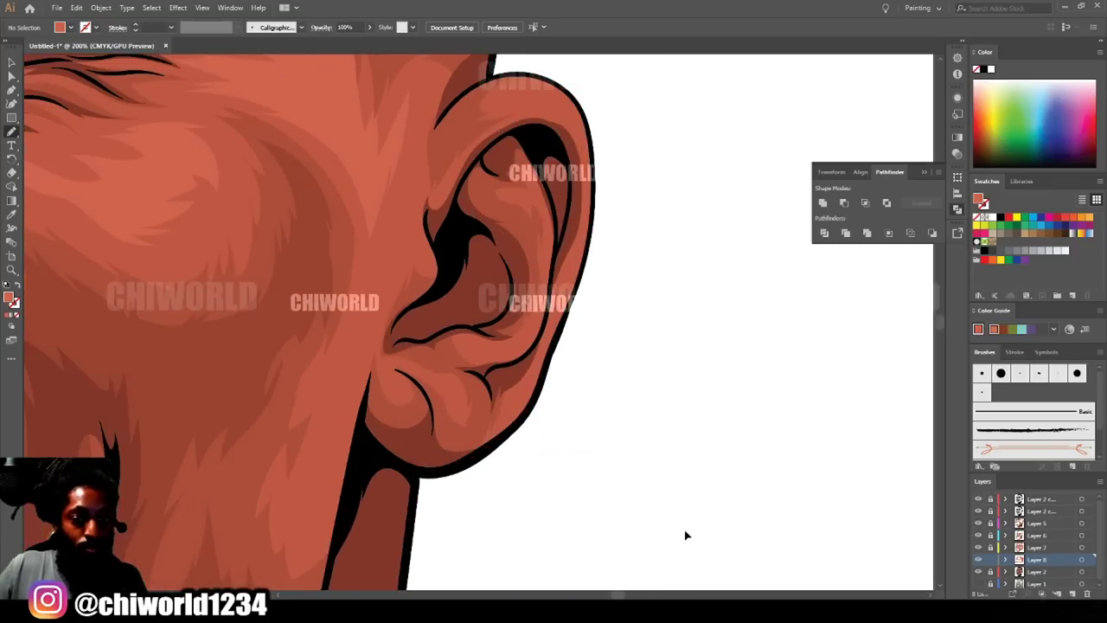
pyautogui.moveTo(506, 206); pyautogui.dragTo(581, 223)
pyautogui.moveTo(548, 405); pyautogui.dragTo(546, 409)
pyautogui.moveTo(385, 469); pyautogui.dragTo(389, 481)
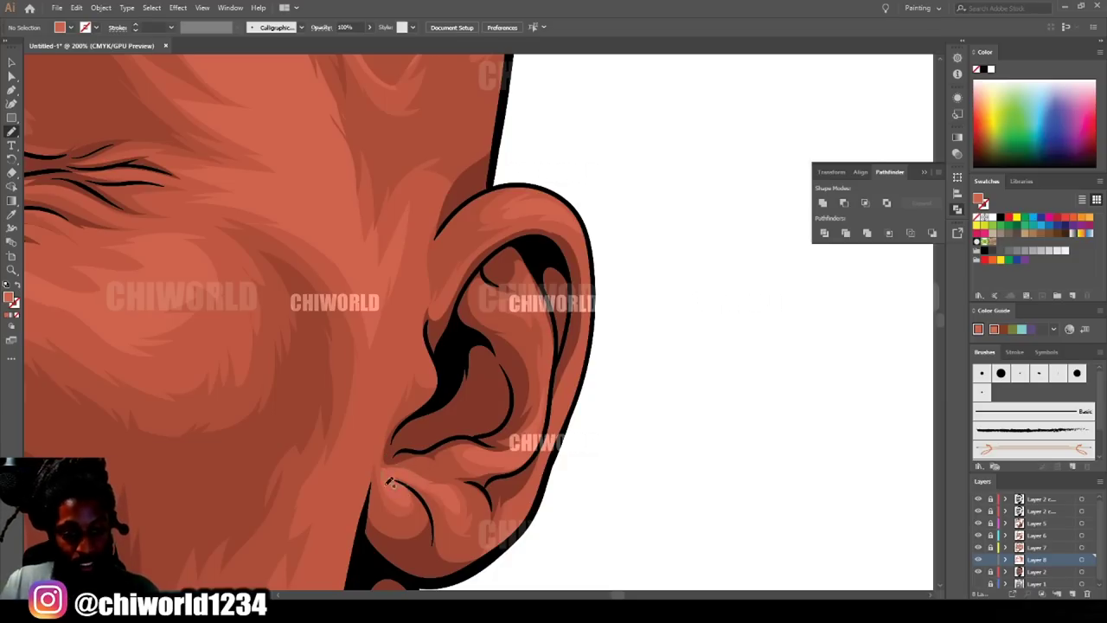
pyautogui.moveTo(578, 370); pyautogui.dragTo(512, 512)
pyautogui.scroll(-4, 559, 489)
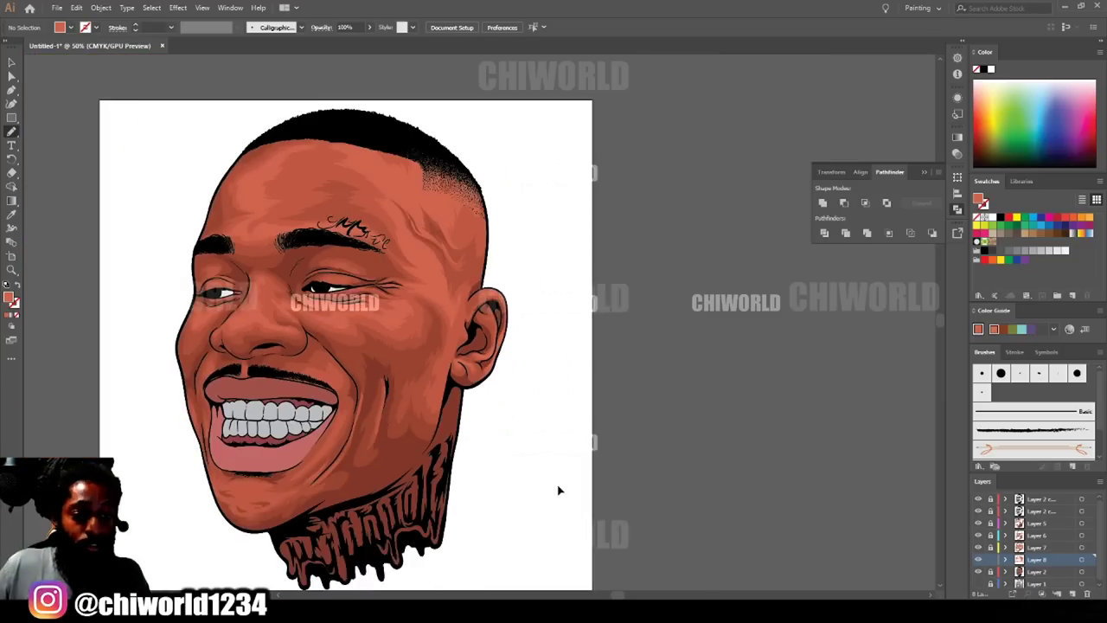
# Draw a small highlight shape on the side of the face just in front of the ear.
pyautogui.scroll(3, 559, 488)
pyautogui.scroll(1, 559, 488)
pyautogui.moveTo(490, 299); pyautogui.dragTo(502, 279)
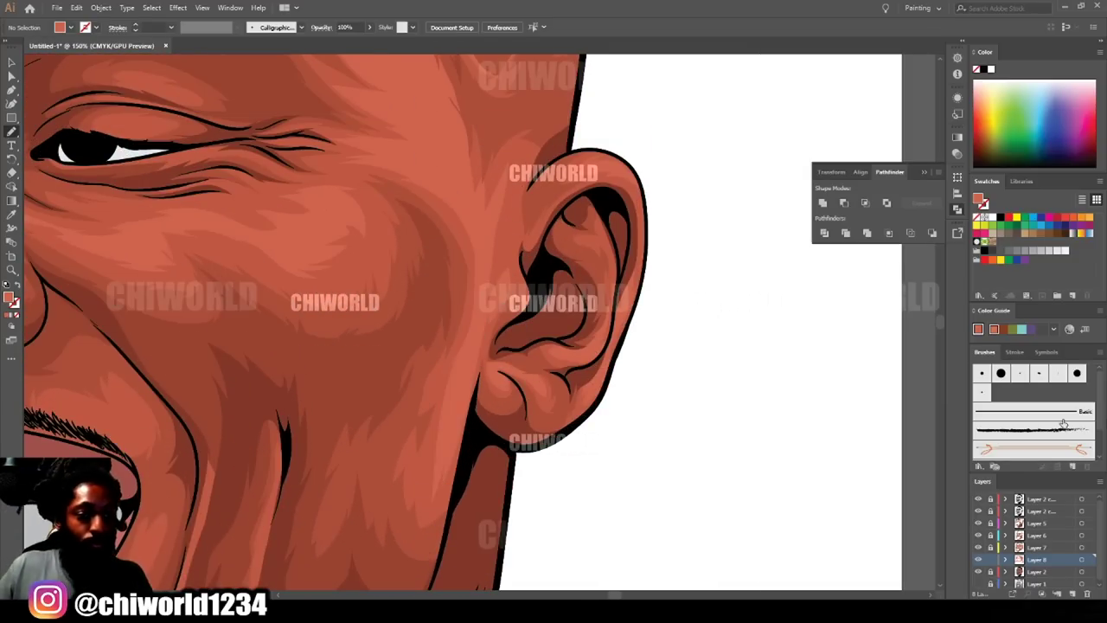
pyautogui.hotkey('ctrl', '0')
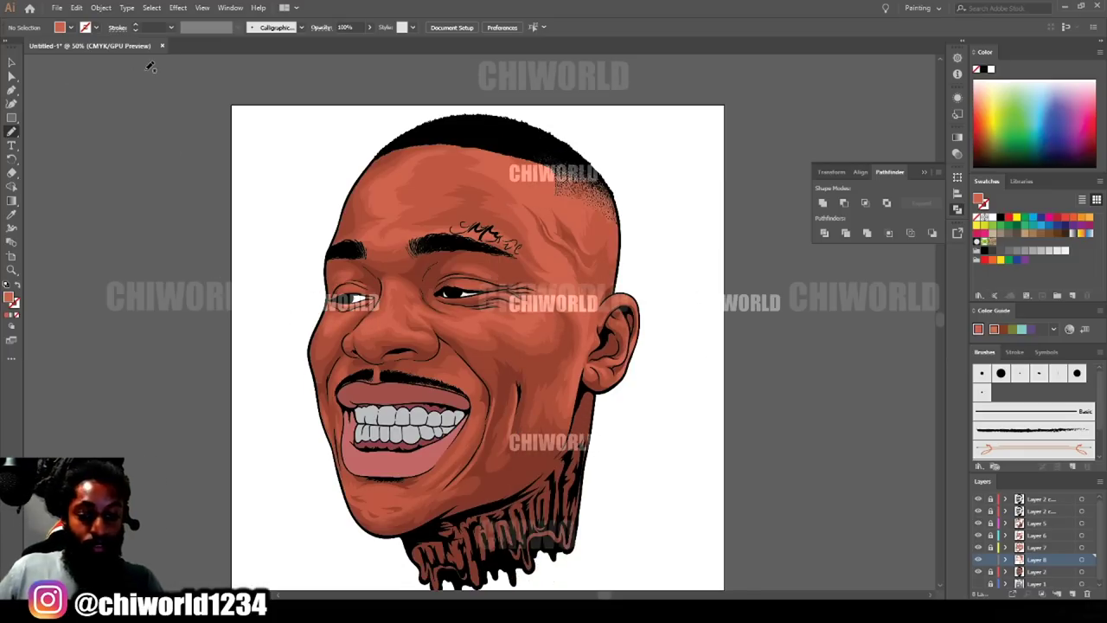
# Save the document as an Illustrator file named baby.
pyautogui.click(57, 7)
pyautogui.click(78, 114)
pyautogui.press('Return')
pyautogui.click(185, 362)
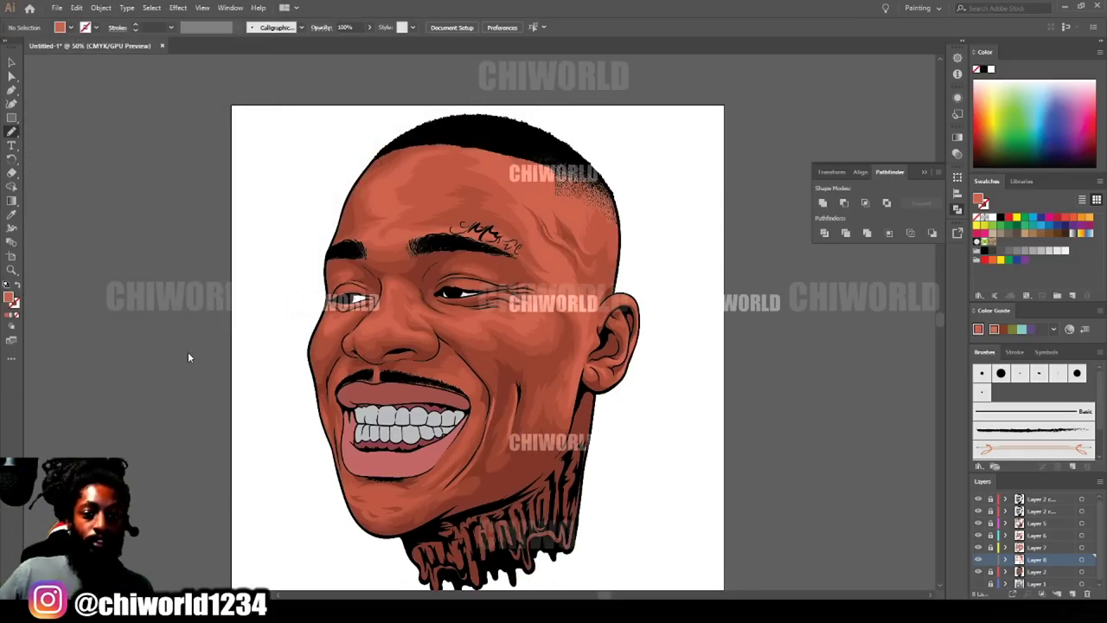
# Draw jagged highlight shapes across the chin below the lower lip.
pyautogui.hotkey('ctrl', '=')
pyautogui.hotkey('ctrl', '=')
pyautogui.hotkey('ctrl', '=')
pyautogui.scroll(-1, 197, 355)
pyautogui.moveTo(338, 460); pyautogui.dragTo(400, 457)
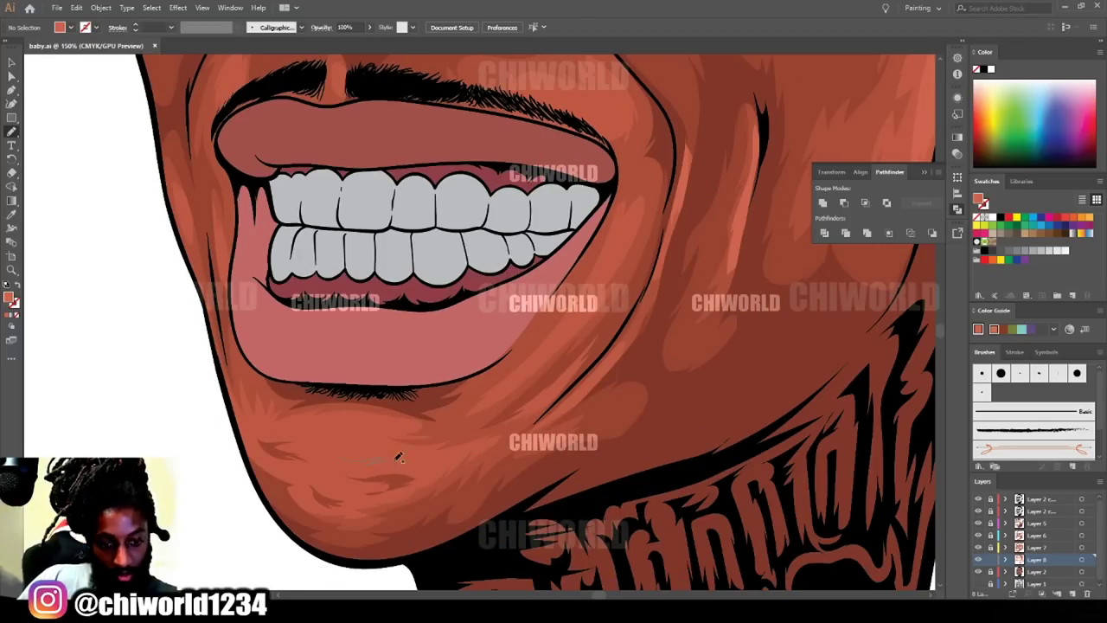
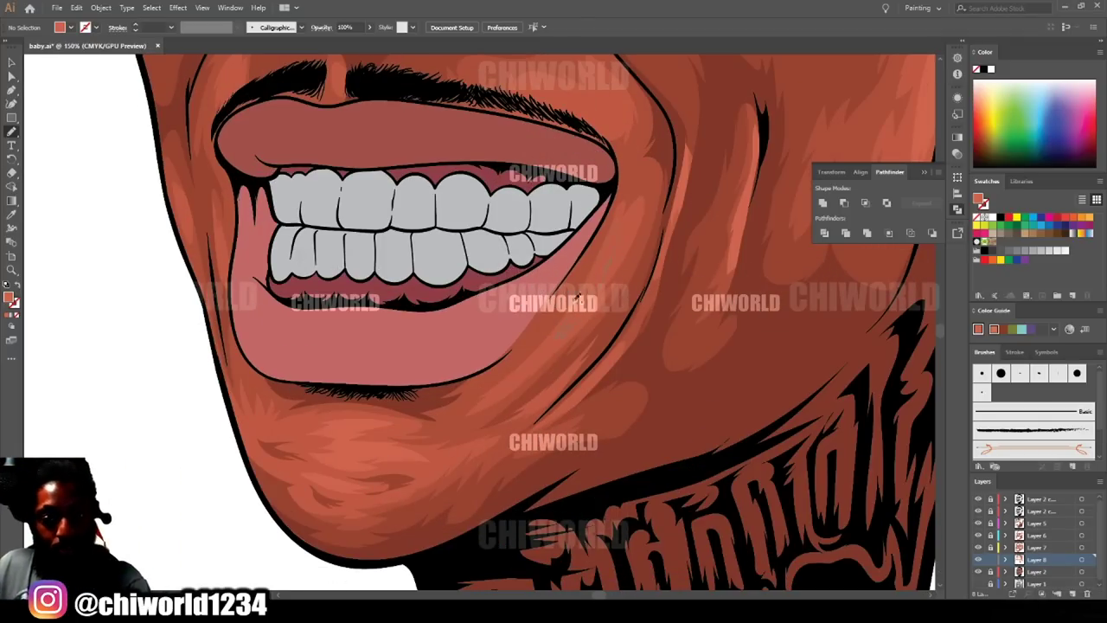
# Add a new layer above Layer 8 and set the fill to a brighter salmon skin tone.
pyautogui.scroll(5, 569, 567)
pyautogui.hotkey('ctrl', '-')
pyautogui.hotkey('ctrl', '-')
pyautogui.click(1073, 594)
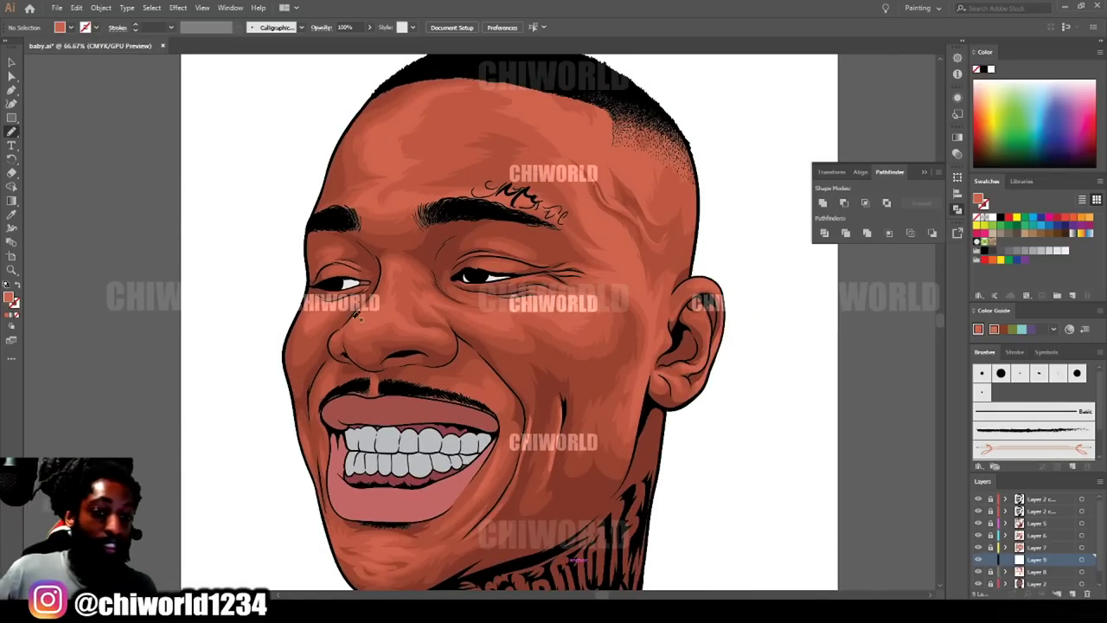
pyautogui.doubleClick(9, 297)
pyautogui.click(767, 416)
pyautogui.click(956, 412)
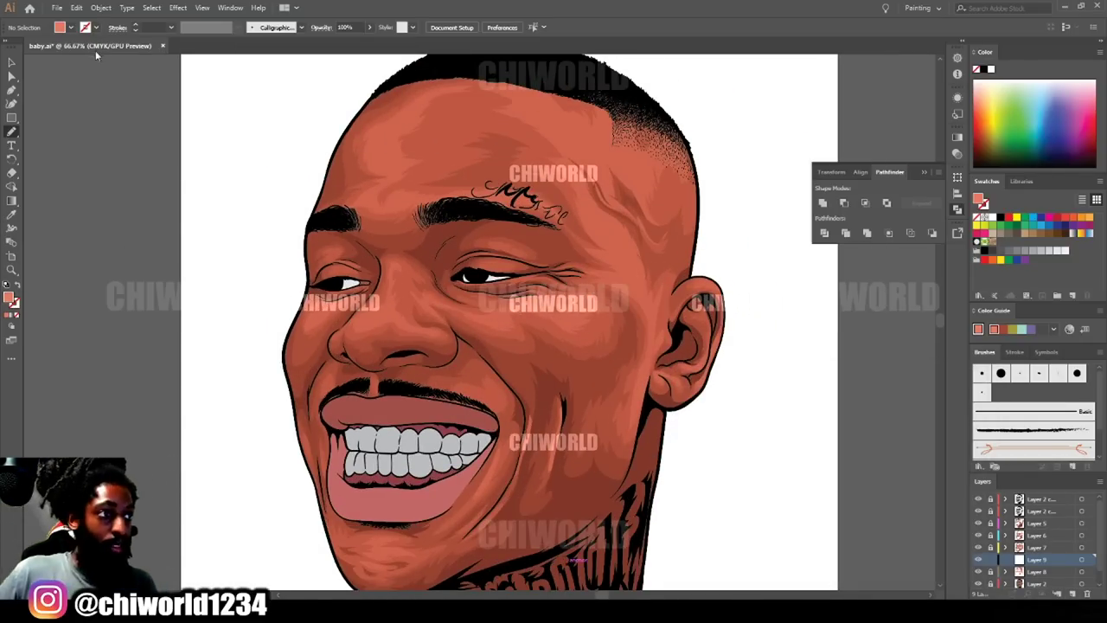
# Draw bright salmon highlights on the nose tip, the nose's left side and the upper bridge.
pyautogui.scroll(3, 340, 286)
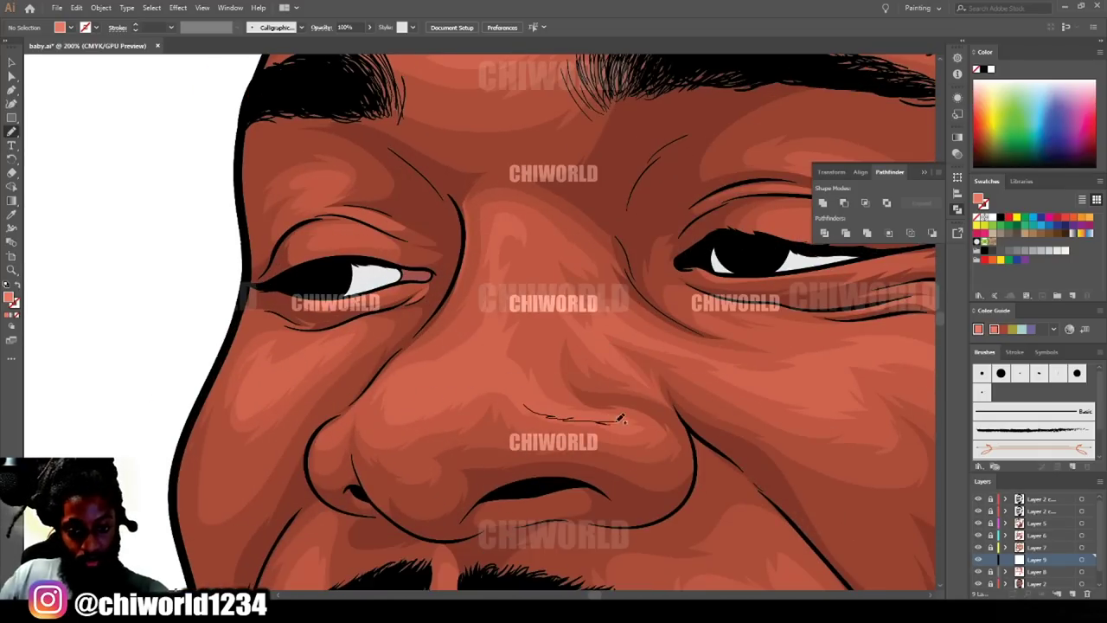
pyautogui.moveTo(501, 382); pyautogui.dragTo(499, 381)
pyautogui.moveTo(417, 391); pyautogui.dragTo(417, 391)
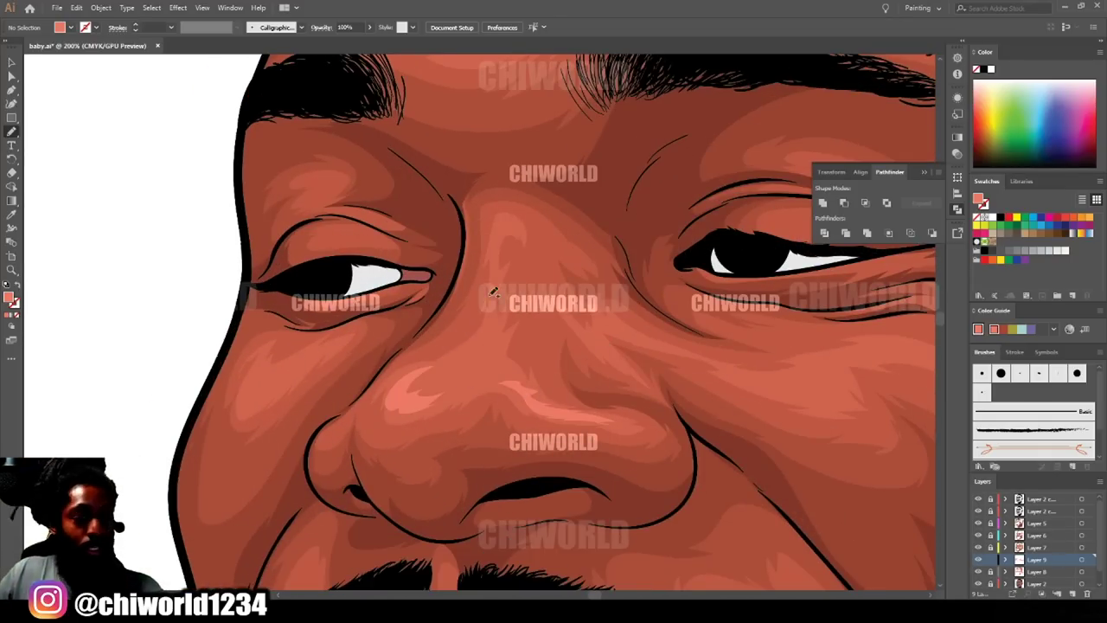
pyautogui.moveTo(505, 223); pyautogui.dragTo(509, 226)
pyautogui.scroll(-3, 917, 524)
pyautogui.scroll(1, 774, 482)
pyautogui.scroll(1, 774, 471)
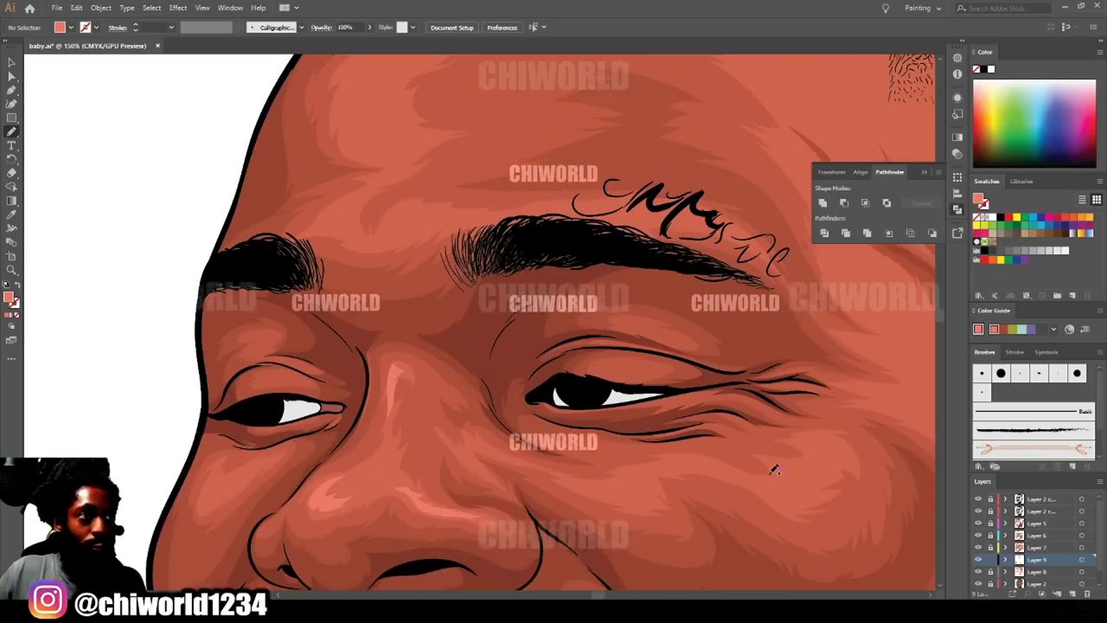
# Draw bright highlights on the upper eyelids and across the right cheek below the eye.
pyautogui.scroll(-3, 773, 472)
pyautogui.scroll(3, 496, 389)
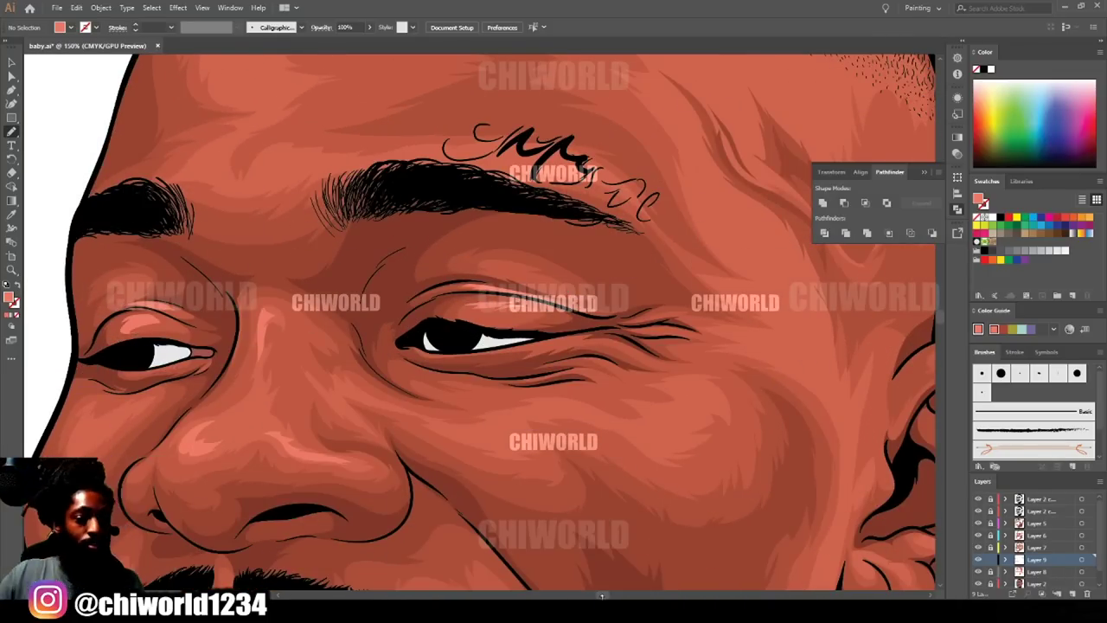
pyautogui.hotkey('ctrl', '-')
pyautogui.hotkey('ctrl', '-')
pyautogui.hotkey('ctrl', '+')
pyautogui.hotkey('ctrl', '+')
pyautogui.moveTo(611, 343)
pyautogui.mouseDown()
pyautogui.moveTo(655, 292)
pyautogui.moveTo(597, 318)
pyautogui.moveTo(509, 327)
pyautogui.mouseUp()
pyautogui.hotkey('ctrl', '-')
pyautogui.hotkey('ctrl', '-')
pyautogui.hotkey('ctrl', '-')
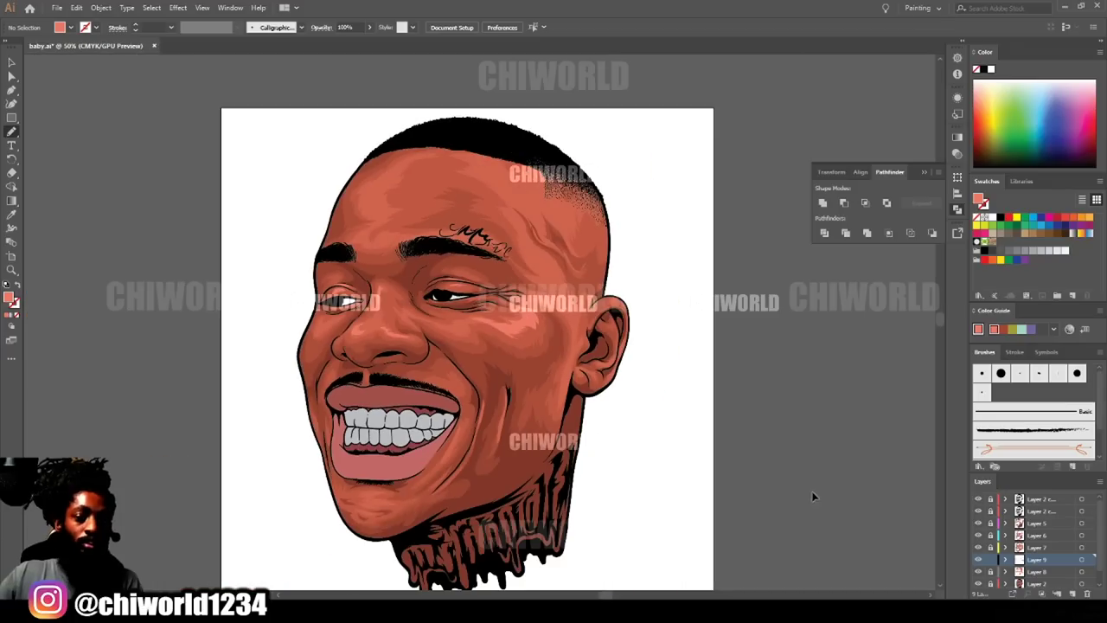
# Extend the bright highlight from the outer right cheek past the eye's corner up to the temple veins, undoing a stray stroke.
pyautogui.hotkey('ctrl', '+')
pyautogui.hotkey('ctrl', '+')
pyautogui.hotkey('ctrl', '+')
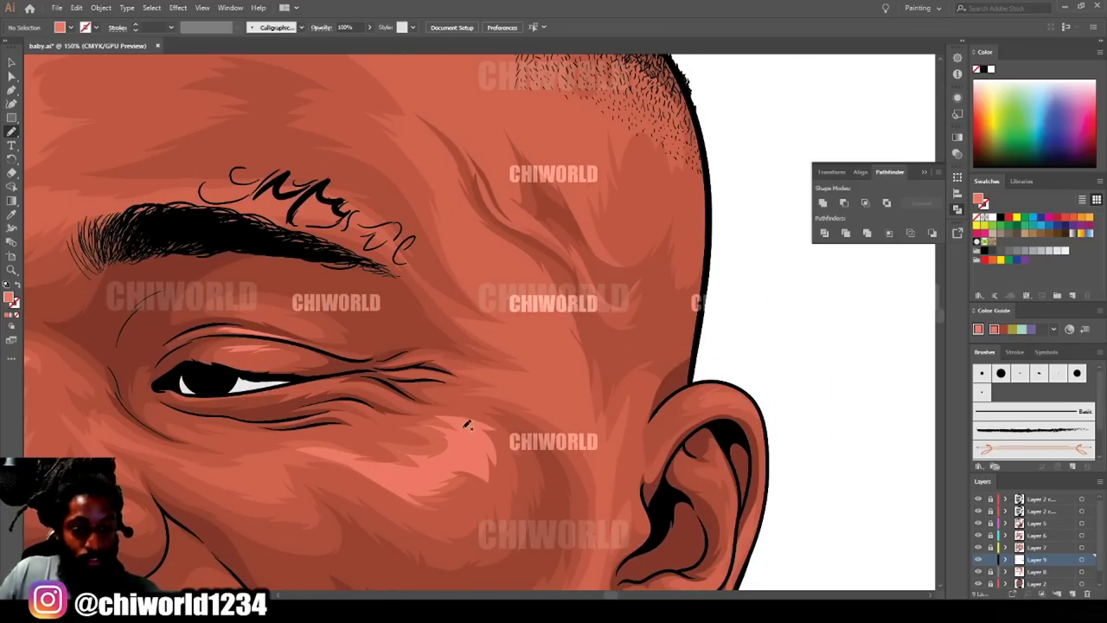
pyautogui.moveTo(496, 399)
pyautogui.mouseDown()
pyautogui.moveTo(578, 382)
pyautogui.moveTo(515, 315)
pyautogui.moveTo(536, 381)
pyautogui.moveTo(454, 394)
pyautogui.moveTo(483, 405)
pyautogui.mouseUp()
pyautogui.hotkey('ctrl', '-')
pyautogui.hotkey('ctrl', '-')
pyautogui.hotkey('ctrl', '+')
pyautogui.scroll(3, 483, 407)
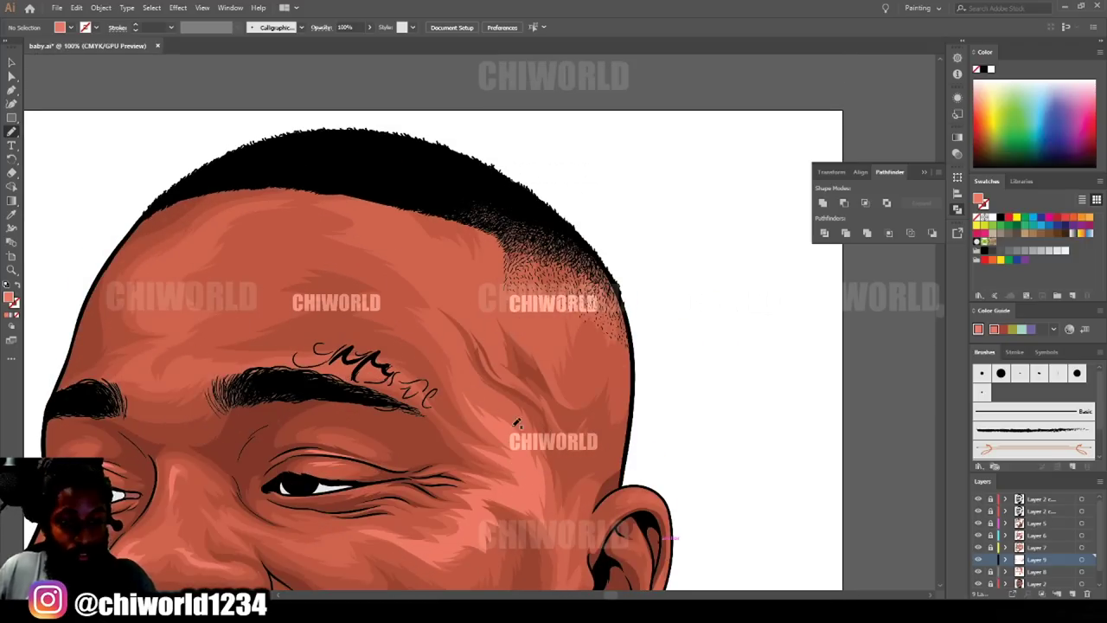
pyautogui.hotkey('ctrl', 'z')
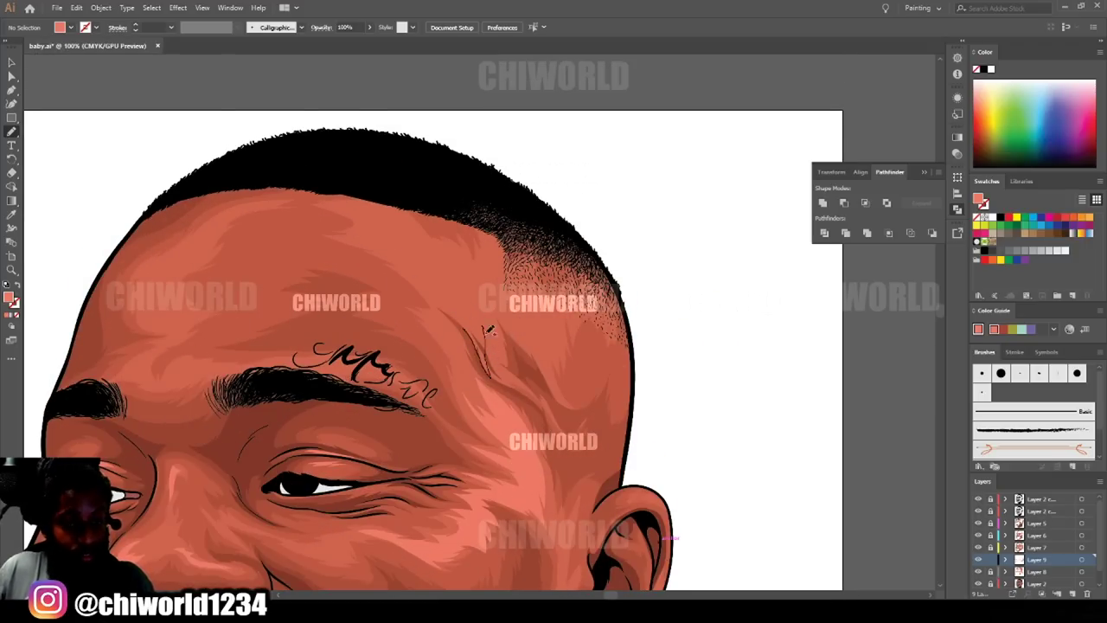
# Draw bright highlights from above the temple veins over the upper right forehead into the hair fade.
pyautogui.moveTo(536, 350); pyautogui.dragTo(572, 299)
pyautogui.moveTo(492, 218)
pyautogui.mouseDown()
pyautogui.moveTo(476, 297)
pyautogui.moveTo(438, 279)
pyautogui.moveTo(468, 329)
pyautogui.mouseUp()
pyautogui.hotkey('ctrl', '-')
pyautogui.hotkey('ctrl', '-')
pyautogui.hotkey('ctrl', '-')
pyautogui.hscroll(-1, 618, 488)
pyautogui.hotkey('ctrl', '+')
pyautogui.hotkey('ctrl', '+')
pyautogui.hotkey('ctrl', '+')
pyautogui.hotkey('ctrl', '+')
pyautogui.hotkey('ctrl', '+')
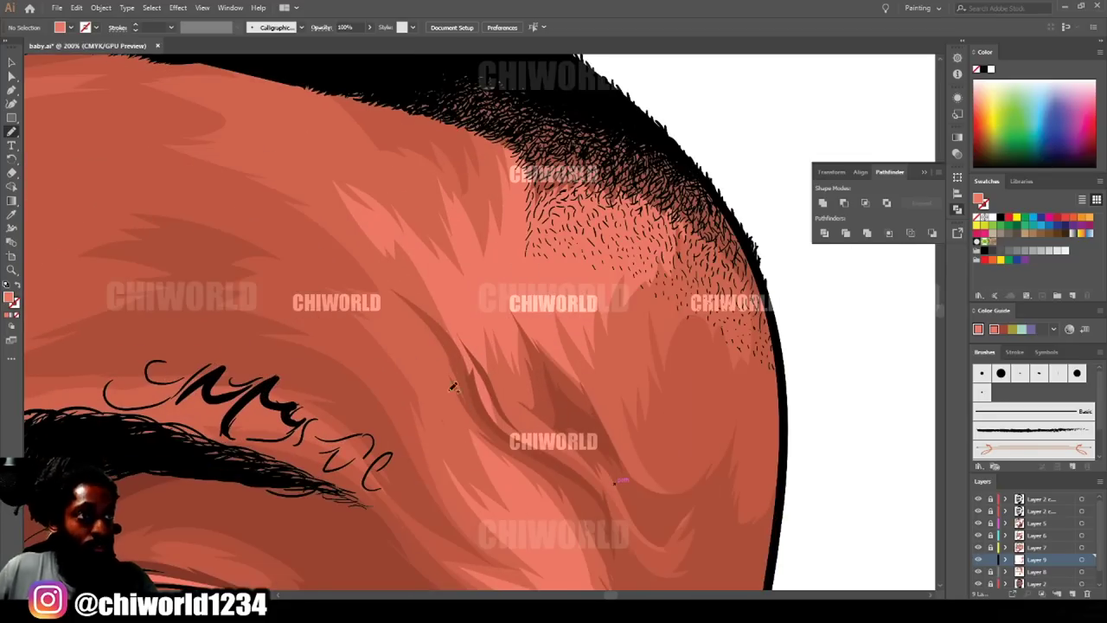
# Add a thin bright highlight sliver along the temple vein lines.
pyautogui.scroll(3, 493, 385)
pyautogui.moveTo(487, 426)
pyautogui.mouseDown()
pyautogui.moveTo(407, 353)
pyautogui.moveTo(301, 195)
pyautogui.moveTo(489, 429)
pyautogui.mouseUp()
pyautogui.hotkey('ctrl', '-')
pyautogui.hotkey('ctrl', '-')
pyautogui.hotkey('ctrl', '-')
pyautogui.hotkey('ctrl', '-')
pyautogui.hotkey('ctrl', '-')
pyautogui.hotkey('ctrl', '-')
pyautogui.hscroll(-1, 833, 564)
# Draw bright highlights on the earlobe and the lower inner fold of the ear.
pyautogui.scroll(6, 554, 418)
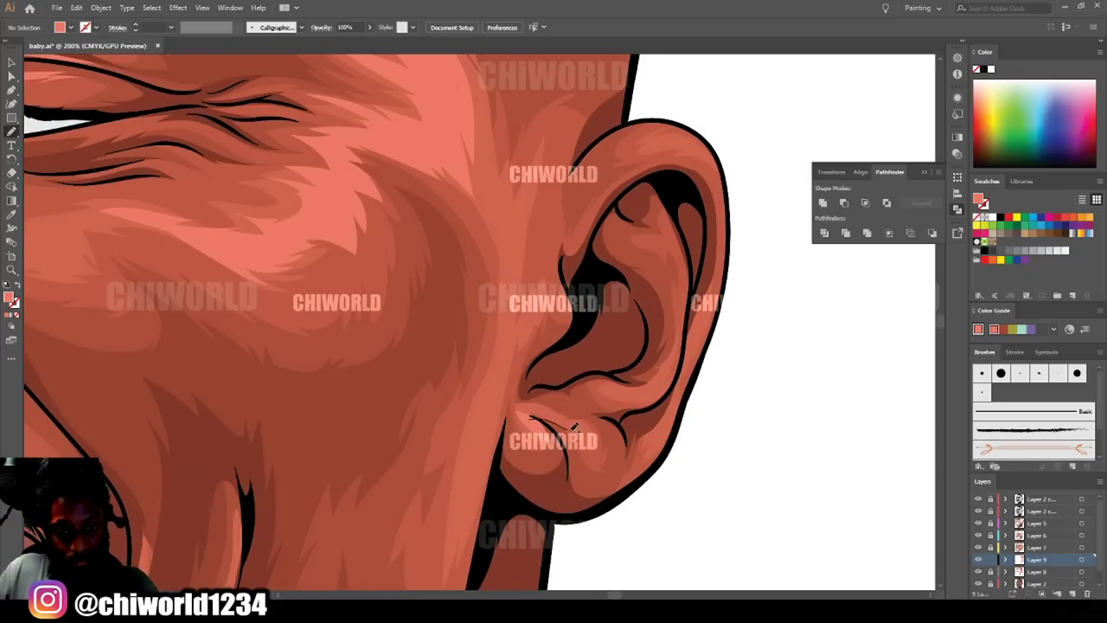
pyautogui.moveTo(571, 429); pyautogui.dragTo(526, 413)
pyautogui.scroll(1, 488, 356)
pyautogui.moveTo(558, 471)
pyautogui.mouseDown()
pyautogui.moveTo(554, 452)
pyautogui.moveTo(558, 467)
pyautogui.mouseUp()
pyautogui.moveTo(600, 422); pyautogui.dragTo(613, 404)
pyautogui.scroll(1, 614, 401)
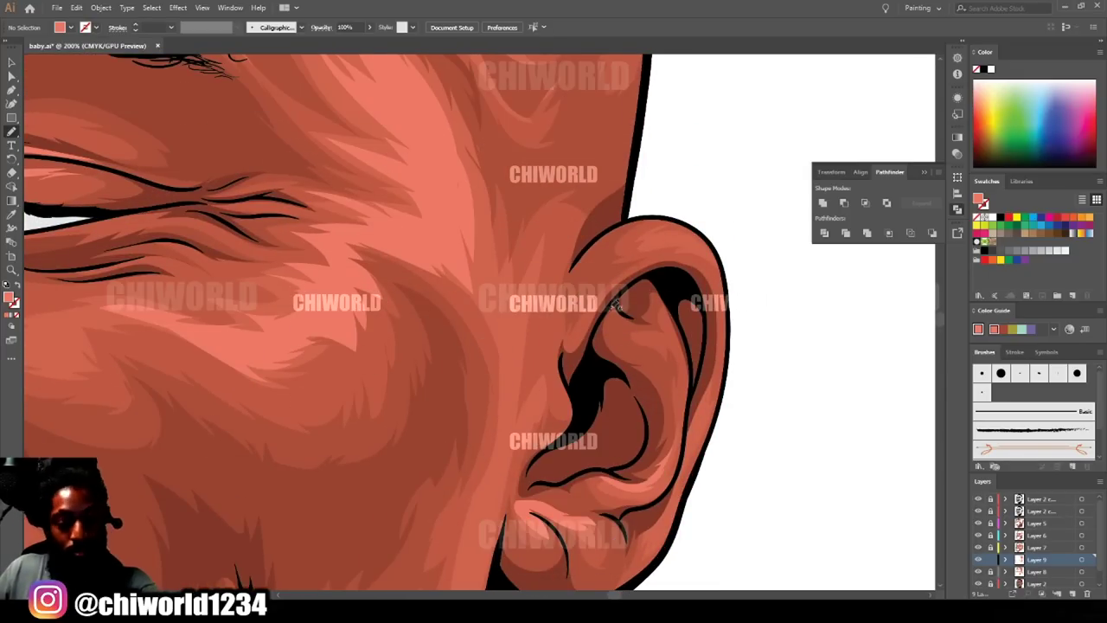
# Draw a bright highlight along the ear's upper rim, undoing and redrawing the first stroke.
pyautogui.moveTo(620, 244); pyautogui.dragTo(681, 237)
pyautogui.hotkey('ctrl', 'z')
pyautogui.moveTo(615, 230)
pyautogui.mouseDown()
pyautogui.moveTo(697, 230)
pyautogui.moveTo(620, 229)
pyautogui.mouseUp()
pyautogui.hotkey('ctrl', '-')
pyautogui.hotkey('ctrl', '-')
pyautogui.hotkey('ctrl', '-')
pyautogui.hotkey('ctrl', '-')
pyautogui.hscroll(-2, 680, 438)
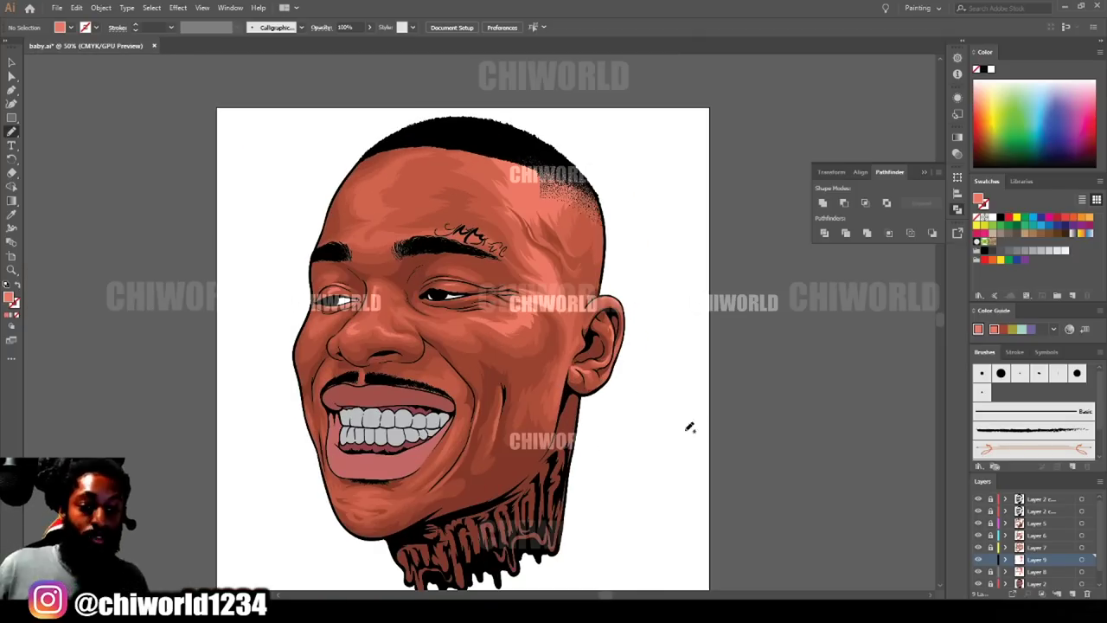
# Add a new layer directly above Layer 5 for the darkest skin shadows.
pyautogui.click(1031, 524)
pyautogui.click(1073, 595)
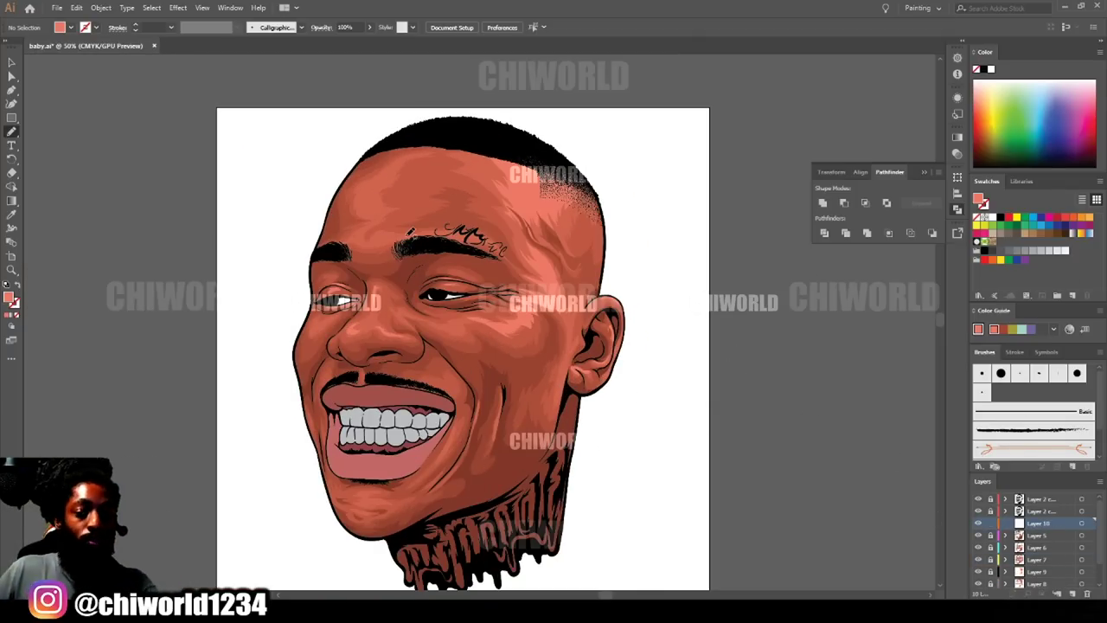
# Sample the dark skin tone beside the right eye, darken the fill to a deep maroon brown and save the document.
pyautogui.click(11, 215)
pyautogui.scroll(1, 672, 497)
pyautogui.scroll(5, 434, 290)
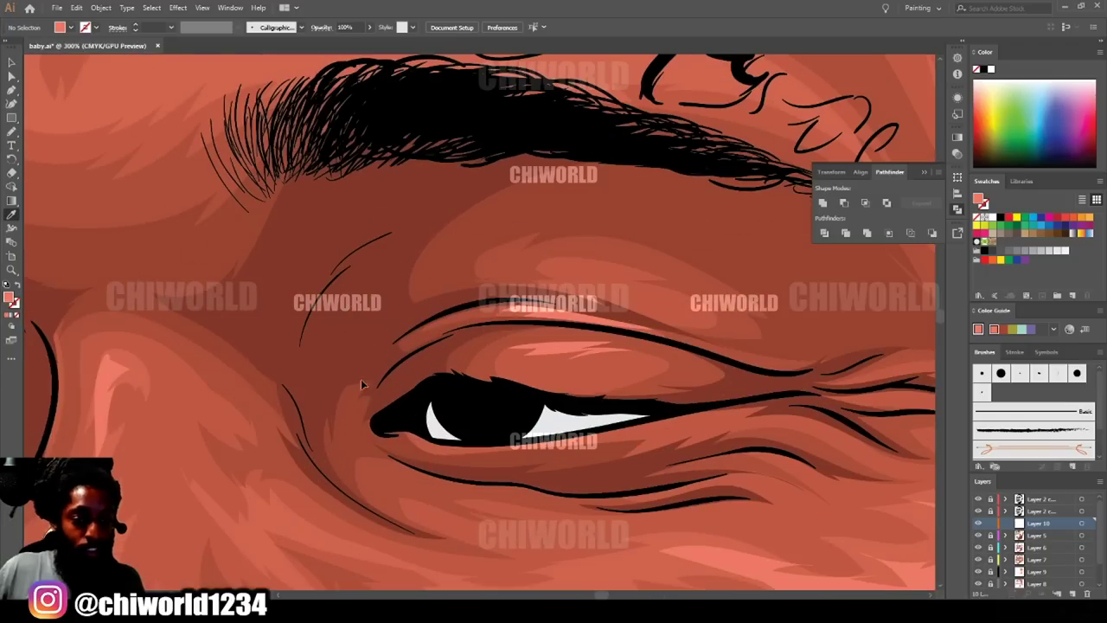
pyautogui.click(361, 381)
pyautogui.doubleClick(8, 298)
pyautogui.moveTo(782, 479); pyautogui.dragTo(785, 503)
pyautogui.moveTo(841, 550); pyautogui.dragTo(840, 555)
pyautogui.click(956, 413)
pyautogui.click(56, 9)
pyautogui.click(85, 102)
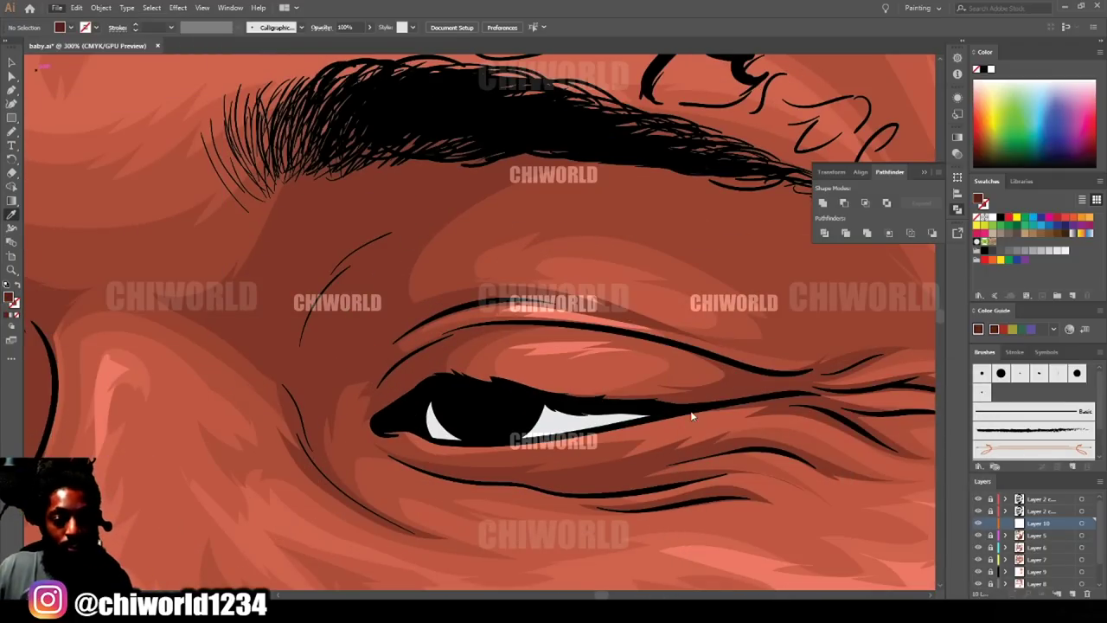
# Draw a deep maroon shadow in the right eye's inner socket, between the eye corner and the crease.
pyautogui.scroll(1, 686, 381)
pyautogui.press('n')
pyautogui.moveTo(384, 459)
pyautogui.mouseDown()
pyautogui.moveTo(470, 423)
pyautogui.moveTo(481, 369)
pyautogui.mouseUp()
pyautogui.moveTo(566, 345)
pyautogui.mouseDown()
pyautogui.moveTo(537, 336)
pyautogui.moveTo(310, 393)
pyautogui.mouseUp()
pyautogui.moveTo(354, 427); pyautogui.dragTo(380, 460)
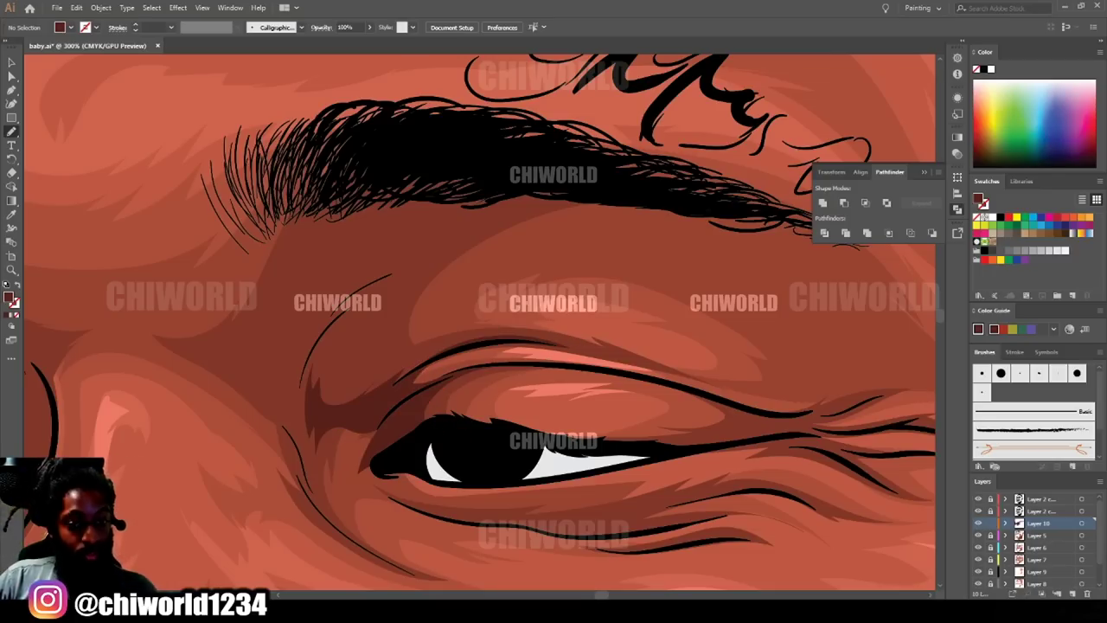
pyautogui.moveTo(448, 353)
pyautogui.mouseDown()
pyautogui.moveTo(345, 333)
pyautogui.moveTo(547, 179)
pyautogui.moveTo(295, 296)
pyautogui.moveTo(294, 446)
pyautogui.moveTo(323, 453)
pyautogui.moveTo(379, 408)
pyautogui.mouseUp()
pyautogui.hotkey('ctrl', '-')
pyautogui.hotkey('ctrl', '-')
pyautogui.hotkey('ctrl', '-')
pyautogui.hotkey('ctrl', '-')
pyautogui.hotkey('ctrl', '-')
pyautogui.hotkey('ctrl', '-')
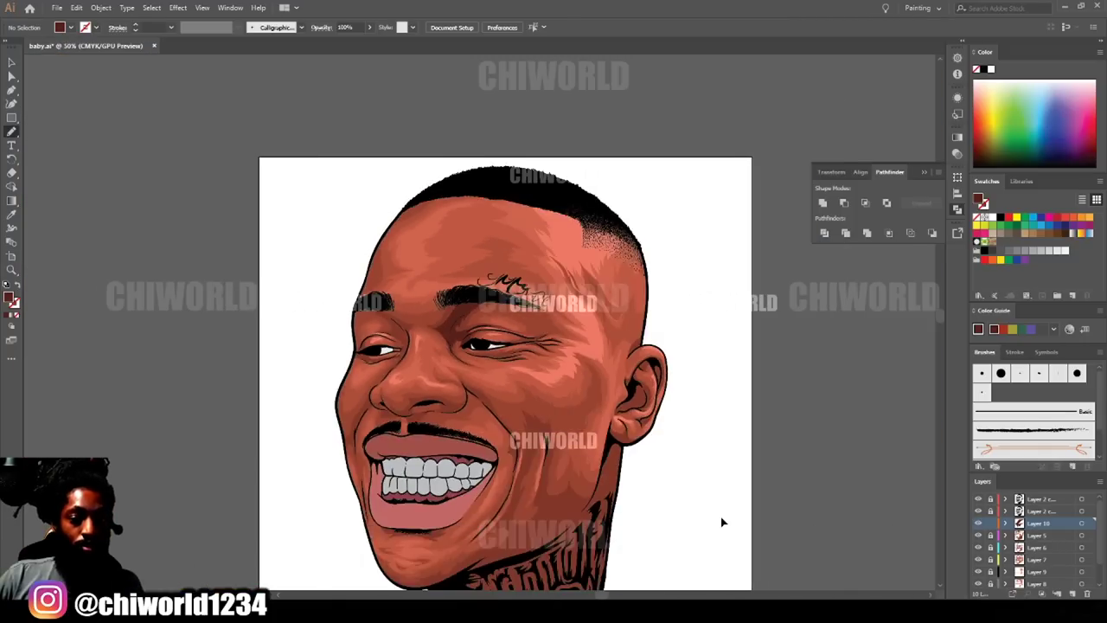
# Extend the deep shadow around the right eye socket up to the eyebrow's inner end and along the nose bridge.
pyautogui.hotkey('ctrl', '=')
pyautogui.hotkey('ctrl', '=')
pyautogui.hotkey('ctrl', '=')
pyautogui.hotkey('ctrl', '=')
pyautogui.hotkey('ctrl', '=')
pyautogui.moveTo(400, 329); pyautogui.dragTo(517, 342)
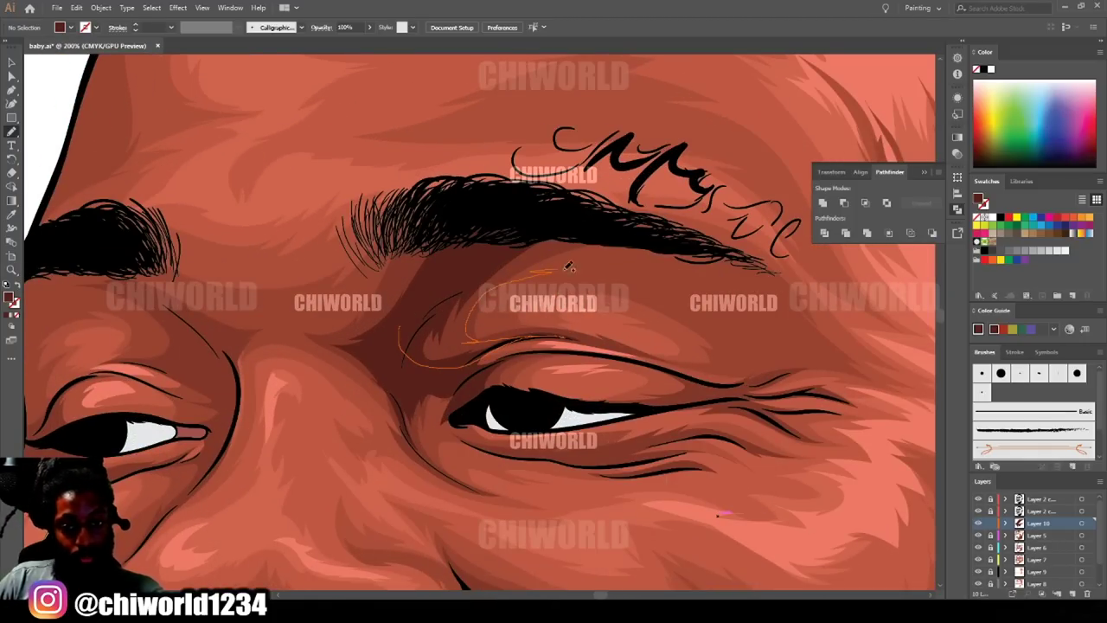
pyautogui.moveTo(556, 266); pyautogui.dragTo(381, 341)
pyautogui.moveTo(381, 284)
pyautogui.mouseDown()
pyautogui.moveTo(399, 216)
pyautogui.moveTo(493, 199)
pyautogui.moveTo(373, 333)
pyautogui.mouseUp()
pyautogui.hotkey('ctrl', '0')
# Draw a deep maroon shadow in the left eye's inner socket, from under the eyebrow down beside the nose bridge.
pyautogui.scroll(6, 400, 337)
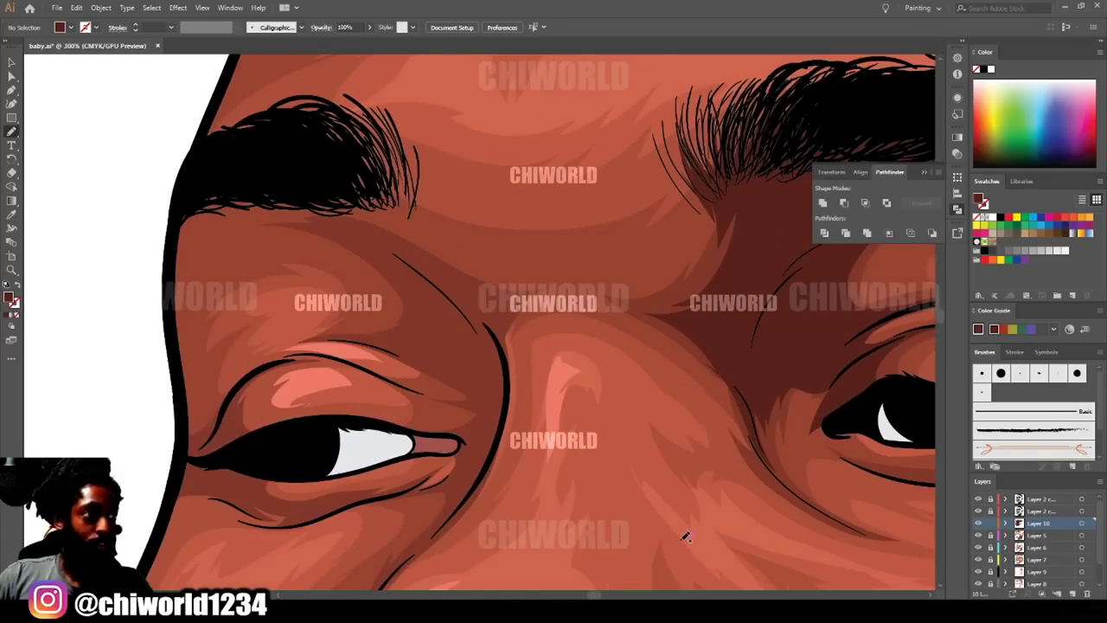
pyautogui.moveTo(505, 444)
pyautogui.mouseDown()
pyautogui.moveTo(491, 307)
pyautogui.moveTo(288, 180)
pyautogui.mouseUp()
pyautogui.moveTo(185, 210)
pyautogui.mouseDown()
pyautogui.moveTo(322, 236)
pyautogui.moveTo(416, 334)
pyautogui.mouseUp()
pyautogui.moveTo(439, 390); pyautogui.dragTo(504, 441)
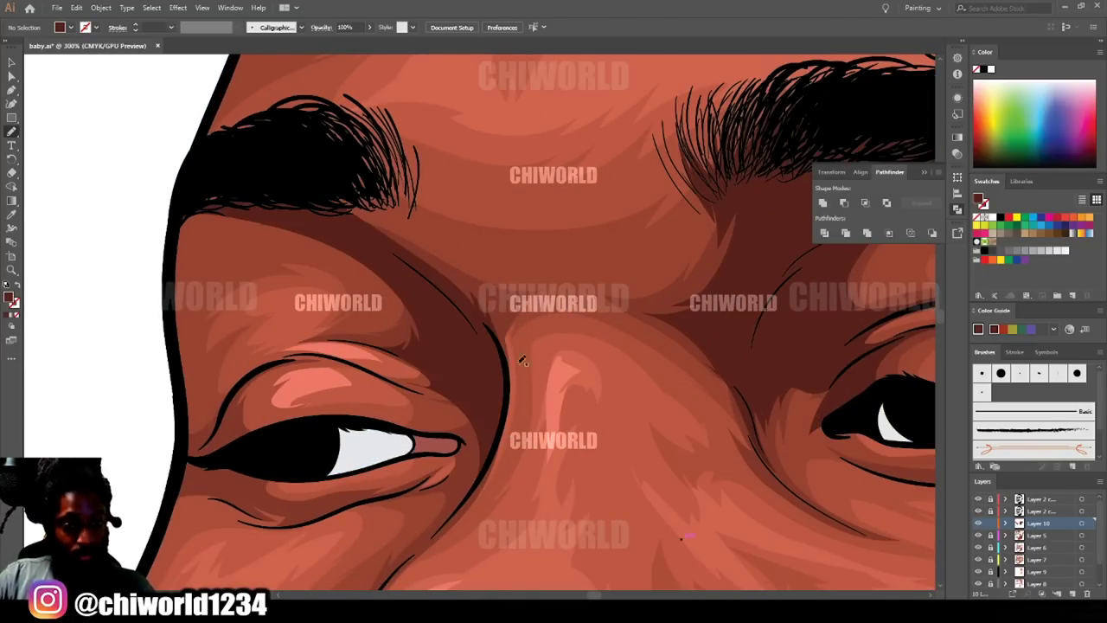
pyautogui.hotkey('ctrl', '-')
pyautogui.hotkey('ctrl', '-')
pyautogui.hotkey('ctrl', '-')
pyautogui.hotkey('ctrl', '-')
pyautogui.hotkey('ctrl', '=')
pyautogui.hotkey('ctrl', '=')
pyautogui.hotkey('ctrl', '=')
pyautogui.hotkey('ctrl', '=')
pyautogui.hotkey('ctrl', '=')
pyautogui.hotkey('ctrl', '=')
pyautogui.moveTo(407, 355)
pyautogui.mouseDown()
pyautogui.moveTo(316, 250)
pyautogui.moveTo(551, 415)
pyautogui.mouseUp()
pyautogui.hotkey('ctrl', '-')
pyautogui.hotkey('ctrl', '-')
pyautogui.hotkey('ctrl', '-')
pyautogui.hotkey('ctrl', '-')
pyautogui.hotkey('ctrl', '-')
pyautogui.hotkey('ctrl', '-')
pyautogui.hotkey('ctrl', '-')
pyautogui.scroll(-2, 606, 547)
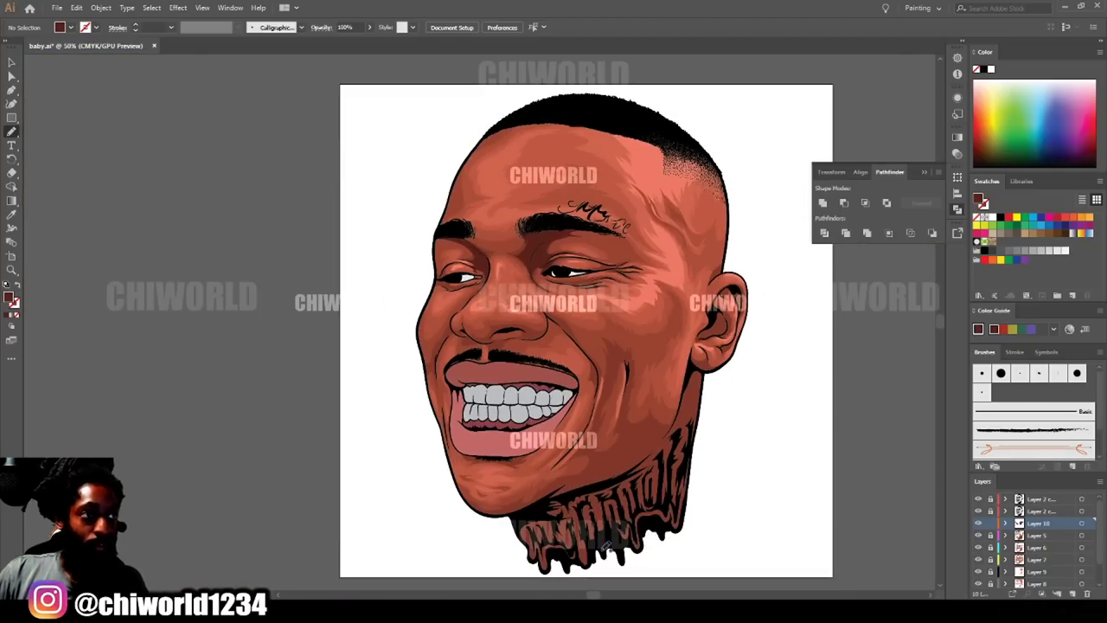
# Draw a deep maroon shadow around the right nostril and along the underside of the nose, leaving a lighter patch below the nostril.
pyautogui.hotkey('ctrl', '=')
pyautogui.hotkey('ctrl', '=')
pyautogui.hotkey('ctrl', '=')
pyautogui.hotkey('ctrl', '=')
pyautogui.hotkey('ctrl', '=')
pyautogui.hotkey('ctrl', '=')
pyautogui.moveTo(848, 328)
pyautogui.mouseDown()
pyautogui.moveTo(677, 340)
pyautogui.moveTo(503, 319)
pyautogui.mouseUp()
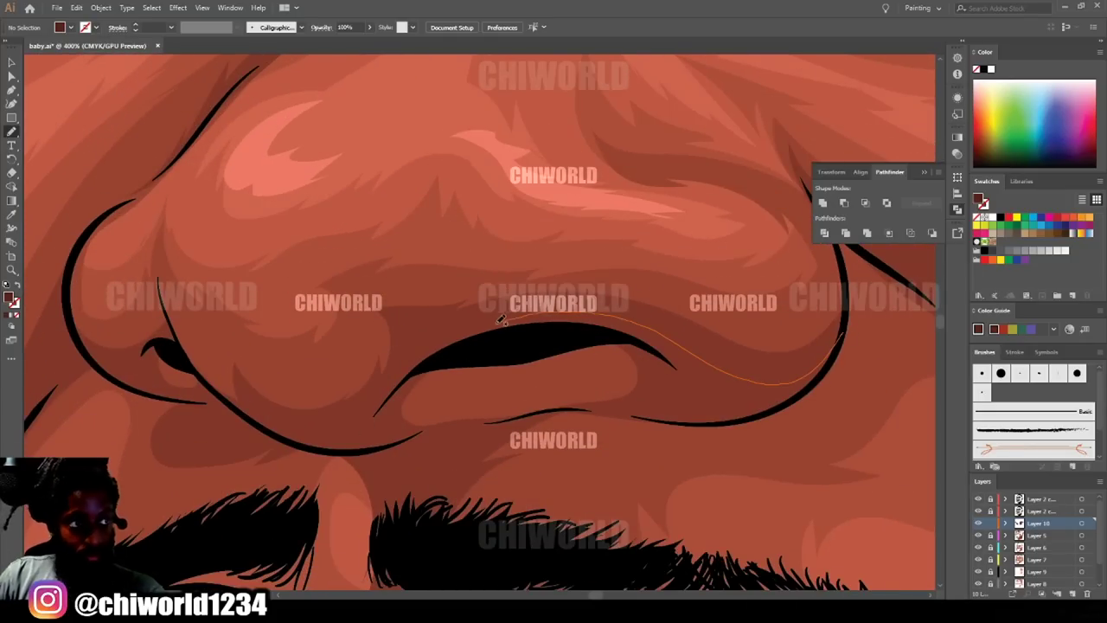
pyautogui.moveTo(396, 385)
pyautogui.mouseDown()
pyautogui.moveTo(266, 426)
pyautogui.moveTo(375, 447)
pyautogui.moveTo(528, 417)
pyautogui.moveTo(519, 367)
pyautogui.moveTo(627, 390)
pyautogui.moveTo(668, 419)
pyautogui.moveTo(844, 332)
pyautogui.mouseUp()
pyautogui.hotkey('ctrl', '-')
pyautogui.hotkey('ctrl', '-')
pyautogui.hotkey('ctrl', '-')
pyautogui.hotkey('ctrl', '-')
pyautogui.hotkey('ctrl', '-')
pyautogui.hotkey('ctrl', '-')
pyautogui.hotkey('ctrl', '=')
pyautogui.hotkey('ctrl', '=')
pyautogui.hotkey('ctrl', '=')
pyautogui.hotkey('ctrl', '=')
pyautogui.hotkey('ctrl', '=')
pyautogui.hotkey('ctrl', '=')
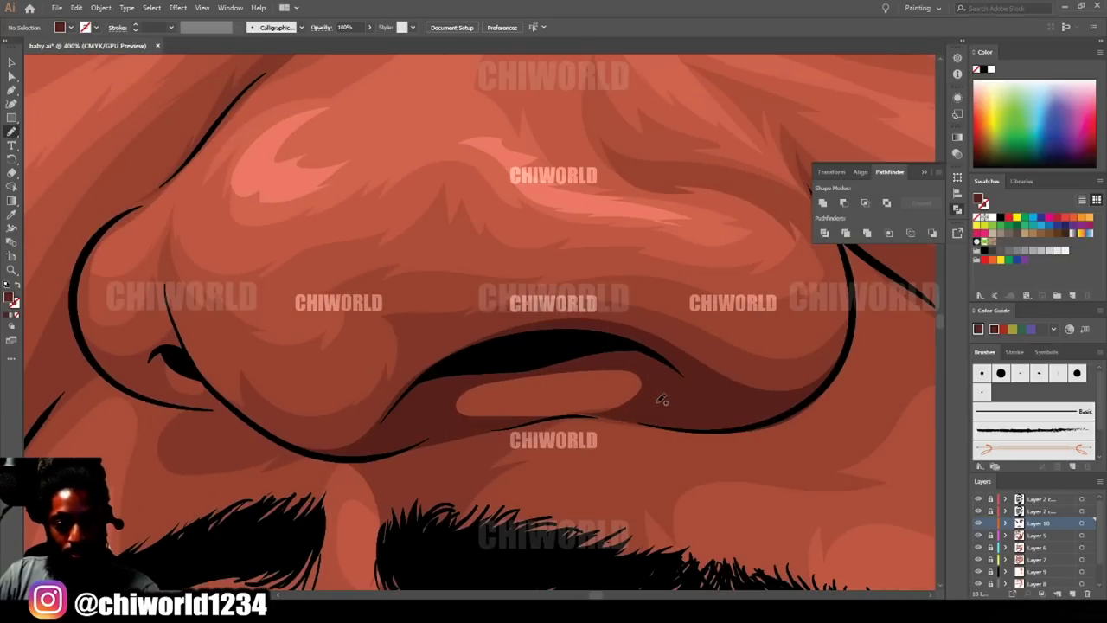
# Draw deep maroon shadows along the underside of the nose and around the left nostril.
pyautogui.moveTo(609, 384); pyautogui.dragTo(659, 400)
pyautogui.hotkey('ctrl', '-')
pyautogui.hotkey('ctrl', '-')
pyautogui.moveTo(307, 463); pyautogui.dragTo(470, 459)
pyautogui.hotkey('ctrl', '=')
pyautogui.hotkey('ctrl', '=')
pyautogui.hotkey('ctrl', '=')
pyautogui.moveTo(391, 371); pyautogui.dragTo(545, 370)
pyautogui.moveTo(503, 282)
pyautogui.mouseDown()
pyautogui.moveTo(474, 327)
pyautogui.moveTo(383, 371)
pyautogui.mouseUp()
pyautogui.moveTo(544, 374)
pyautogui.mouseDown()
pyautogui.moveTo(660, 486)
pyautogui.moveTo(868, 419)
pyautogui.moveTo(677, 445)
pyautogui.moveTo(542, 373)
pyautogui.mouseUp()
# Draw a deep maroon shadow from the left eye's outer corner along the crease below the lower lid.
pyautogui.hotkey('ctrl', '-')
pyautogui.hotkey('ctrl', '-')
pyautogui.hotkey('ctrl', '-')
pyautogui.hotkey('ctrl', '-')
pyautogui.hotkey('ctrl', '-')
pyautogui.hotkey('ctrl', '-')
pyautogui.hotkey('ctrl', '-')
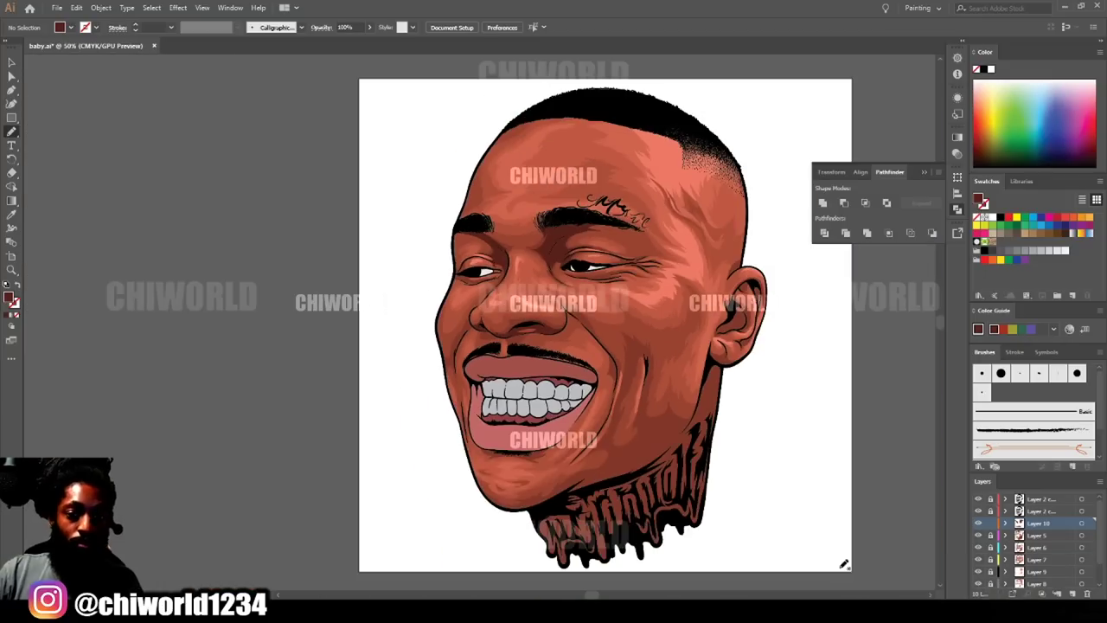
pyautogui.scroll(1, 736, 554)
pyautogui.hotkey('ctrl', '=')
pyautogui.hotkey('ctrl', '=')
pyautogui.hotkey('ctrl', '=')
pyautogui.hotkey('ctrl', '=')
pyautogui.hotkey('ctrl', '=')
pyautogui.hotkey('ctrl', '=')
pyautogui.scroll(-1, 725, 562)
pyautogui.moveTo(397, 353); pyautogui.dragTo(387, 416)
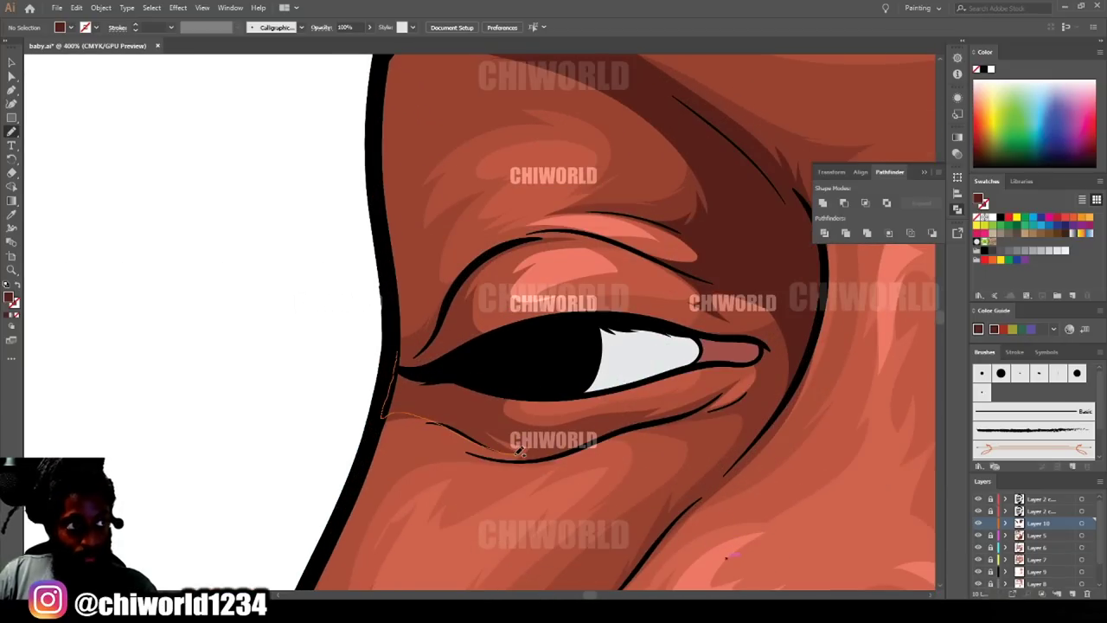
pyautogui.moveTo(574, 427)
pyautogui.mouseDown()
pyautogui.moveTo(468, 391)
pyautogui.moveTo(401, 357)
pyautogui.mouseUp()
# Draw deep maroon shadows around the left upper eyelid and between the eyebrow's inner end and the nose bridge.
pyautogui.scroll(2, 405, 353)
pyautogui.moveTo(432, 456); pyautogui.dragTo(536, 304)
pyautogui.moveTo(440, 357); pyautogui.dragTo(441, 358)
pyautogui.scroll(2, 798, 554)
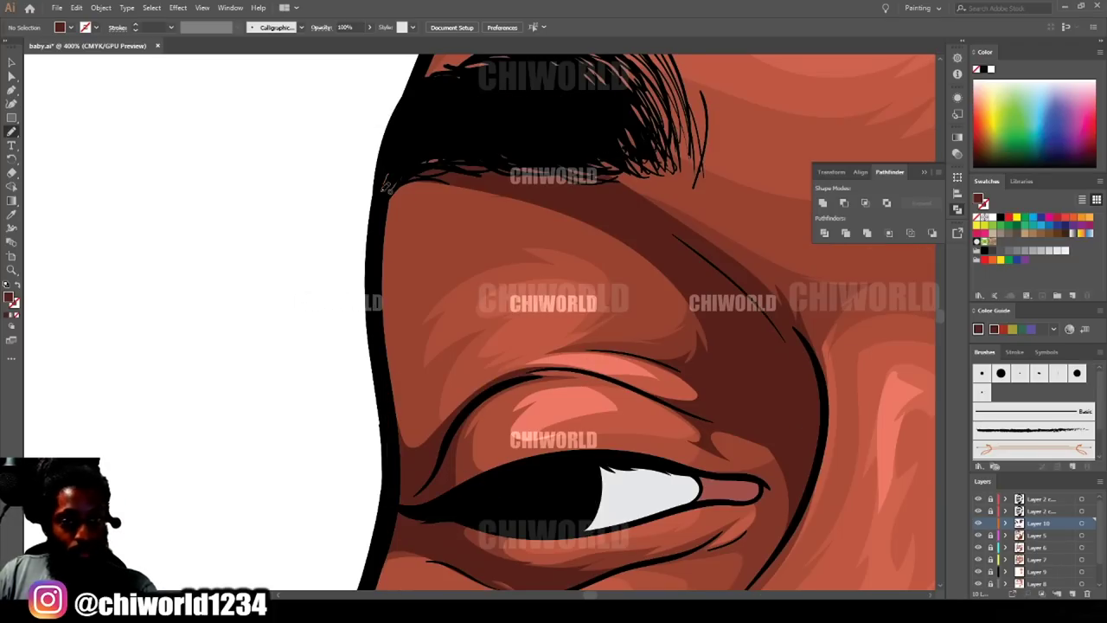
pyautogui.scroll(-2, 798, 554)
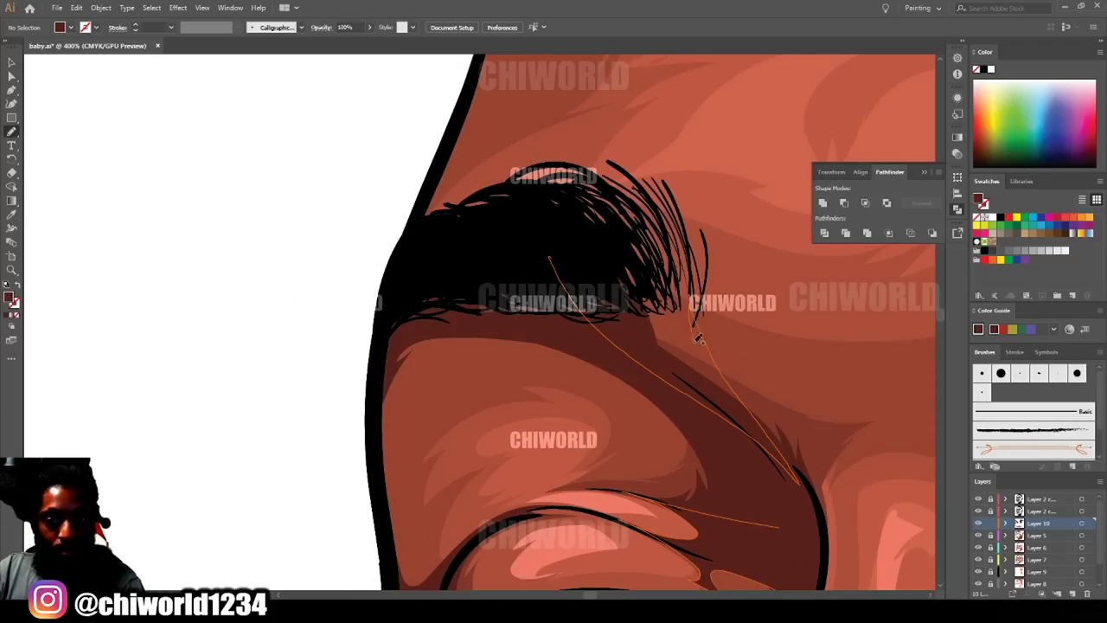
pyautogui.scroll(-4, 734, 314)
pyautogui.scroll(5, 467, 406)
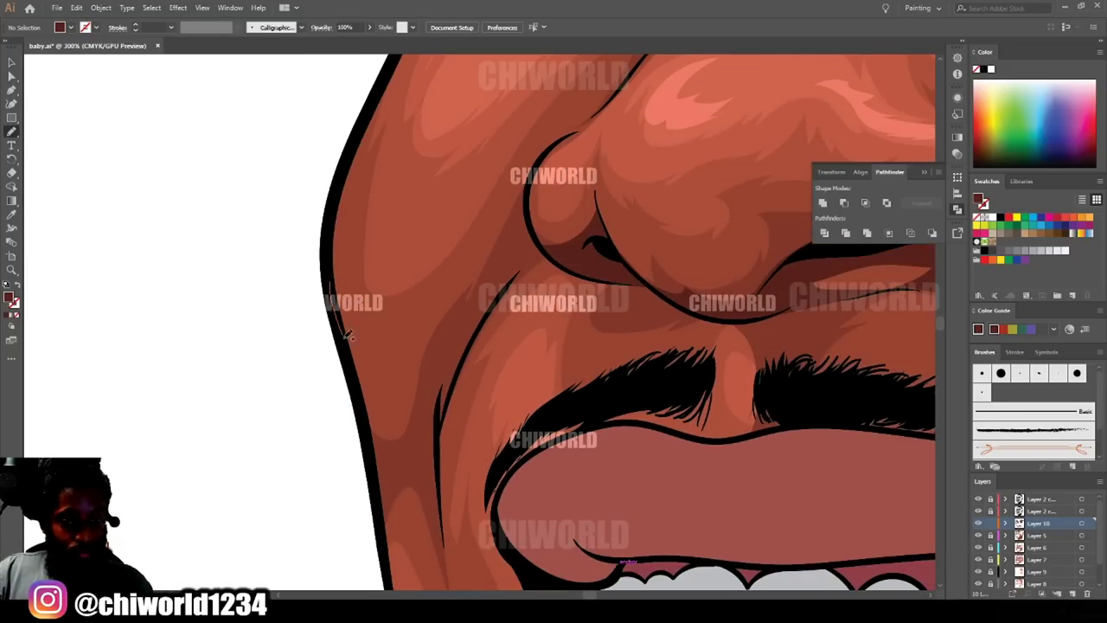
# Draw deep maroon shadows down the left cheek's outer edge and along the fold beside the mouth.
pyautogui.moveTo(349, 335)
pyautogui.mouseDown()
pyautogui.moveTo(451, 336)
pyautogui.moveTo(522, 212)
pyautogui.moveTo(539, 234)
pyautogui.moveTo(503, 294)
pyautogui.moveTo(443, 461)
pyautogui.moveTo(457, 578)
pyautogui.mouseUp()
pyautogui.moveTo(381, 508); pyautogui.dragTo(331, 260)
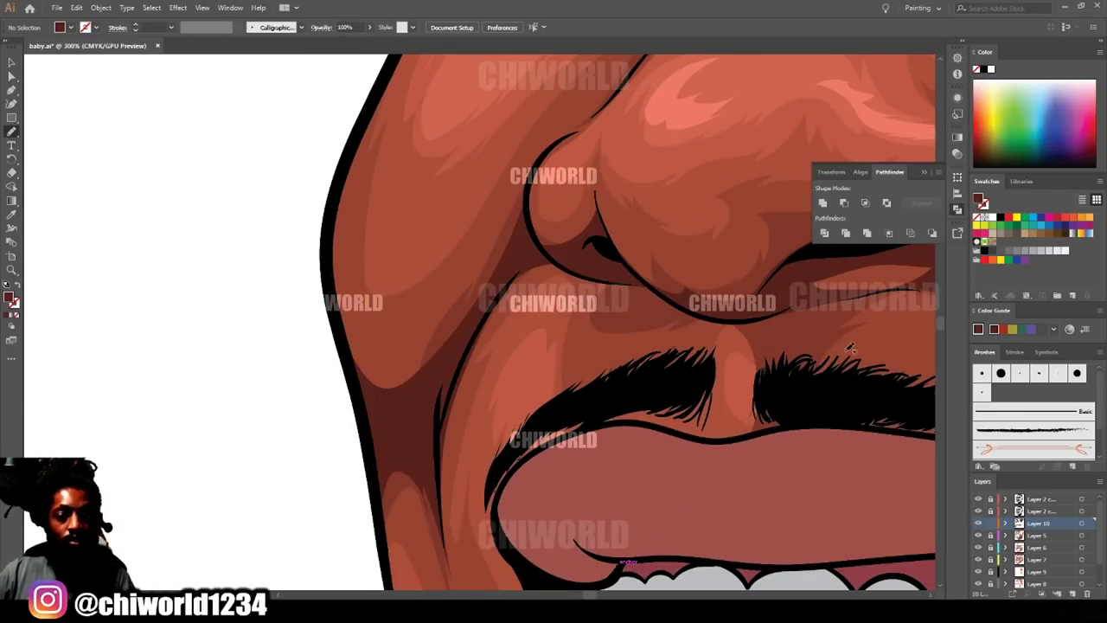
pyautogui.scroll(-5, 847, 352)
pyautogui.scroll(4, 761, 442)
pyautogui.moveTo(464, 315)
pyautogui.mouseDown()
pyautogui.moveTo(575, 429)
pyautogui.moveTo(581, 554)
pyautogui.mouseUp()
pyautogui.moveTo(525, 363); pyautogui.dragTo(355, 201)
pyautogui.scroll(-4, 356, 197)
pyautogui.scroll(4, 737, 487)
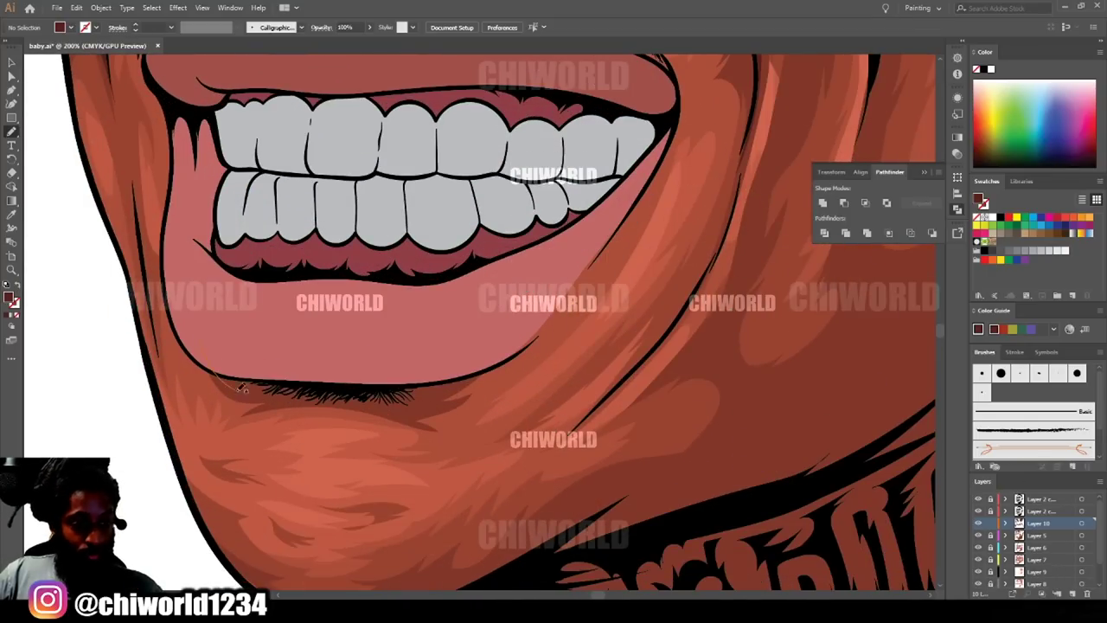
# Draw deep maroon shadows directly beneath the lower lip, following the lip's outline.
pyautogui.moveTo(240, 389)
pyautogui.mouseDown()
pyautogui.moveTo(443, 401)
pyautogui.moveTo(467, 377)
pyautogui.mouseUp()
pyautogui.moveTo(902, 376); pyautogui.dragTo(884, 235)
pyautogui.moveTo(296, 481)
pyautogui.mouseDown()
pyautogui.moveTo(205, 413)
pyautogui.moveTo(383, 444)
pyautogui.moveTo(619, 372)
pyautogui.mouseUp()
pyautogui.scroll(-1, 684, 510)
pyautogui.scroll(-2, 692, 498)
pyautogui.moveTo(325, 390); pyautogui.dragTo(356, 474)
pyautogui.moveTo(394, 531)
pyautogui.mouseDown()
pyautogui.moveTo(532, 515)
pyautogui.moveTo(529, 418)
pyautogui.moveTo(679, 273)
pyautogui.moveTo(677, 220)
pyautogui.moveTo(330, 385)
pyautogui.mouseUp()
pyautogui.scroll(-1, 692, 493)
pyautogui.scroll(8, 692, 493)
pyautogui.scroll(-3, 711, 491)
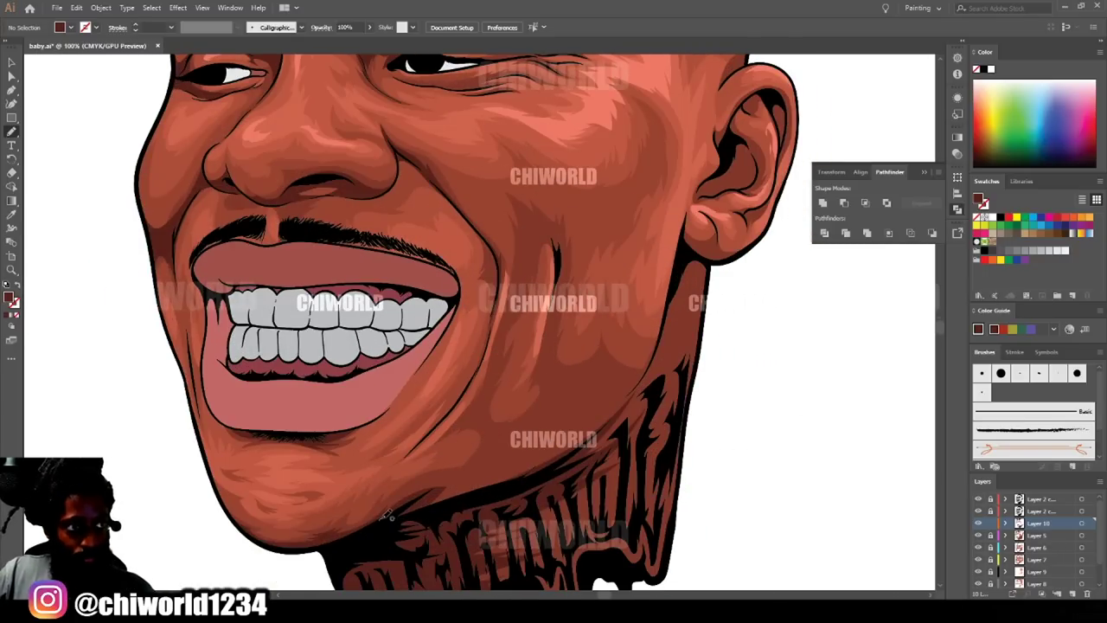
# Draw a jagged deep maroon shadow on the lower cheek along the jawline and extend the shading onto the neck.
pyautogui.moveTo(474, 416); pyautogui.dragTo(502, 438)
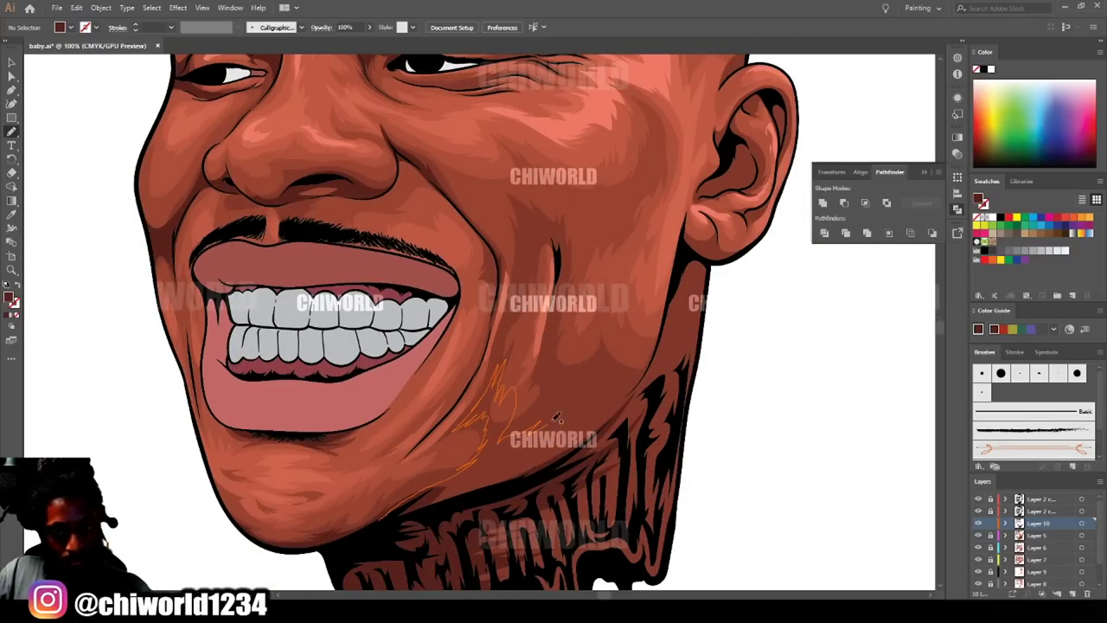
pyautogui.moveTo(584, 409); pyautogui.dragTo(381, 522)
pyautogui.scroll(5, 627, 469)
pyautogui.scroll(-1, 626, 467)
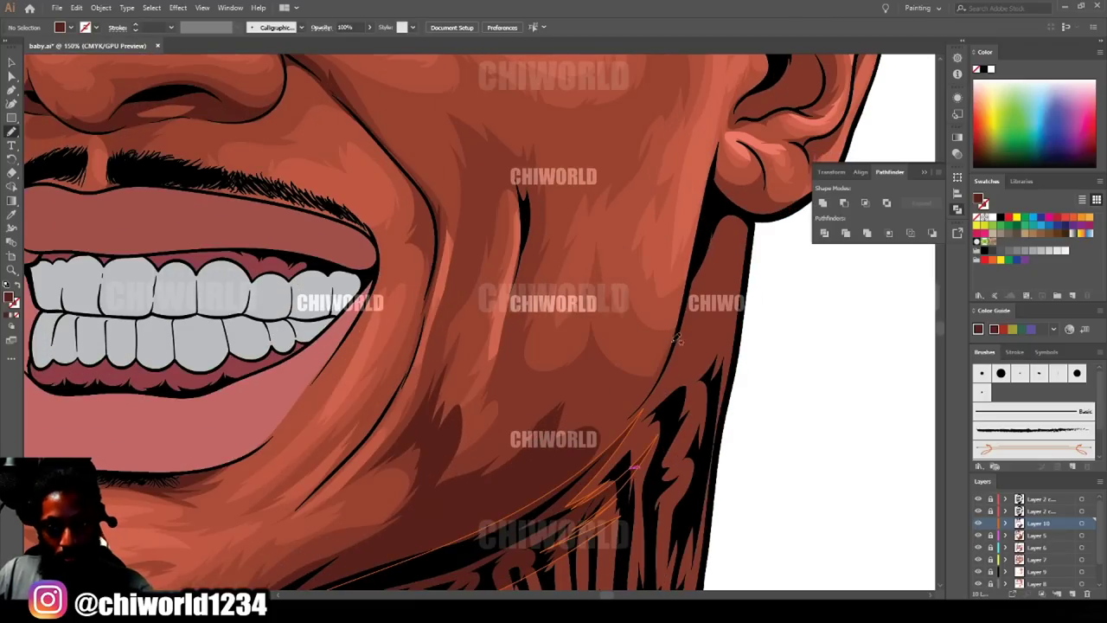
pyautogui.moveTo(642, 394); pyautogui.dragTo(686, 307)
pyautogui.scroll(-3, 561, 571)
pyautogui.scroll(4, 557, 304)
# Add deep maroon shadows to the side of the neck and along the vertical crease in the right cheek.
pyautogui.moveTo(448, 528)
pyautogui.mouseDown()
pyautogui.moveTo(560, 338)
pyautogui.moveTo(542, 318)
pyautogui.moveTo(448, 528)
pyautogui.mouseUp()
pyautogui.moveTo(546, 299)
pyautogui.mouseDown()
pyautogui.moveTo(521, 379)
pyautogui.moveTo(545, 301)
pyautogui.mouseUp()
pyautogui.scroll(-4, 498, 322)
pyautogui.scroll(-2, 697, 574)
pyautogui.scroll(2, 656, 574)
pyautogui.scroll(3, 504, 253)
pyautogui.moveTo(461, 463)
pyautogui.mouseDown()
pyautogui.moveTo(511, 242)
pyautogui.moveTo(510, 186)
pyautogui.mouseUp()
pyautogui.scroll(-4, 697, 498)
pyautogui.scroll(1, 702, 495)
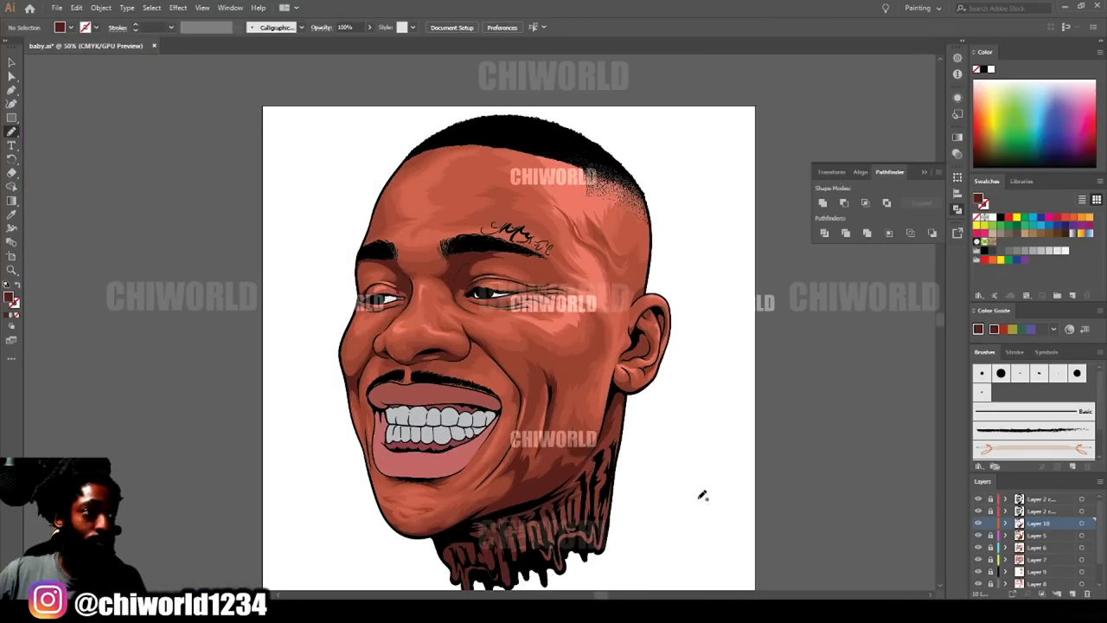
# Draw pointed deep maroon shadows beside the left corner of the mouth, running down toward the lower lip.
pyautogui.scroll(4, 703, 495)
pyautogui.scroll(-4, 778, 289)
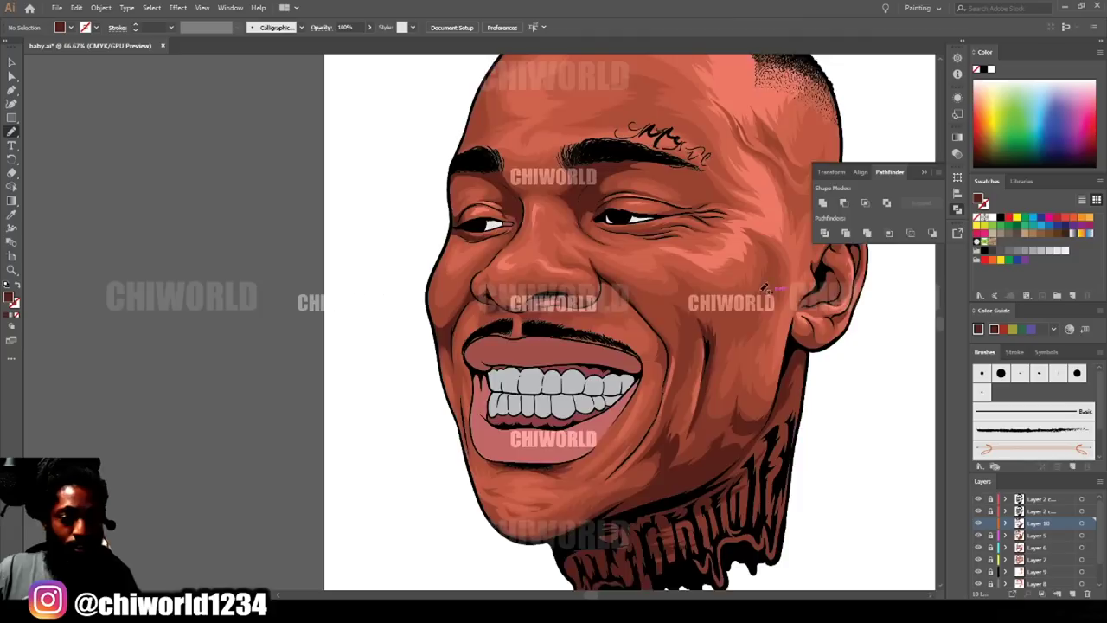
pyautogui.scroll(3, 764, 288)
pyautogui.moveTo(454, 207); pyautogui.dragTo(447, 348)
pyautogui.moveTo(463, 442)
pyautogui.mouseDown()
pyautogui.moveTo(422, 260)
pyautogui.moveTo(452, 212)
pyautogui.mouseUp()
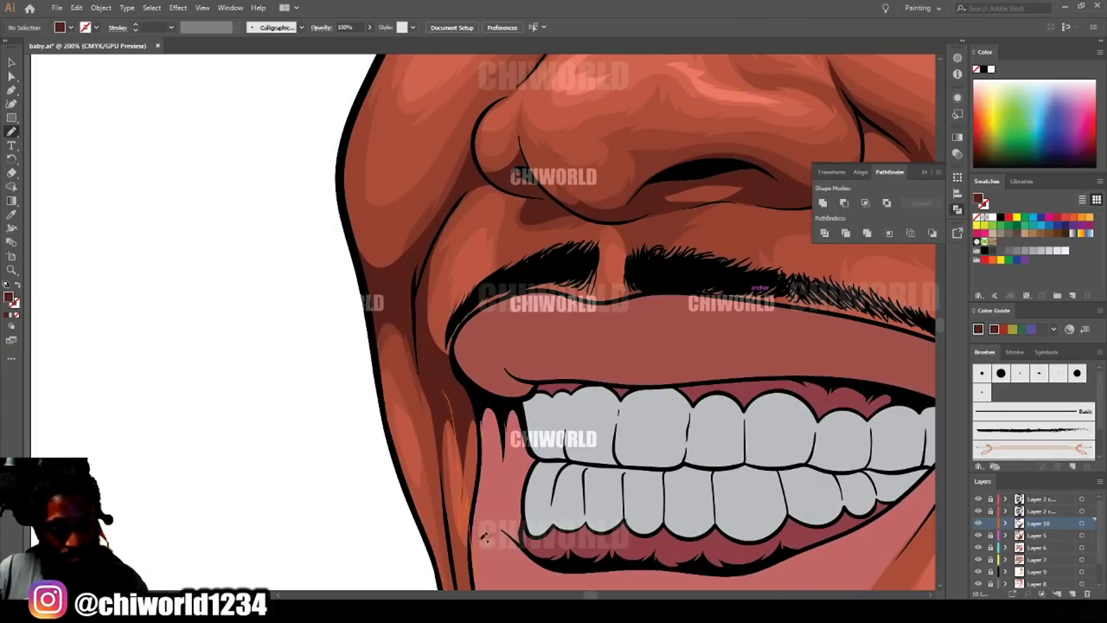
pyautogui.scroll(-4, 820, 549)
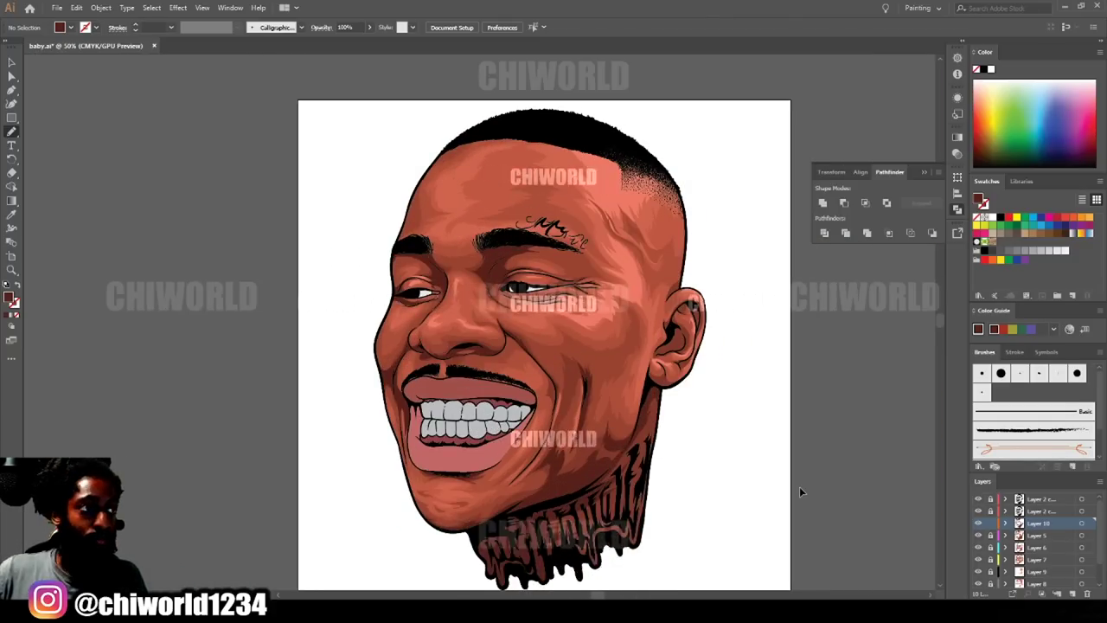
# Deepen the maroon shading along the left eye's upper lid crease and toward its inner corner.
pyautogui.scroll(4, 800, 486)
pyautogui.moveTo(467, 478); pyautogui.dragTo(524, 379)
pyautogui.moveTo(677, 397); pyautogui.dragTo(709, 403)
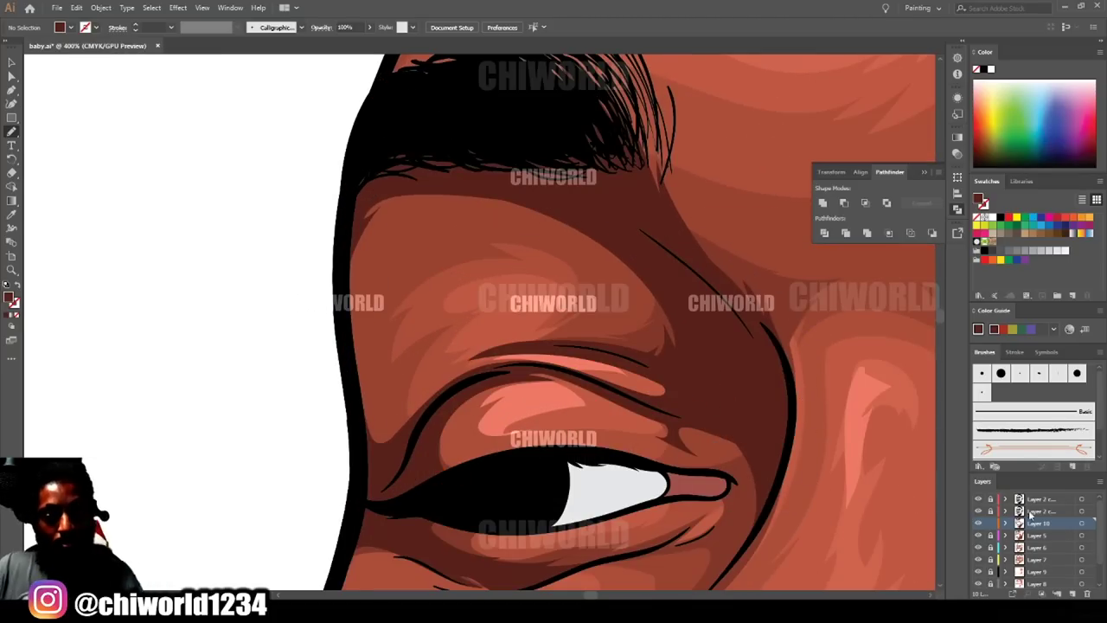
# Draw deep maroon shadows under the right eye, along its upper lid line and in the crease toward the outer wrinkles.
pyautogui.scroll(-4, 917, 483)
pyautogui.scroll(3, 751, 491)
pyautogui.scroll(1, 753, 489)
pyautogui.moveTo(74, 395)
pyautogui.mouseDown()
pyautogui.moveTo(116, 410)
pyautogui.moveTo(540, 417)
pyautogui.moveTo(231, 418)
pyautogui.moveTo(73, 400)
pyautogui.mouseUp()
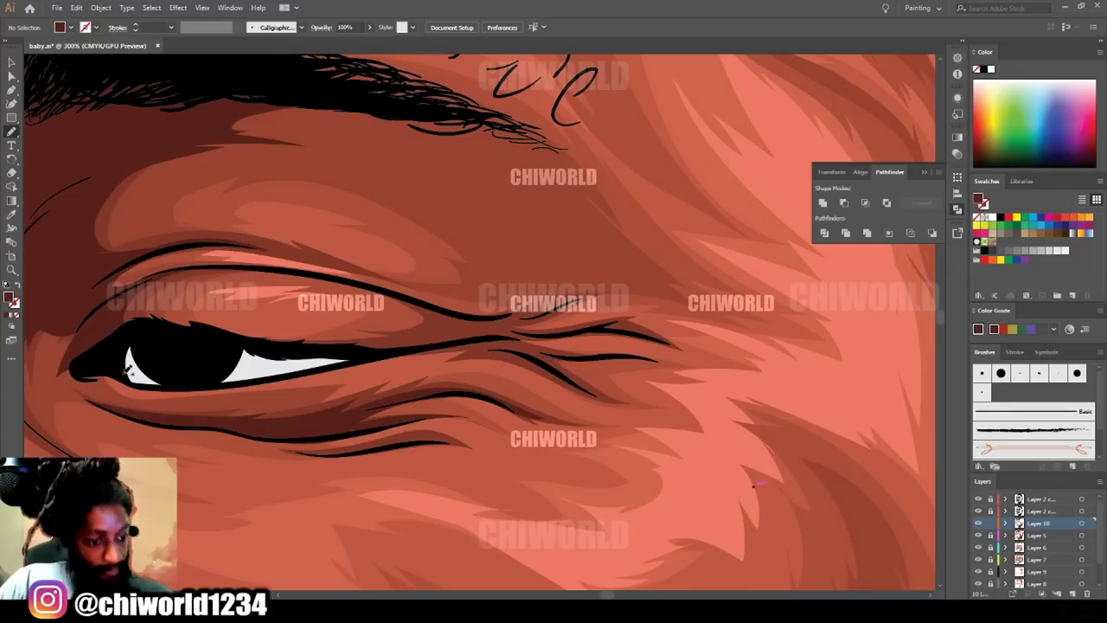
pyautogui.moveTo(558, 333); pyautogui.dragTo(394, 343)
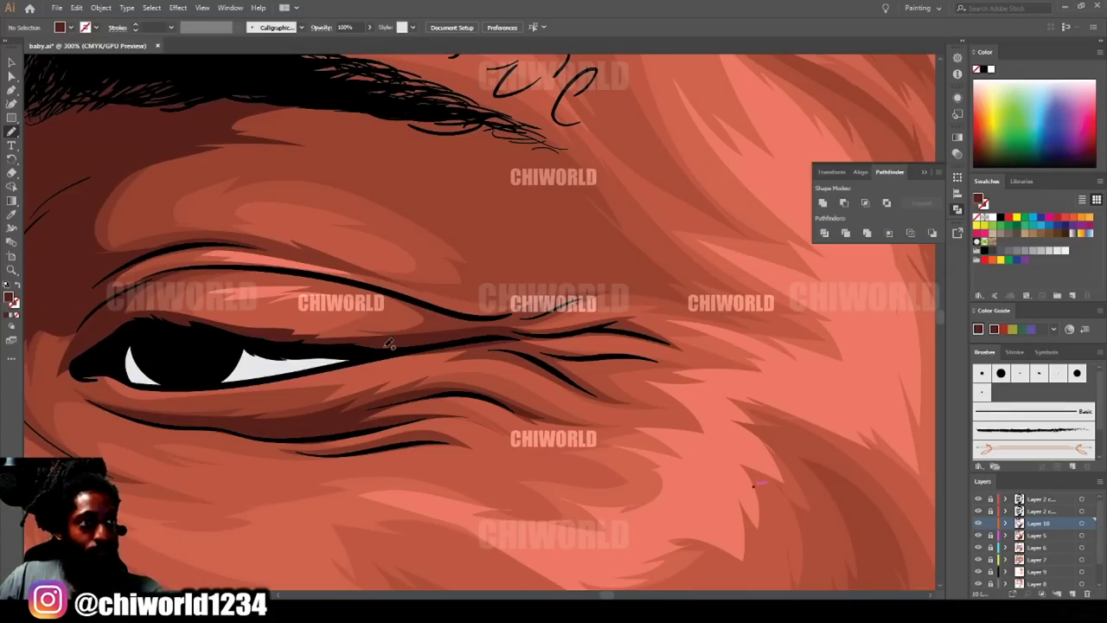
pyautogui.moveTo(440, 296)
pyautogui.mouseDown()
pyautogui.moveTo(495, 297)
pyautogui.moveTo(400, 295)
pyautogui.moveTo(265, 266)
pyautogui.mouseUp()
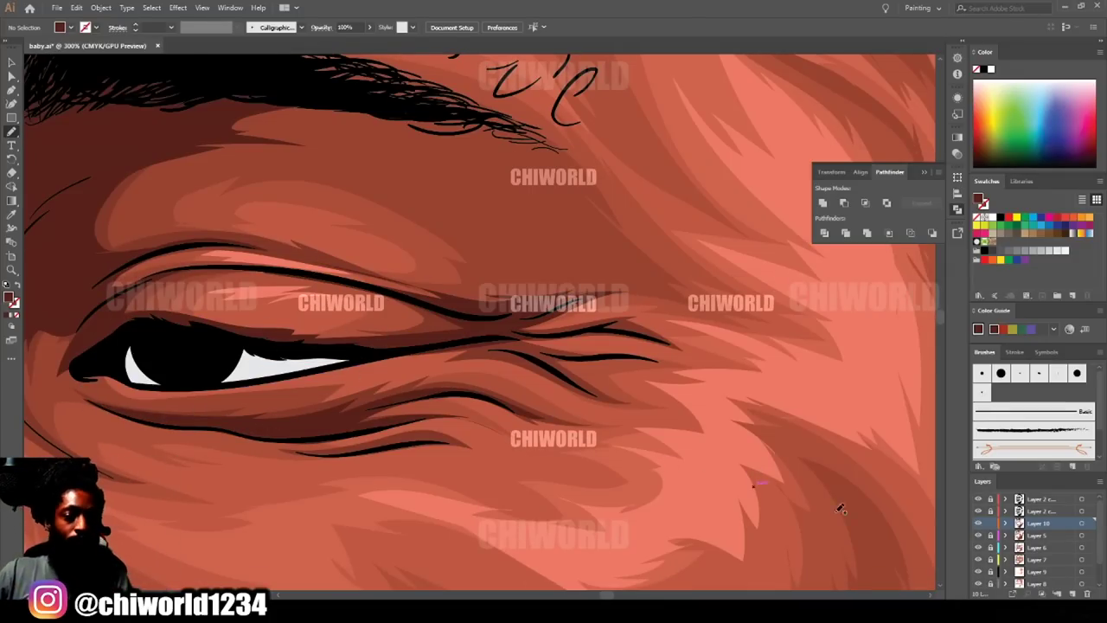
# Draw a thin deep maroon shadow along the right smile fold, from beside the nostril down past the mouth.
pyautogui.hotkey('ctrl', '-')
pyautogui.hotkey('ctrl', '-')
pyautogui.hotkey('ctrl', '-')
pyautogui.hotkey('ctrl', '+')
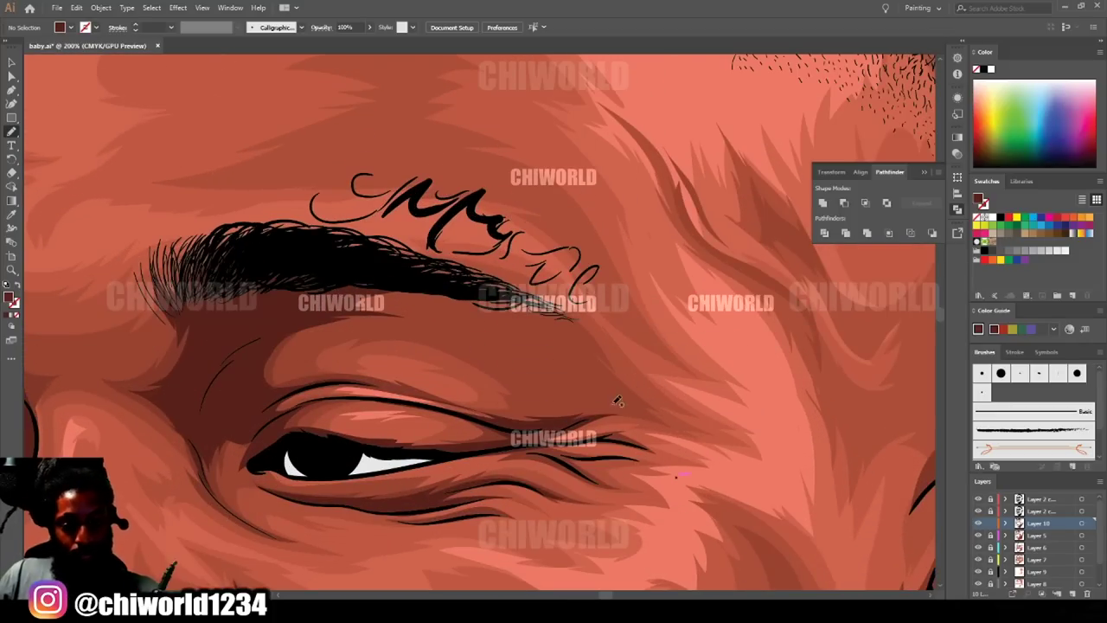
pyautogui.hotkey('ctrl', '-')
pyautogui.hotkey('ctrl', '-')
pyautogui.hotkey('ctrl', '-')
pyautogui.hotkey('ctrl', '-')
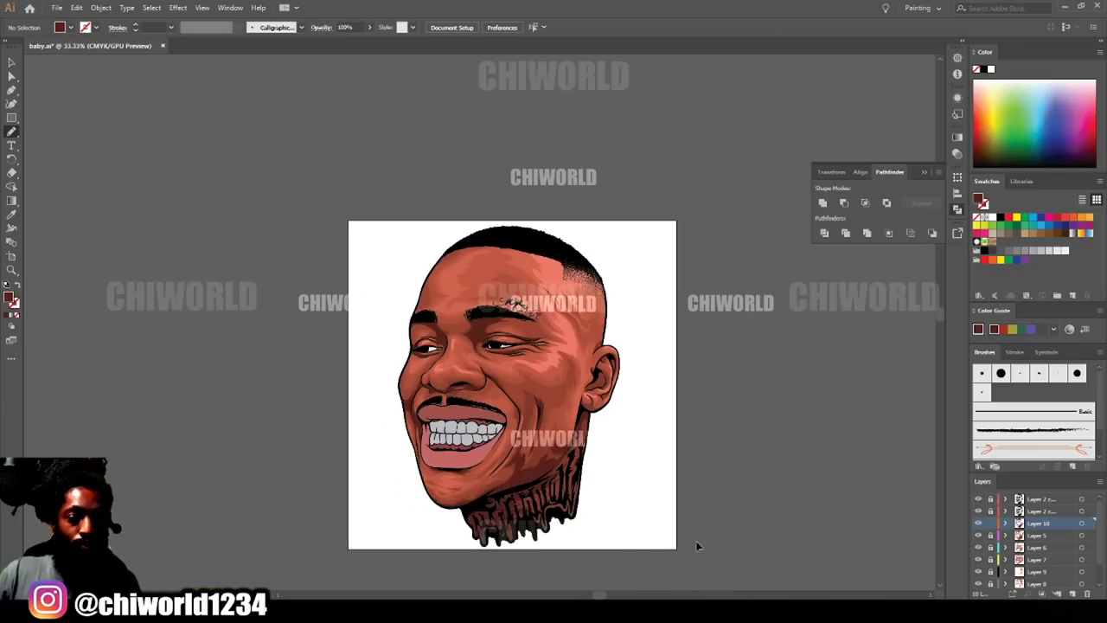
pyautogui.hotkey('ctrl', '+')
pyautogui.hotkey('ctrl', '+')
pyautogui.hotkey('ctrl', '+')
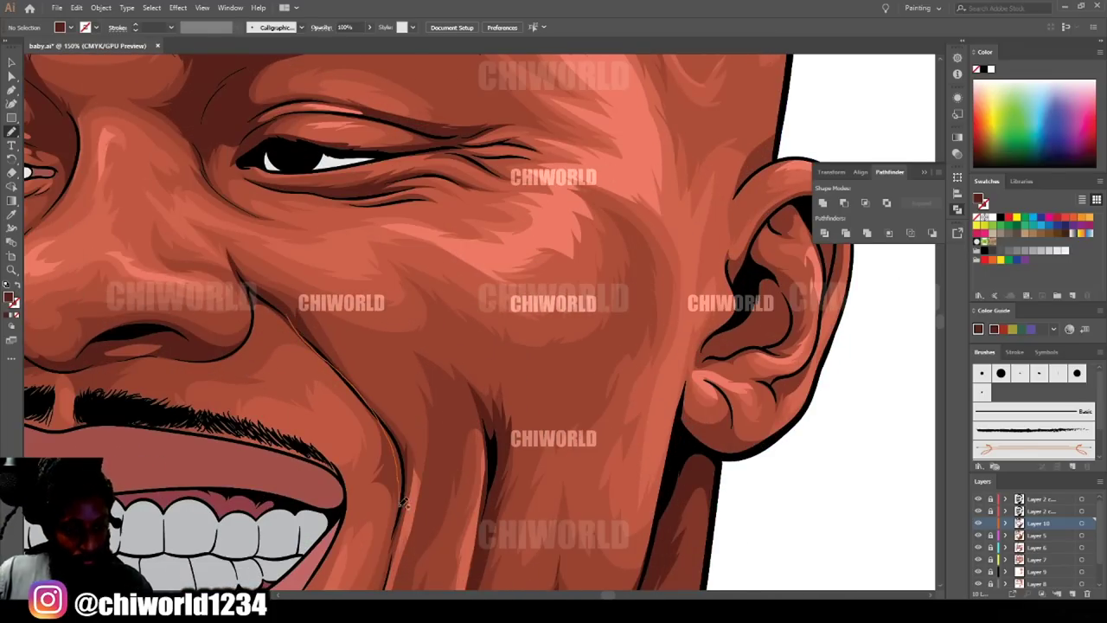
pyautogui.moveTo(415, 475)
pyautogui.mouseDown()
pyautogui.moveTo(362, 373)
pyautogui.moveTo(270, 299)
pyautogui.mouseUp()
# Draw deep maroon shadows inside the ear's central hollow, leaving a lighter patch in the middle.
pyautogui.hotkey('ctrl', '0')
pyautogui.scroll(2, 887, 486)
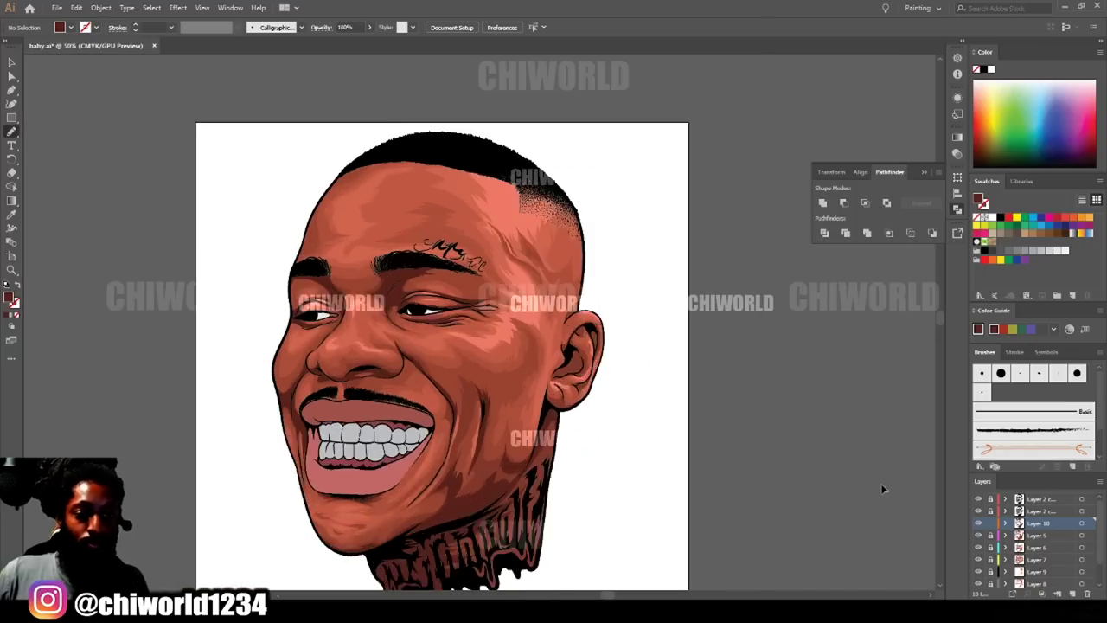
pyautogui.scroll(5, 574, 348)
pyautogui.scroll(-2, 857, 480)
pyautogui.moveTo(406, 399); pyautogui.dragTo(347, 441)
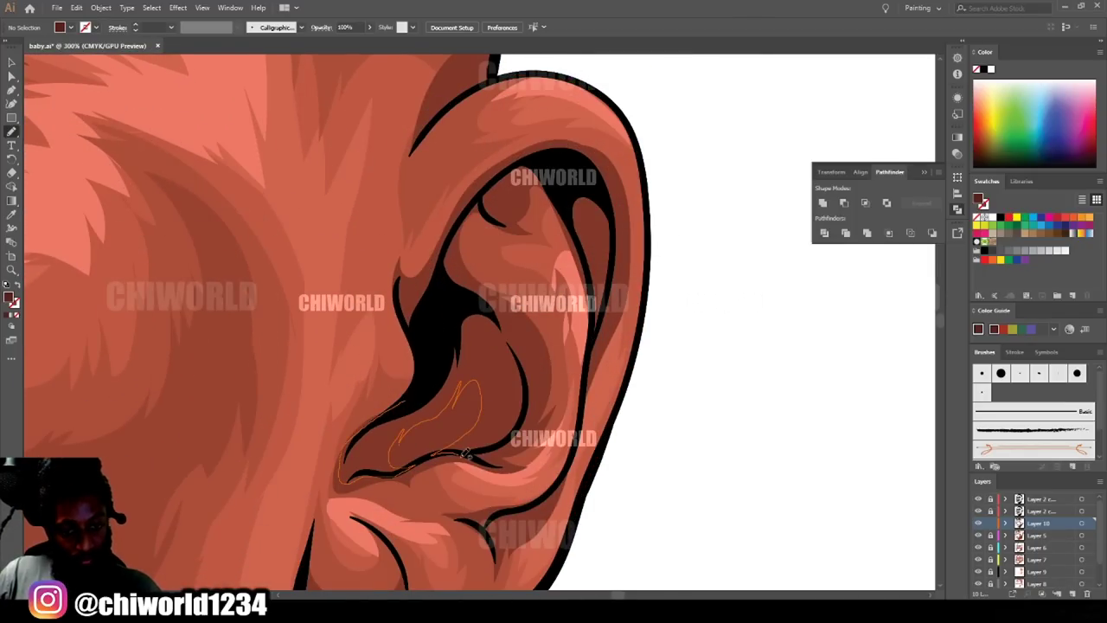
pyautogui.scroll(4, 485, 363)
pyautogui.moveTo(500, 304)
pyautogui.mouseDown()
pyautogui.moveTo(620, 305)
pyautogui.moveTo(491, 421)
pyautogui.mouseUp()
pyautogui.scroll(-7, 443, 543)
# Draw deep maroon shadows along the earlobe's underside, at the notch above the lobe and inside the ear's upper rim.
pyautogui.moveTo(300, 477)
pyautogui.mouseDown()
pyautogui.moveTo(353, 531)
pyautogui.moveTo(413, 464)
pyautogui.mouseUp()
pyautogui.moveTo(321, 367); pyautogui.dragTo(322, 368)
pyautogui.scroll(2, 433, 406)
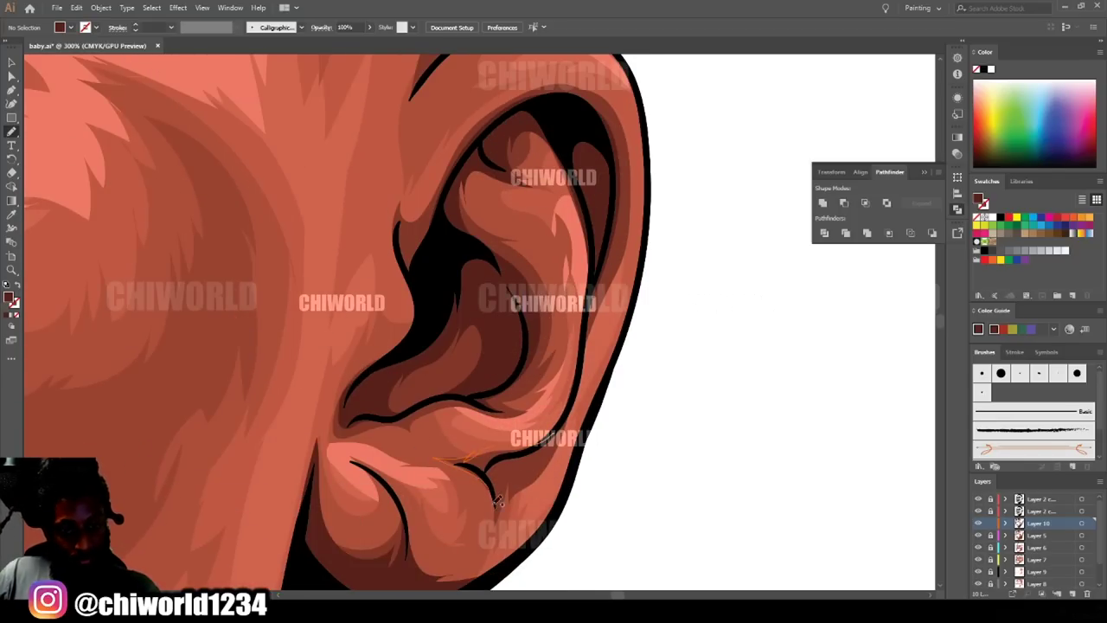
pyautogui.scroll(4, 519, 432)
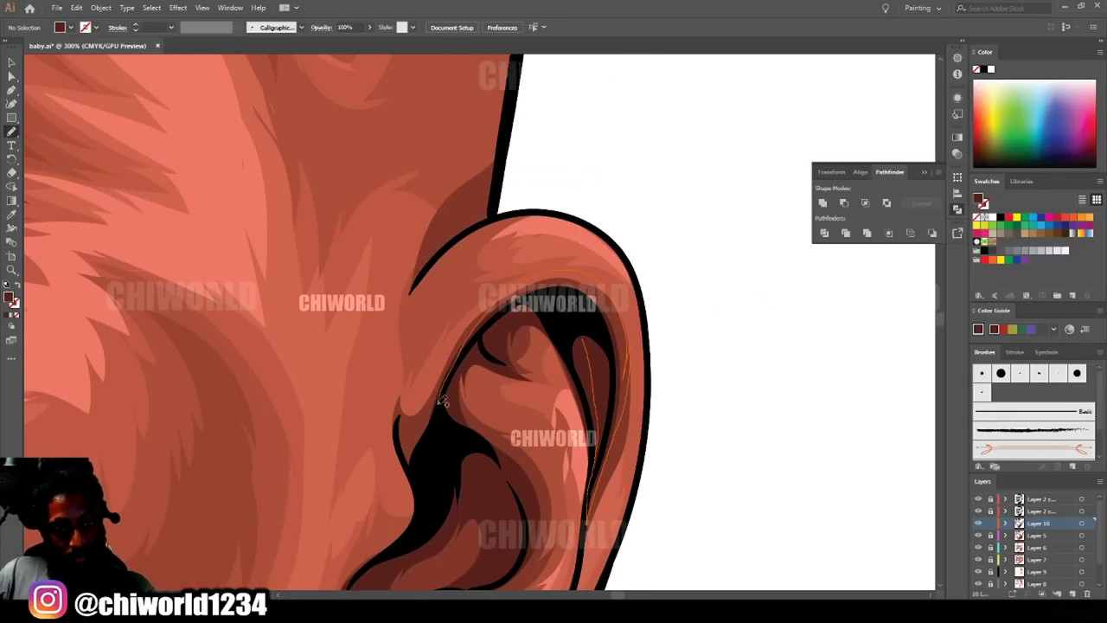
pyautogui.scroll(-5, 443, 401)
# Draw deep maroon shadows between the left smile fold and the moustache, and on the upper lip area below the left nostril.
pyautogui.scroll(4, 348, 392)
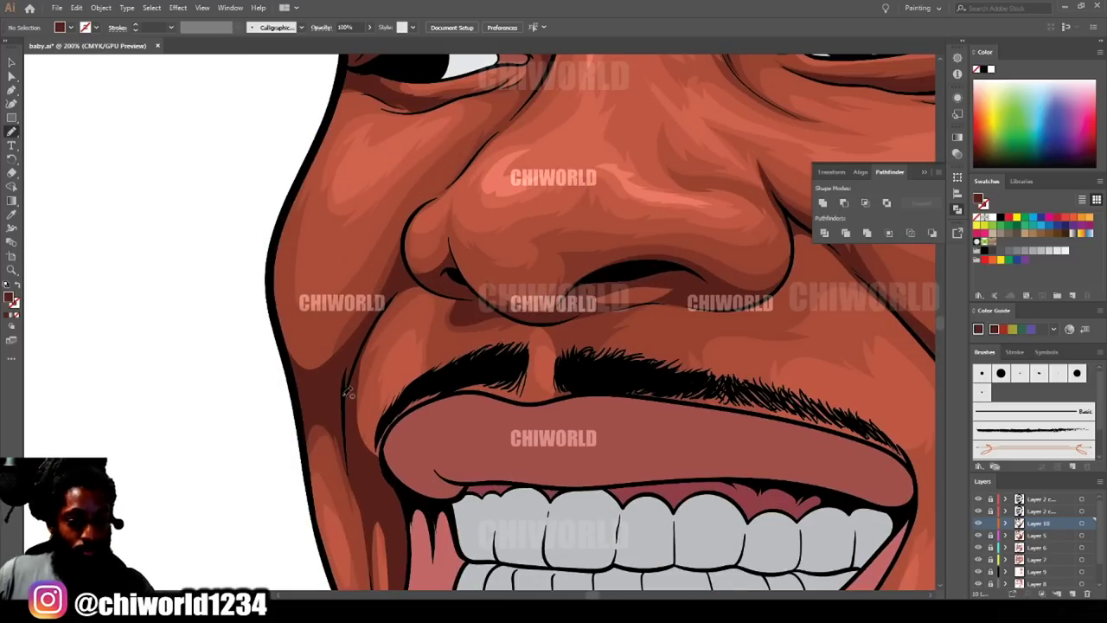
pyautogui.moveTo(379, 383); pyautogui.dragTo(378, 384)
pyautogui.moveTo(435, 292); pyautogui.dragTo(433, 293)
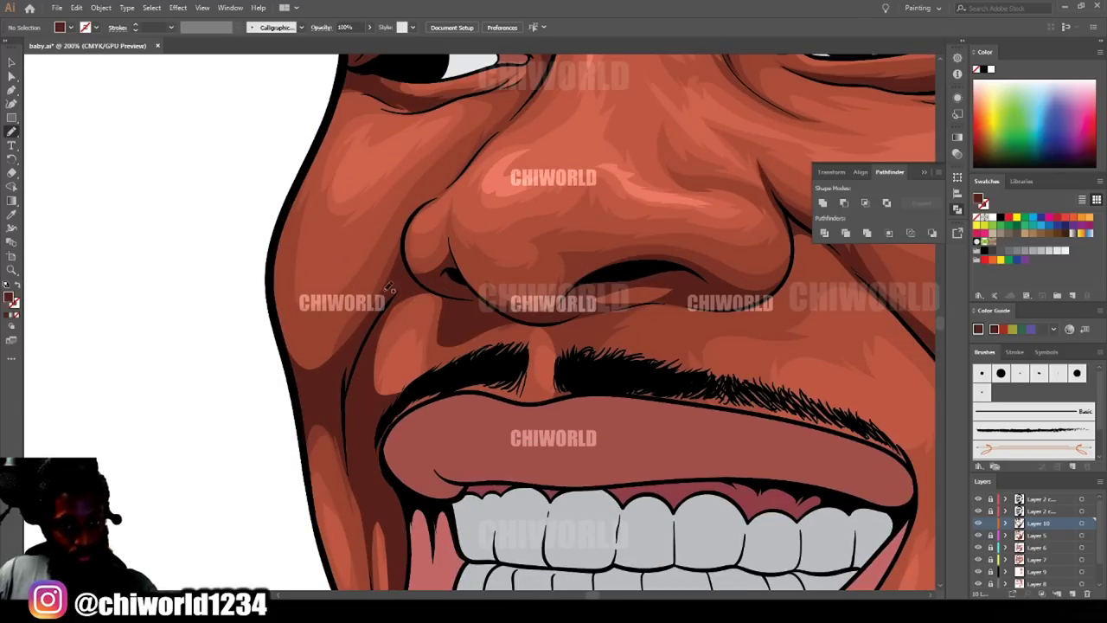
pyautogui.moveTo(577, 363); pyautogui.dragTo(577, 364)
# Draw a deep maroon shadow down the side of the nose bridge beside the right eye's inner corner.
pyautogui.scroll(6, 519, 328)
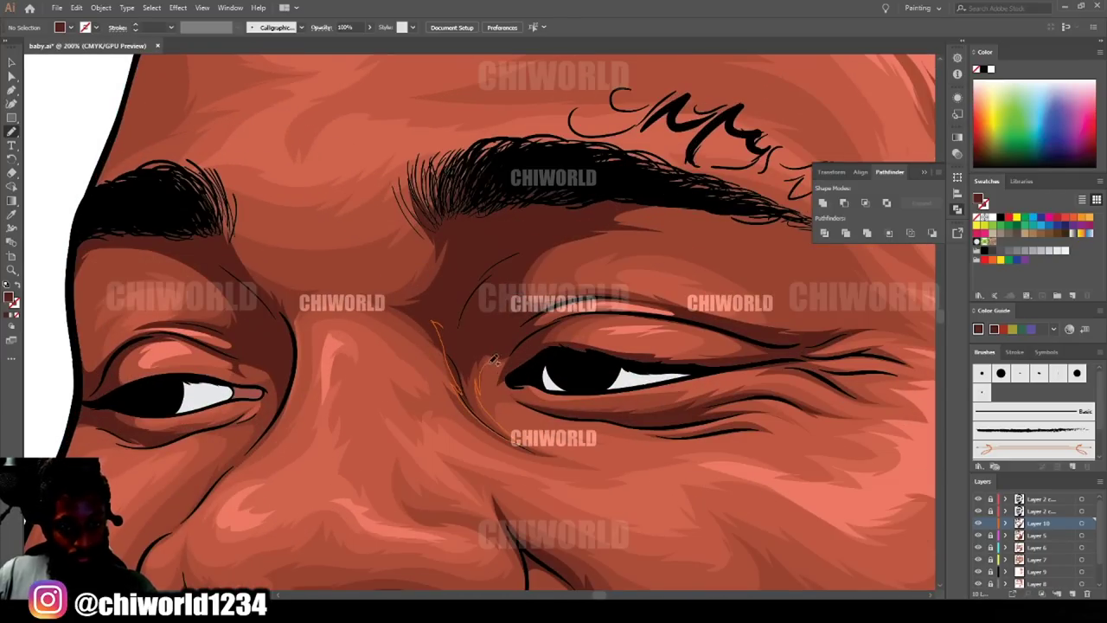
pyautogui.moveTo(493, 359)
pyautogui.mouseDown()
pyautogui.moveTo(473, 308)
pyautogui.moveTo(450, 296)
pyautogui.mouseUp()
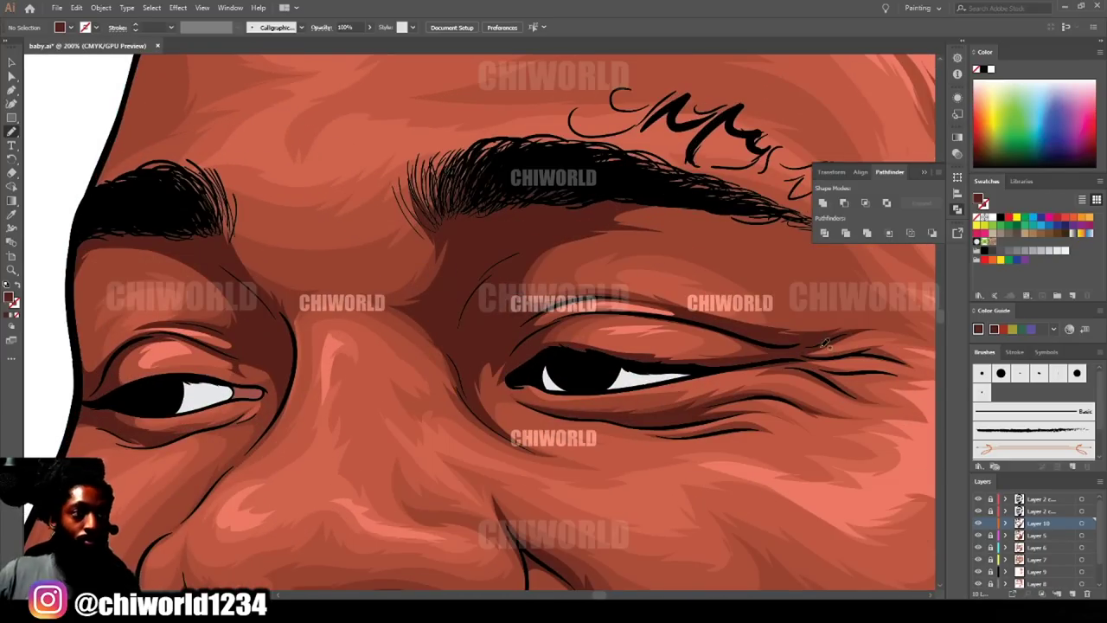
pyautogui.hotkey('ctrl', '-')
pyautogui.hotkey('ctrl', '-')
pyautogui.hotkey('ctrl', '-')
pyautogui.hotkey('ctrl', '-')
pyautogui.hotkey('ctrl', '-')
# Sample the lighter reddish-brown shadow colour from the face as the fill and return to freehand drawing.
pyautogui.hotkey('ctrl', '=')
pyautogui.scroll(-1, 728, 351)
pyautogui.hotkey('ctrl', '=')
pyautogui.hotkey('ctrl', '=')
pyautogui.scroll(-4, 709, 342)
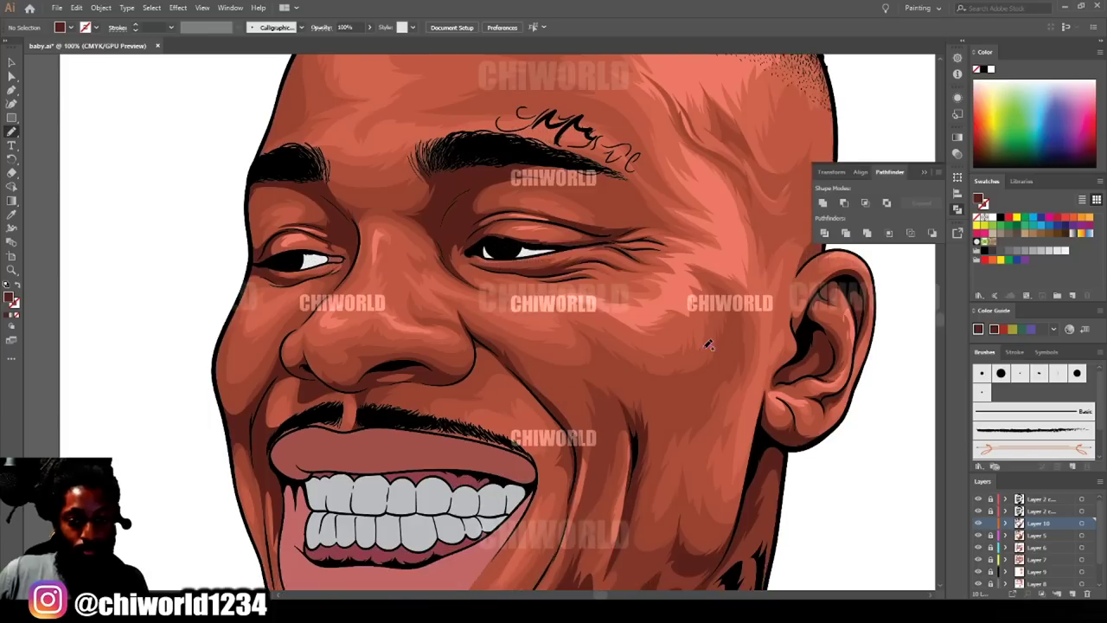
pyautogui.click(12, 213)
pyautogui.click(538, 401)
pyautogui.press('n')
pyautogui.scroll(1, 595, 421)
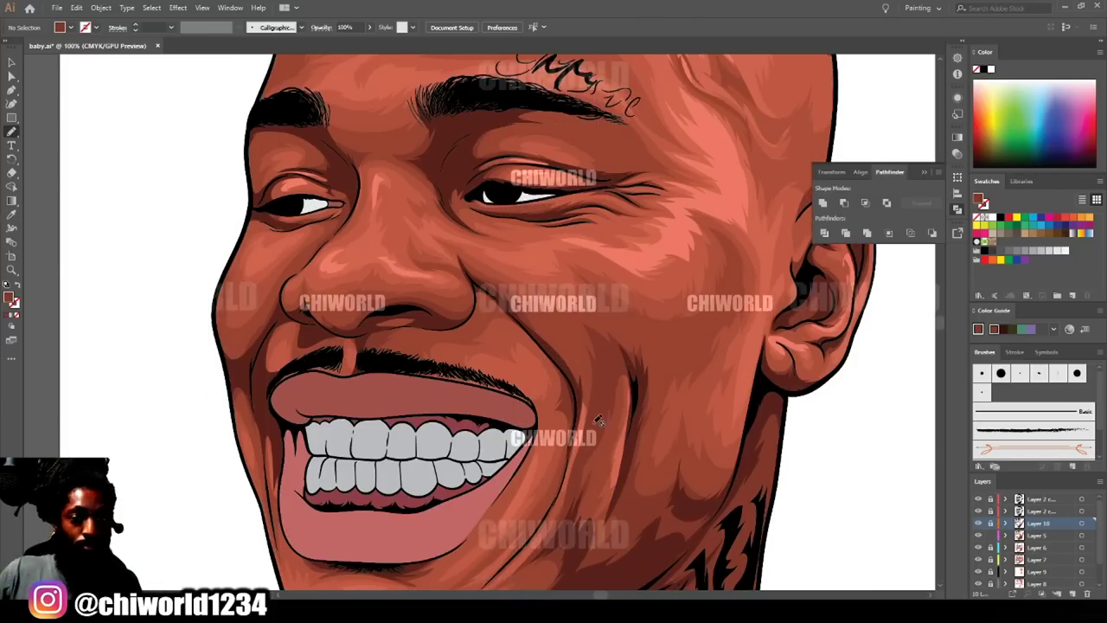
# On Layer 5, draw a reddish-brown shadow under the outer half of the right eyebrow.
pyautogui.hotkey('ctrl', '-')
pyautogui.hotkey('ctrl', '-')
pyautogui.hotkey('ctrl', '-')
pyautogui.scroll(2, 640, 398)
pyautogui.scroll(-1, 650, 376)
pyautogui.hotkey('ctrl', '=')
pyautogui.hotkey('ctrl', '=')
pyautogui.hotkey('ctrl', '=')
pyautogui.hotkey('ctrl', '=')
pyautogui.scroll(2, 641, 384)
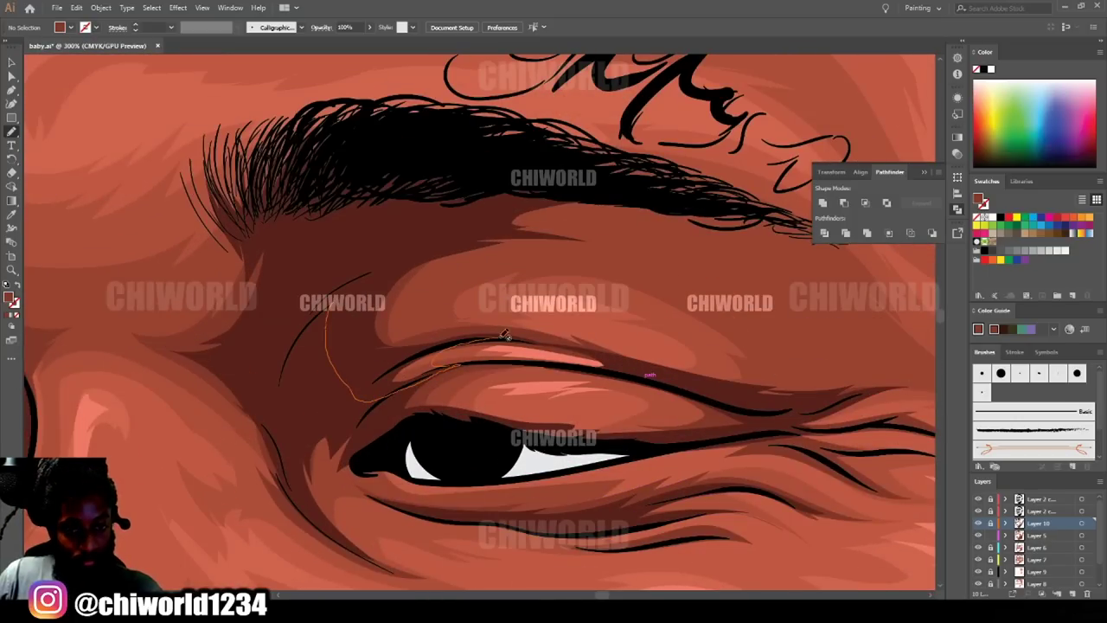
pyautogui.moveTo(638, 257); pyautogui.dragTo(761, 220)
pyautogui.hotkey('ctrl', 'z')
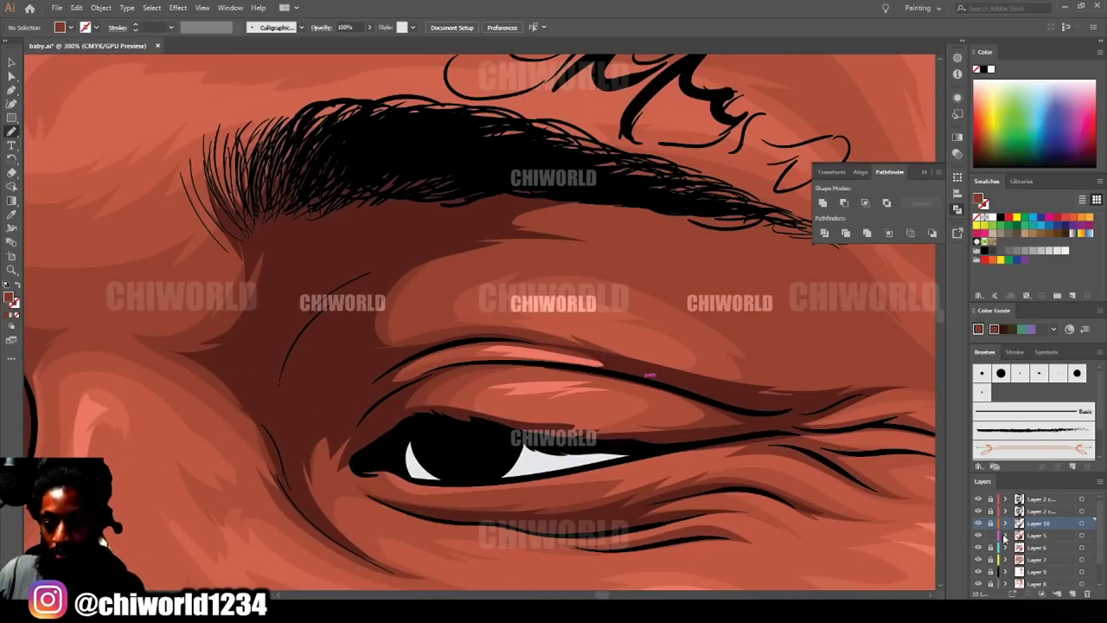
pyautogui.click(1036, 536)
pyautogui.moveTo(332, 359); pyautogui.dragTo(473, 340)
pyautogui.moveTo(711, 262); pyautogui.dragTo(612, 172)
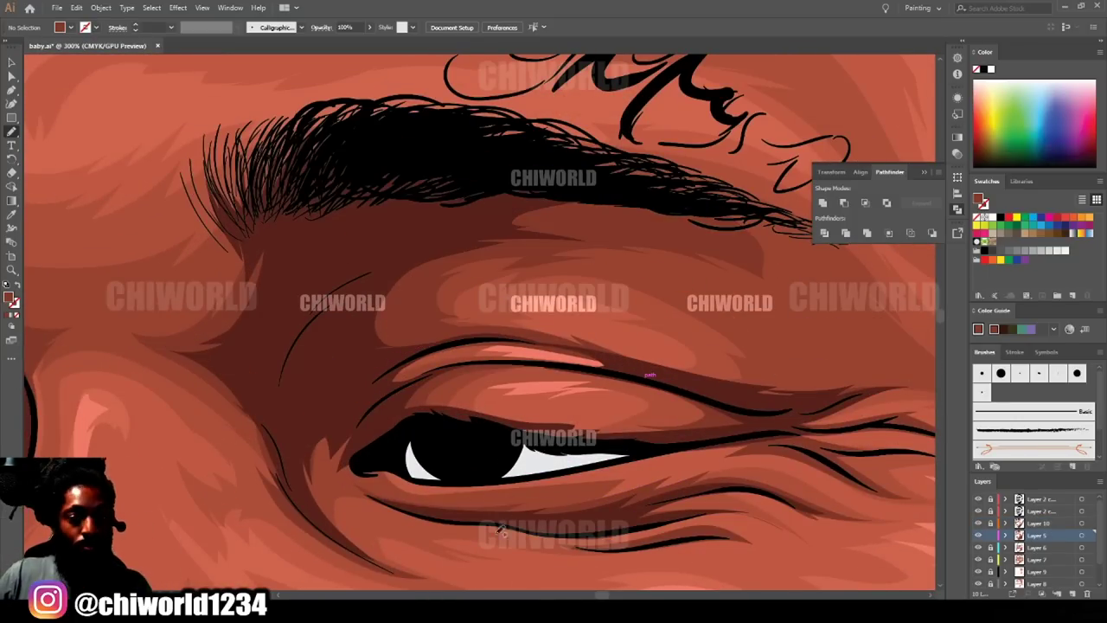
# Select all the Layer 5 shadow shapes and adjust their colour balance to add 5% black.
pyautogui.hotkey('ctrl', '-')
pyautogui.hotkey('ctrl', '-')
pyautogui.hotkey('ctrl', '-')
pyautogui.hotkey('ctrl', '-')
pyautogui.hotkey('ctrl', '-')
pyautogui.hotkey('ctrl', '-')
pyautogui.scroll(-4, 717, 543)
pyautogui.click(10, 65)
pyautogui.moveTo(737, 539); pyautogui.dragTo(330, 114)
pyautogui.hotkey('ctrl', '+')
pyautogui.hotkey('ctrl', '+')
pyautogui.hotkey('ctrl', '+')
pyautogui.hotkey('ctrl', '+')
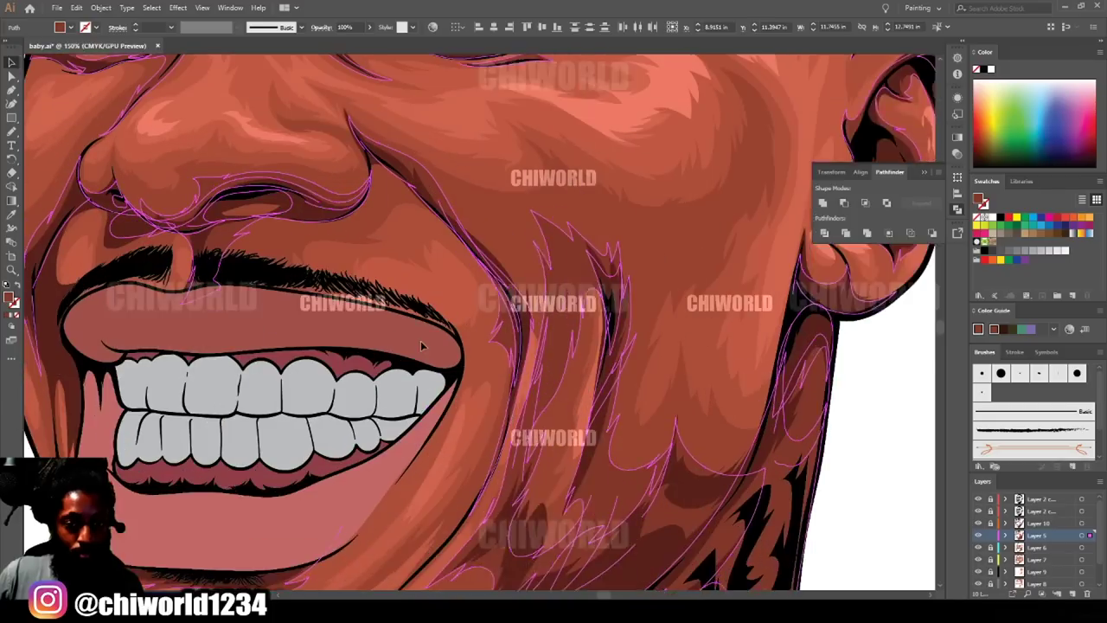
pyautogui.scroll(5, 420, 341)
pyautogui.click(57, 7)
pyautogui.moveTo(76, 8)
pyautogui.moveTo(121, 211)
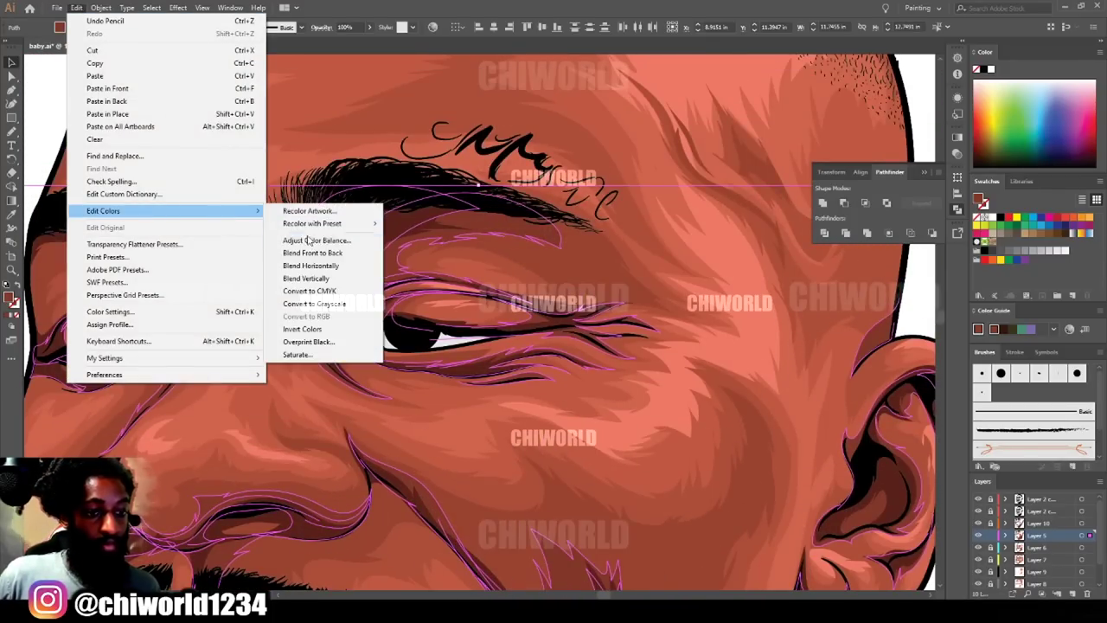
pyautogui.click(309, 240)
pyautogui.click(25, 196)
pyautogui.moveTo(108, 121); pyautogui.dragTo(111, 122)
pyautogui.click(108, 88)
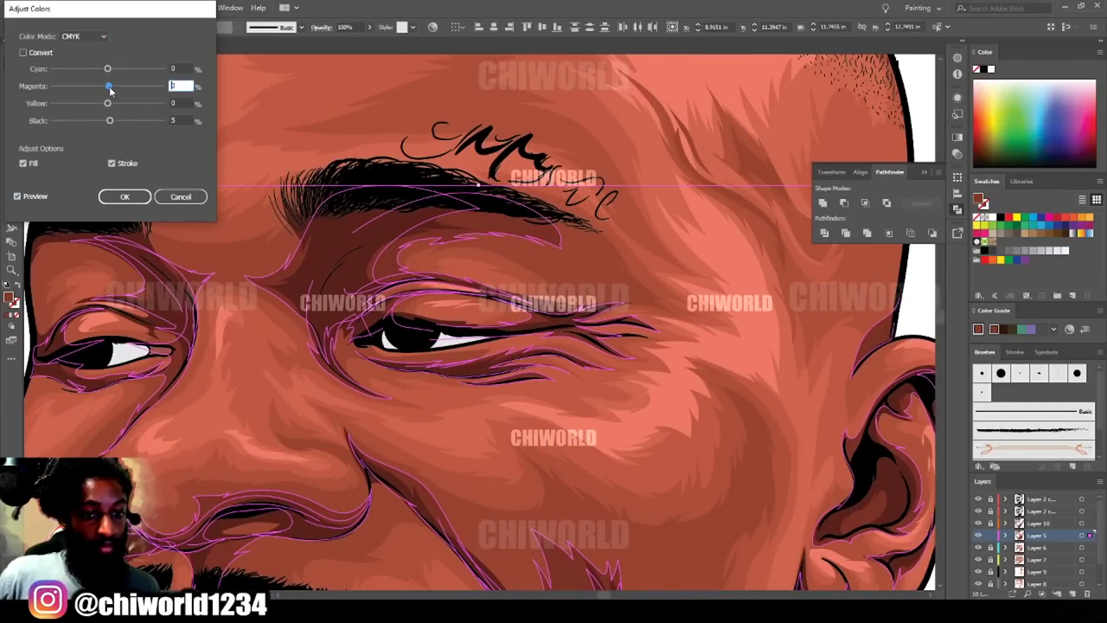
pyautogui.click(123, 196)
pyautogui.scroll(-5, 840, 354)
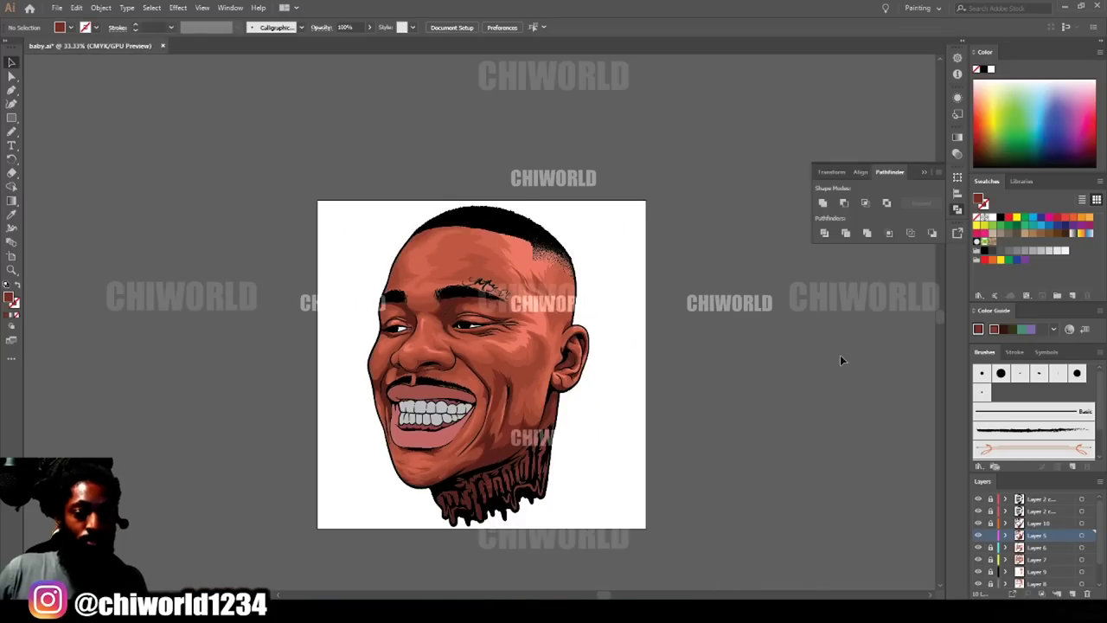
pyautogui.scroll(2, 784, 424)
pyautogui.hotkey('ctrl', '-')
pyautogui.hotkey('ctrl', '+')
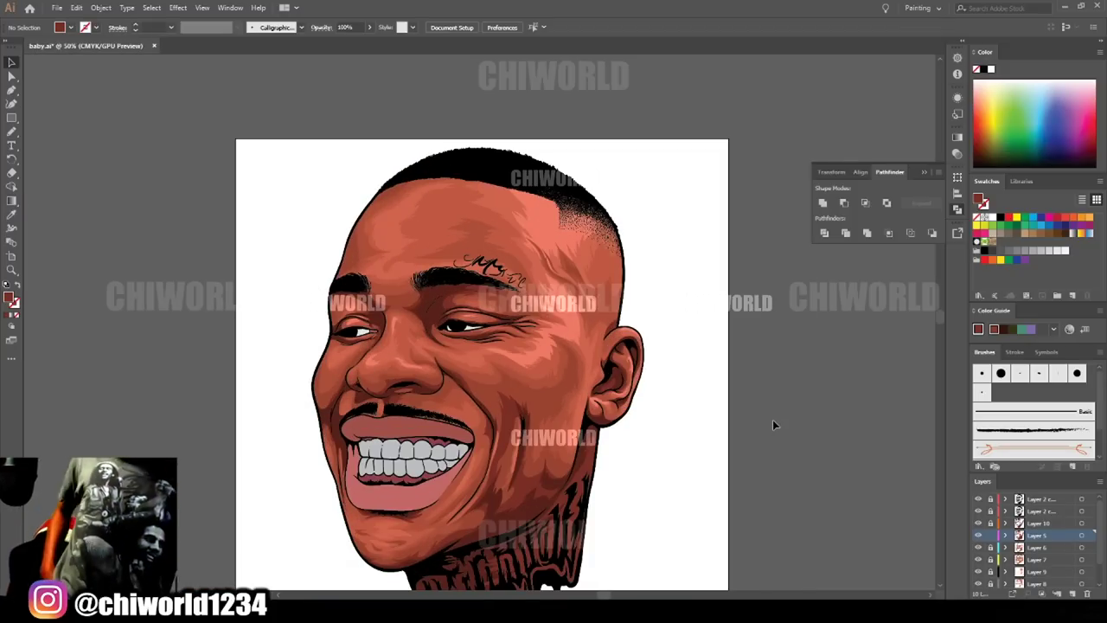
# Draw reddish-brown shadows from the right eyebrow's tail down towards the outer corner of the eye.
pyautogui.scroll(4, 659, 364)
pyautogui.hotkey('ctrl', '+')
pyautogui.hotkey('ctrl', '+')
pyautogui.hotkey('ctrl', '+')
pyautogui.scroll(2, 659, 361)
pyautogui.moveTo(601, 467); pyautogui.dragTo(351, 405)
pyautogui.moveTo(556, 410)
pyautogui.mouseDown()
pyautogui.moveTo(565, 370)
pyautogui.moveTo(536, 318)
pyautogui.moveTo(404, 237)
pyautogui.moveTo(653, 363)
pyautogui.mouseUp()
pyautogui.moveTo(746, 438); pyautogui.dragTo(600, 466)
pyautogui.scroll(-3, 649, 498)
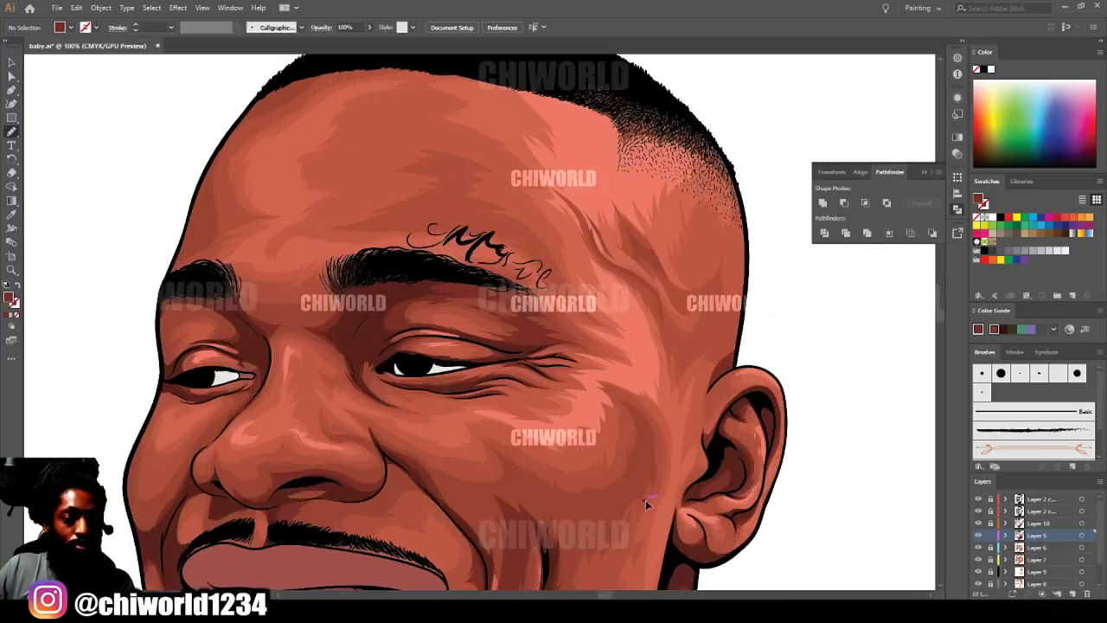
# Draw a curved reddish-brown shadow across the right eye socket between the eyebrow and the upper eyelid.
pyautogui.scroll(3, 650, 497)
pyautogui.moveTo(499, 303); pyautogui.dragTo(249, 328)
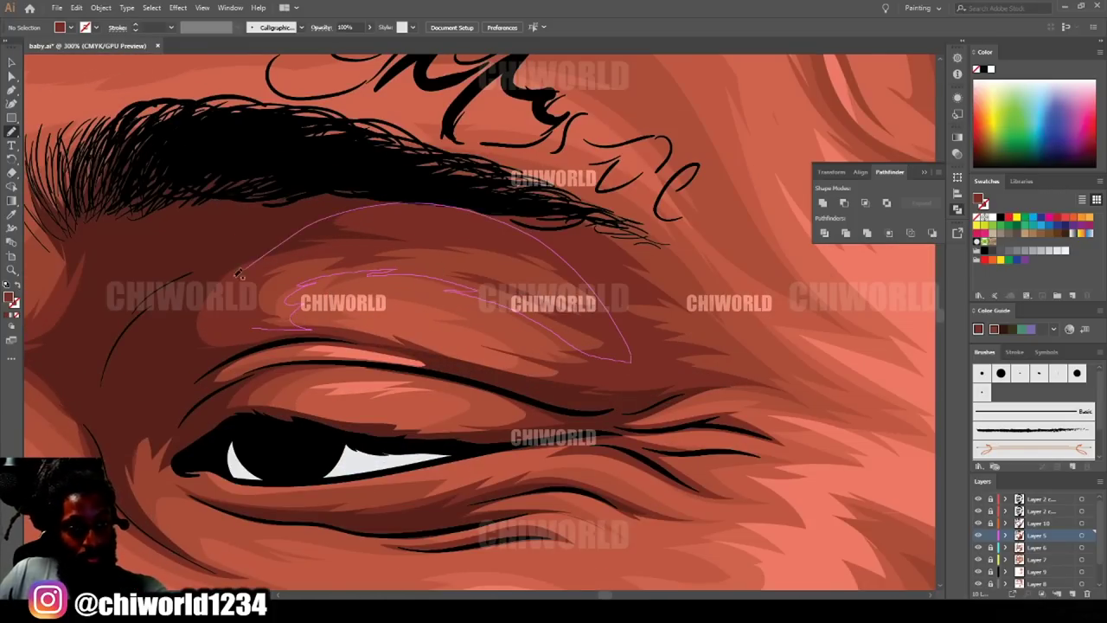
pyautogui.hotkey('ctrl', '-')
pyautogui.hotkey('ctrl', '-')
pyautogui.hotkey('ctrl', '-')
pyautogui.hotkey('ctrl', '-')
pyautogui.hotkey('ctrl', '-')
pyautogui.hotkey('ctrl', '-')
pyautogui.hotkey('ctrl', '+')
pyautogui.hotkey('ctrl', '+')
pyautogui.hotkey('ctrl', '+')
pyautogui.hotkey('ctrl', '+')
pyautogui.hotkey('ctrl', '+')
pyautogui.hotkey('ctrl', '+')
pyautogui.hotkey('ctrl', '+')
pyautogui.moveTo(511, 397)
pyautogui.mouseDown()
pyautogui.moveTo(292, 327)
pyautogui.moveTo(188, 152)
pyautogui.mouseUp()
pyautogui.hotkey('ctrl', 'z')
pyautogui.scroll(-5, 709, 589)
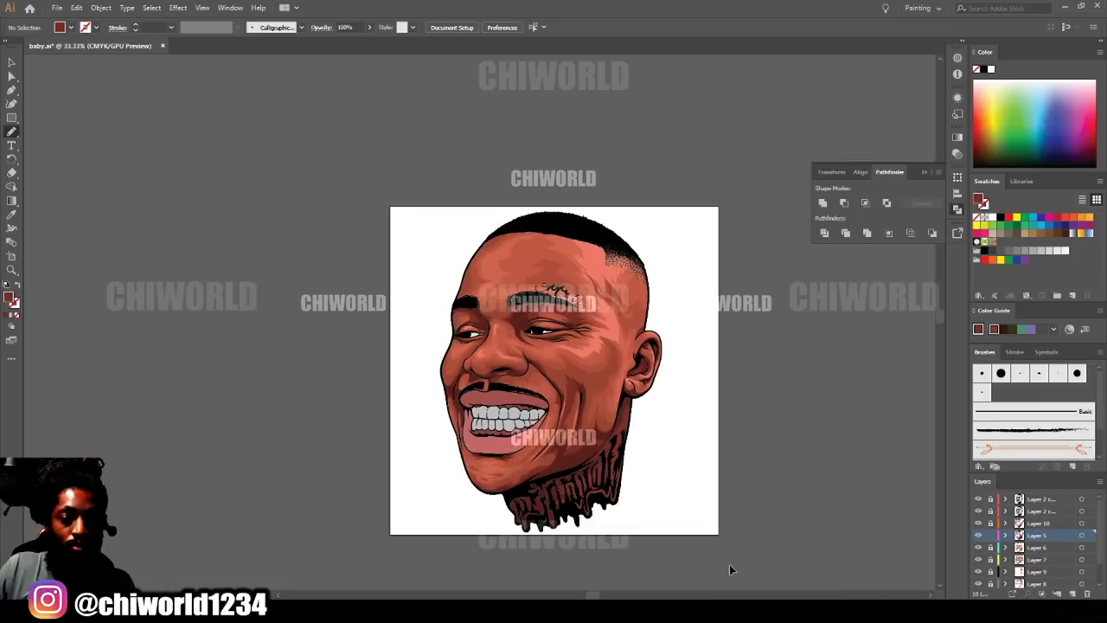
# Draw reddish-brown shadows between the right nostril wing and the smile fold, and along the underside of the nose.
pyautogui.scroll(5, 709, 589)
pyautogui.moveTo(489, 411)
pyautogui.mouseDown()
pyautogui.moveTo(532, 382)
pyautogui.moveTo(495, 237)
pyautogui.mouseUp()
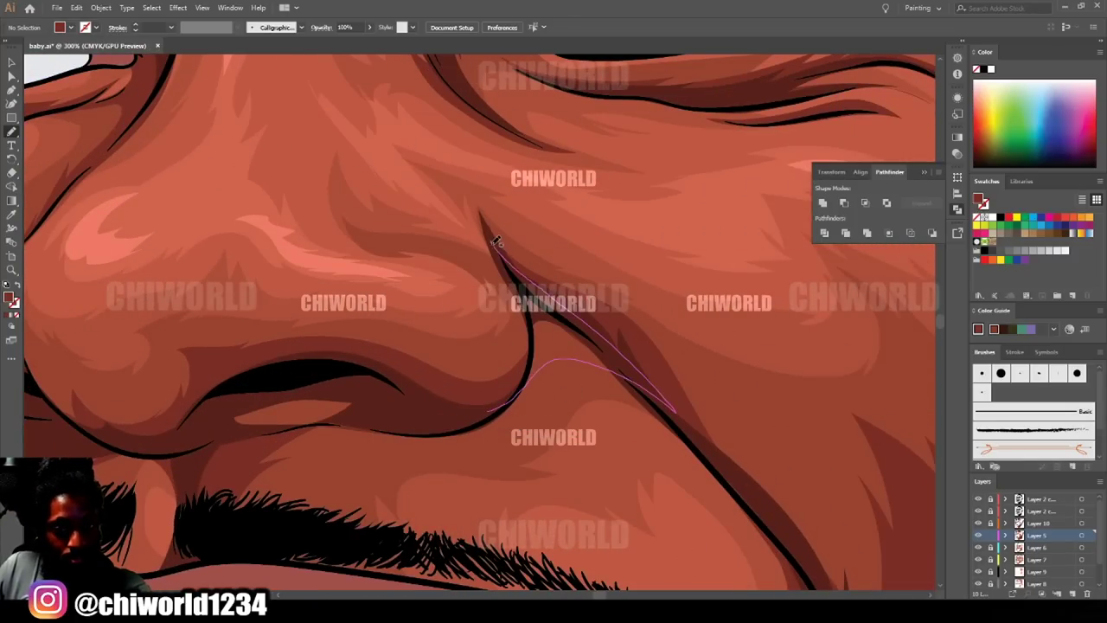
pyautogui.moveTo(161, 327)
pyautogui.mouseDown()
pyautogui.moveTo(94, 384)
pyautogui.moveTo(178, 438)
pyautogui.moveTo(489, 411)
pyautogui.mouseUp()
pyautogui.hotkey('ctrl', '-')
pyautogui.hotkey('ctrl', '-')
pyautogui.hotkey('ctrl', '-')
pyautogui.hotkey('ctrl', '-')
pyautogui.scroll(-1, 773, 556)
# Draw reddish-brown shadows beside the left nostril wing and across the left cheek to its outer outline, undoing one stray stroke.
pyautogui.scroll(4, 333, 449)
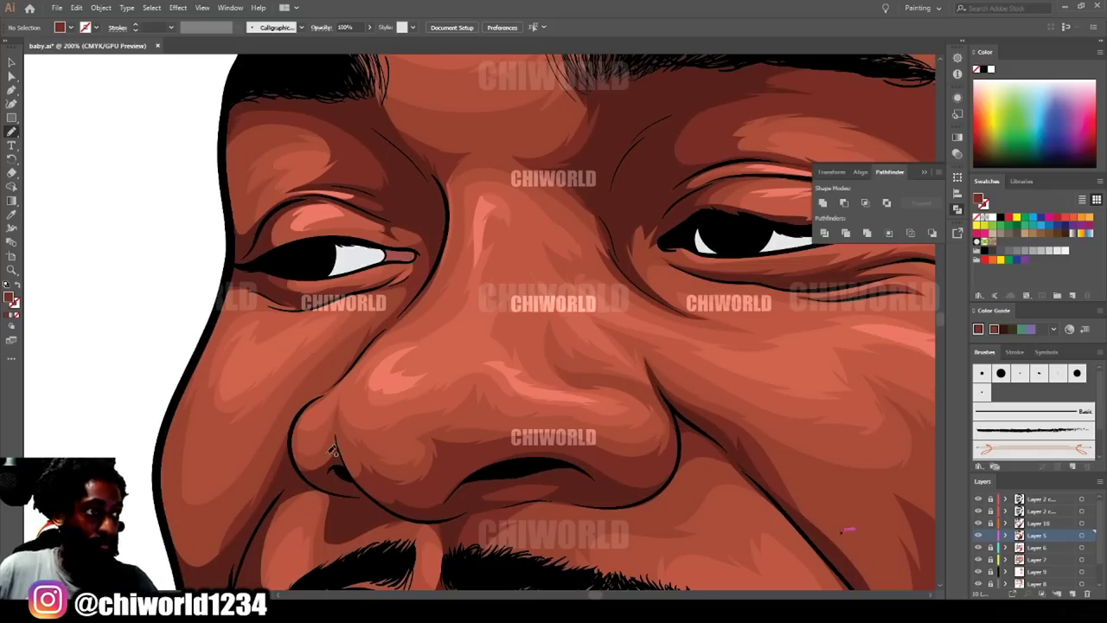
pyautogui.scroll(-2, 313, 443)
pyautogui.moveTo(164, 428)
pyautogui.mouseDown()
pyautogui.moveTo(202, 521)
pyautogui.moveTo(320, 335)
pyautogui.mouseUp()
pyautogui.moveTo(365, 280); pyautogui.dragTo(367, 278)
pyautogui.hotkey('ctrl', 'z')
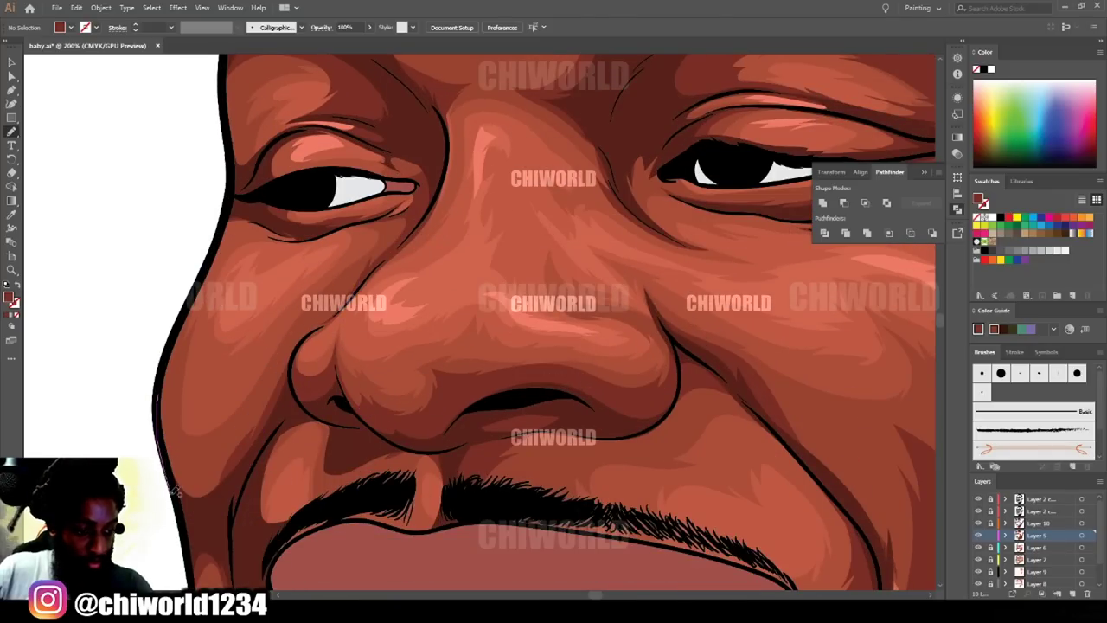
pyautogui.moveTo(287, 355)
pyautogui.mouseDown()
pyautogui.moveTo(176, 409)
pyautogui.moveTo(158, 385)
pyautogui.mouseUp()
pyautogui.scroll(-4, 311, 368)
# Draw reddish-brown shadows between the right smile fold and the cheek crease, and from the crease down to the jaw.
pyautogui.scroll(4, 493, 398)
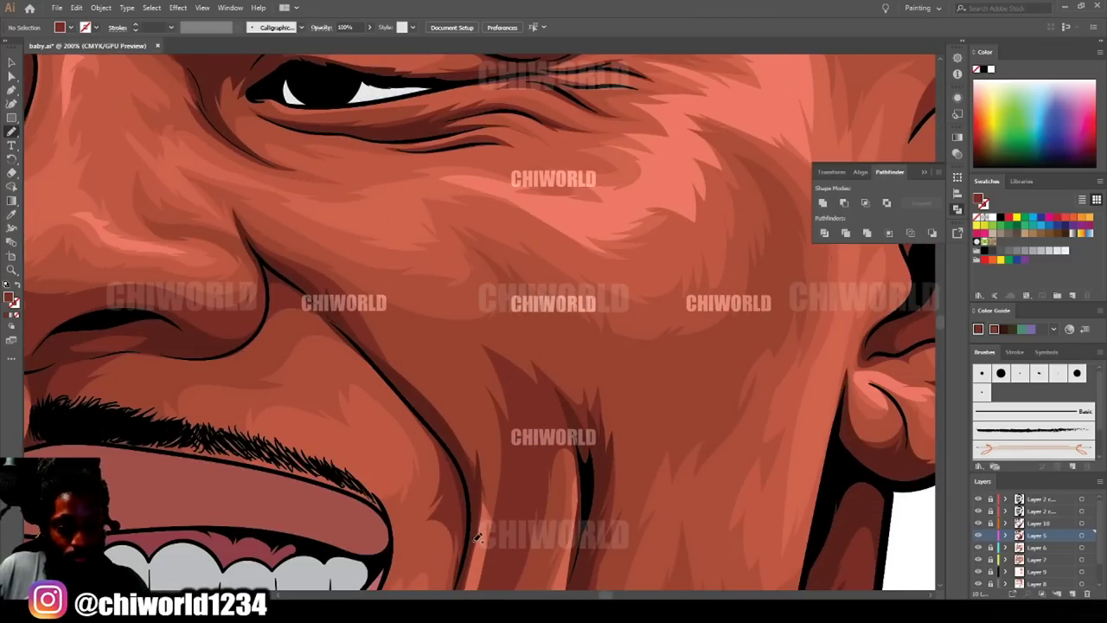
pyautogui.moveTo(391, 335); pyautogui.dragTo(474, 545)
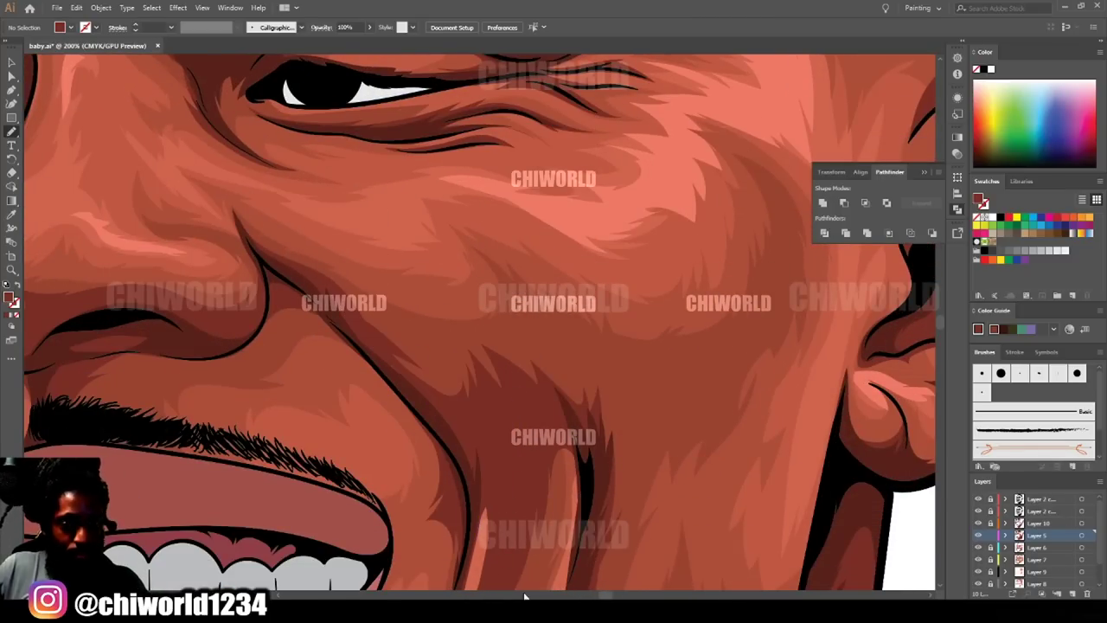
pyautogui.scroll(-5, 606, 583)
pyautogui.scroll(4, 618, 574)
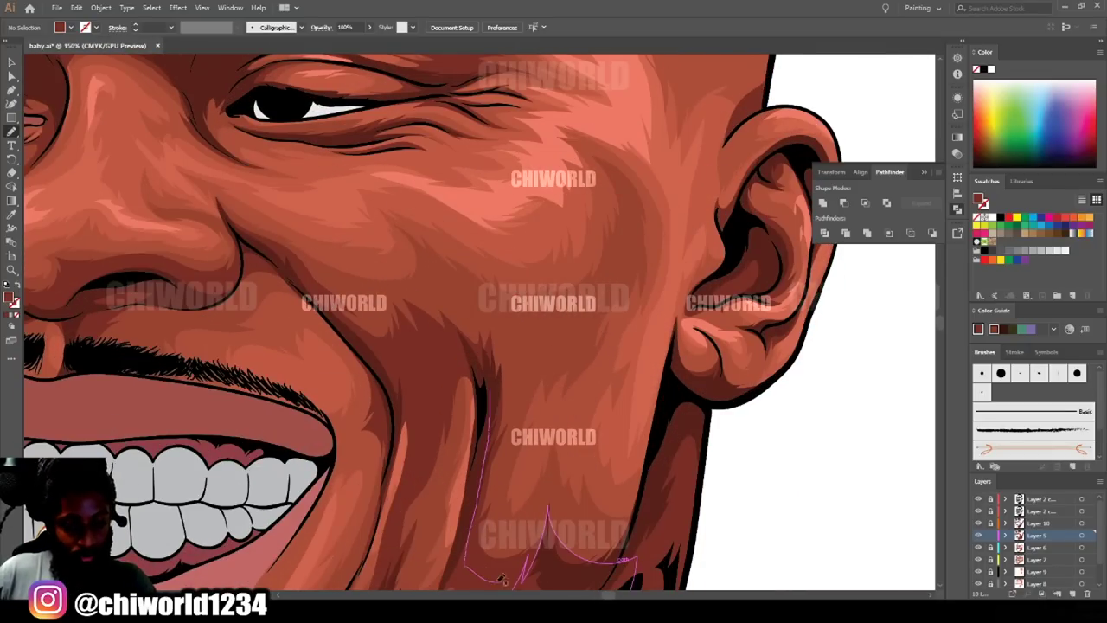
pyautogui.moveTo(515, 344); pyautogui.dragTo(513, 339)
pyautogui.hotkey('ctrl', '0')
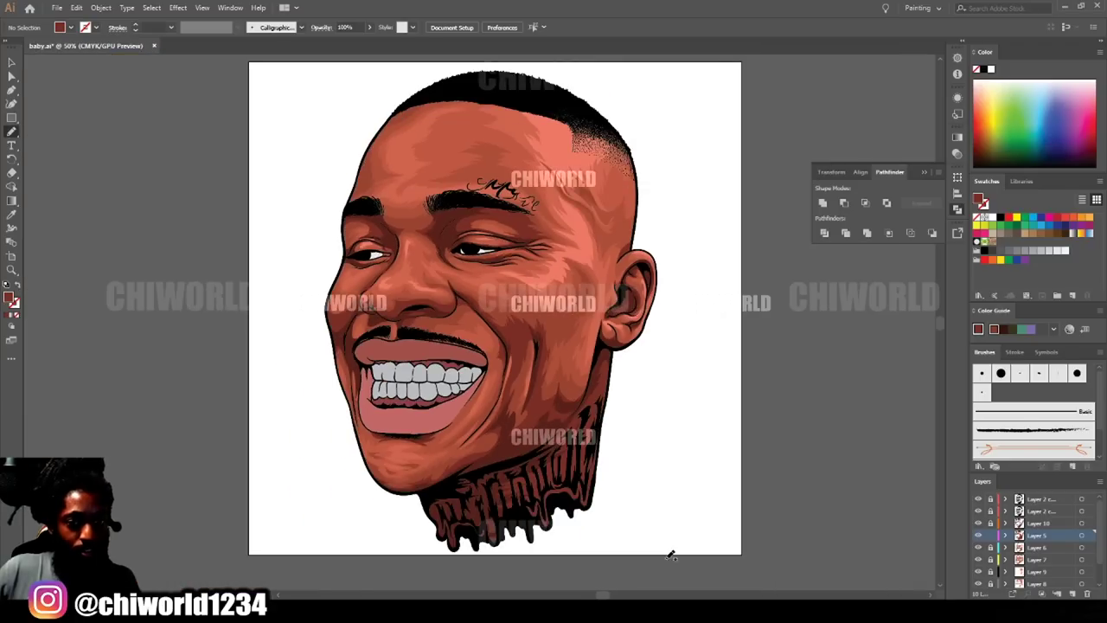
# Draw a jagged reddish-brown shadow on the right cheek in front of the ear, and another where the jaw meets the neck.
pyautogui.scroll(3, 492, 422)
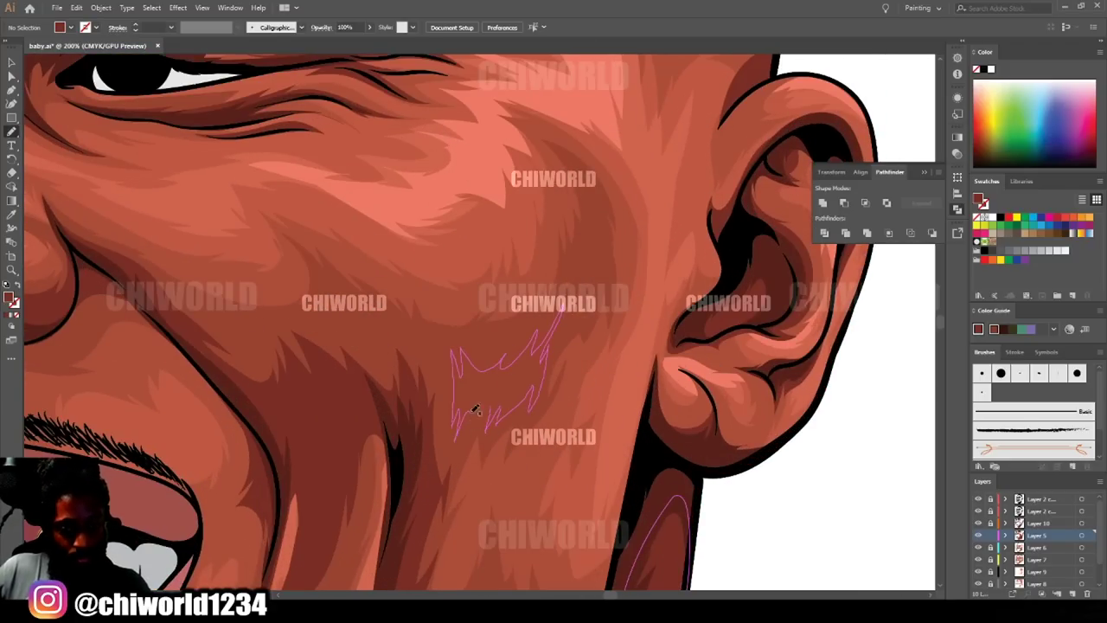
pyautogui.moveTo(467, 415); pyautogui.dragTo(487, 429)
pyautogui.scroll(-4, 788, 569)
pyautogui.scroll(4, 788, 569)
pyautogui.moveTo(597, 497); pyautogui.dragTo(690, 384)
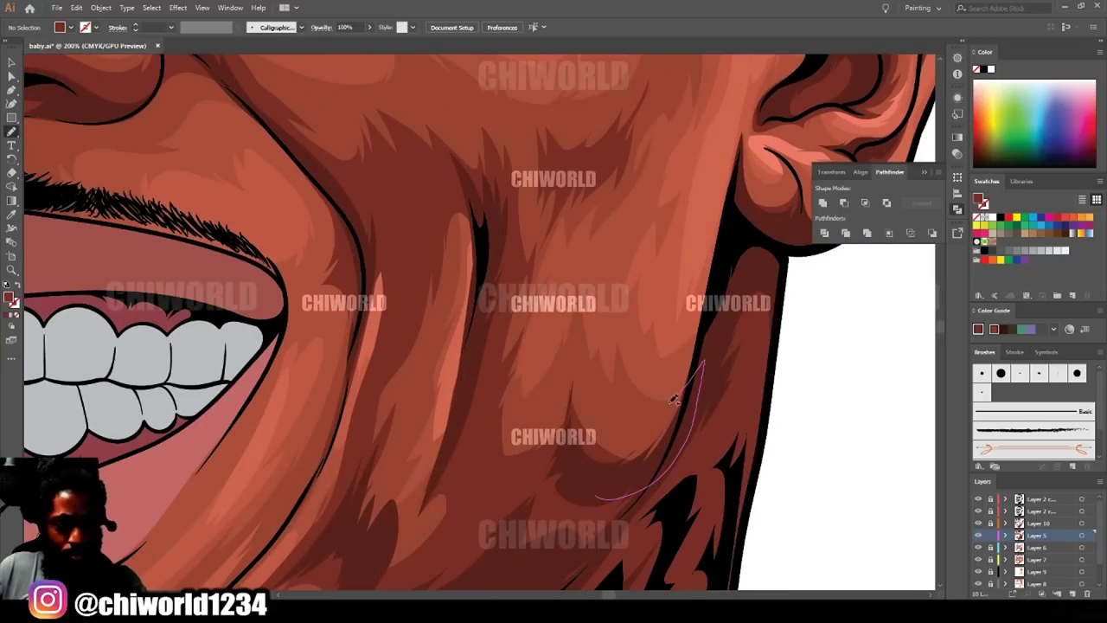
pyautogui.hotkey('ctrl', '-')
pyautogui.hotkey('ctrl', '0')
# Draw reddish-brown shadows over the neck below the jawline and beside the right edge of the lower lip.
pyautogui.scroll(3, 730, 544)
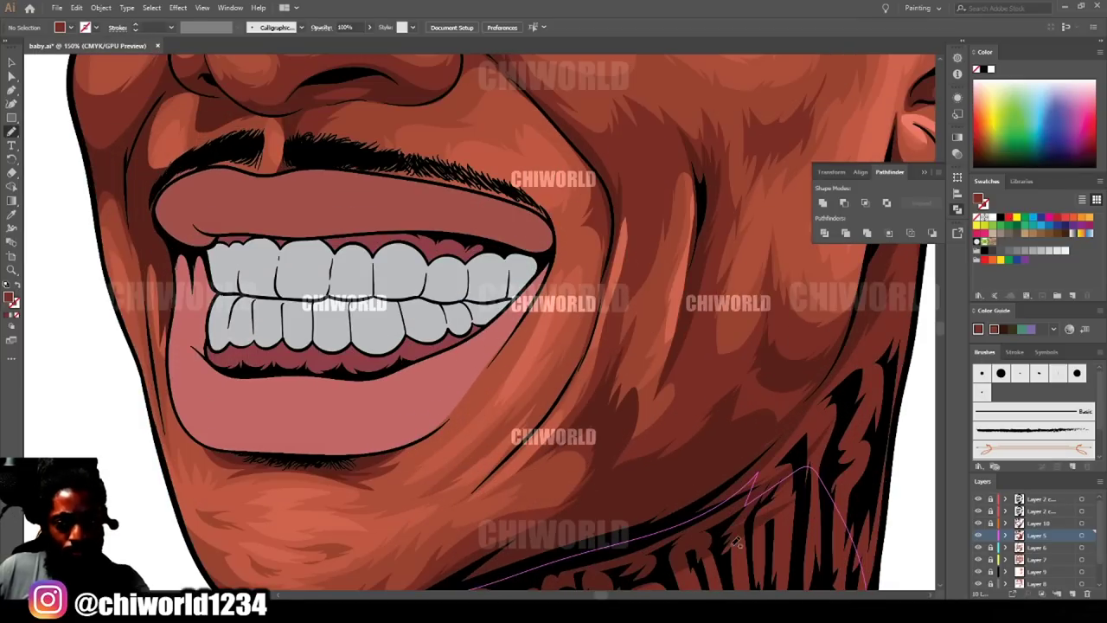
pyautogui.moveTo(578, 355); pyautogui.dragTo(576, 358)
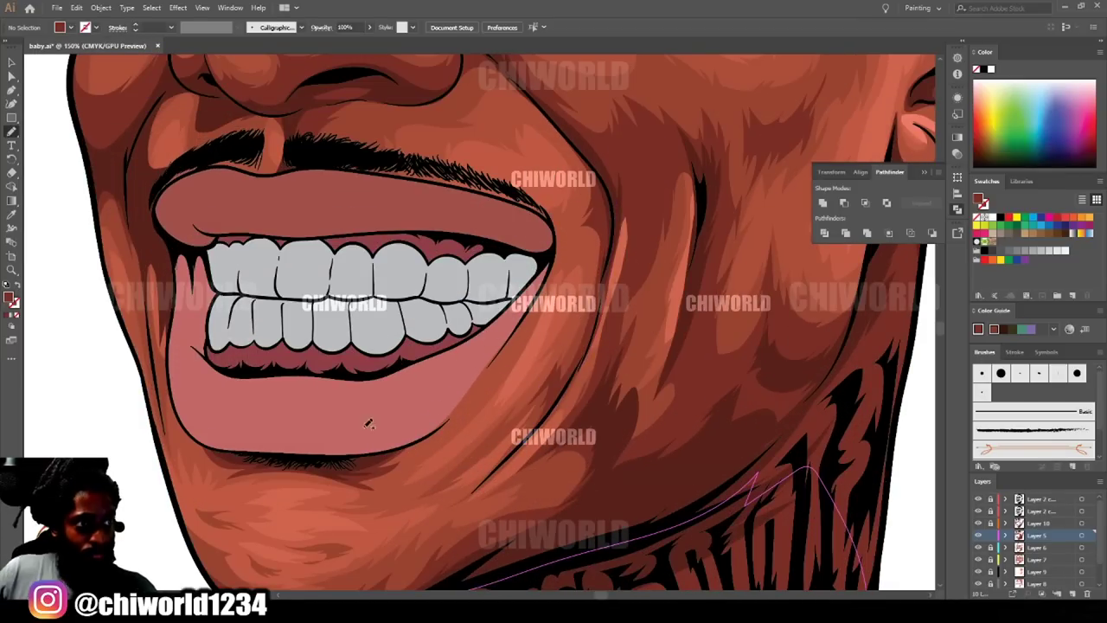
pyautogui.moveTo(413, 452); pyautogui.dragTo(415, 451)
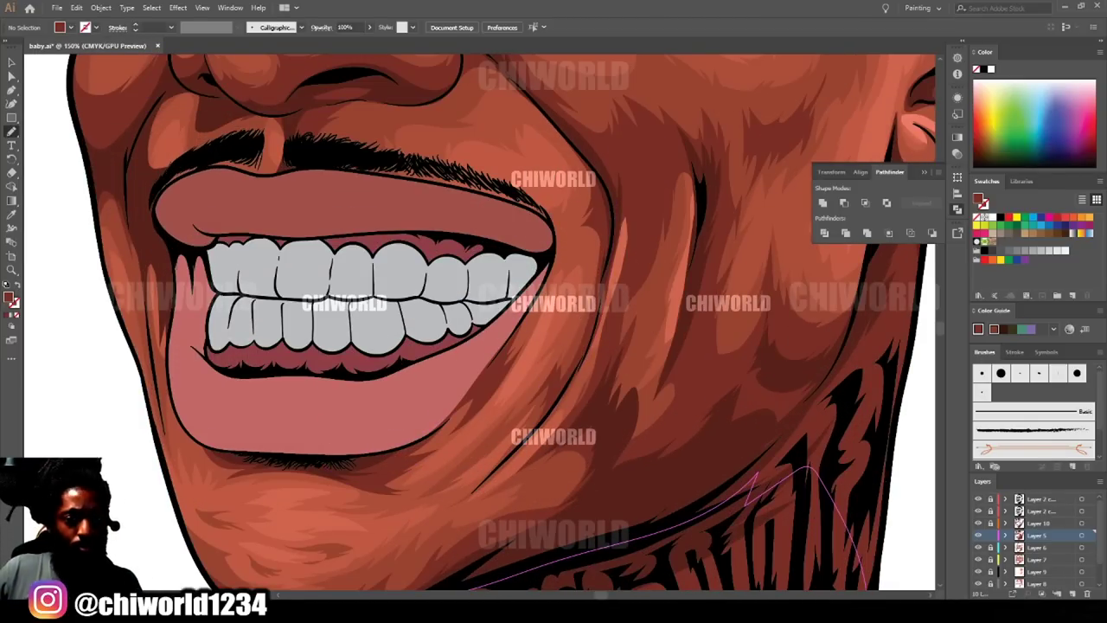
pyautogui.hotkey('ctrl', '0')
# Draw reddish-brown shadows along the chin's lower edge, beneath the lower lip and down the left side of the mouth.
pyautogui.scroll(3, 606, 561)
pyautogui.hotkey('ctrl', '+')
pyautogui.hotkey('ctrl', '+')
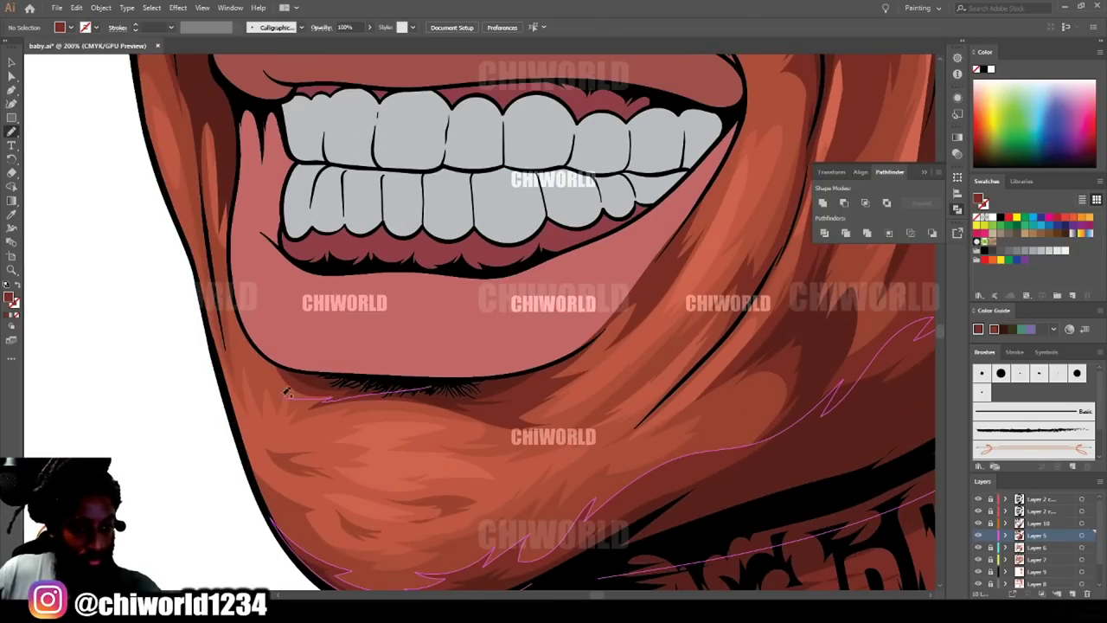
pyautogui.moveTo(228, 268); pyautogui.dragTo(234, 286)
pyautogui.moveTo(208, 239)
pyautogui.mouseDown()
pyautogui.moveTo(216, 310)
pyautogui.moveTo(289, 380)
pyautogui.mouseUp()
pyautogui.scroll(-3, 486, 458)
# Draw a jagged reddish-brown shadow on the upper lip area, from below the nose to the right smile fold.
pyautogui.scroll(3, 513, 213)
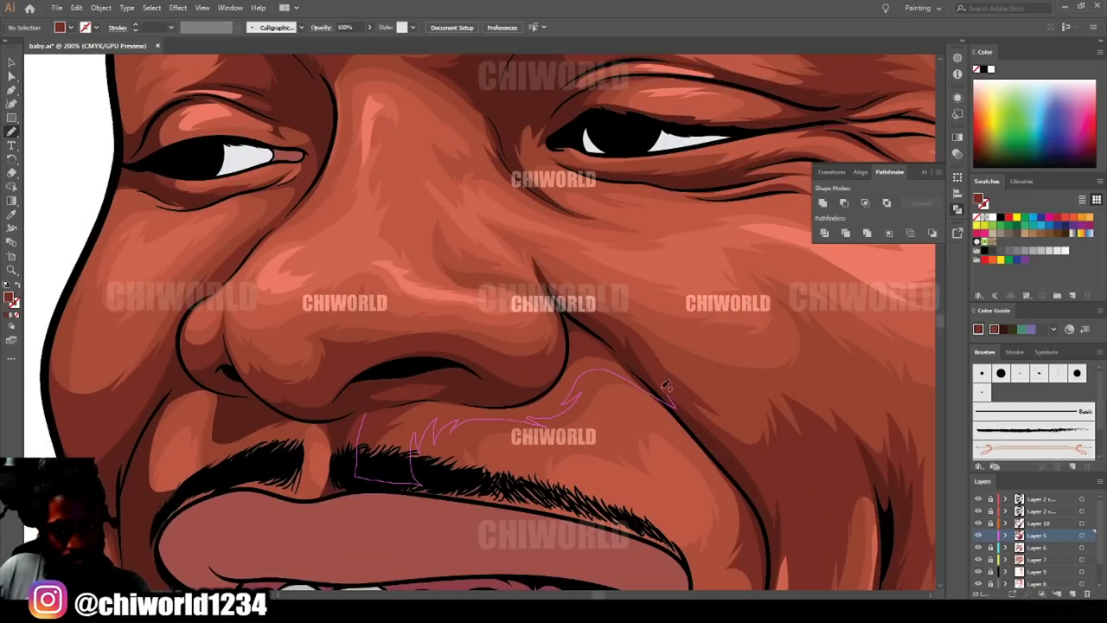
pyautogui.moveTo(677, 404); pyautogui.dragTo(356, 422)
pyautogui.scroll(-5, 648, 555)
# Draw a reddish-brown shadow across the top of the nose bridge between the eyebrows.
pyautogui.scroll(5, 726, 546)
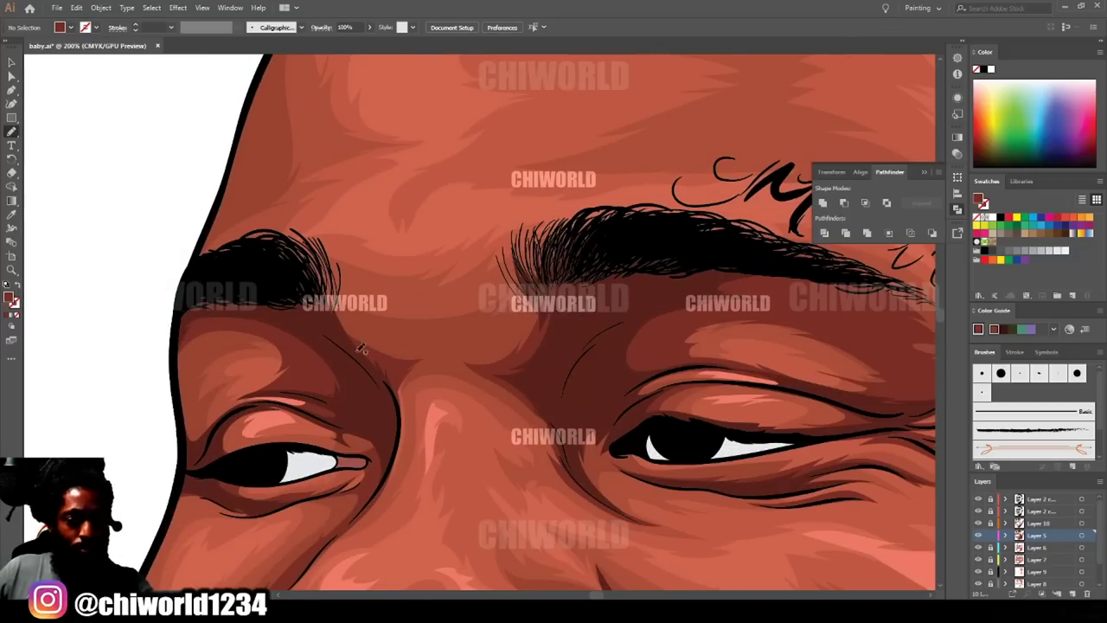
pyautogui.moveTo(571, 443)
pyautogui.mouseDown()
pyautogui.moveTo(581, 240)
pyautogui.moveTo(419, 329)
pyautogui.moveTo(305, 296)
pyautogui.mouseUp()
pyautogui.hotkey('ctrl', '-')
pyautogui.hotkey('ctrl', '-')
pyautogui.hotkey('ctrl', '-')
pyautogui.hotkey('ctrl', '-')
pyautogui.hotkey('ctrl', '-')
# Draw a reddish-brown shadow along the forehead's left edge above the left eyebrow.
pyautogui.hotkey('ctrl', '+')
pyautogui.hotkey('ctrl', '+')
pyautogui.hotkey('ctrl', '+')
pyautogui.hotkey('ctrl', '+')
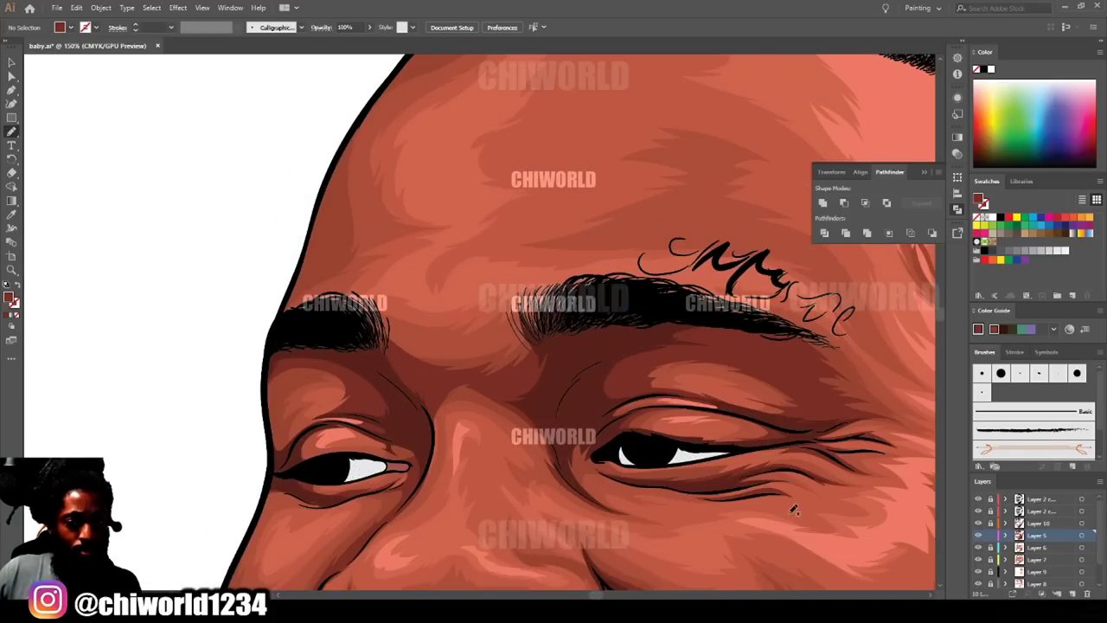
pyautogui.scroll(3, 297, 407)
pyautogui.moveTo(305, 380); pyautogui.dragTo(283, 443)
pyautogui.hotkey('ctrl', '-')
pyautogui.hotkey('ctrl', '-')
pyautogui.hotkey('ctrl', '-')
pyautogui.hotkey('ctrl', '-')
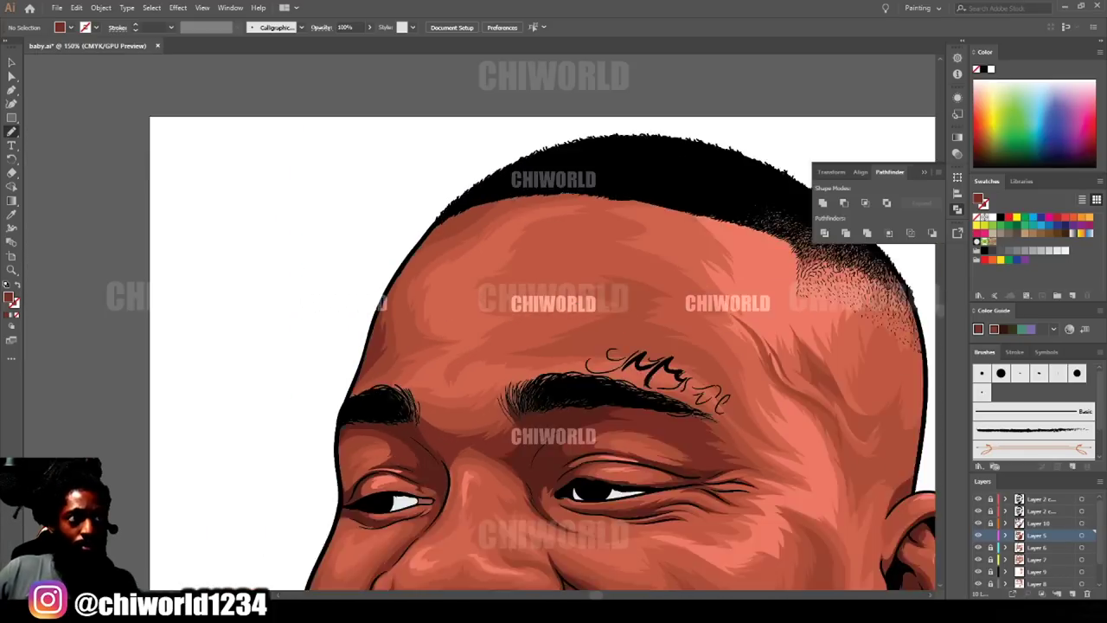
# Draw jagged reddish-brown shadows along the right smile fold and across the lower cheek beside the mouth.
pyautogui.scroll(-3, 848, 540)
pyautogui.hotkey('ctrl', '+')
pyautogui.hotkey('ctrl', '+')
pyautogui.hotkey('ctrl', '+')
pyautogui.hotkey('ctrl', '+')
pyautogui.hotkey('ctrl', '+')
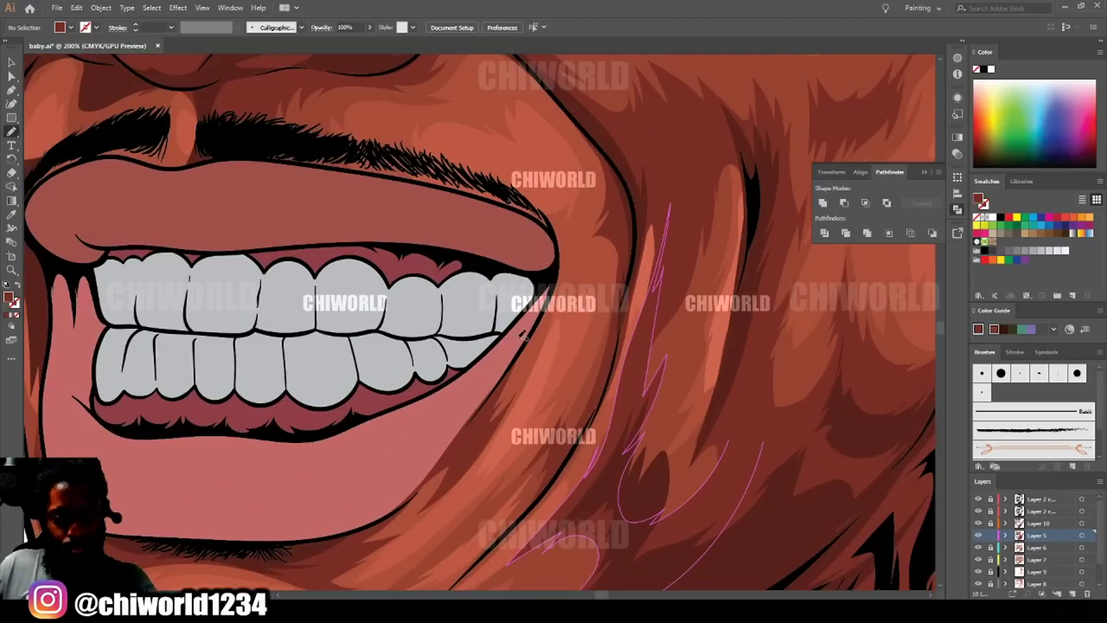
pyautogui.hotkey('ctrl', '-')
pyautogui.hotkey('ctrl', '-')
pyautogui.hotkey('ctrl', '-')
pyautogui.hotkey('ctrl', '-')
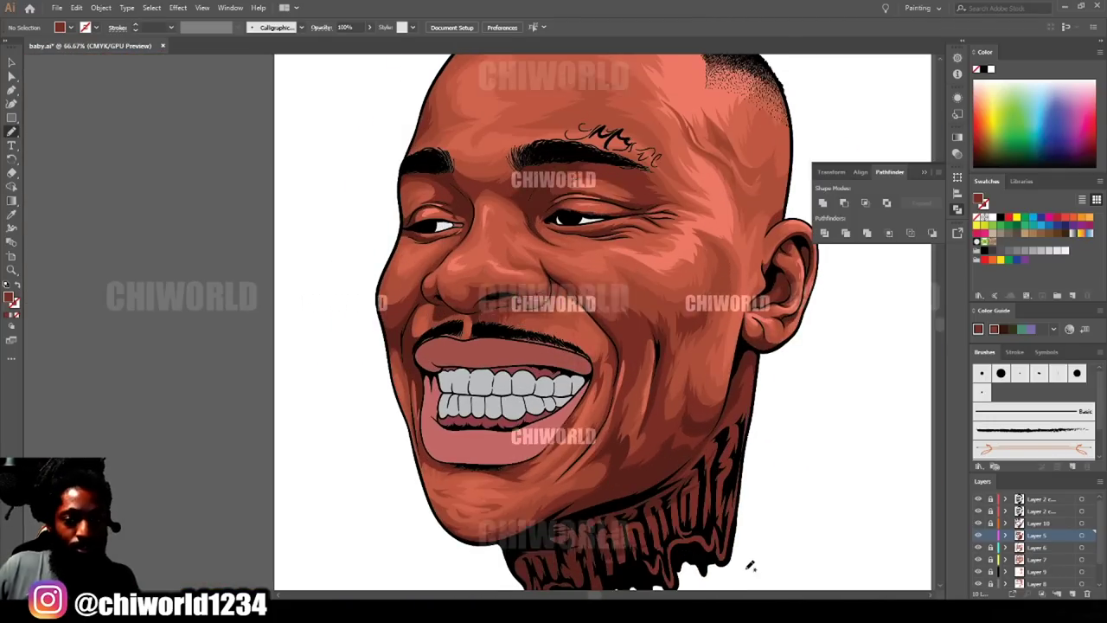
# Examine the shading on the cheek and ear up close and across the whole head.
pyautogui.scroll(1, 885, 509)
pyautogui.hscroll(1, 865, 522)
pyautogui.hotkey('ctrl', '+')
pyautogui.hotkey('ctrl', '+')
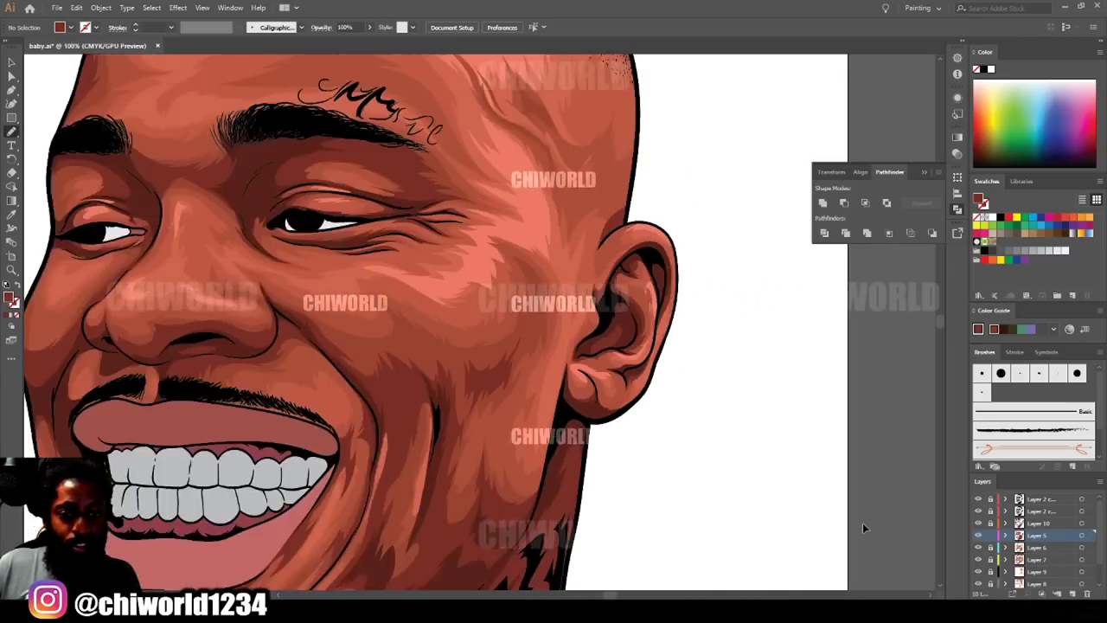
pyautogui.hotkey('ctrl', '-')
pyautogui.hotkey('ctrl', '-')
pyautogui.hotkey('ctrl', '-')
pyautogui.hotkey('ctrl', '+')
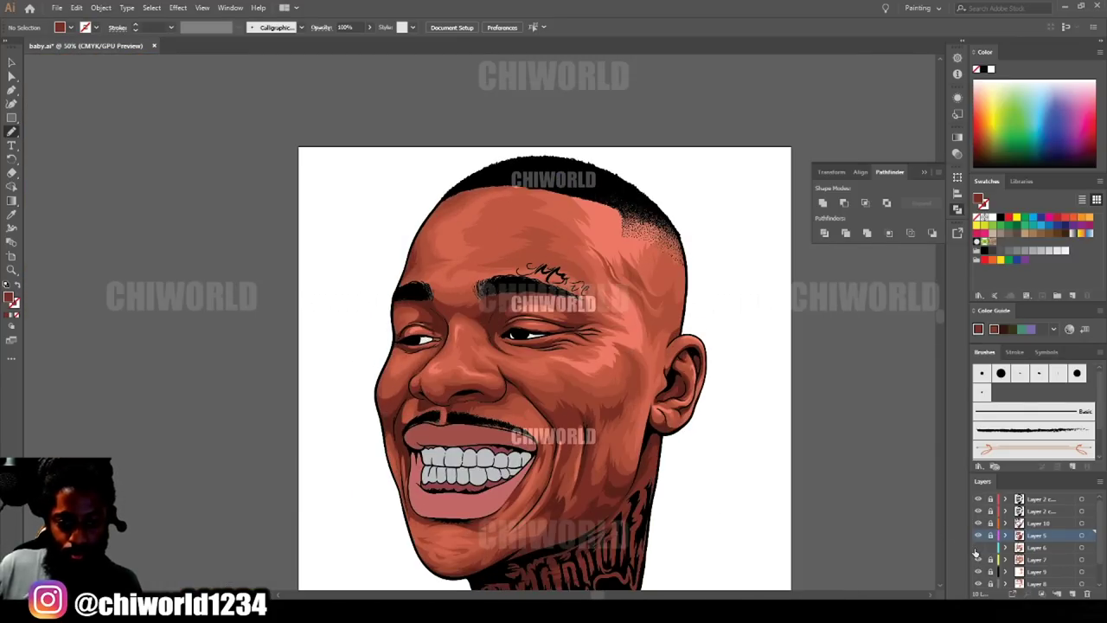
# Lock Layer 5, unlock Layer 6, select all its shadow shapes and shift their colour balance towards more magenta and black.
pyautogui.click(977, 549)
pyautogui.scroll(-4, 769, 551)
pyautogui.press('v')
pyautogui.moveTo(865, 537); pyautogui.dragTo(300, 71)
pyautogui.scroll(3, 806, 449)
pyautogui.hotkey('ctrl', '+')
pyautogui.hotkey('ctrl', '+')
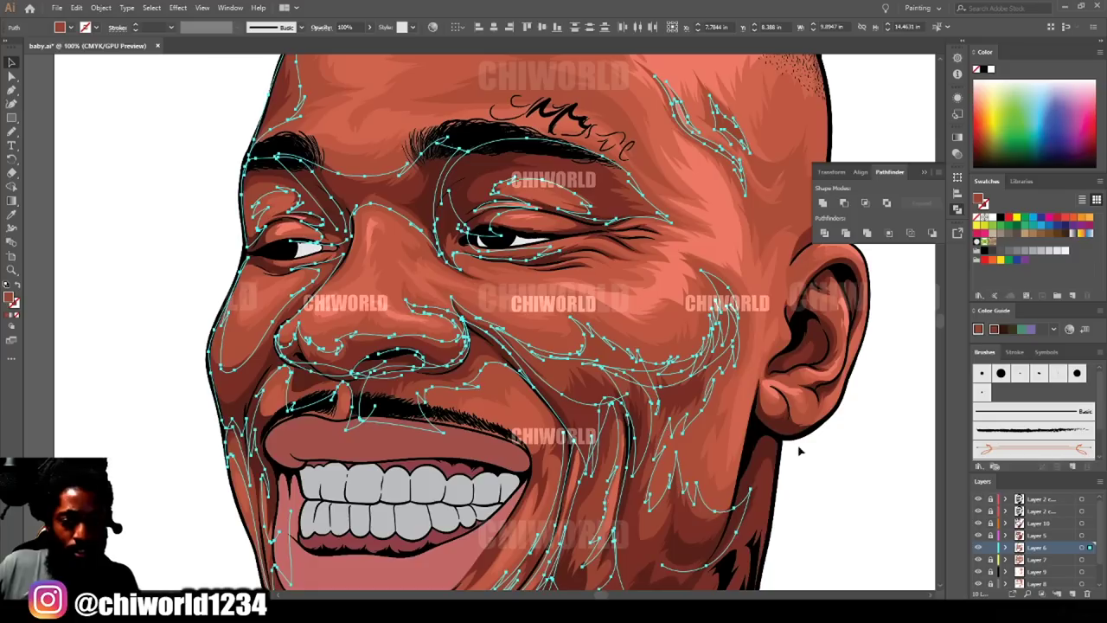
pyautogui.click(76, 7)
pyautogui.moveTo(123, 207)
pyautogui.click(329, 222)
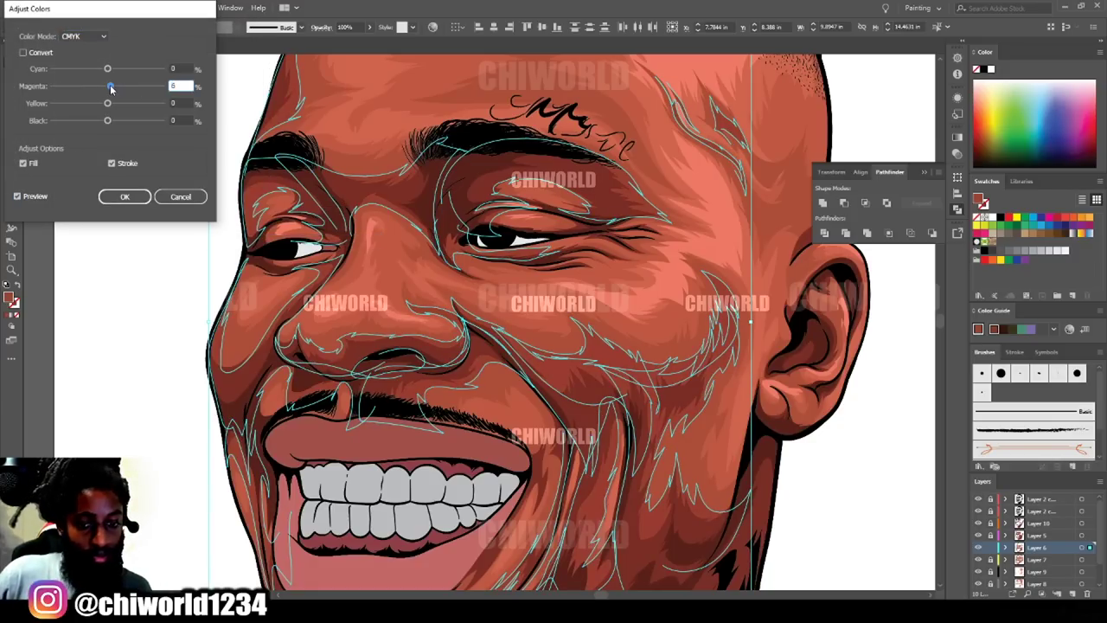
pyautogui.click(109, 121)
pyautogui.click(125, 195)
pyautogui.click(124, 277)
# Examine the recoloured Layer 6 shadows across the whole portrait.
pyautogui.hotkey('ctrl', '-')
pyautogui.hotkey('ctrl', '-')
pyautogui.hotkey('ctrl', '-')
pyautogui.hotkey('ctrl', '+')
pyautogui.hotkey('ctrl', '+')
pyautogui.hotkey('ctrl', '-')
pyautogui.hotkey('ctrl', '-')
pyautogui.hotkey('ctrl', '+')
pyautogui.hotkey('ctrl', '+')
pyautogui.scroll(-4, 834, 497)
# Lock Layer 6, then unlock Layer 10 and make it the active layer.
pyautogui.click(991, 548)
pyautogui.click(991, 524)
pyautogui.click(1019, 525)
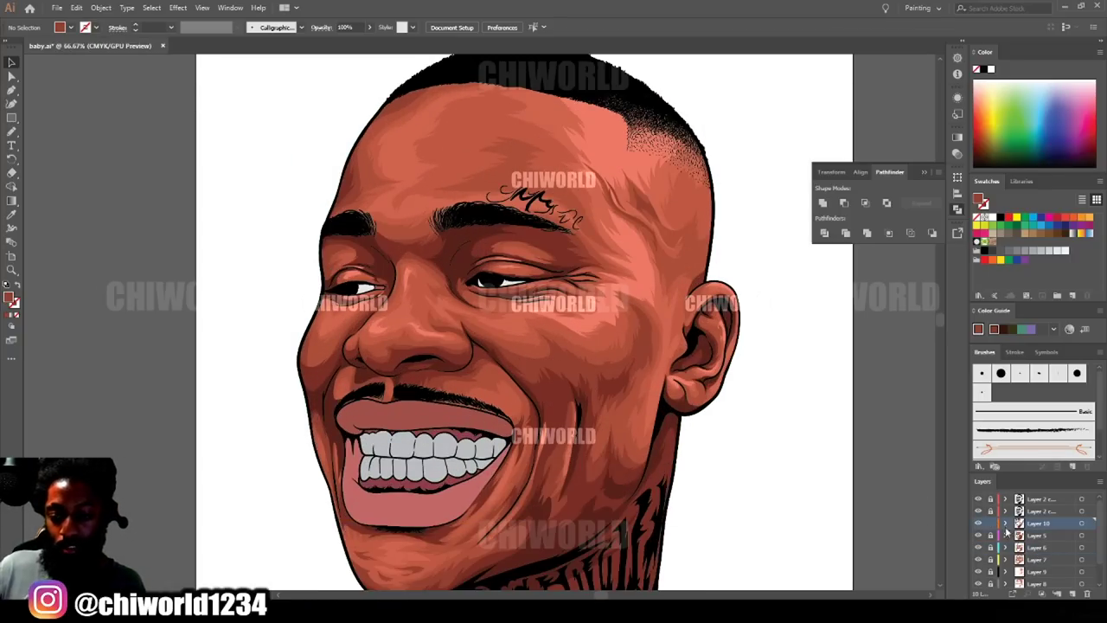
# Select all of Layer 10's shadow shapes and adjust their colour balance to magenta 4% and yellow -2%, with slightly more black.
pyautogui.scroll(-3, 796, 517)
pyautogui.hotkey('ctrl', '-')
pyautogui.moveTo(802, 527); pyautogui.dragTo(299, 118)
pyautogui.scroll(3, 300, 129)
pyautogui.hotkey('ctrl', '+')
pyautogui.hotkey('ctrl', '+')
pyautogui.hotkey('ctrl', '+')
pyautogui.scroll(7, 301, 184)
pyautogui.hscroll(-5, 289, 204)
pyautogui.click(76, 8)
pyautogui.moveTo(192, 214)
pyautogui.click(316, 236)
pyautogui.click(17, 197)
pyautogui.moveTo(108, 87); pyautogui.dragTo(107, 104)
pyautogui.click(108, 121)
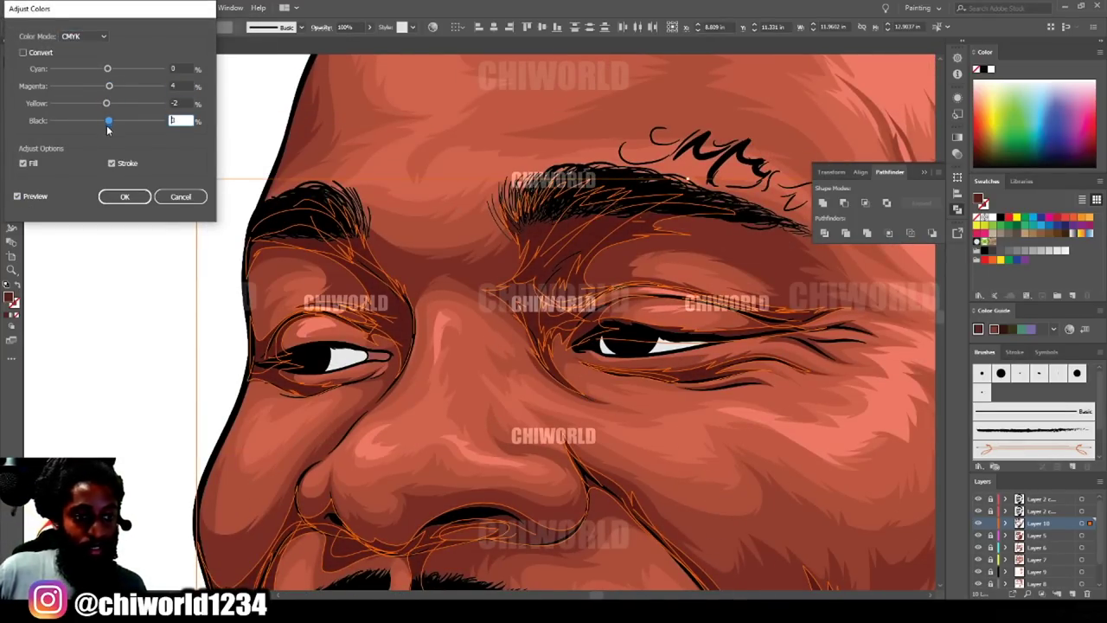
pyautogui.click(124, 198)
pyautogui.click(129, 297)
# Examine the recoloured Layer 10 shadows across the whole portrait and around the face.
pyautogui.hotkey('ctrl', '-')
pyautogui.hotkey('ctrl', '-')
pyautogui.hotkey('ctrl', '-')
pyautogui.hotkey('ctrl', '-')
pyautogui.hotkey('ctrl', '+')
pyautogui.scroll(1, 845, 455)
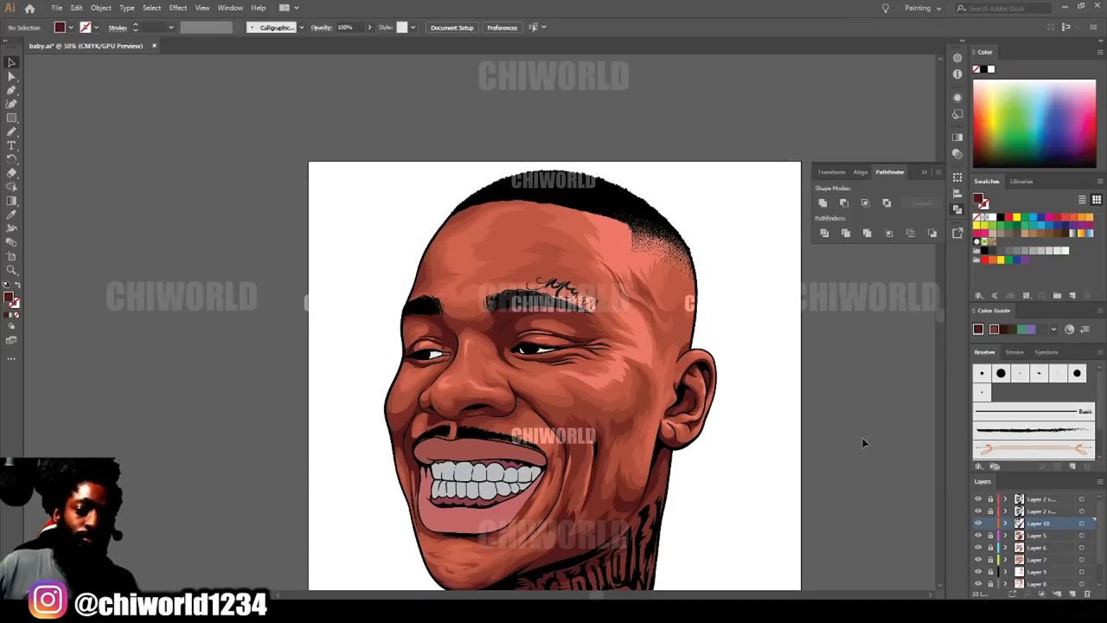
pyautogui.hotkey('ctrl', '0')
pyautogui.hotkey('ctrl', '+')
pyautogui.hotkey('ctrl', '+')
pyautogui.hotkey('ctrl', '+')
pyautogui.hotkey('ctrl', '-')
pyautogui.hotkey('ctrl', '-')
pyautogui.hotkey('ctrl', '+')
# Create a new layer above Layer 10, sample its dark shadow colour and darken the fill to 2B0A0A for freehand drawing.
pyautogui.click(1072, 594)
pyautogui.press('i')
pyautogui.click(481, 291)
pyautogui.doubleClick(9, 298)
pyautogui.click(794, 529)
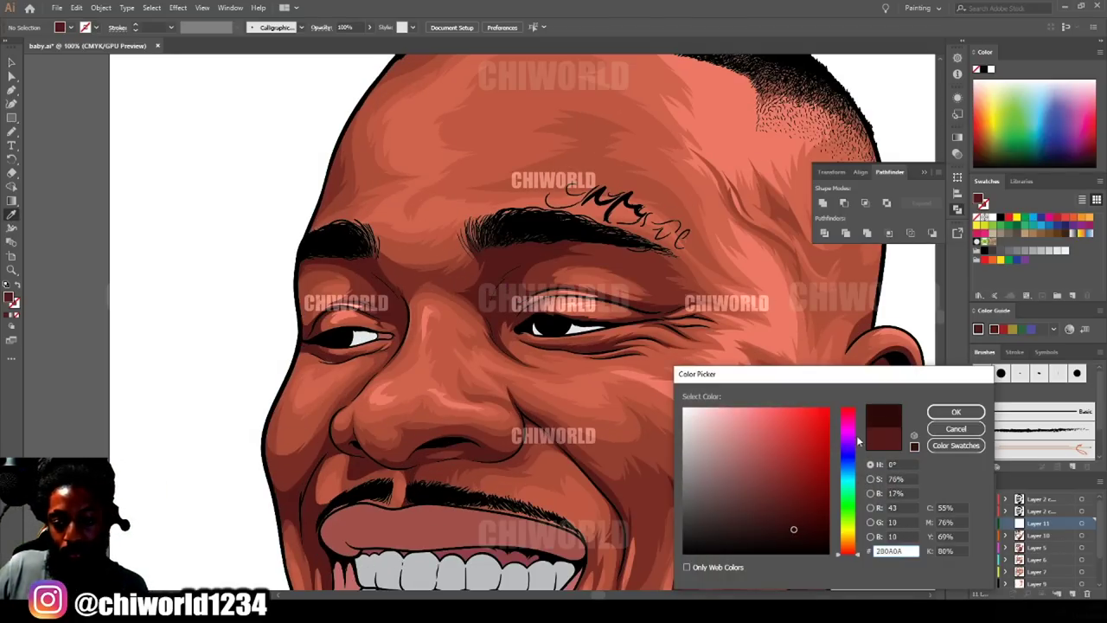
pyautogui.click(955, 411)
pyautogui.press('b')
# Draw darkest-tone shadow shapes from the near eye's inner corner up towards the eyebrow.
pyautogui.hotkey('ctrl', '+')
pyautogui.hotkey('ctrl', '+')
pyautogui.hotkey('ctrl', '+')
pyautogui.hotkey('ctrl', '+')
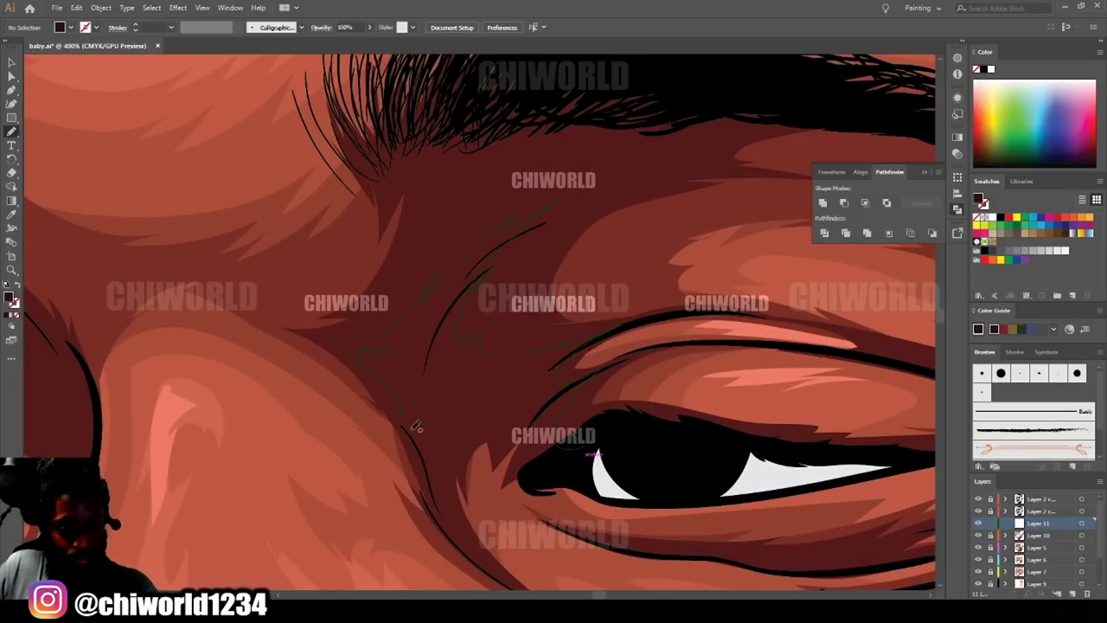
pyautogui.moveTo(520, 431); pyautogui.dragTo(592, 445)
pyautogui.moveTo(463, 549); pyautogui.dragTo(868, 568)
# Draw a darkest-tone shadow between the far eye's inner corner, its eyebrow and the nose bridge.
pyautogui.hotkey('ctrl', '-')
pyautogui.hotkey('ctrl', '-')
pyautogui.hotkey('ctrl', '-')
pyautogui.hotkey('ctrl', '-')
pyautogui.hotkey('ctrl', '-')
pyautogui.hotkey('ctrl', '+')
pyautogui.hotkey('ctrl', '+')
pyautogui.hotkey('ctrl', '+')
pyautogui.hotkey('ctrl', '+')
pyautogui.hotkey('ctrl', '+')
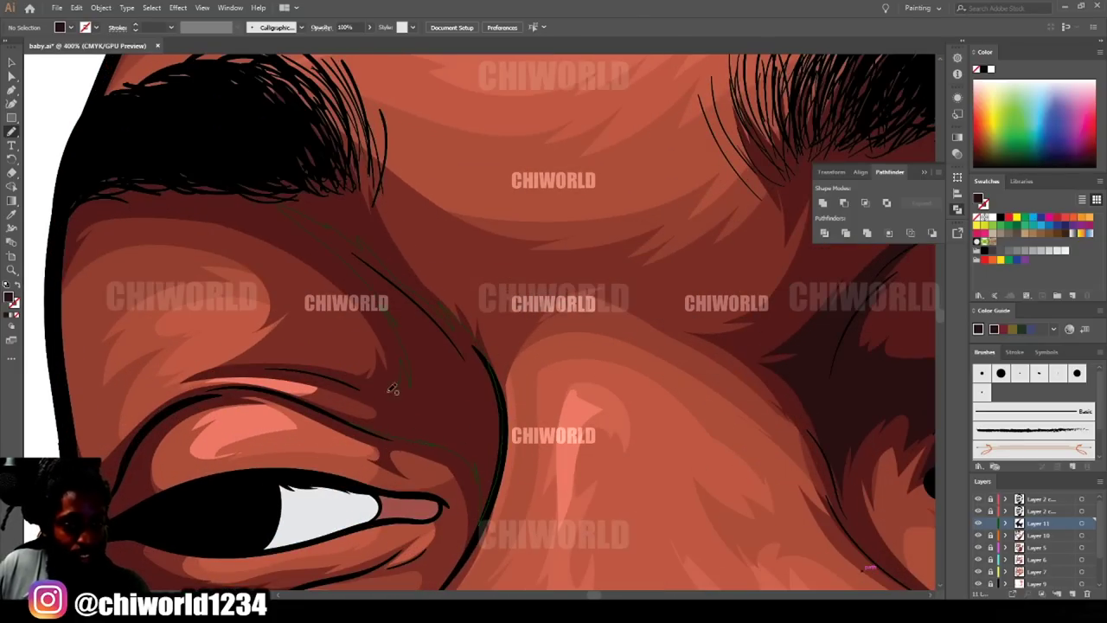
pyautogui.scroll(-6, 322, 409)
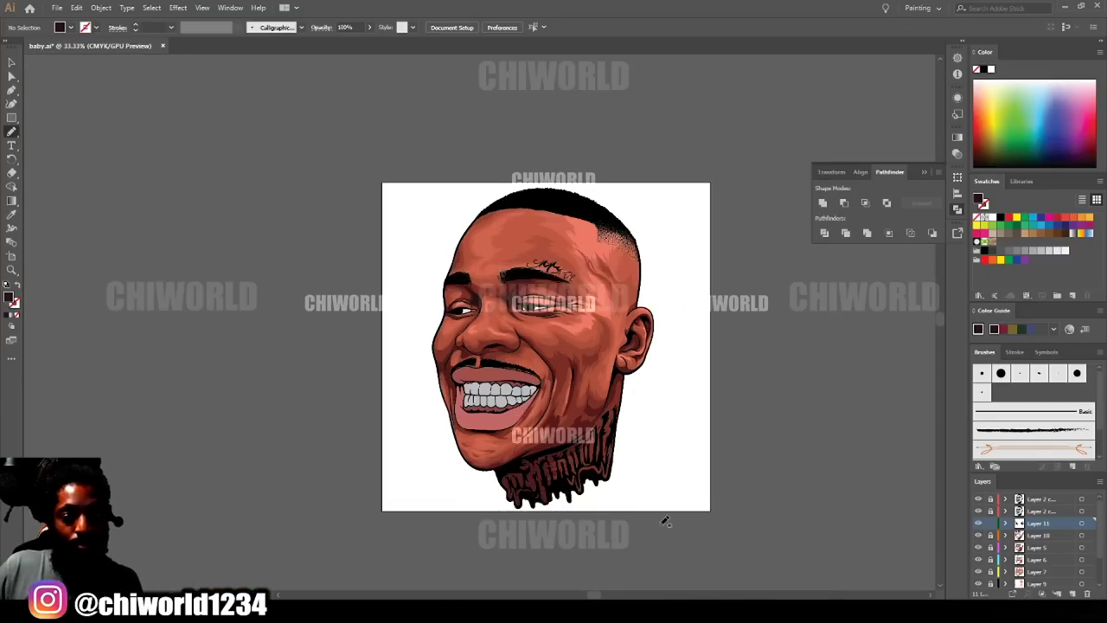
# Draw darkest-tone shadows around the near nostril opening and along the underside of the nose.
pyautogui.scroll(6, 662, 523)
pyautogui.scroll(1, 663, 523)
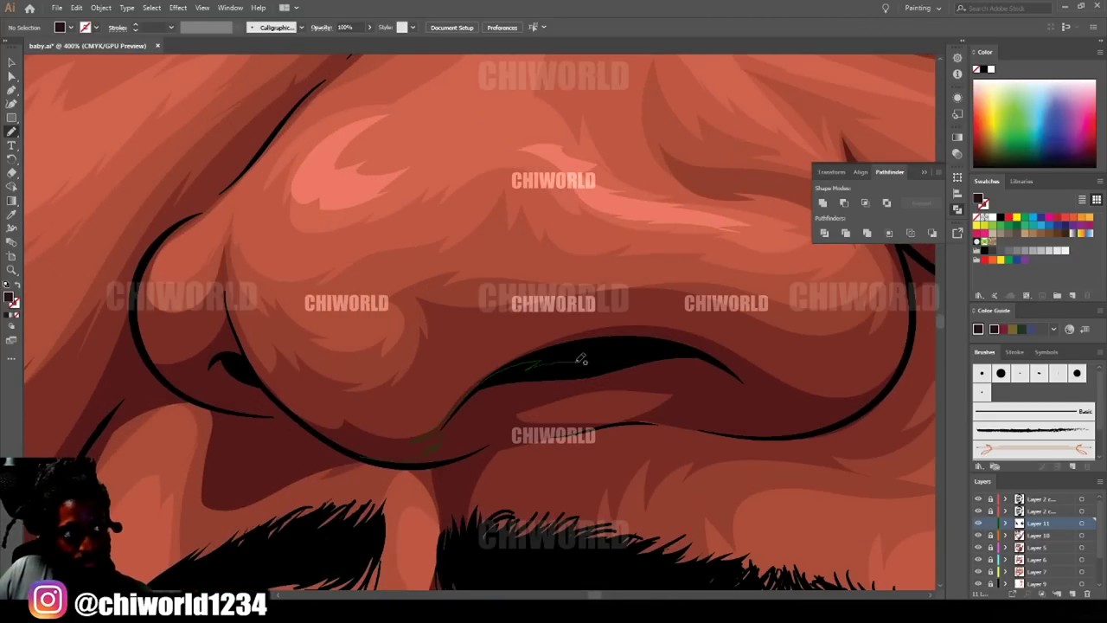
pyautogui.moveTo(558, 435); pyautogui.dragTo(561, 434)
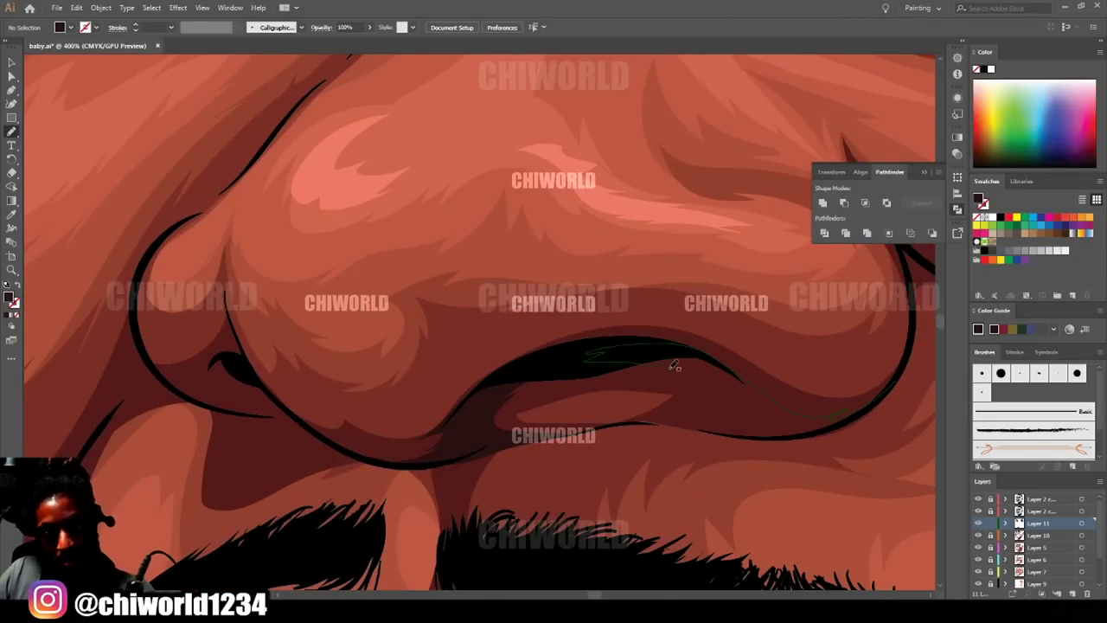
pyautogui.moveTo(683, 432); pyautogui.dragTo(680, 422)
pyautogui.scroll(-6, 728, 406)
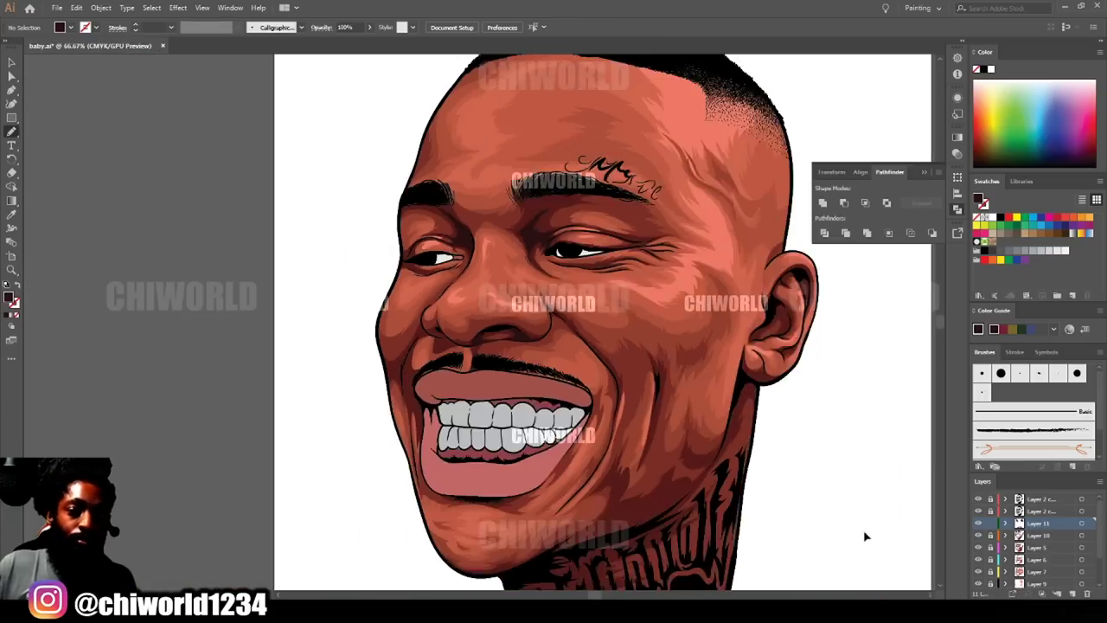
# Draw a darkest-tone shadow around the small far nostril, following the nose outline.
pyautogui.scroll(1, 768, 494)
pyautogui.scroll(7, 765, 494)
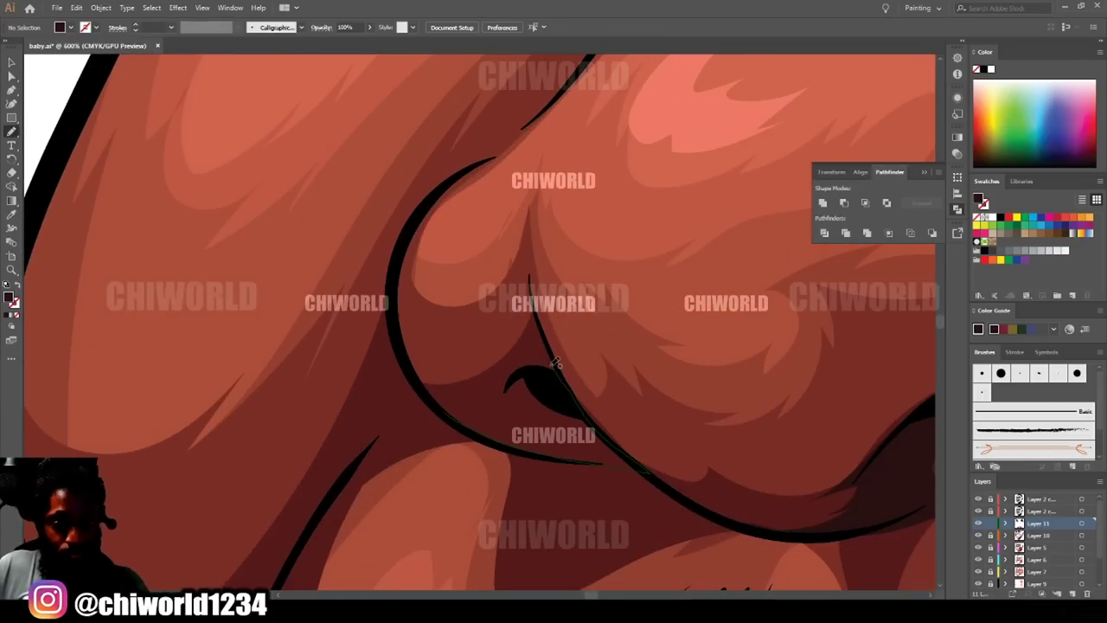
pyautogui.moveTo(496, 380); pyautogui.dragTo(454, 406)
pyautogui.scroll(-5, 729, 482)
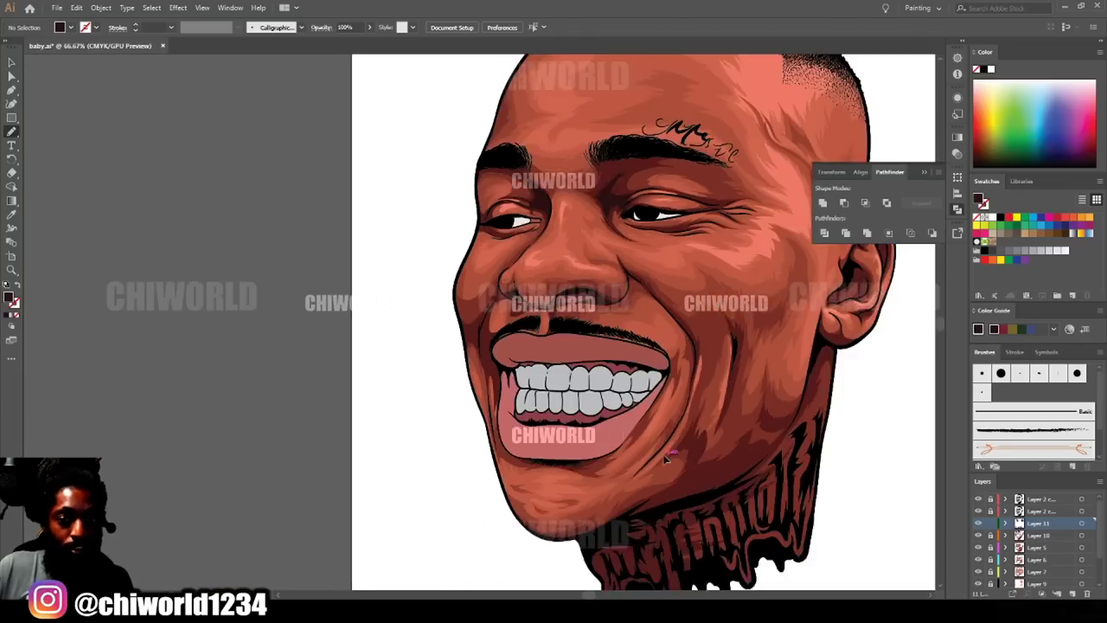
# Draw a darkest-tone shadow along the far cheek's smile crease, from beside the nose down past the mouth.
pyautogui.scroll(4, 664, 454)
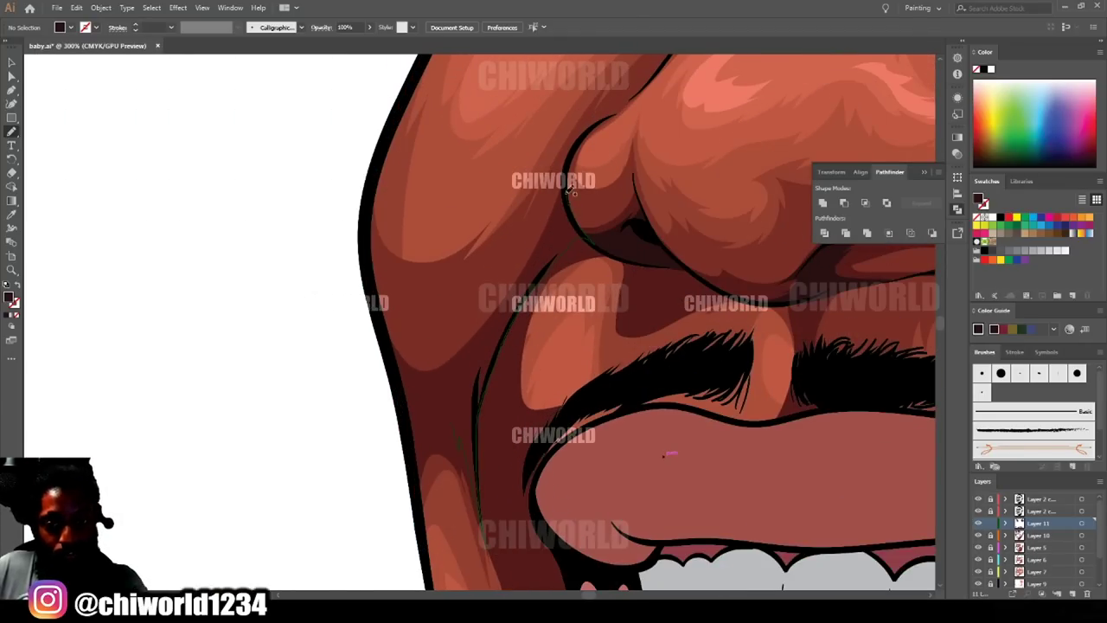
pyautogui.moveTo(498, 315); pyautogui.dragTo(497, 315)
pyautogui.hotkey('ctrl', '0')
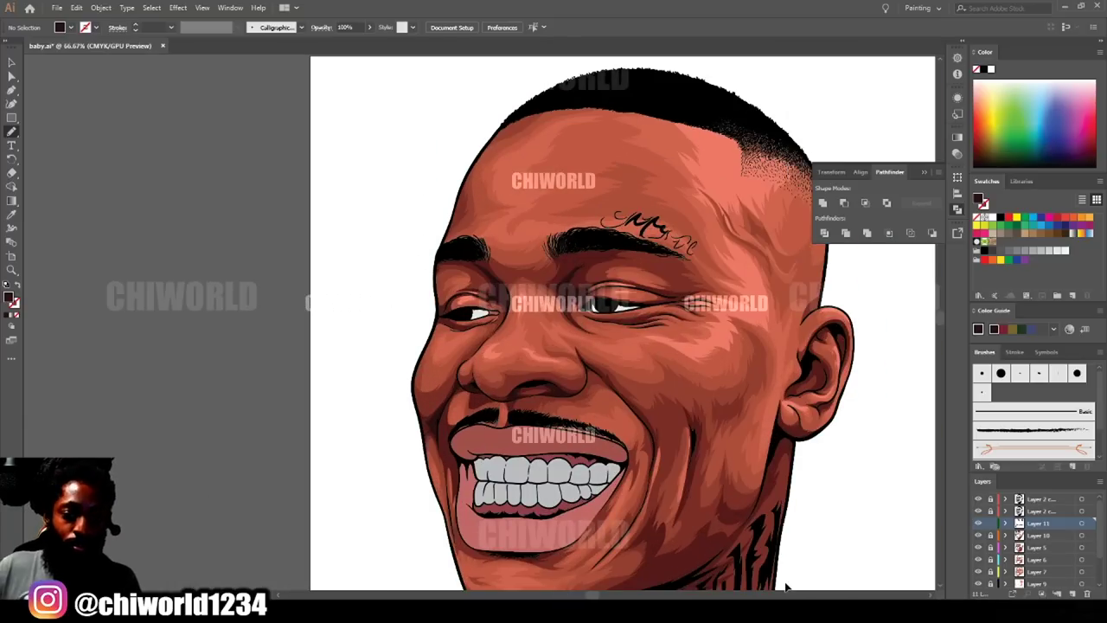
# Draw darkest-tone shadows at the far eye's outer corner and along the crease beneath it.
pyautogui.hotkey('ctrl', '=')
pyautogui.hotkey('ctrl', '=')
pyautogui.hotkey('ctrl', '=')
pyautogui.hotkey('ctrl', '=')
pyautogui.hotkey('ctrl', '=')
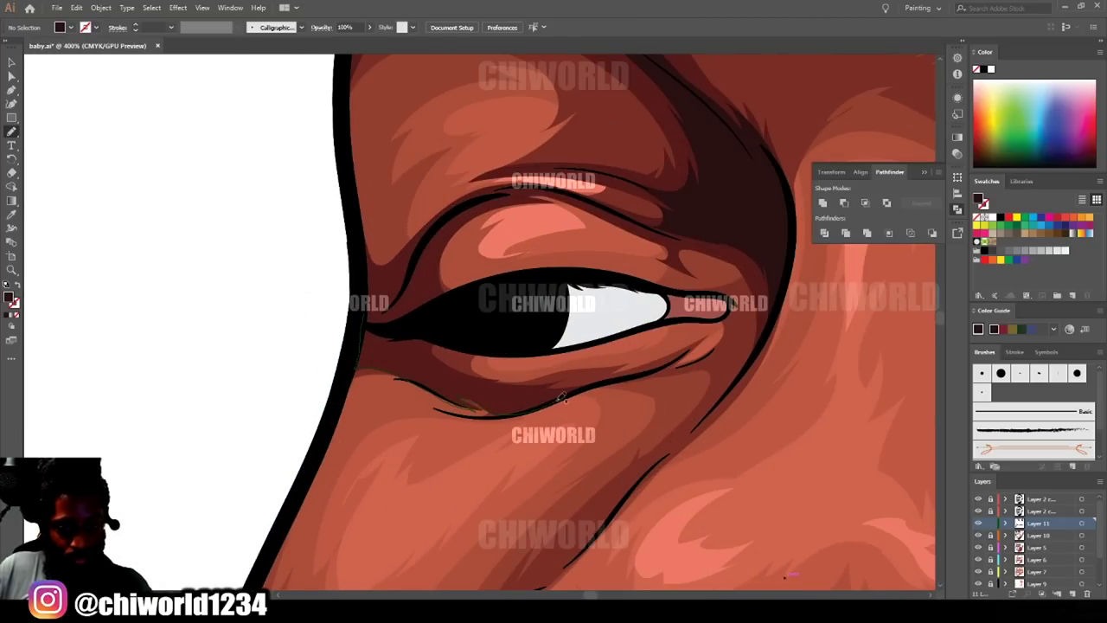
pyautogui.moveTo(419, 322); pyautogui.dragTo(414, 334)
pyautogui.scroll(3, 424, 329)
pyautogui.moveTo(473, 358)
pyautogui.mouseDown()
pyautogui.moveTo(443, 299)
pyautogui.moveTo(467, 357)
pyautogui.mouseUp()
pyautogui.hotkey('ctrl', '-')
pyautogui.hotkey('ctrl', '-')
pyautogui.hotkey('ctrl', '-')
pyautogui.hotkey('ctrl', '-')
pyautogui.hotkey('ctrl', '-')
pyautogui.hotkey('ctrl', '-')
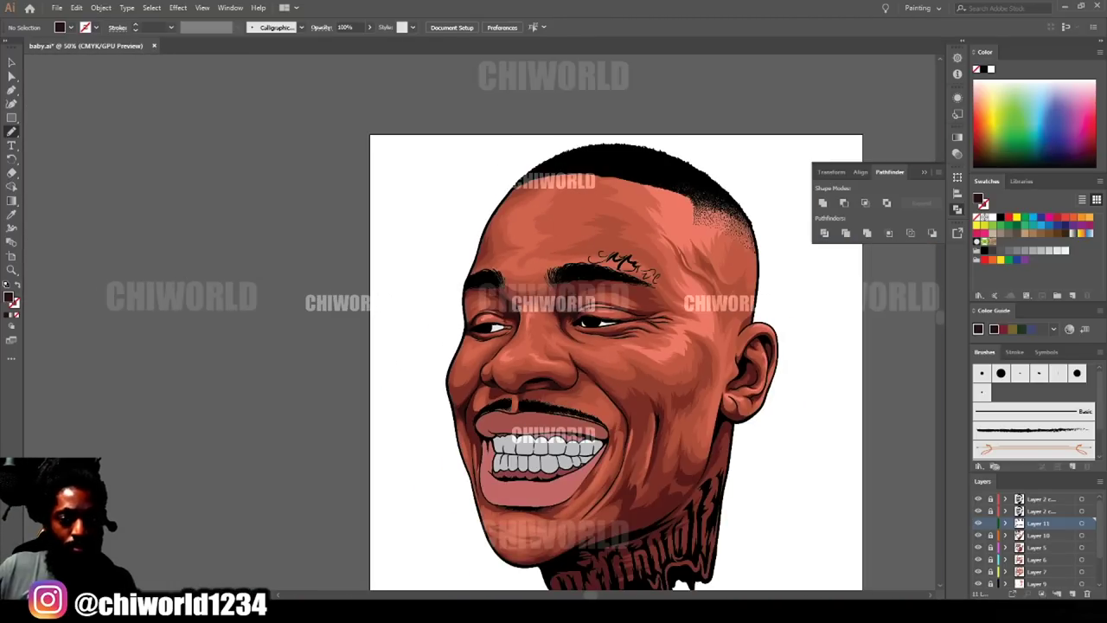
# Draw darkest-tone shadows along the near cheek's deep crease and the smile line beside the mouth.
pyautogui.scroll(-2, 770, 545)
pyautogui.hscroll(2, 770, 545)
pyautogui.scroll(4, 683, 380)
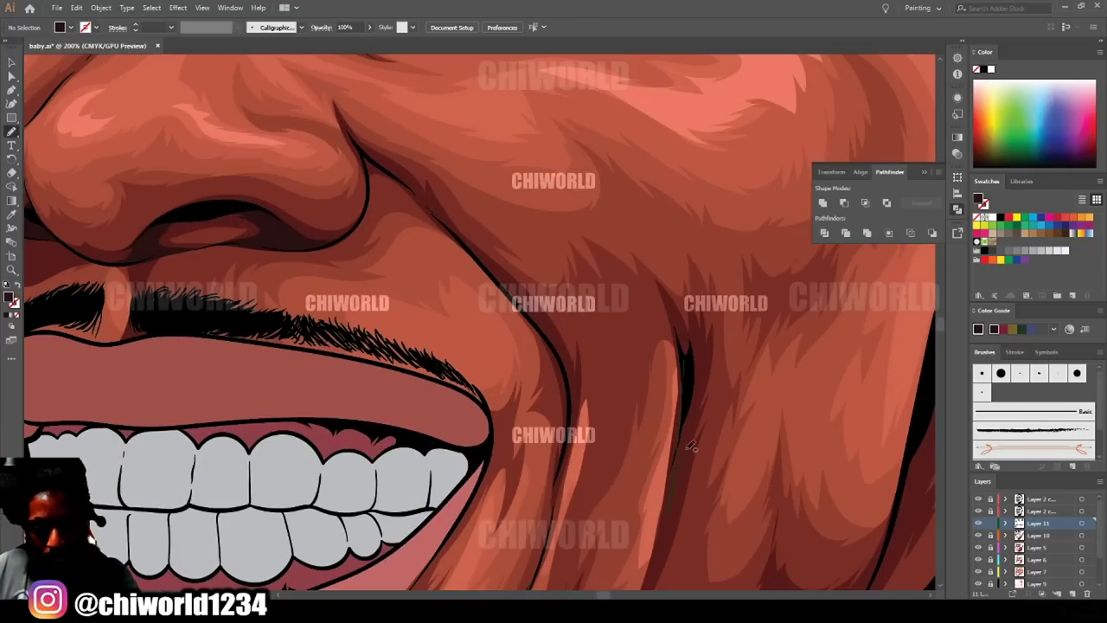
pyautogui.moveTo(672, 294); pyautogui.dragTo(672, 294)
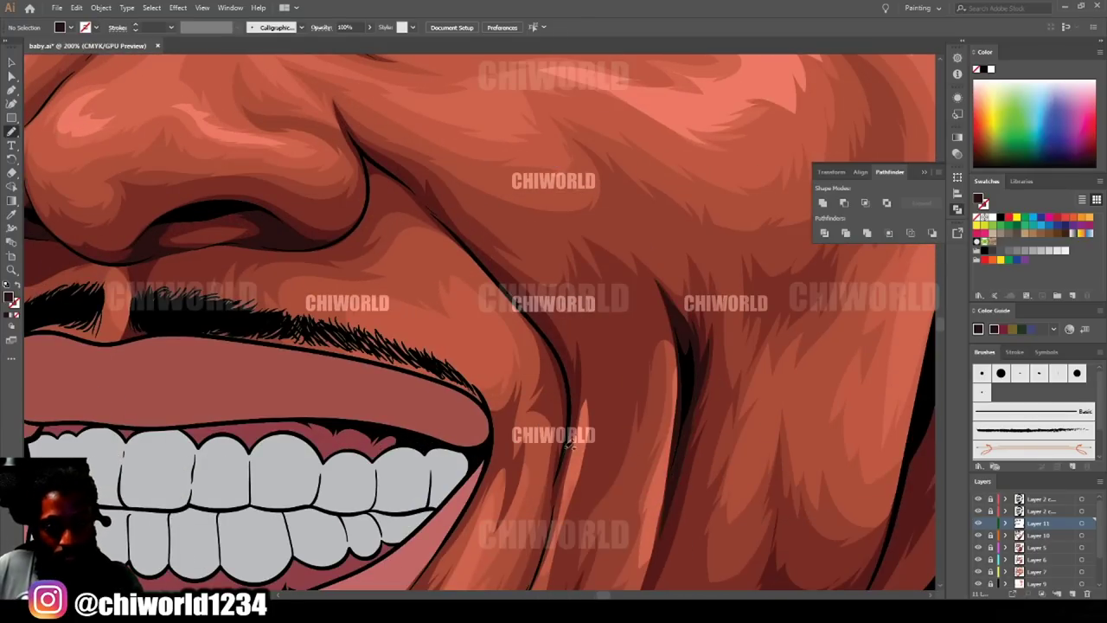
pyautogui.moveTo(558, 493); pyautogui.dragTo(556, 495)
pyautogui.hotkey('ctrl', '-')
pyautogui.hotkey('ctrl', '-')
pyautogui.hotkey('ctrl', '-')
pyautogui.hotkey('ctrl', '-')
pyautogui.hotkey('ctrl', '-')
pyautogui.hotkey('ctrl', '=')
pyautogui.hotkey('ctrl', '=')
# Draw a jagged darkest-tone shadow along the underside of the jaw, from below the cheek to the chin.
pyautogui.scroll(-2, 720, 550)
pyautogui.hscroll(1, 720, 550)
pyautogui.hotkey('ctrl', '=')
pyautogui.hotkey('ctrl', '=')
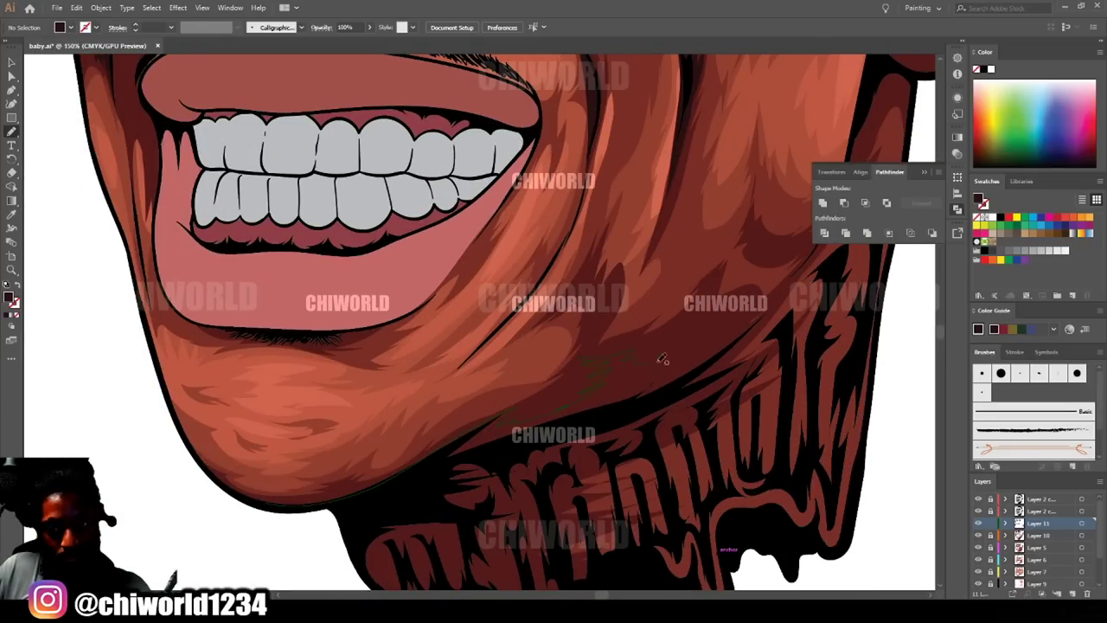
pyautogui.moveTo(765, 303)
pyautogui.mouseDown()
pyautogui.moveTo(627, 417)
pyautogui.moveTo(360, 503)
pyautogui.moveTo(270, 504)
pyautogui.mouseUp()
pyautogui.hotkey('ctrl', '-')
pyautogui.hotkey('ctrl', '-')
pyautogui.hotkey('ctrl', '-')
pyautogui.scroll(-2, 630, 460)
# Draw darkest-tone shadow shapes over the dripping lettering on the neck beneath the chin.
pyautogui.hotkey('ctrl', '=')
pyautogui.hotkey('ctrl', '=')
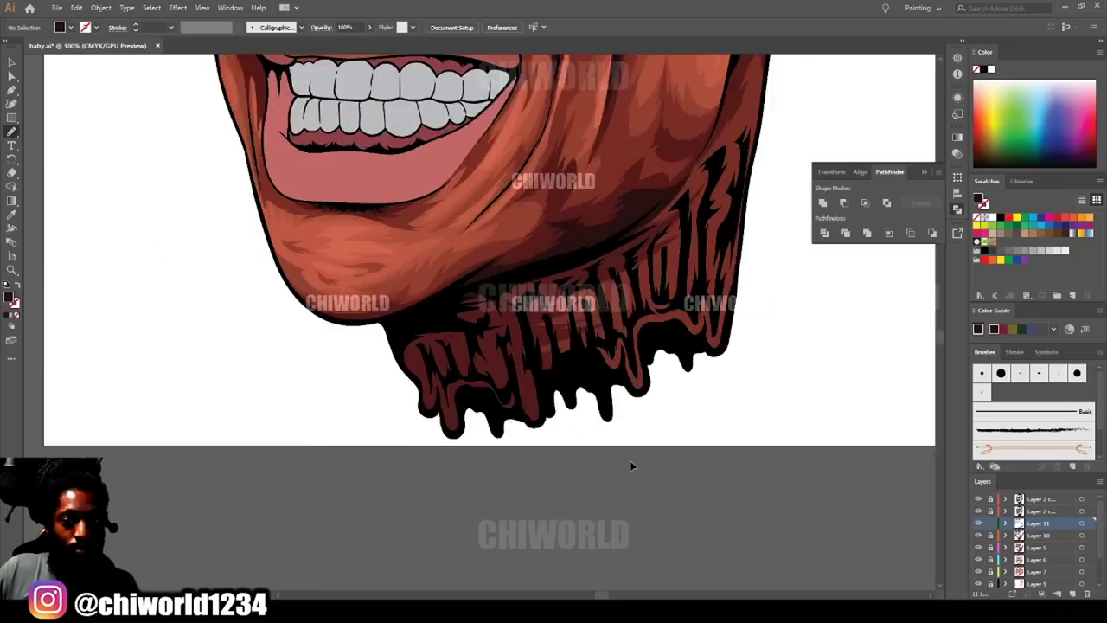
pyautogui.hotkey('ctrl', '=')
pyautogui.hotkey('ctrl', '=')
pyautogui.moveTo(320, 387); pyautogui.dragTo(349, 470)
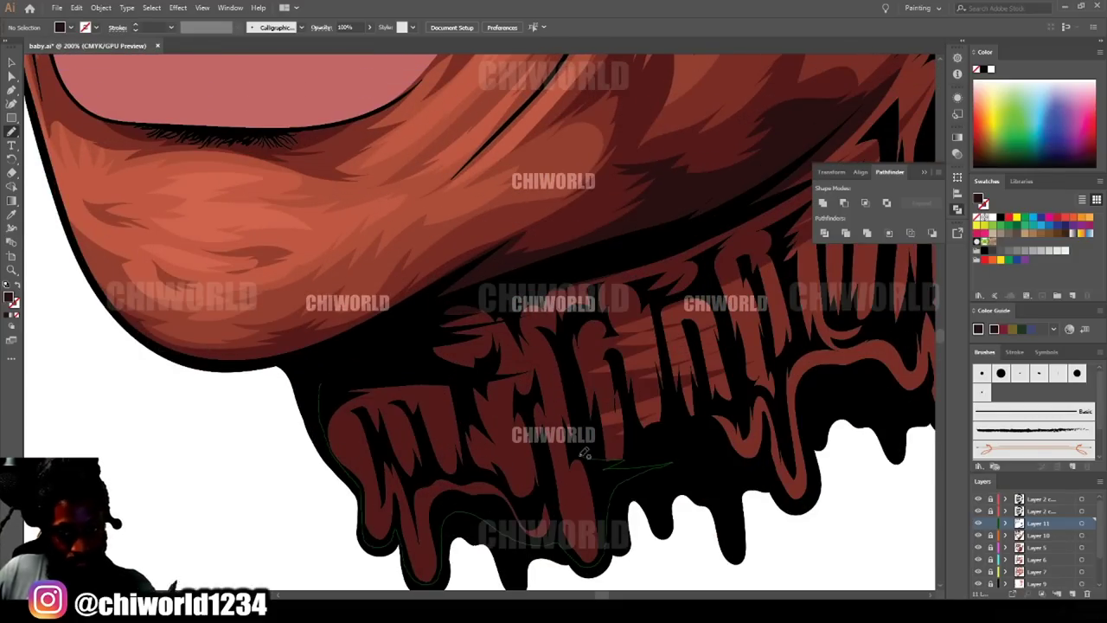
pyautogui.hotkey('ctrl', '0')
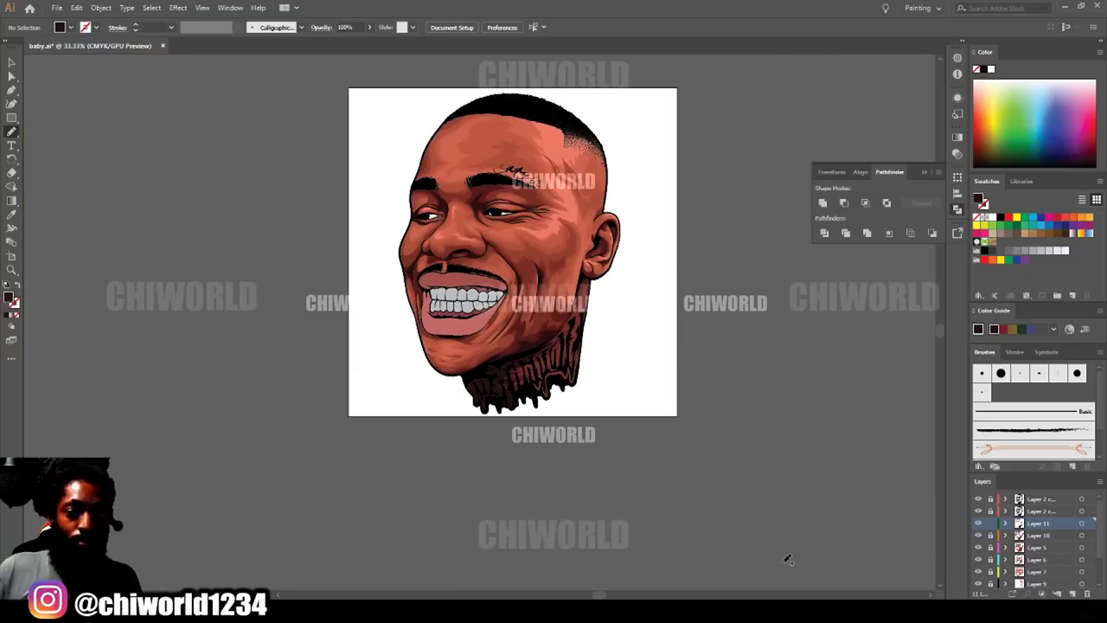
pyautogui.hotkey('ctrl', '1')
pyautogui.hotkey('ctrl', '=')
pyautogui.moveTo(364, 439); pyautogui.dragTo(563, 490)
pyautogui.hotkey('ctrl', '-')
pyautogui.hotkey('ctrl', '-')
pyautogui.hotkey('ctrl', '-')
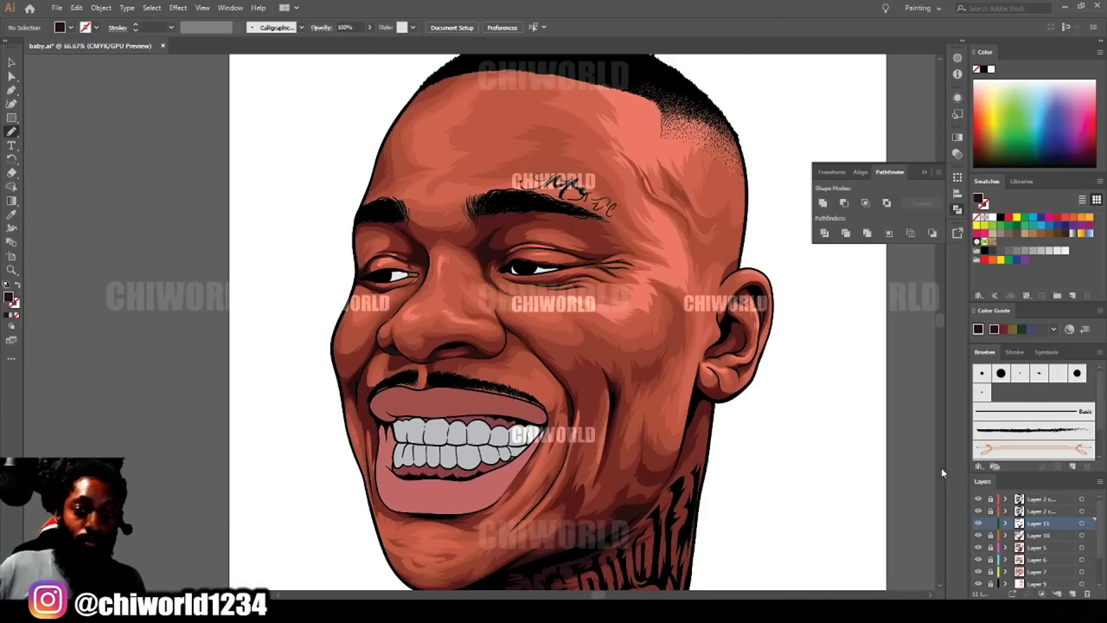
# Unlock Layer 6, make it the active layer and sample its reddish-brown shadow colour for freehand drawing.
pyautogui.scroll(1, 941, 467)
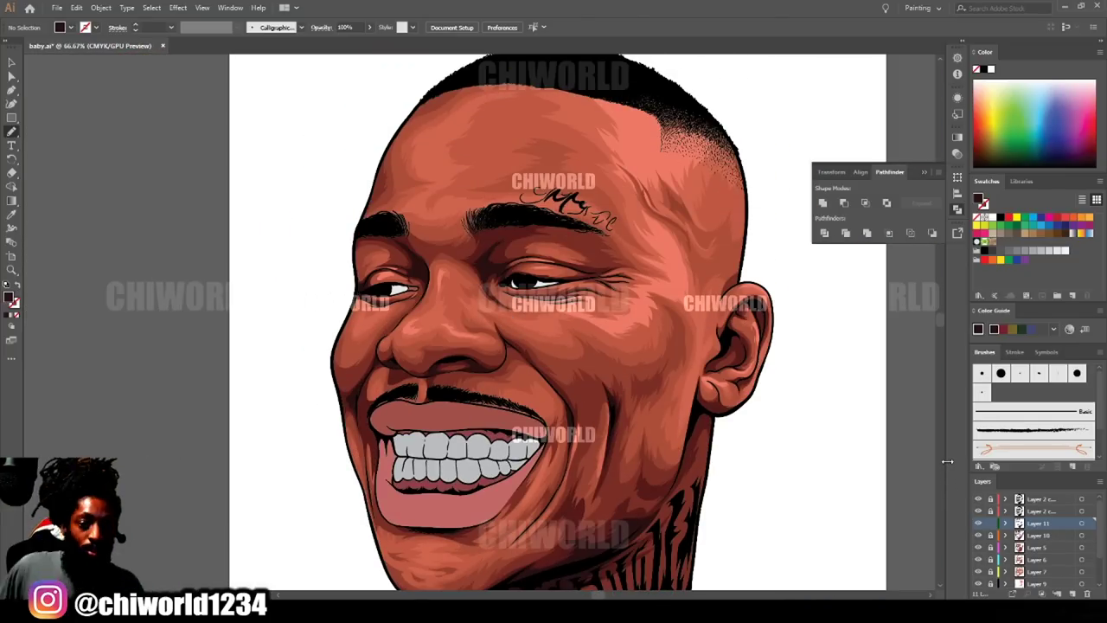
pyautogui.hotkey('ctrl', '=')
pyautogui.hotkey('ctrl', '=')
pyautogui.hotkey('ctrl', '-')
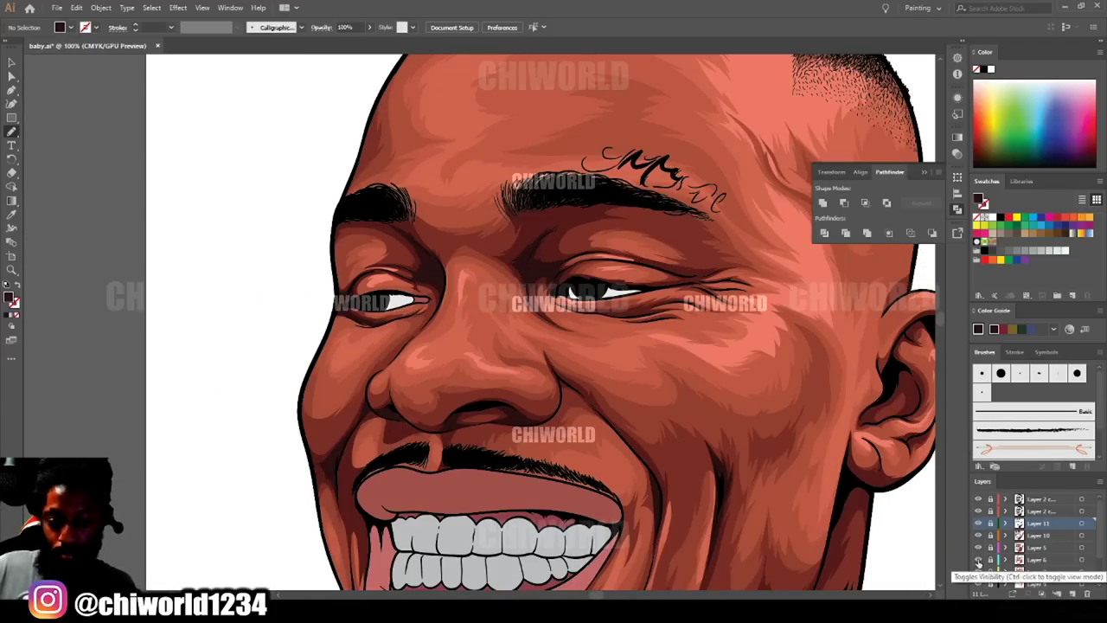
pyautogui.click(982, 559)
pyautogui.press('i')
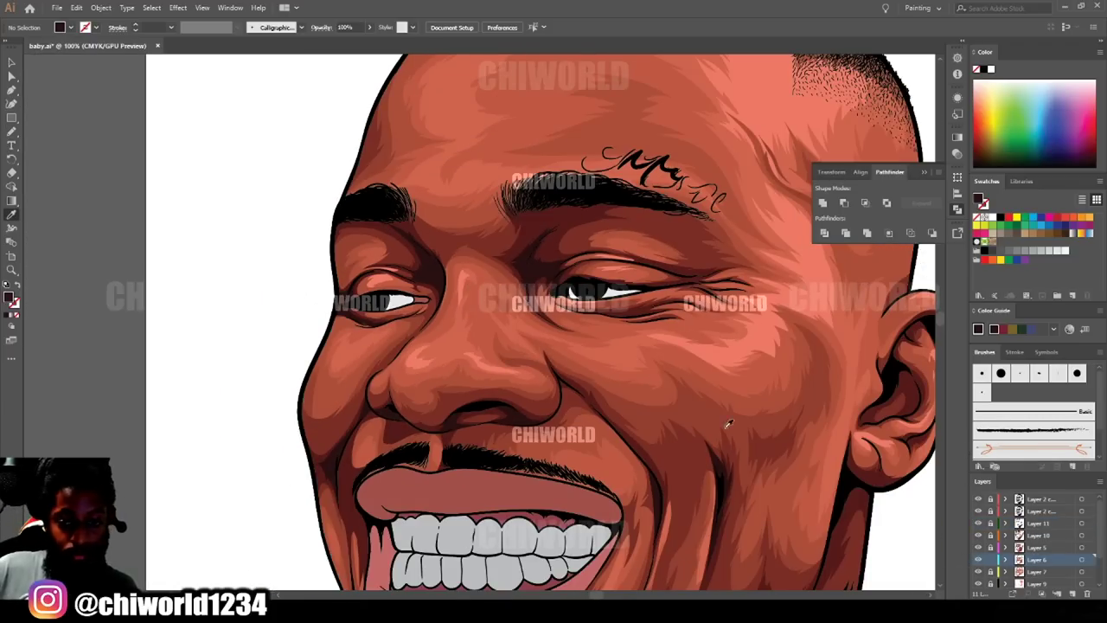
pyautogui.click(609, 448)
pyautogui.press('b')
# Draw reddish-brown shadow shapes on the far cheek, around its highlights between the eye, nose and face outline.
pyautogui.hotkey('ctrl', '+')
pyautogui.hotkey('ctrl', '+')
pyautogui.hotkey('ctrl', '+')
pyautogui.moveTo(540, 333); pyautogui.dragTo(334, 394)
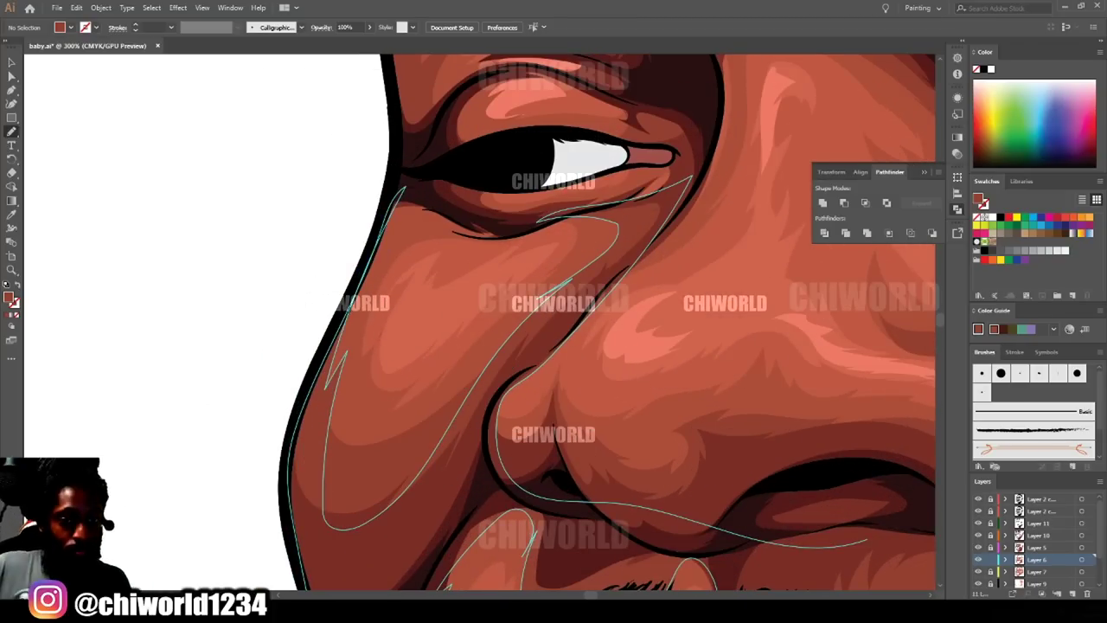
pyautogui.scroll(-4, 410, 393)
pyautogui.scroll(4, 605, 308)
pyautogui.moveTo(459, 376)
pyautogui.mouseDown()
pyautogui.moveTo(734, 372)
pyautogui.moveTo(461, 377)
pyautogui.mouseUp()
pyautogui.moveTo(504, 334)
pyautogui.mouseDown()
pyautogui.moveTo(770, 310)
pyautogui.moveTo(506, 332)
pyautogui.mouseUp()
# Add a reddish-brown shadow around the far eye, near its inner corner.
pyautogui.hotkey('ctrl', '-')
pyautogui.hotkey('ctrl', '-')
pyautogui.hotkey('ctrl', '-')
pyautogui.hotkey('ctrl', '-')
pyautogui.hotkey('ctrl', '-')
pyautogui.scroll(5, 447, 326)
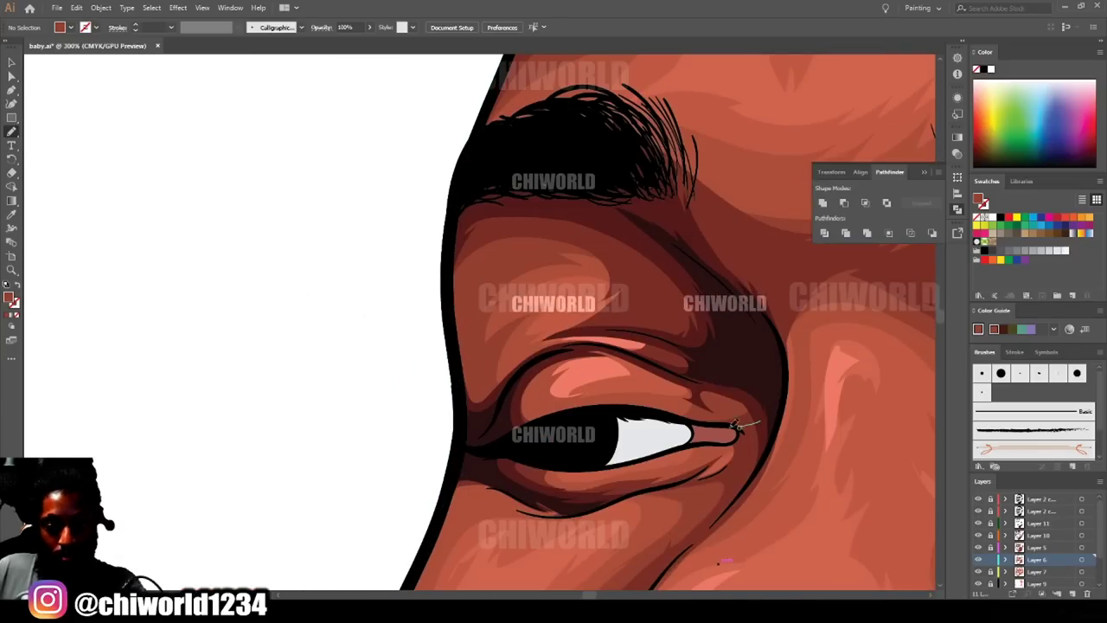
pyautogui.moveTo(486, 411)
pyautogui.mouseDown()
pyautogui.moveTo(522, 364)
pyautogui.moveTo(467, 430)
pyautogui.moveTo(486, 411)
pyautogui.mouseUp()
# Extend the reddish-brown shadows along the side of the nose bridge beside the near eye.
pyautogui.hotkey('ctrl', '-')
pyautogui.hotkey('ctrl', '-')
pyautogui.hotkey('ctrl', '-')
pyautogui.hotkey('ctrl', '-')
pyautogui.hotkey('ctrl', '-')
pyautogui.scroll(3, 554, 341)
pyautogui.moveTo(697, 455)
pyautogui.mouseDown()
pyautogui.moveTo(806, 534)
pyautogui.moveTo(699, 459)
pyautogui.mouseUp()
pyautogui.hscroll(3, 907, 553)
pyautogui.hscroll(-1, 908, 555)
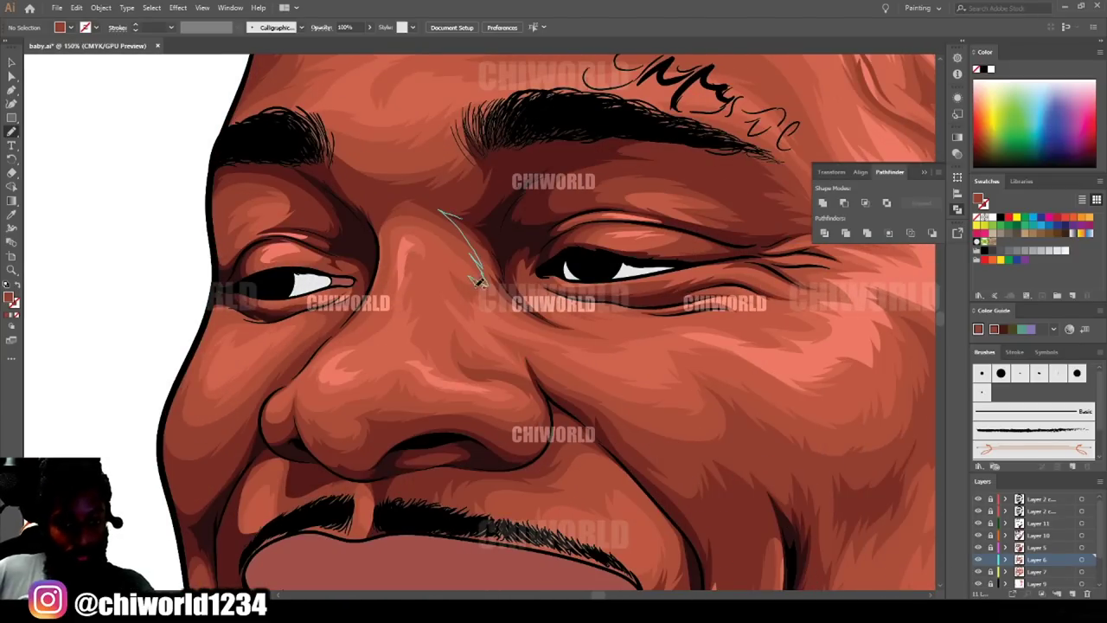
pyautogui.moveTo(651, 300); pyautogui.dragTo(652, 302)
pyautogui.scroll(-5, 865, 528)
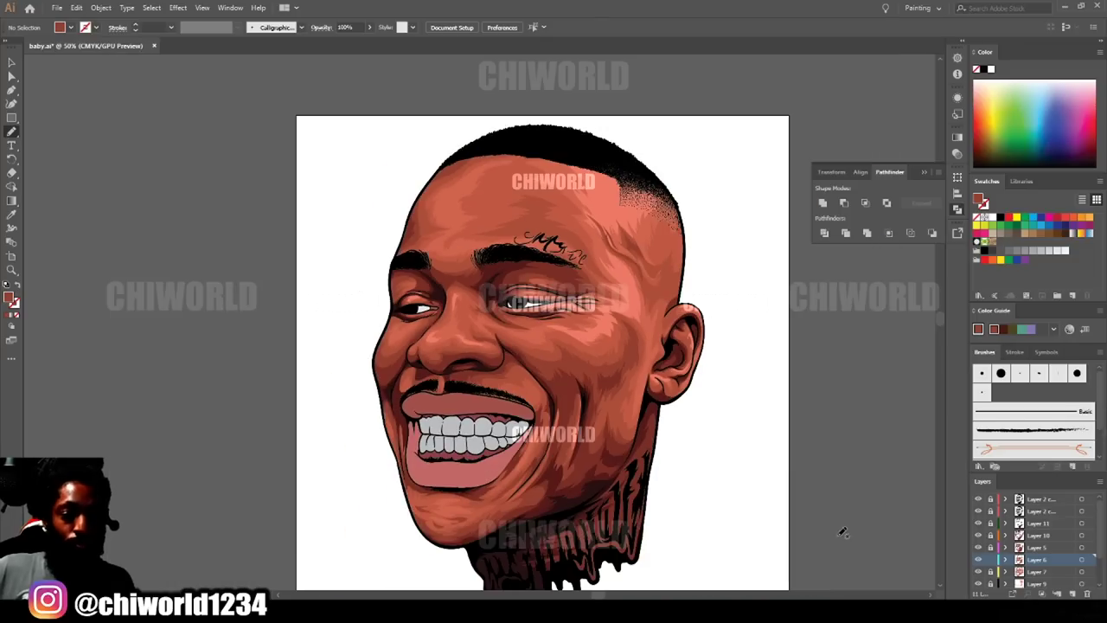
# Add two more reddish-brown shadow shapes to the face on Layer 6.
pyautogui.scroll(3, 692, 485)
pyautogui.moveTo(666, 426)
pyautogui.mouseDown()
pyautogui.moveTo(733, 502)
pyautogui.moveTo(664, 439)
pyautogui.mouseUp()
pyautogui.moveTo(708, 342)
pyautogui.mouseDown()
pyautogui.moveTo(482, 361)
pyautogui.moveTo(719, 432)
pyautogui.mouseUp()
pyautogui.hotkey('ctrl', '-')
pyautogui.hotkey('ctrl', '-')
pyautogui.hotkey('ctrl', '-')
pyautogui.hotkey('ctrl', '-')
pyautogui.hotkey('ctrl', '+')
pyautogui.hotkey('ctrl', '+')
pyautogui.hotkey('ctrl', '+')
pyautogui.hscroll(1, 793, 545)
pyautogui.scroll(1, 793, 545)
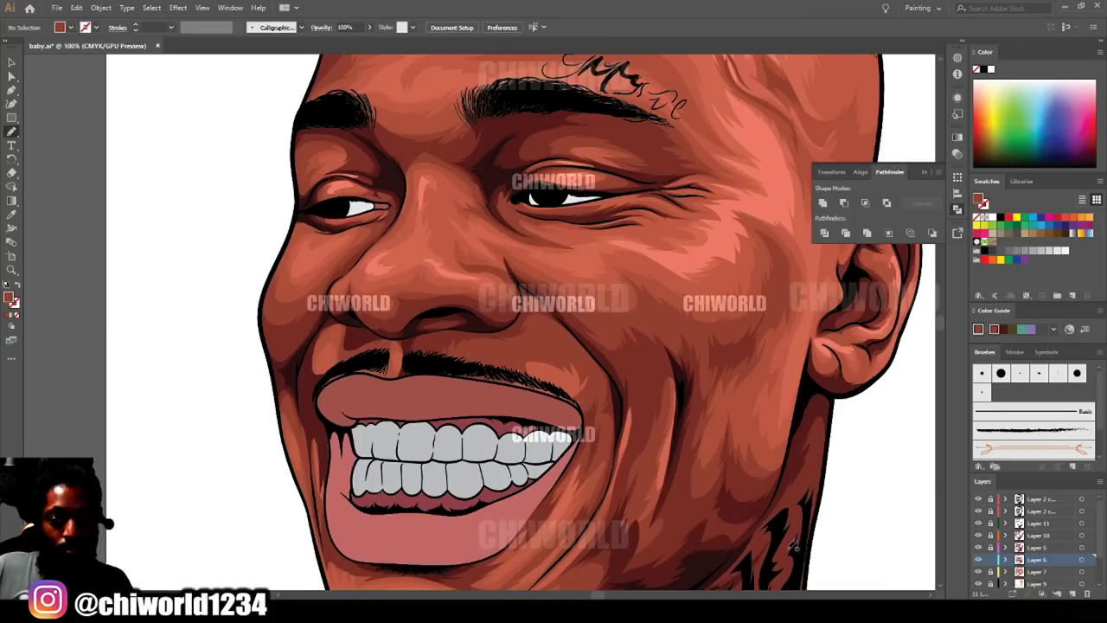
# Finish the reddish-brown skin shading with a few more shadow shapes on Layer 6.
pyautogui.scroll(-5, 856, 580)
pyautogui.scroll(3, 866, 592)
pyautogui.scroll(2, 865, 592)
pyautogui.moveTo(333, 385)
pyautogui.mouseDown()
pyautogui.moveTo(657, 506)
pyautogui.moveTo(579, 379)
pyautogui.mouseUp()
pyautogui.moveTo(699, 443)
pyautogui.mouseDown()
pyautogui.moveTo(599, 299)
pyautogui.moveTo(338, 385)
pyautogui.mouseUp()
pyautogui.hotkey('ctrl', '-')
pyautogui.hotkey('ctrl', '-')
pyautogui.hotkey('ctrl', '-')
pyautogui.hotkey('ctrl', '+')
pyautogui.hotkey('ctrl', '+')
pyautogui.hscroll(-2, 692, 506)
pyautogui.moveTo(666, 507); pyautogui.dragTo(759, 523)
pyautogui.moveTo(666, 508); pyautogui.dragTo(699, 528)
pyautogui.hotkey('ctrl', '-')
pyautogui.hotkey('ctrl', '-')
pyautogui.hotkey('ctrl', '-')
pyautogui.scroll(-1, 873, 490)
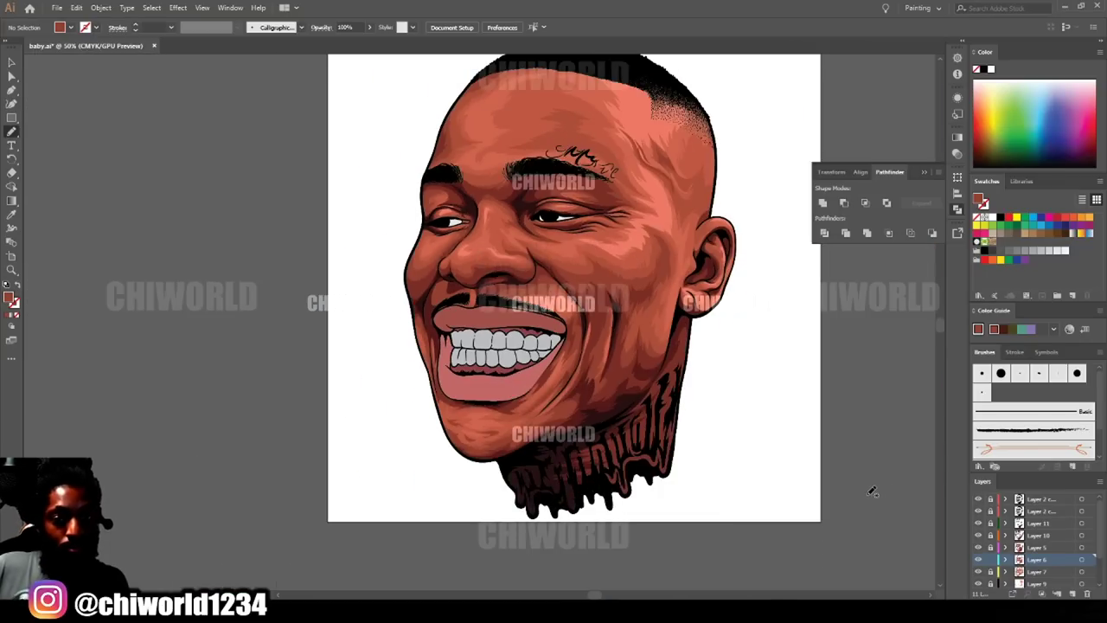
# Create a new layer directly above the second Layer 2 copy.
pyautogui.scroll(2, 873, 490)
pyautogui.hscroll(1, 873, 491)
pyautogui.hotkey('ctrl', '-')
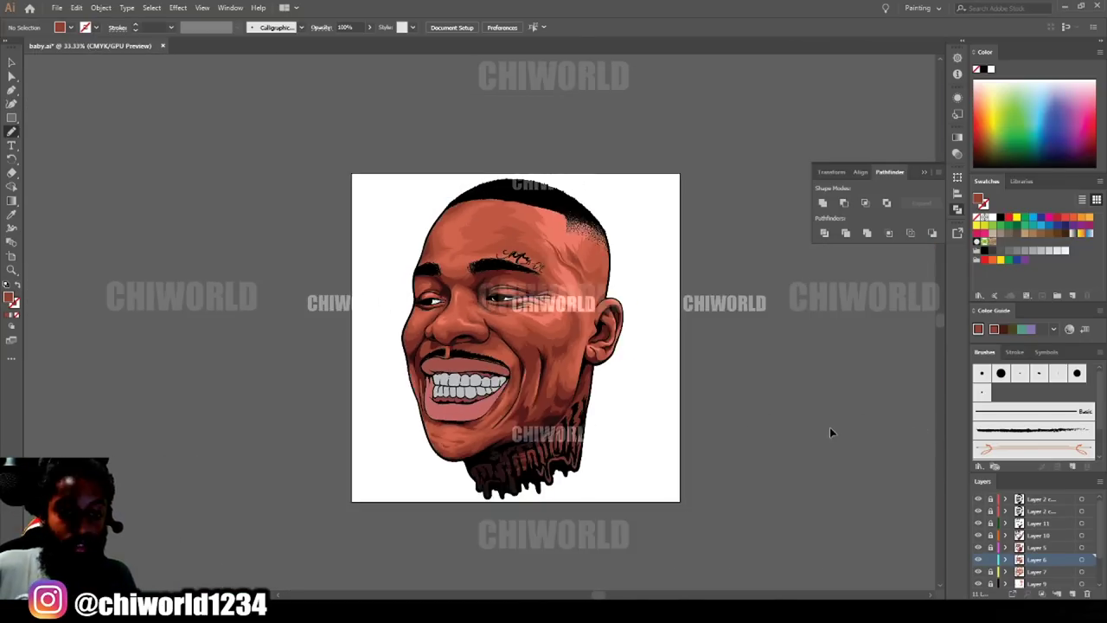
pyautogui.hotkey('ctrl', '+')
pyautogui.hotkey('ctrl', '+')
pyautogui.scroll(-1, 833, 432)
pyautogui.click(1038, 512)
pyautogui.click(1072, 594)
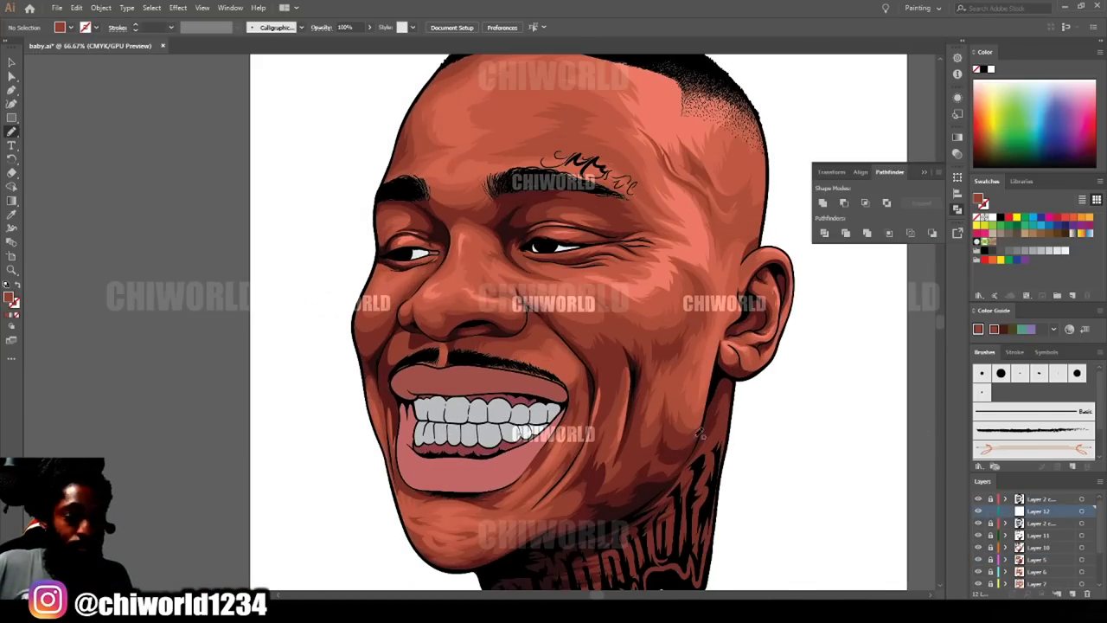
# Sample the white of the far eye and change the fill to a dark muted mauve.
pyautogui.scroll(6, 406, 259)
pyautogui.click(472, 459)
pyautogui.click(12, 132)
pyautogui.doubleClick(8, 297)
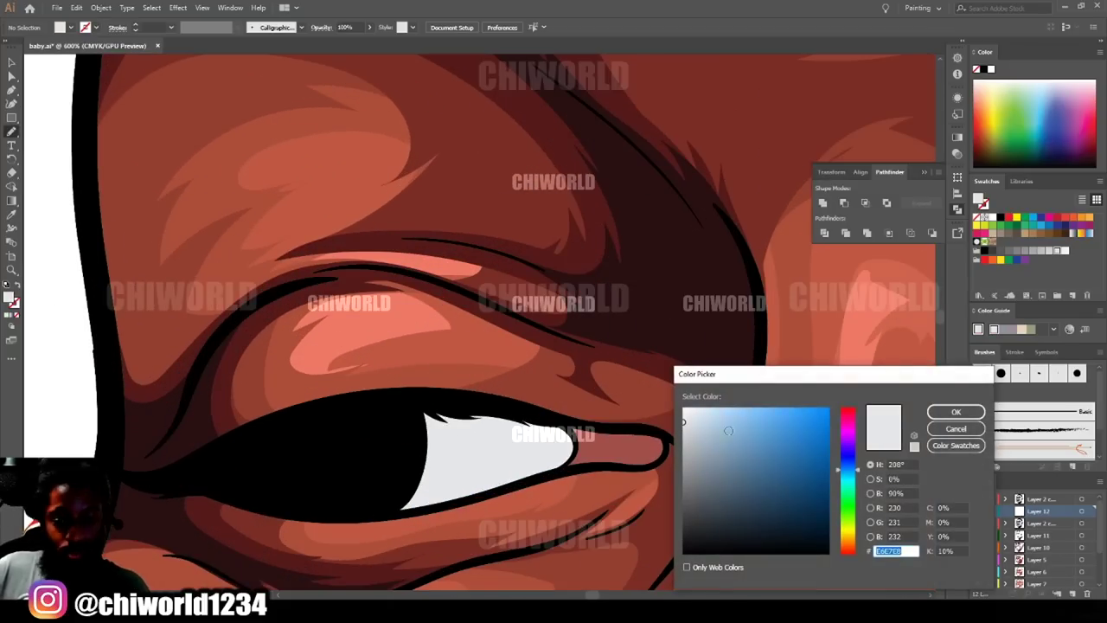
pyautogui.click(700, 494)
pyautogui.click(849, 430)
pyautogui.click(721, 497)
pyautogui.click(849, 419)
pyautogui.click(725, 498)
pyautogui.click(956, 412)
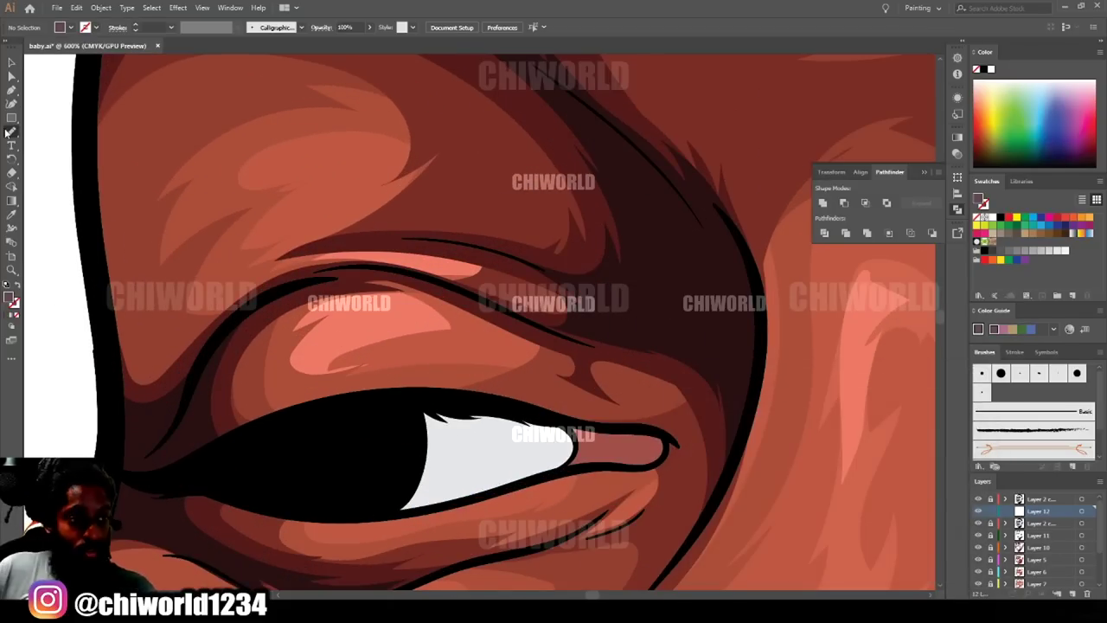
# Draw a dark mauve shadow across the upper part of the far eye's white.
pyautogui.moveTo(580, 440); pyautogui.dragTo(377, 431)
pyautogui.hotkey('ctrl', '-')
pyautogui.hotkey('ctrl', '-')
pyautogui.hotkey('ctrl', '-')
pyautogui.hotkey('ctrl', '-')
pyautogui.hotkey('ctrl', '-')
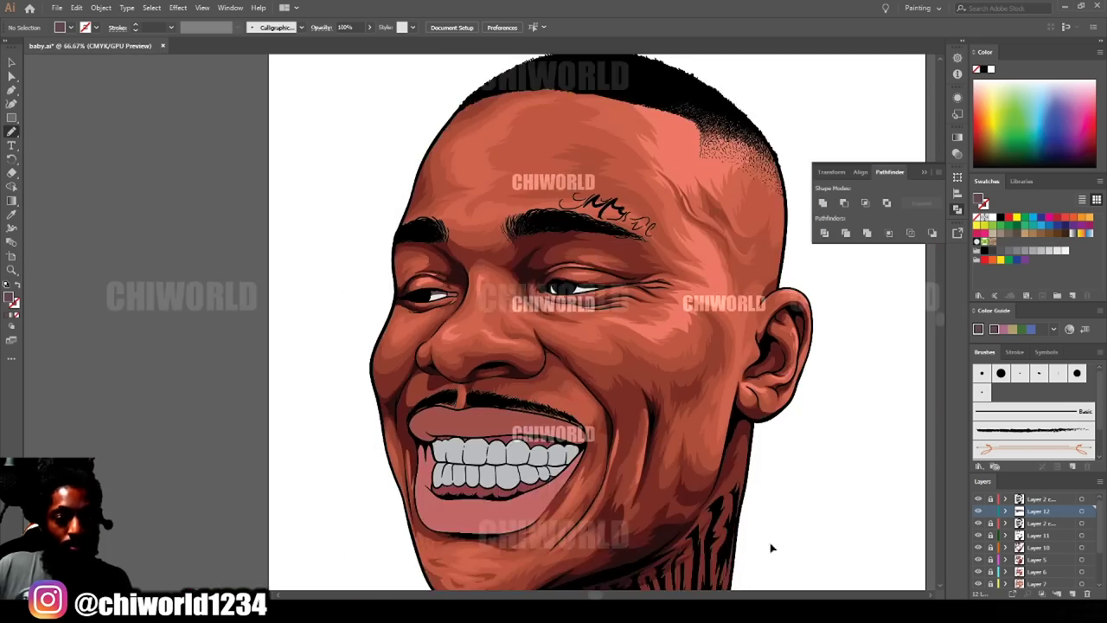
# Draw matching dark mauve shadows on the white of the near eye.
pyautogui.hotkey('ctrl', '+')
pyautogui.hotkey('ctrl', '+')
pyautogui.hotkey('ctrl', '+')
pyautogui.hotkey('ctrl', '+')
pyautogui.hotkey('ctrl', '+')
pyautogui.hscroll(6, 777, 540)
pyautogui.scroll(3, 779, 539)
pyautogui.moveTo(270, 278)
pyautogui.mouseDown()
pyautogui.moveTo(413, 322)
pyautogui.moveTo(550, 286)
pyautogui.moveTo(270, 278)
pyautogui.mouseUp()
pyautogui.hotkey('ctrl', '-')
pyautogui.hotkey('ctrl', '-')
pyautogui.hotkey('ctrl', '-')
pyautogui.hotkey('ctrl', '-')
pyautogui.hotkey('ctrl', '-')
pyautogui.hotkey('ctrl', '-')
pyautogui.hotkey('ctrl', '-')
pyautogui.hotkey('ctrl', '-')
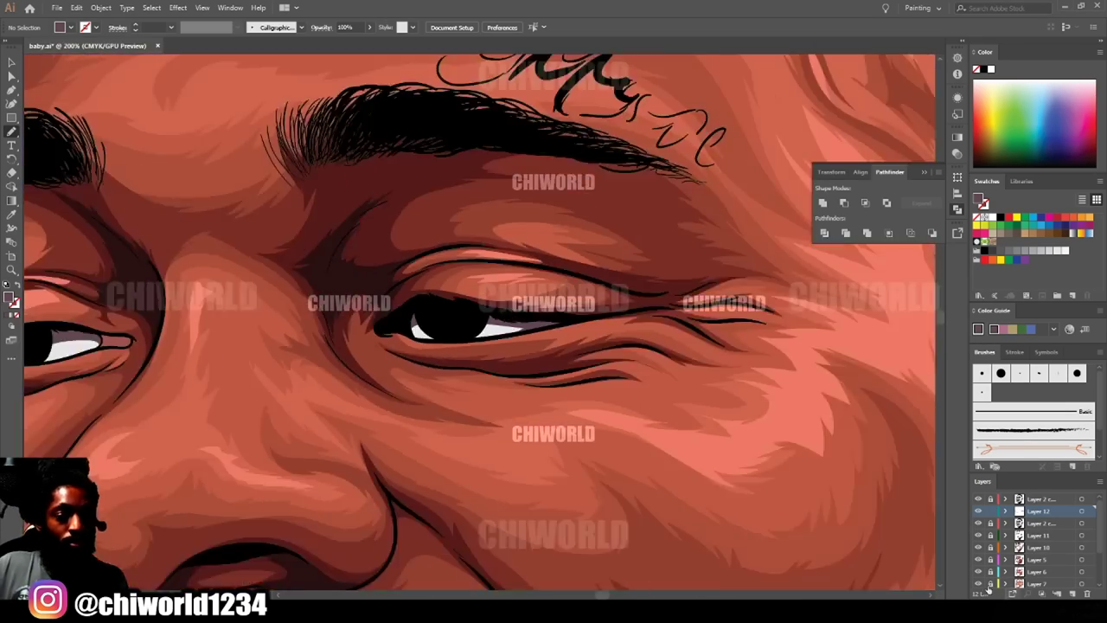
# Sample the upper lip's colour and darken the fill to 6D3238.
pyautogui.hotkey('ctrl', '+')
pyautogui.hotkey('ctrl', '+')
pyautogui.scroll(-2, 599, 506)
pyautogui.hotkey('ctrl', '+')
pyautogui.hotkey('ctrl', '+')
pyautogui.hotkey('ctrl', '+')
pyautogui.scroll(-3, 598, 502)
pyautogui.press('i')
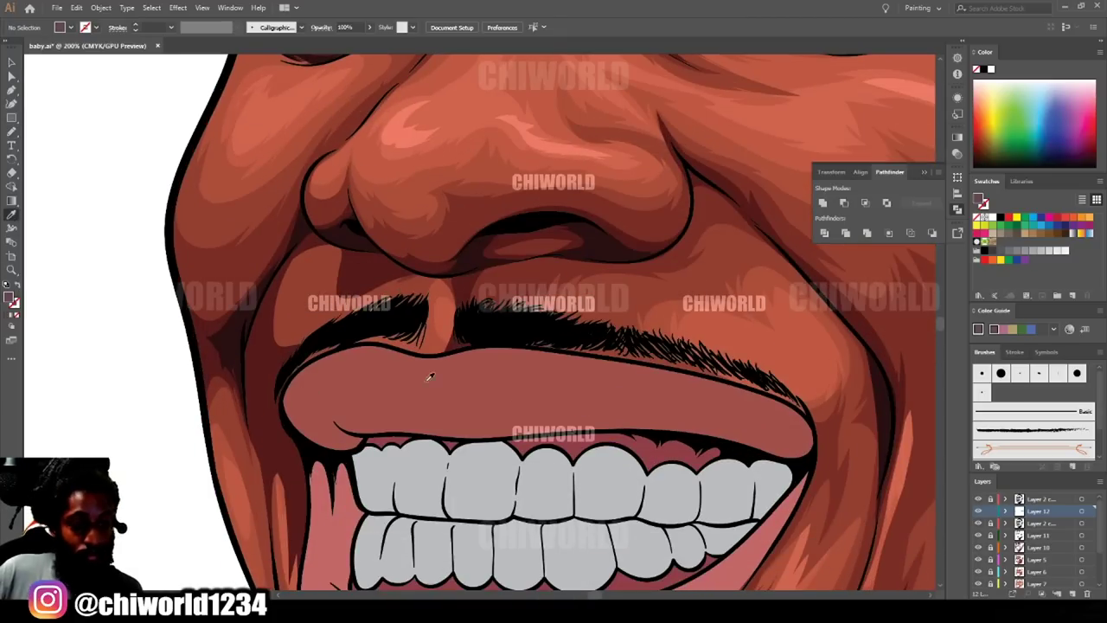
pyautogui.click(430, 378)
pyautogui.doubleClick(9, 297)
pyautogui.click(762, 490)
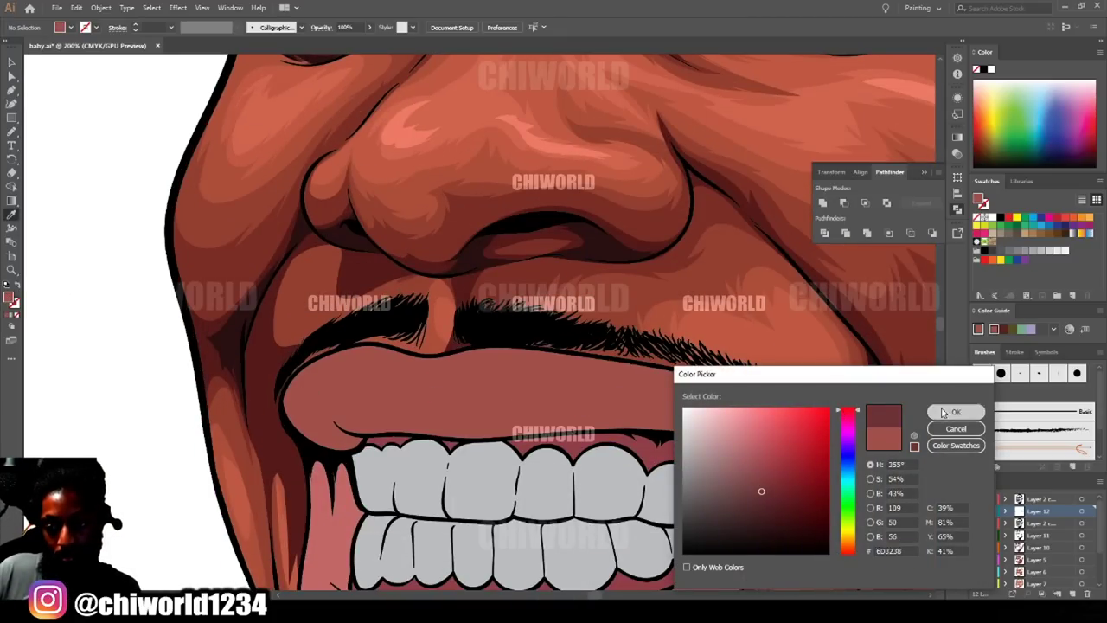
pyautogui.click(956, 411)
# Draw a dark red shadow along the lower edge of the upper lip, with jagged tapered tips reaching into the lip.
pyautogui.press('b')
pyautogui.scroll(1, 554, 346)
pyautogui.moveTo(192, 460)
pyautogui.mouseDown()
pyautogui.moveTo(228, 431)
pyautogui.moveTo(319, 439)
pyautogui.mouseUp()
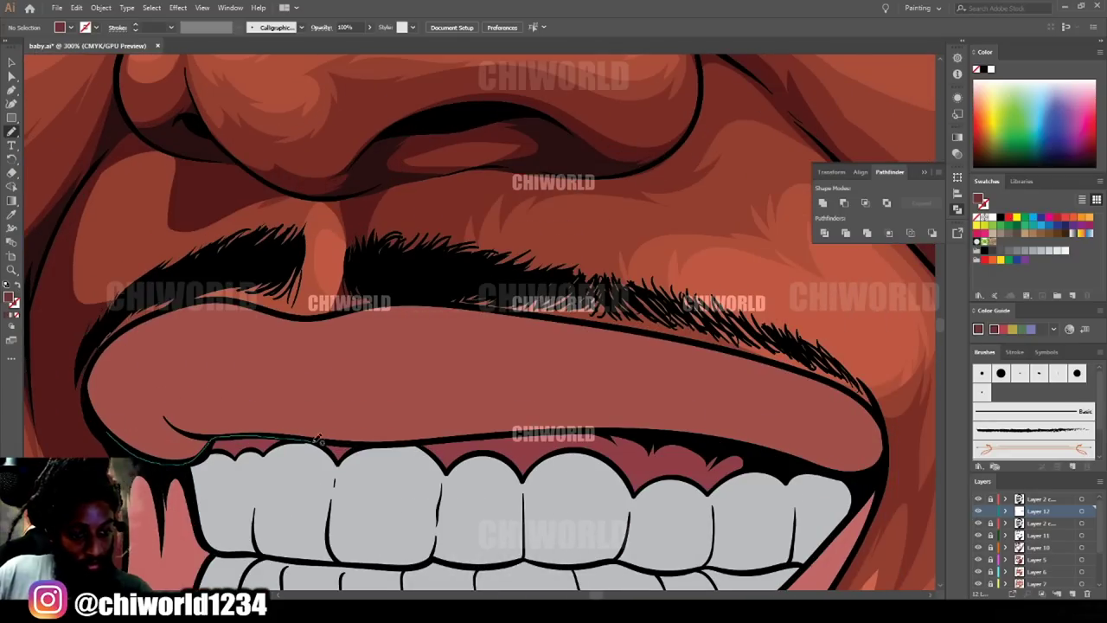
pyautogui.moveTo(527, 430)
pyautogui.mouseDown()
pyautogui.moveTo(680, 435)
pyautogui.moveTo(856, 479)
pyautogui.mouseUp()
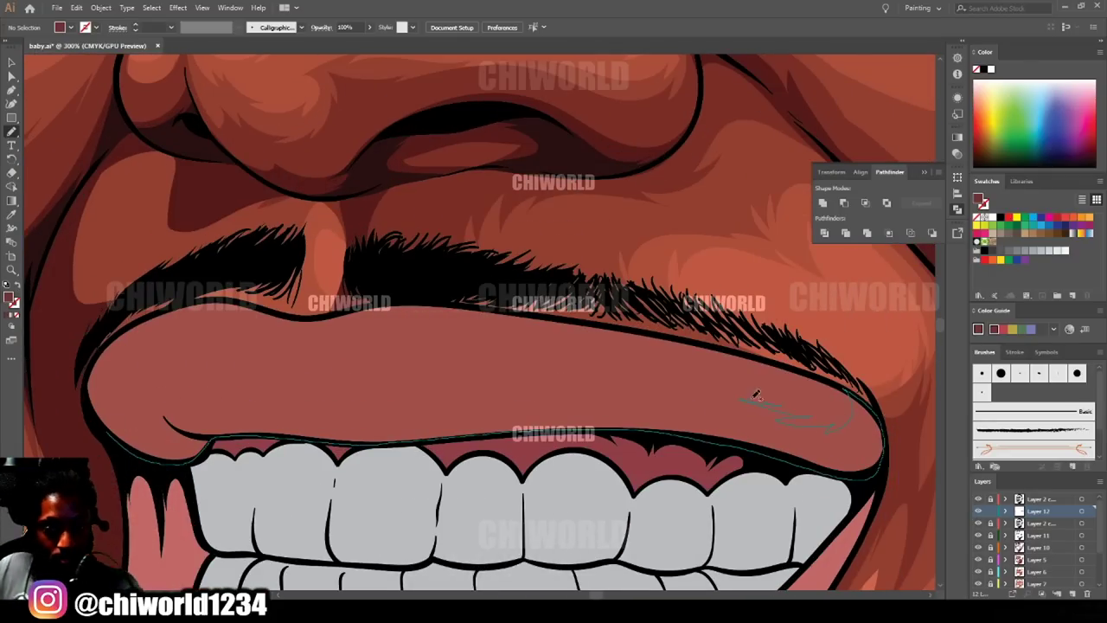
pyautogui.moveTo(143, 388); pyautogui.dragTo(95, 400)
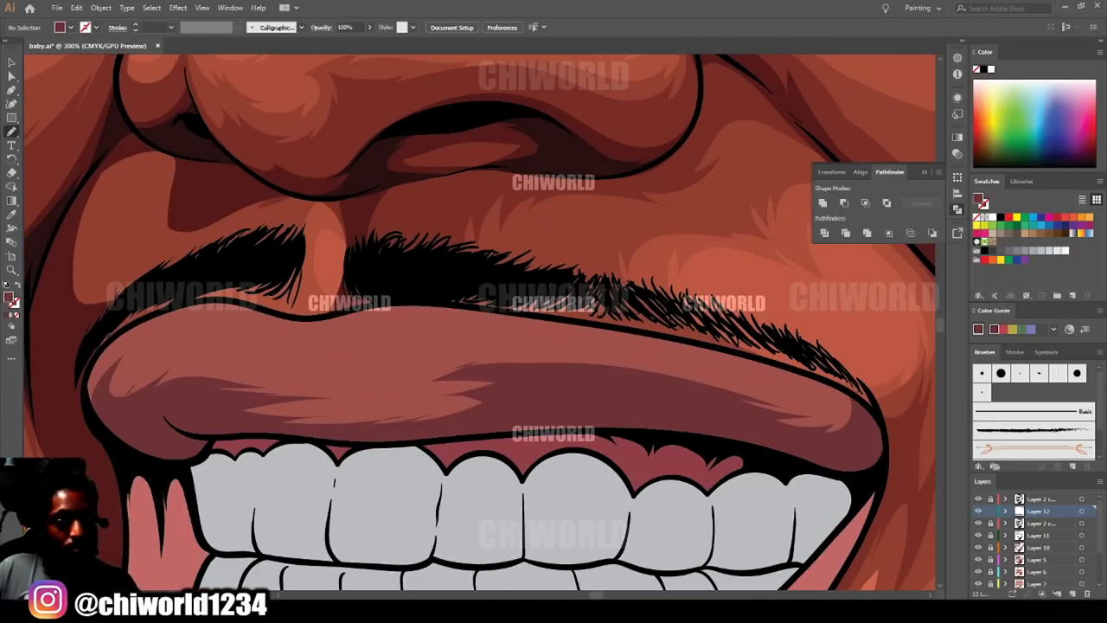
# Extend the upper lip's shadow with tapered strokes across its middle and towards the far corner.
pyautogui.hotkey('ctrl', '-')
pyautogui.hotkey('ctrl', '-')
pyautogui.hotkey('ctrl', '-')
pyautogui.hotkey('ctrl', '-')
pyautogui.hotkey('ctrl', '-')
pyautogui.hotkey('ctrl', '=')
pyautogui.hotkey('ctrl', '=')
pyautogui.hotkey('ctrl', '=')
pyautogui.hotkey('ctrl', '=')
pyautogui.hotkey('ctrl', '=')
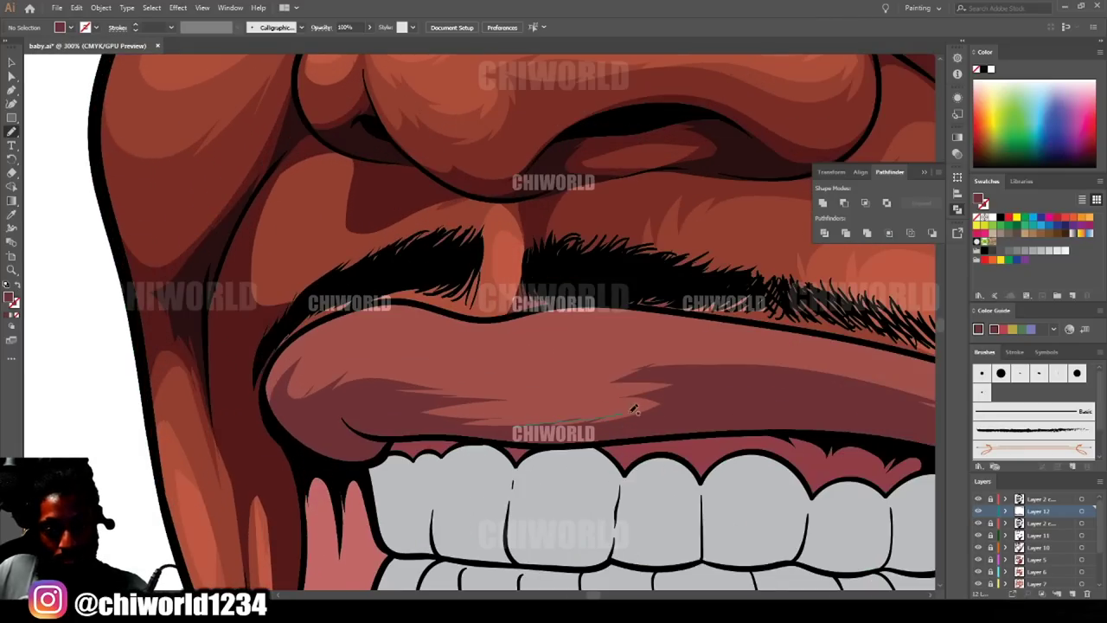
pyautogui.moveTo(630, 412); pyautogui.dragTo(635, 409)
pyautogui.moveTo(545, 352); pyautogui.dragTo(659, 359)
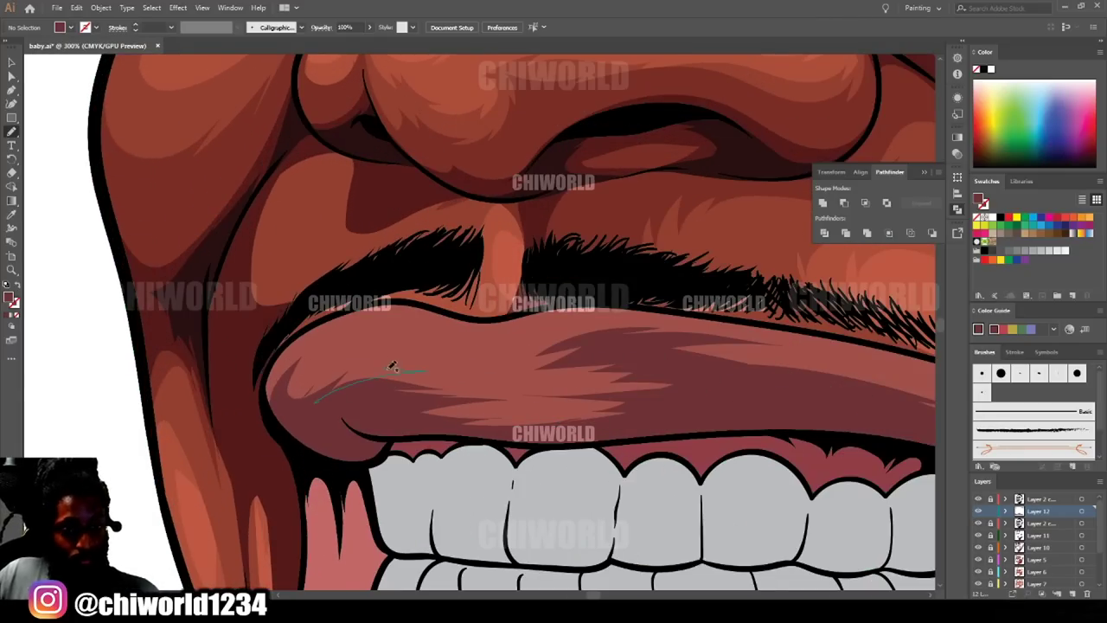
pyautogui.moveTo(346, 354); pyautogui.dragTo(343, 357)
# Shade the pink flesh at both mouth corners beside the teeth with jagged dark red shapes.
pyautogui.hotkey('ctrl', '0')
pyautogui.scroll(5, 735, 458)
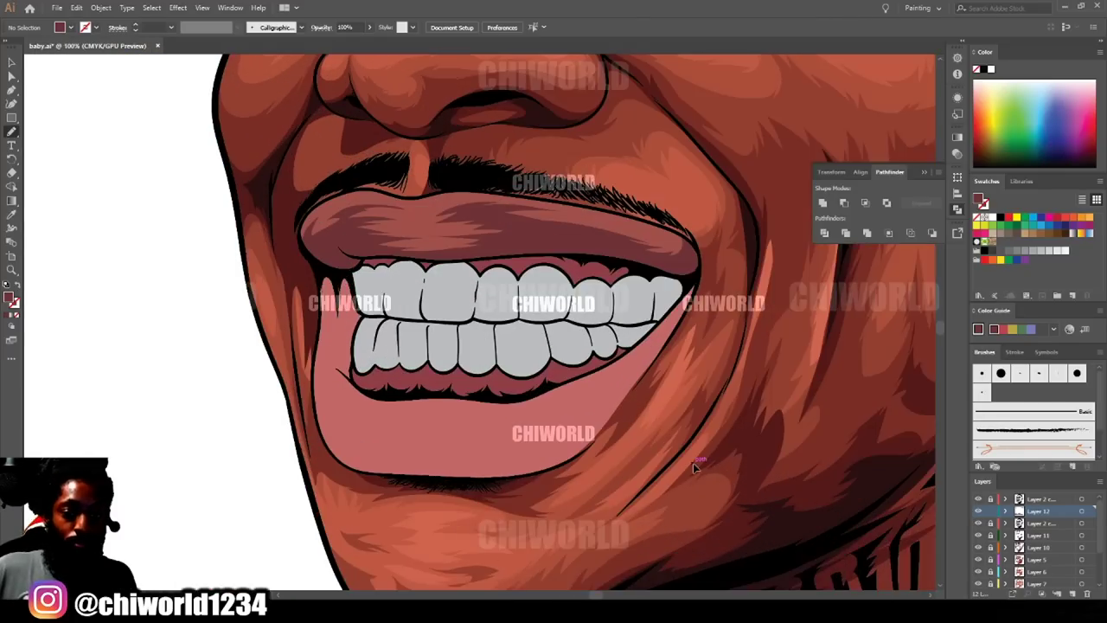
pyautogui.scroll(3, 376, 397)
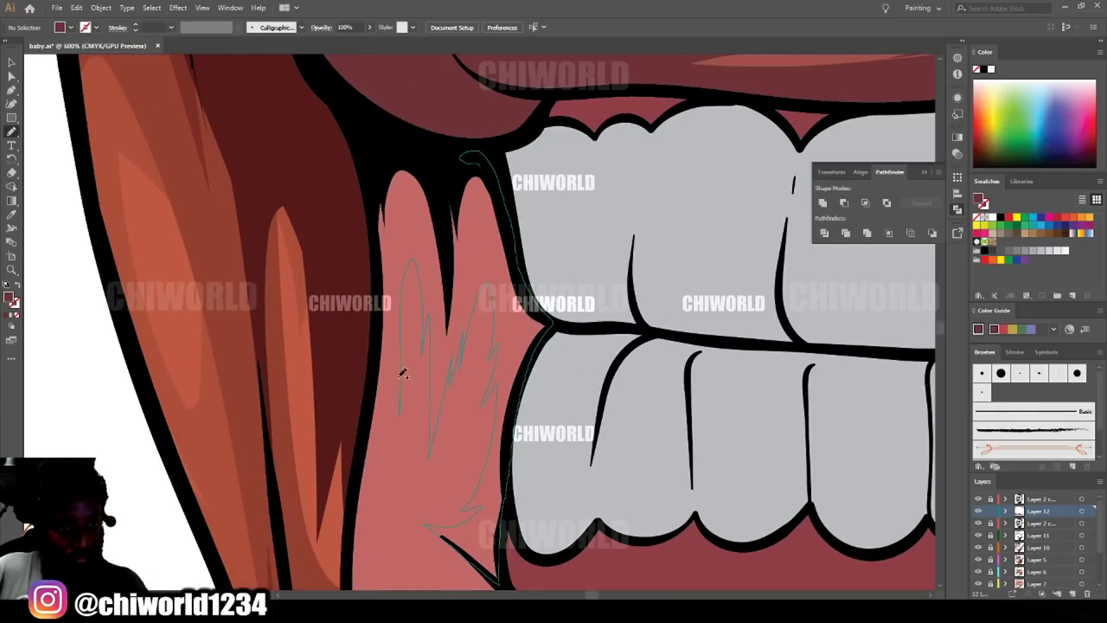
pyautogui.moveTo(403, 374); pyautogui.dragTo(402, 374)
pyautogui.hotkey('ctrl', '0')
pyautogui.scroll(5, 674, 432)
pyautogui.moveTo(698, 337)
pyautogui.mouseDown()
pyautogui.moveTo(597, 394)
pyautogui.moveTo(741, 232)
pyautogui.mouseUp()
pyautogui.moveTo(702, 283)
pyautogui.mouseDown()
pyautogui.moveTo(642, 348)
pyautogui.moveTo(703, 284)
pyautogui.mouseUp()
pyautogui.scroll(-6, 785, 561)
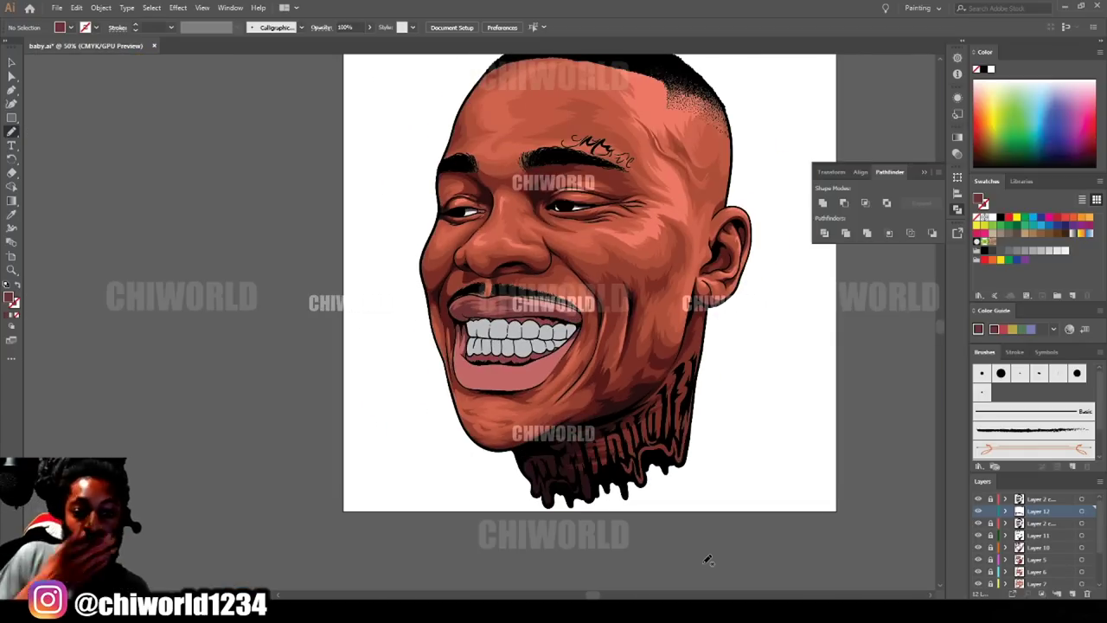
# Sample the lower lip's pink and change the fill to a darker rose.
pyautogui.scroll(3, 500, 342)
pyautogui.click(11, 214)
pyautogui.click(433, 437)
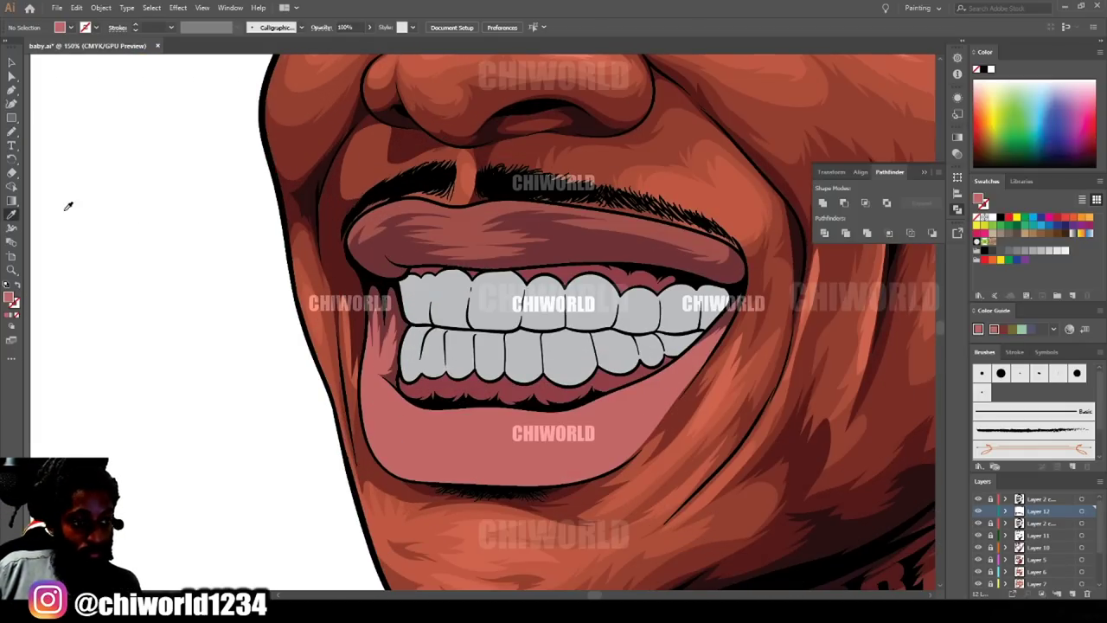
pyautogui.doubleClick(8, 297)
pyautogui.click(956, 412)
# Draw a darker rose shadow with jagged tips along the bottom edge of the lower lip.
pyautogui.scroll(3, 612, 386)
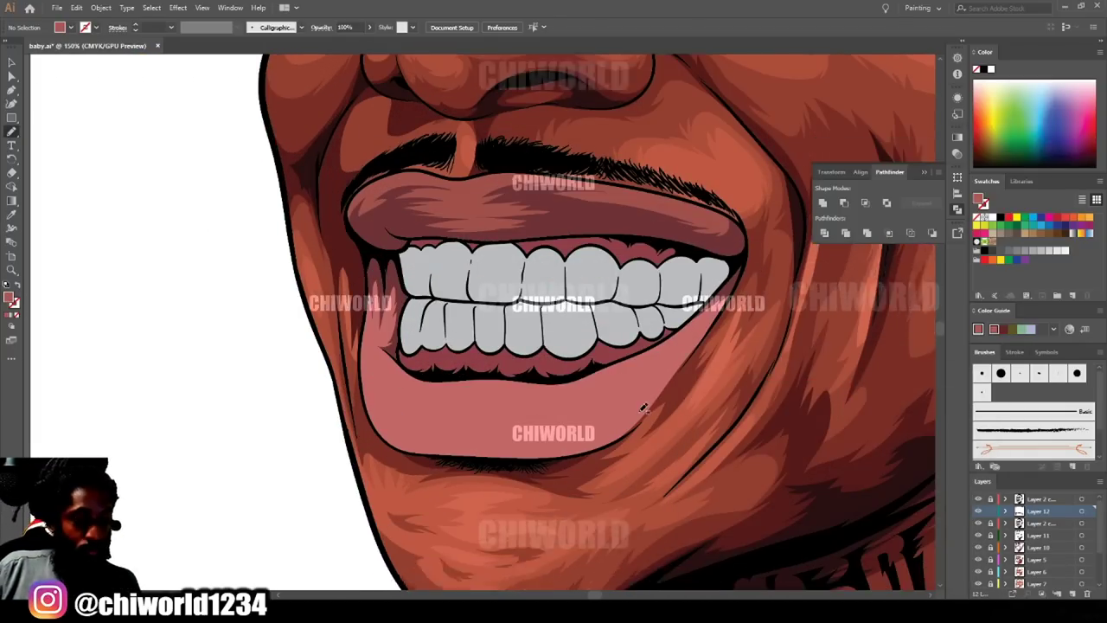
pyautogui.scroll(1, 613, 386)
pyautogui.moveTo(184, 330); pyautogui.dragTo(187, 396)
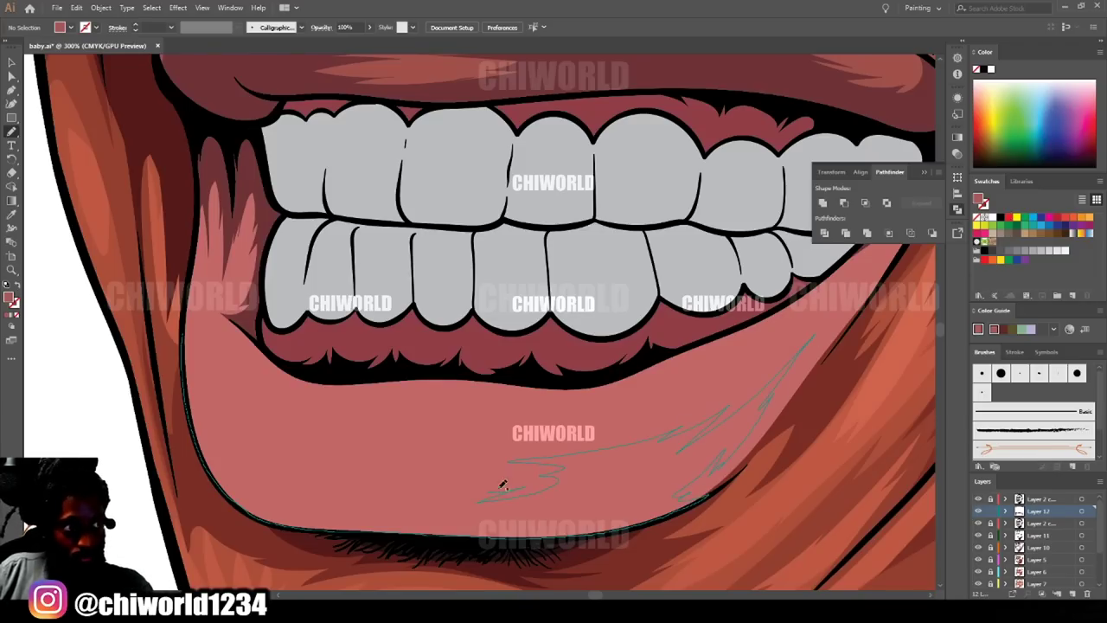
pyautogui.moveTo(259, 457); pyautogui.dragTo(184, 332)
pyautogui.scroll(-4, 471, 538)
pyautogui.scroll(3, 533, 504)
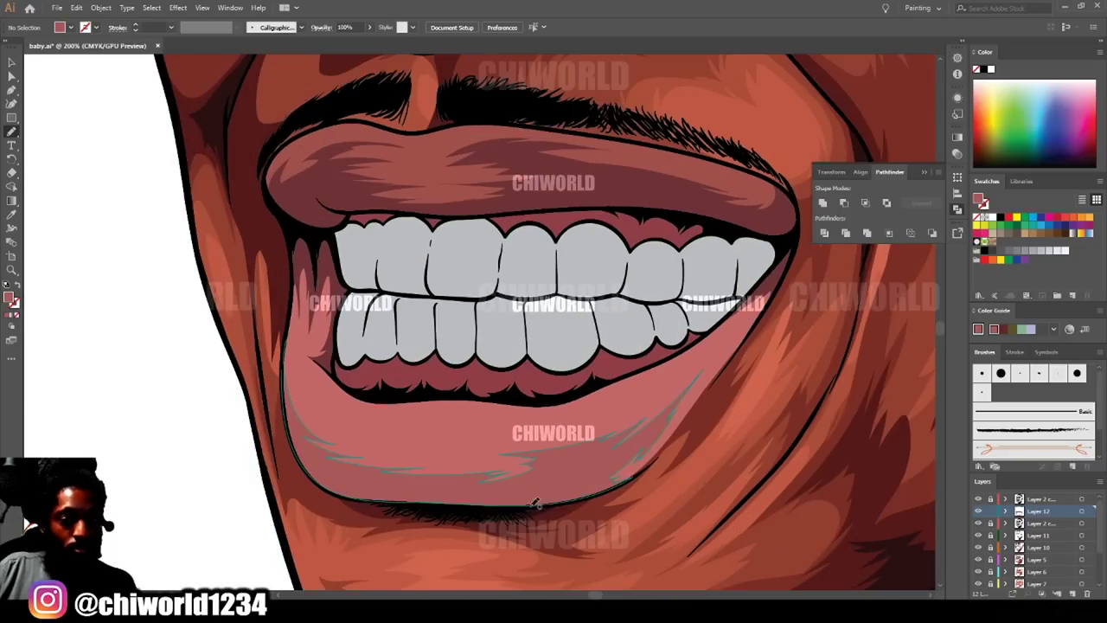
# Select the lower-lip shadow and adjust its colour to a stronger rose tone.
pyautogui.click(9, 65)
pyautogui.click(76, 7)
pyautogui.moveTo(125, 211)
pyautogui.click(313, 240)
pyautogui.click(18, 196)
pyautogui.moveTo(108, 87); pyautogui.dragTo(111, 88)
pyautogui.click(143, 197)
pyautogui.click(516, 554)
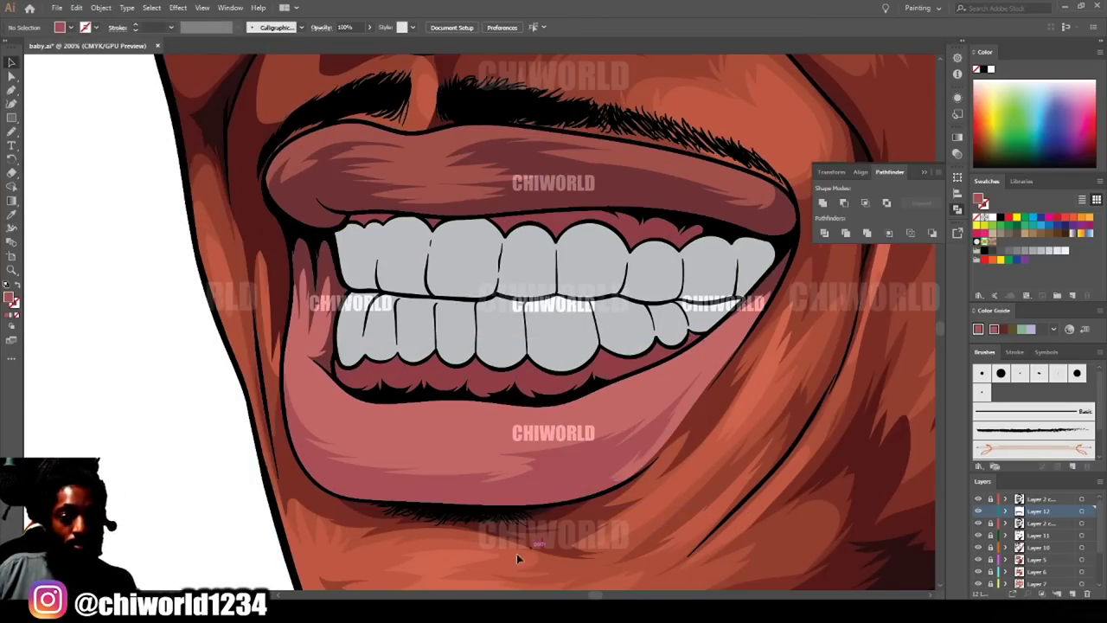
# Widen the rose shadow along the near side of the lower lip, up to the mouth corner.
pyautogui.scroll(-3, 519, 556)
pyautogui.scroll(4, 668, 509)
pyautogui.scroll(1, 673, 500)
pyautogui.press('b')
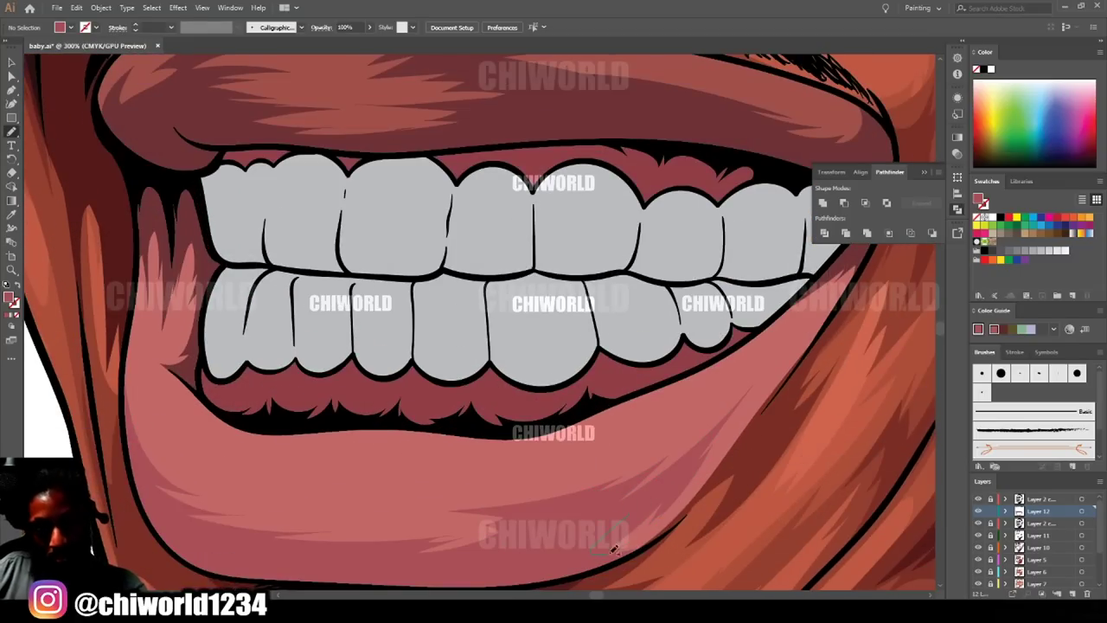
pyautogui.moveTo(754, 370); pyautogui.dragTo(756, 372)
pyautogui.scroll(-3, 745, 390)
pyautogui.scroll(3, 723, 529)
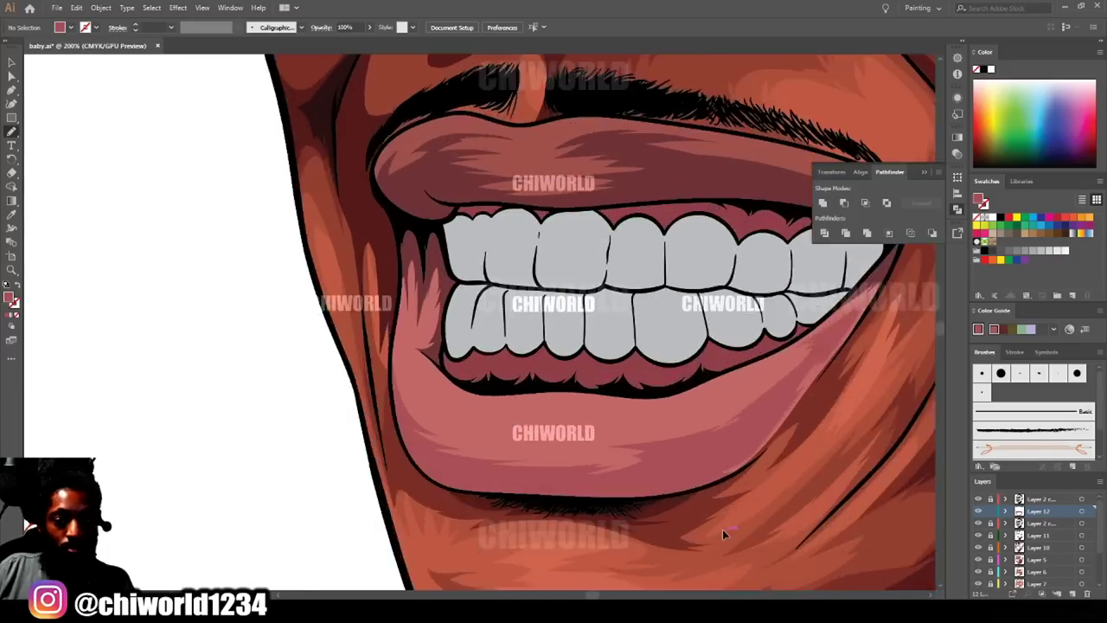
pyautogui.moveTo(848, 343); pyautogui.dragTo(850, 344)
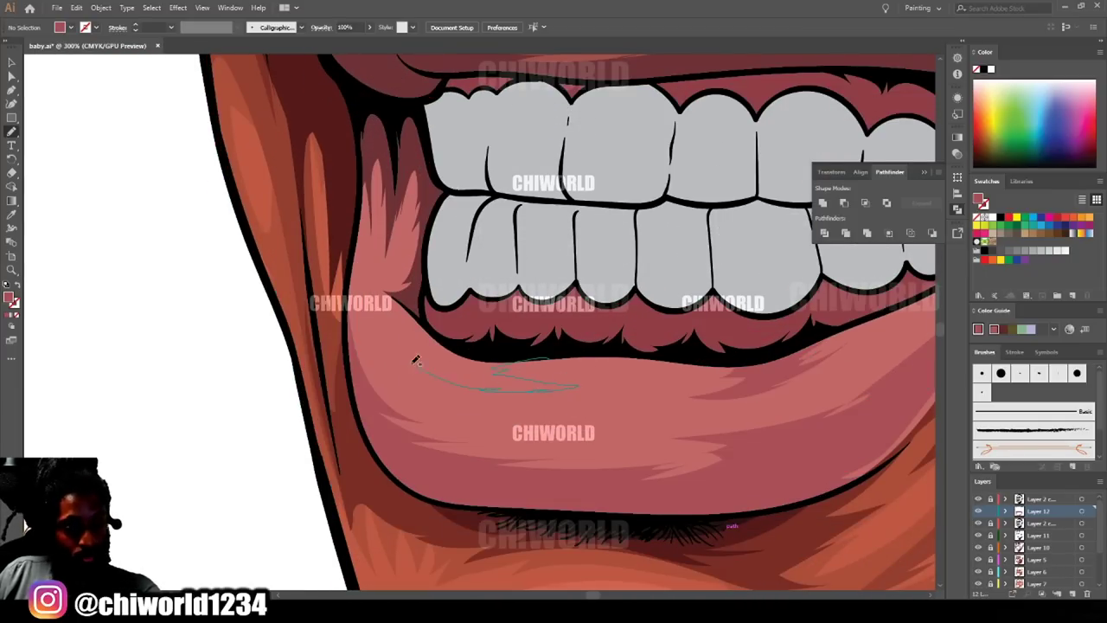
# Add rose shadow shapes along the upper edge of the lower lip, just below the gums.
pyautogui.moveTo(375, 288); pyautogui.dragTo(534, 346)
pyautogui.scroll(-4, 536, 419)
pyautogui.scroll(5, 710, 476)
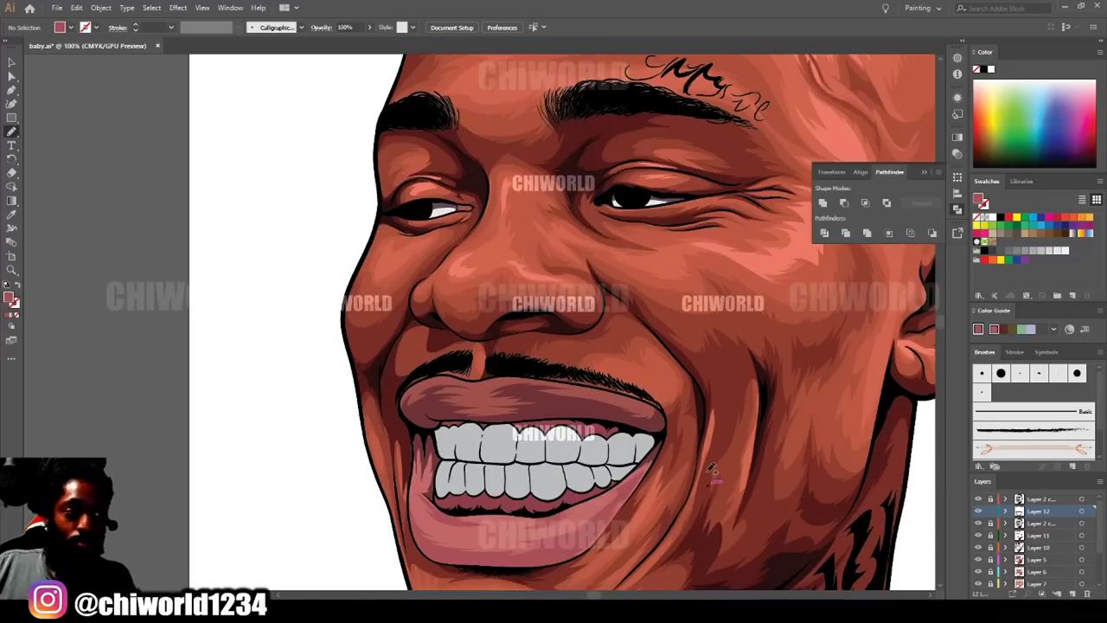
pyautogui.moveTo(616, 504); pyautogui.dragTo(722, 459)
# Change the fill to a dark maroon and shade the lower gum beneath the near-side teeth.
pyautogui.scroll(2, 723, 458)
pyautogui.doubleClick(9, 297)
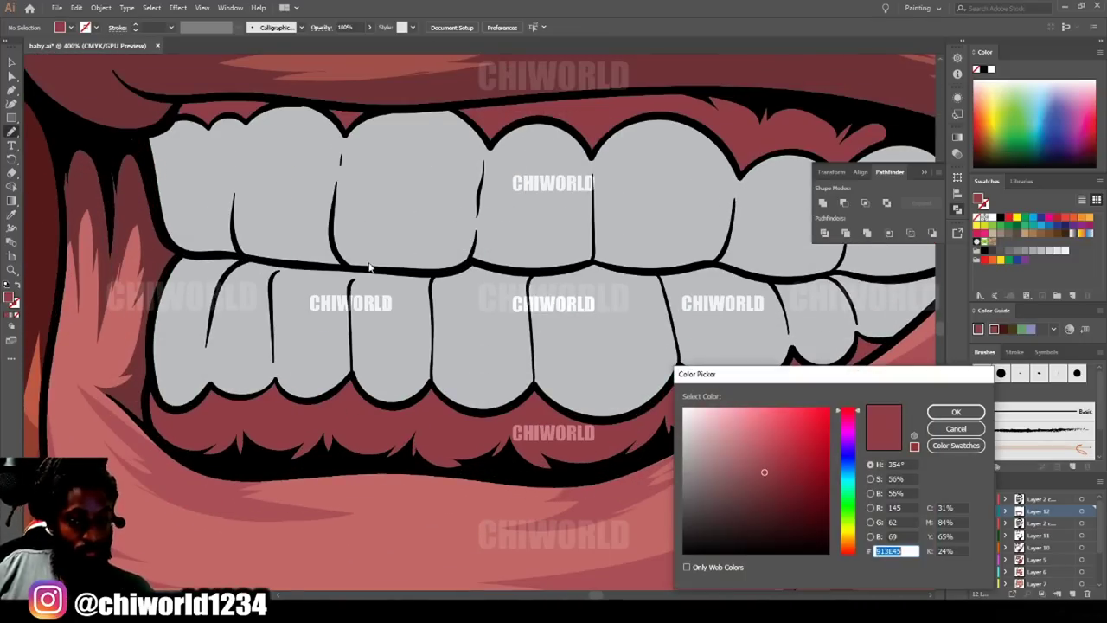
pyautogui.press('Return')
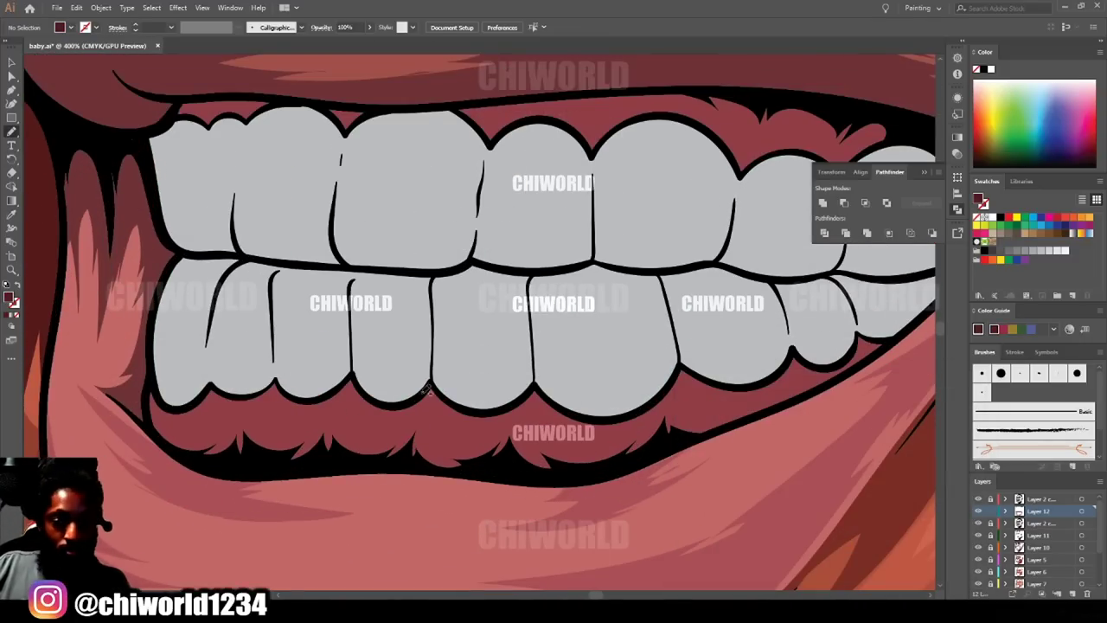
pyautogui.scroll(2, 427, 390)
pyautogui.moveTo(441, 467); pyautogui.dragTo(658, 386)
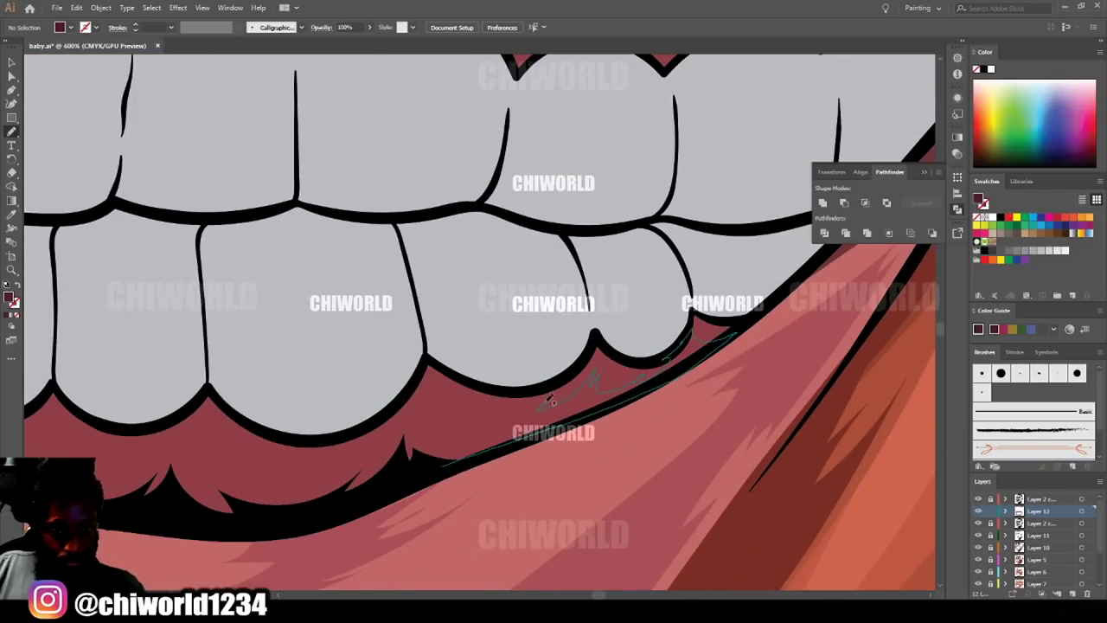
pyautogui.moveTo(427, 369); pyautogui.dragTo(443, 467)
pyautogui.scroll(-4, 480, 322)
pyautogui.scroll(4, 455, 323)
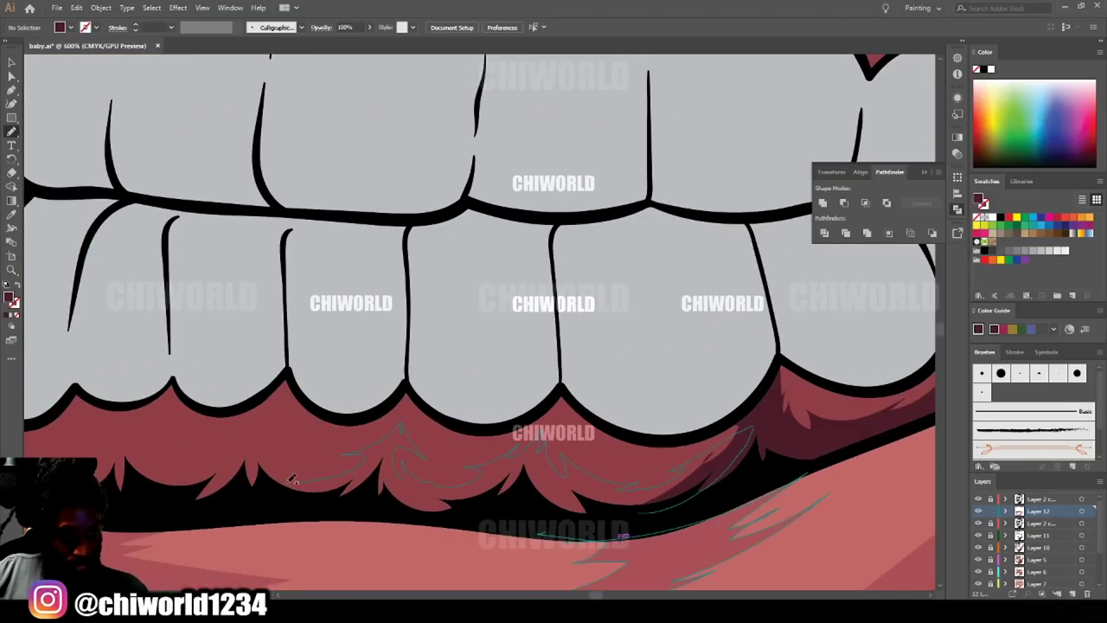
# Continue the dark maroon shadows along the lower gum to its far end, peaking between the teeth.
pyautogui.moveTo(293, 478); pyautogui.dragTo(290, 481)
pyautogui.scroll(-3, 755, 500)
pyautogui.scroll(3, 755, 500)
pyautogui.moveTo(303, 442); pyautogui.dragTo(637, 458)
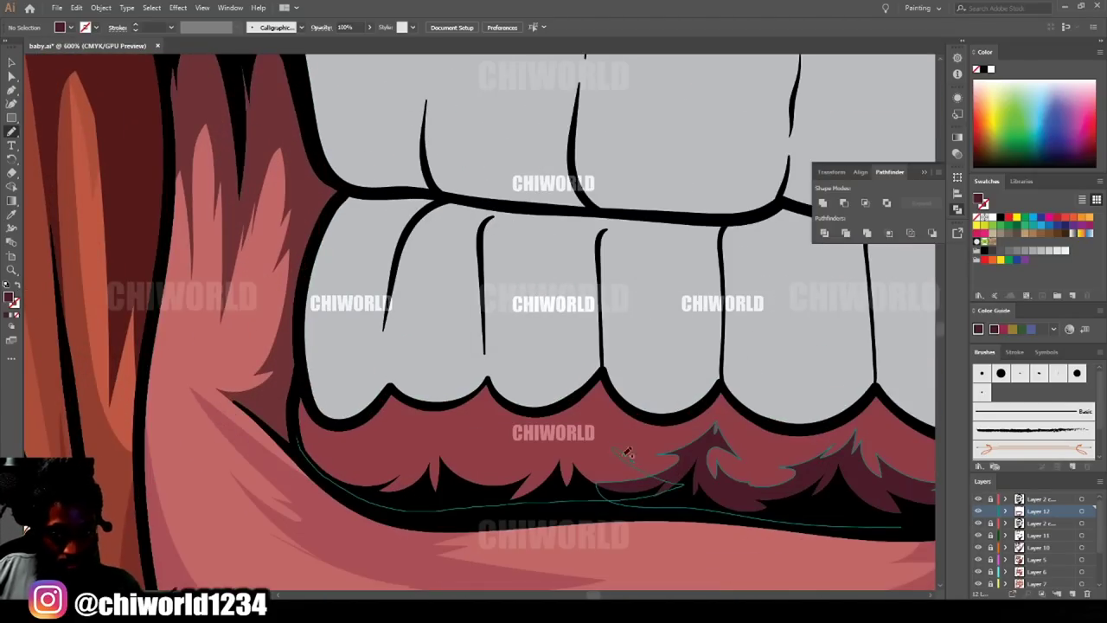
pyautogui.moveTo(324, 463); pyautogui.dragTo(322, 461)
# Draw dark maroon shadows on the upper gum, in the points between the upper teeth.
pyautogui.scroll(-3, 322, 461)
pyautogui.scroll(3, 717, 444)
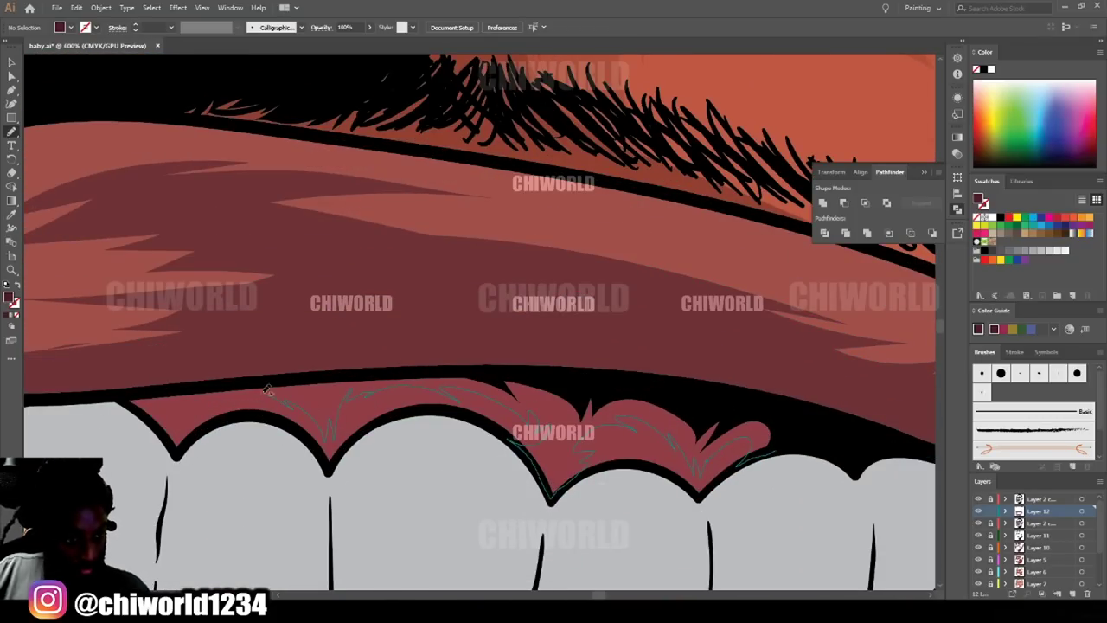
pyautogui.moveTo(145, 408); pyautogui.dragTo(144, 408)
pyautogui.scroll(-3, 144, 408)
pyautogui.scroll(4, 432, 458)
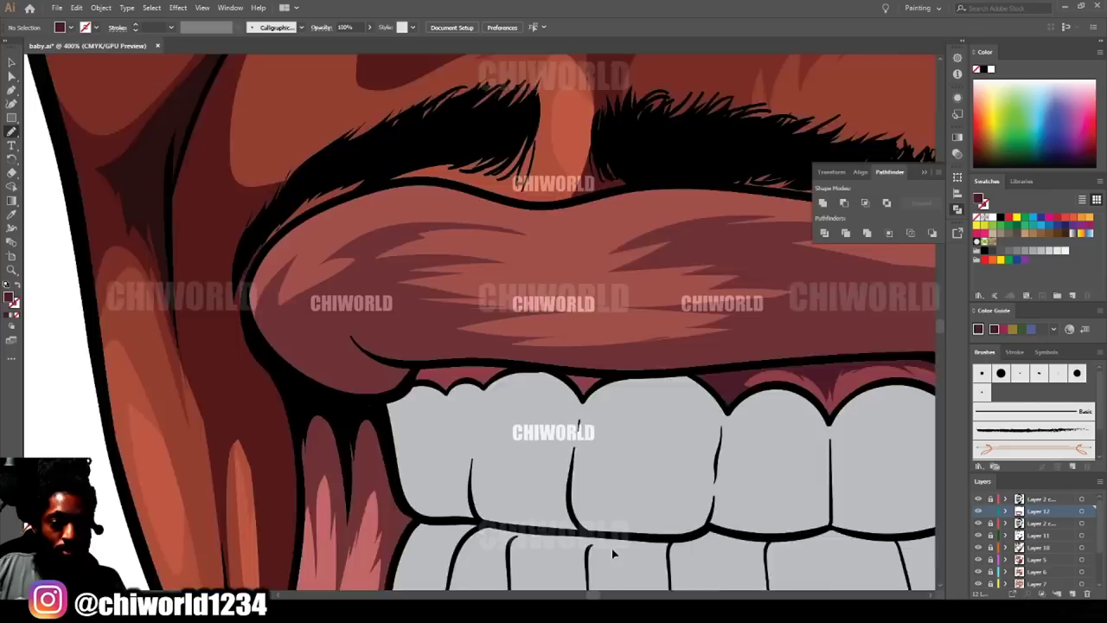
pyautogui.moveTo(342, 443); pyautogui.dragTo(434, 461)
pyautogui.moveTo(526, 424)
pyautogui.mouseDown()
pyautogui.moveTo(806, 436)
pyautogui.moveTo(552, 389)
pyautogui.mouseUp()
pyautogui.scroll(-8, 551, 390)
pyautogui.scroll(2, 451, 325)
pyautogui.scroll(-2, 519, 346)
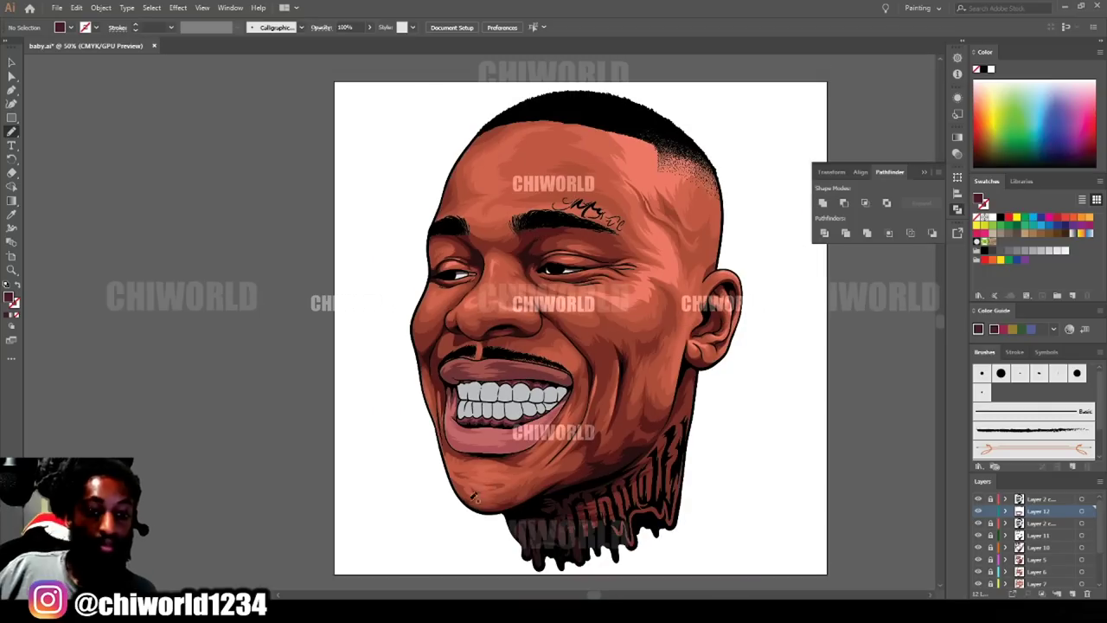
# Sample the light grey of the teeth and change the fill to a darker purplish grey for freehand shading.
pyautogui.click(11, 215)
pyautogui.scroll(7, 455, 474)
pyautogui.click(294, 346)
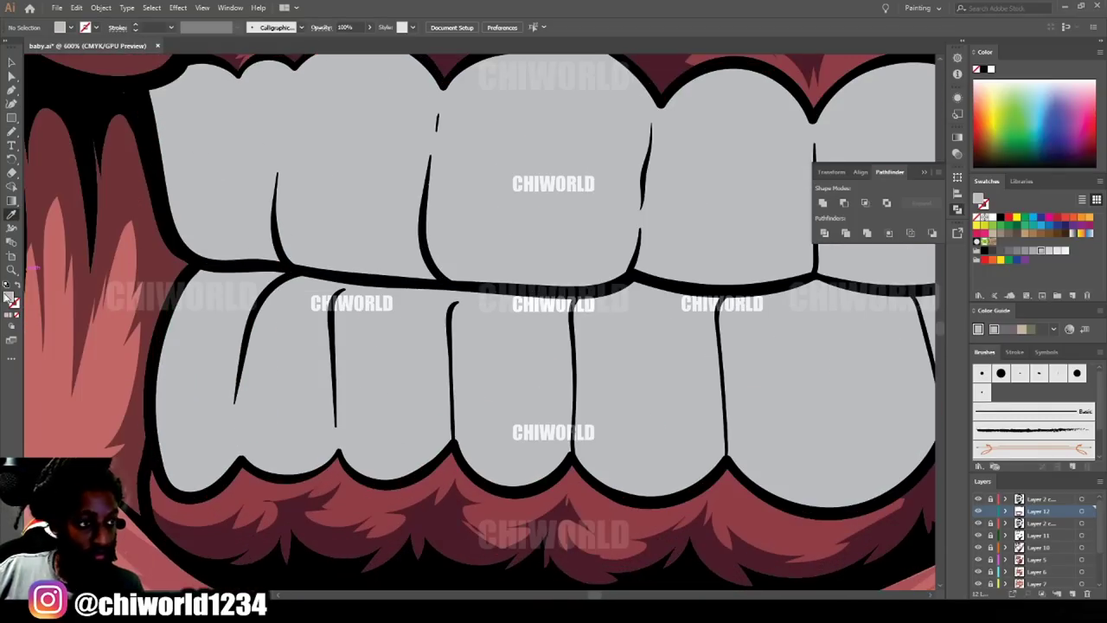
pyautogui.doubleClick(8, 297)
pyautogui.click(703, 478)
pyautogui.moveTo(704, 479); pyautogui.dragTo(701, 487)
pyautogui.click(849, 445)
pyautogui.click(943, 412)
pyautogui.click(12, 132)
# Draw jagged purplish-grey shadows on the last two upper teeth at the near corner of the mouth.
pyautogui.scroll(-5, 490, 353)
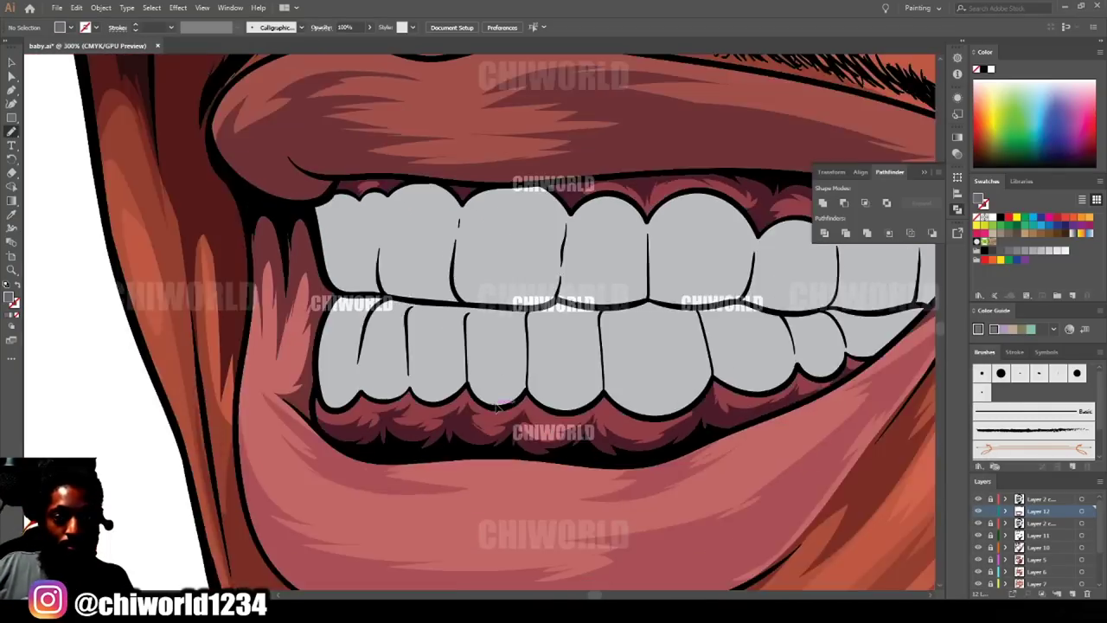
pyautogui.scroll(5, 569, 389)
pyautogui.scroll(2, 569, 399)
pyautogui.moveTo(789, 259); pyautogui.dragTo(684, 405)
pyautogui.moveTo(697, 273); pyautogui.dragTo(780, 208)
pyautogui.moveTo(597, 177); pyautogui.dragTo(618, 385)
pyautogui.moveTo(443, 432)
pyautogui.mouseDown()
pyautogui.moveTo(563, 343)
pyautogui.moveTo(575, 290)
pyautogui.mouseUp()
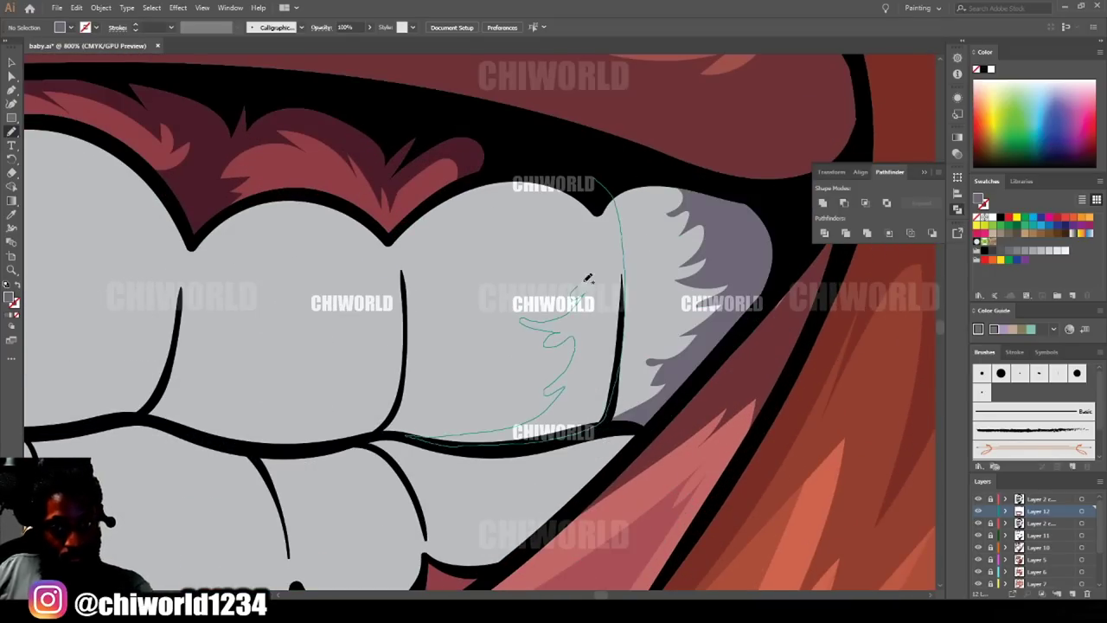
pyautogui.moveTo(504, 198); pyautogui.dragTo(597, 178)
# Shade the rearmost lower tooth at the near mouth corner in purplish grey, leaving its centre light.
pyautogui.hotkey('ctrl', '-')
pyautogui.hotkey('ctrl', '-')
pyautogui.hotkey('ctrl', '-')
pyautogui.hotkey('ctrl', '-')
pyautogui.hotkey('ctrl', '-')
pyautogui.hotkey('ctrl', '-')
pyautogui.hotkey('ctrl', '=')
pyautogui.hotkey('ctrl', '=')
pyautogui.hotkey('ctrl', '=')
pyautogui.hotkey('ctrl', '=')
pyautogui.hotkey('ctrl', '=')
pyautogui.hotkey('ctrl', '=')
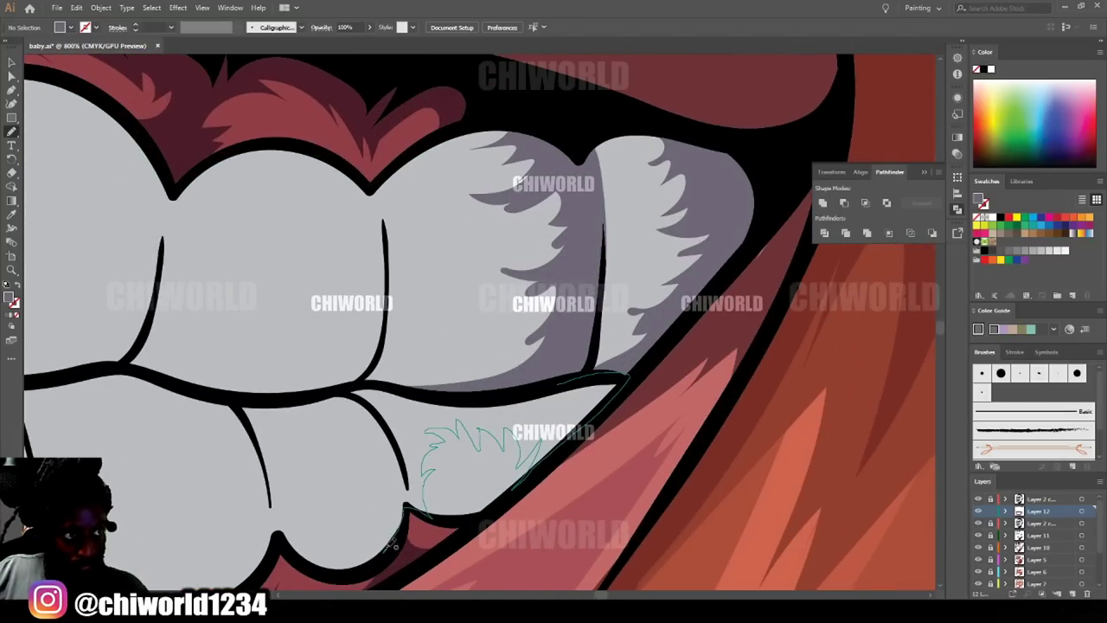
pyautogui.moveTo(441, 383); pyautogui.dragTo(437, 385)
# Continue the purplish-grey shadows over the neighbouring upper teeth and the second-to-last lower tooth near the mouth corner.
pyautogui.scroll(2, 400, 441)
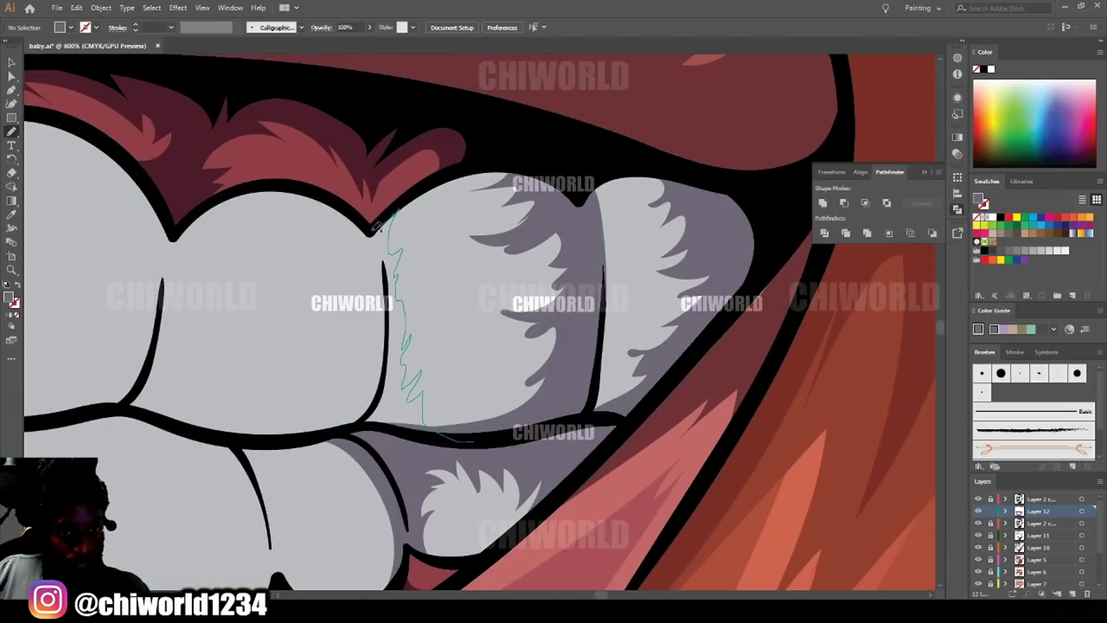
pyautogui.moveTo(362, 371); pyautogui.dragTo(360, 367)
pyautogui.scroll(-5, 296, 470)
pyautogui.moveTo(277, 357); pyautogui.dragTo(275, 360)
pyautogui.scroll(5, 315, 450)
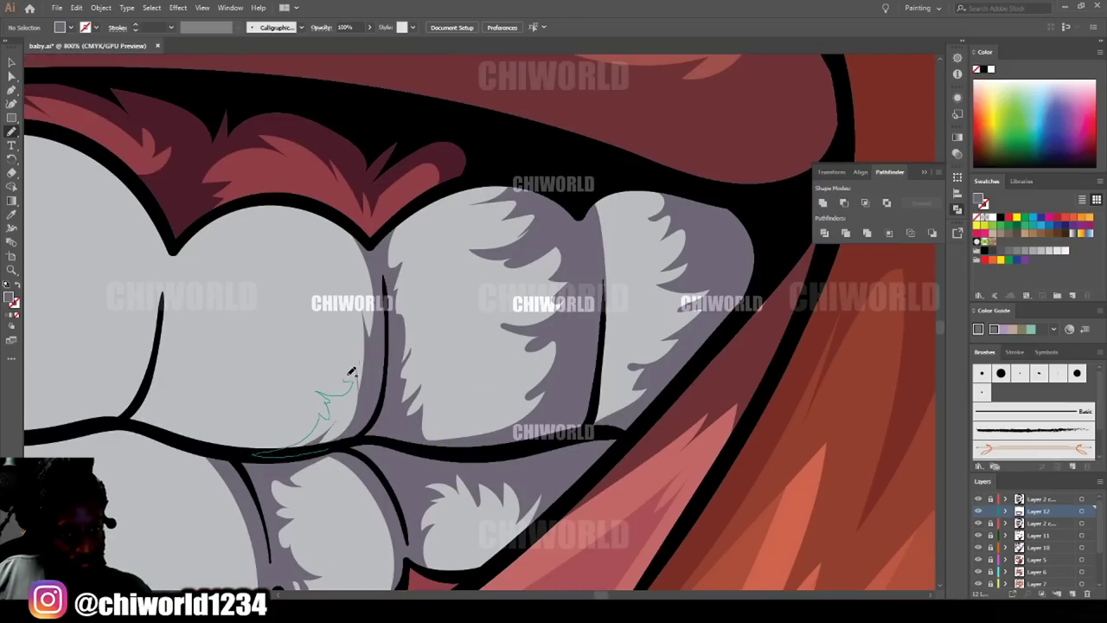
pyautogui.moveTo(268, 429); pyautogui.dragTo(260, 448)
# Shade the edges of the large upper tooth and the lower tooth beside it in purplish grey.
pyautogui.hotkey('ctrl', '-')
pyautogui.hotkey('ctrl', '-')
pyautogui.hotkey('ctrl', '-')
pyautogui.hotkey('ctrl', '-')
pyautogui.hotkey('ctrl', '-')
pyautogui.hotkey('ctrl', '-')
pyautogui.hotkey('ctrl', '-')
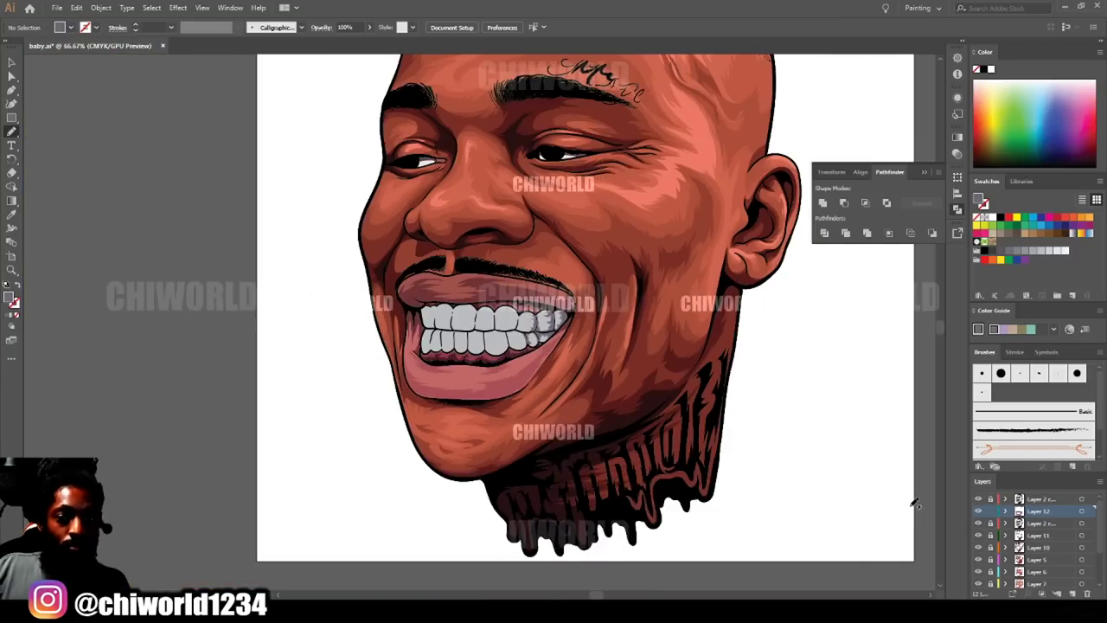
pyautogui.hotkey('ctrl', '=')
pyautogui.hotkey('ctrl', '=')
pyautogui.hotkey('ctrl', '=')
pyautogui.hotkey('ctrl', '=')
pyautogui.hotkey('ctrl', '=')
pyautogui.hotkey('ctrl', '=')
pyautogui.scroll(1, 522, 460)
pyautogui.moveTo(503, 518); pyautogui.dragTo(551, 530)
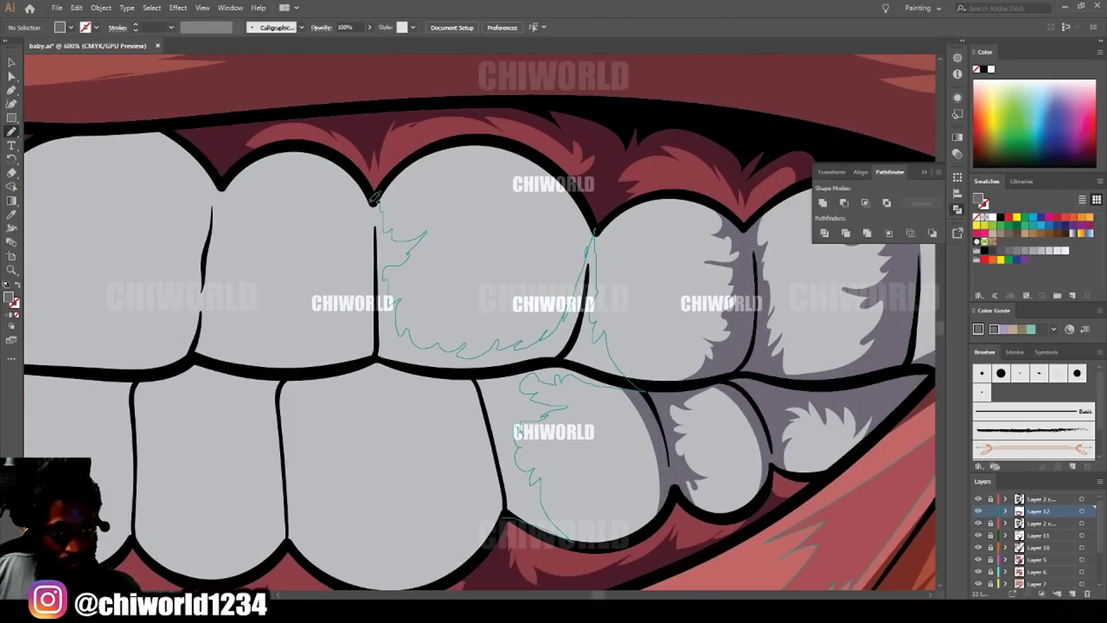
pyautogui.moveTo(452, 400); pyautogui.dragTo(502, 519)
# Draw purplish-grey shadows along the top and side edges of the large lower tooth and the next two lower teeth.
pyautogui.scroll(-6, 502, 519)
pyautogui.scroll(6, 538, 509)
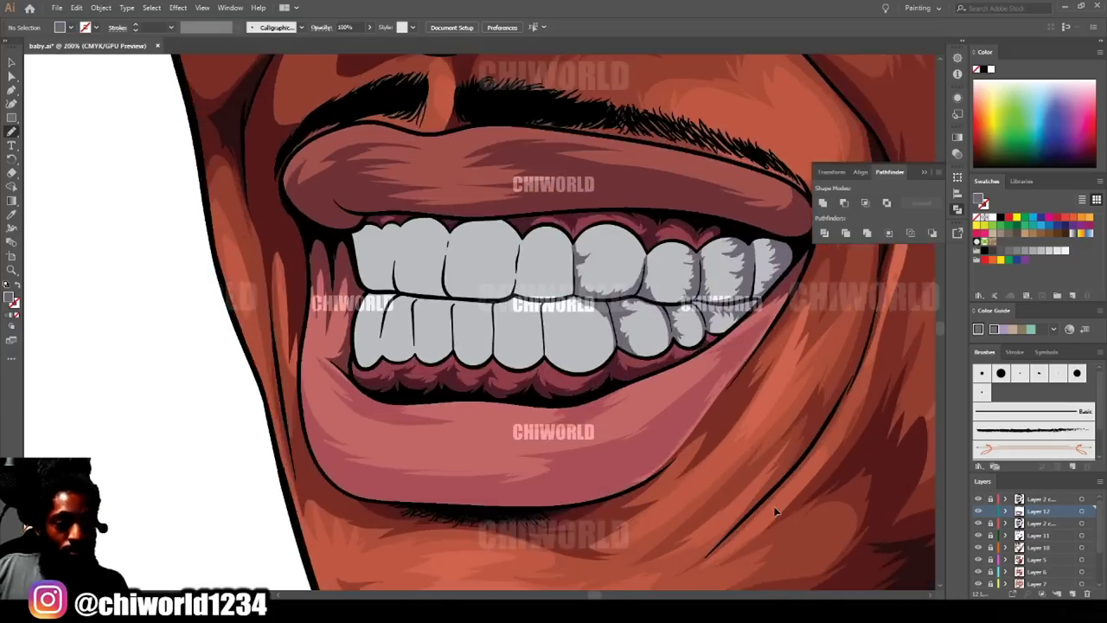
pyautogui.moveTo(499, 322); pyautogui.dragTo(525, 509)
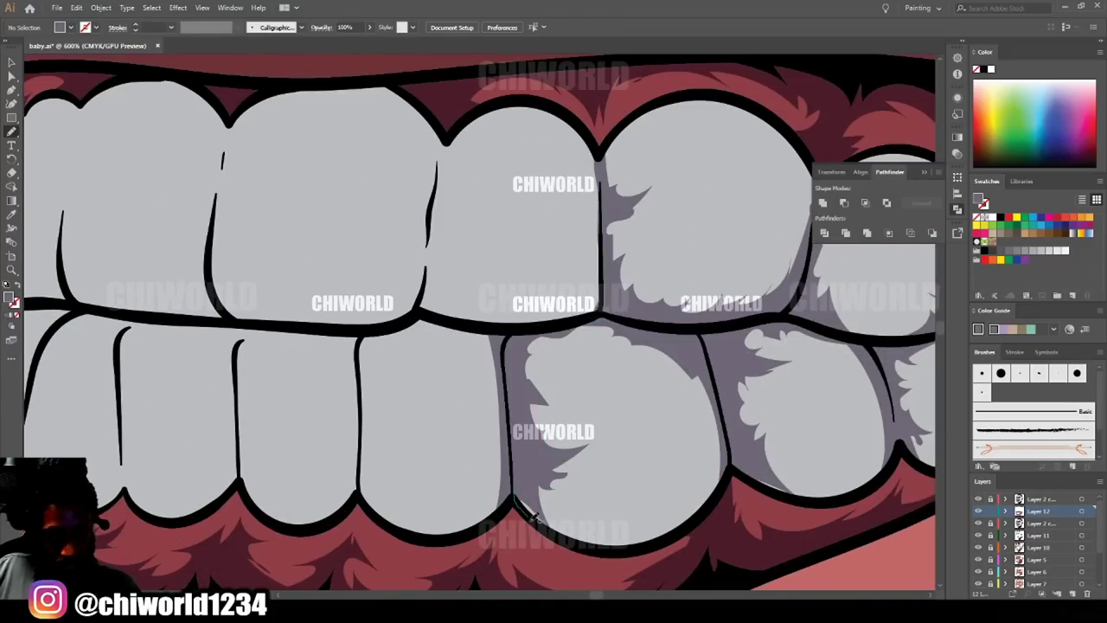
pyautogui.moveTo(470, 320)
pyautogui.mouseDown()
pyautogui.moveTo(357, 421)
pyautogui.moveTo(357, 493)
pyautogui.mouseUp()
pyautogui.moveTo(240, 481); pyautogui.dragTo(275, 506)
pyautogui.moveTo(283, 336); pyautogui.dragTo(270, 339)
# Shade the remaining lower teeth at the far side of the mouth and the small upper teeth above them.
pyautogui.scroll(-6, 285, 346)
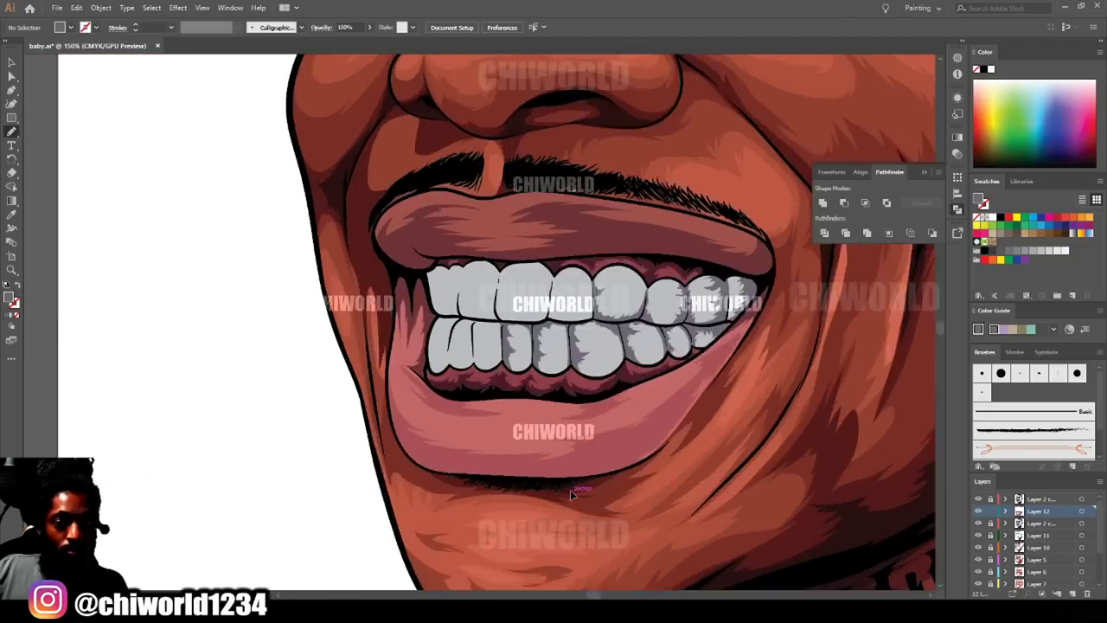
pyautogui.scroll(6, 495, 467)
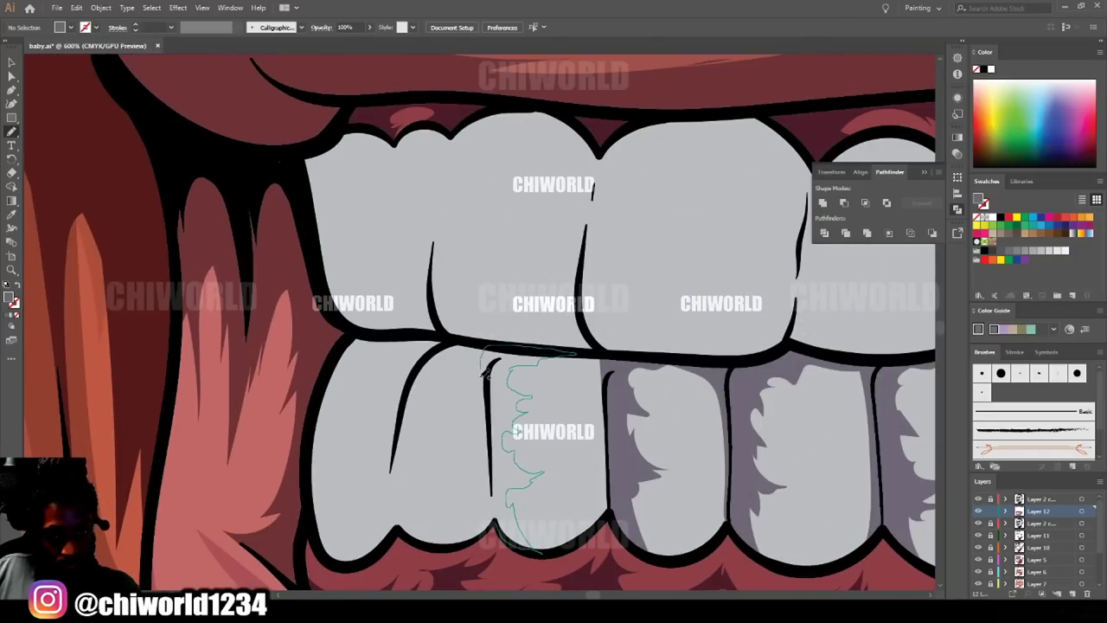
pyautogui.moveTo(486, 370); pyautogui.dragTo(483, 356)
pyautogui.moveTo(394, 527); pyautogui.dragTo(441, 545)
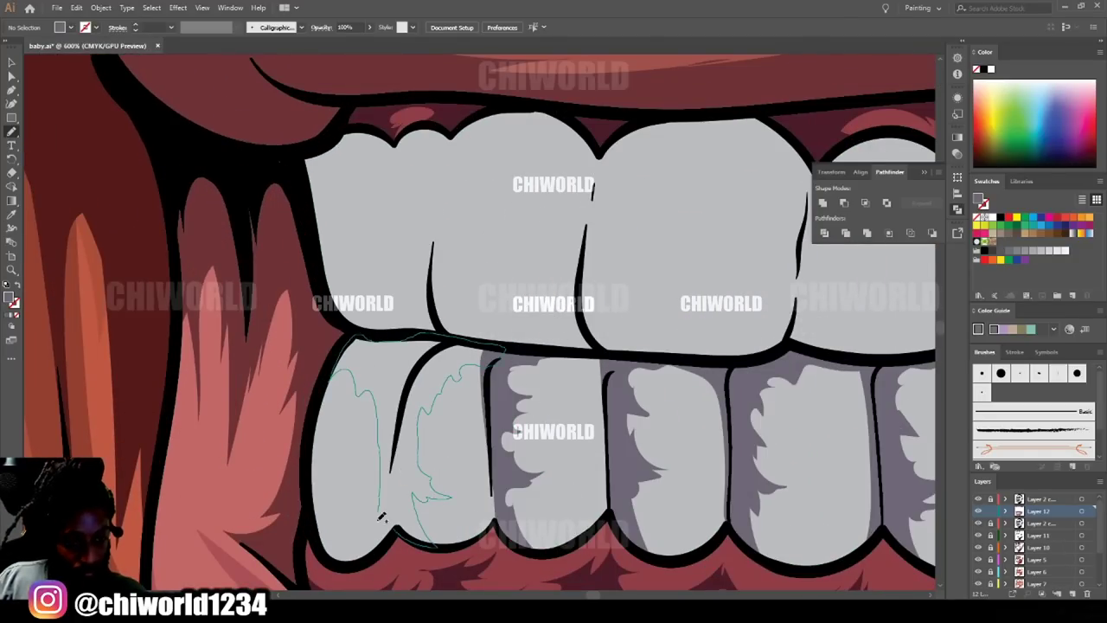
pyautogui.moveTo(379, 520); pyautogui.dragTo(387, 531)
pyautogui.scroll(1, 381, 459)
pyautogui.moveTo(505, 404)
pyautogui.mouseDown()
pyautogui.moveTo(453, 264)
pyautogui.moveTo(373, 322)
pyautogui.moveTo(493, 402)
pyautogui.mouseUp()
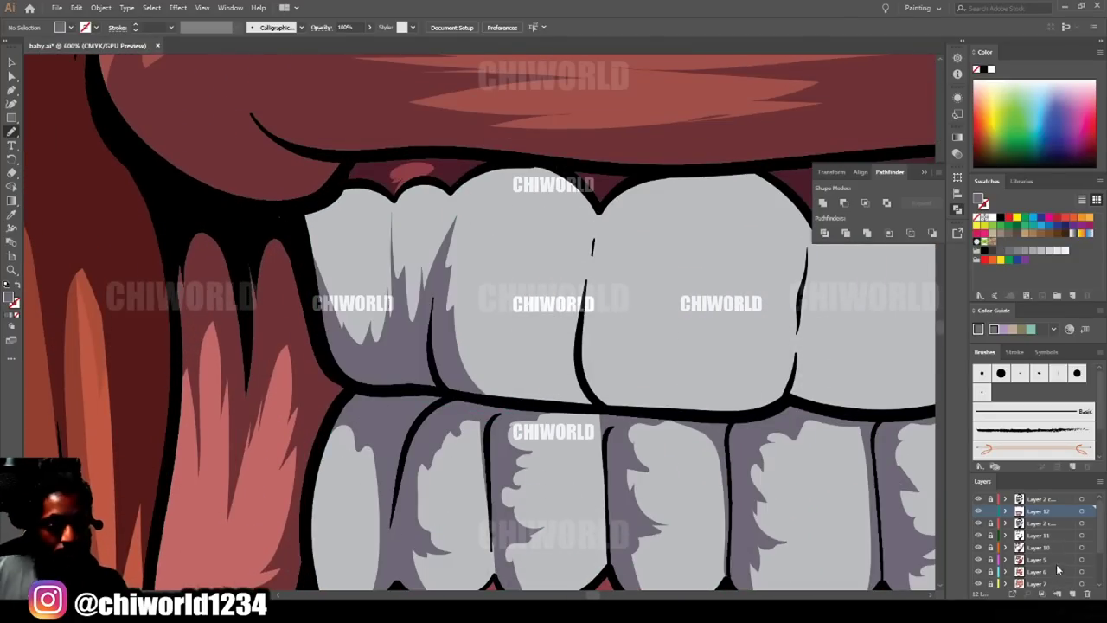
# Draw purplish-grey shadows along the sides of the upper front teeth.
pyautogui.scroll(-6, 480, 321)
pyautogui.scroll(5, 519, 305)
pyautogui.scroll(1, 723, 495)
pyautogui.moveTo(387, 498); pyautogui.dragTo(359, 468)
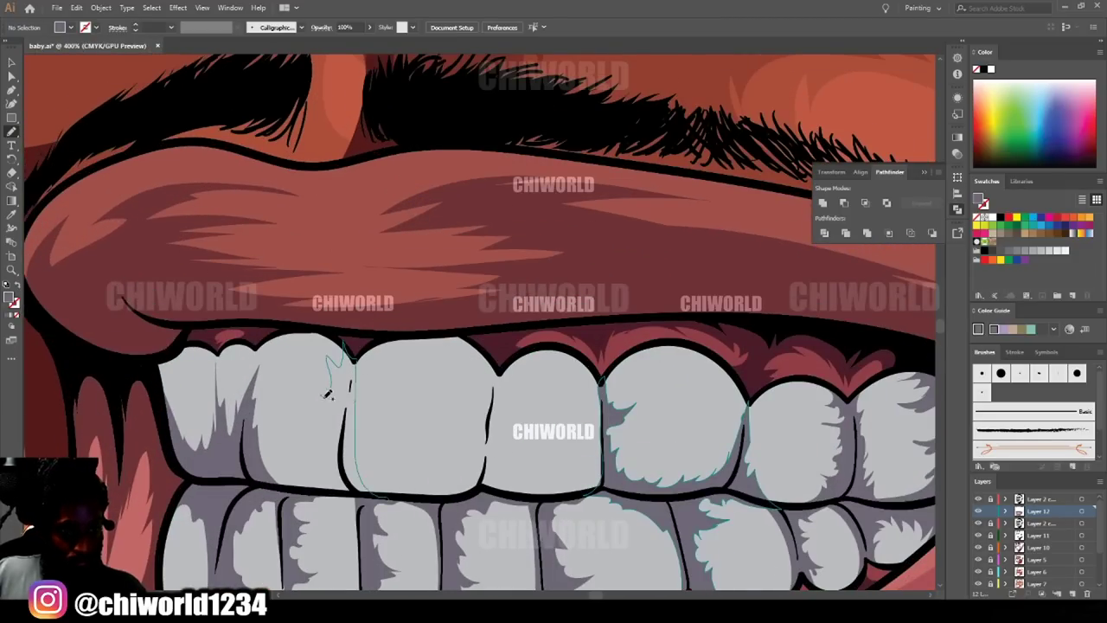
pyautogui.moveTo(325, 392); pyautogui.dragTo(350, 497)
pyautogui.moveTo(490, 346); pyautogui.dragTo(493, 354)
pyautogui.scroll(-5, 501, 495)
pyautogui.scroll(4, 396, 410)
pyautogui.moveTo(679, 430); pyautogui.dragTo(683, 433)
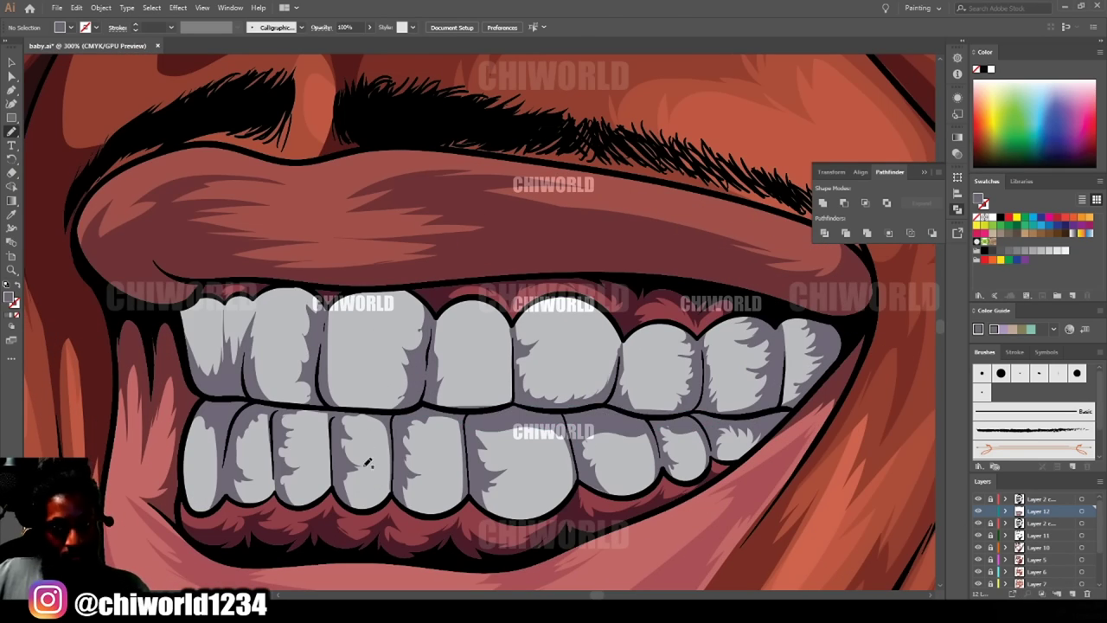
# Paint short wavy purplish-grey brush strokes across the upper and lower teeth as surface texture.
pyautogui.scroll(-5, 724, 542)
pyautogui.scroll(2, 717, 528)
pyautogui.scroll(4, 714, 539)
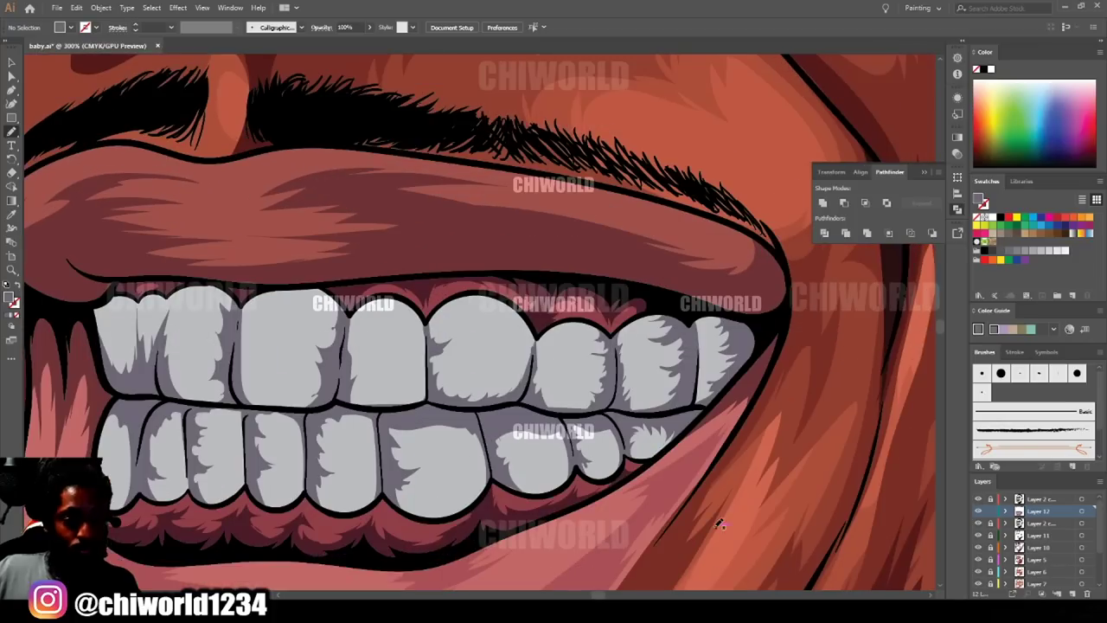
pyautogui.moveTo(11, 131); pyautogui.dragTo(61, 133)
pyautogui.moveTo(423, 483); pyautogui.dragTo(468, 481)
pyautogui.moveTo(433, 453); pyautogui.dragTo(458, 453)
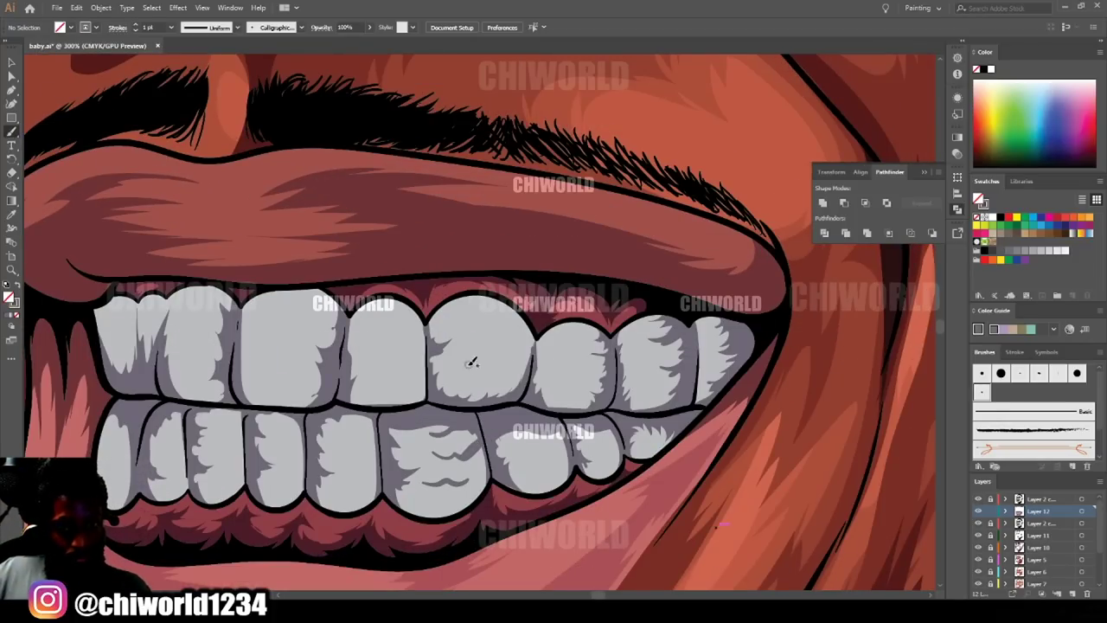
pyautogui.moveTo(472, 364); pyautogui.dragTo(518, 372)
pyautogui.moveTo(474, 343); pyautogui.dragTo(533, 337)
pyautogui.moveTo(372, 390); pyautogui.dragTo(416, 381)
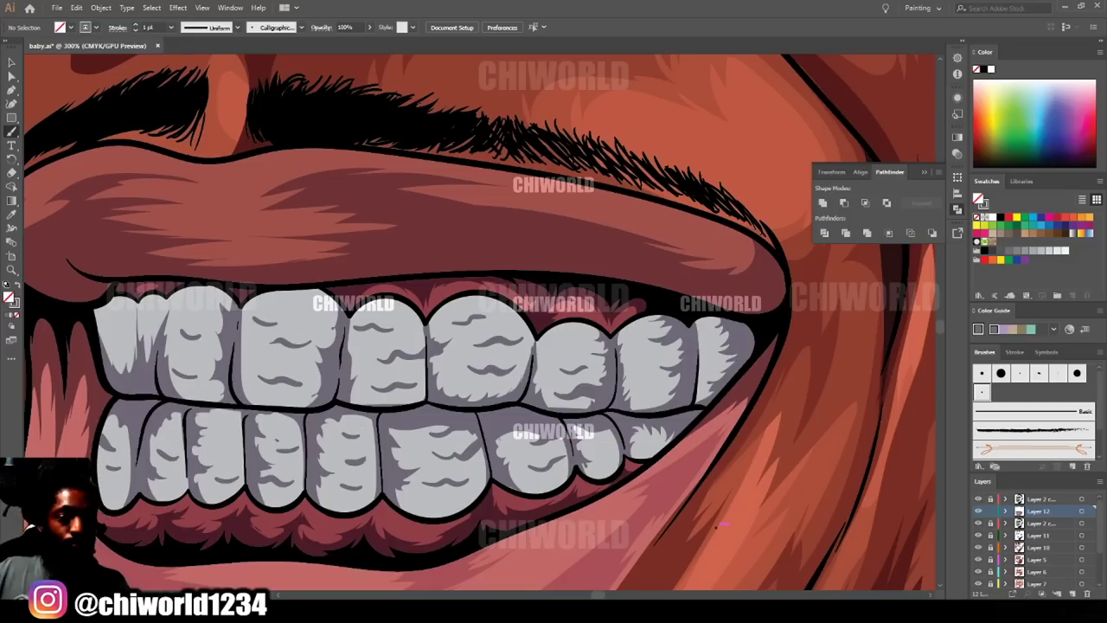
pyautogui.scroll(-5, 709, 365)
pyautogui.scroll(6, 733, 427)
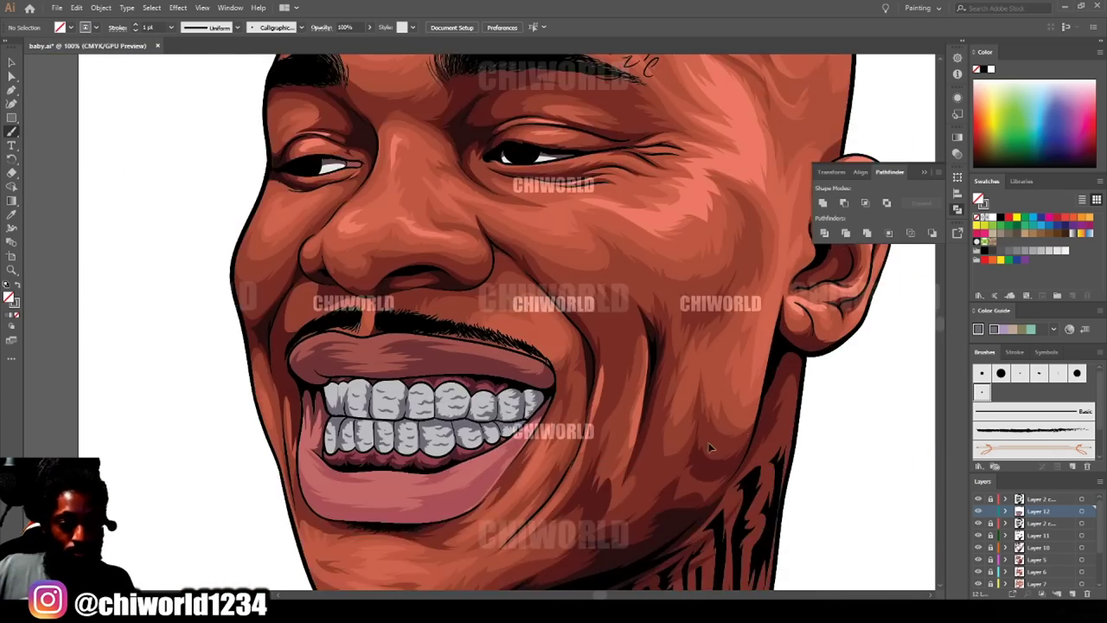
# Change the fill to a darker slate purple and add deeper shadows on the rear teeth at the near mouth corner.
pyautogui.scroll(2, 711, 447)
pyautogui.hotkey('shift', 'x')
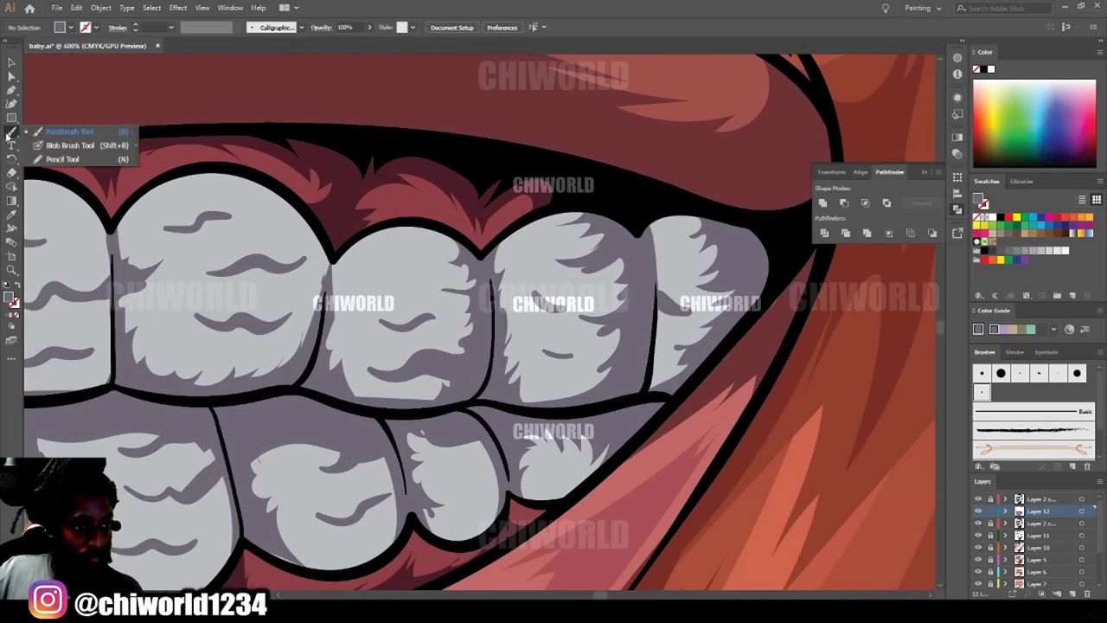
pyautogui.doubleClick(9, 299)
pyautogui.click(724, 514)
pyautogui.click(957, 413)
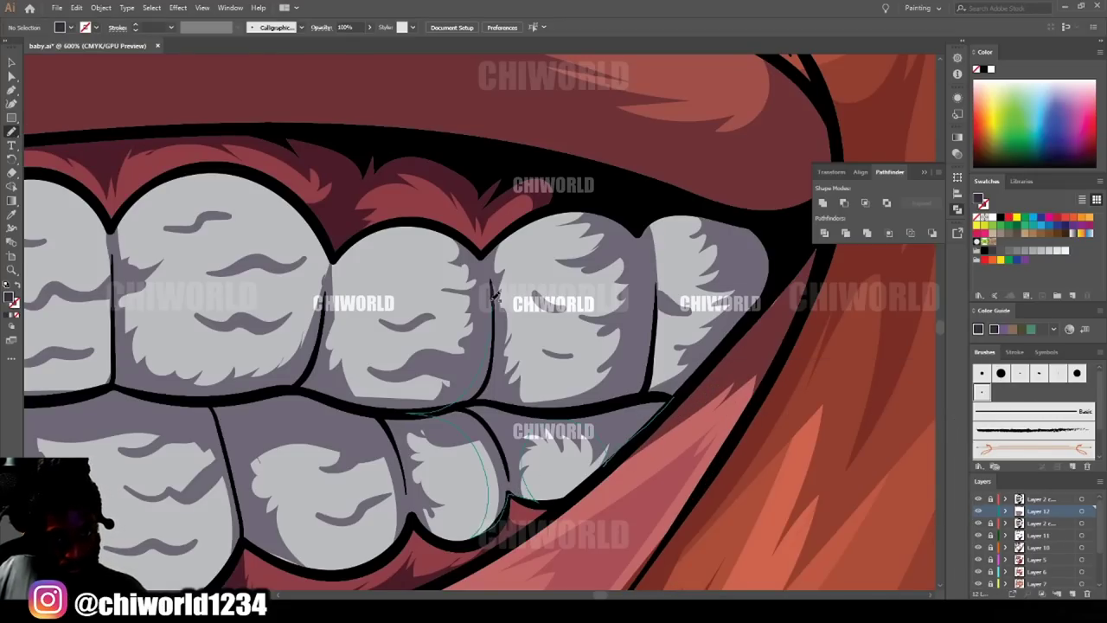
pyautogui.moveTo(642, 227)
pyautogui.mouseDown()
pyautogui.moveTo(772, 281)
pyautogui.moveTo(683, 390)
pyautogui.mouseUp()
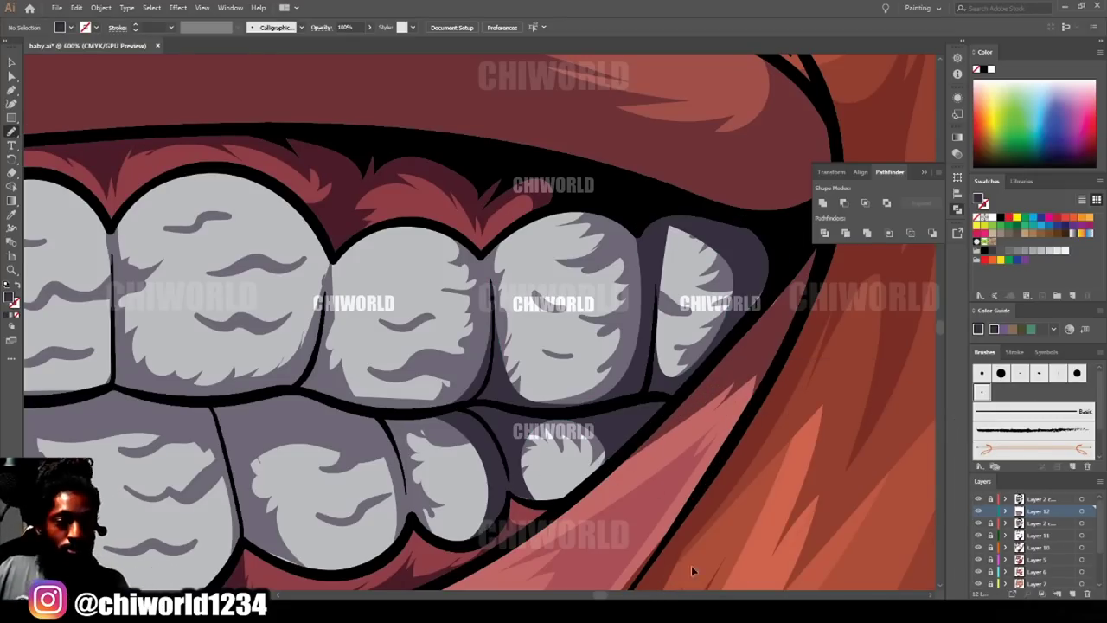
pyautogui.scroll(-7, 692, 569)
pyautogui.scroll(1, 677, 536)
# Sample the dark maroon of the upper gum and draw a shadow along the near-side lower part of the upper lip.
pyautogui.scroll(5, 674, 523)
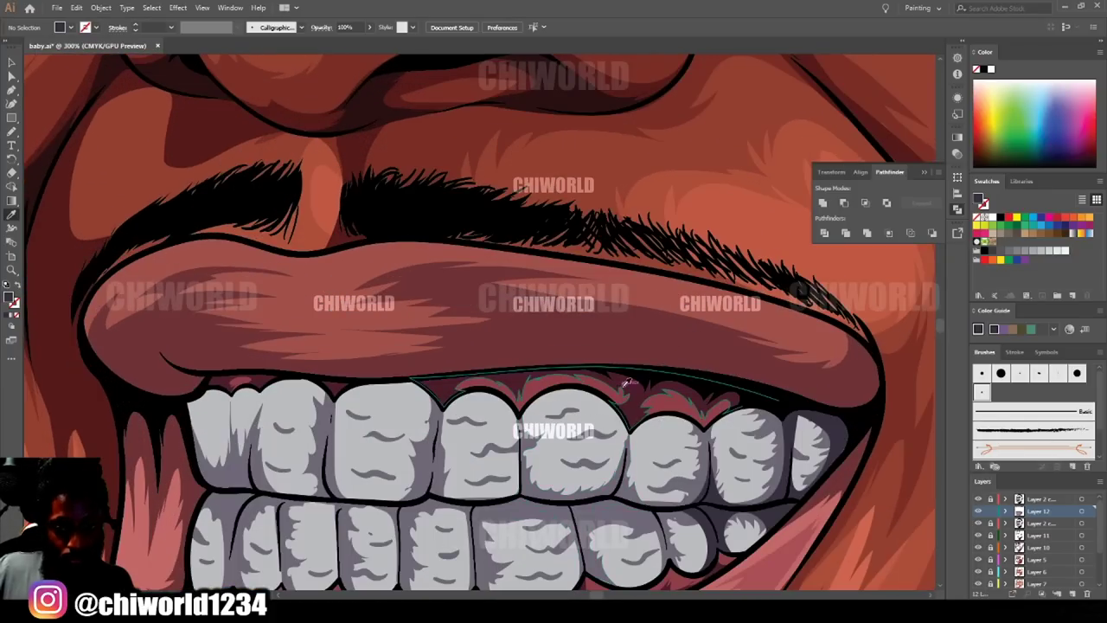
pyautogui.click(624, 387)
pyautogui.press('n')
pyautogui.scroll(1, 301, 277)
pyautogui.moveTo(336, 407); pyautogui.dragTo(773, 437)
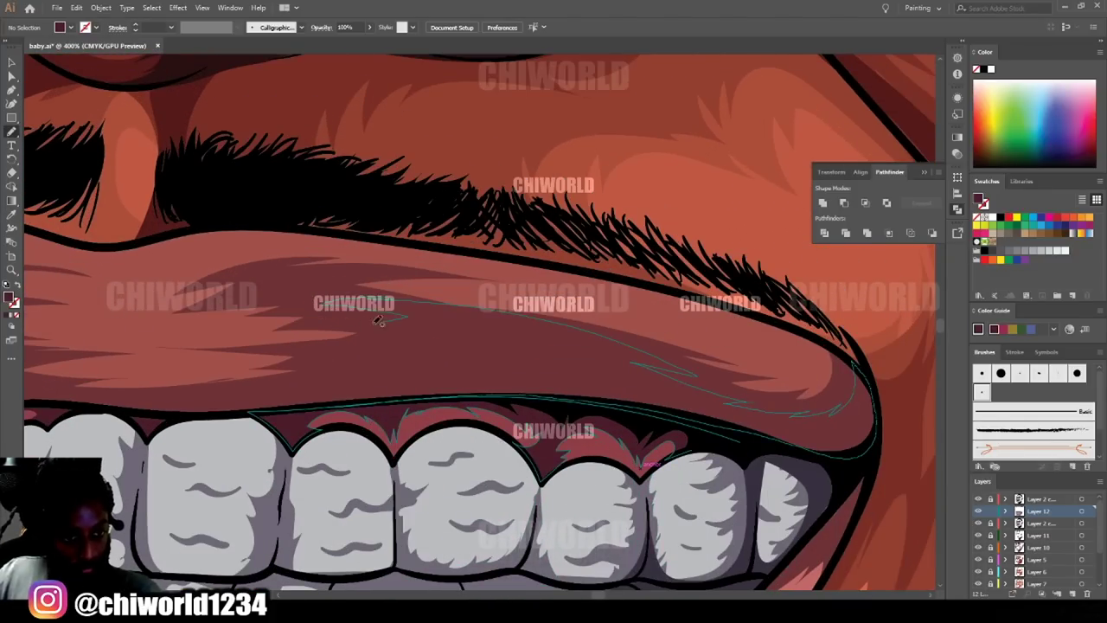
pyautogui.scroll(-7, 515, 346)
# Extend the dark maroon shadow along the upper lip's lower edge to its far end.
pyautogui.scroll(6, 523, 329)
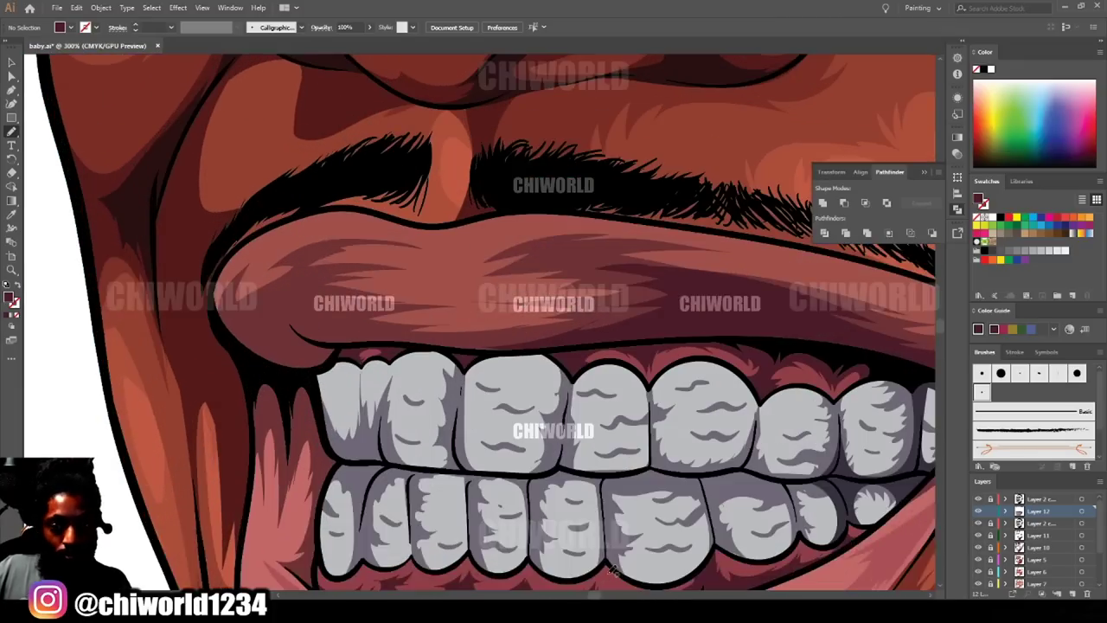
pyautogui.scroll(1, 540, 350)
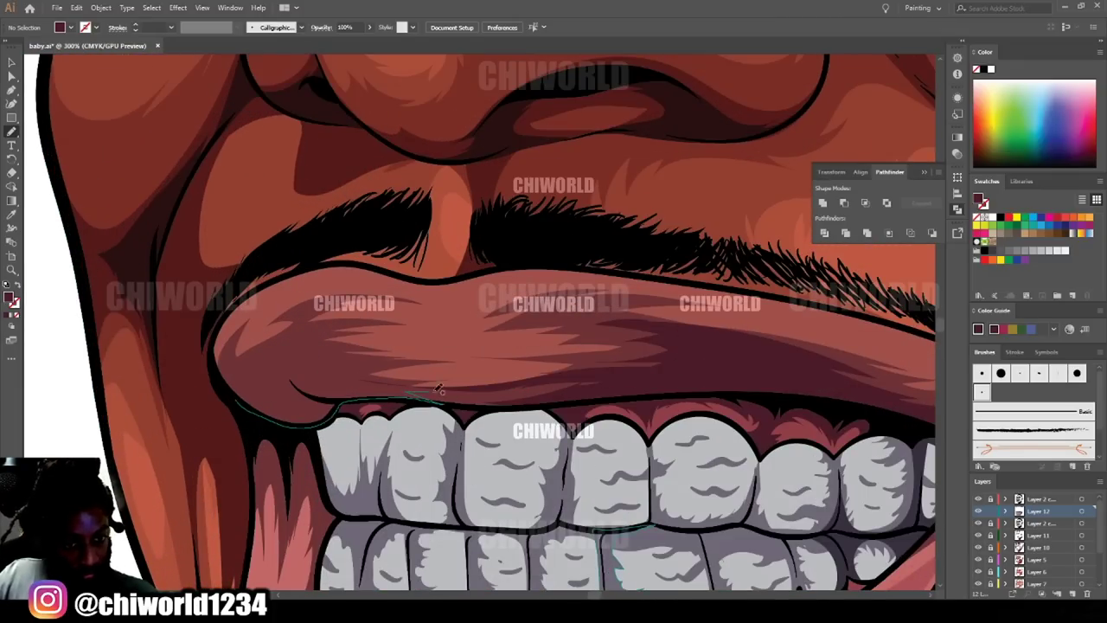
pyautogui.scroll(-5, 789, 537)
pyautogui.scroll(1, 789, 537)
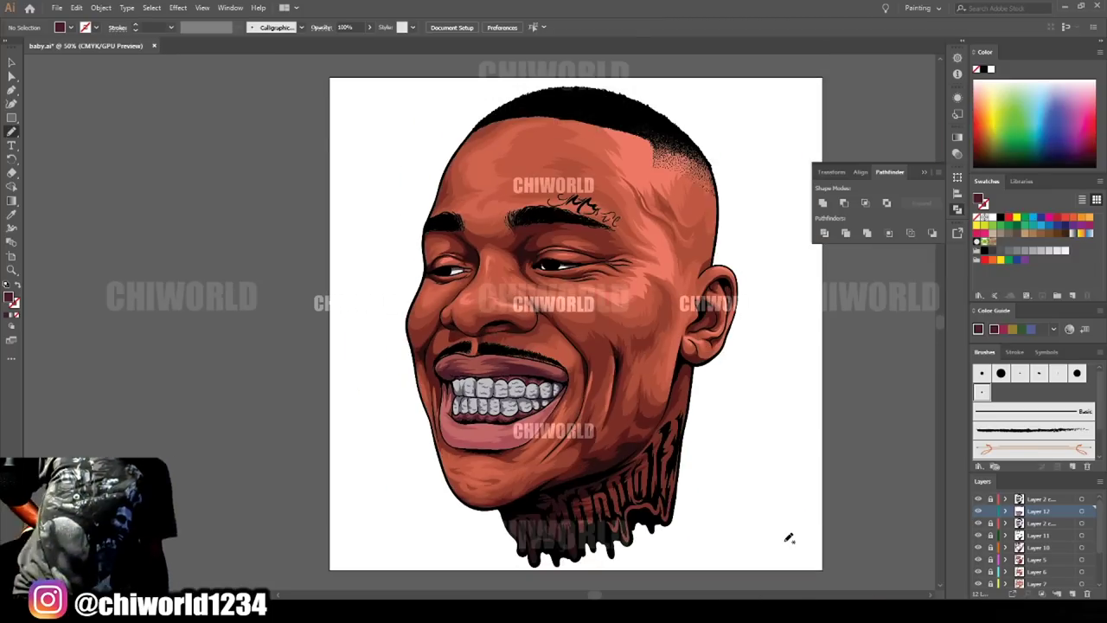
pyautogui.scroll(4, 805, 528)
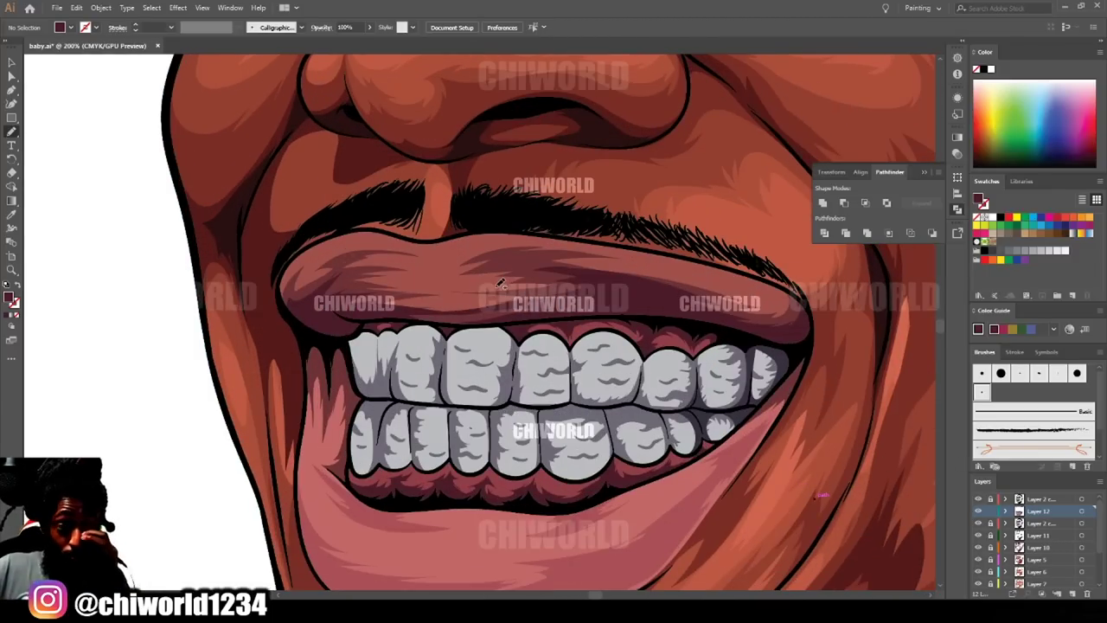
# Select the dark maroon shadow shapes on the upper lip and darken them with Adjust Color Balance by raising black.
pyautogui.scroll(1, 500, 284)
pyautogui.press('v')
pyautogui.click(634, 348)
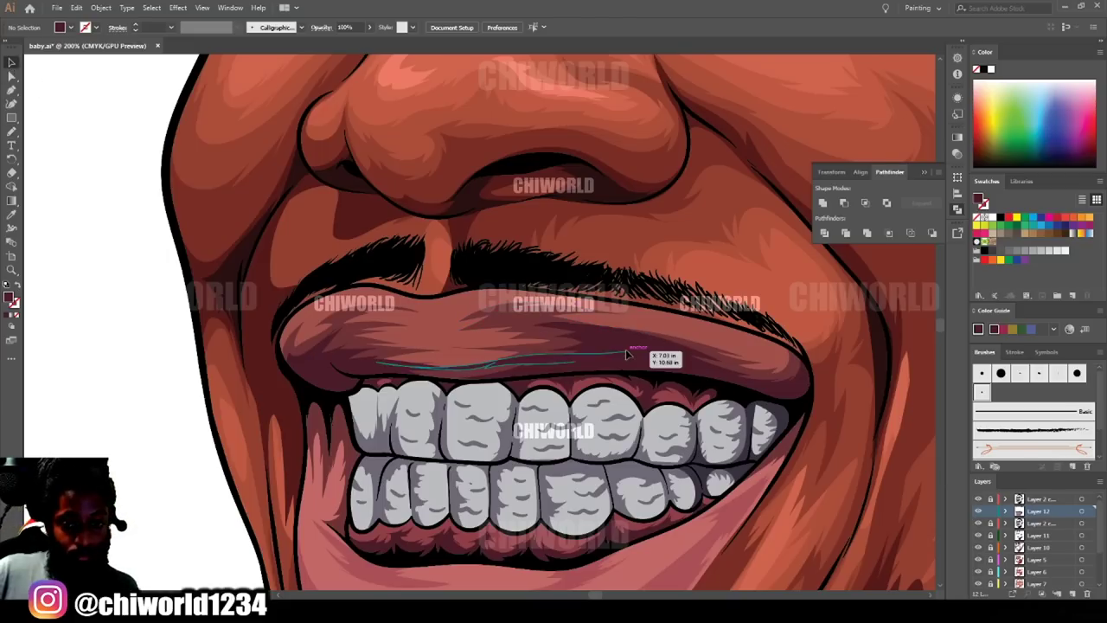
pyautogui.keyDown('shift'); pyautogui.click(605, 346); pyautogui.keyUp('shift')
pyautogui.keyDown('shift'); pyautogui.click(318, 349); pyautogui.keyUp('shift')
pyautogui.click(76, 7)
pyautogui.moveTo(113, 210)
pyautogui.click(312, 223)
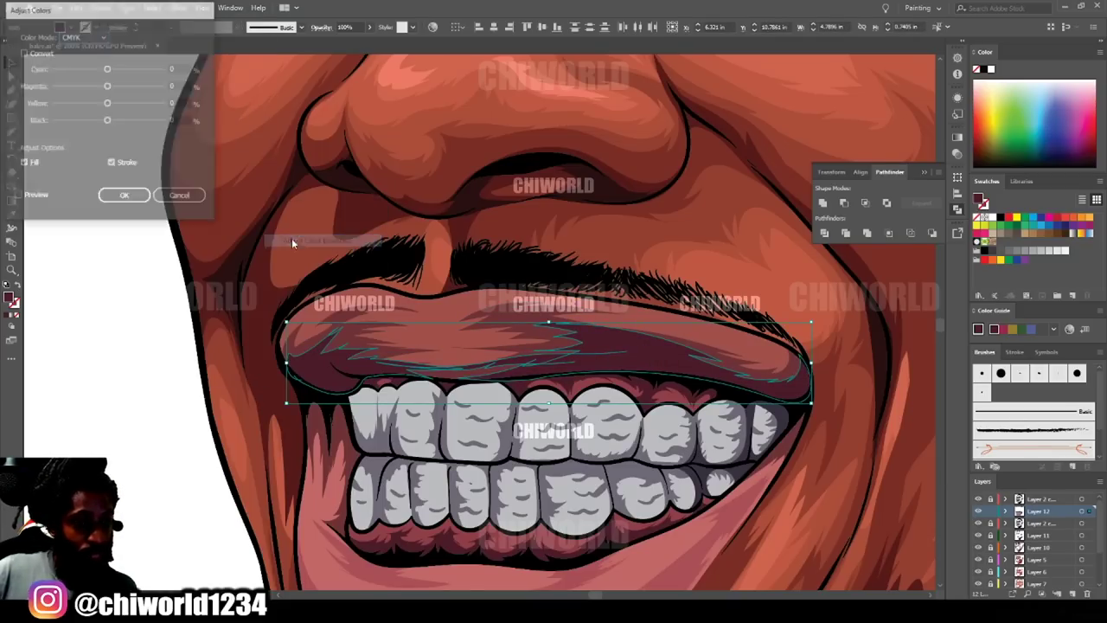
pyautogui.moveTo(107, 89); pyautogui.dragTo(106, 90)
pyautogui.moveTo(108, 121); pyautogui.dragTo(112, 124)
pyautogui.click(124, 196)
pyautogui.click(162, 318)
# Add a new empty layer directly beneath the tooth and lip shading layer.
pyautogui.hotkey('ctrl', '-')
pyautogui.hotkey('ctrl', '-')
pyautogui.hotkey('ctrl', '-')
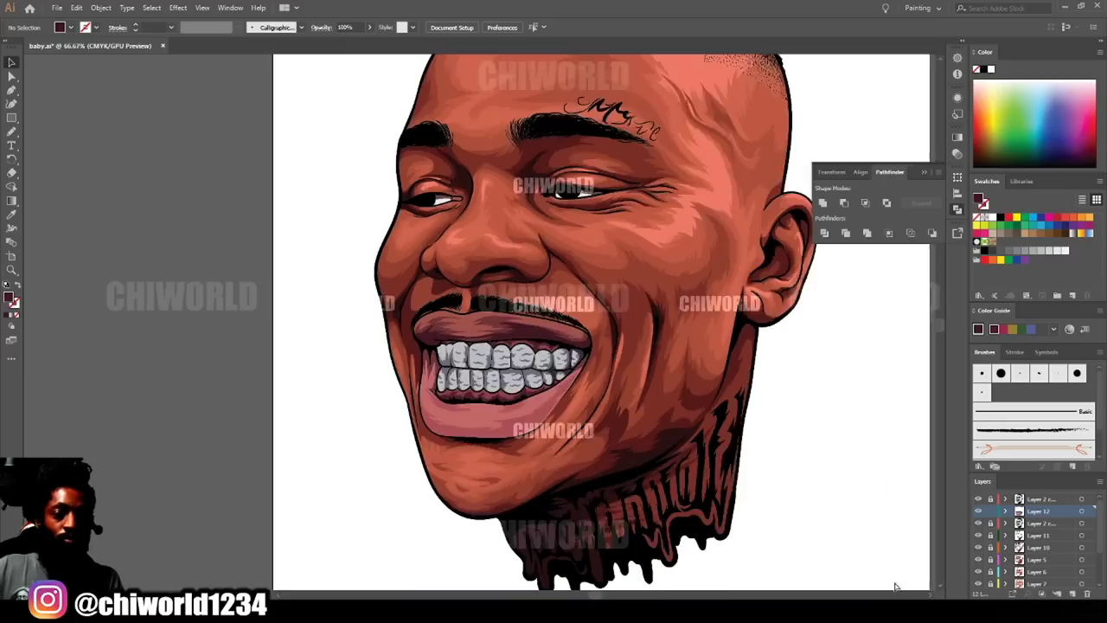
pyautogui.hotkey('ctrl', '+')
pyautogui.hotkey('ctrl', '+')
pyautogui.hotkey('ctrl', '+')
pyautogui.click(1072, 594)
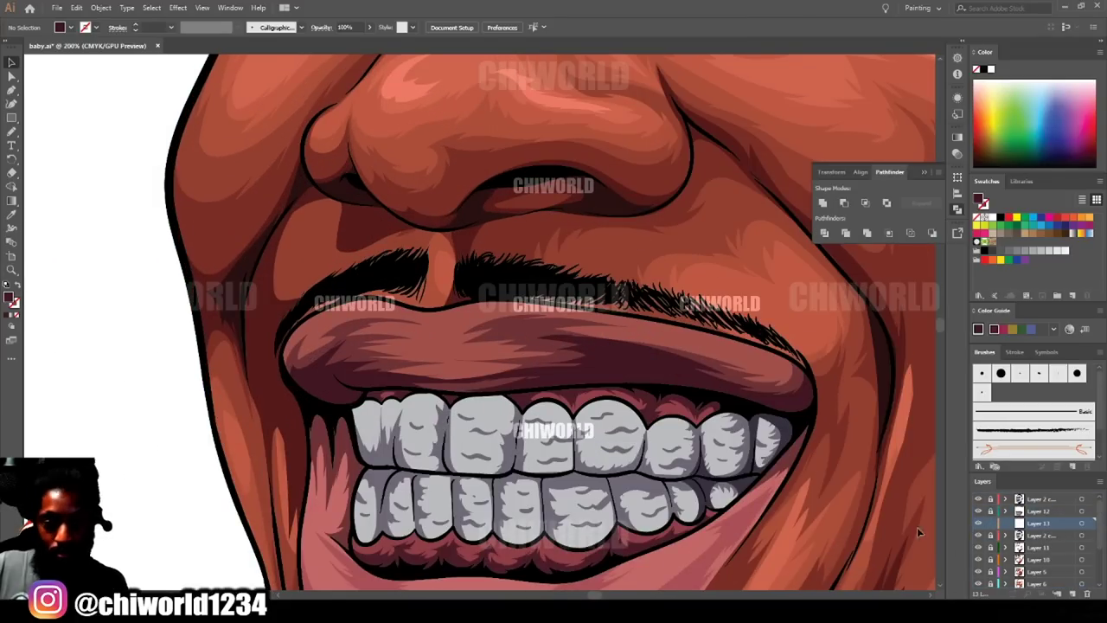
# Select the maroon mid-tone shapes on the upper lip and adjust their color balance with slightly more magenta and black and less yellow.
pyautogui.scroll(2, 872, 527)
pyautogui.hscroll(1, 872, 528)
pyautogui.click(484, 429)
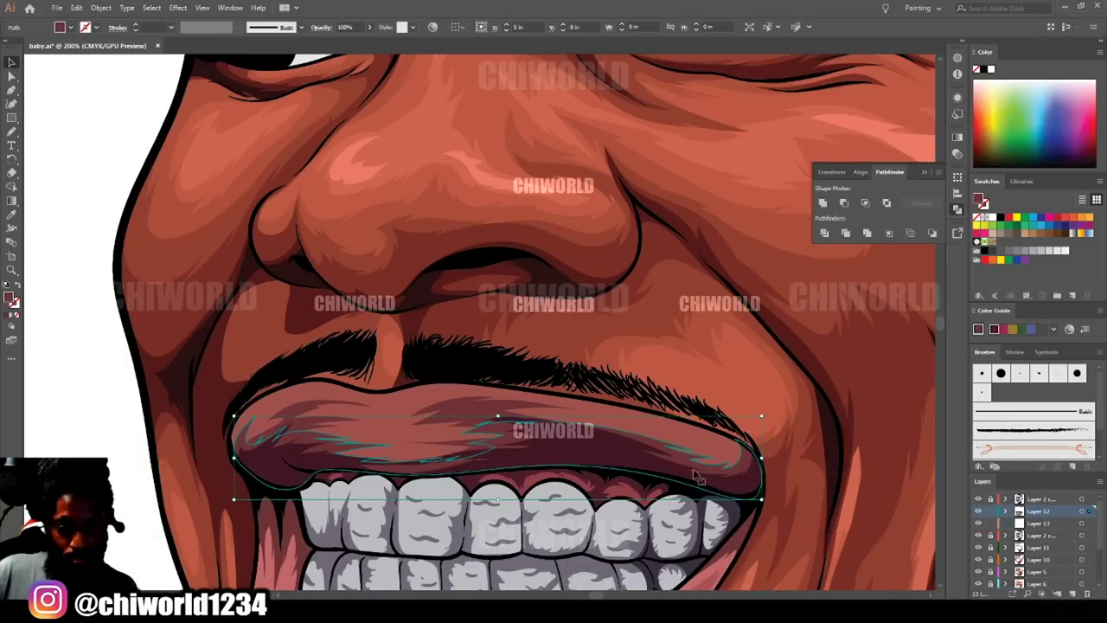
pyautogui.click(57, 7)
pyautogui.moveTo(76, 8)
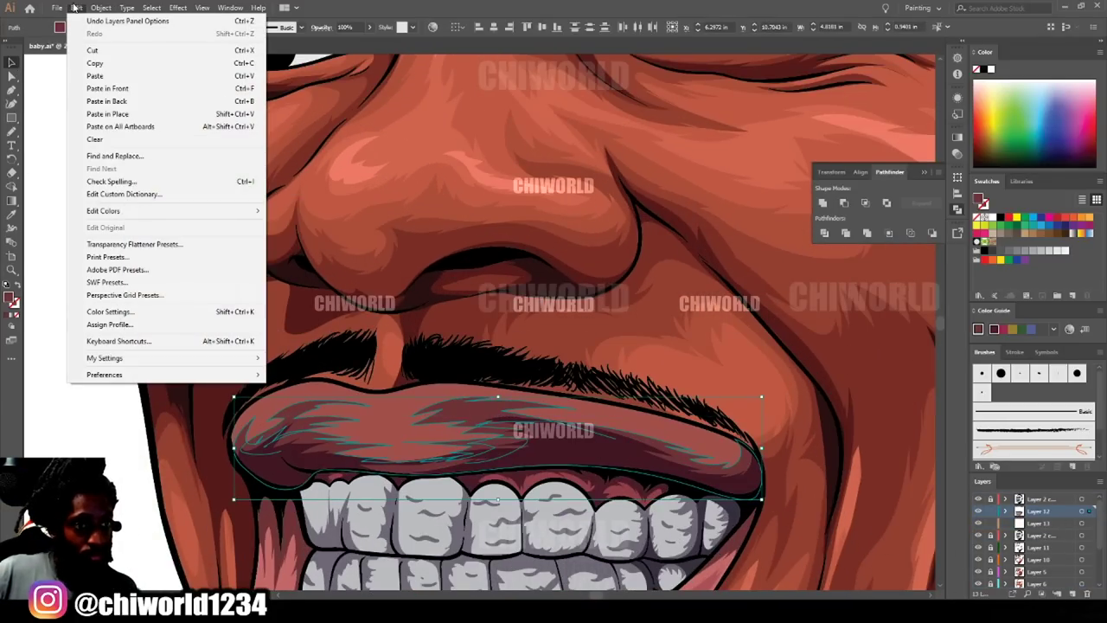
pyautogui.moveTo(173, 211)
pyautogui.click(279, 243)
pyautogui.moveTo(108, 87)
pyautogui.mouseDown()
pyautogui.moveTo(112, 121)
pyautogui.moveTo(104, 104)
pyautogui.mouseUp()
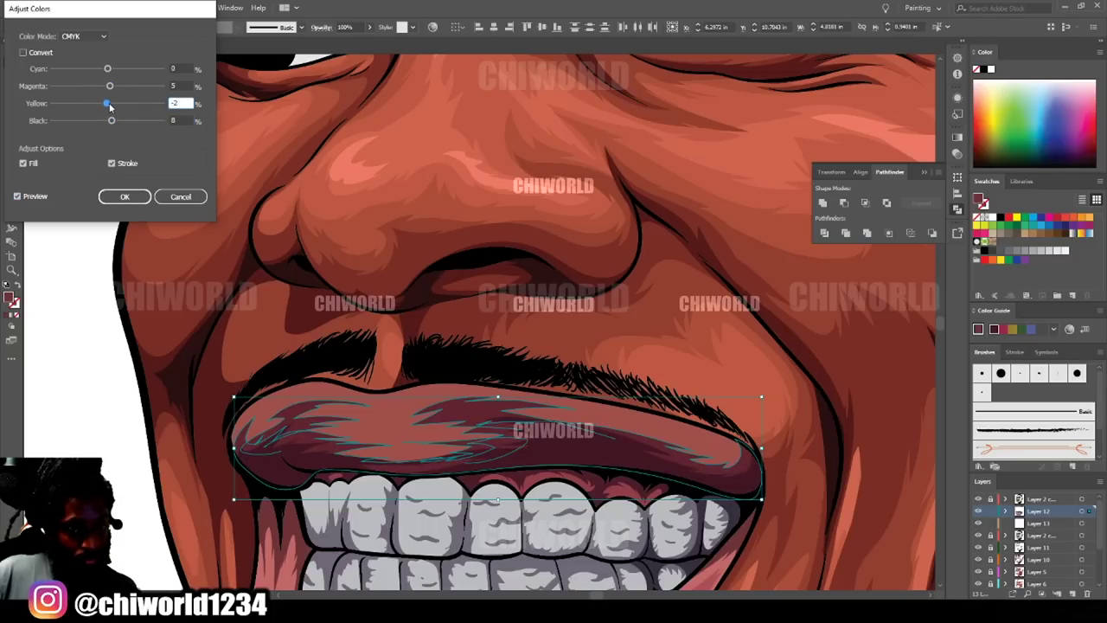
pyautogui.click(125, 196)
# Lock the tooth and lip shading layer and draw maroon transition shading on the upper lip in the empty layer beneath it.
pyautogui.click(285, 559)
pyautogui.hotkey('ctrl', '0')
pyautogui.hotkey('ctrl', '+')
pyautogui.hotkey('ctrl', '+')
pyautogui.hotkey('ctrl', '+')
pyautogui.hotkey('ctrl', '+')
pyautogui.hotkey('ctrl', '+')
pyautogui.hotkey('ctrl', '+')
pyautogui.click(991, 511)
pyautogui.click(1049, 524)
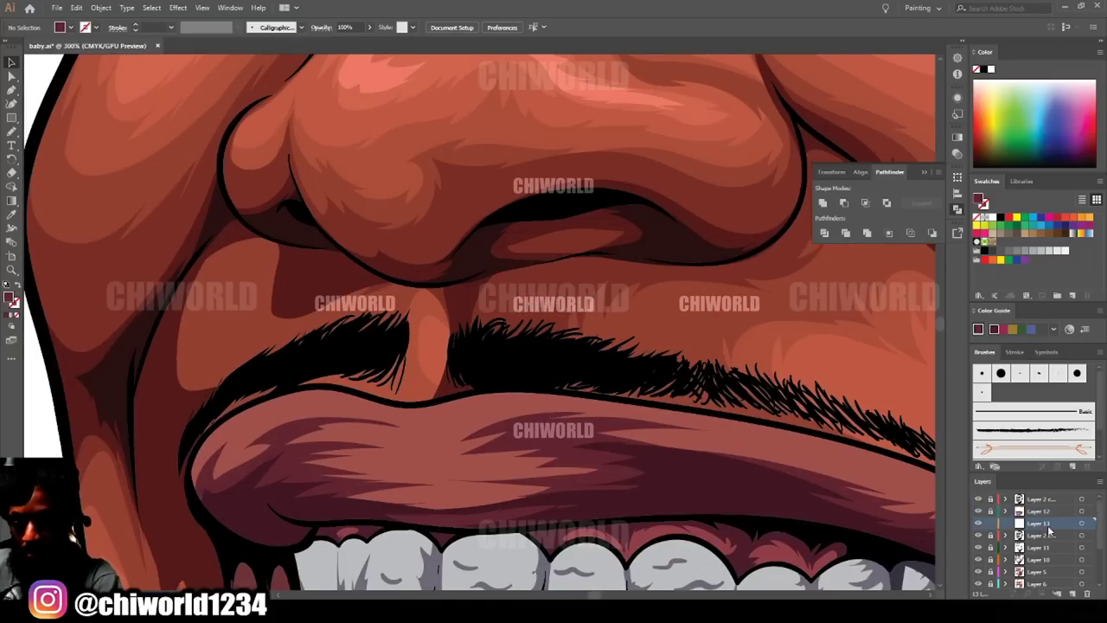
pyautogui.moveTo(308, 455)
pyautogui.mouseDown()
pyautogui.moveTo(372, 495)
pyautogui.moveTo(597, 455)
pyautogui.moveTo(275, 461)
pyautogui.mouseUp()
pyautogui.hotkey('ctrl', '0')
pyautogui.hotkey('ctrl', '+')
pyautogui.hotkey('ctrl', '+')
pyautogui.hotkey('ctrl', '+')
pyautogui.hotkey('ctrl', '+')
pyautogui.hotkey('ctrl', '+')
pyautogui.moveTo(500, 344)
pyautogui.mouseDown()
pyautogui.moveTo(666, 372)
pyautogui.moveTo(432, 314)
pyautogui.moveTo(501, 345)
pyautogui.mouseUp()
# Lock Layer 13, add a layer beneath it, and draw a lighter rose mid-tone across the upper lip.
pyautogui.click(991, 523)
pyautogui.click(1071, 594)
pyautogui.moveTo(1047, 524); pyautogui.dragTo(1049, 542)
pyautogui.scroll(1, 605, 485)
pyautogui.press('i')
pyautogui.click(433, 441)
pyautogui.scroll(-2, 480, 316)
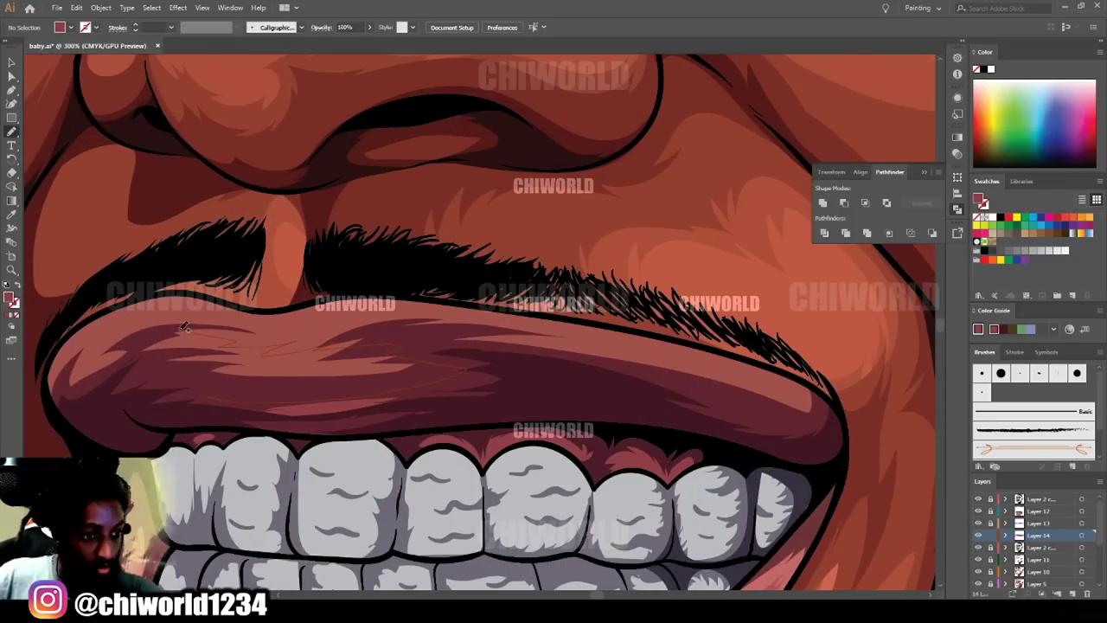
pyautogui.hotkey('ctrl', '-')
pyautogui.hotkey('ctrl', '-')
pyautogui.hotkey('ctrl', '-')
pyautogui.hotkey('ctrl', '-')
# Add a new layer at the top of the layer stack and open the gradient settings.
pyautogui.scroll(9, 747, 544)
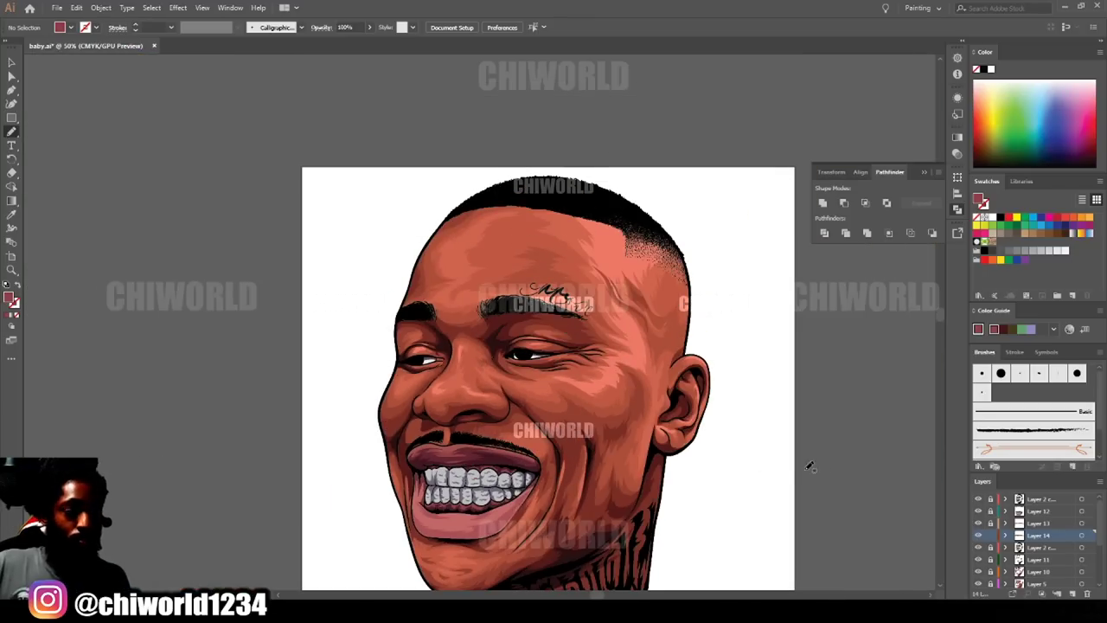
pyautogui.hotkey('ctrl', '-')
pyautogui.hotkey('ctrl', '+')
pyautogui.scroll(-5, 837, 460)
pyautogui.click(1072, 593)
pyautogui.click(230, 7)
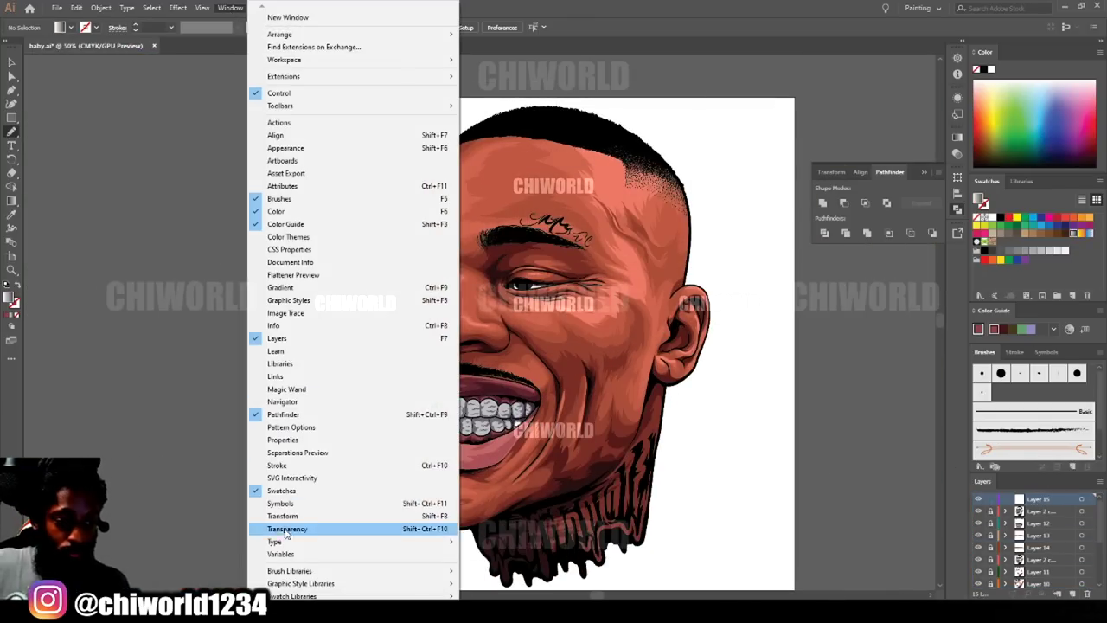
pyautogui.click(346, 292)
# Set up a gradient with black end stops and a muted brown middle stop, pulling both midpoints in towards the center.
pyautogui.doubleClick(875, 229)
pyautogui.click(851, 300)
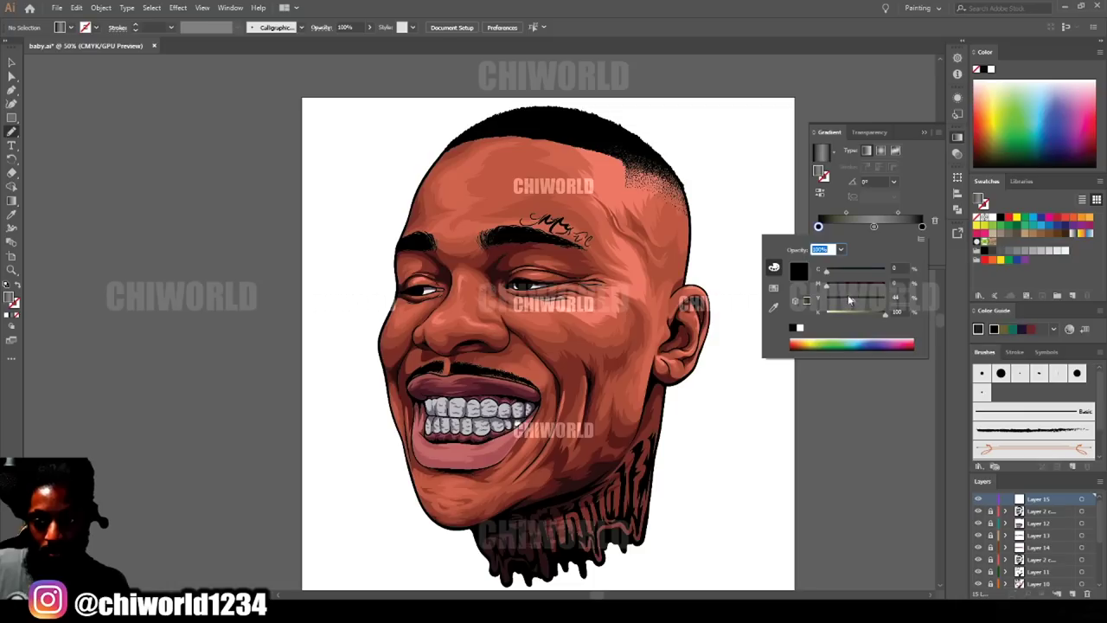
pyautogui.click(923, 228)
pyautogui.moveTo(898, 212); pyautogui.dragTo(882, 214)
pyautogui.moveTo(846, 214); pyautogui.dragTo(853, 215)
pyautogui.doubleClick(874, 227)
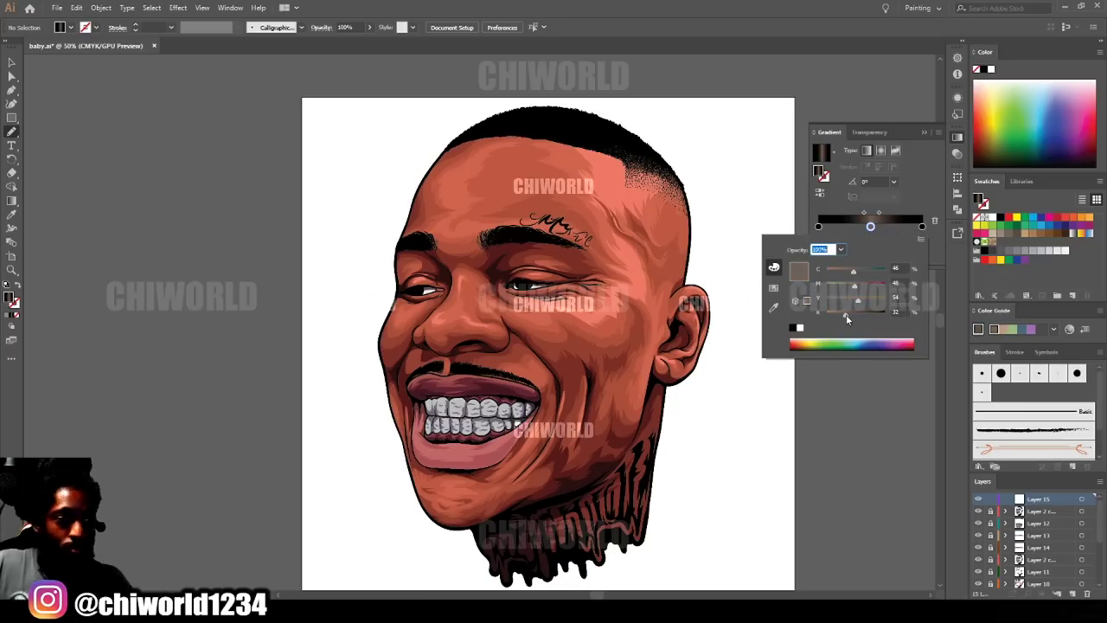
# Test the gradient on 0.5 pt brush strokes beside the artboard and paint fine hair highlights along the near eyebrow.
pyautogui.click(17, 132)
pyautogui.moveTo(192, 271); pyautogui.dragTo(231, 179)
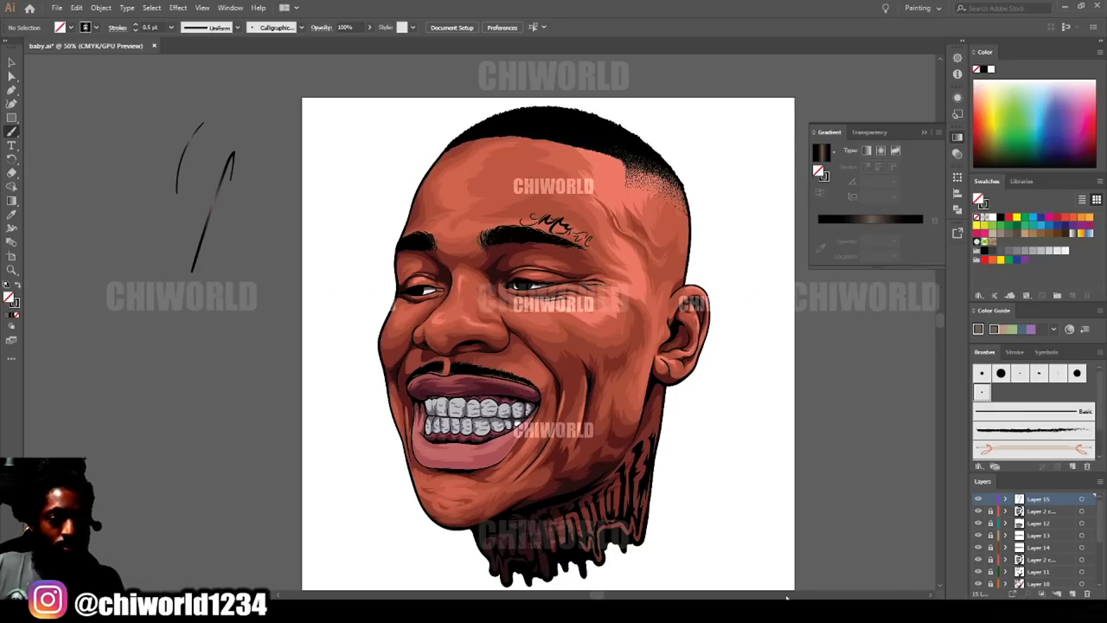
pyautogui.hotkey('ctrl', '=')
pyautogui.hotkey('ctrl', '=')
pyautogui.hotkey('ctrl', '=')
pyautogui.hotkey('ctrl', '=')
pyautogui.scroll(6, 744, 519)
pyautogui.moveTo(670, 336); pyautogui.dragTo(695, 323)
pyautogui.moveTo(655, 334); pyautogui.dragTo(673, 315)
pyautogui.moveTo(614, 327); pyautogui.dragTo(642, 303)
pyautogui.moveTo(578, 334); pyautogui.dragTo(603, 306)
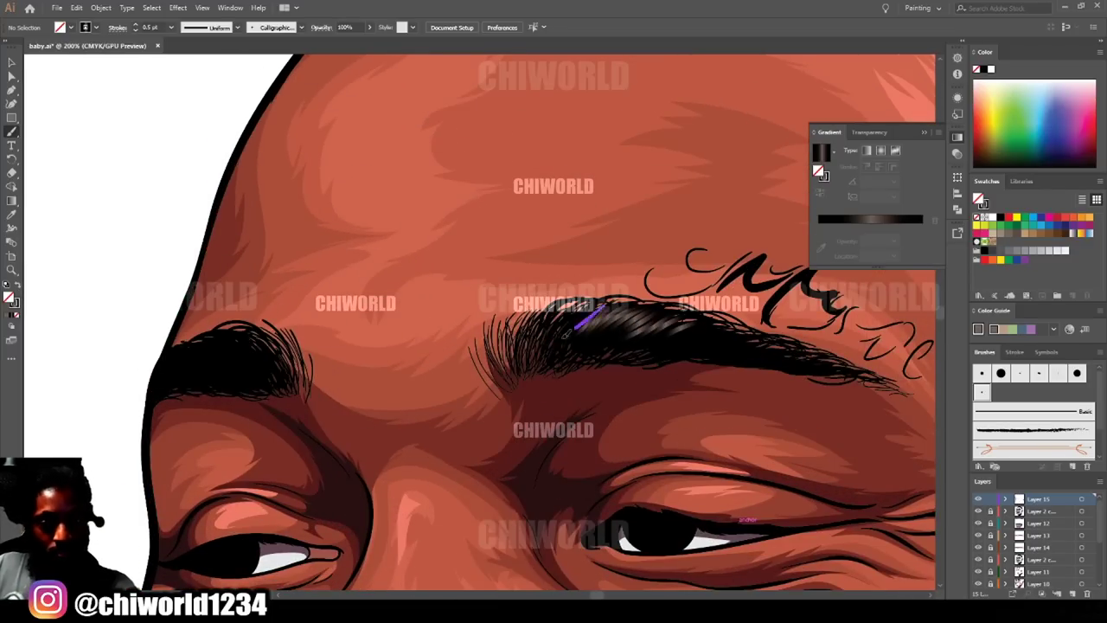
pyautogui.scroll(-2, 606, 333)
pyautogui.scroll(2, 640, 342)
# Select all the gradient hair strokes and raise magenta and black in the middle gradient stop.
pyautogui.press('v')
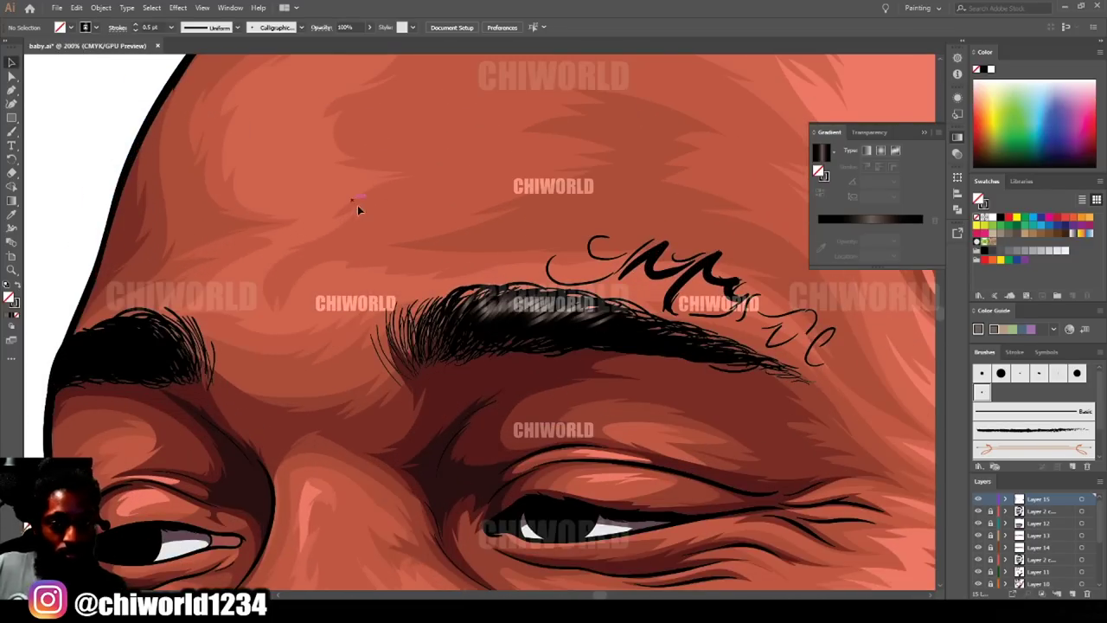
pyautogui.hotkey('ctrl', 'a')
pyautogui.click(15, 302)
pyautogui.doubleClick(871, 227)
pyautogui.moveTo(855, 287); pyautogui.dragTo(862, 286)
pyautogui.moveTo(846, 316); pyautogui.dragTo(854, 315)
pyautogui.click(721, 401)
# Brush fine gradient hair highlights onto the far eyebrow and both halves of the moustache.
pyautogui.hotkey('ctrl', '-')
pyautogui.hotkey('ctrl', '-')
pyautogui.hotkey('ctrl', '=')
pyautogui.press('b')
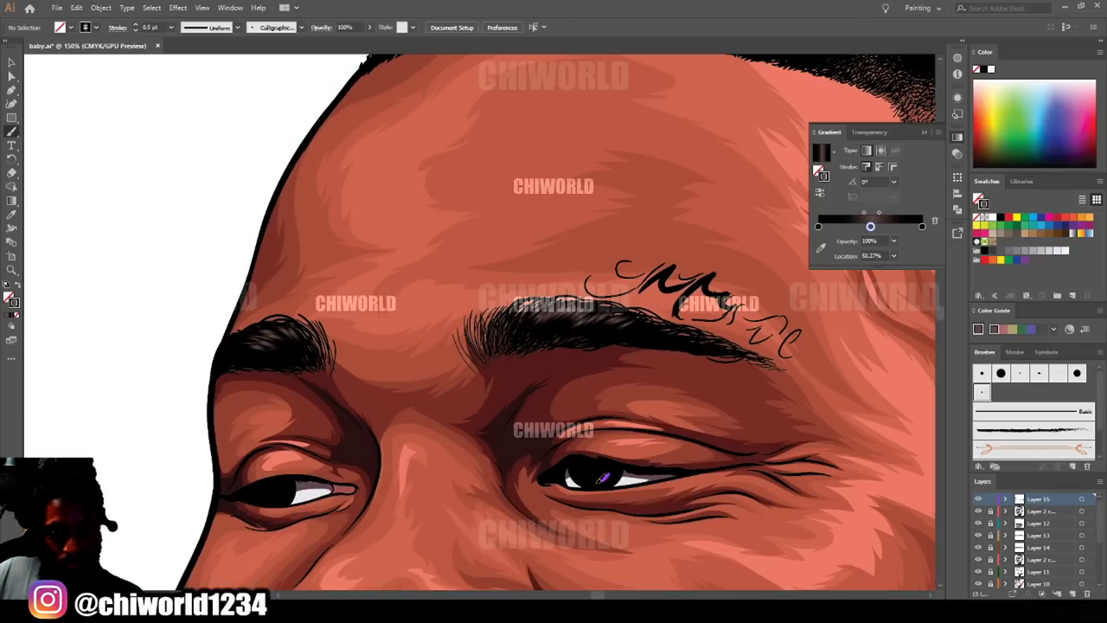
pyautogui.scroll(-3, 767, 476)
pyautogui.scroll(3, 766, 476)
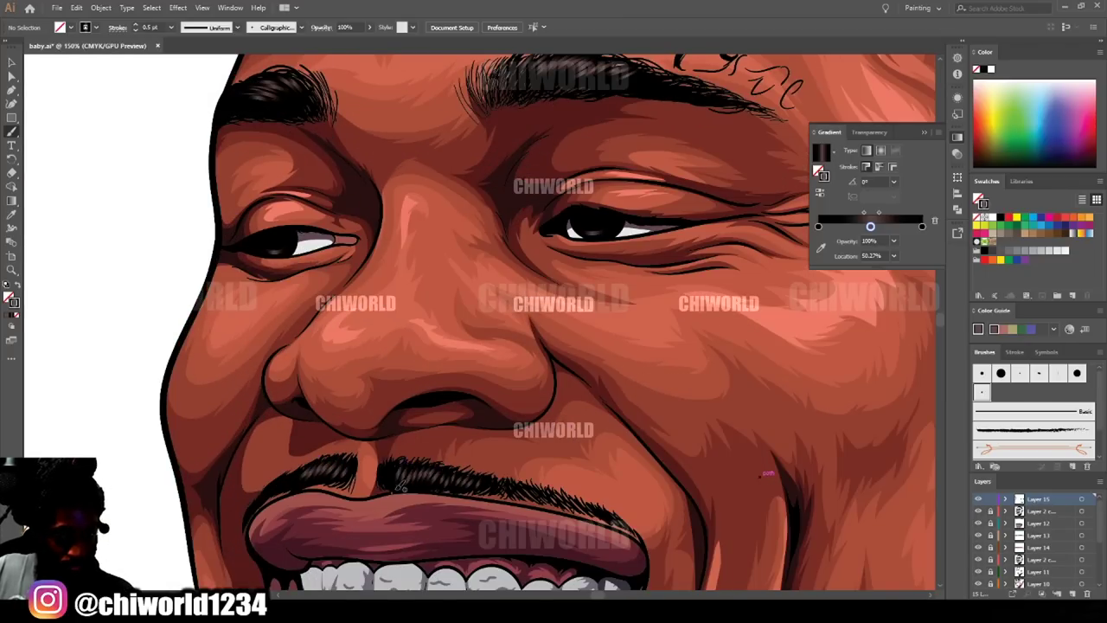
pyautogui.scroll(-4, 764, 473)
pyautogui.scroll(4, 674, 320)
# Brush rows of short gradient highlight strokes across the black hair on top of the head.
pyautogui.moveTo(674, 320)
pyautogui.mouseDown()
pyautogui.moveTo(653, 295)
pyautogui.moveTo(623, 302)
pyautogui.moveTo(614, 271)
pyautogui.moveTo(586, 263)
pyautogui.moveTo(516, 275)
pyautogui.moveTo(507, 245)
pyautogui.moveTo(462, 264)
pyautogui.moveTo(420, 262)
pyautogui.mouseUp()
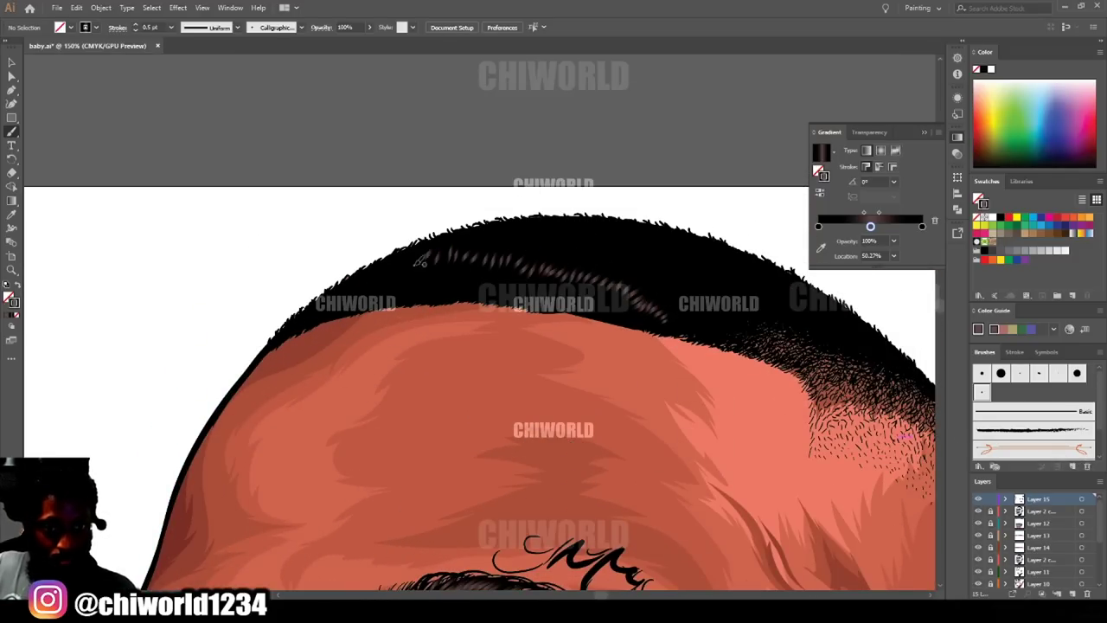
pyautogui.moveTo(725, 323); pyautogui.dragTo(715, 326)
pyautogui.moveTo(697, 295)
pyautogui.mouseDown()
pyautogui.moveTo(680, 304)
pyautogui.moveTo(665, 291)
pyautogui.mouseUp()
pyautogui.moveTo(659, 269); pyautogui.dragTo(647, 279)
pyautogui.moveTo(592, 239); pyautogui.dragTo(581, 248)
pyautogui.moveTo(551, 234)
pyautogui.mouseDown()
pyautogui.moveTo(536, 249)
pyautogui.moveTo(503, 240)
pyautogui.mouseUp()
pyautogui.moveTo(751, 288); pyautogui.dragTo(726, 292)
pyautogui.moveTo(715, 279); pyautogui.dragTo(705, 287)
pyautogui.moveTo(702, 269)
pyautogui.mouseDown()
pyautogui.moveTo(691, 278)
pyautogui.moveTo(673, 267)
pyautogui.mouseUp()
pyautogui.moveTo(667, 252); pyautogui.dragTo(658, 259)
pyautogui.moveTo(655, 249); pyautogui.dragTo(646, 256)
pyautogui.moveTo(641, 244); pyautogui.dragTo(632, 252)
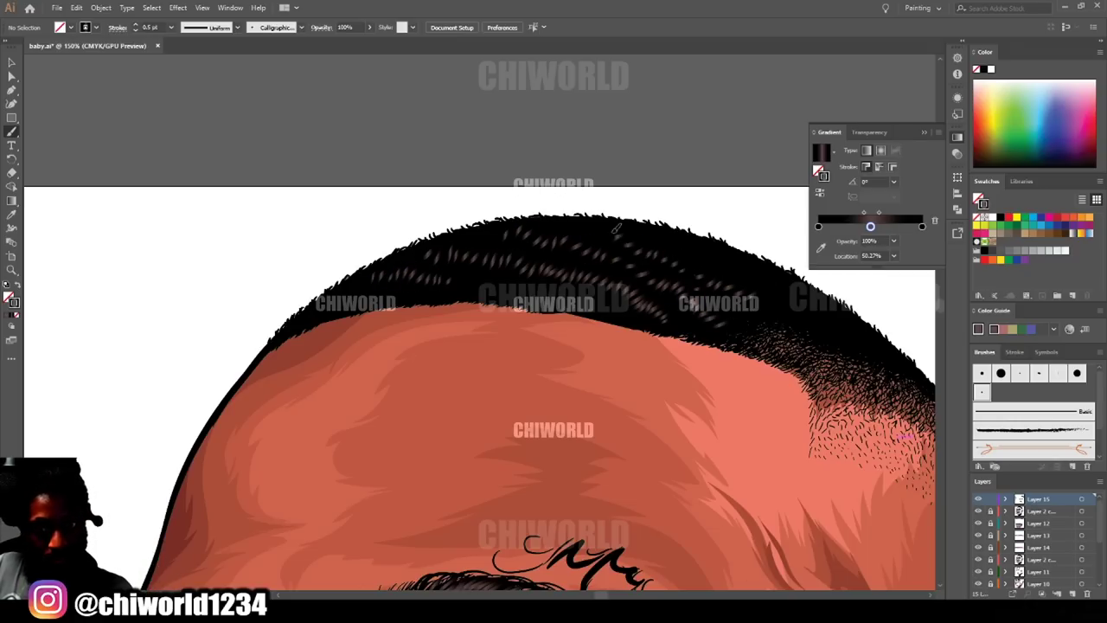
pyautogui.moveTo(772, 282); pyautogui.dragTo(763, 289)
pyautogui.moveTo(738, 265); pyautogui.dragTo(728, 274)
pyautogui.moveTo(692, 244); pyautogui.dragTo(663, 244)
pyautogui.moveTo(640, 231); pyautogui.dragTo(630, 238)
# Fill the gaps in the hair with more short gradient strokes, extending the texture towards both sides of the hairline.
pyautogui.hotkey('ctrl', '-')
pyautogui.hotkey('ctrl', '-')
pyautogui.hotkey('ctrl', '-')
pyautogui.hotkey('ctrl', '=')
pyautogui.hotkey('ctrl', '=')
pyautogui.hotkey('ctrl', '=')
pyautogui.hotkey('ctrl', '=')
pyautogui.moveTo(645, 289); pyautogui.dragTo(384, 354)
pyautogui.moveTo(370, 348); pyautogui.dragTo(362, 356)
pyautogui.moveTo(335, 335)
pyautogui.mouseDown()
pyautogui.moveTo(325, 348)
pyautogui.moveTo(275, 339)
pyautogui.mouseUp()
pyautogui.moveTo(295, 269)
pyautogui.mouseDown()
pyautogui.moveTo(284, 281)
pyautogui.moveTo(242, 272)
pyautogui.mouseUp()
pyautogui.moveTo(312, 262); pyautogui.dragTo(303, 274)
pyautogui.moveTo(355, 248); pyautogui.dragTo(347, 259)
pyautogui.hscroll(-3, 259, 403)
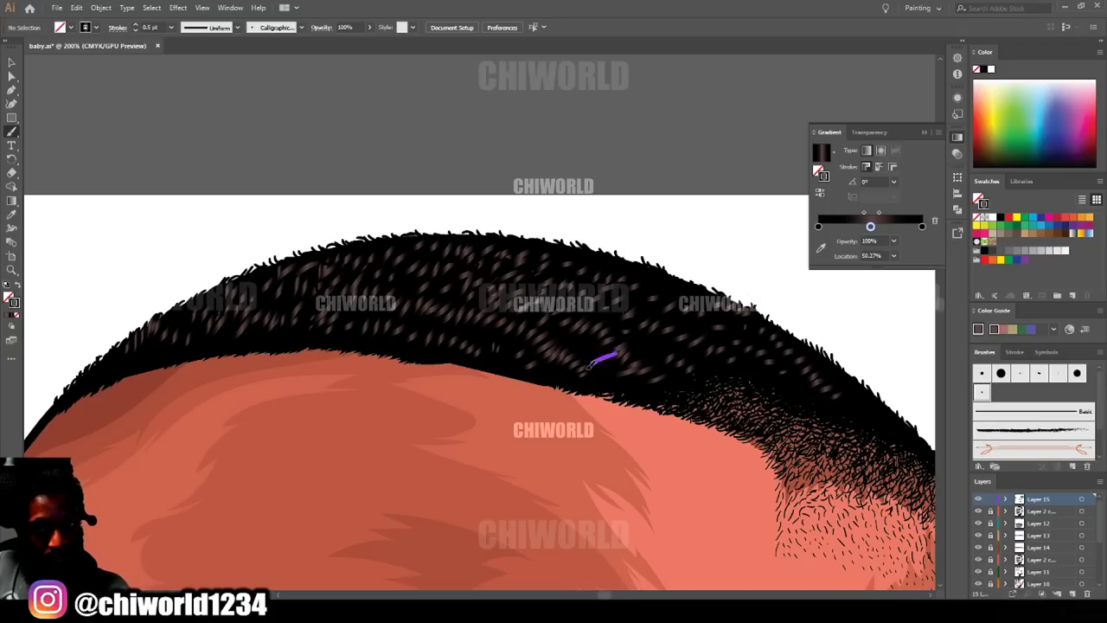
# Examine the new hair, eyebrow and moustache highlights across the whole portrait.
pyautogui.hotkey('ctrl', '-')
pyautogui.hotkey('ctrl', '-')
pyautogui.hotkey('ctrl', '-')
pyautogui.hotkey('ctrl', '-')
pyautogui.hotkey('ctrl', '-')
pyautogui.hotkey('ctrl', '=')
pyautogui.scroll(-5, 856, 507)
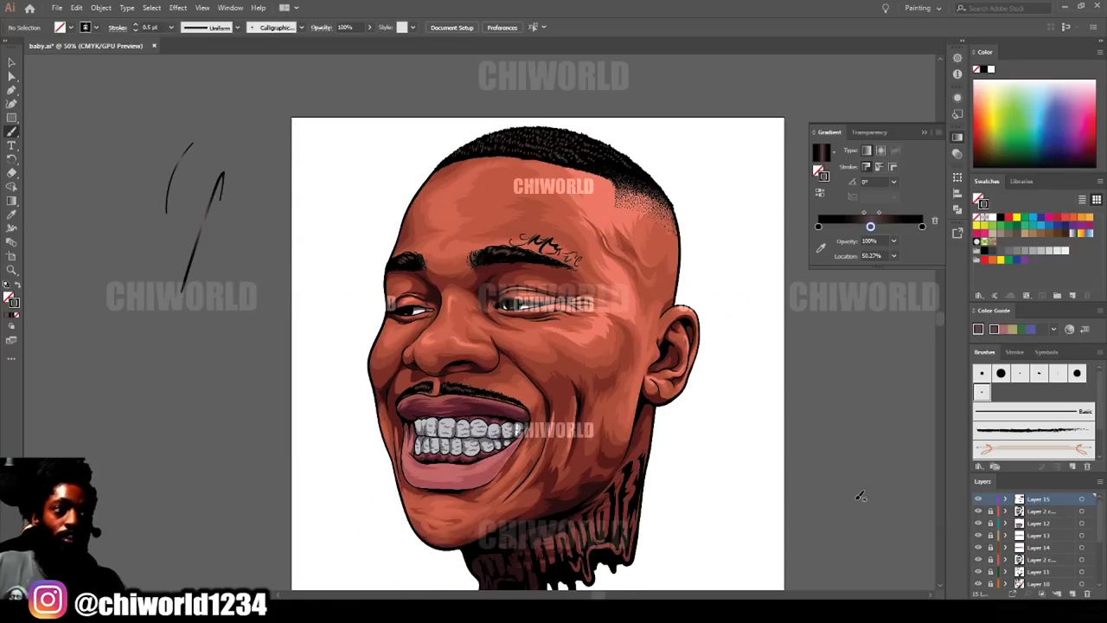
pyautogui.scroll(3, 865, 472)
pyautogui.scroll(-1, 711, 349)
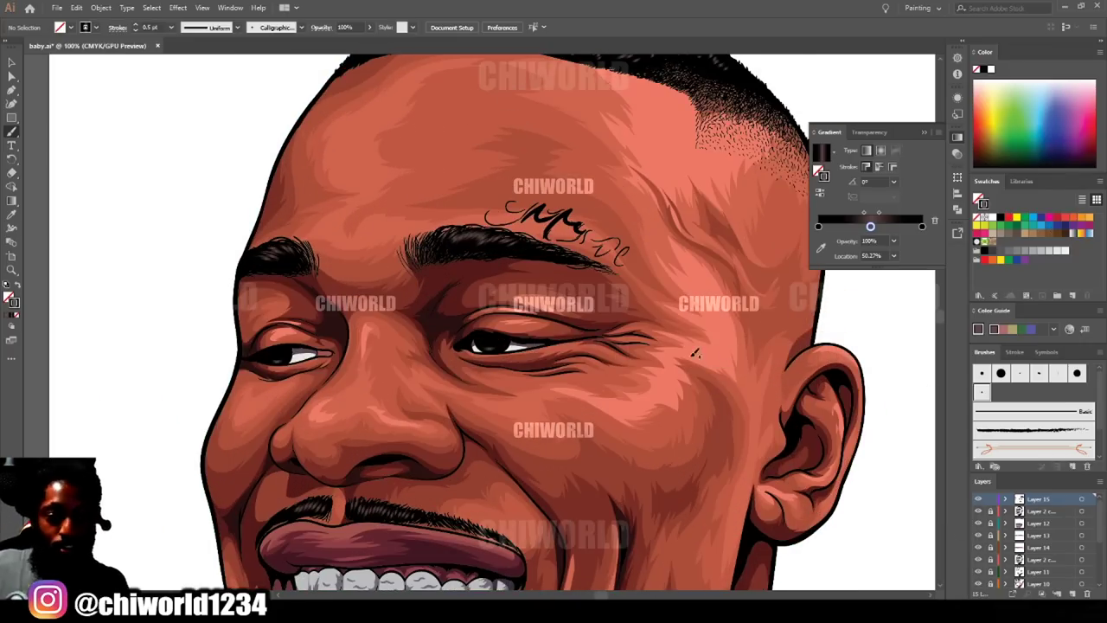
# Sample the darkest skin shadow color, lock the hair highlight layer, and add a new layer directly above the top linework layer.
pyautogui.click(11, 215)
pyautogui.click(446, 316)
pyautogui.click(991, 500)
pyautogui.click(1038, 511)
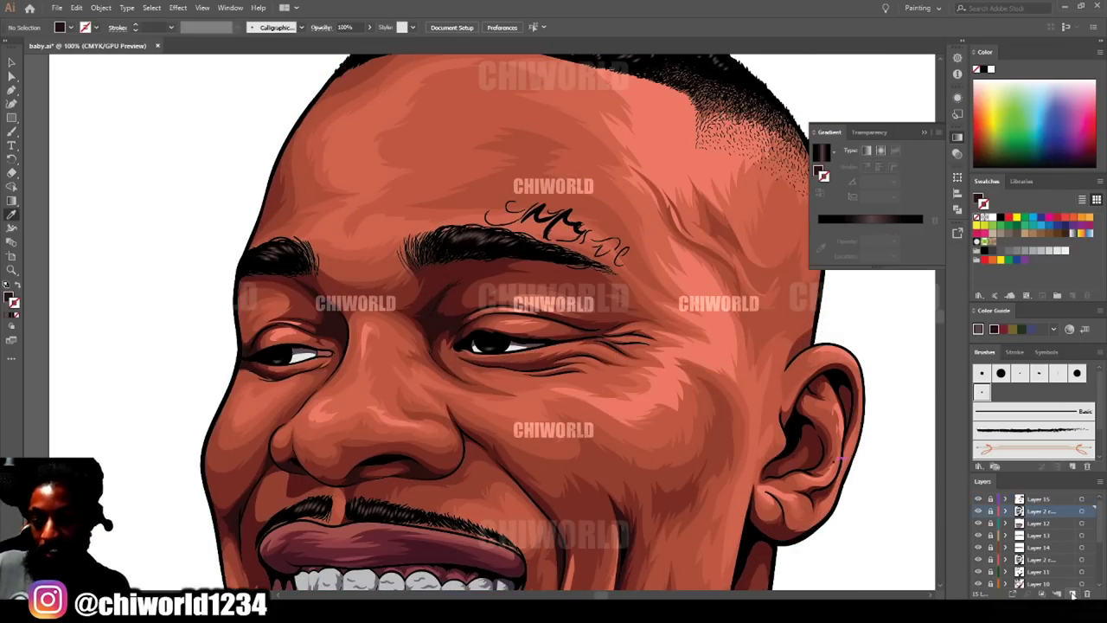
pyautogui.click(1072, 594)
# Try painting dark brush strokes over the tattoo lettering above the near eyebrow.
pyautogui.scroll(3, 794, 443)
pyautogui.hotkey('ctrl', '=')
pyautogui.hotkey('ctrl', '=')
pyautogui.scroll(1, 794, 441)
pyautogui.press('b')
pyautogui.moveTo(655, 478)
pyautogui.mouseDown()
pyautogui.moveTo(489, 416)
pyautogui.moveTo(358, 400)
pyautogui.mouseUp()
pyautogui.hotkey('ctrl', '-')
pyautogui.hotkey('ctrl', '-')
pyautogui.hotkey('ctrl', '-')
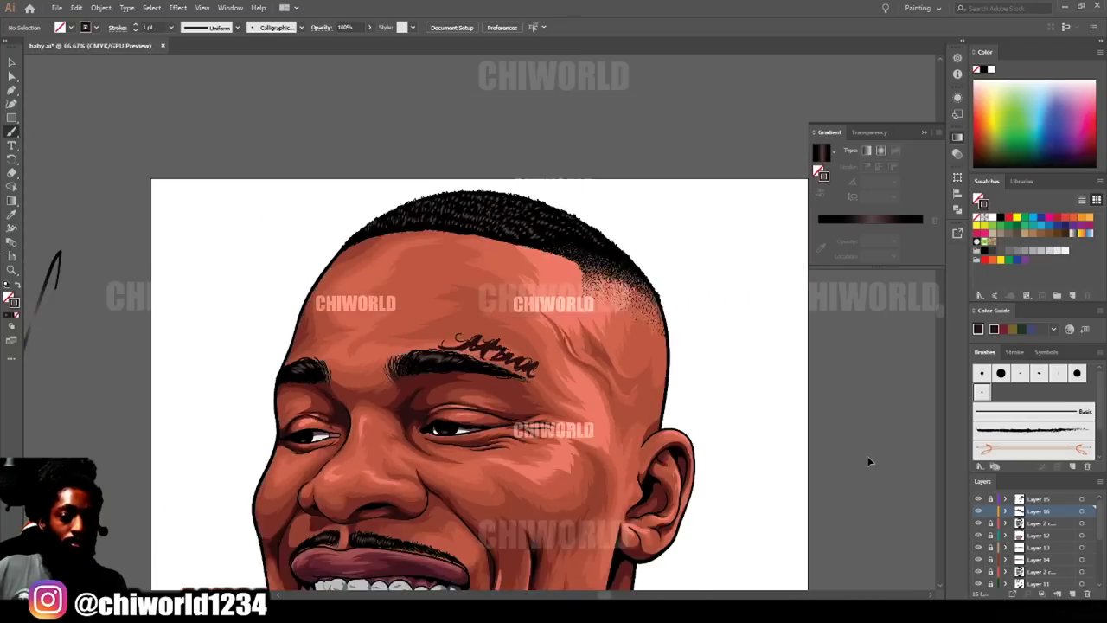
pyautogui.hotkey('ctrl', '=')
pyautogui.hotkey('ctrl', '=')
pyautogui.hotkey('ctrl', '=')
pyautogui.scroll(-1, 781, 475)
pyautogui.hotkey('ctrl', 'z')
pyautogui.hotkey('ctrl', 'z')
# Sample the dark maroon skin shadow and draw filled shadow shapes across the tattoo lettering above the near eyebrow.
pyautogui.press('i')
pyautogui.click(410, 430)
pyautogui.press('b')
pyautogui.moveTo(401, 347); pyautogui.dragTo(481, 301)
pyautogui.hotkey('ctrl', 'z')
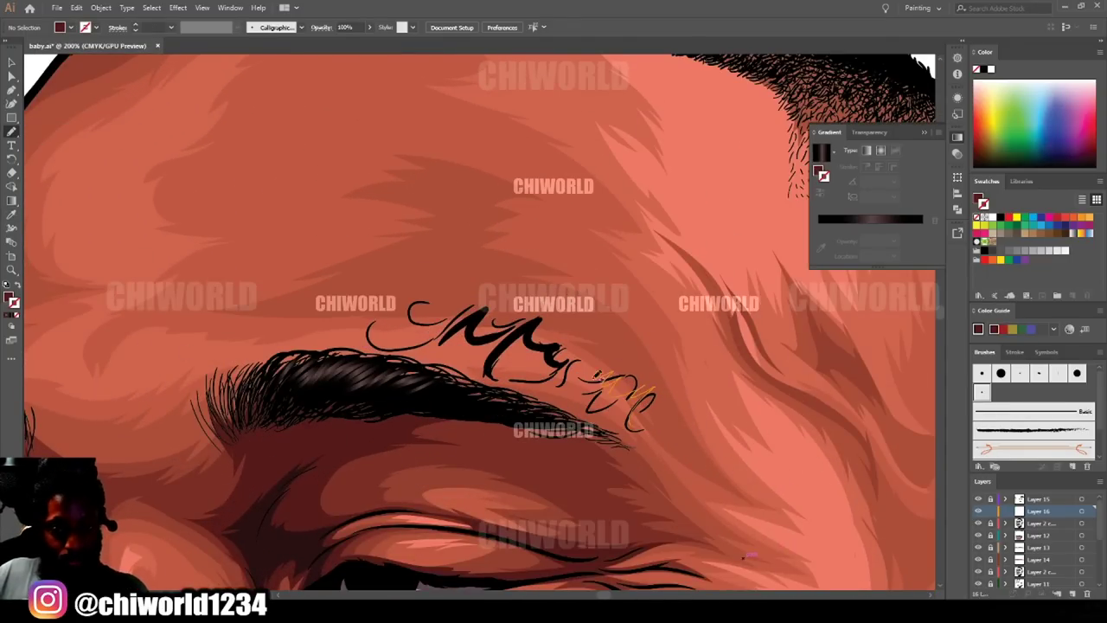
pyautogui.moveTo(596, 377); pyautogui.dragTo(493, 364)
pyautogui.moveTo(609, 389); pyautogui.dragTo(595, 382)
pyautogui.moveTo(502, 339); pyautogui.dragTo(379, 344)
pyautogui.moveTo(520, 362); pyautogui.dragTo(459, 336)
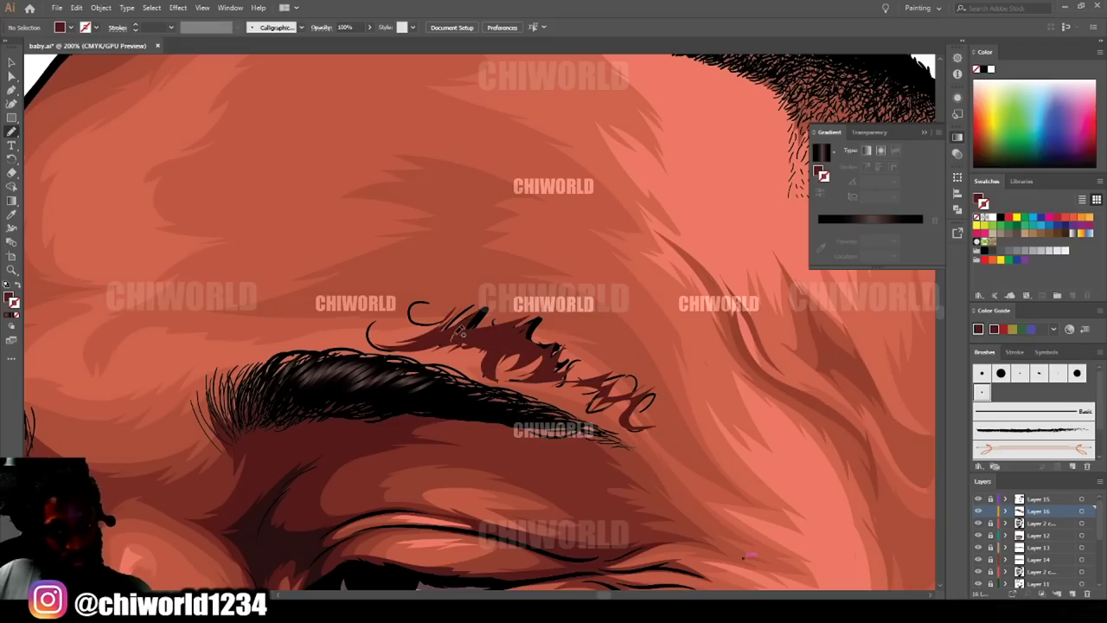
# Move Layer 16 directly beneath the top linework layer and add two more small filled shadow shapes to the tattoo lettering above the near eyebrow.
pyautogui.moveTo(1037, 510); pyautogui.dragTo(1038, 528)
pyautogui.hotkey('ctrl', '-')
pyautogui.hotkey('ctrl', '=')
pyautogui.hotkey('ctrl', '=')
pyautogui.moveTo(523, 413)
pyautogui.mouseDown()
pyautogui.moveTo(525, 435)
pyautogui.moveTo(558, 399)
pyautogui.moveTo(540, 374)
pyautogui.mouseUp()
pyautogui.moveTo(590, 448)
pyautogui.mouseDown()
pyautogui.moveTo(611, 445)
pyautogui.moveTo(560, 425)
pyautogui.mouseUp()
# Examine the shaded forehead tattoo in the context of the whole portrait.
pyautogui.hotkey('ctrl', '-')
pyautogui.hotkey('ctrl', '-')
pyautogui.hotkey('ctrl', '-')
pyautogui.hotkey('ctrl', '-')
pyautogui.hotkey('ctrl', '-')
pyautogui.hotkey('ctrl', '-')
pyautogui.hscroll(-1, 727, 583)
pyautogui.scroll(-2, 727, 583)
pyautogui.hotkey('ctrl', '=')
pyautogui.hotkey('ctrl', '=')
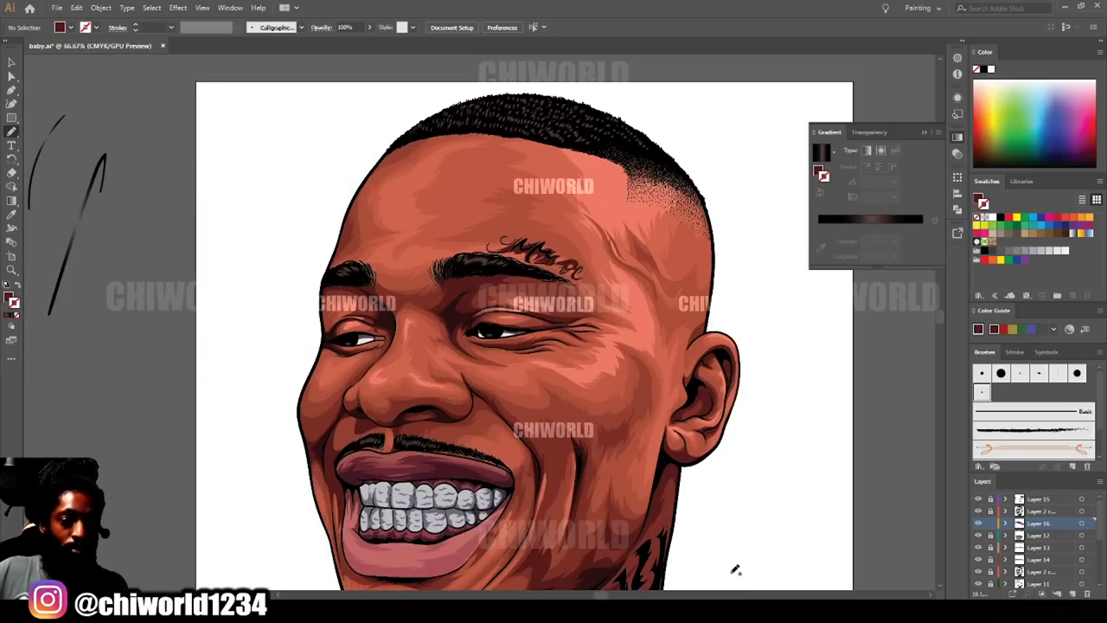
pyautogui.hotkey('ctrl', '-')
pyautogui.hscroll(-1, 729, 581)
pyautogui.hscroll(-1, 730, 576)
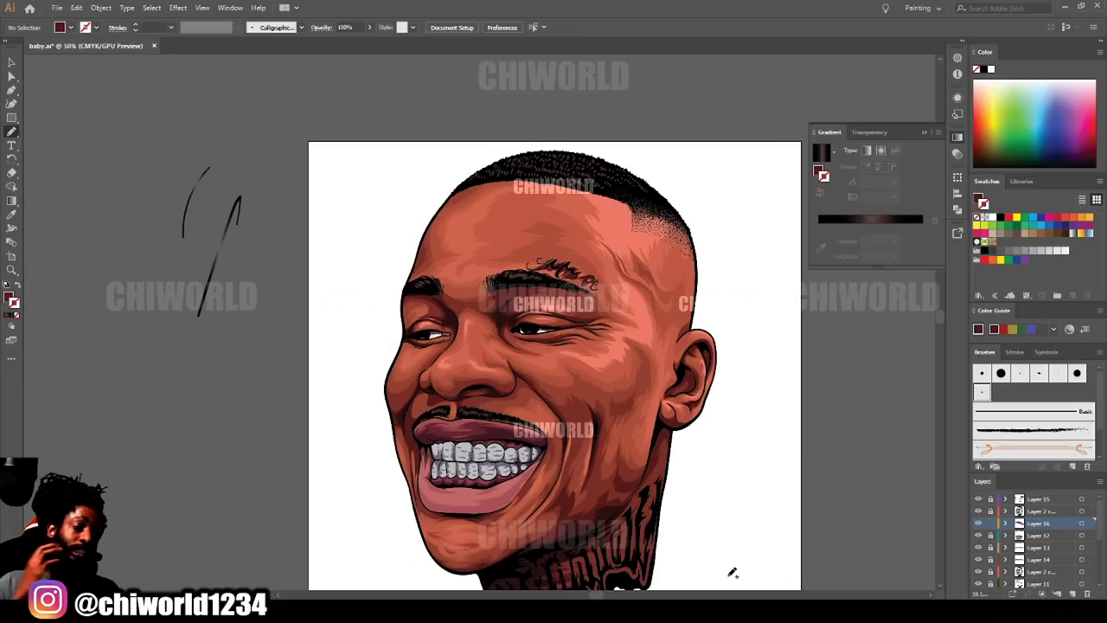